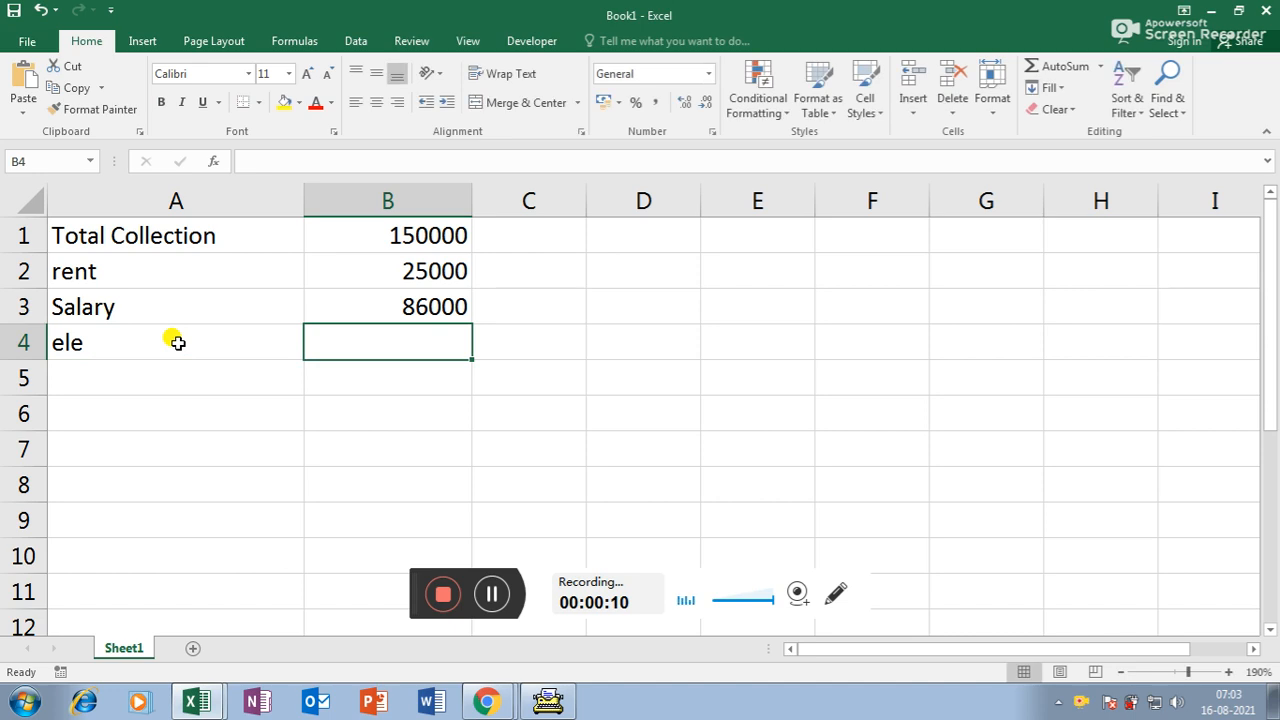
- Enter 1500 as the ele amount in B4 and add a ph entry with 750 in row 5
text(1500)
key(Return)
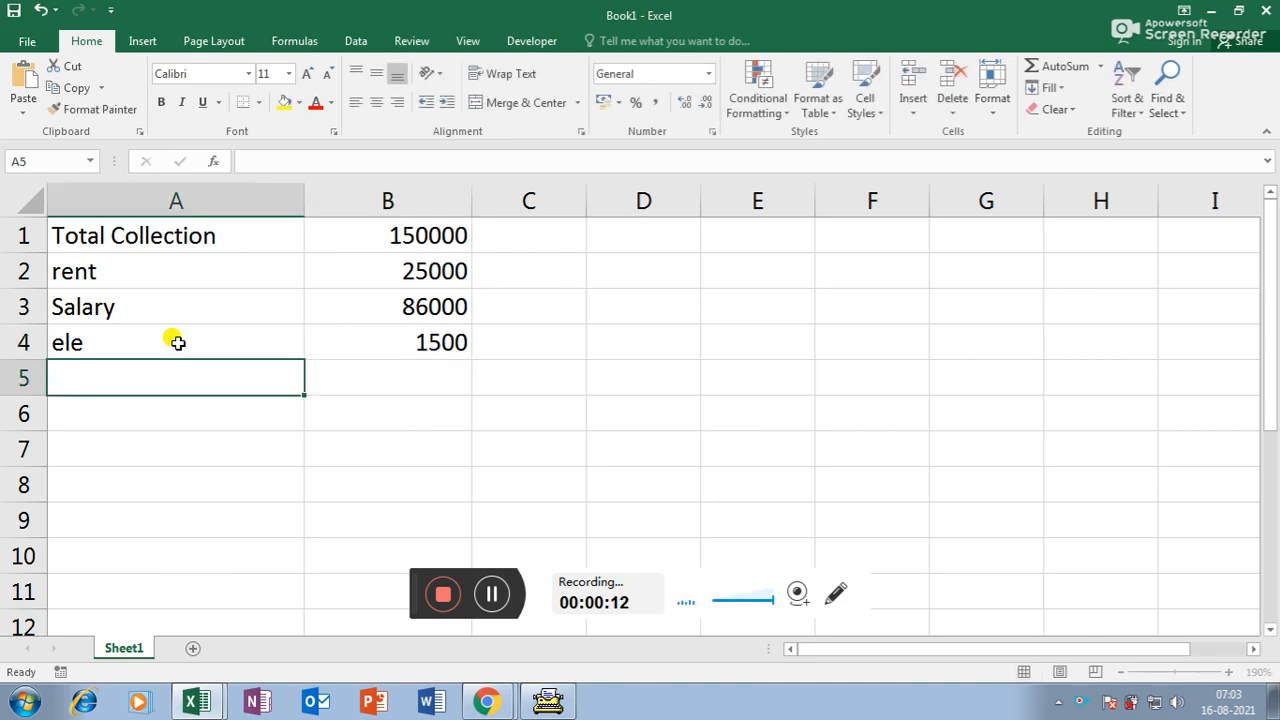
drag(410, 580, 619, 692)
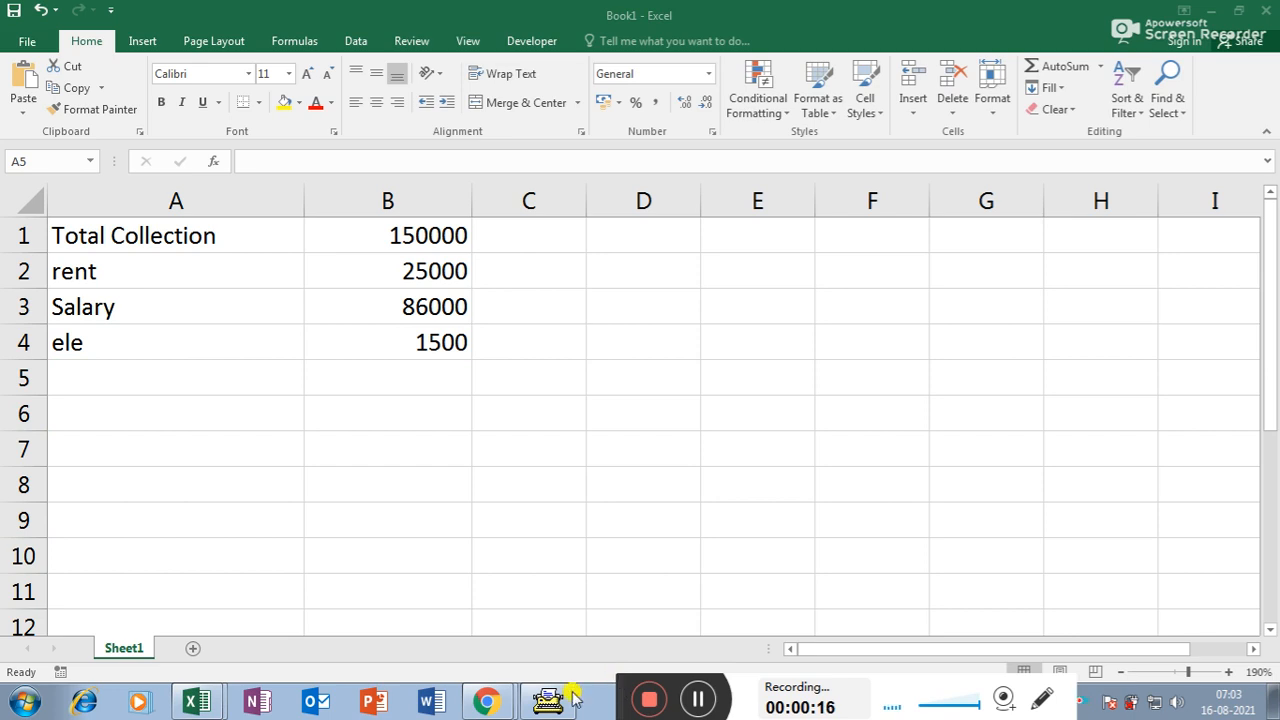
click(163, 376)
text(ph)
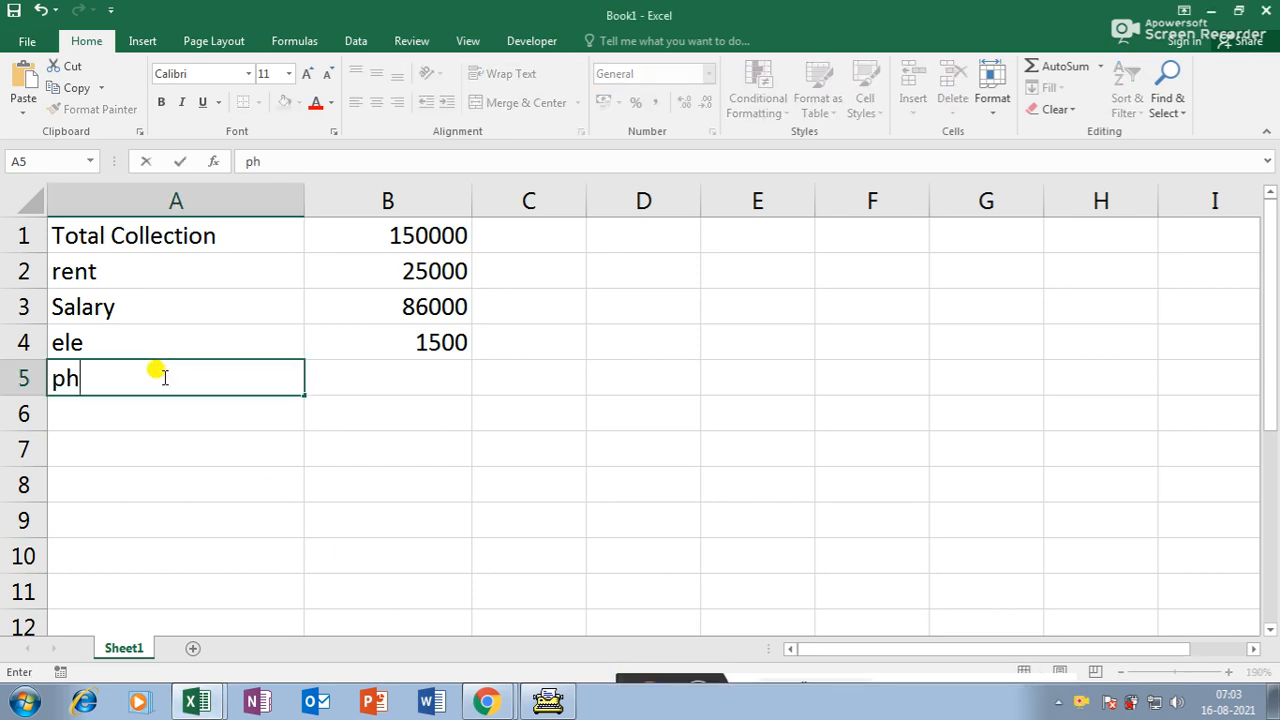
key(Tab)
text(750)
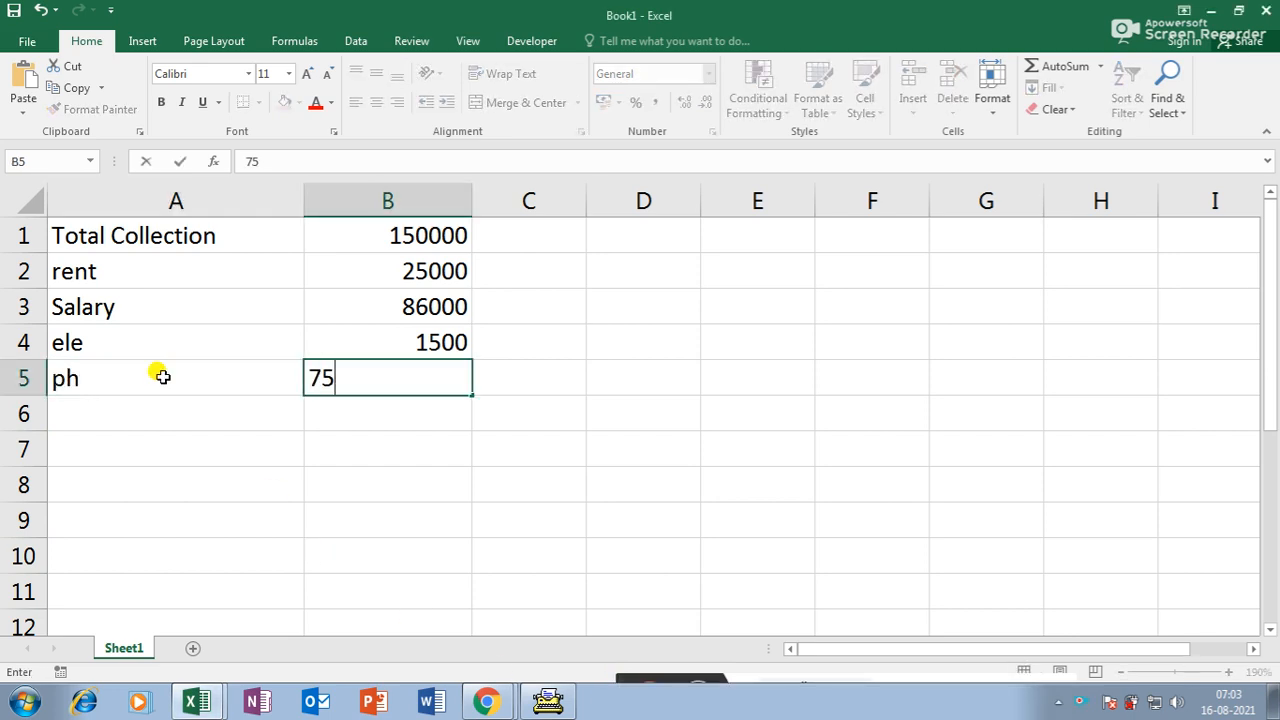
key(Return)
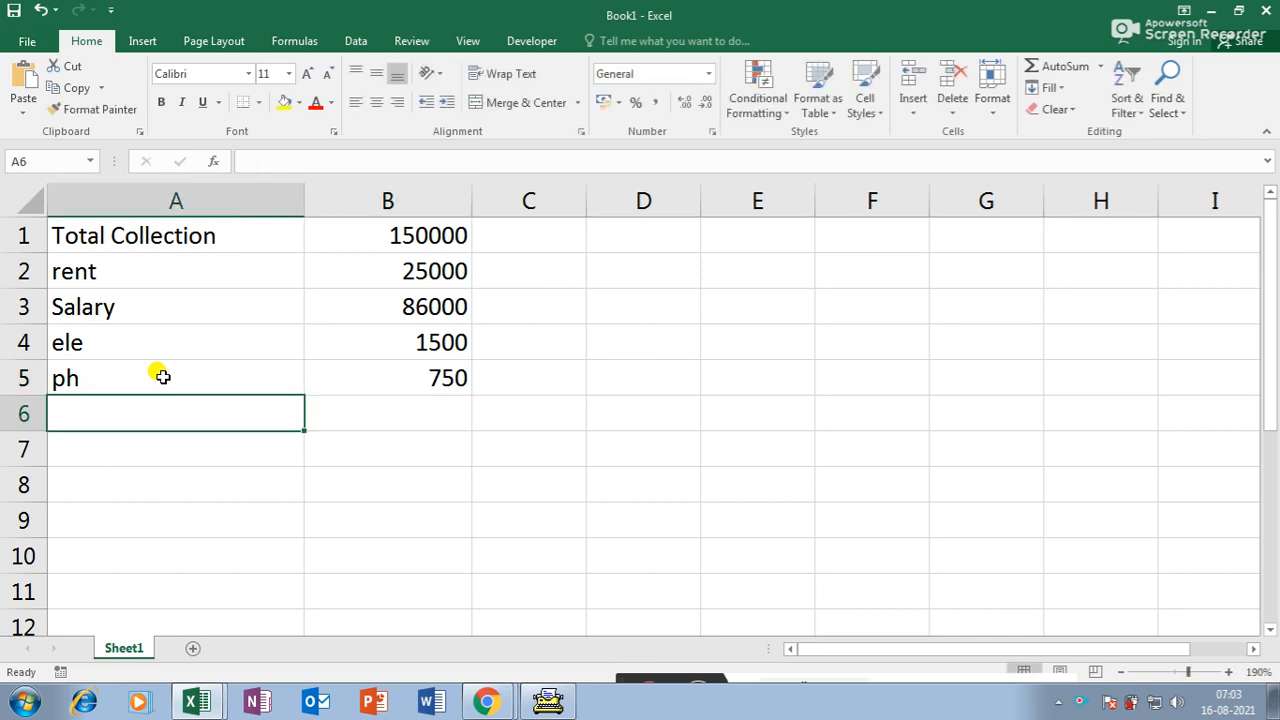
- Add a donation entry with 250 in row 6 and a tea entry with 250 in row 7
text(donation)
key(Tab)
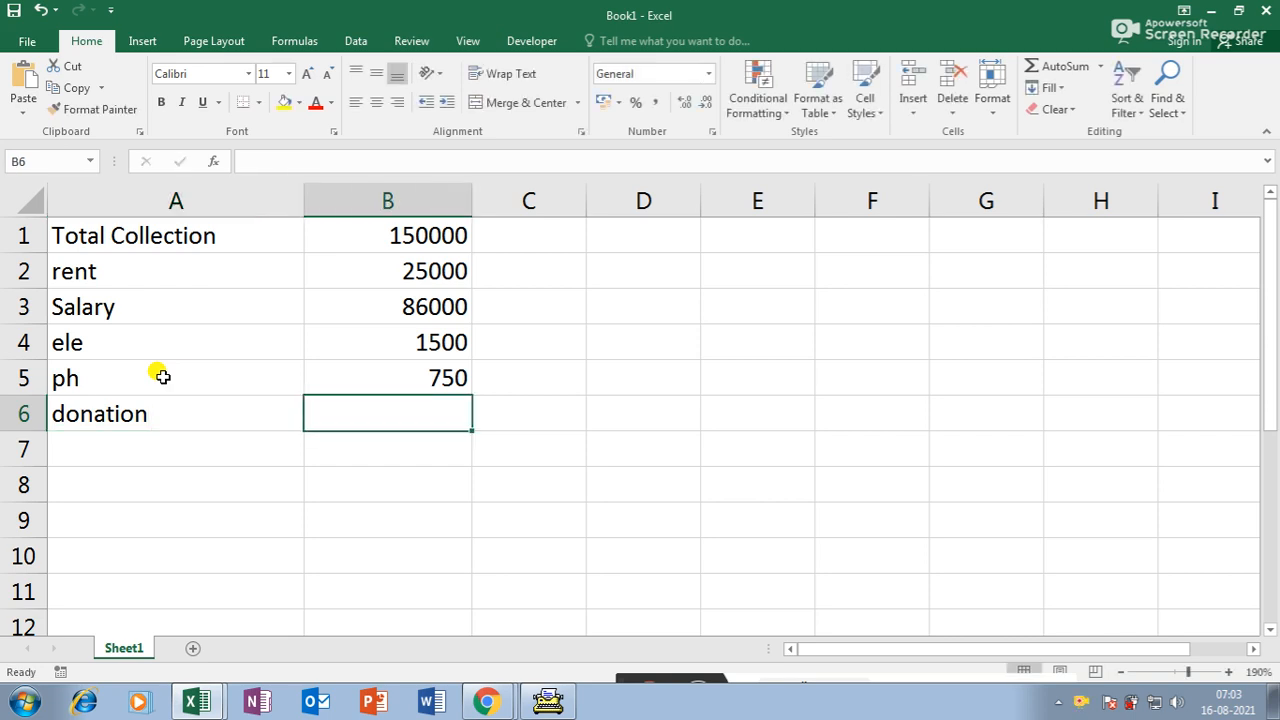
text(250)
key(Return)
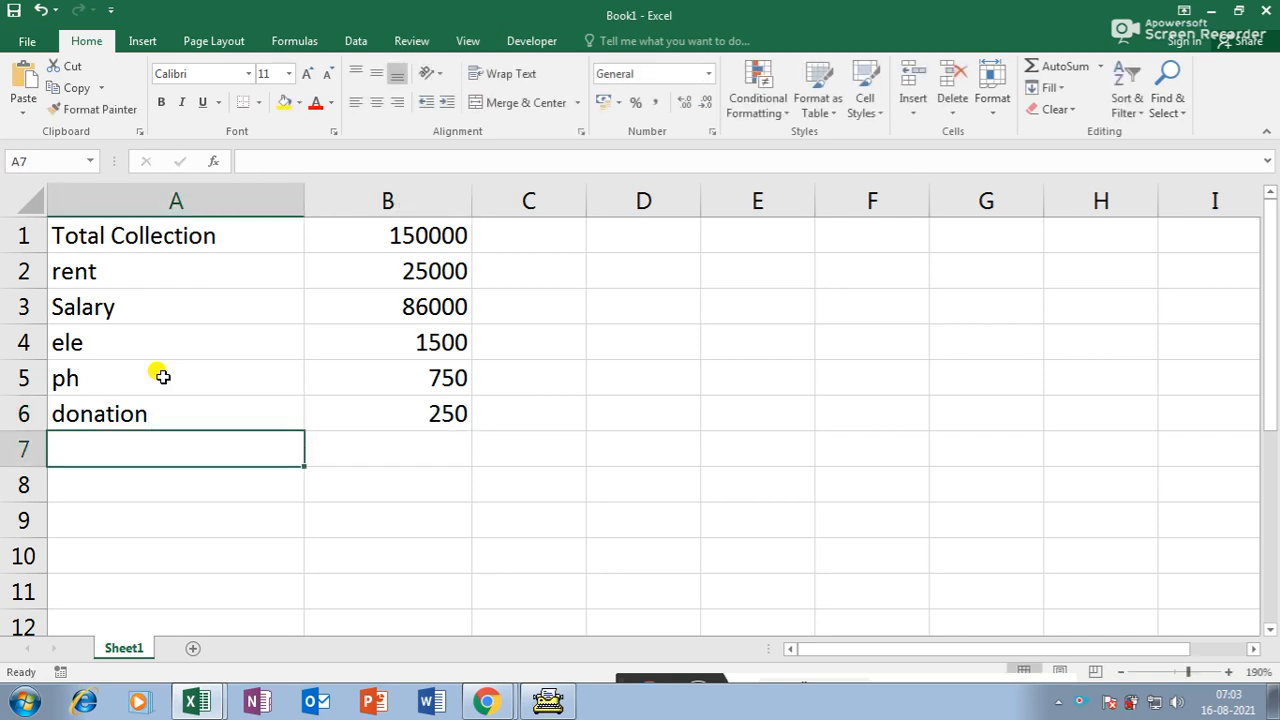
text(tea)
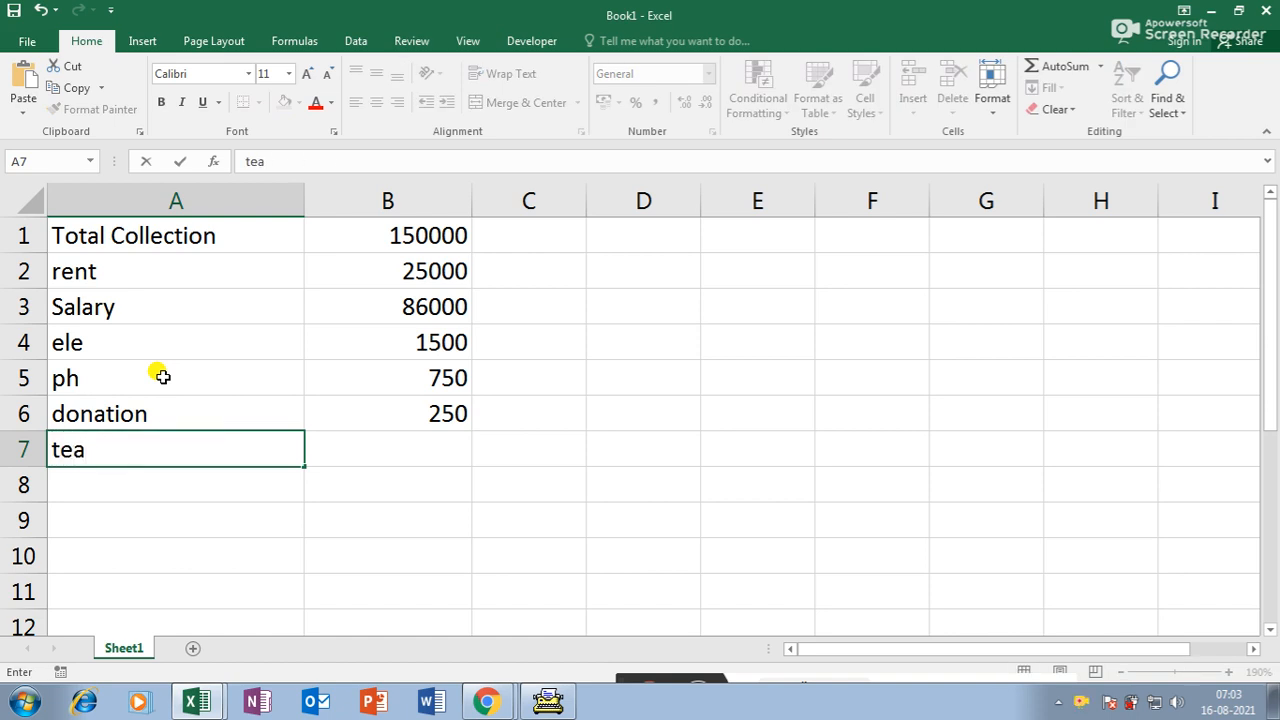
key(Tab)
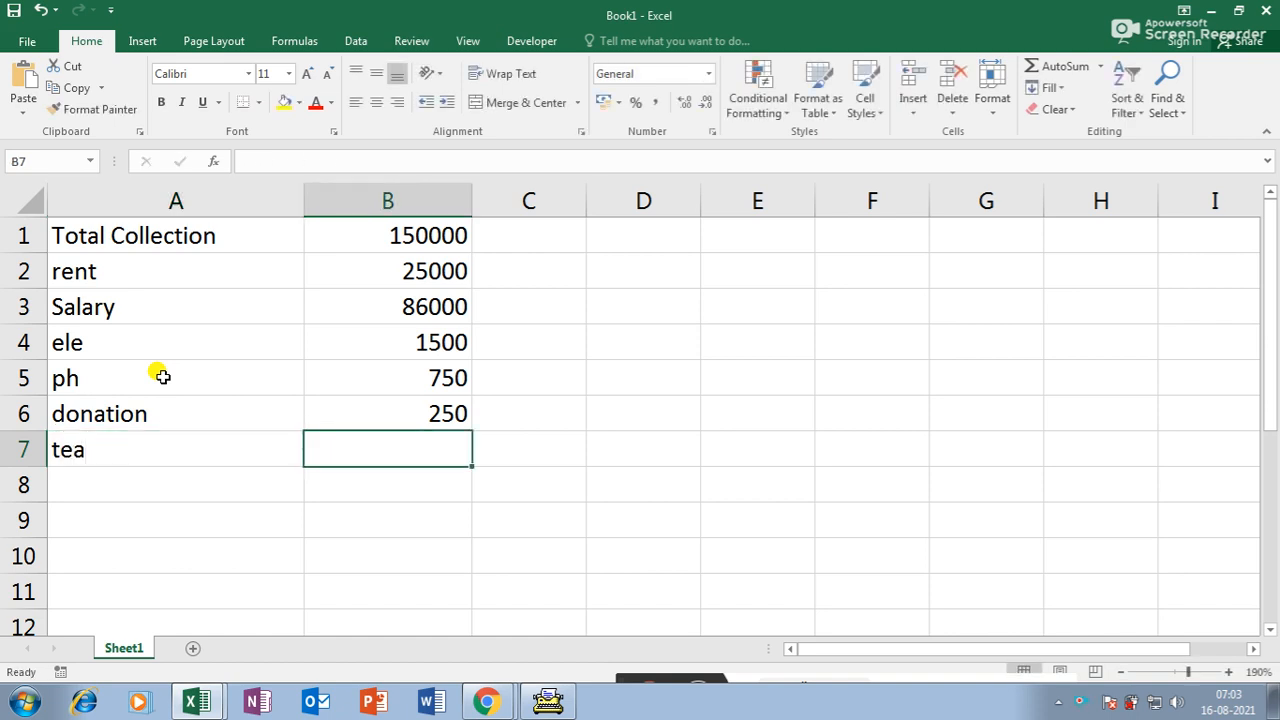
text(250)
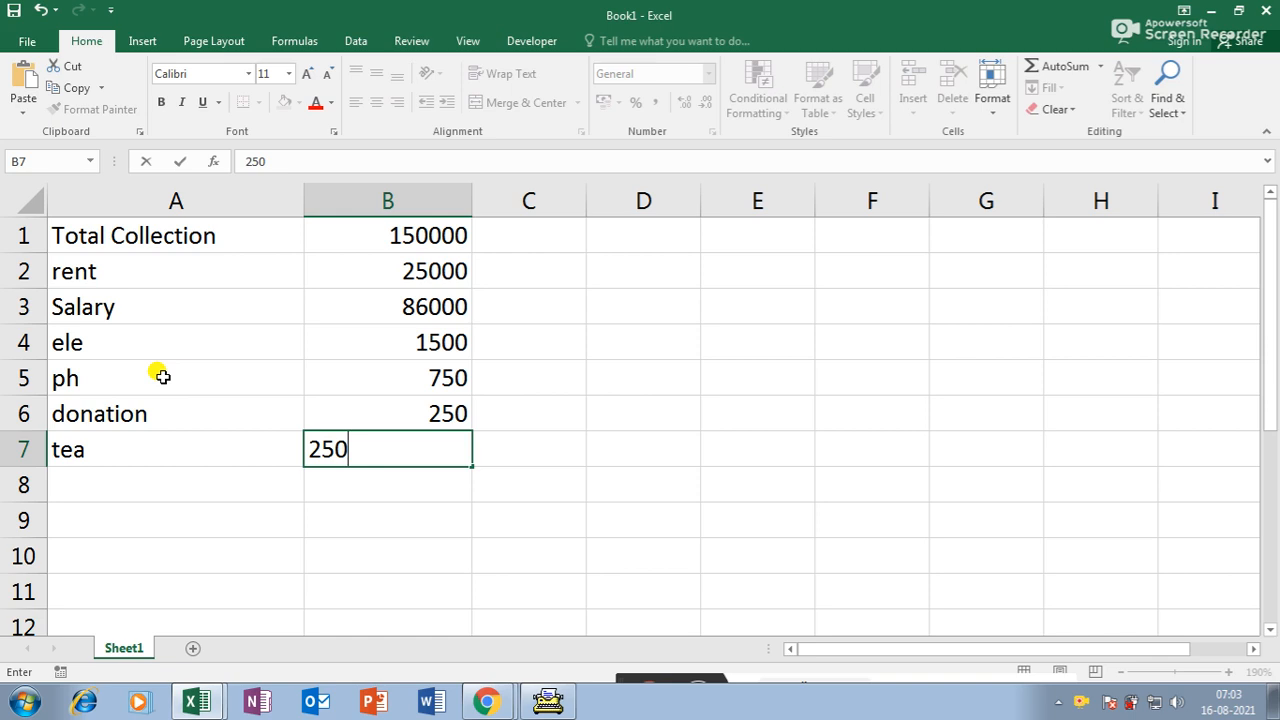
key(Return)
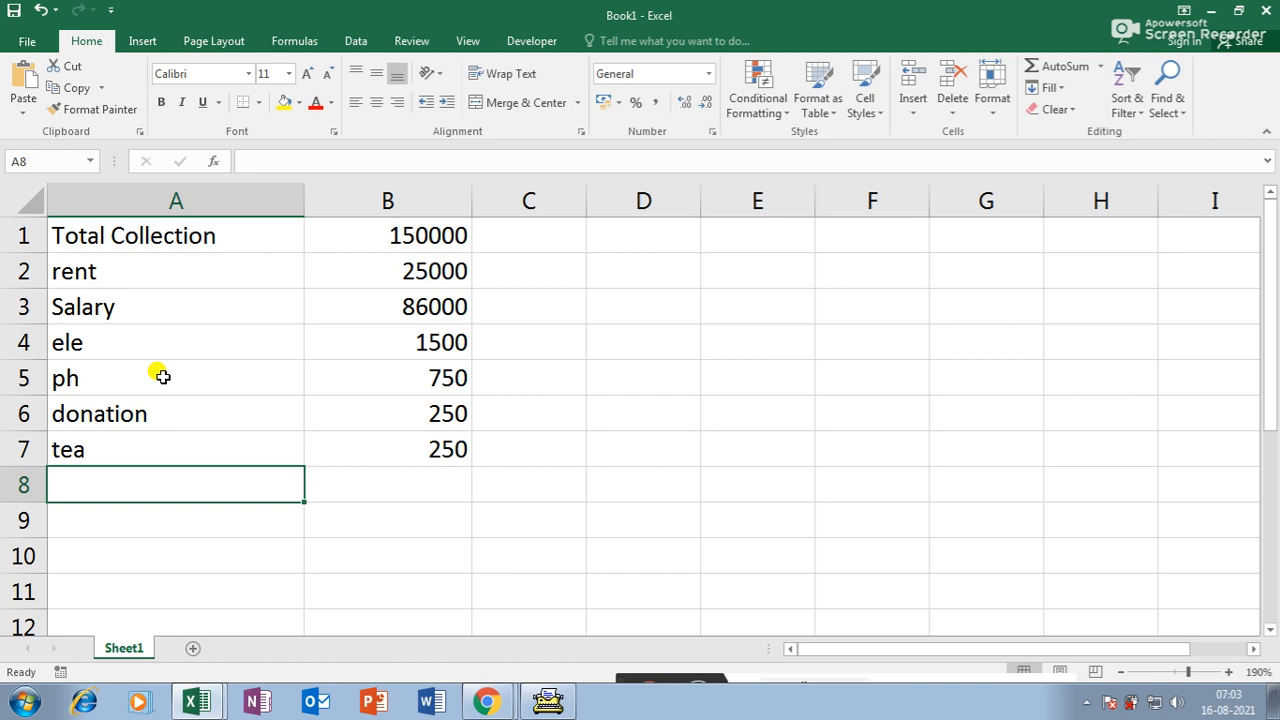
- Add a Royalty entry in A8 with the amount 2356 in B8
text(ROU)
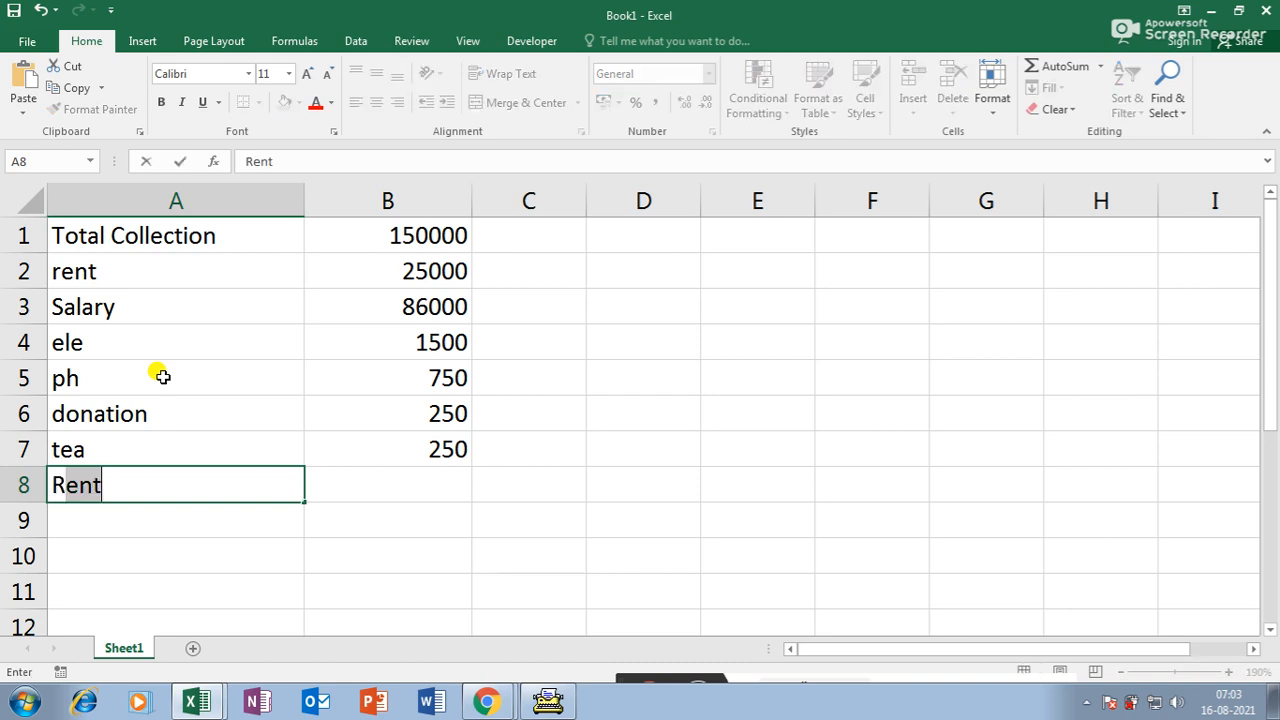
key(BackSpace)
key(BackSpace)
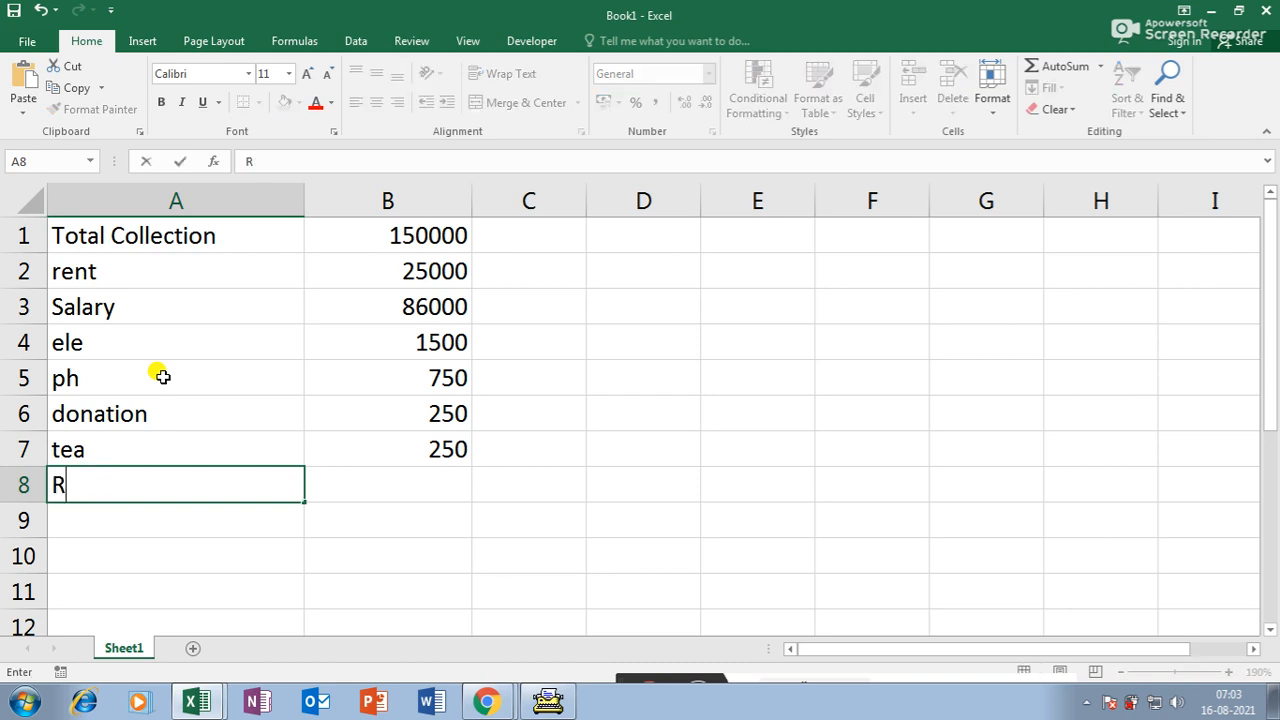
text(oyalty)
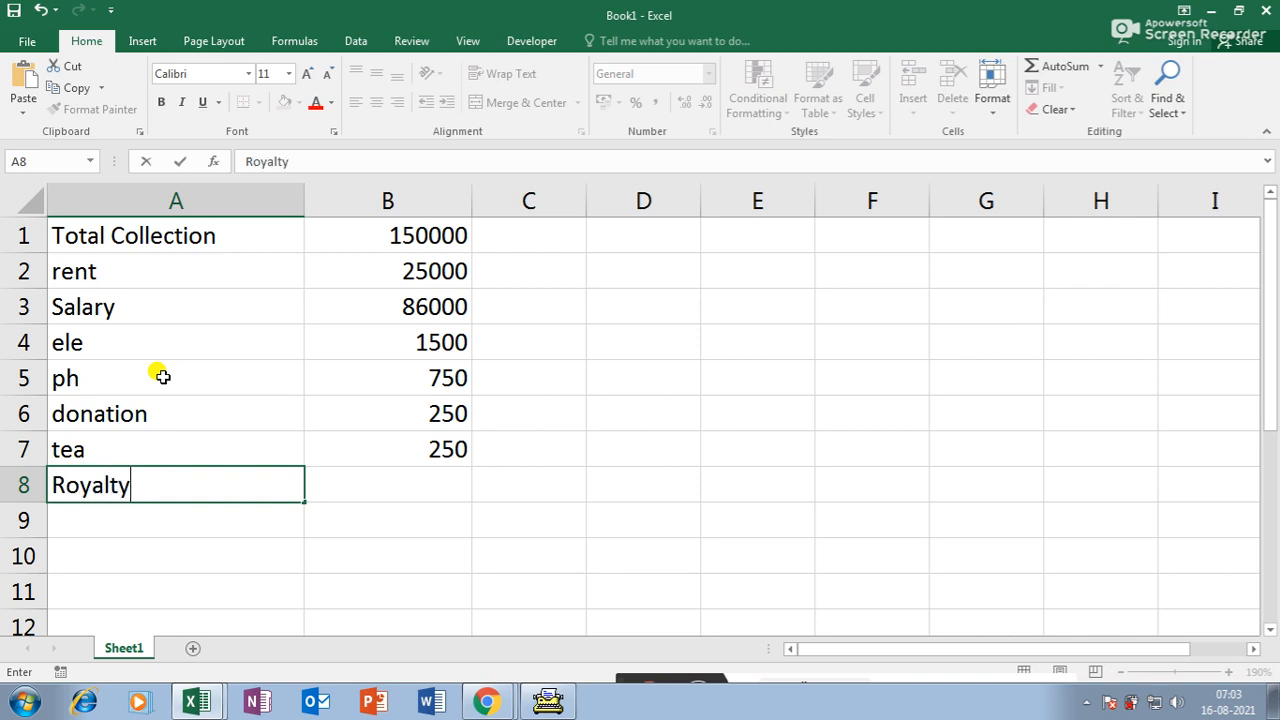
key(Tab)
text(2356)
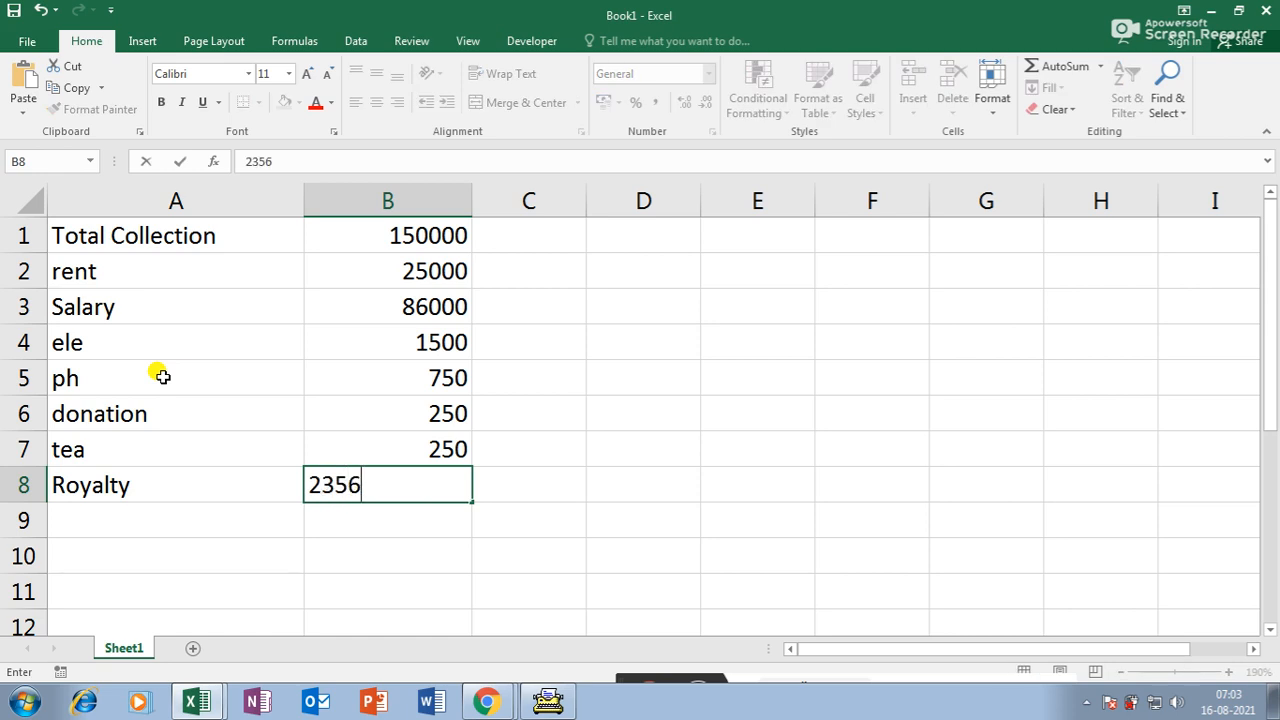
key(Return)
- Add an add entry with 2562 in row 9 and a statin entry with 325 in row 10
text(add)
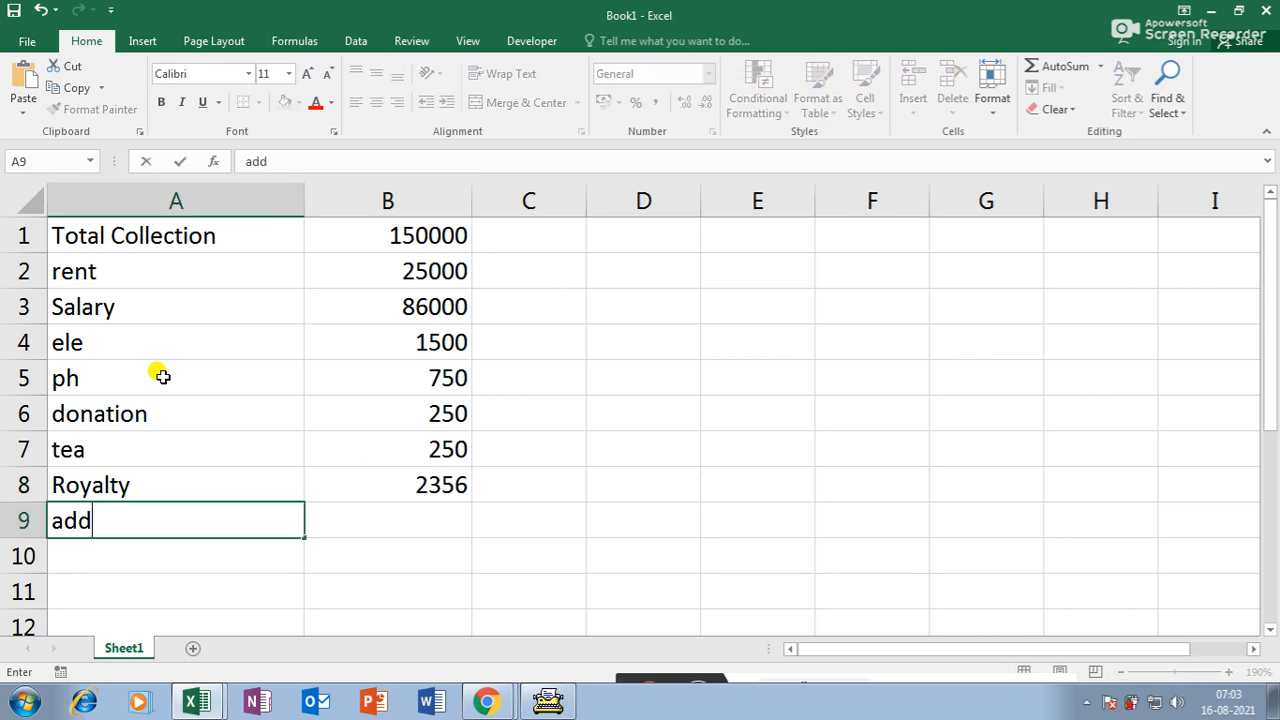
key(Tab)
text(25)
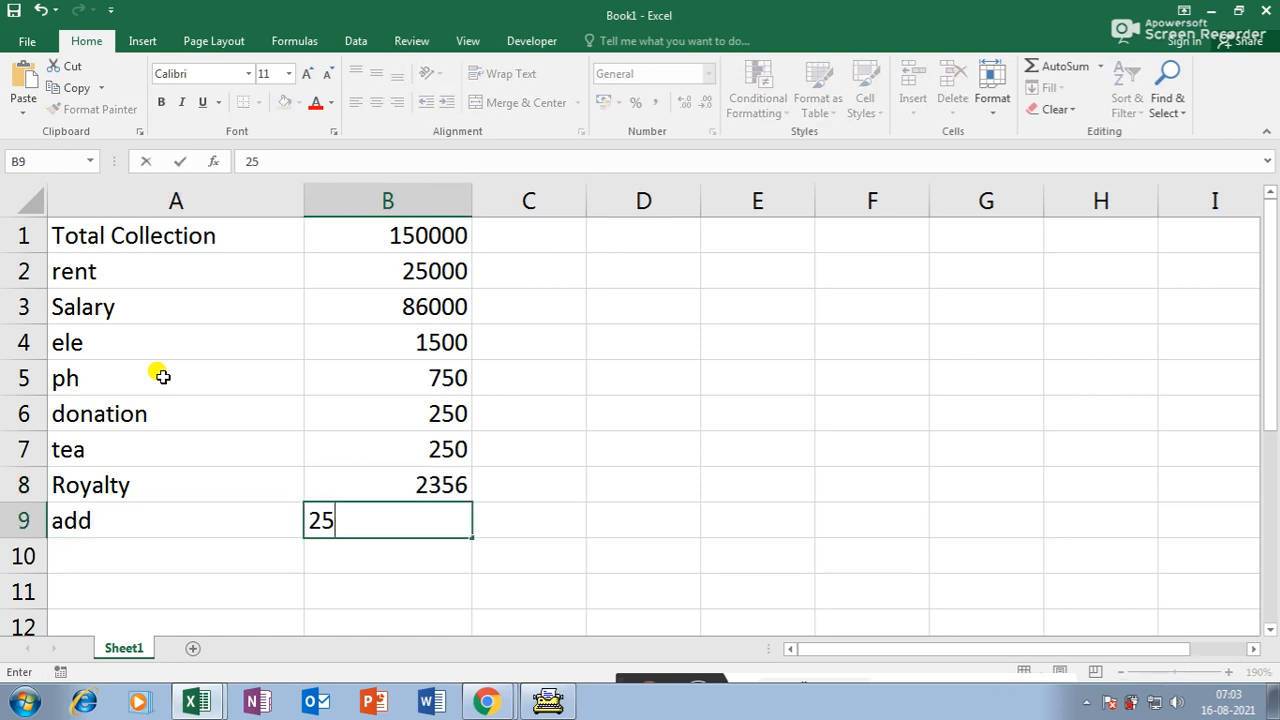
key(Return)
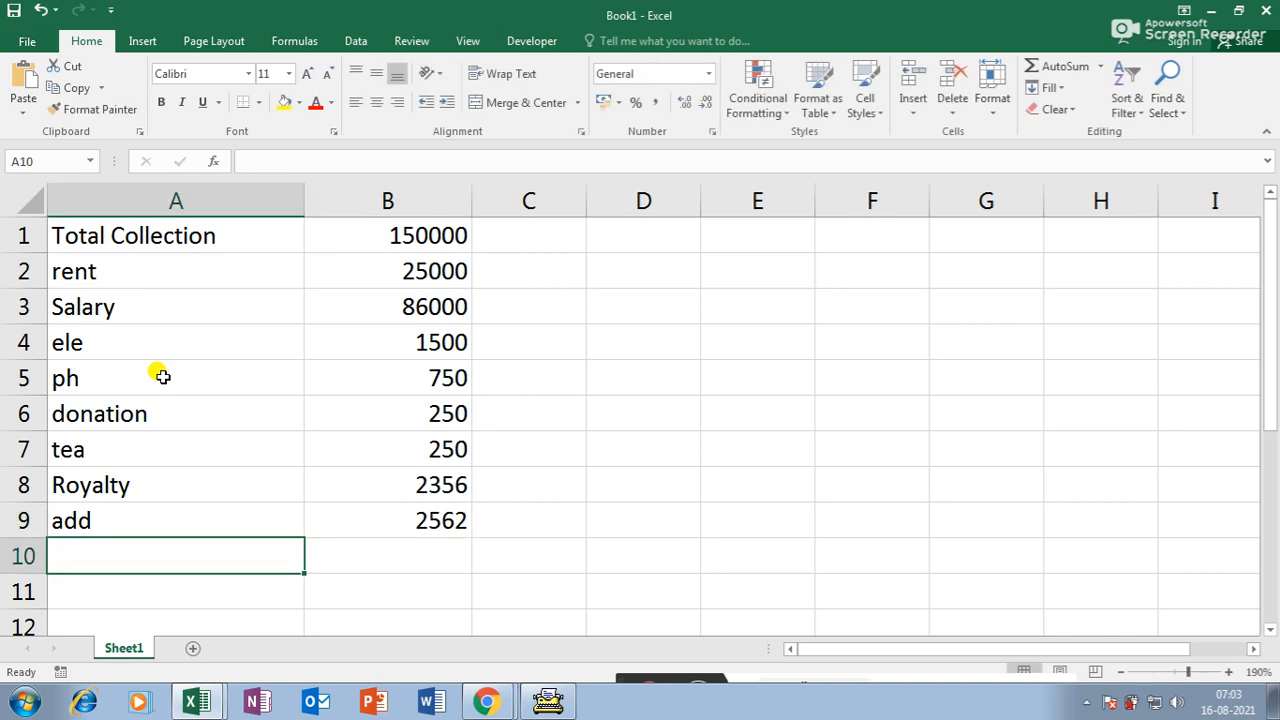
text(st)
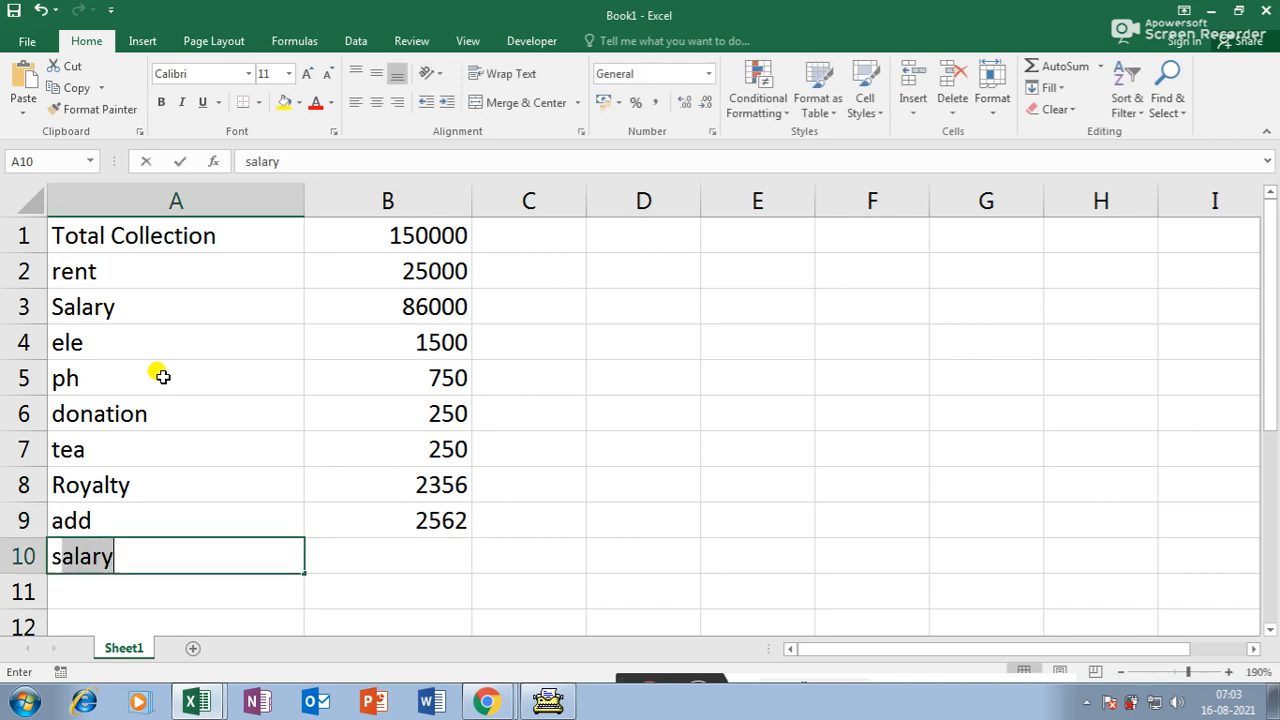
text(a)
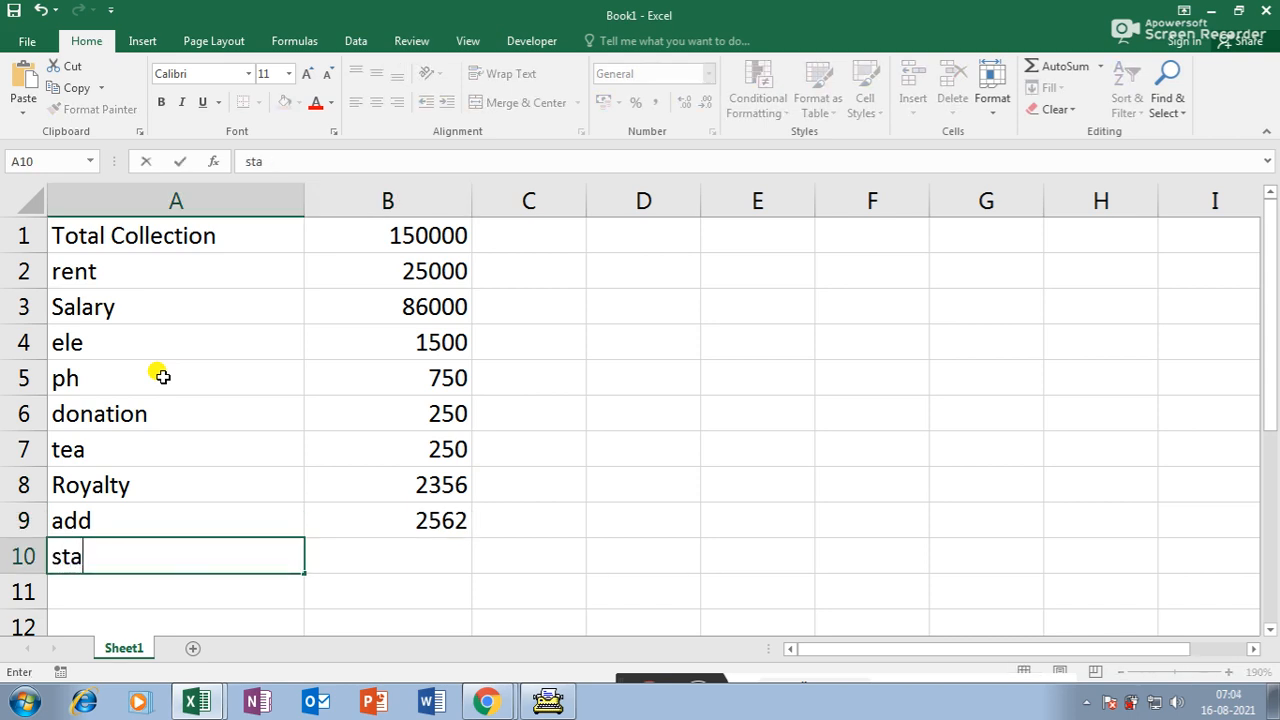
text(tin)
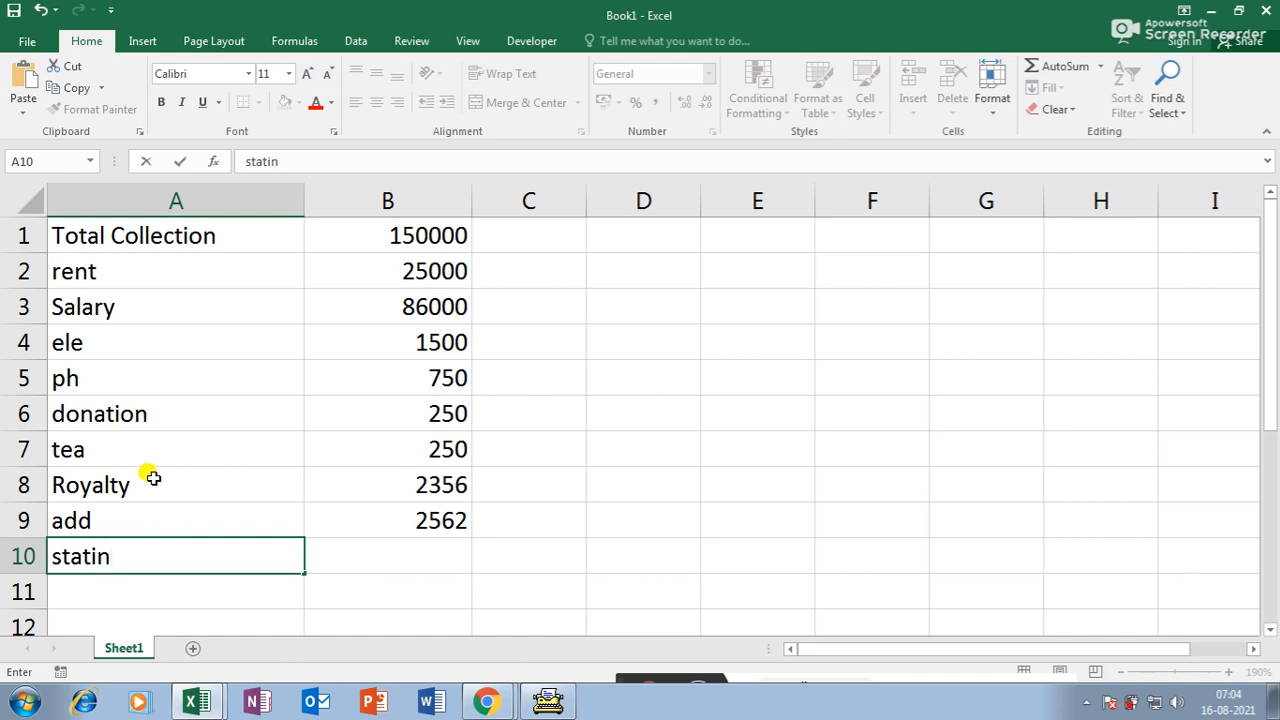
key(Tab)
text(325)
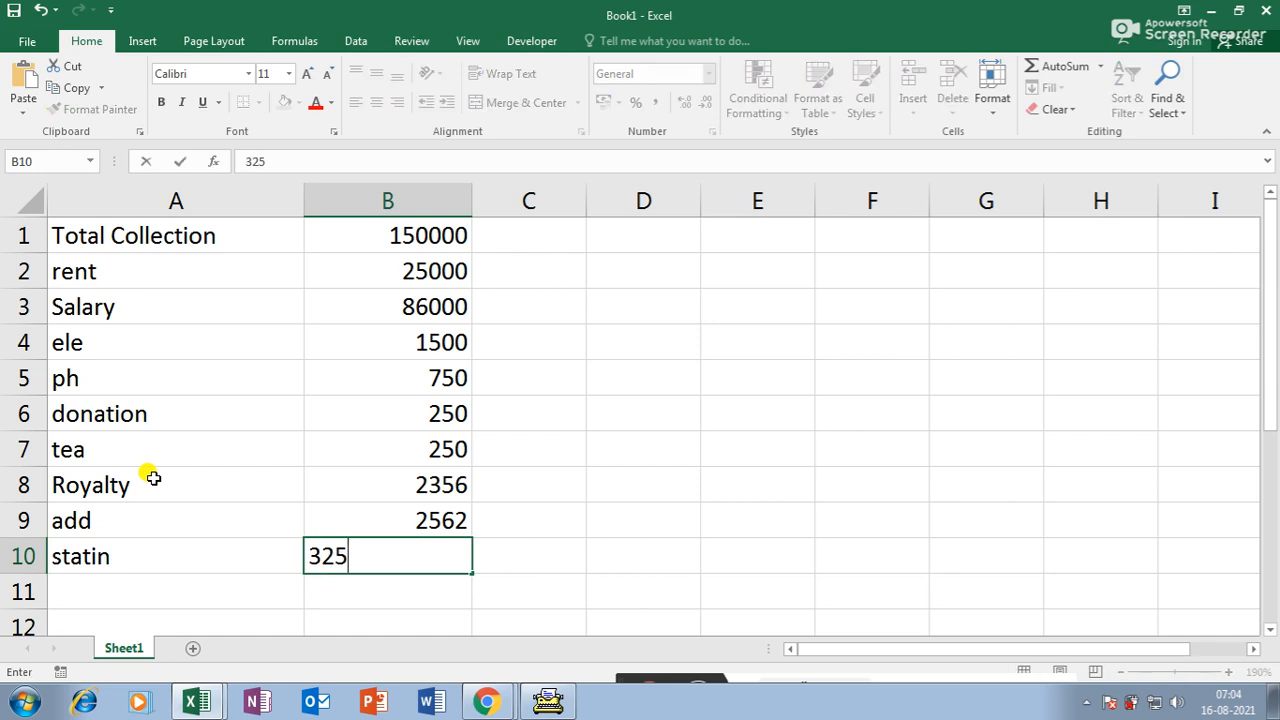
key(Return)
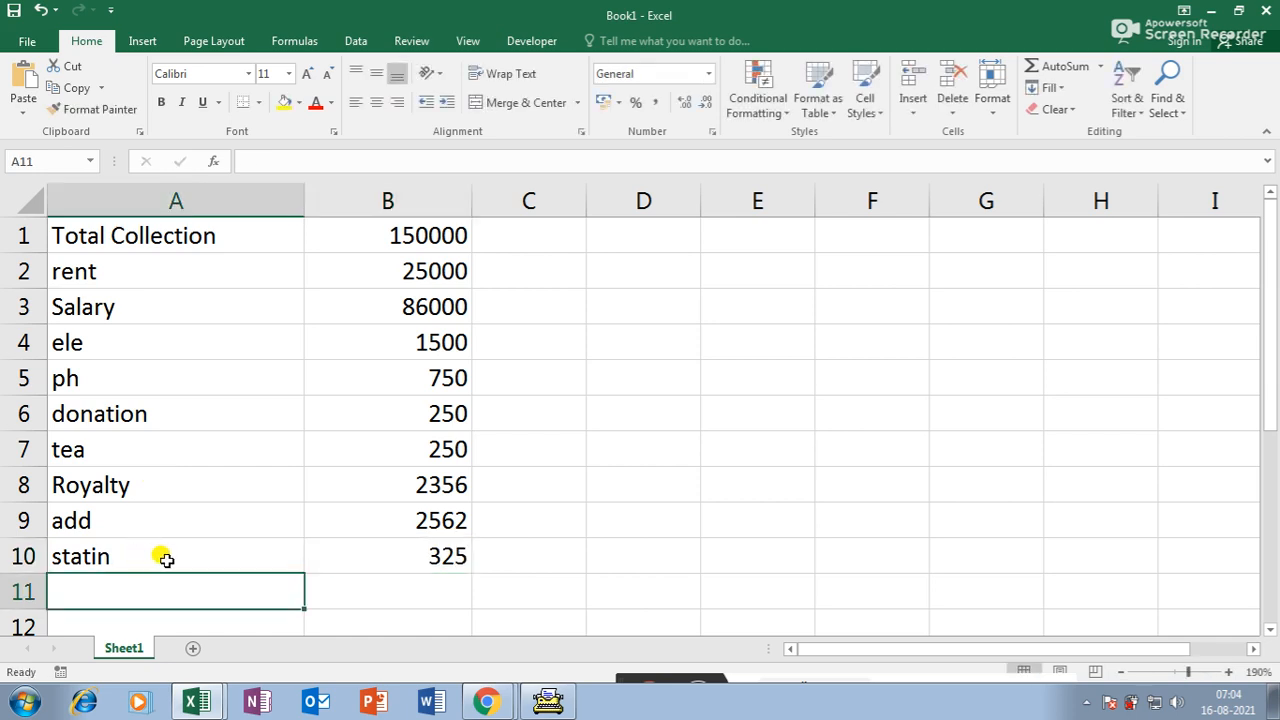
- Add an others entry in A11 with the amount 2356 in B11
text(others)
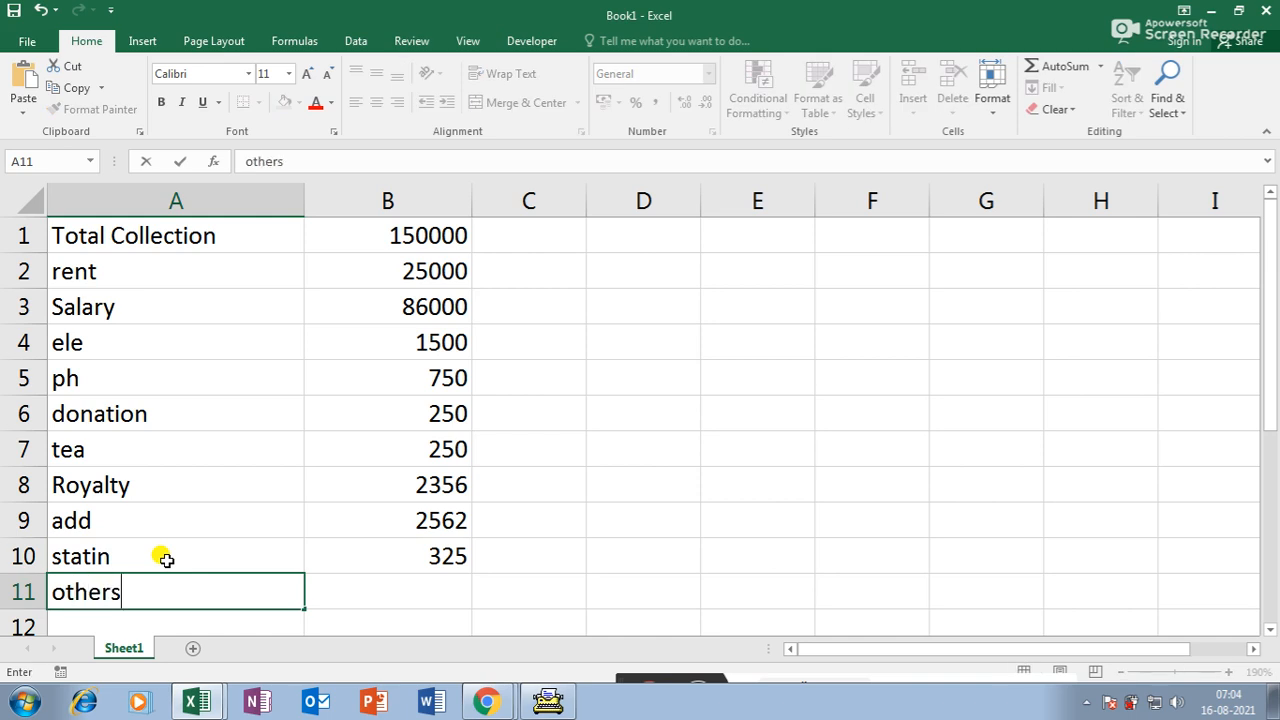
key(Tab)
text(2356)
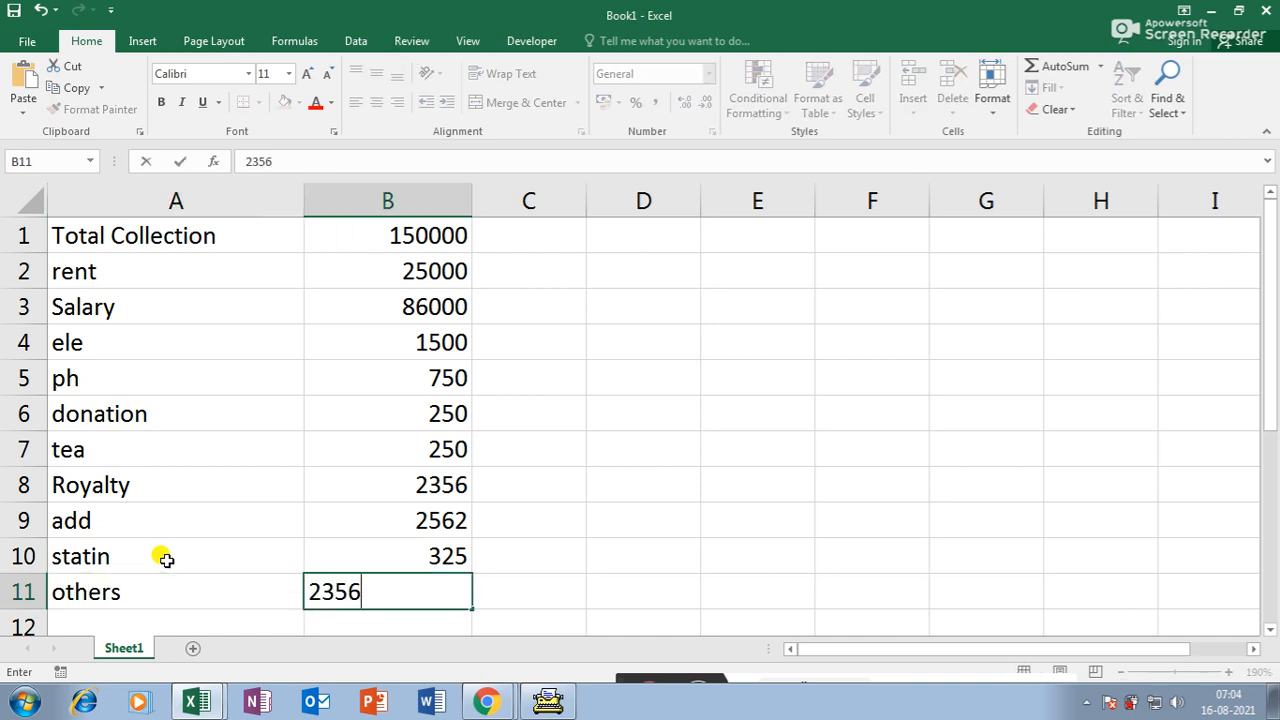
key(Return)
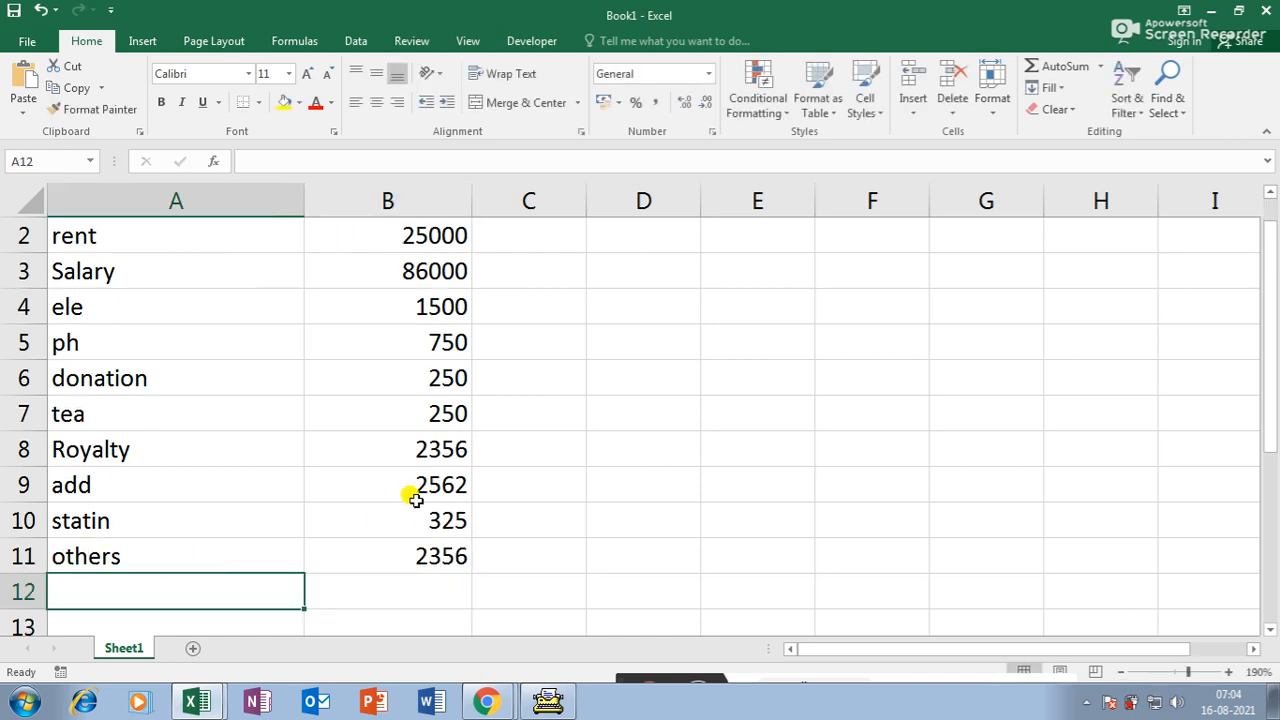
- Label cell A12, below the expense entries, as total expnce
ctrl+scroll(415, 500, down, 3)
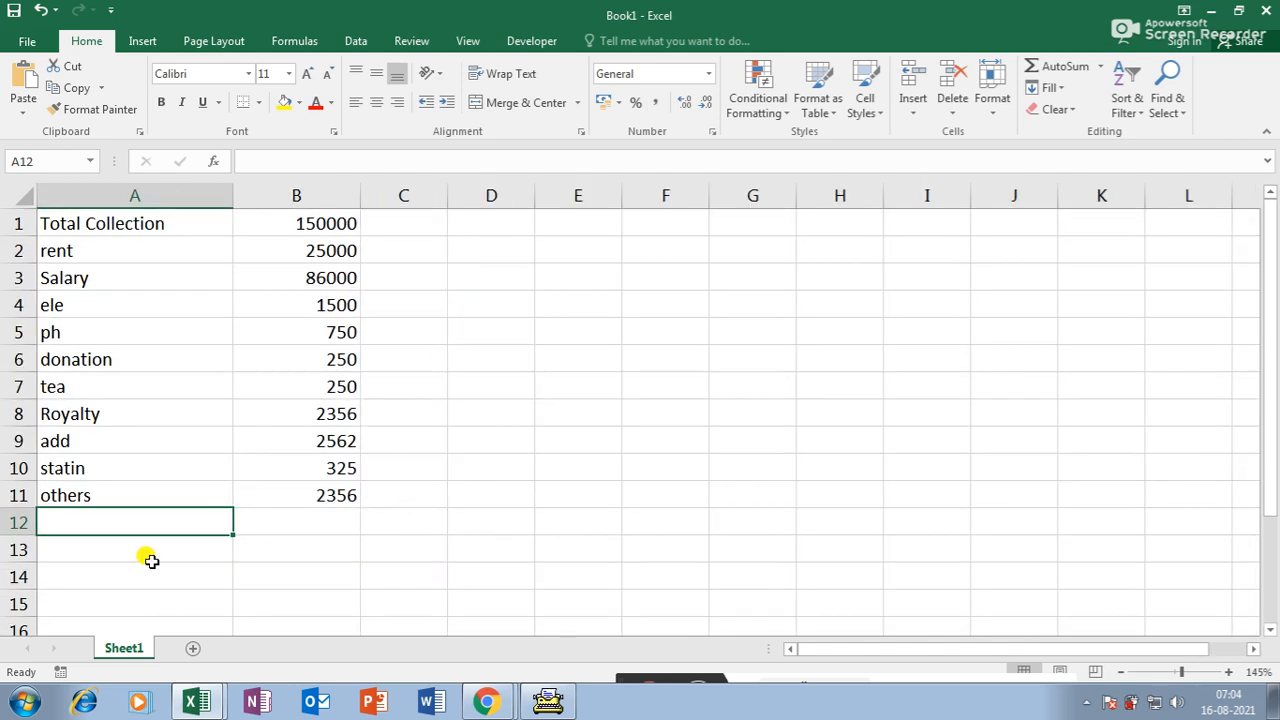
text(total )
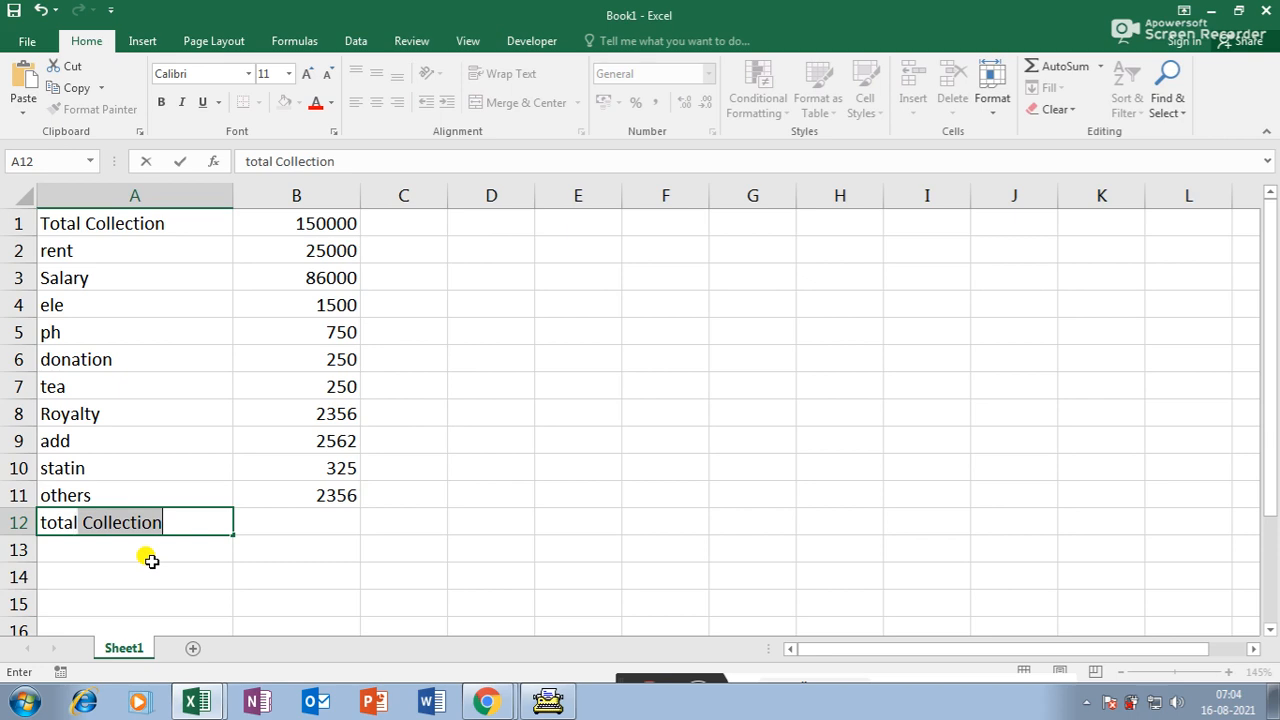
text(expnce)
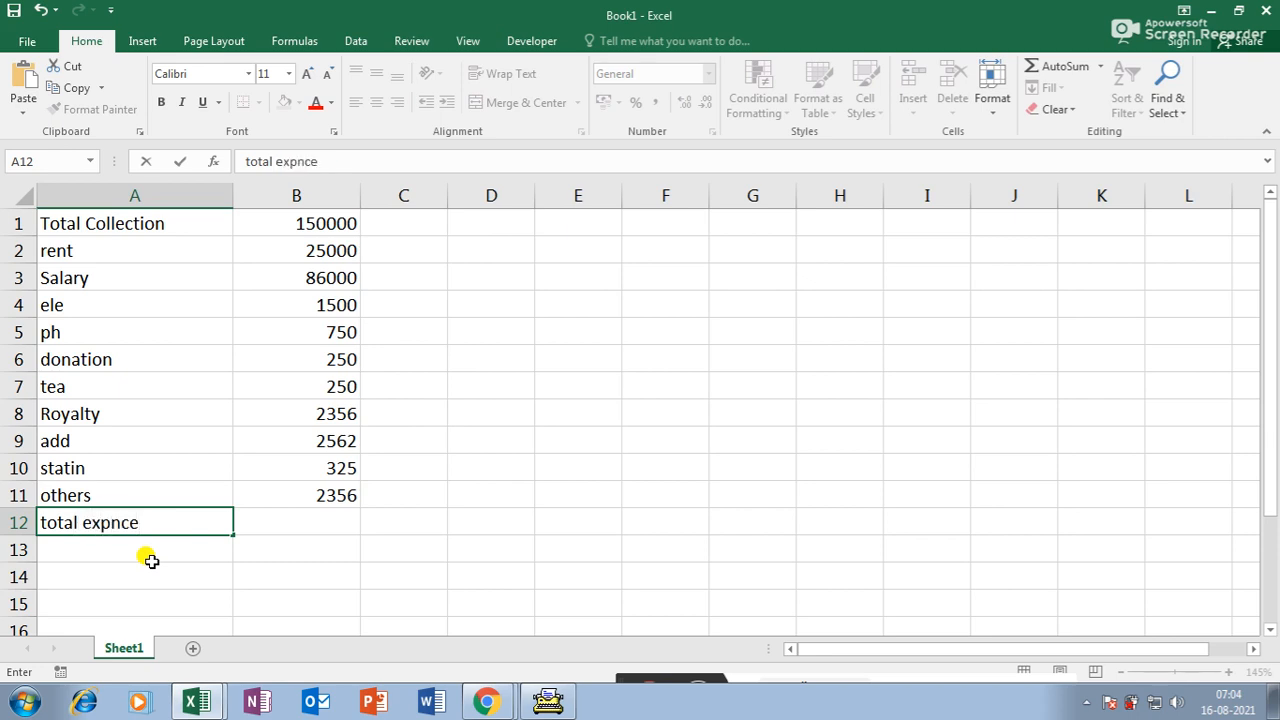
key(Tab)
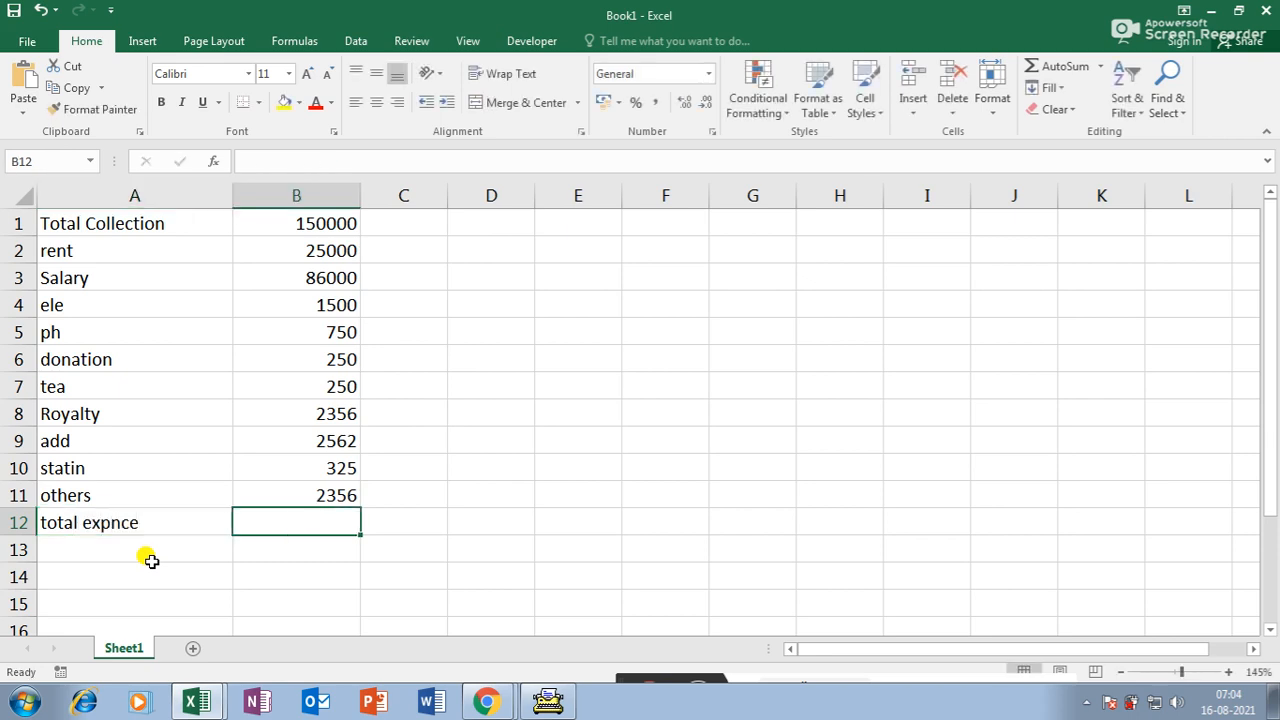
- Sum the expenses in B12 with =sum(B2:B11) and fit column B's width to its contents
text(=su)
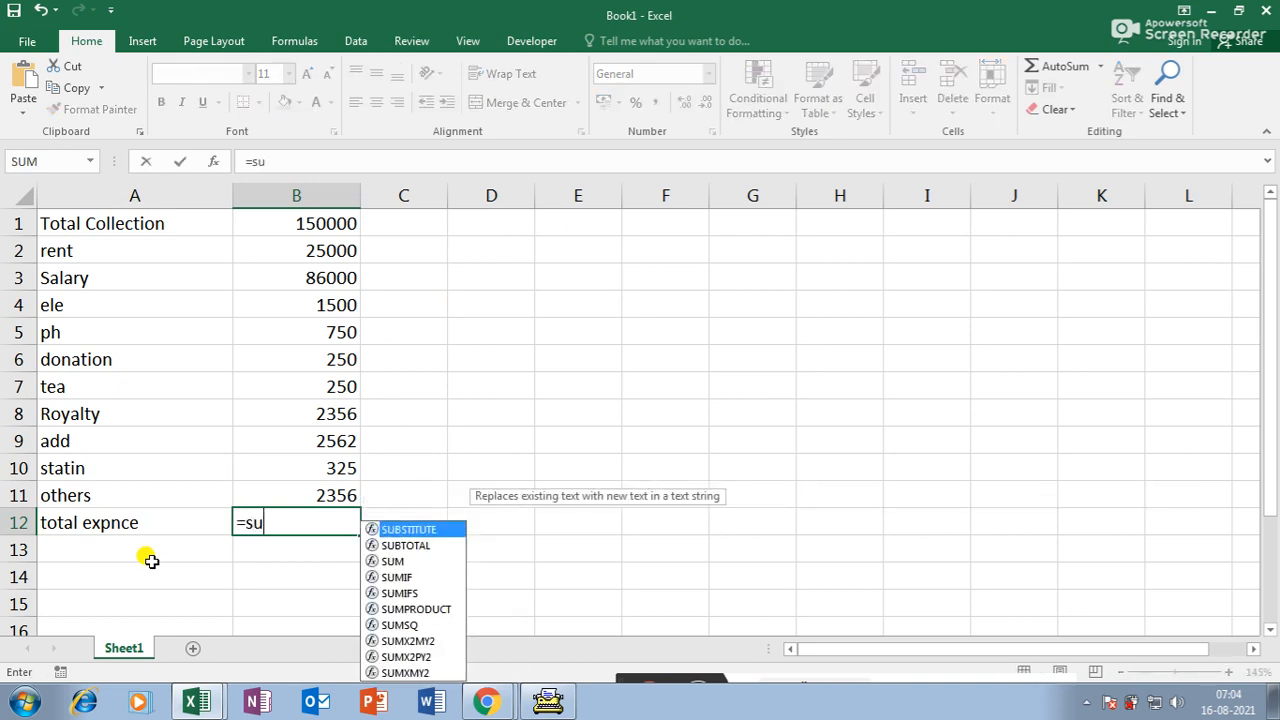
text(m()
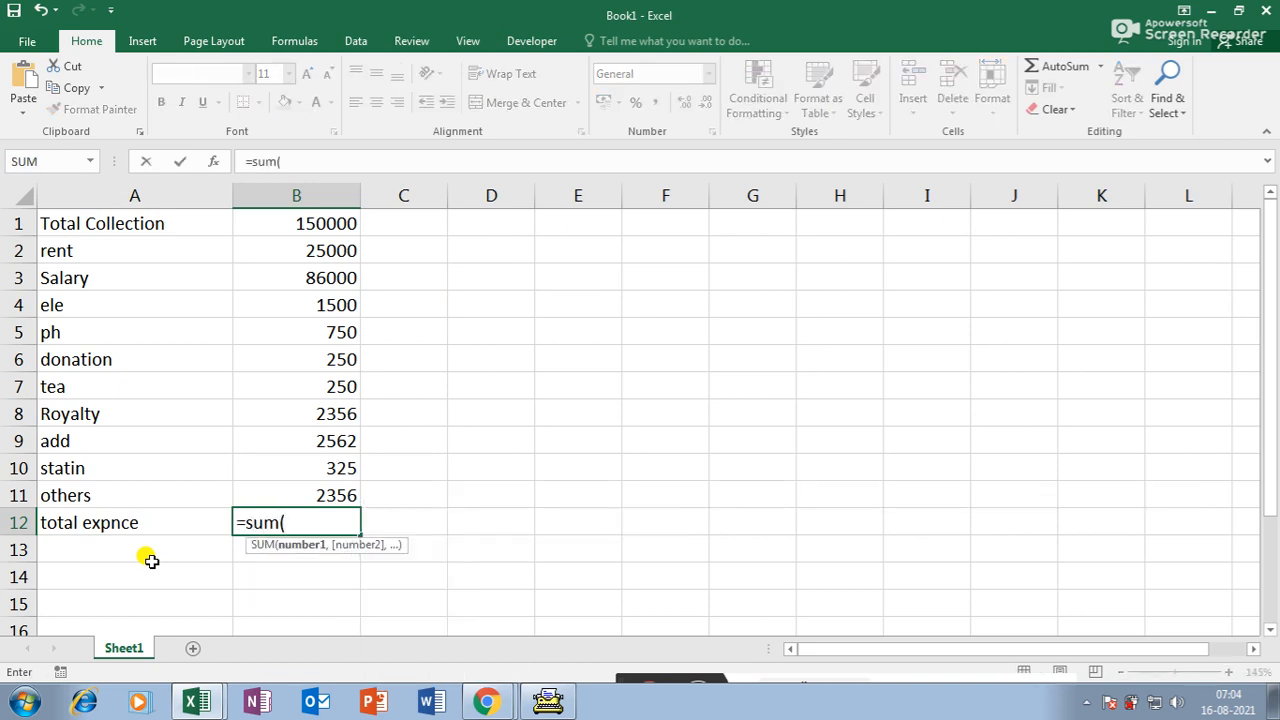
drag(318, 249, 331, 492)
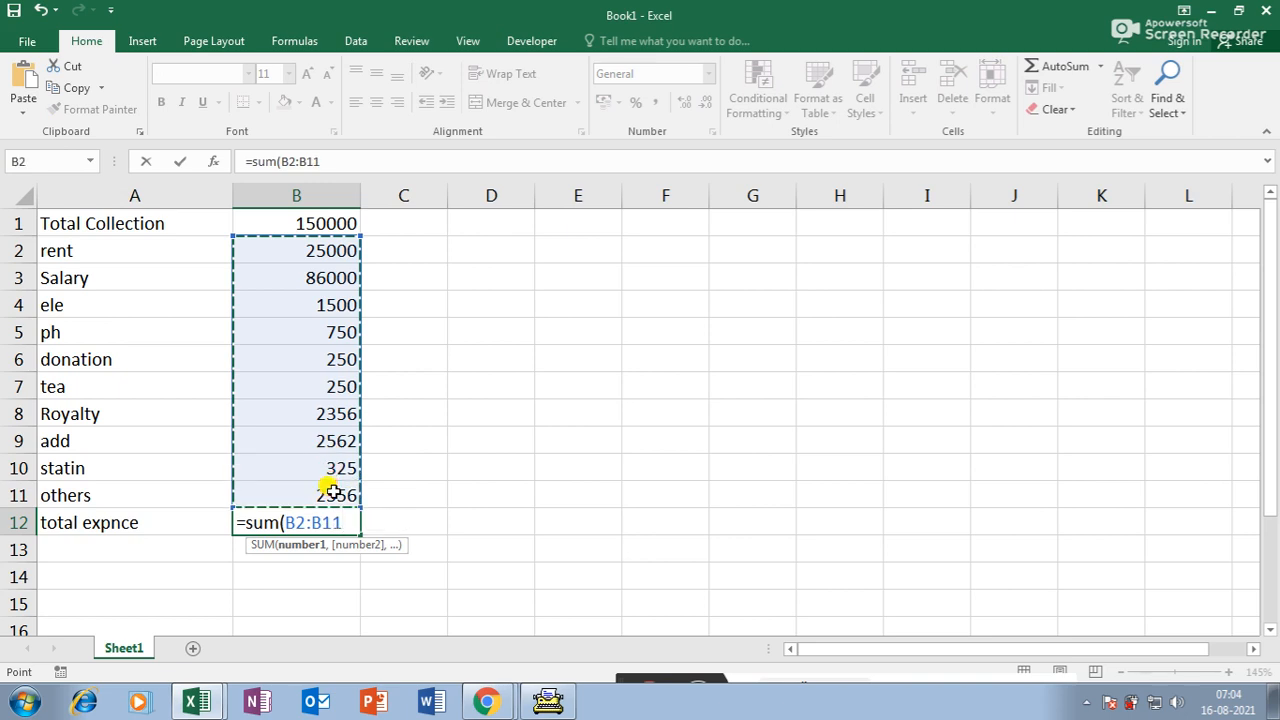
text())
key(Return)
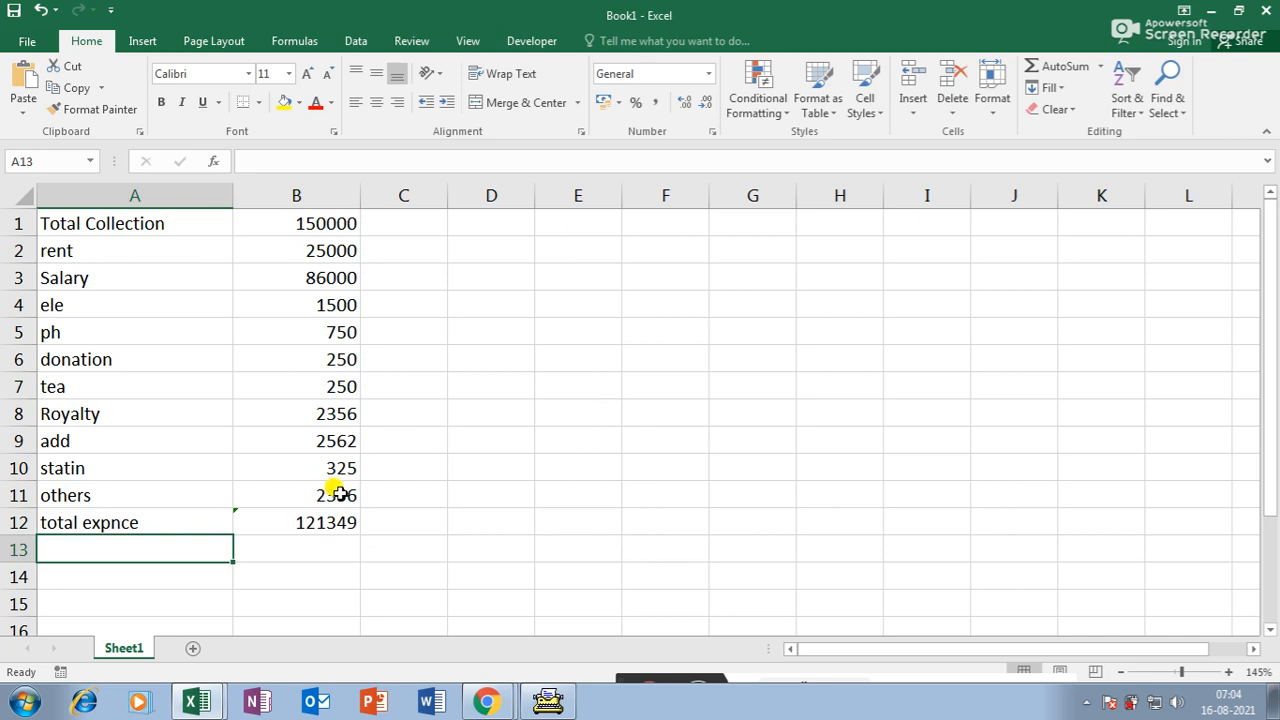
double_click(360, 191)
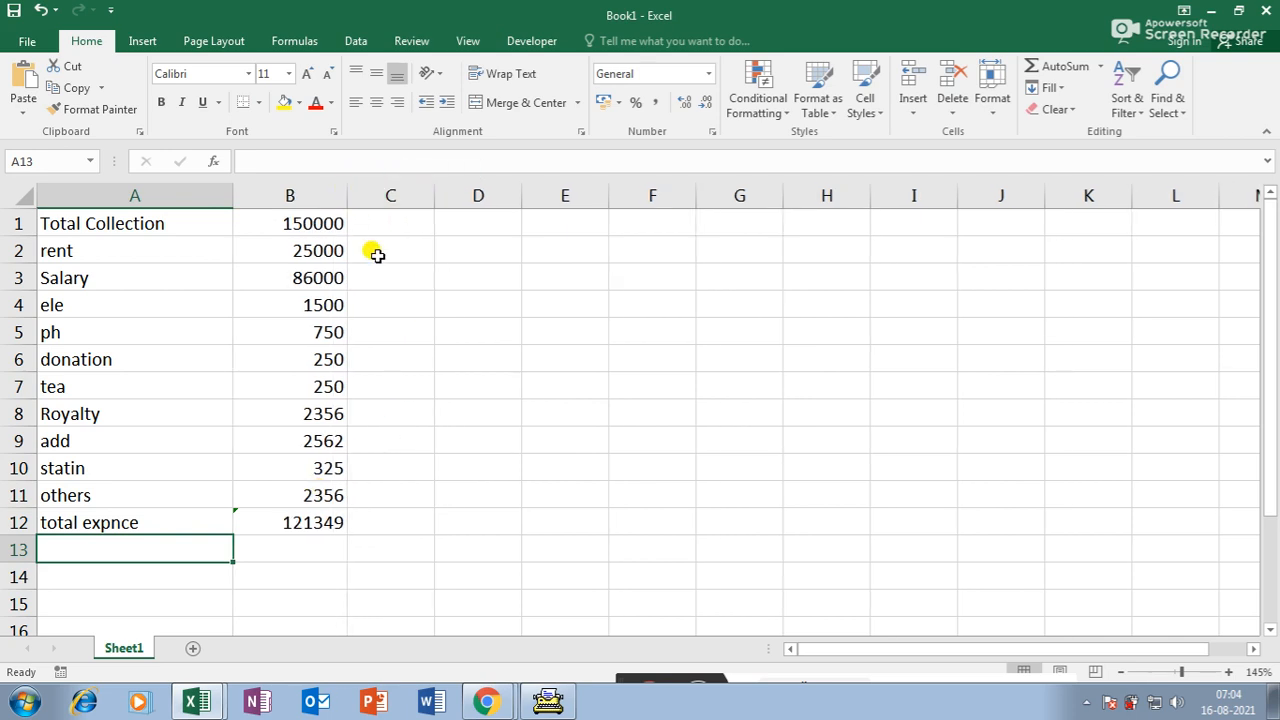
- Label cell A13 as pro/loss and calculate it in B13 with =B1-B12
click(322, 533)
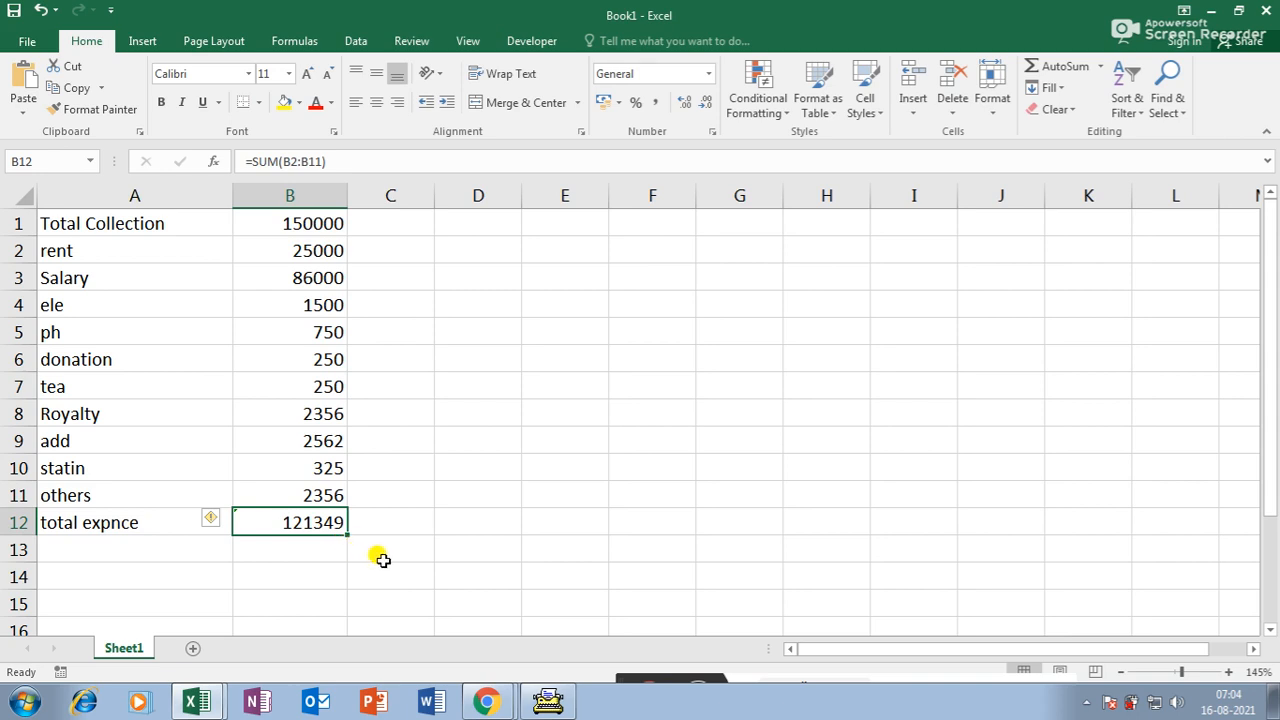
click(177, 550)
text(pro/loss)
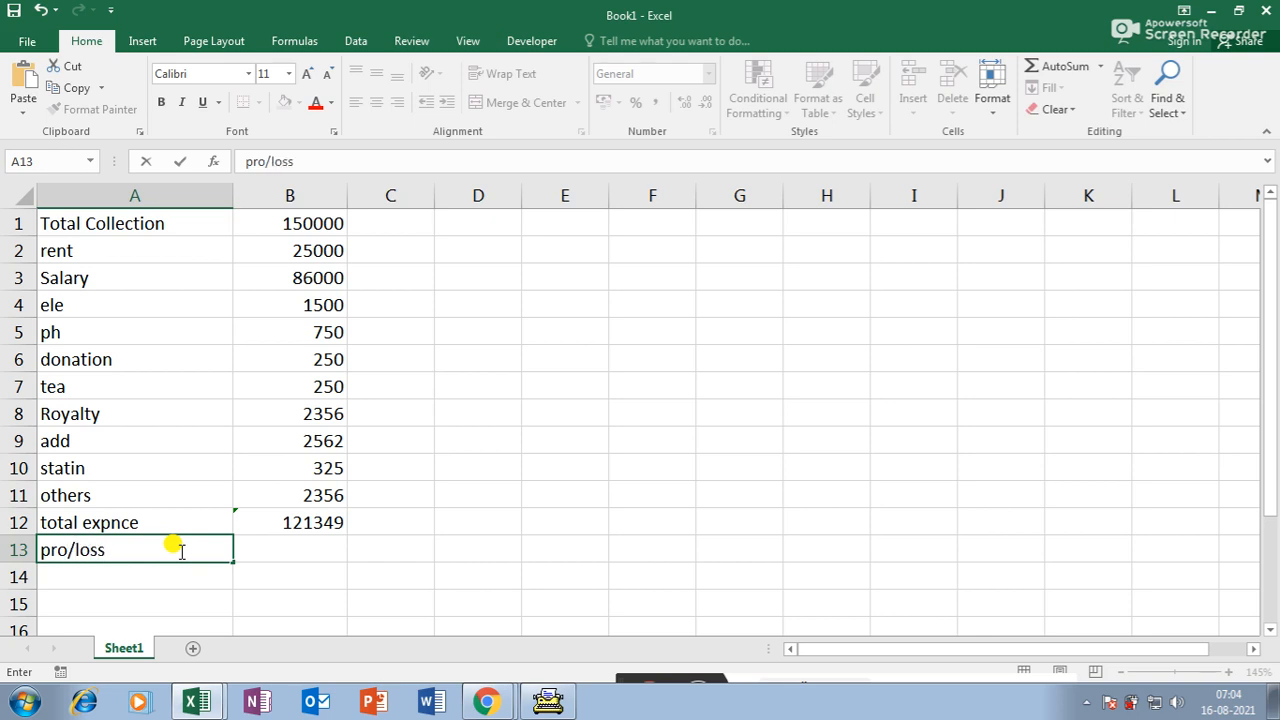
key(Tab)
text(=)
click(290, 232)
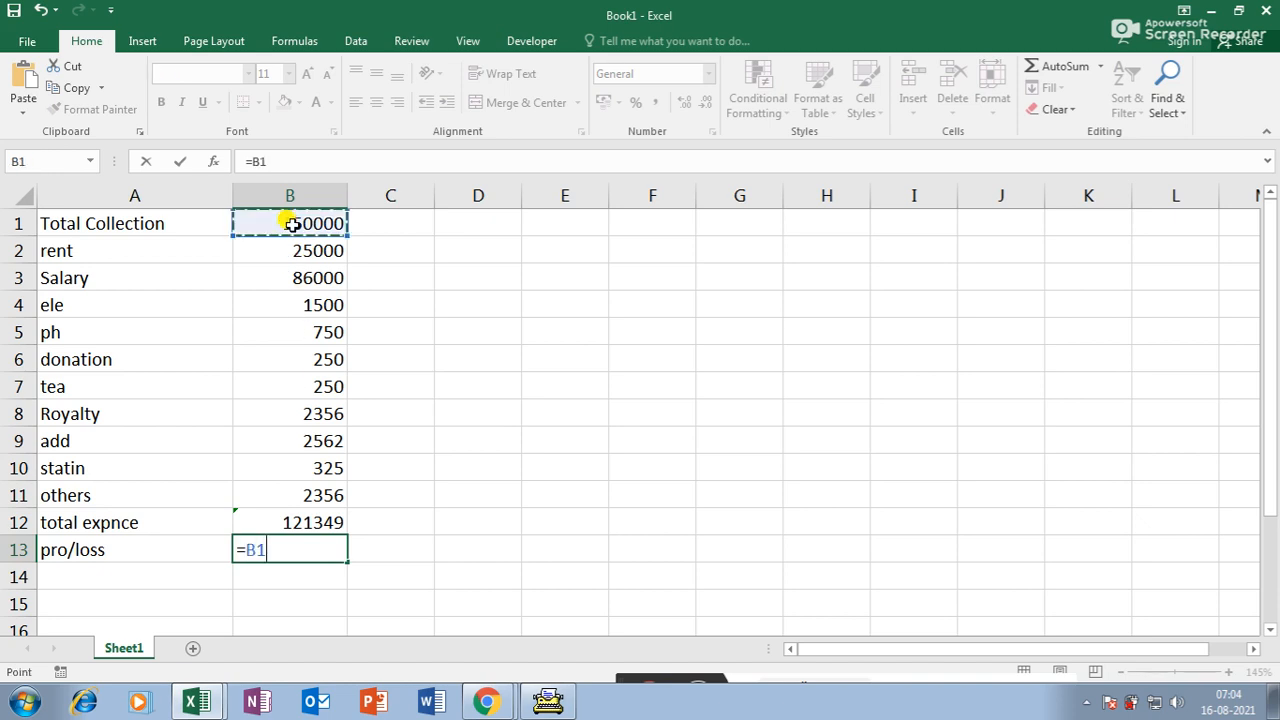
text(-)
click(302, 522)
key(Return)
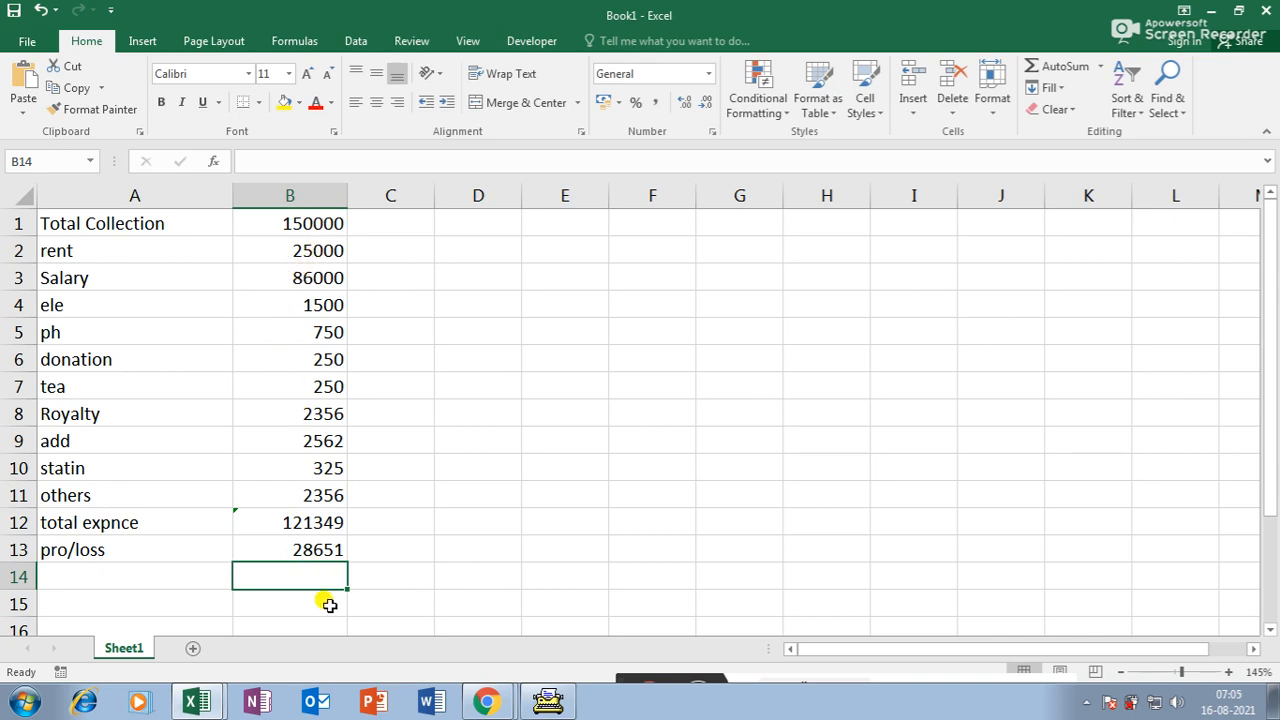
- Narrow columns A and B slightly so they fit the labels and amounts more closely
drag(232, 196, 220, 196)
drag(337, 196, 326, 196)
click(297, 553)
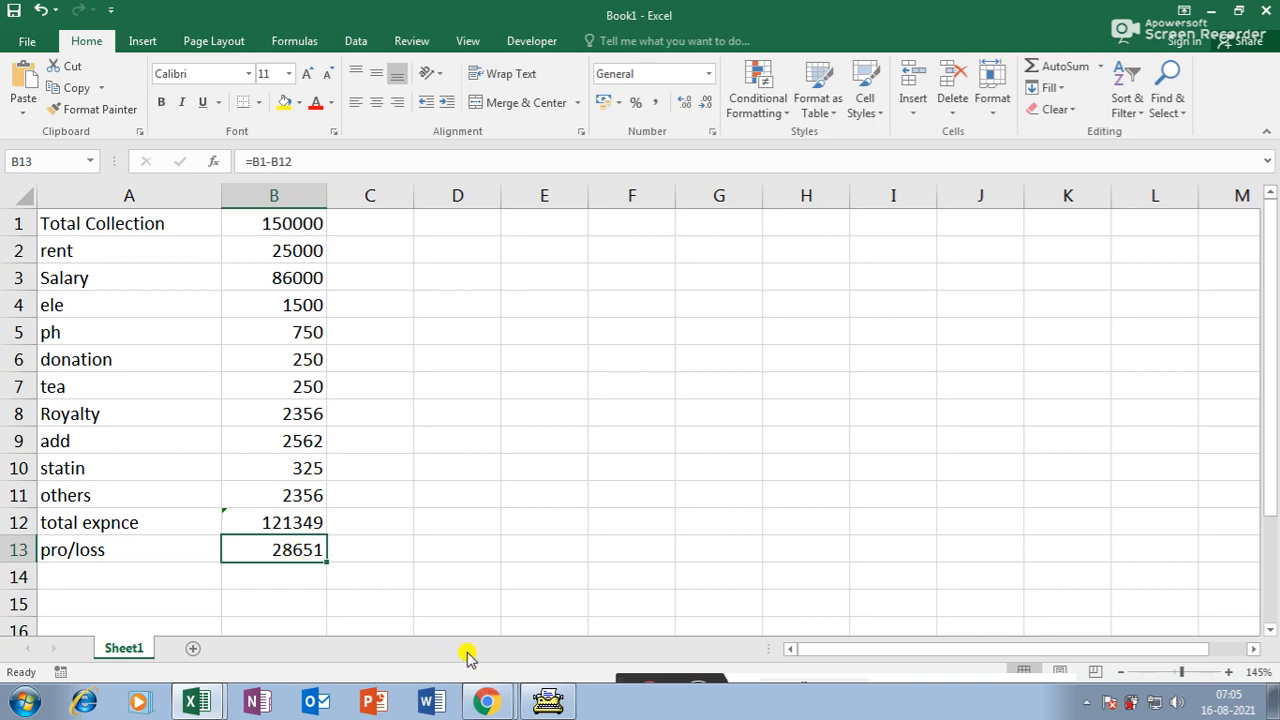
drag(330, 190, 336, 191)
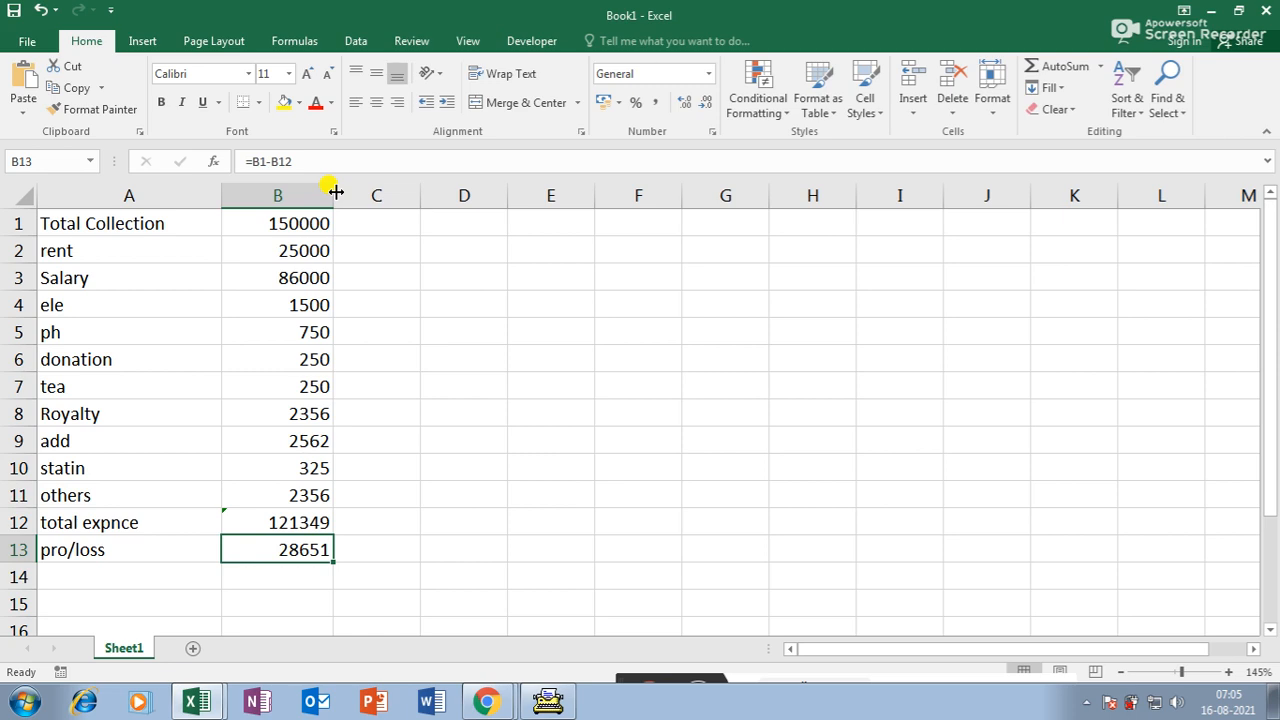
drag(221, 195, 210, 195)
drag(329, 197, 312, 195)
click(406, 325)
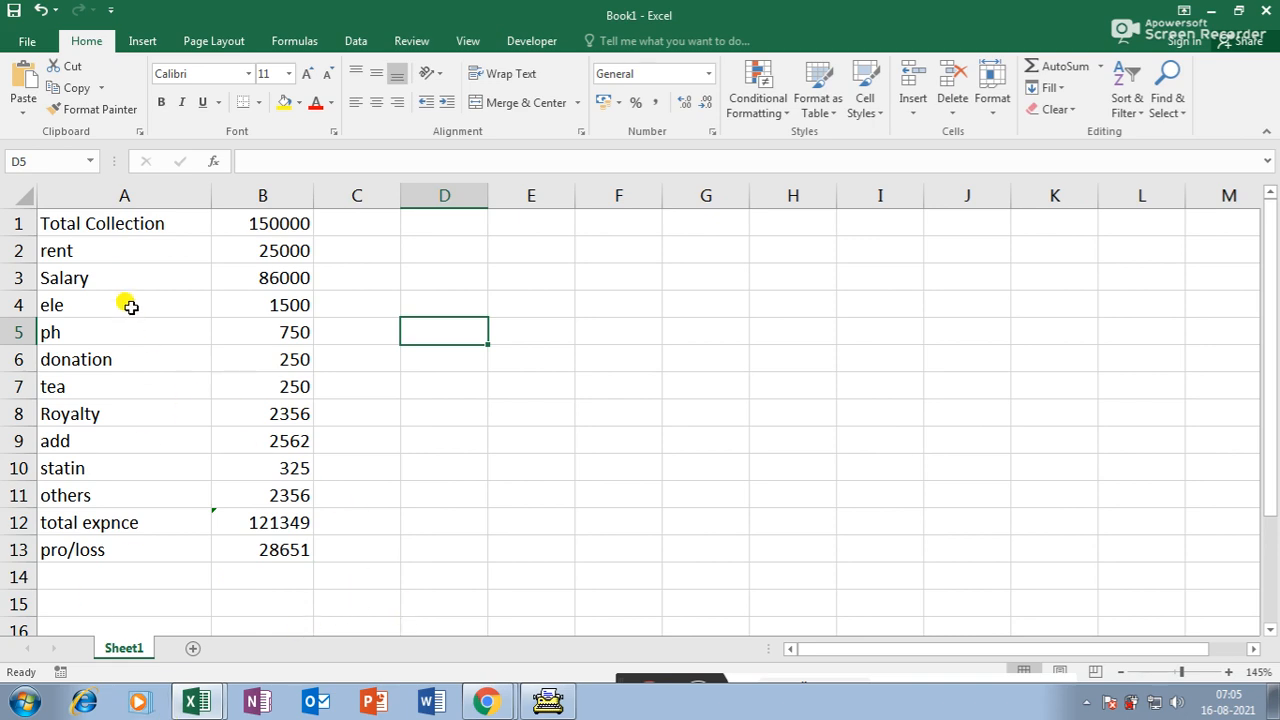
click(143, 226)
drag(143, 226, 271, 541)
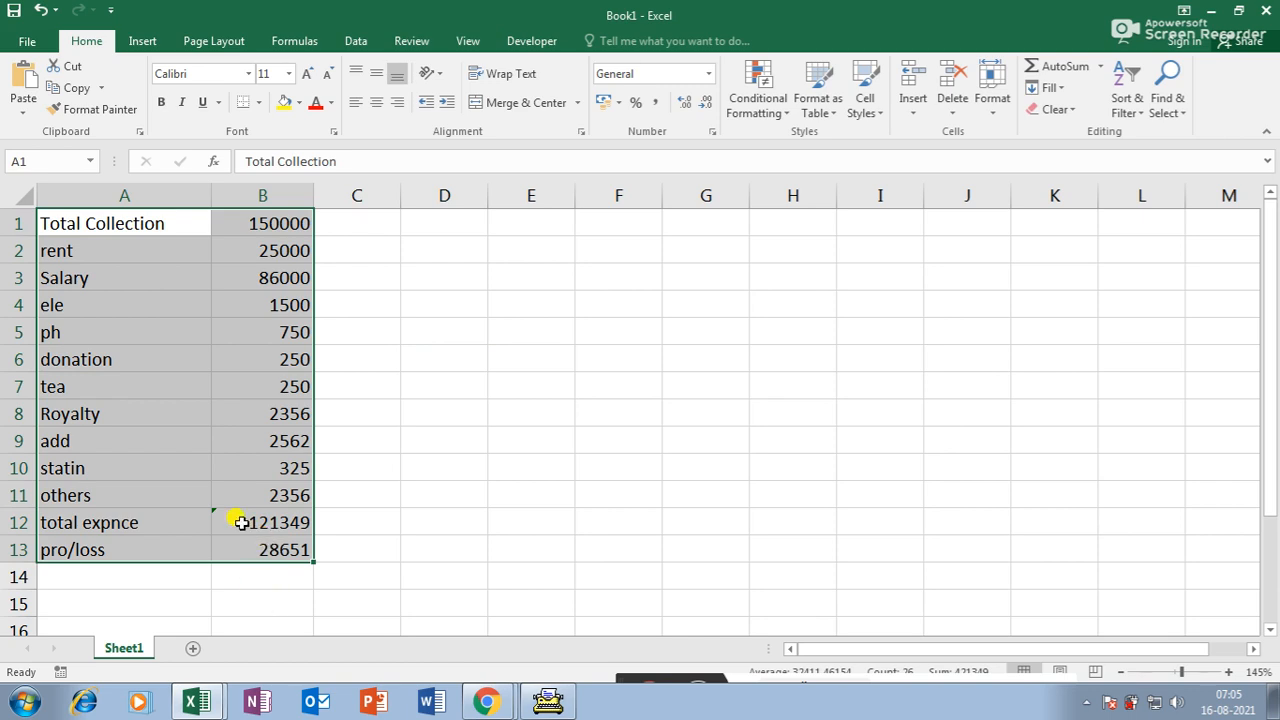
click(300, 44)
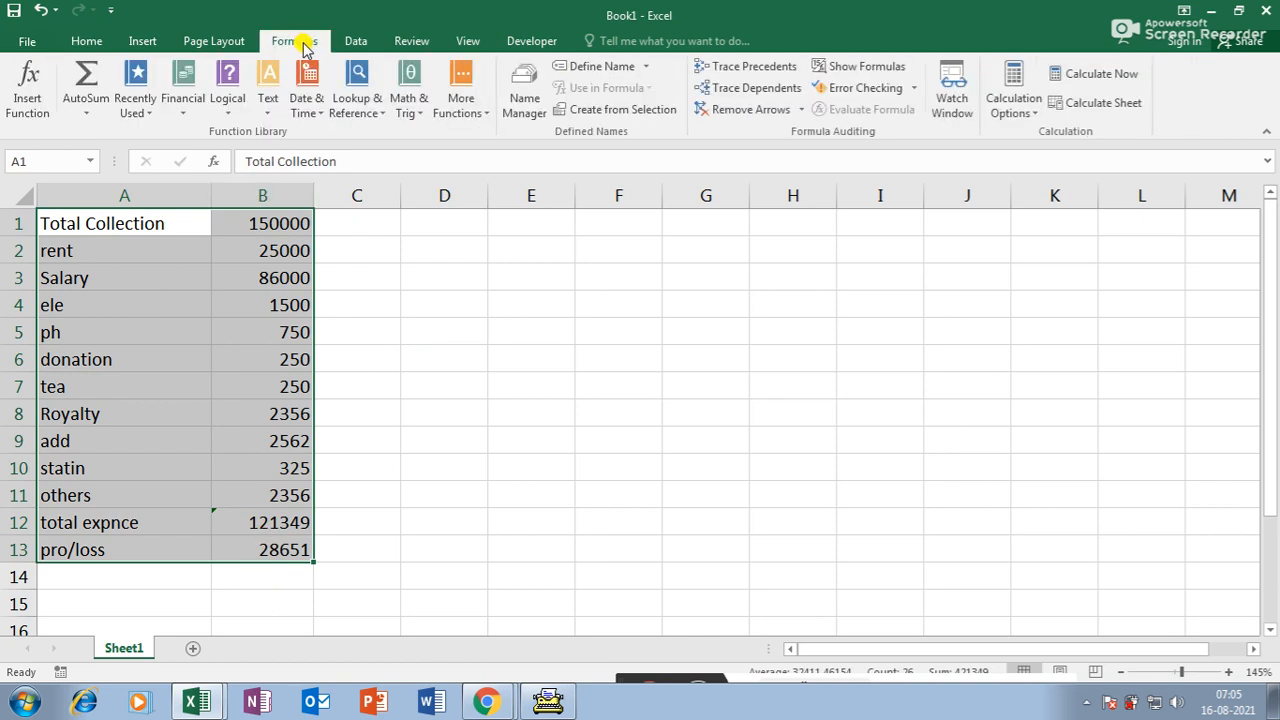
click(632, 117)
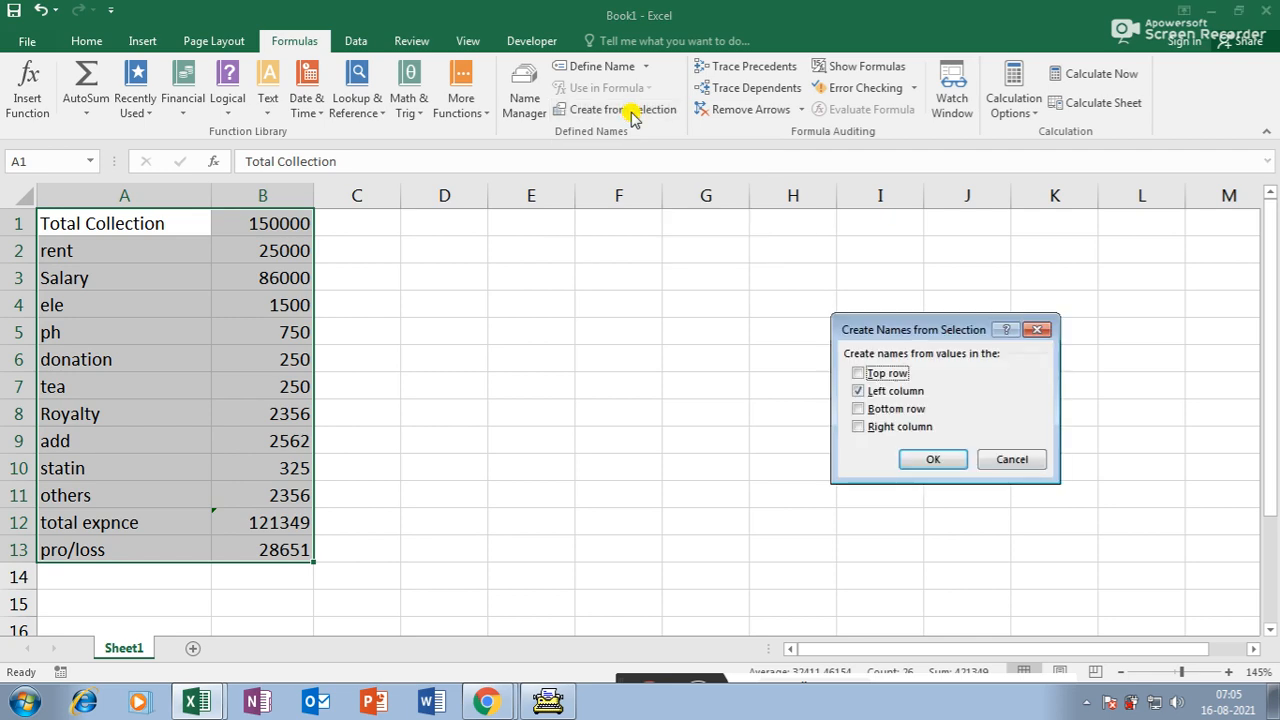
drag(947, 330, 571, 313)
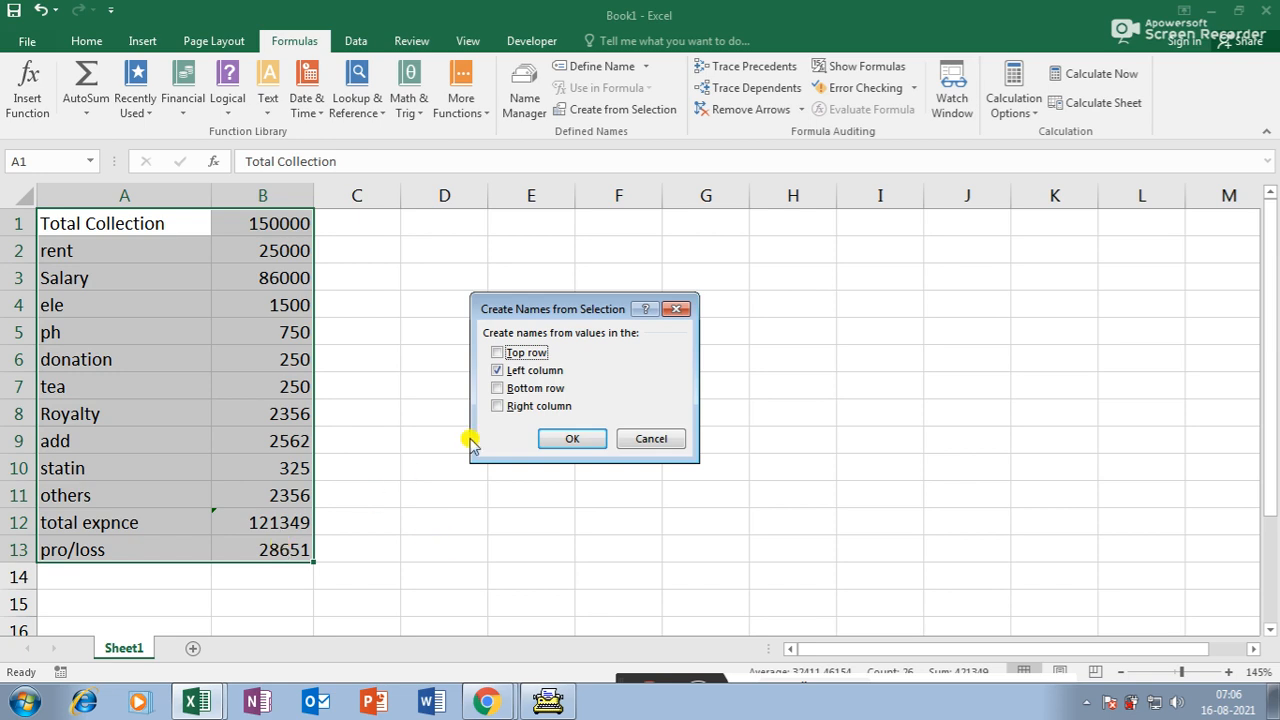
click(662, 441)
- Examine the cell references of the amounts in B1 through B7 one by one
click(279, 226)
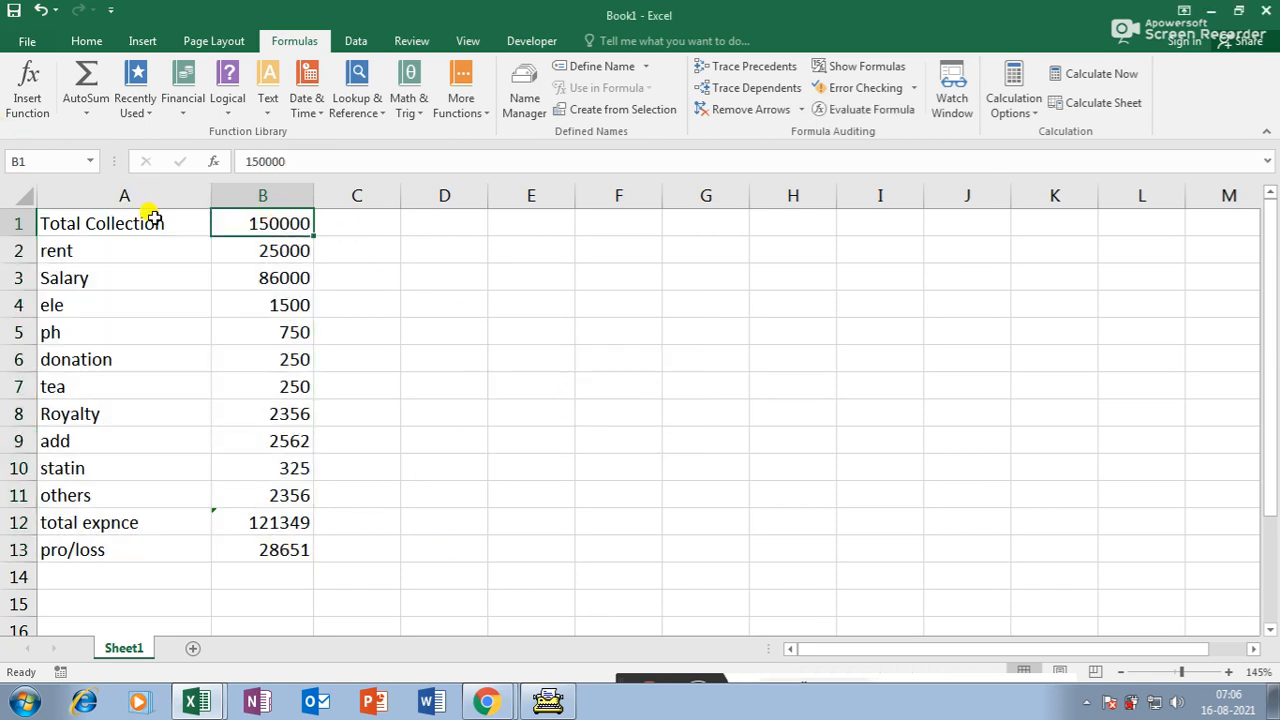
click(296, 251)
click(297, 277)
click(298, 304)
click(297, 331)
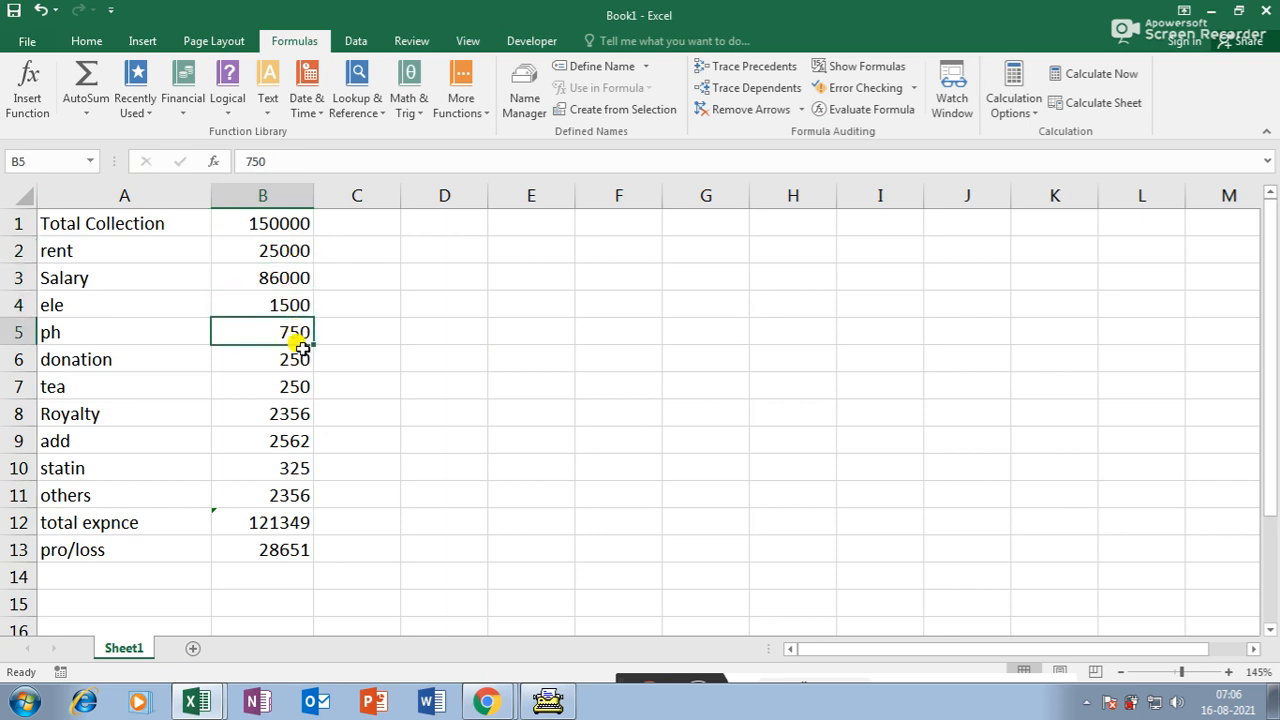
click(296, 359)
click(295, 386)
- Create defined names for the amounts in A1:B13 from the labels in the left column
drag(76, 222, 272, 546)
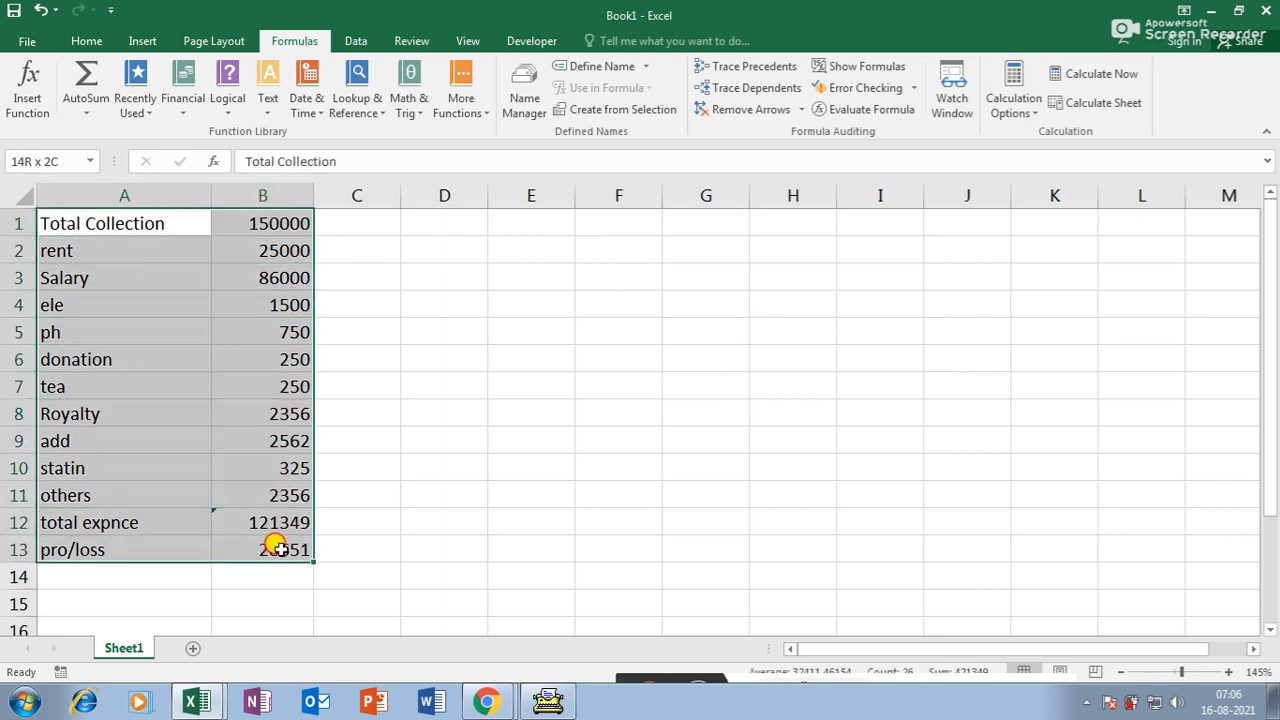
click(600, 109)
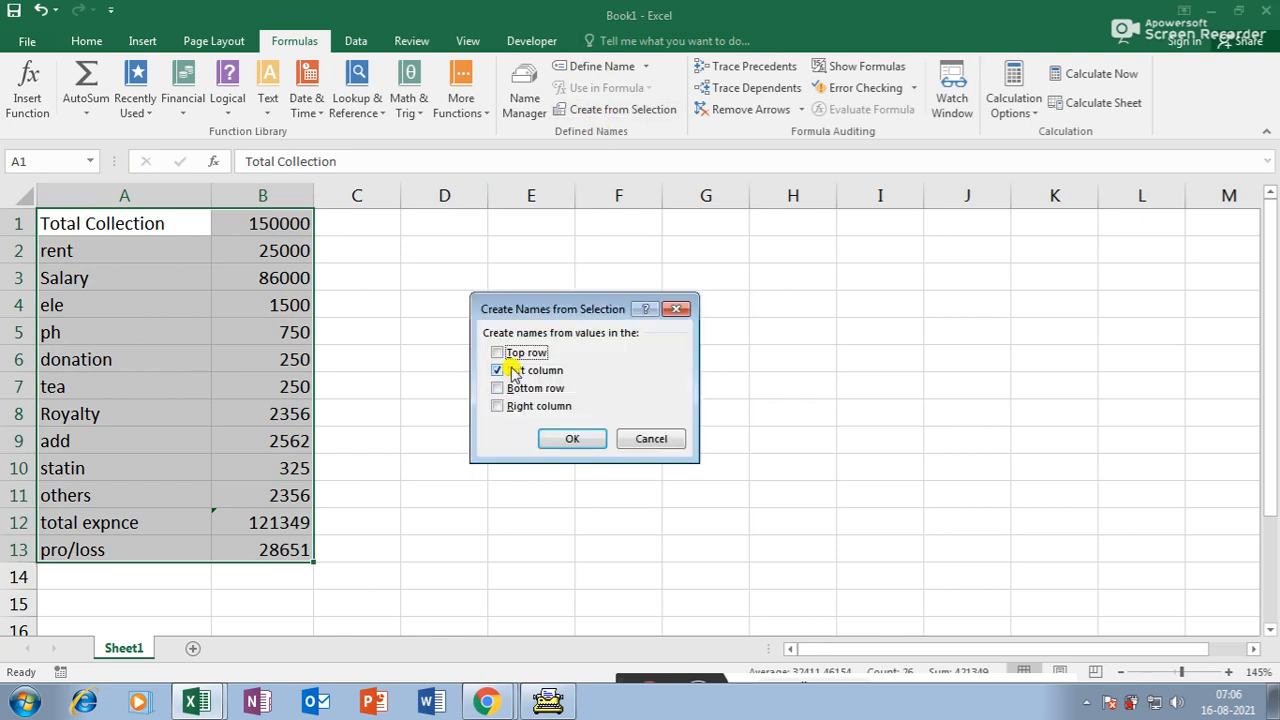
click(568, 438)
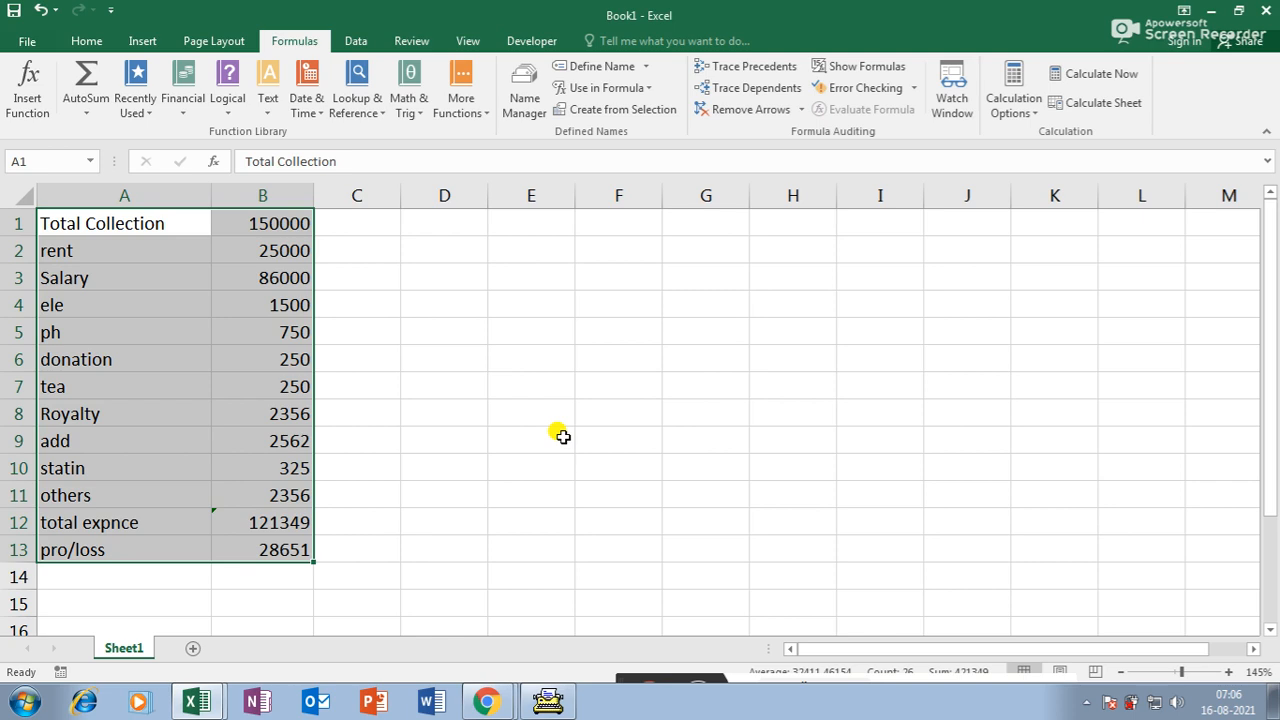
click(491, 414)
- Examine the defined name of each amount cell from B1 down to B13 and back up to B1
click(280, 225)
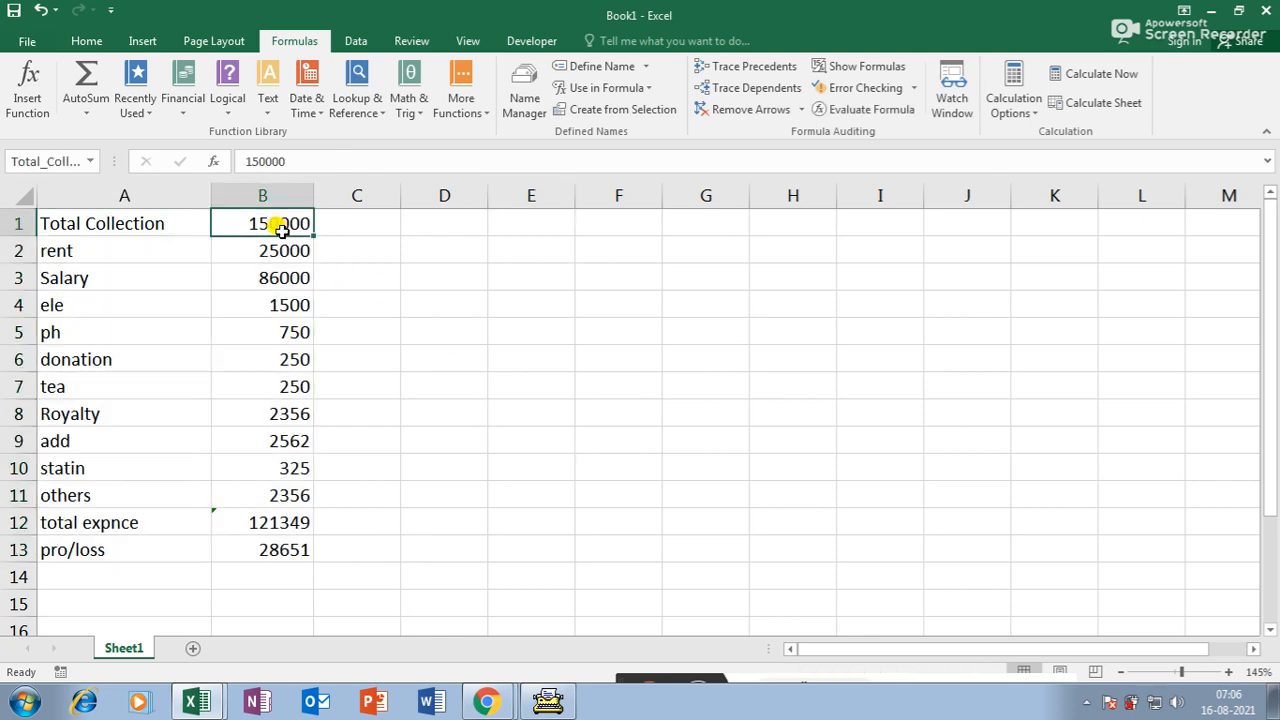
key(Down)
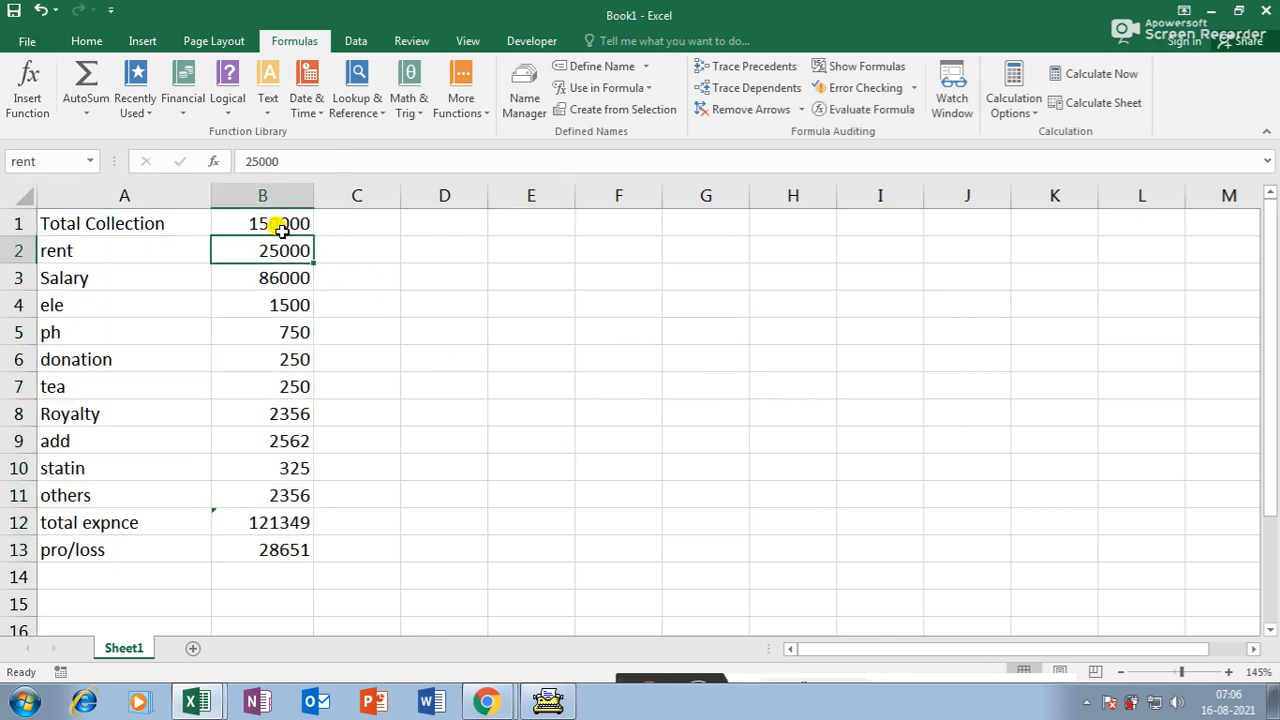
key(Down)
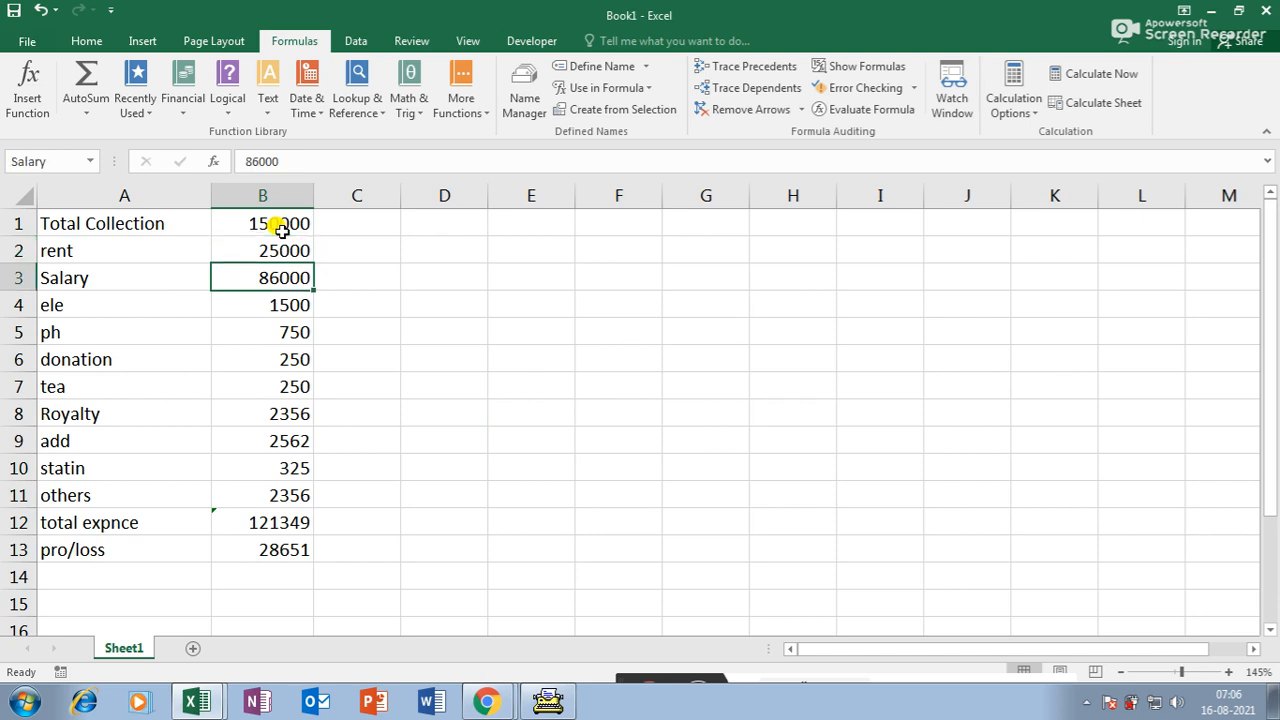
key(Down)
key(Down)
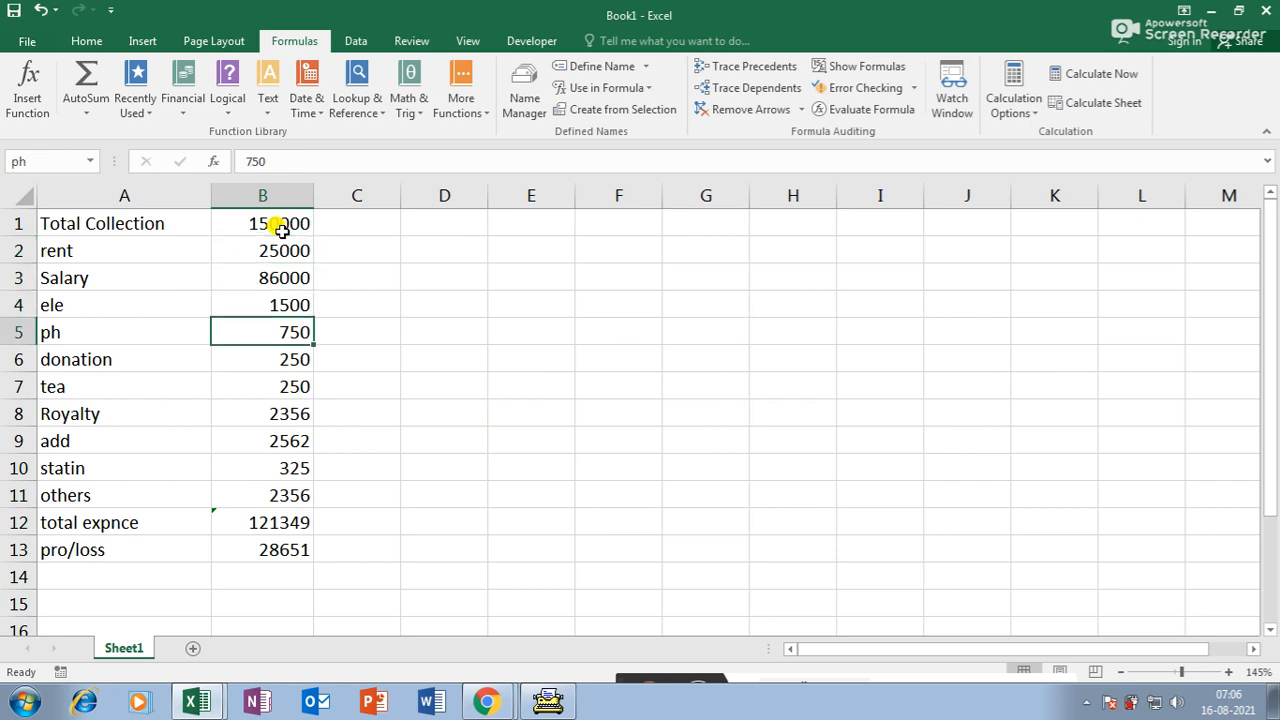
key(Down)
key(Down)
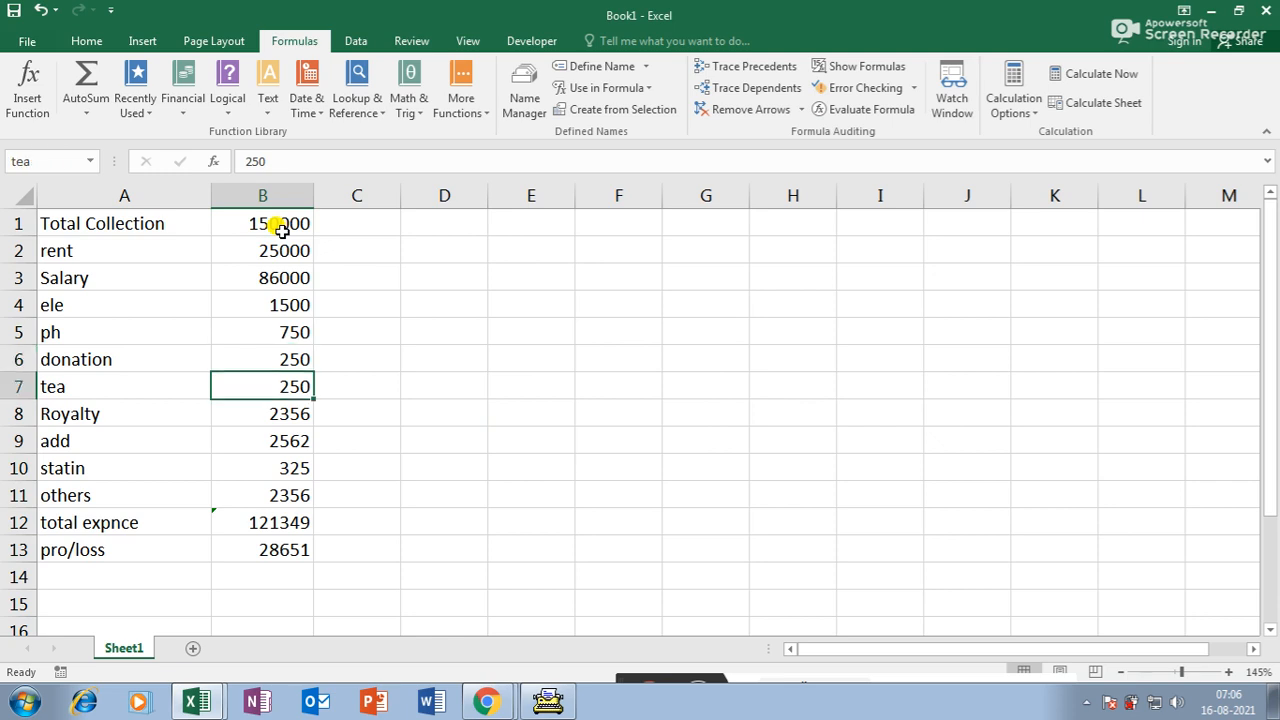
key(Down)
key(Down)
key(Down)
key(Down)
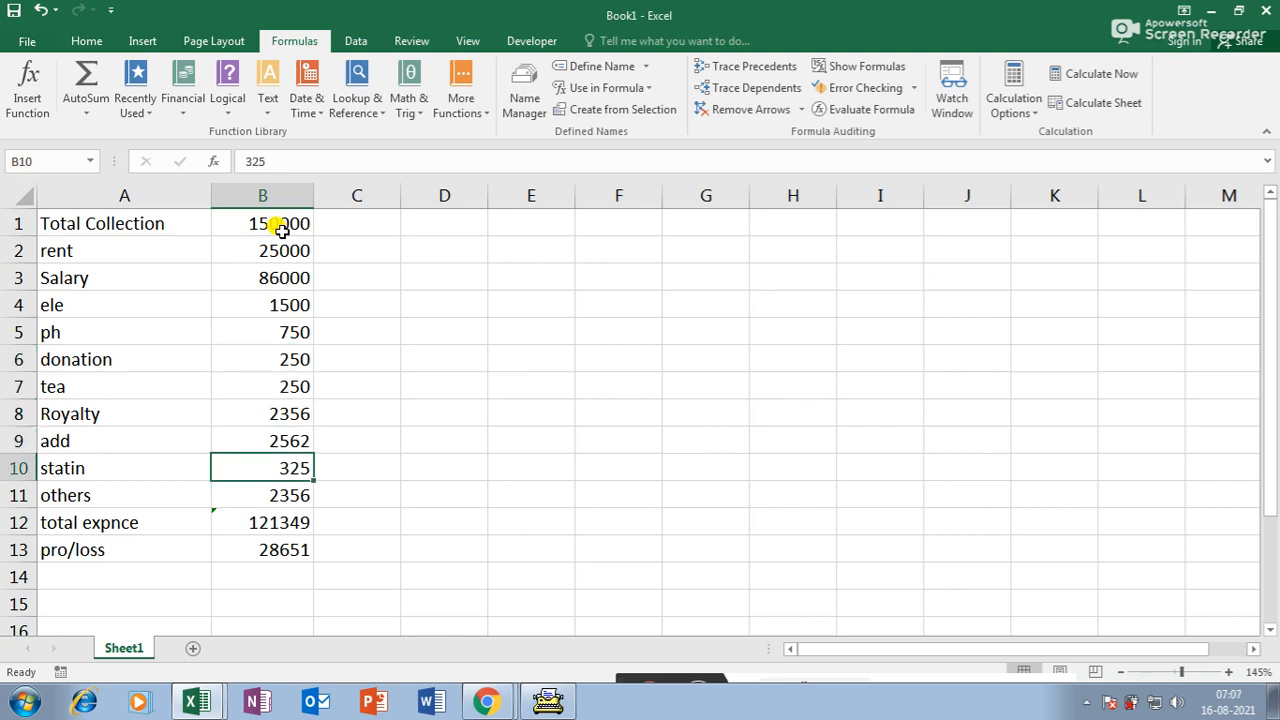
key(Down)
key(Down)
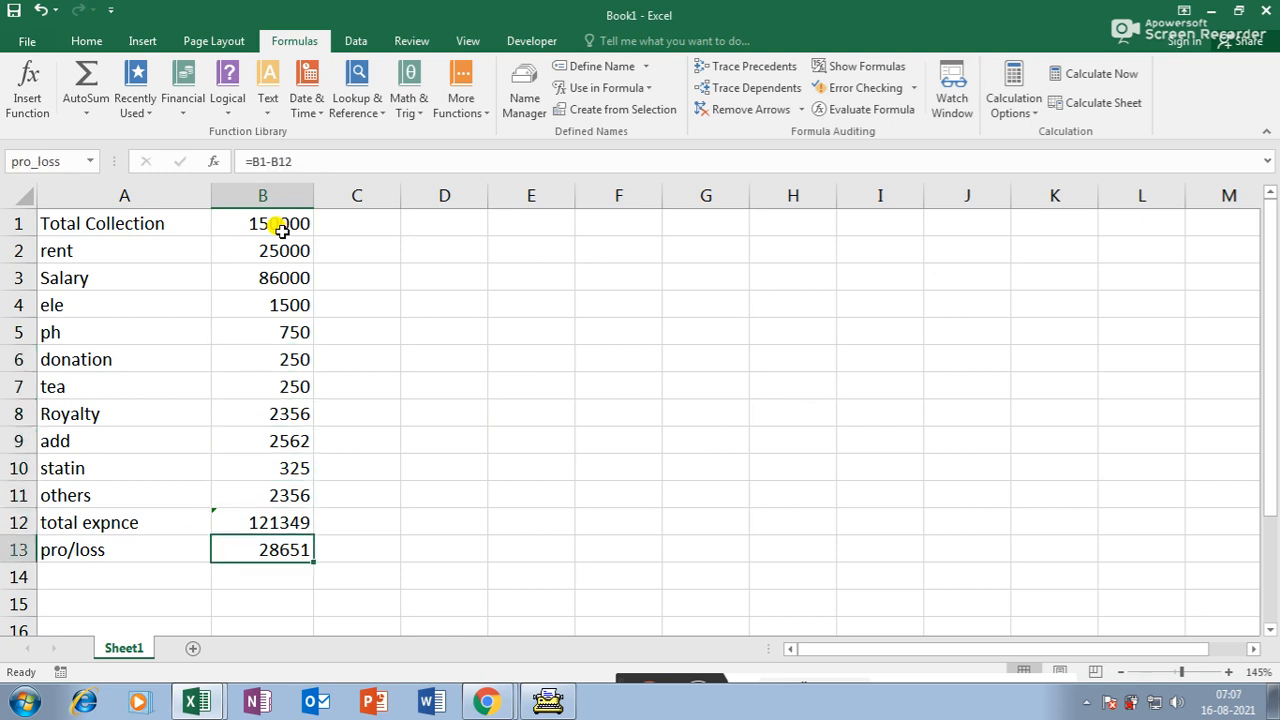
key(Up)
key(Up)
key(Up)
key(Up)
key(Up)
key(Up)
key(Up)
key(Up)
key(Up)
key(Up)
key(Up)
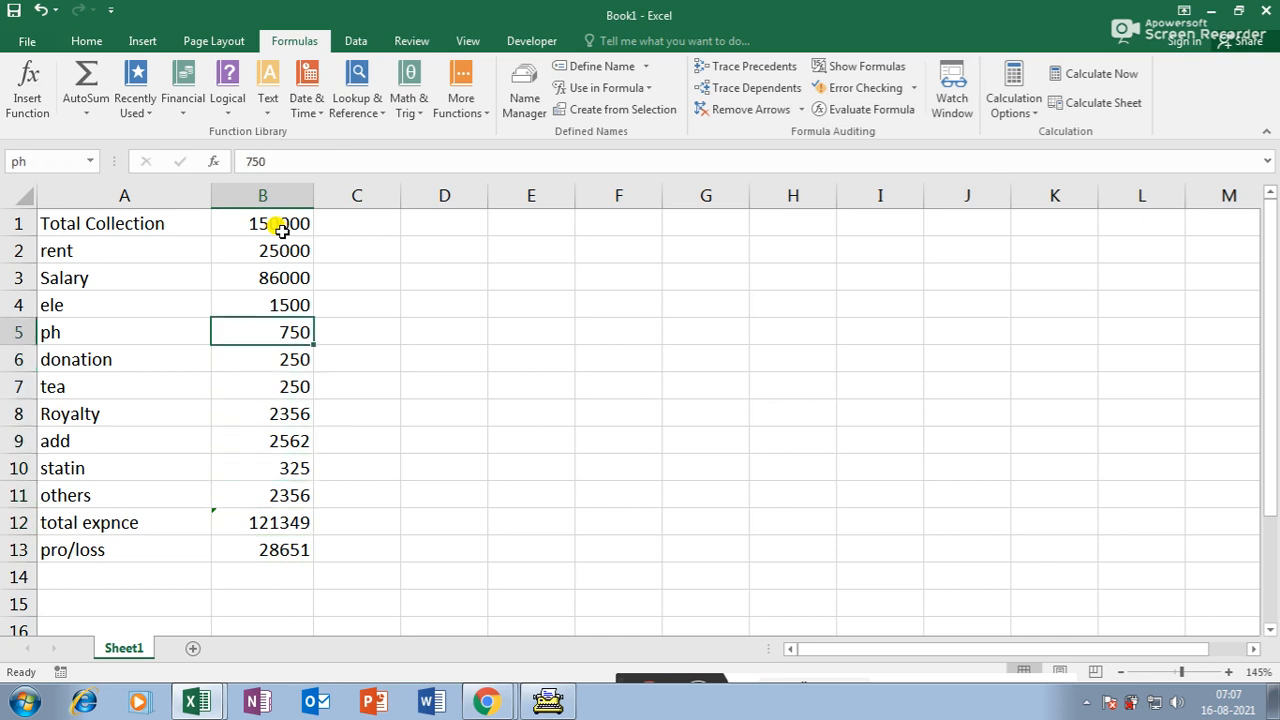
key(Up)
key(Down)
key(Down)
key(Down)
key(Down)
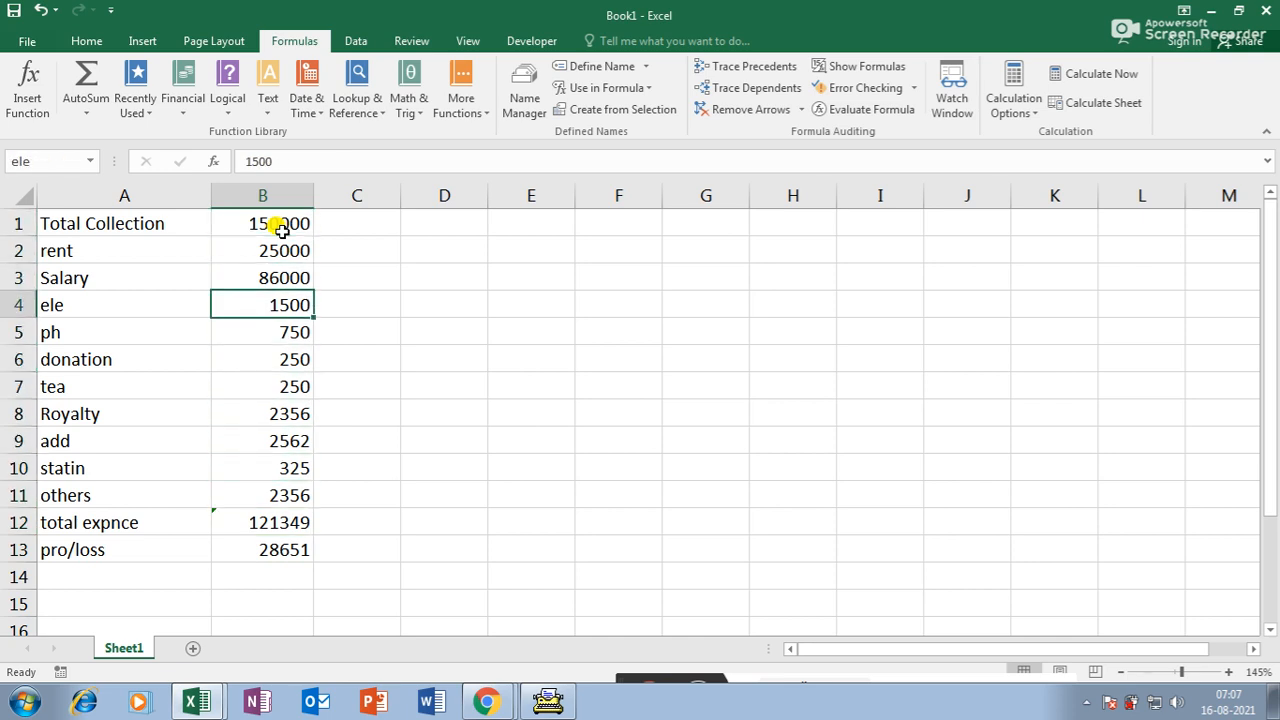
key(Up)
key(Up)
key(Up)
key(Up)
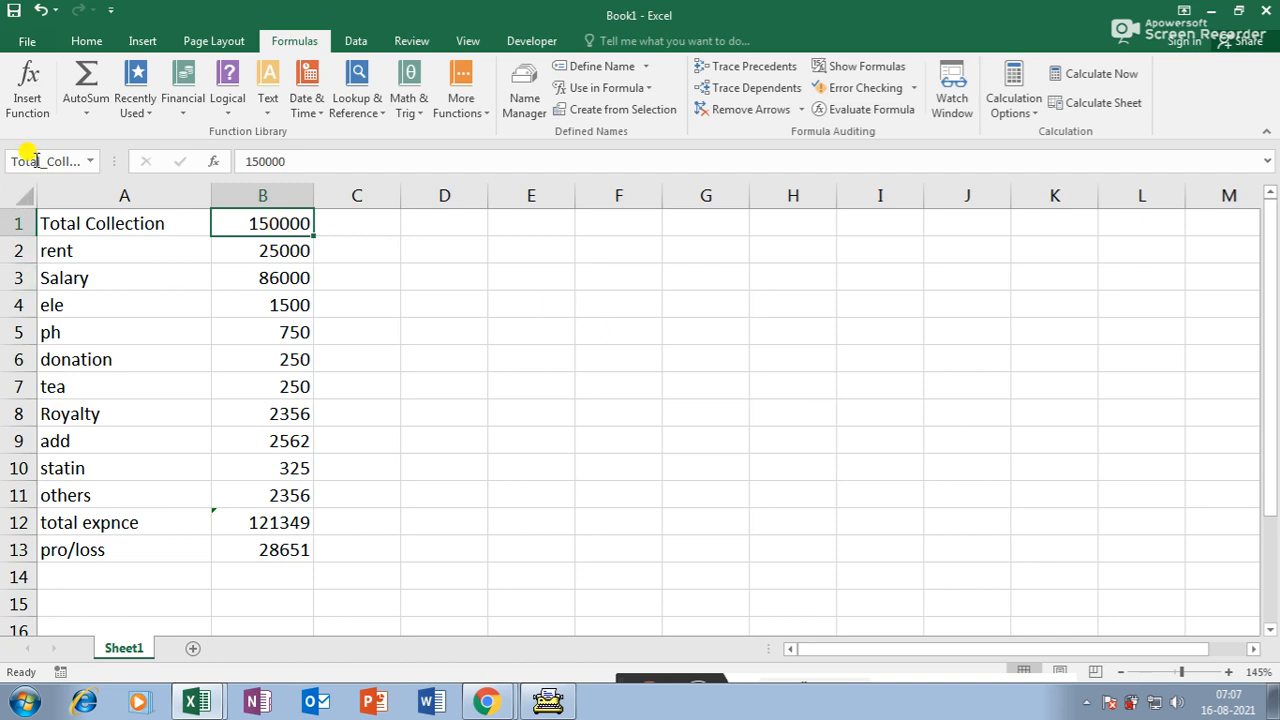
- Check the names assigned to the rent, Salary, ele and ph amounts in B2 to B5 again
click(254, 243)
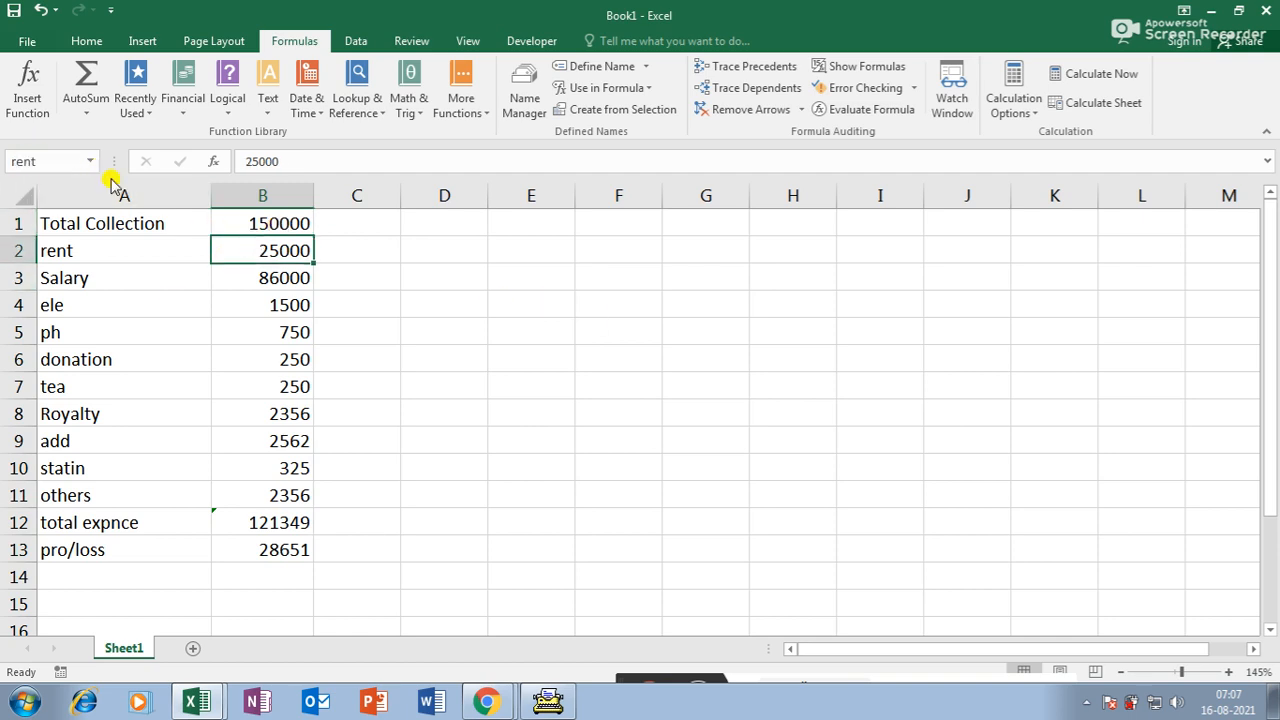
click(276, 274)
click(266, 300)
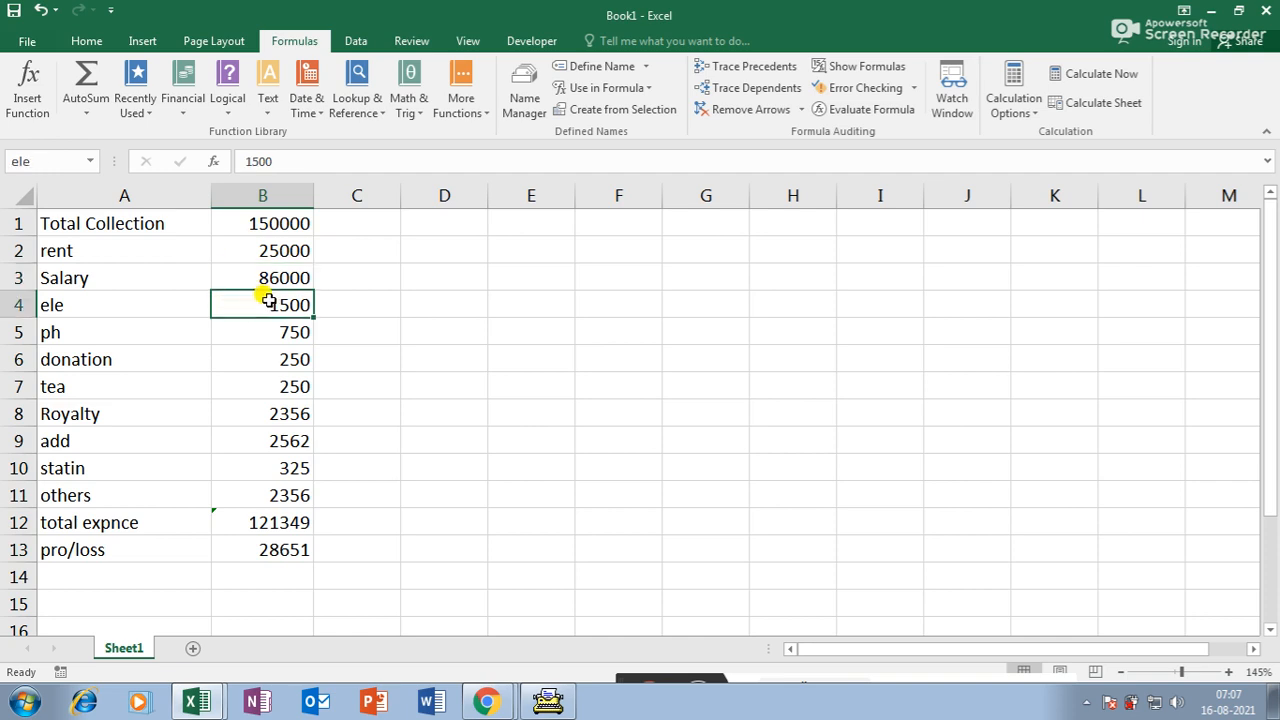
click(275, 330)
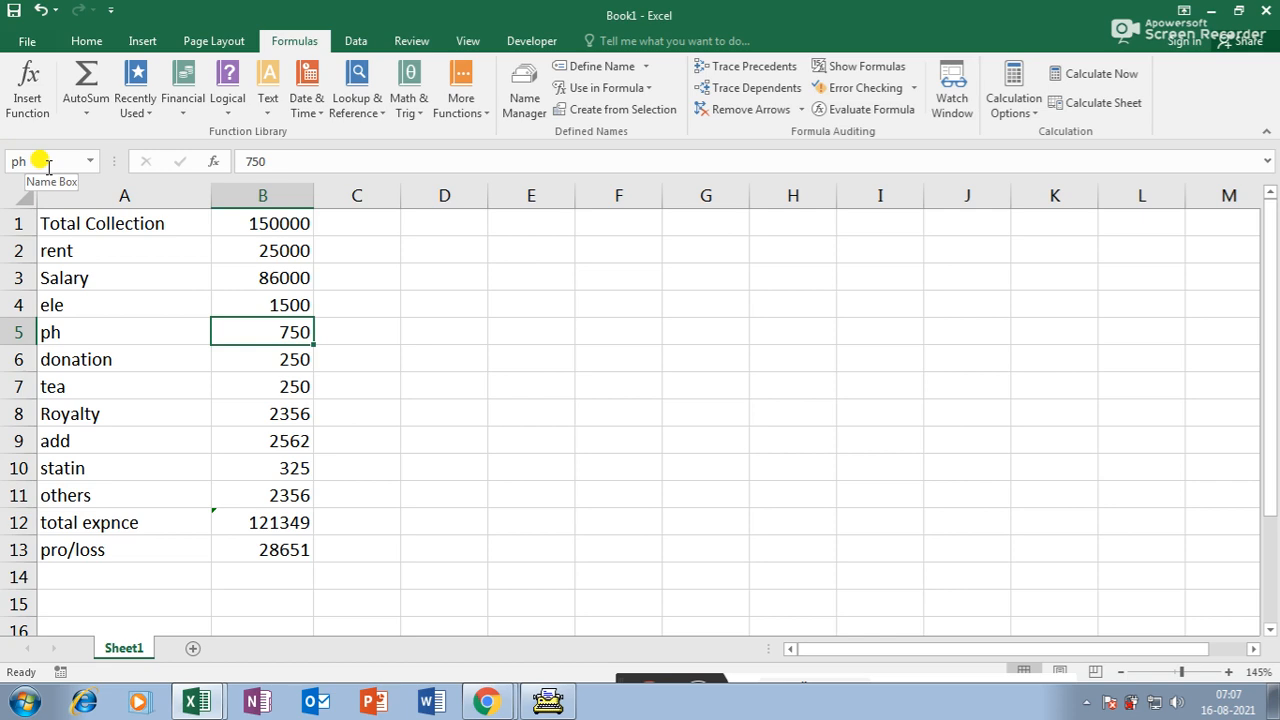
click(414, 377)
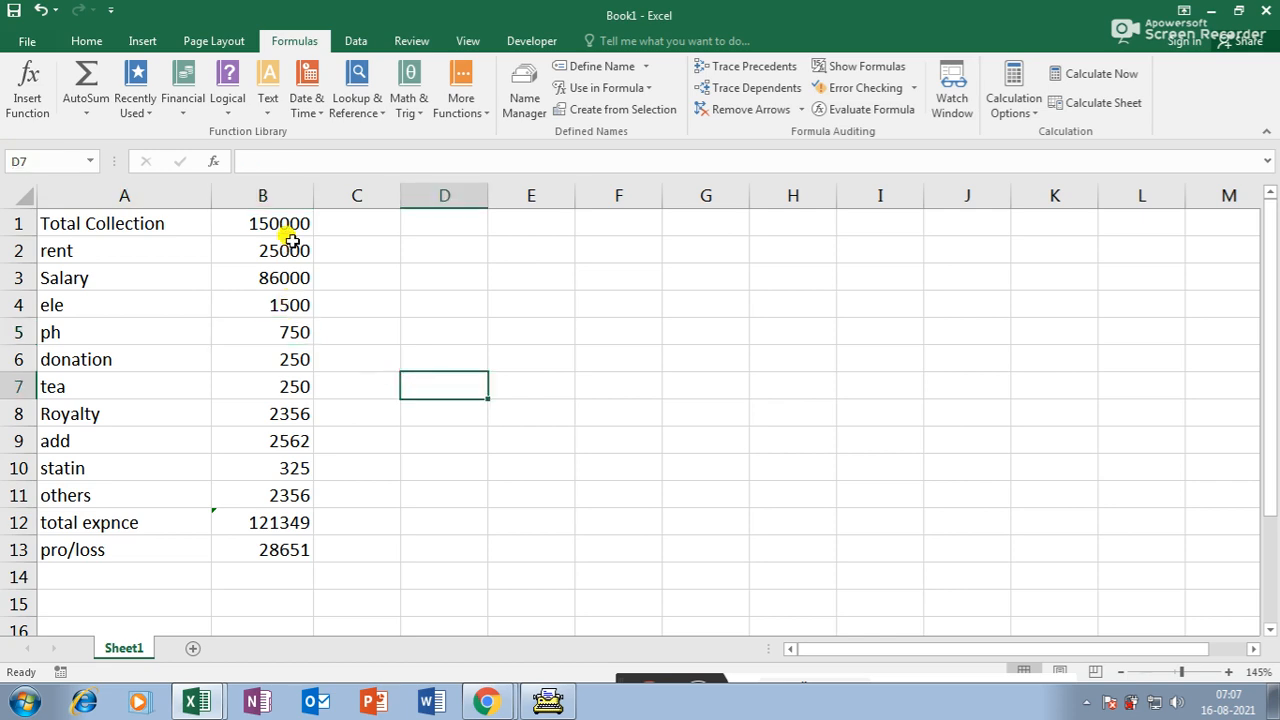
- Open the Scenario Manager for the amounts in B1:B11, from Total Collection down to others
drag(283, 224, 303, 494)
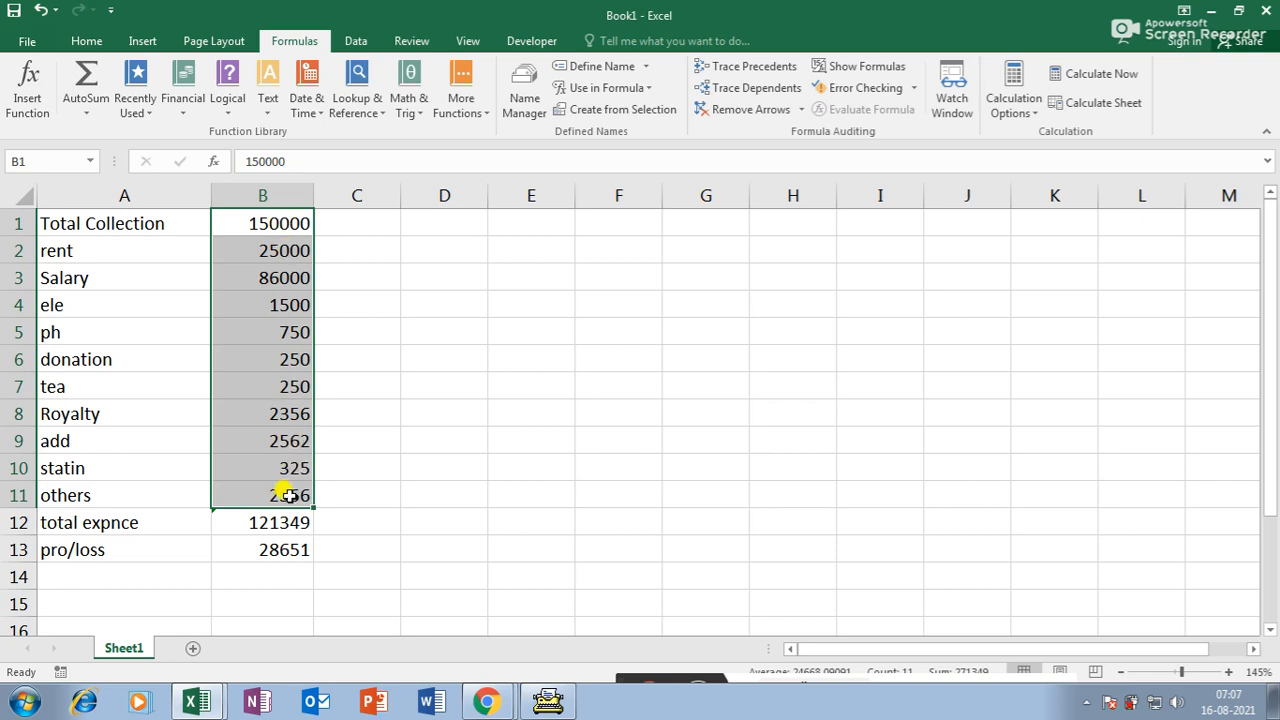
click(356, 42)
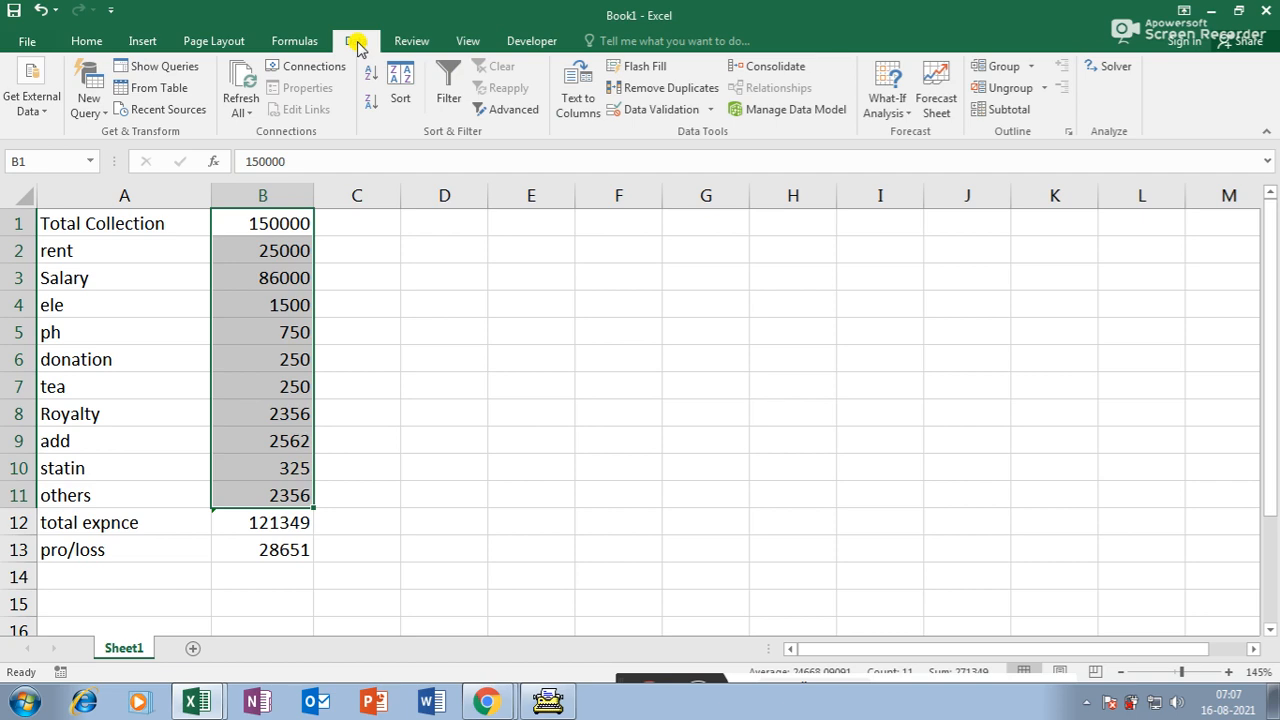
click(899, 112)
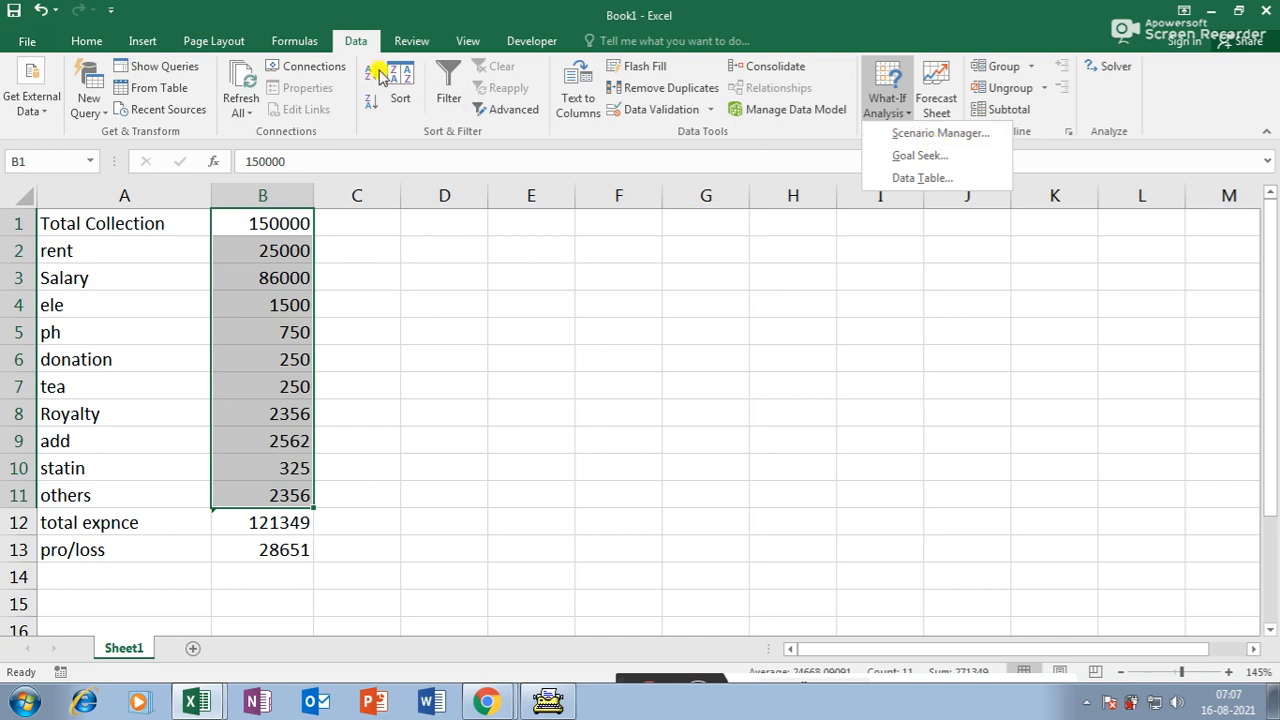
click(356, 41)
double_click(356, 41)
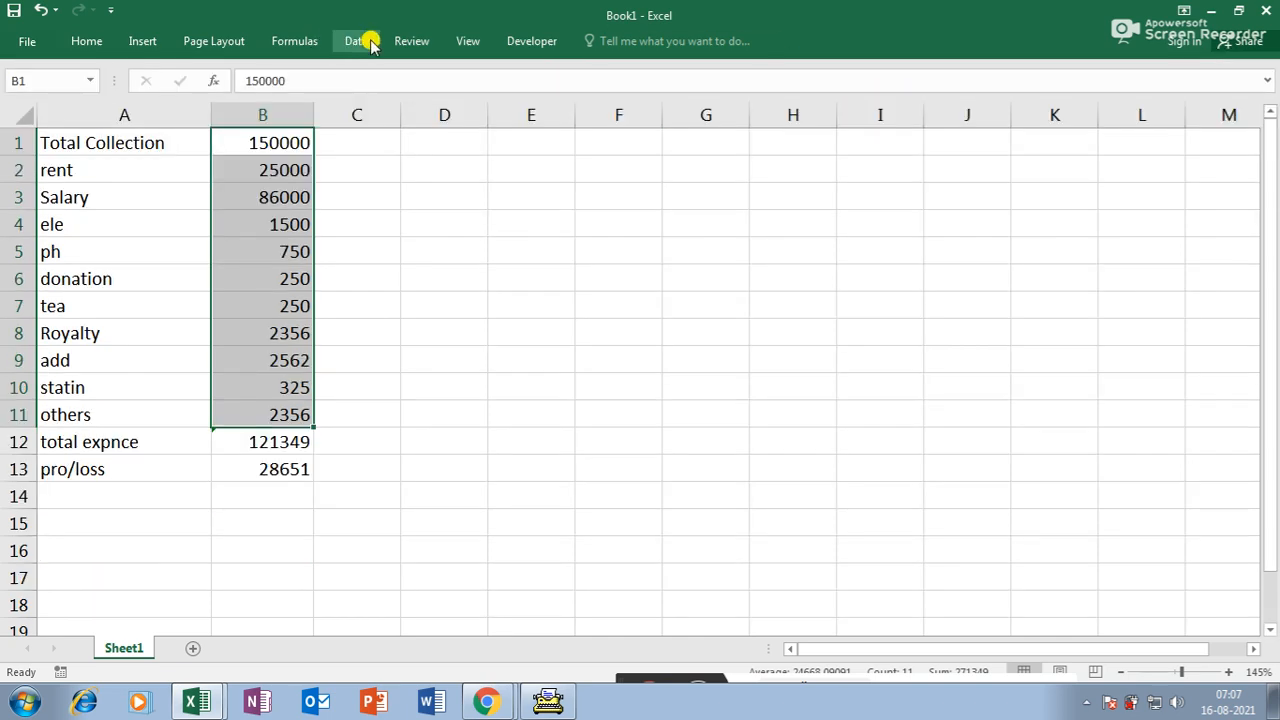
click(356, 41)
click(899, 110)
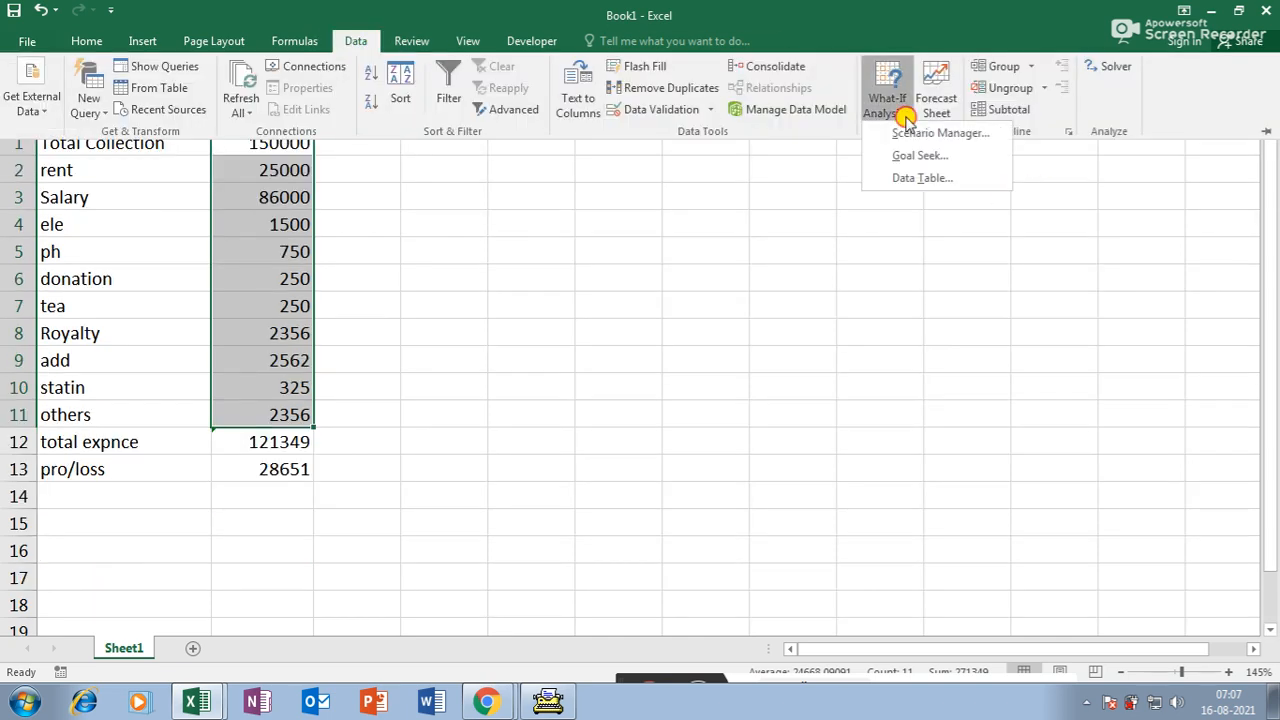
click(933, 134)
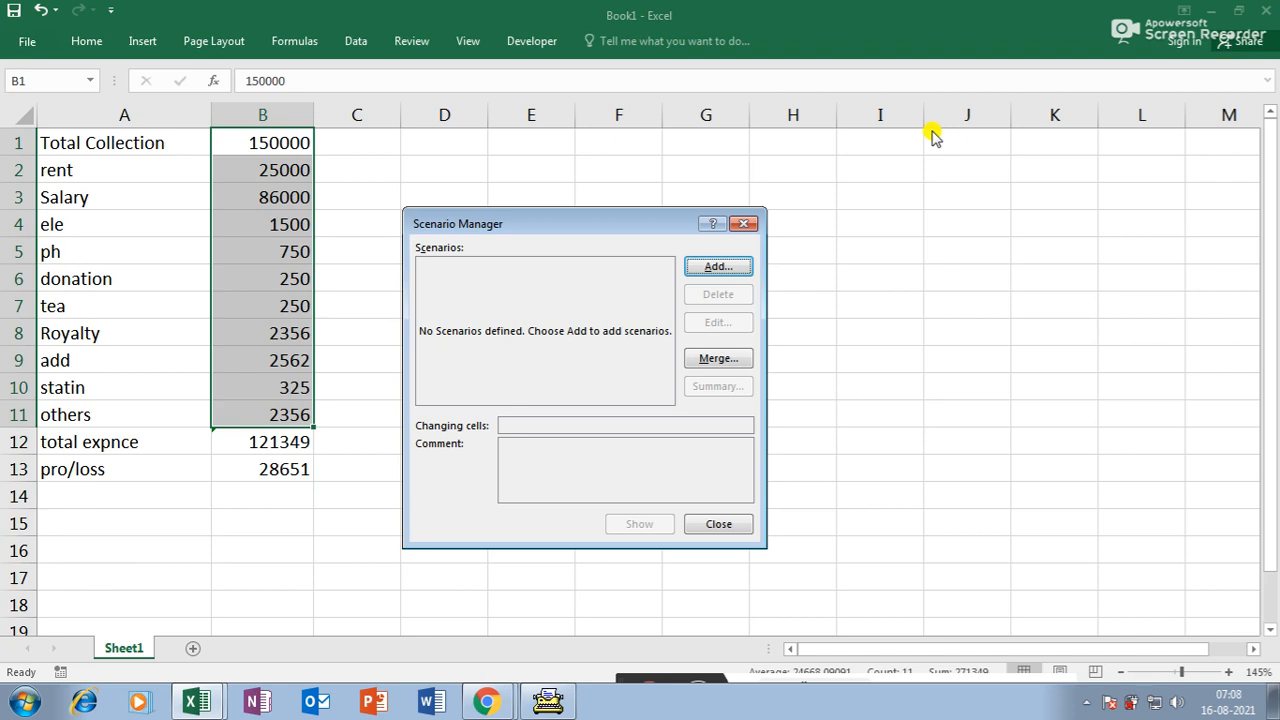
drag(577, 226, 657, 234)
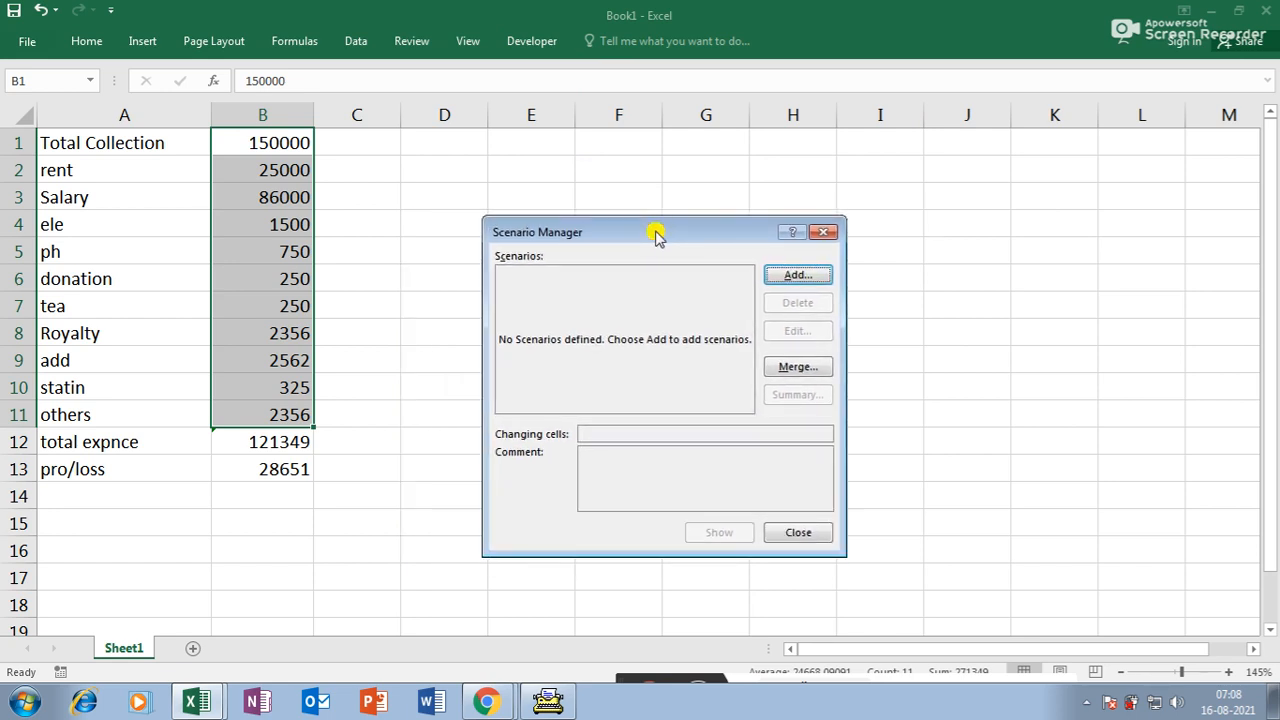
- Create a scenario named jan with B1:B11 as changing cells, keeping the sheet's present amounts as its values
click(799, 281)
drag(706, 249, 841, 245)
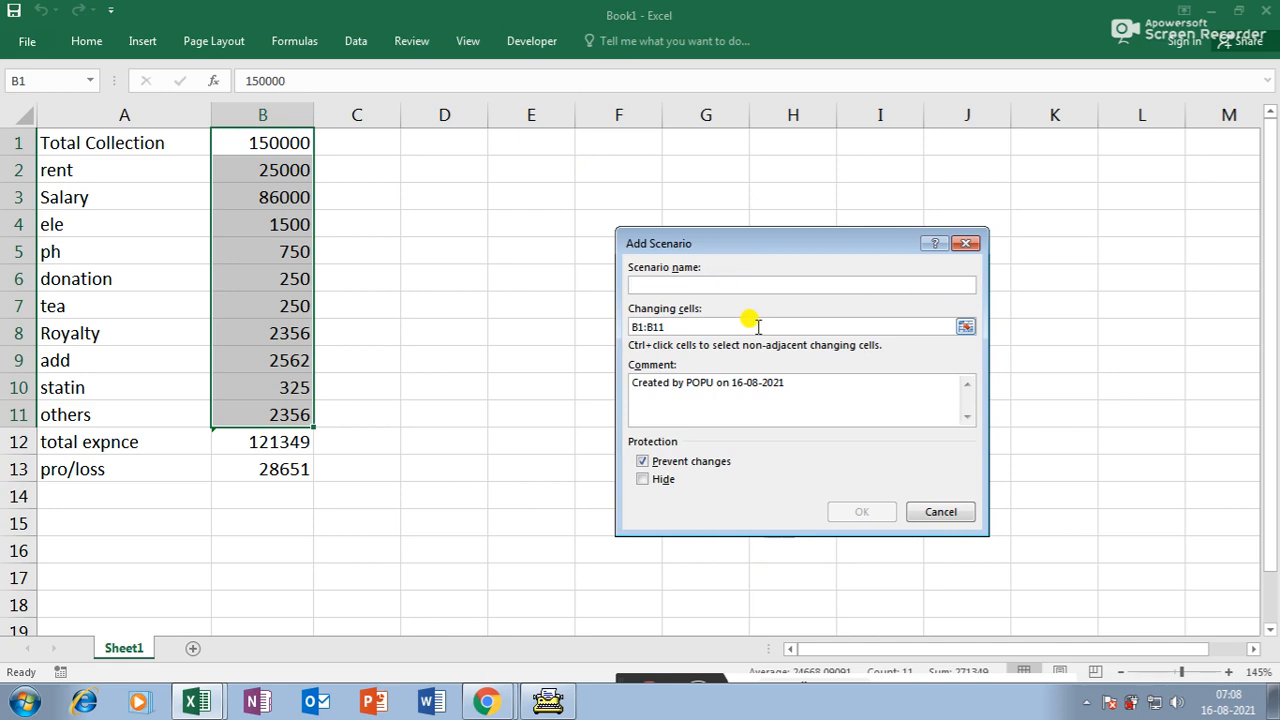
text(jan)
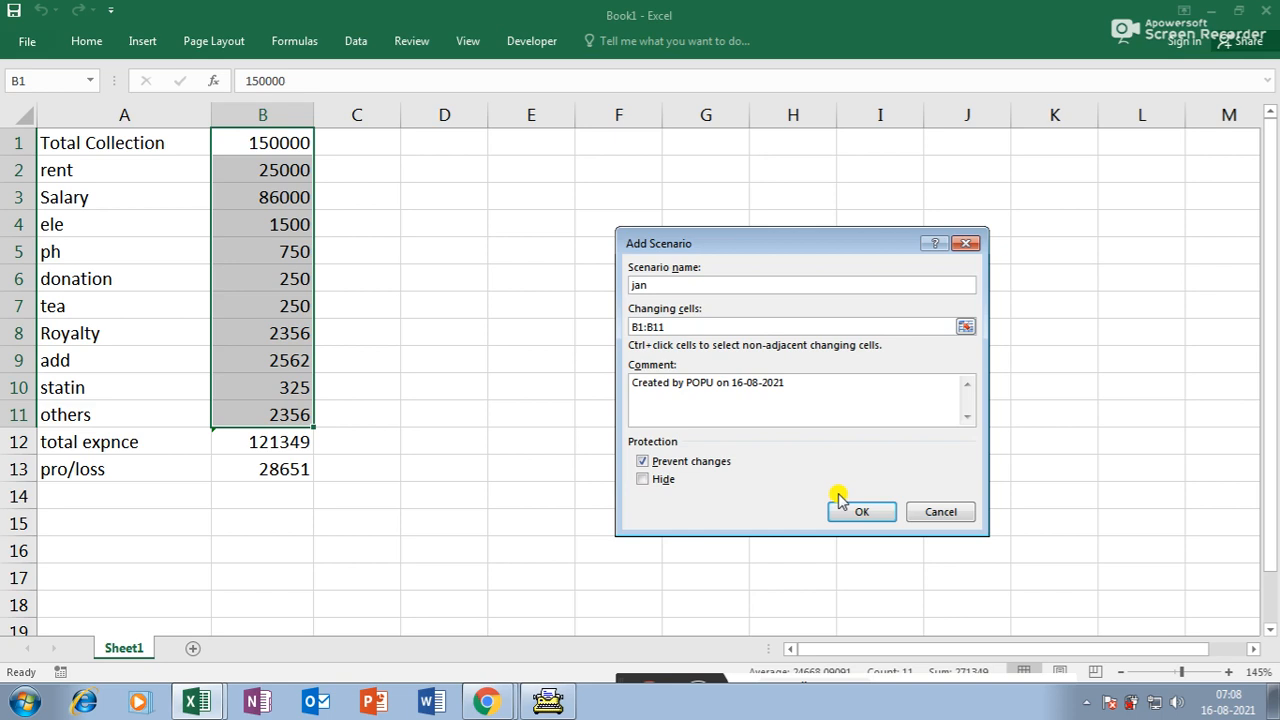
click(861, 512)
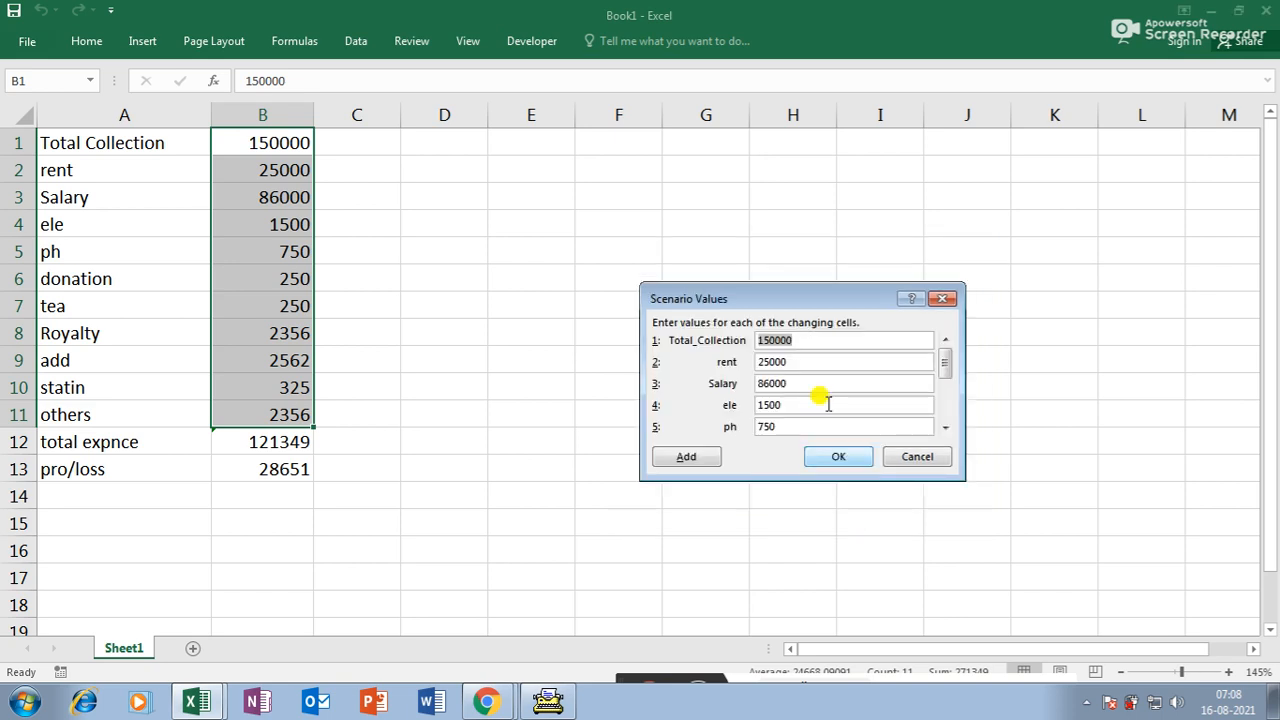
drag(801, 312, 583, 289)
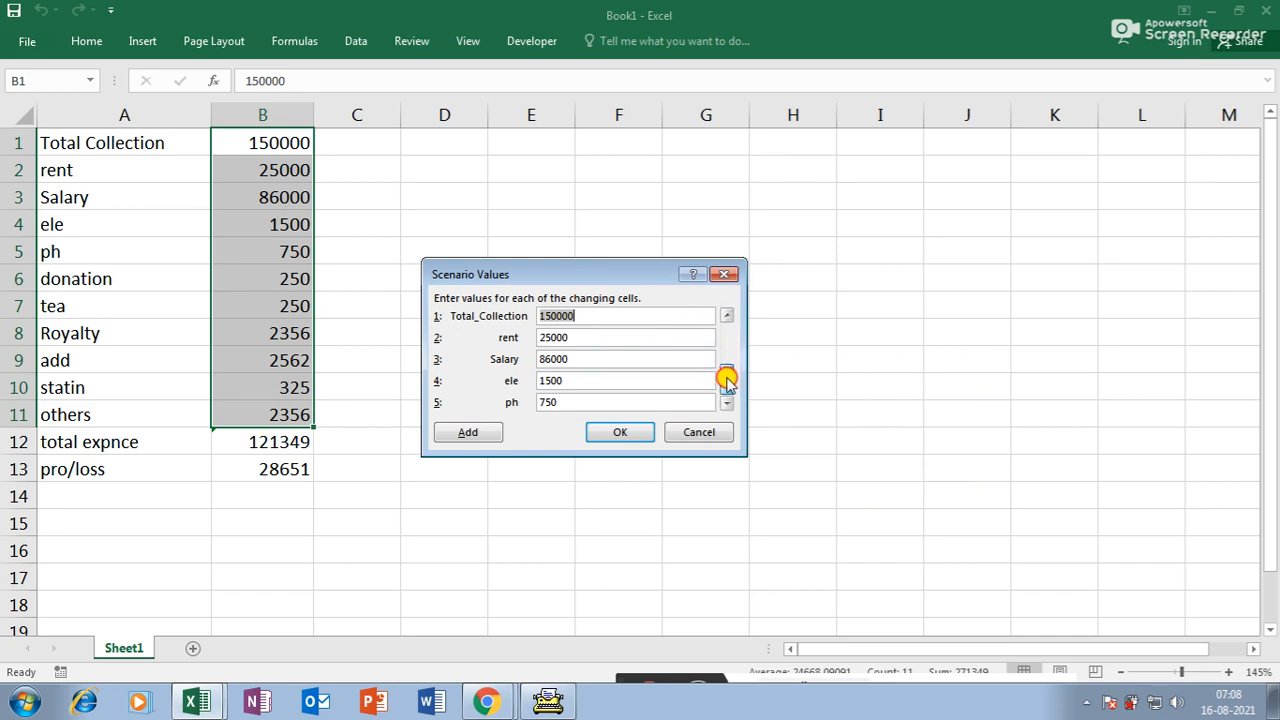
drag(726, 395, 726, 318)
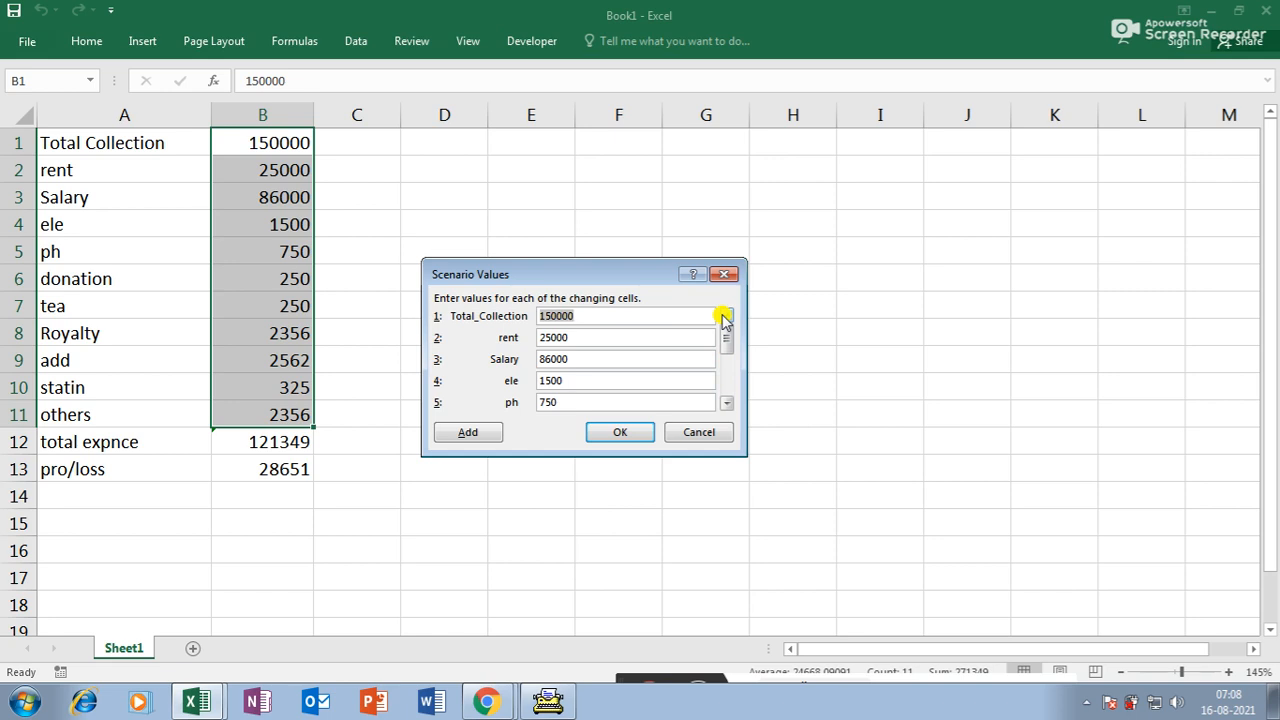
- Add another scenario named feb with B1:B11 as changing cells
click(477, 438)
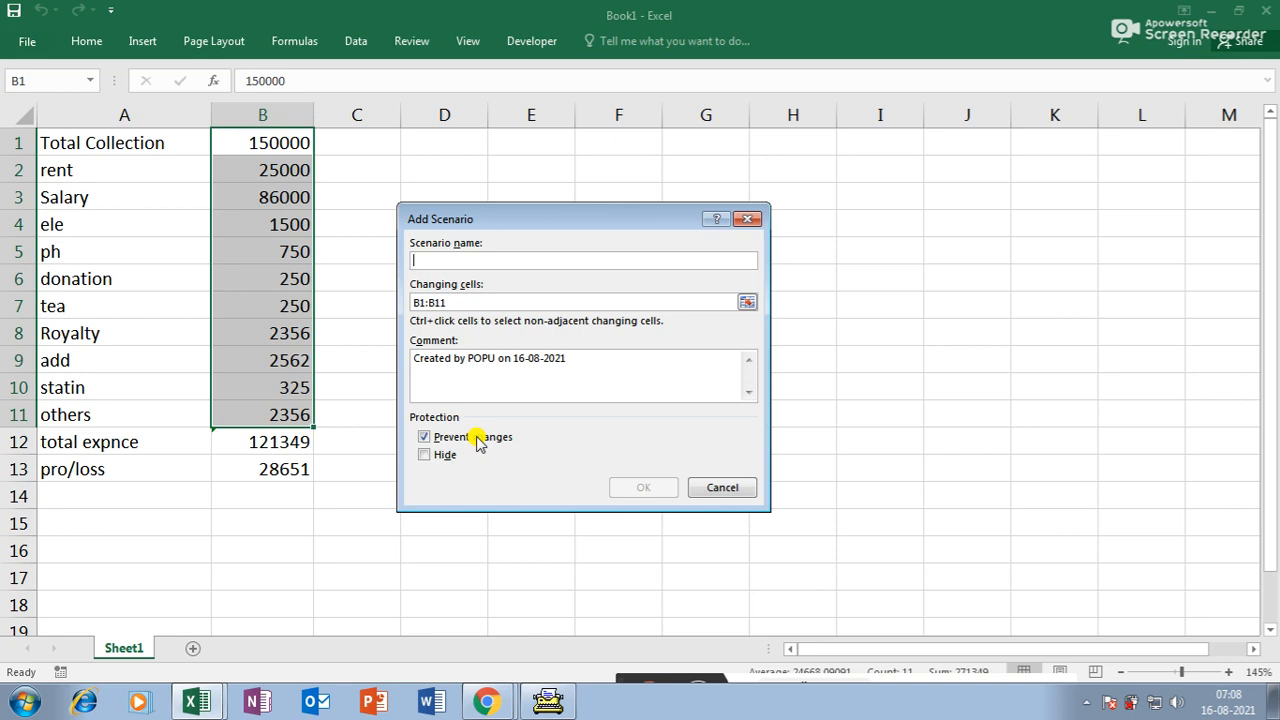
text(feb)
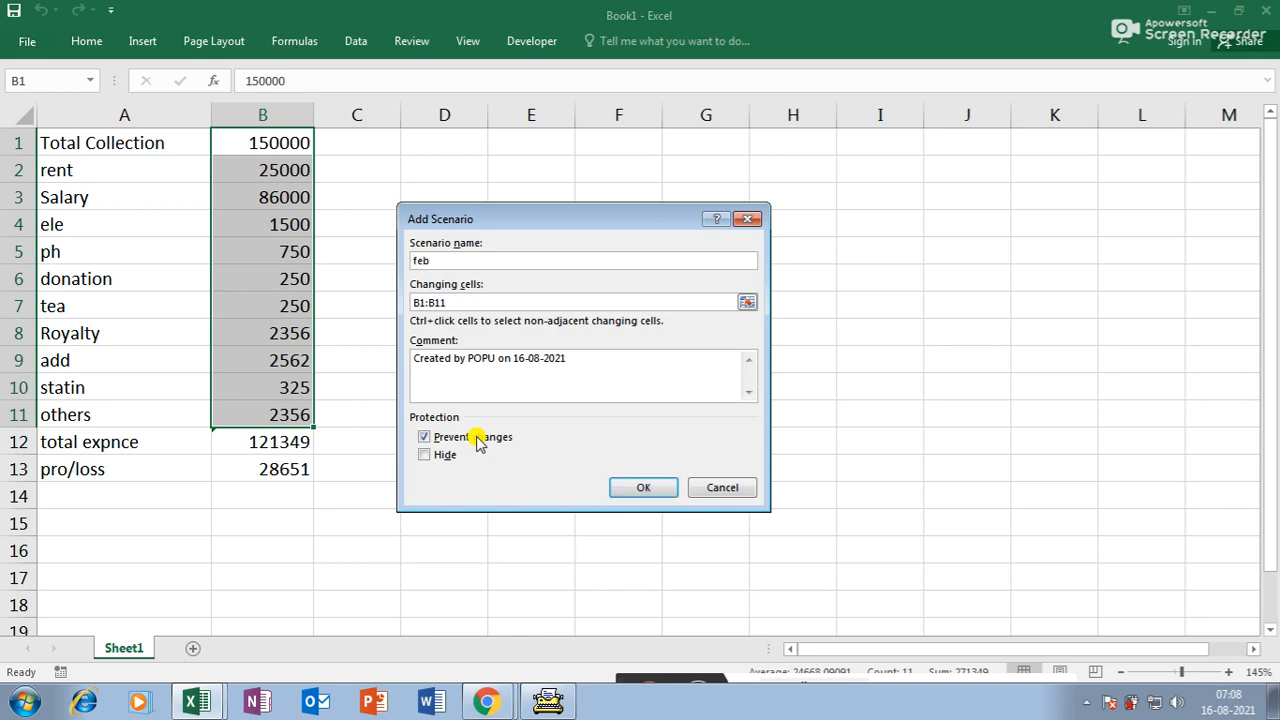
click(655, 488)
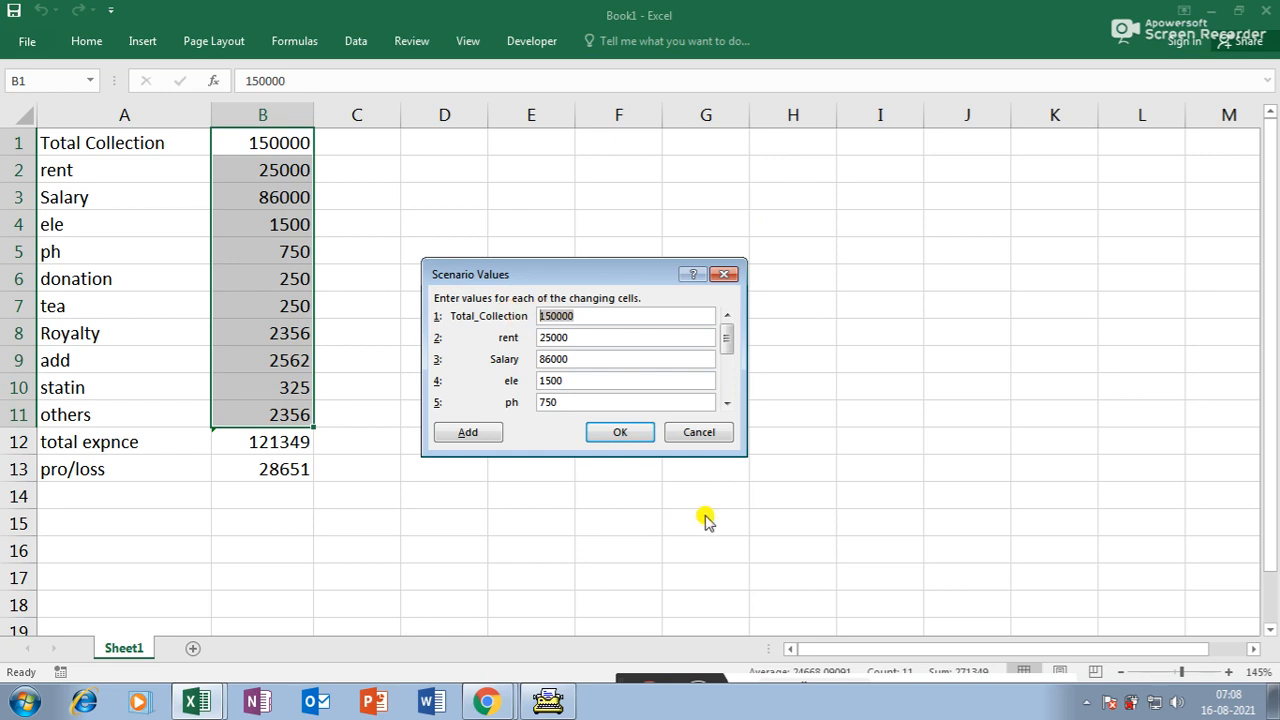
- Set the feb scenario's Total_Collection to 175000, rent to 26000, Salary to 94000 and ele to 2500, and save it
text(175000)
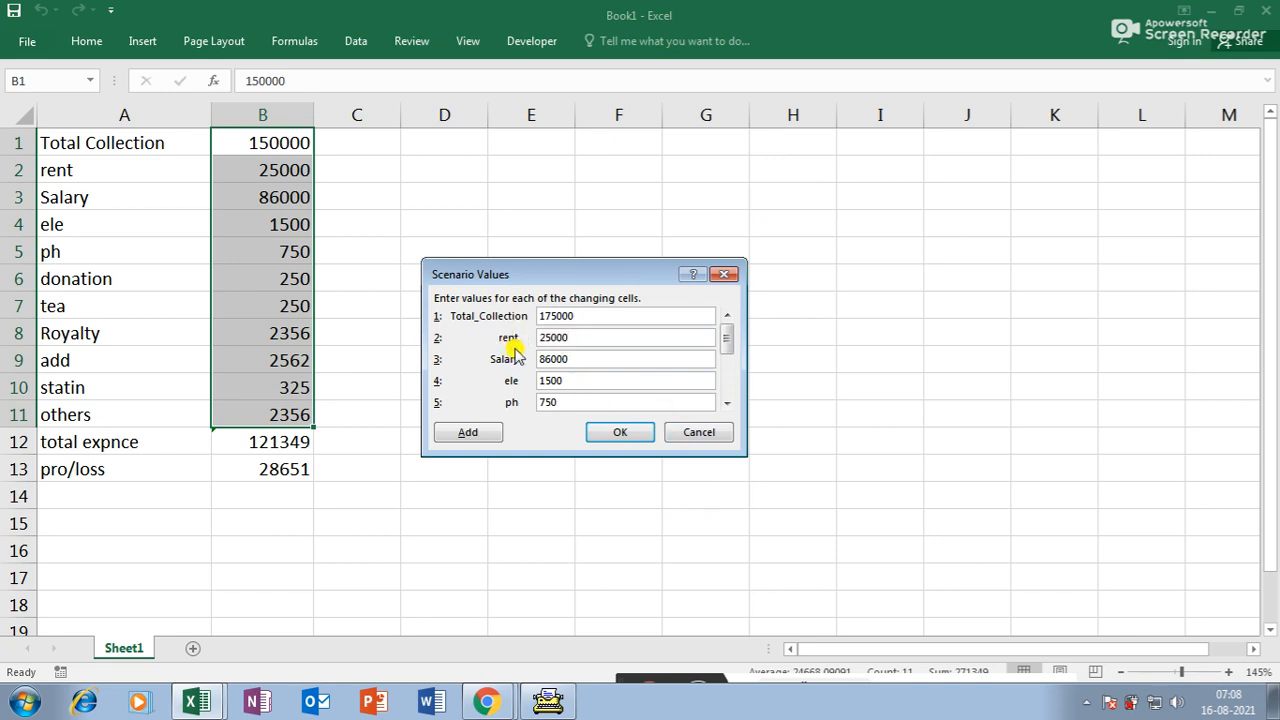
key(BackSpace)
key(BackSpace)
key(BackSpace)
key(BackSpace)
text(6000)
key(Tab)
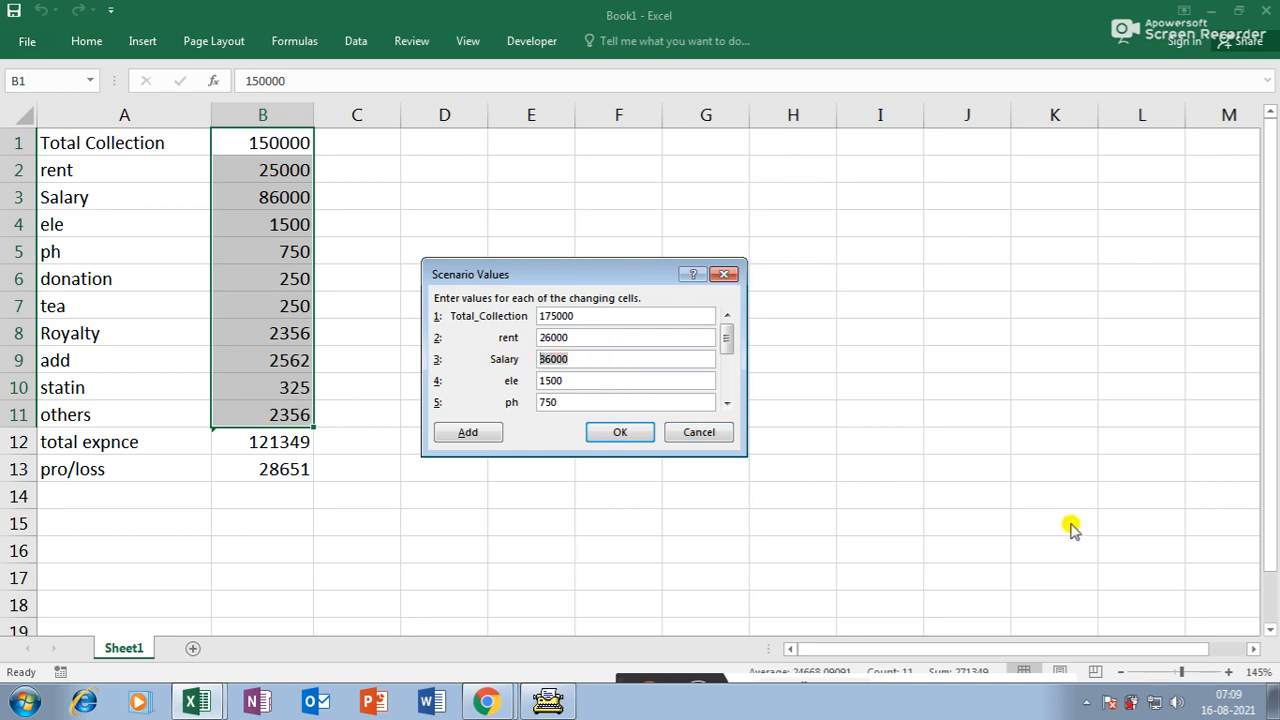
text(94000)
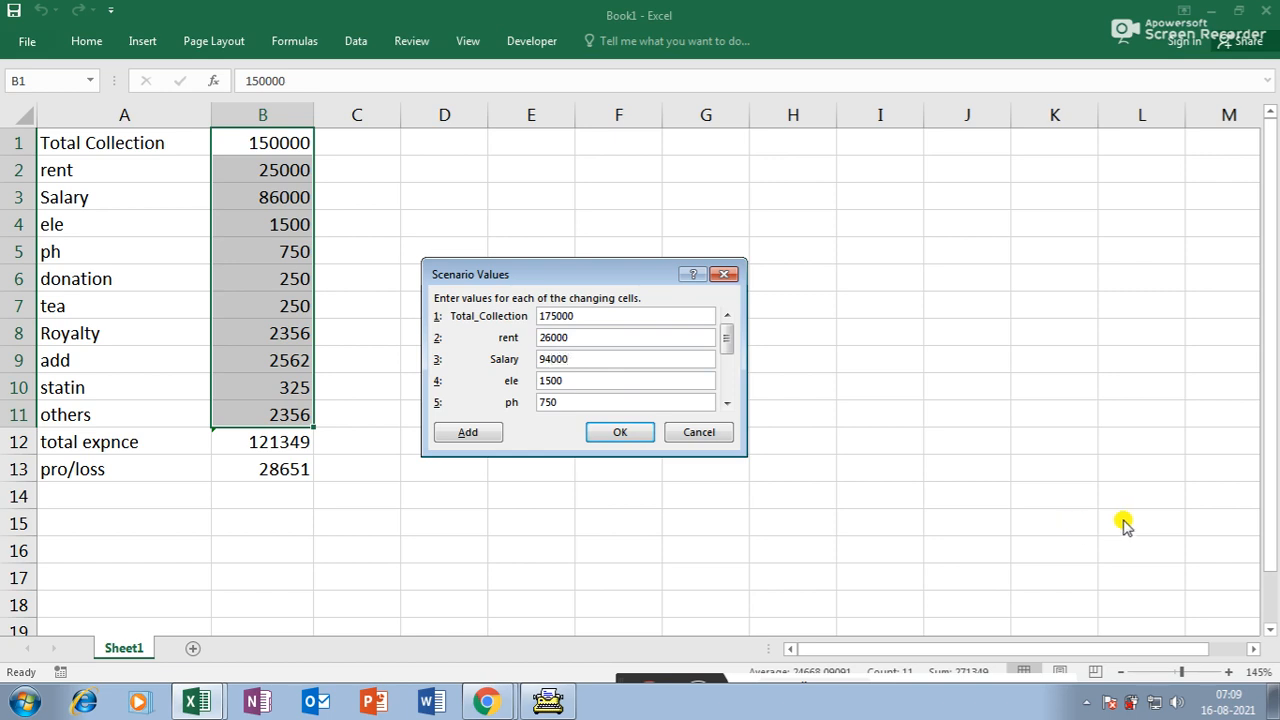
key(Tab)
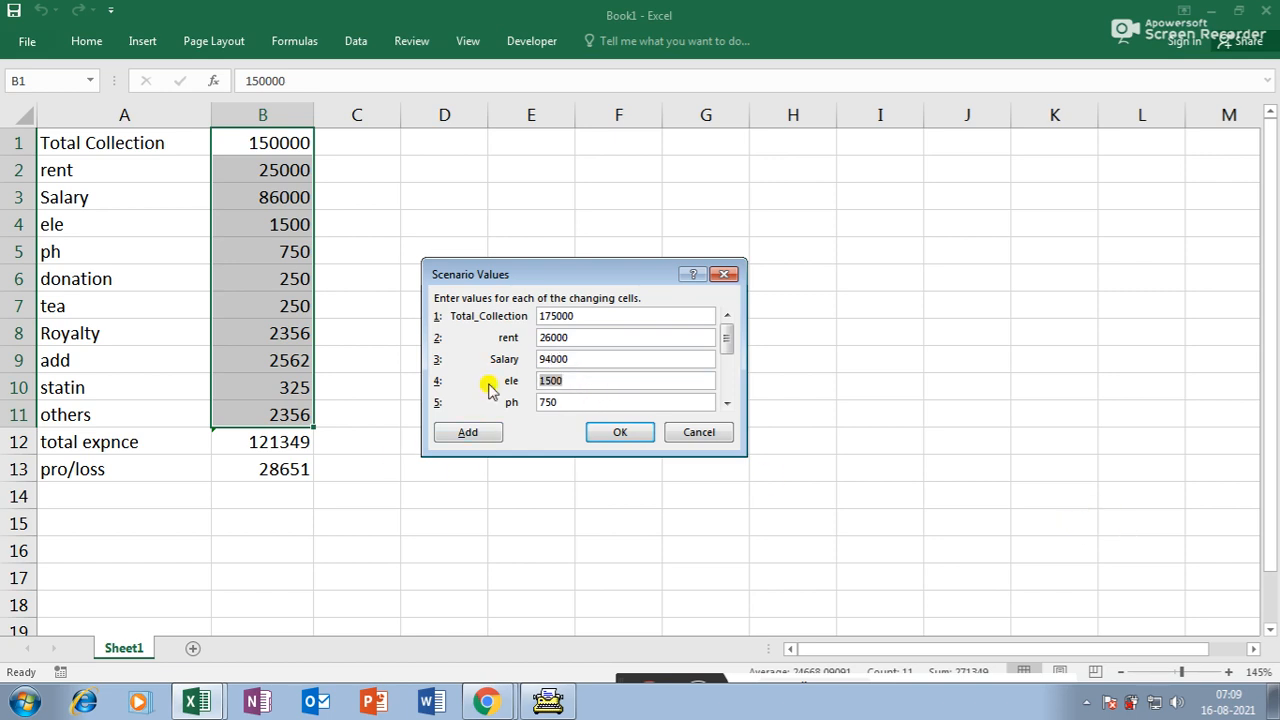
text(2500)
key(Return)
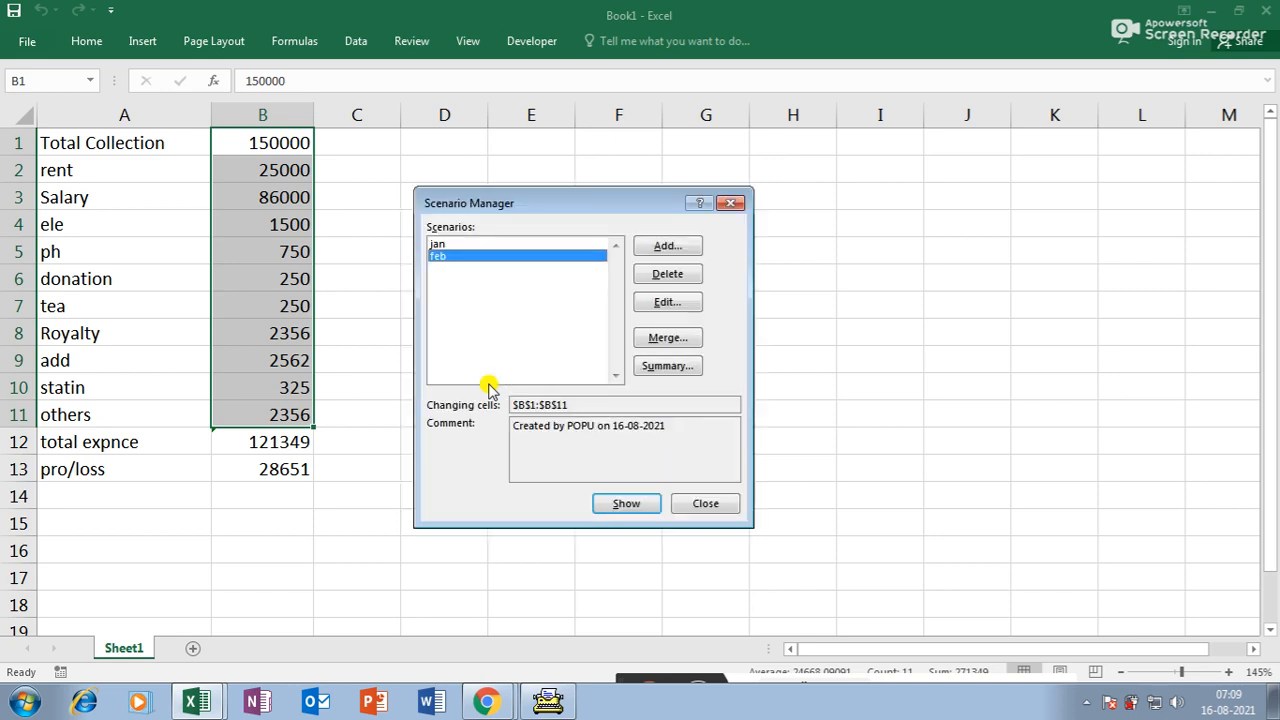
- Add a third scenario named march for the changing cells B1:B11
click(667, 246)
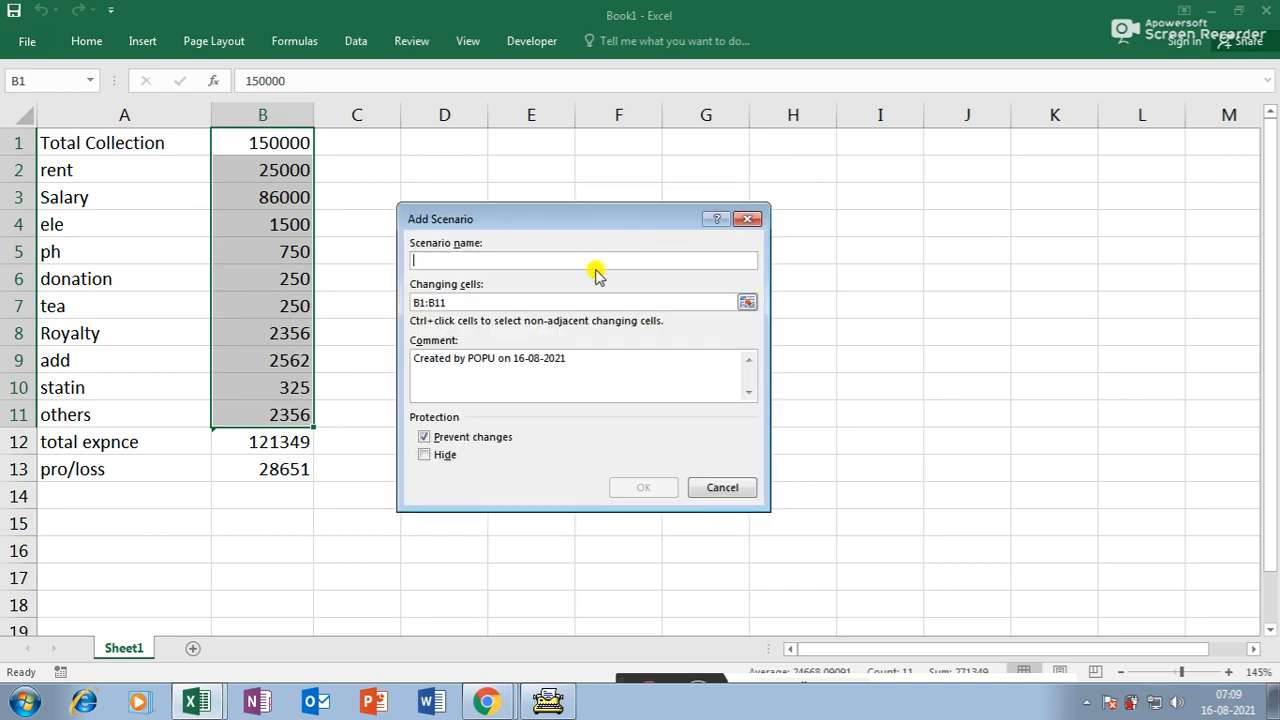
click(462, 259)
text(march)
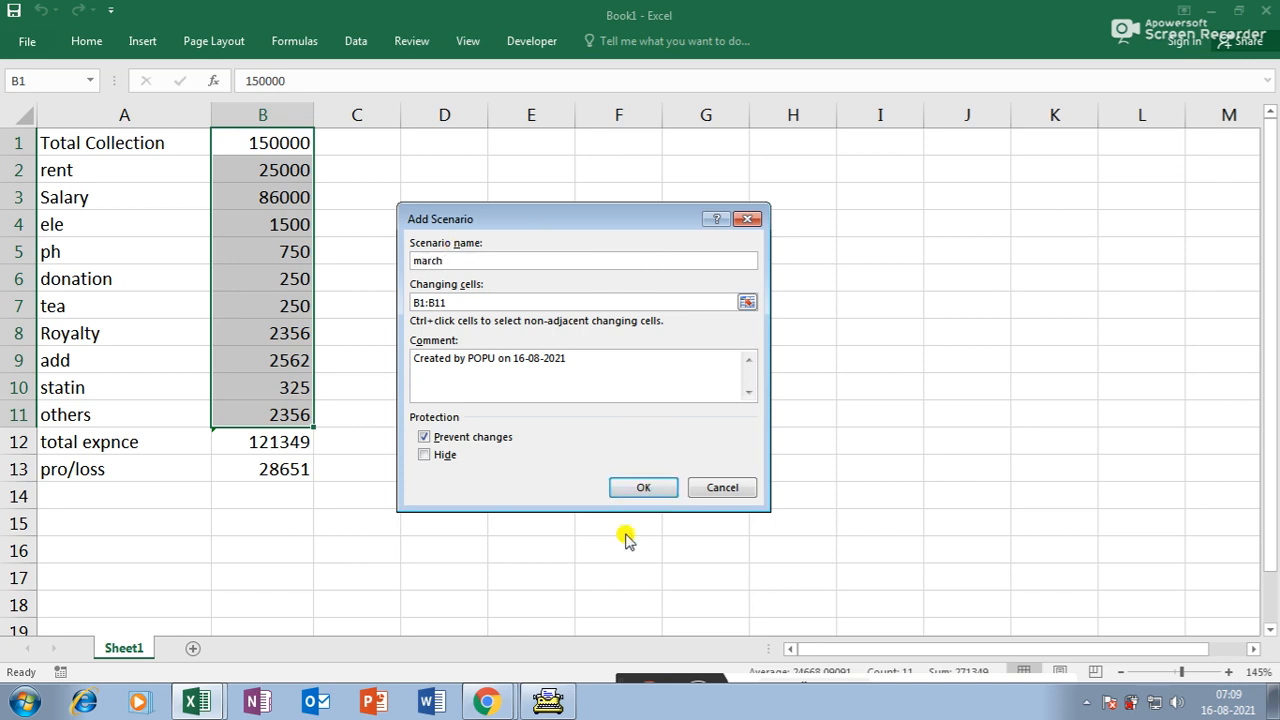
click(641, 488)
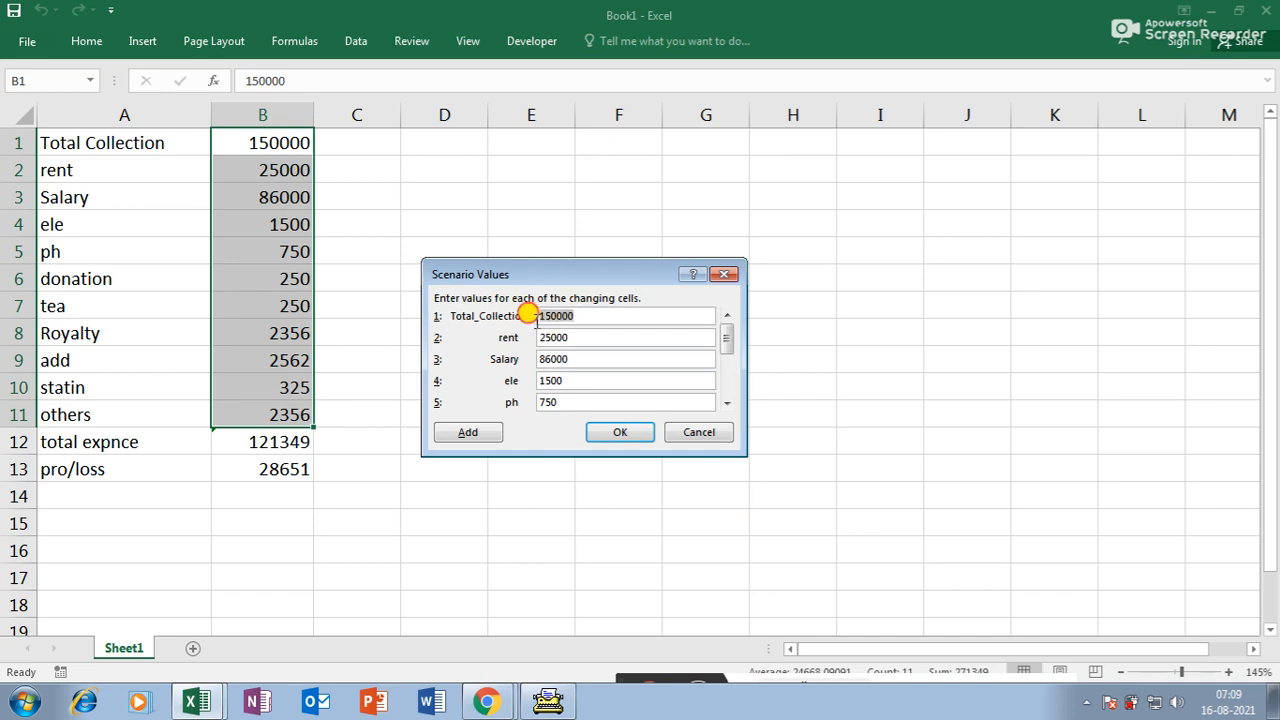
- Set the march scenario's Total_Collection to 100000, ele to 2500, ph to 950 and donation to 500
text(100000)
key(Tab)
key(Tab)
key(Tab)
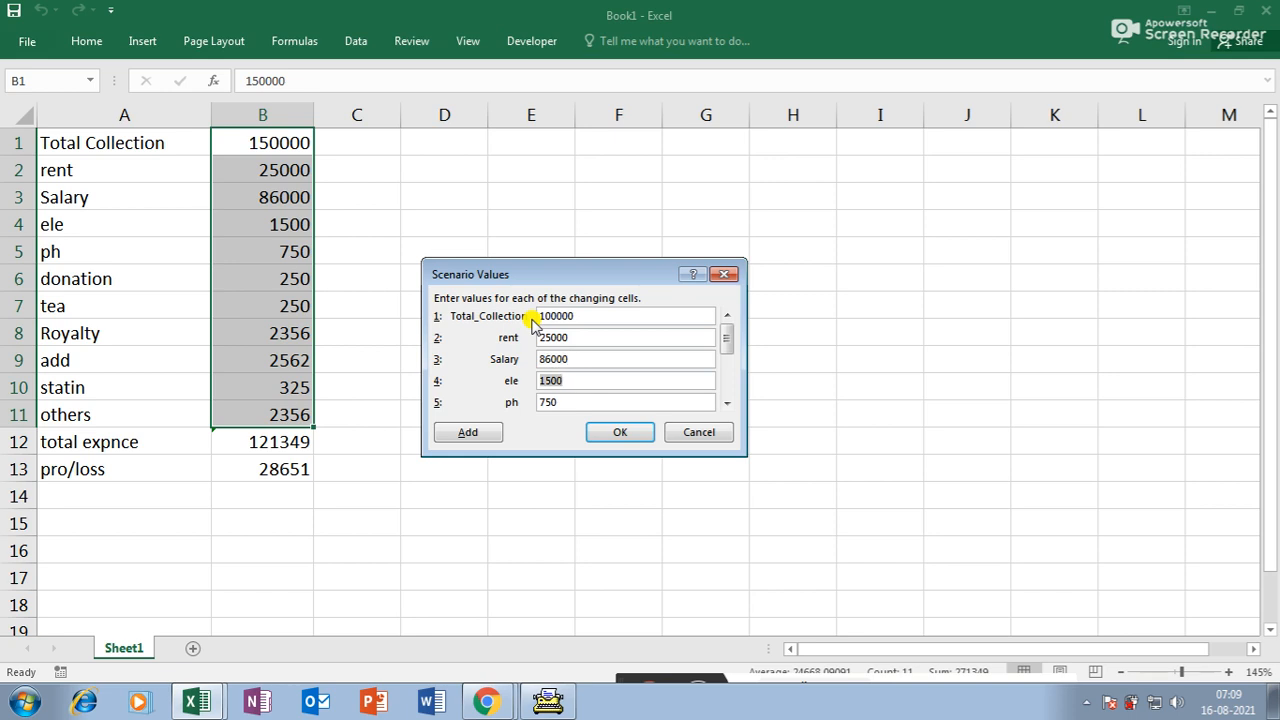
text(2500)
key(Tab)
text(950)
key(Tab)
text(500)
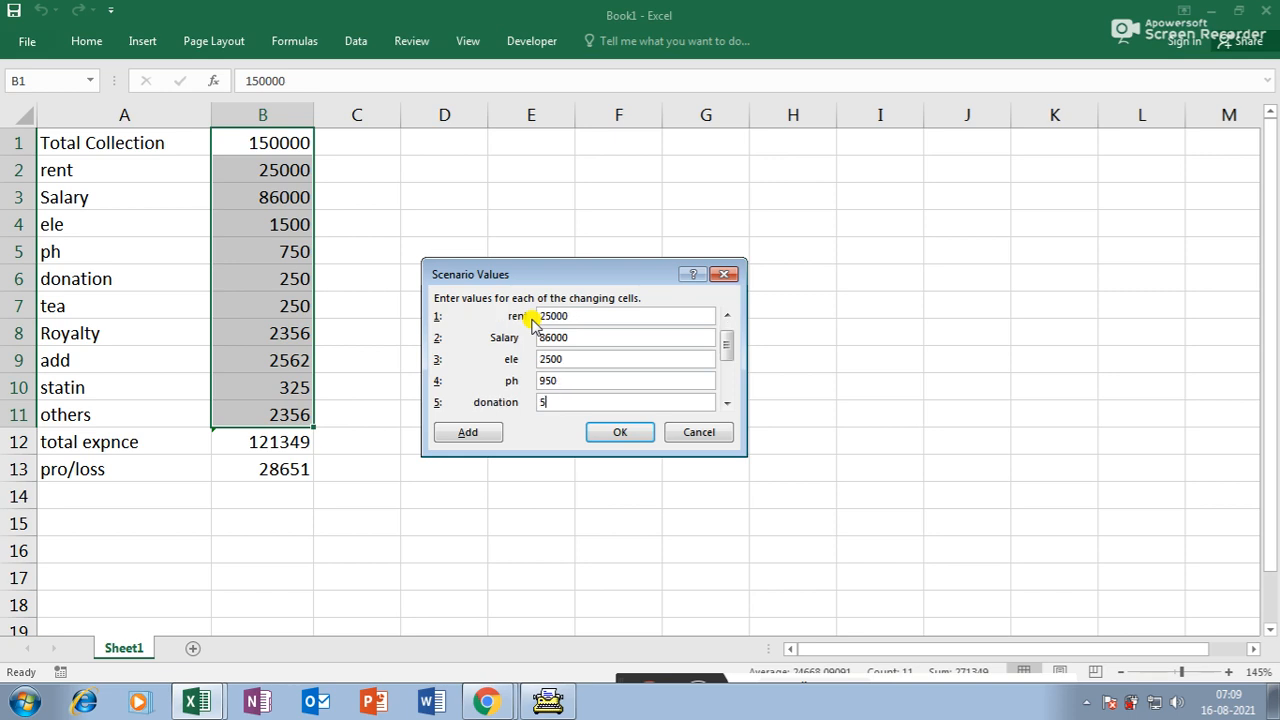
key(Tab)
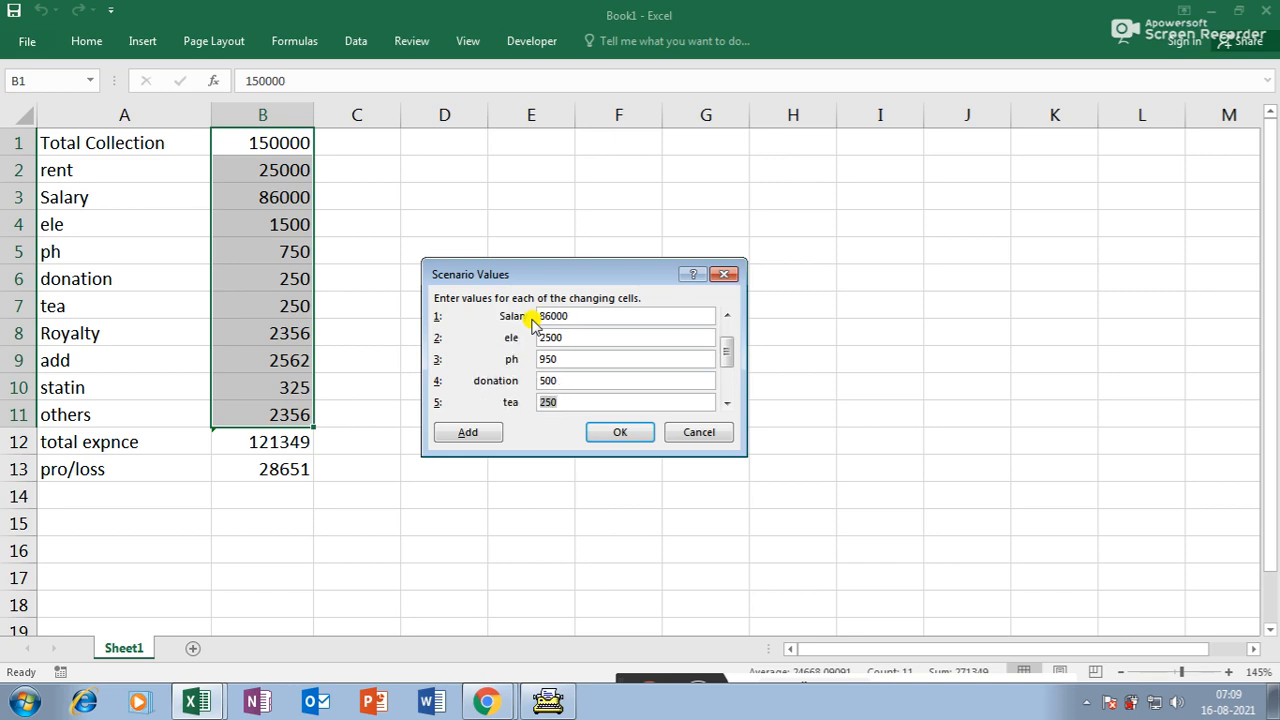
- Set the march scenario's tea to 500, Royalty to 5454, add to 658, statin to 4578 and others to 6958
text(500)
key(Tab)
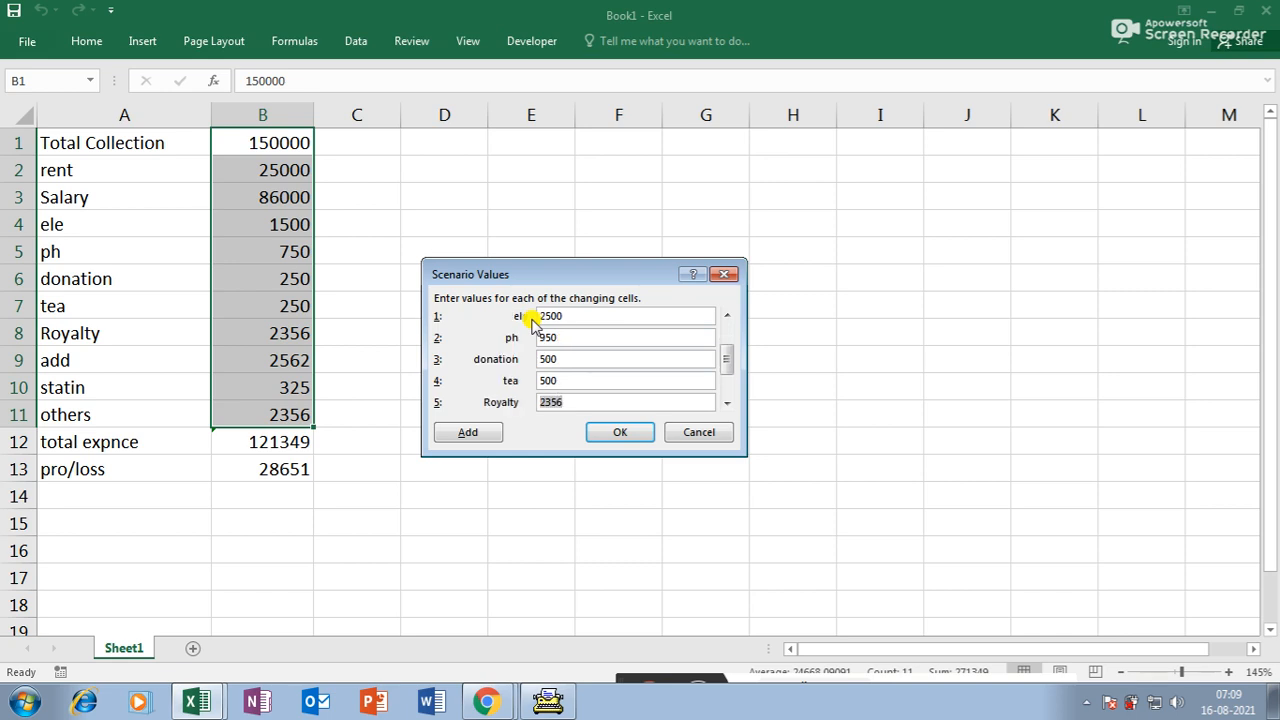
text(5454)
key(Tab)
text(658)
key(Tab)
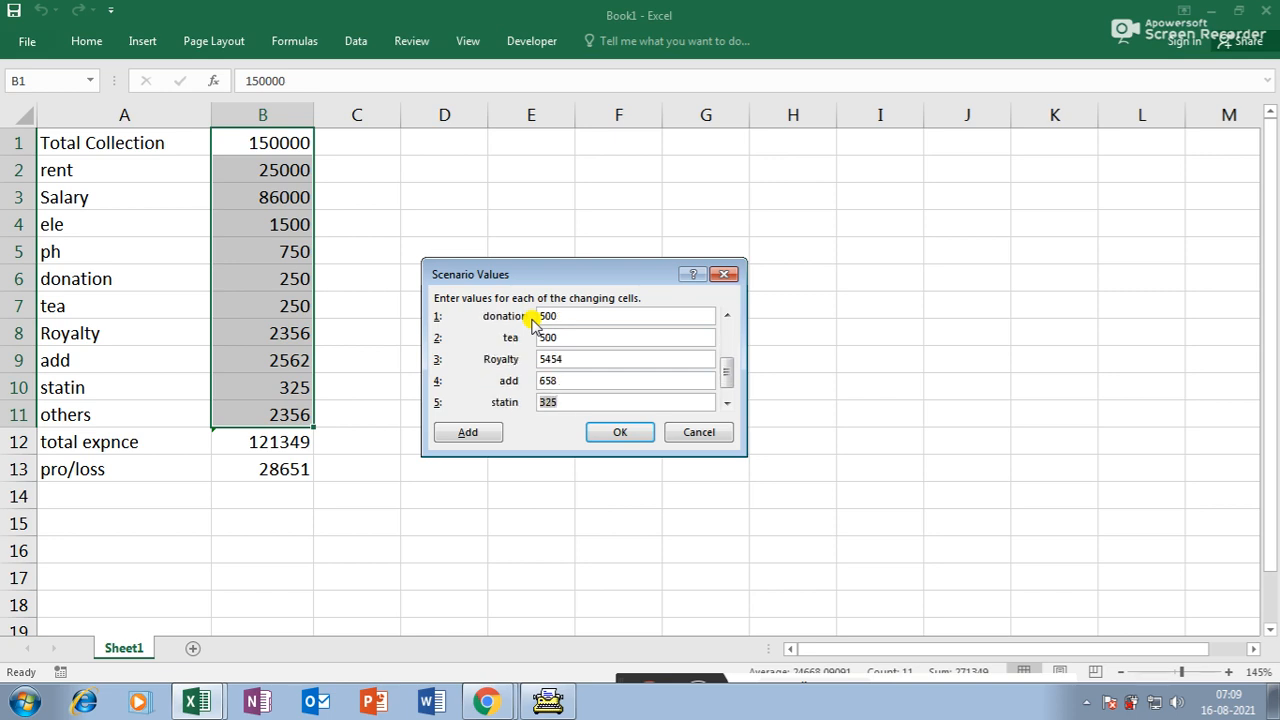
text(4578)
key(Tab)
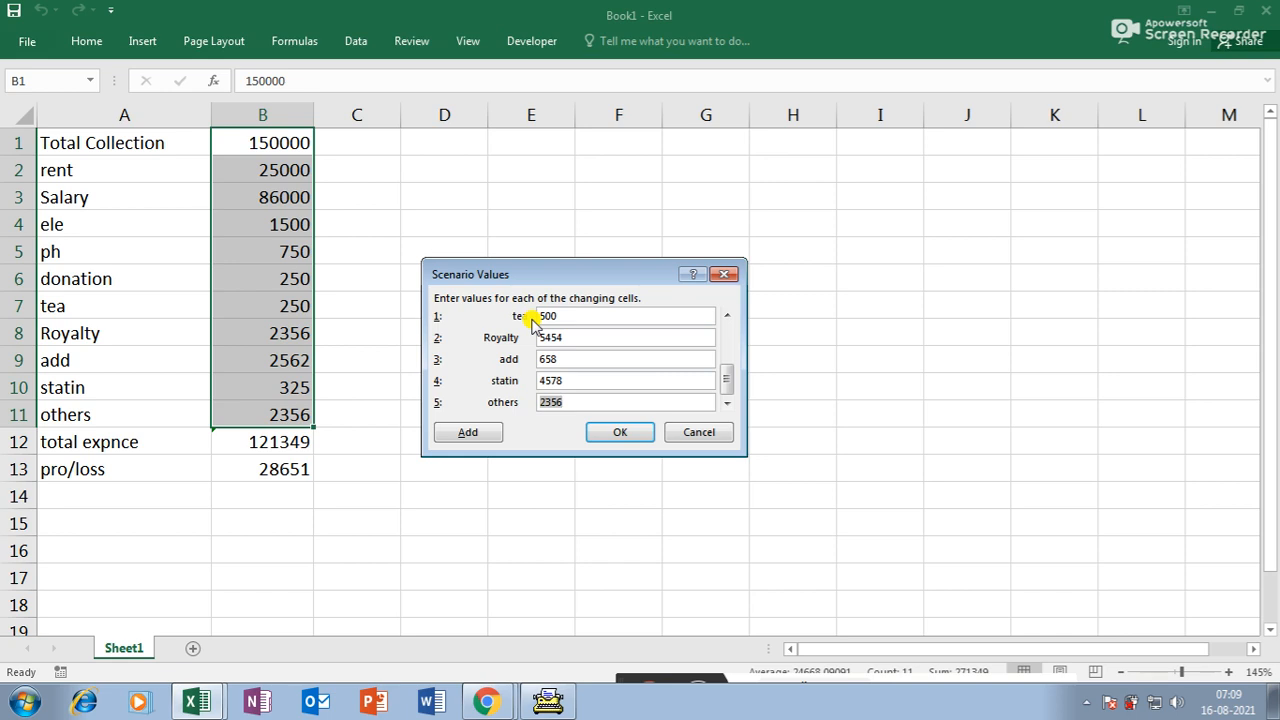
text(6958)
key(Tab)
- Save the march values and add a fourth scenario named april for B1:B11
click(496, 436)
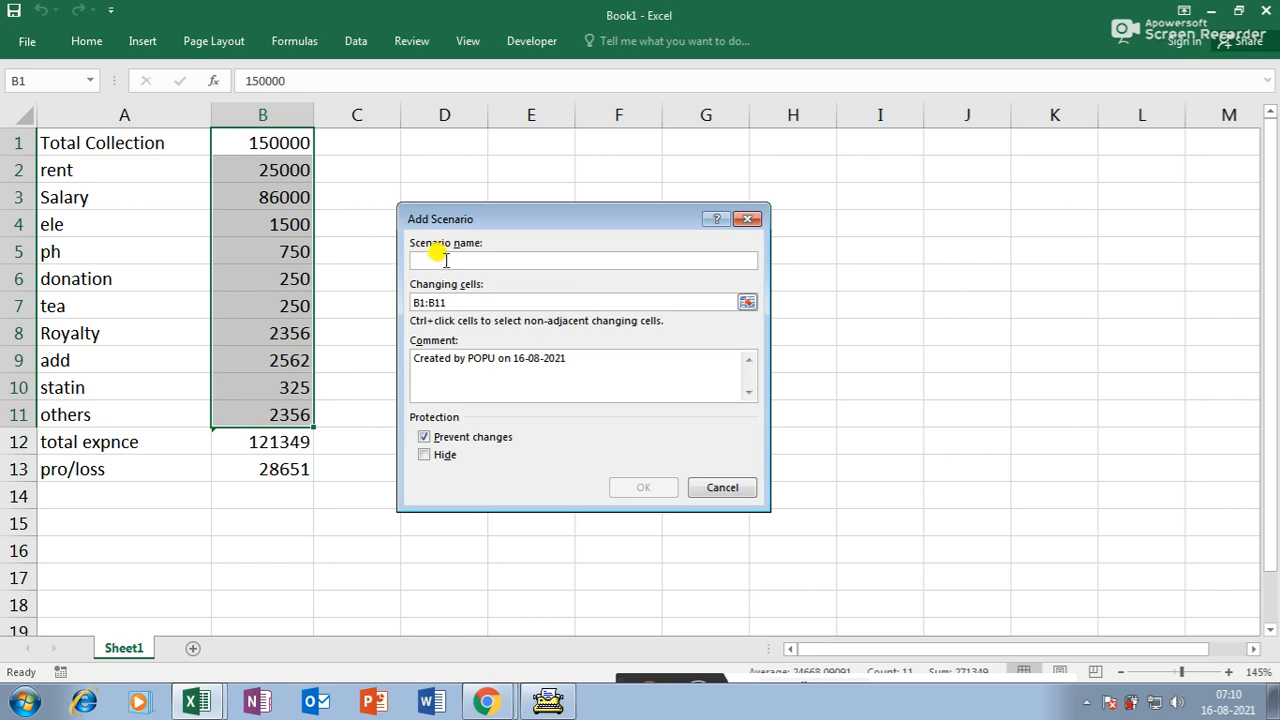
text(apri)
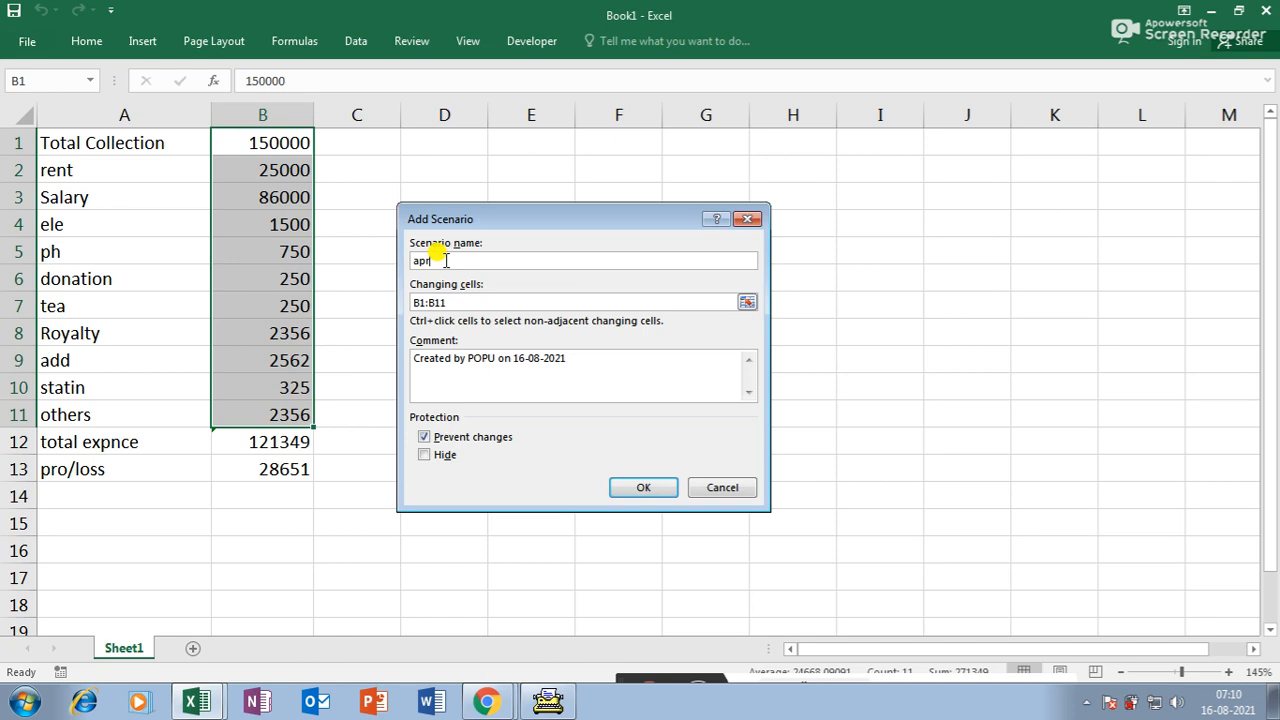
text(l)
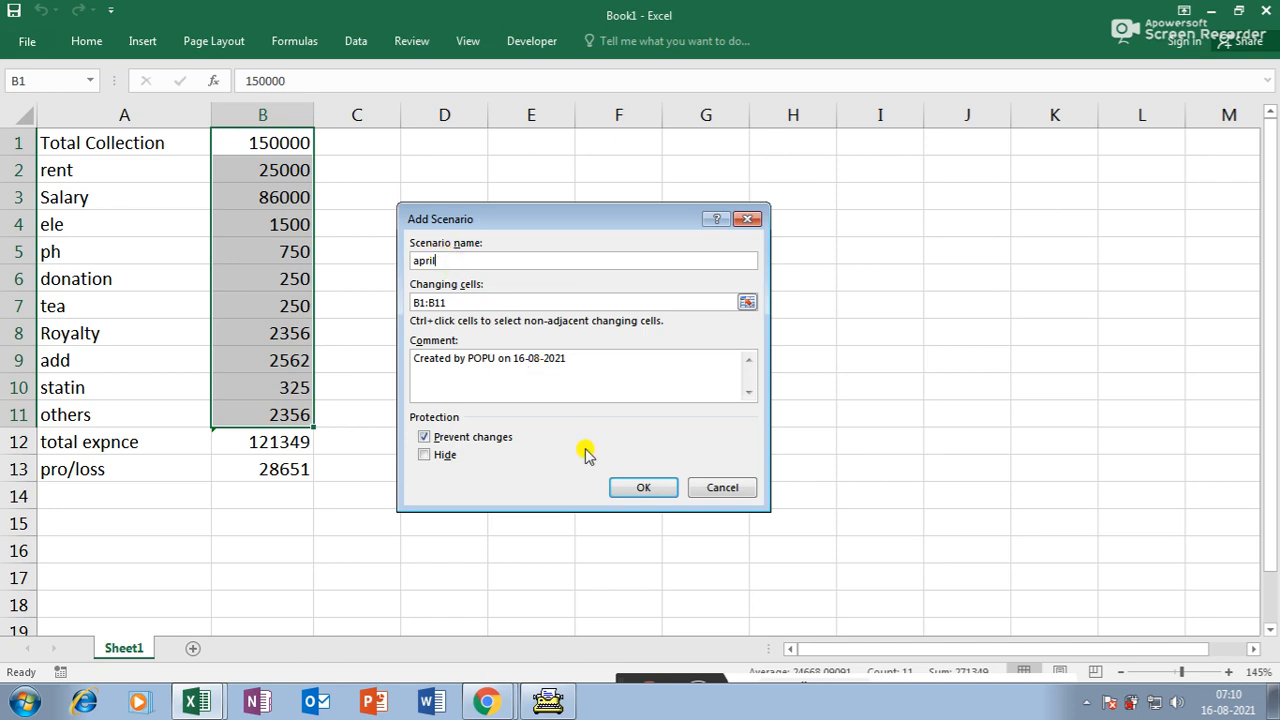
click(650, 487)
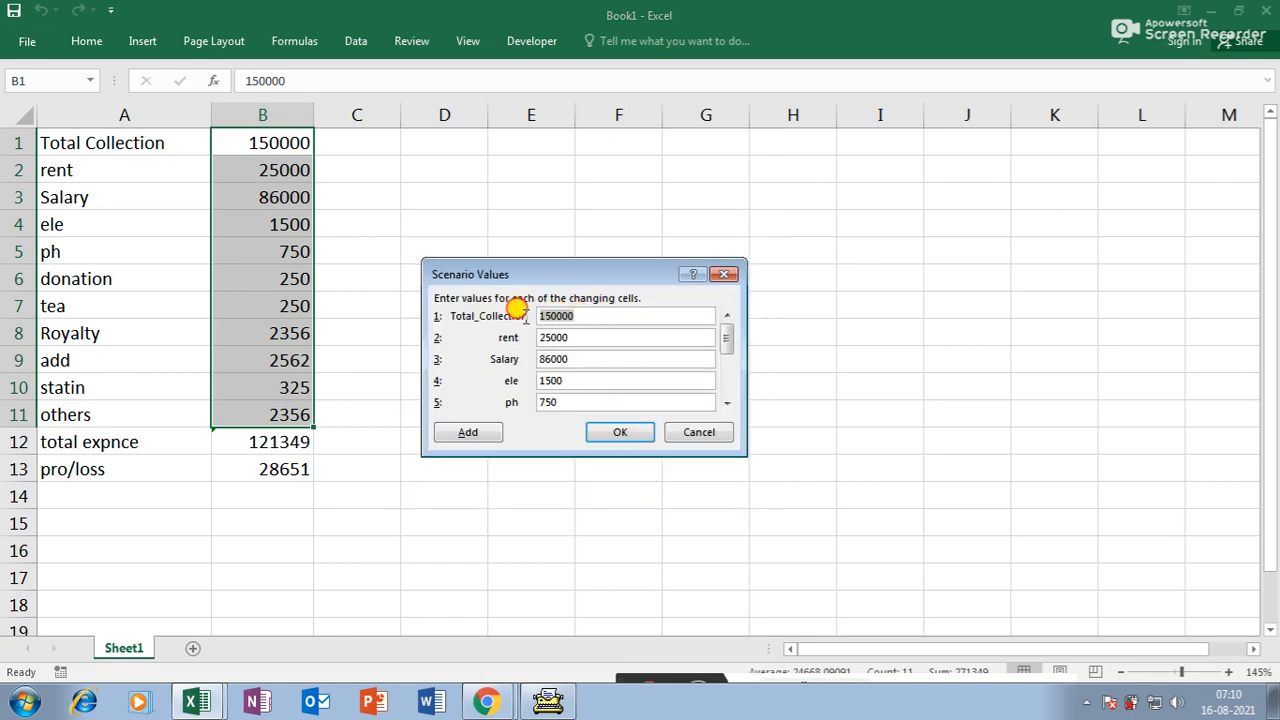
- Set the april scenario's Total_Collection to 50000, Salary to 75000 and ele to 2500
text(50000)
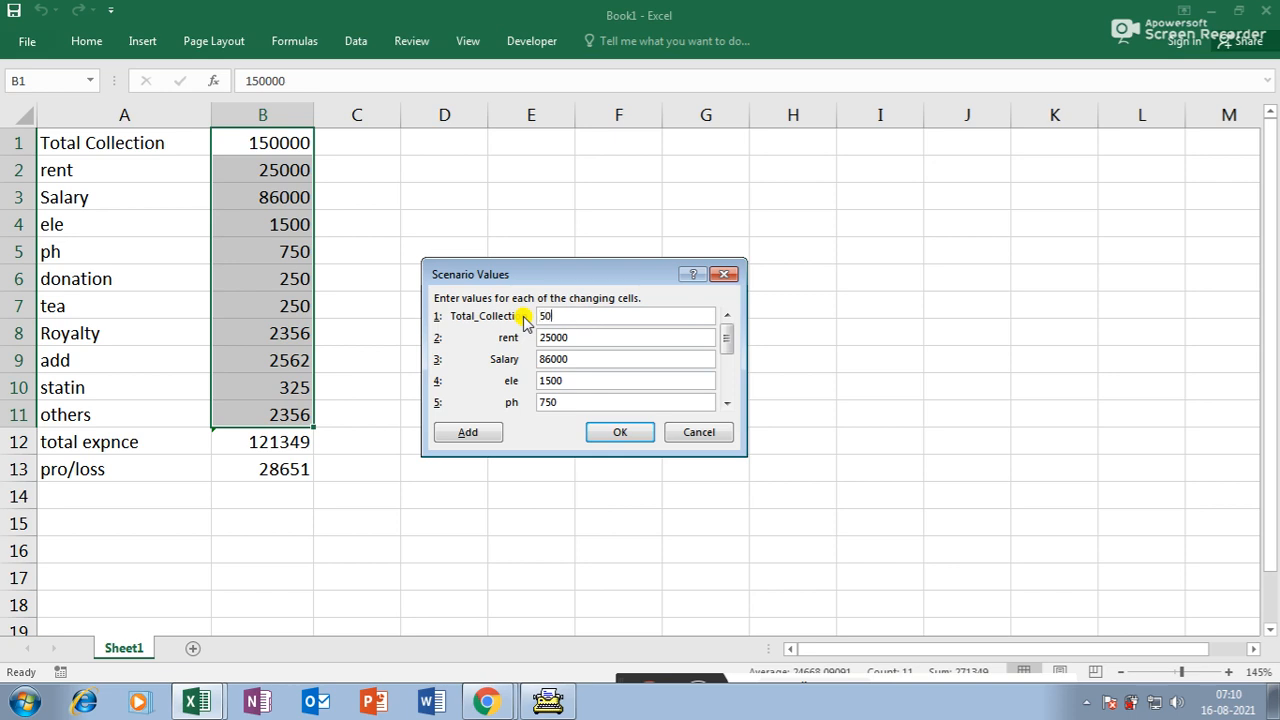
key(Tab)
key(Tab)
text(75000)
key(Tab)
text(2500)
- Set the april scenario's Royalty to 4758, add to 8956 and others to 500, and save the scenario
key(Tab)
key(Tab)
key(Tab)
key(Tab)
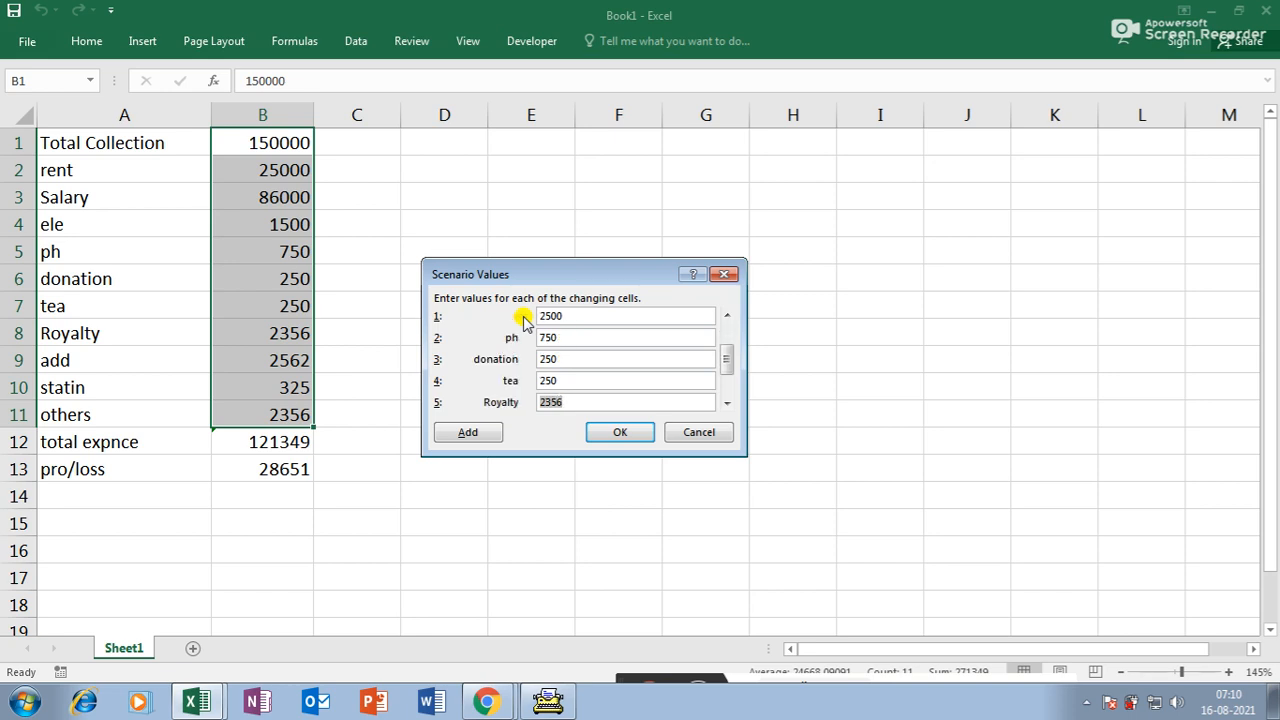
text(4758)
key(Tab)
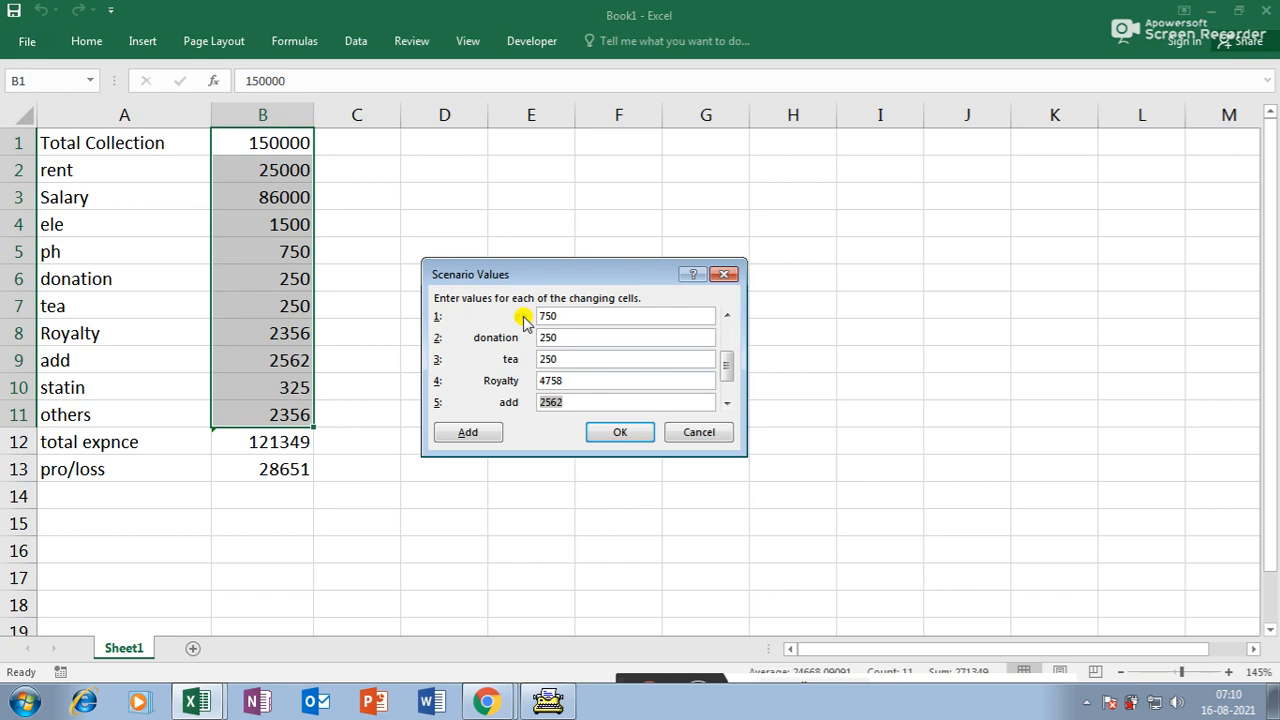
text(8956)
key(Tab)
key(Tab)
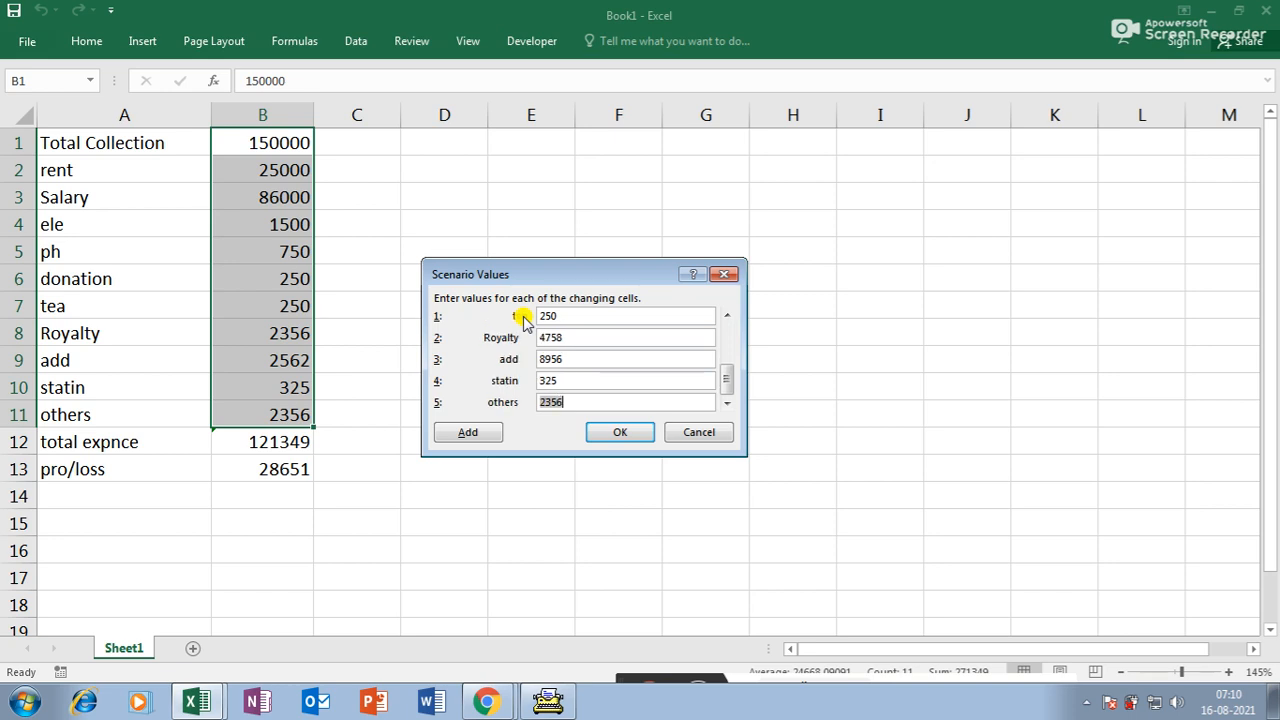
text(500)
key(Tab)
click(631, 436)
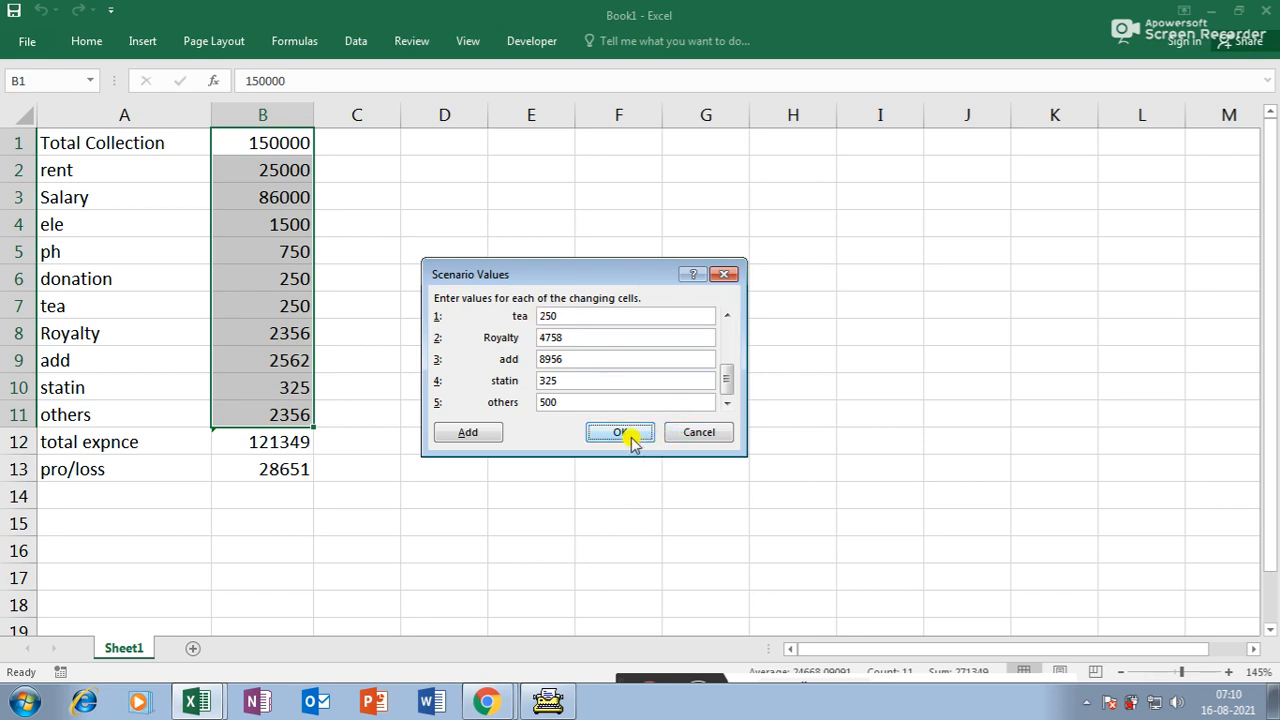
click(631, 437)
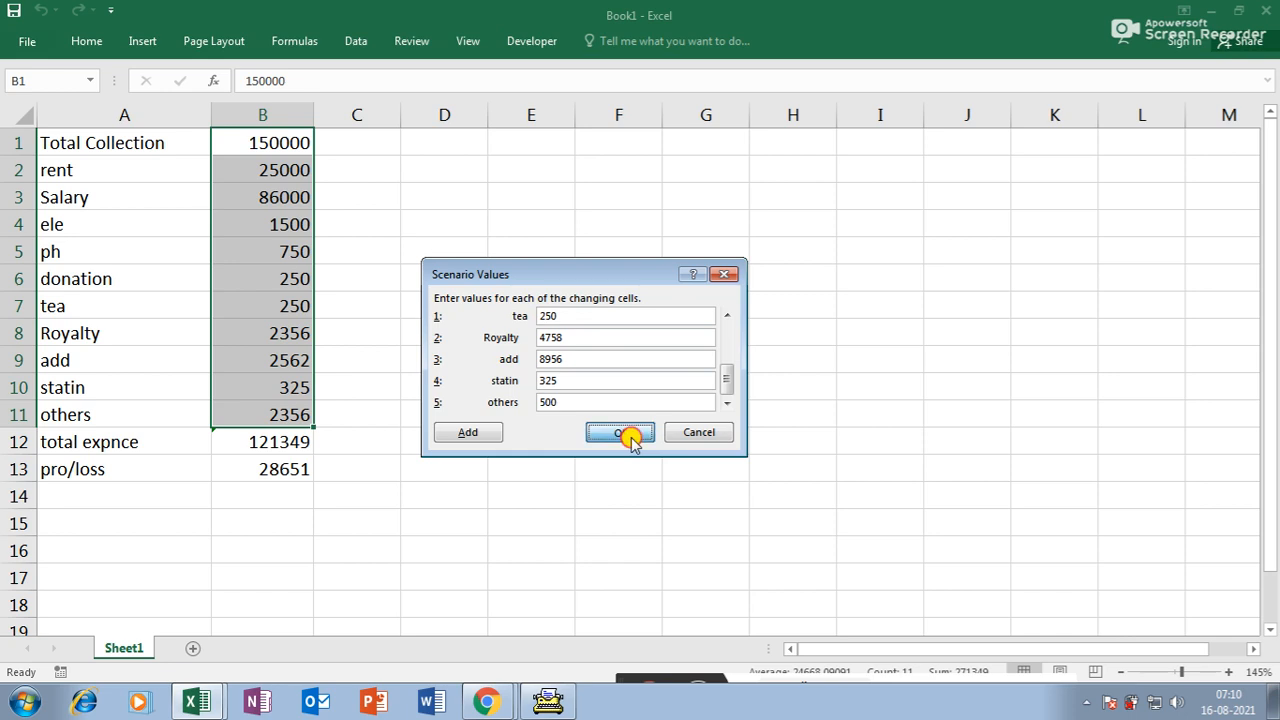
- Show the april scenario's values in the sheet, keeping the dialog clear of the data
drag(505, 204, 579, 215)
click(521, 255)
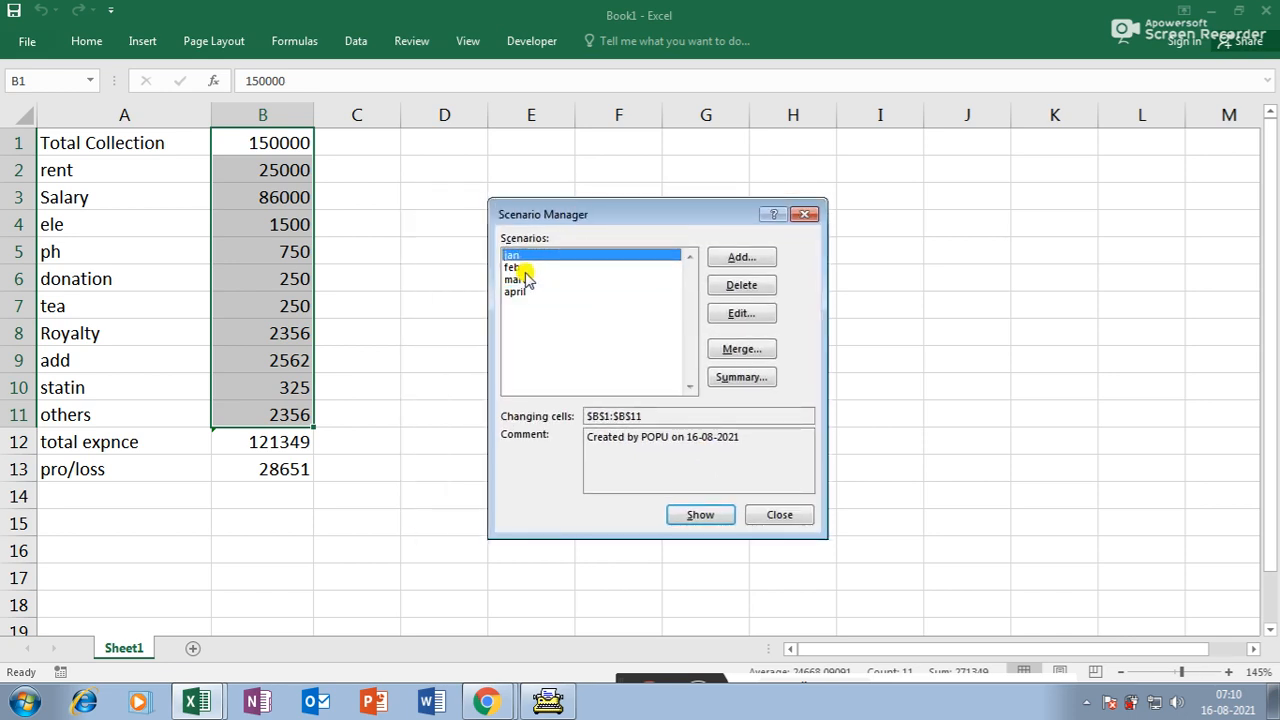
click(518, 267)
click(532, 280)
click(530, 292)
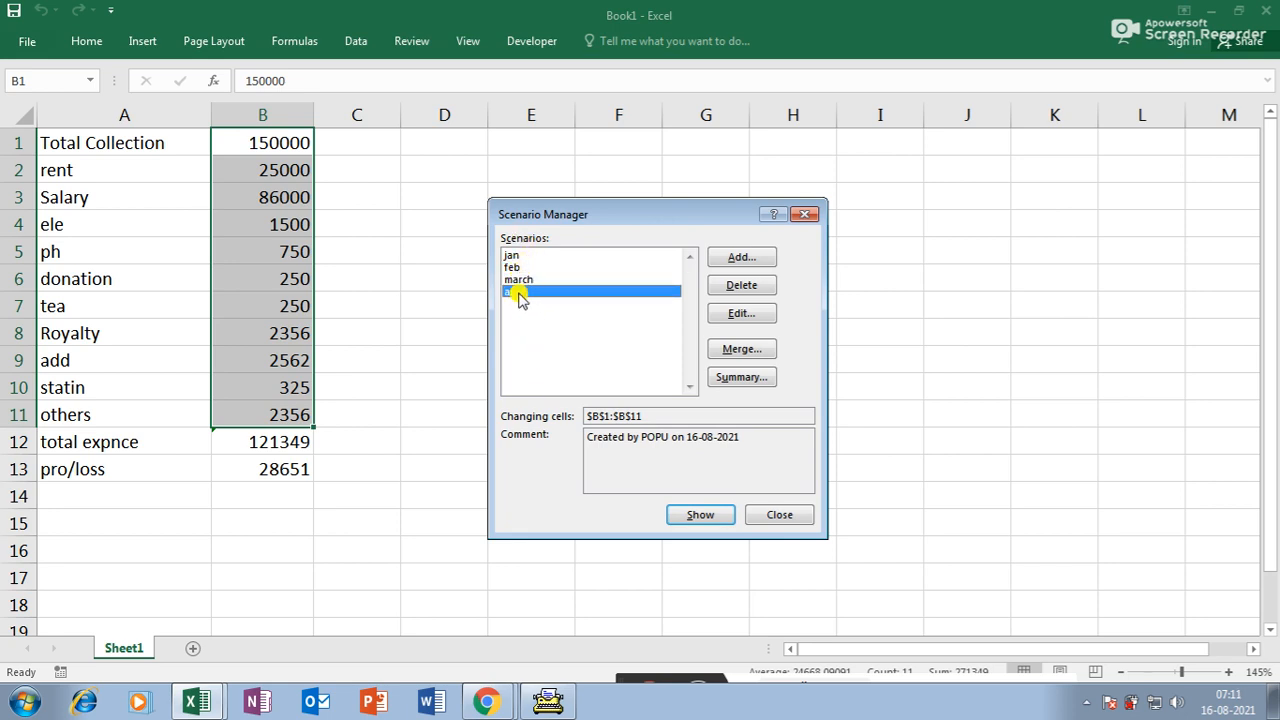
click(688, 518)
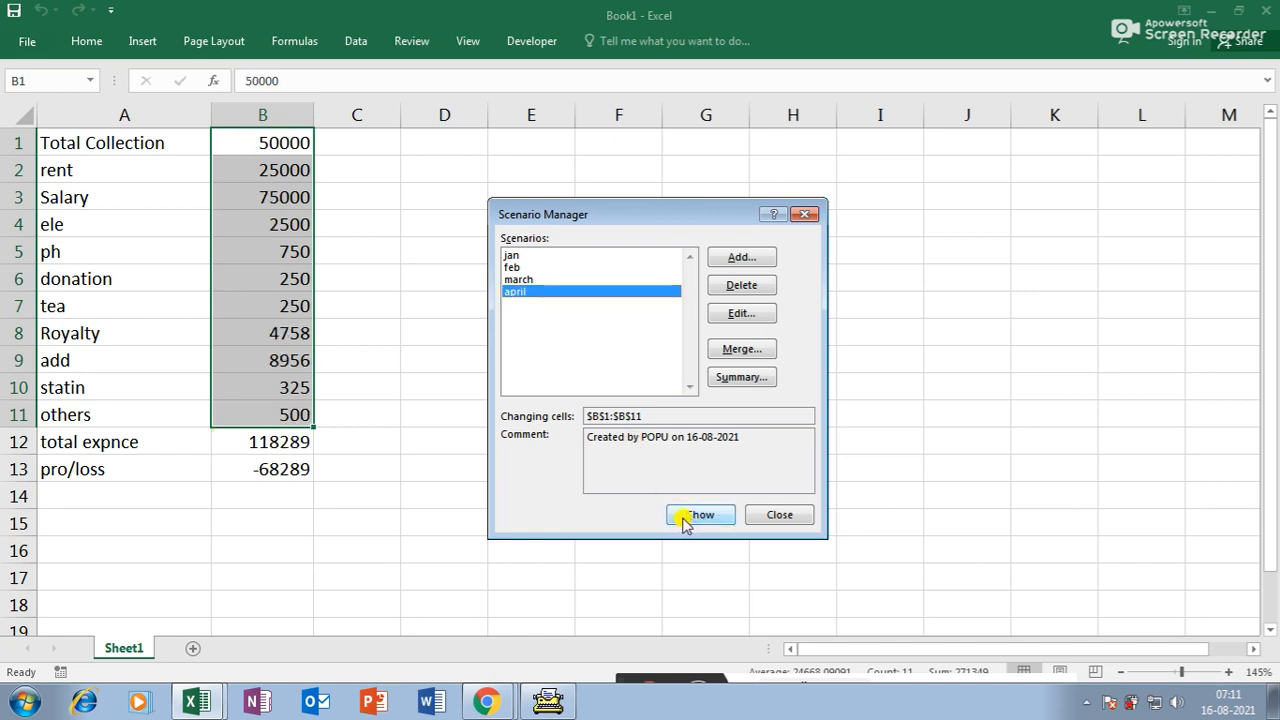
drag(586, 220, 606, 226)
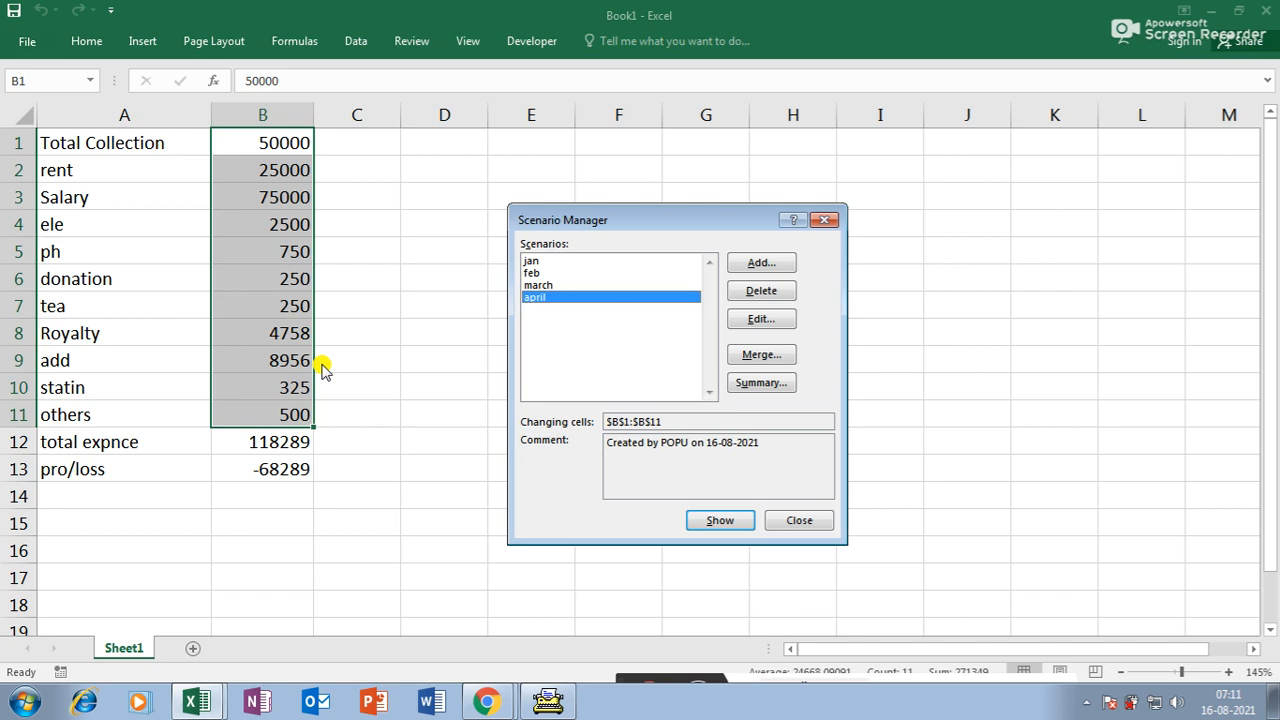
- Show the march, feb and jan scenarios in the sheet one after another to compare their profit or loss
click(536, 286)
click(719, 520)
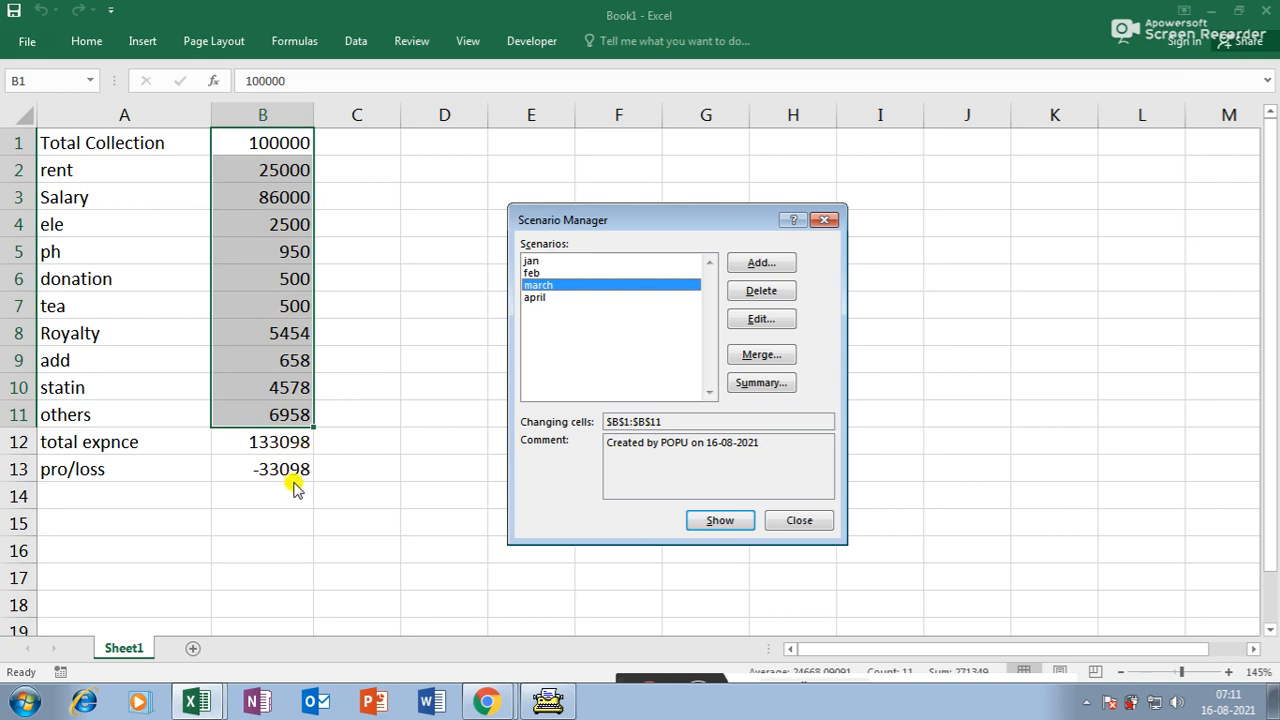
click(532, 272)
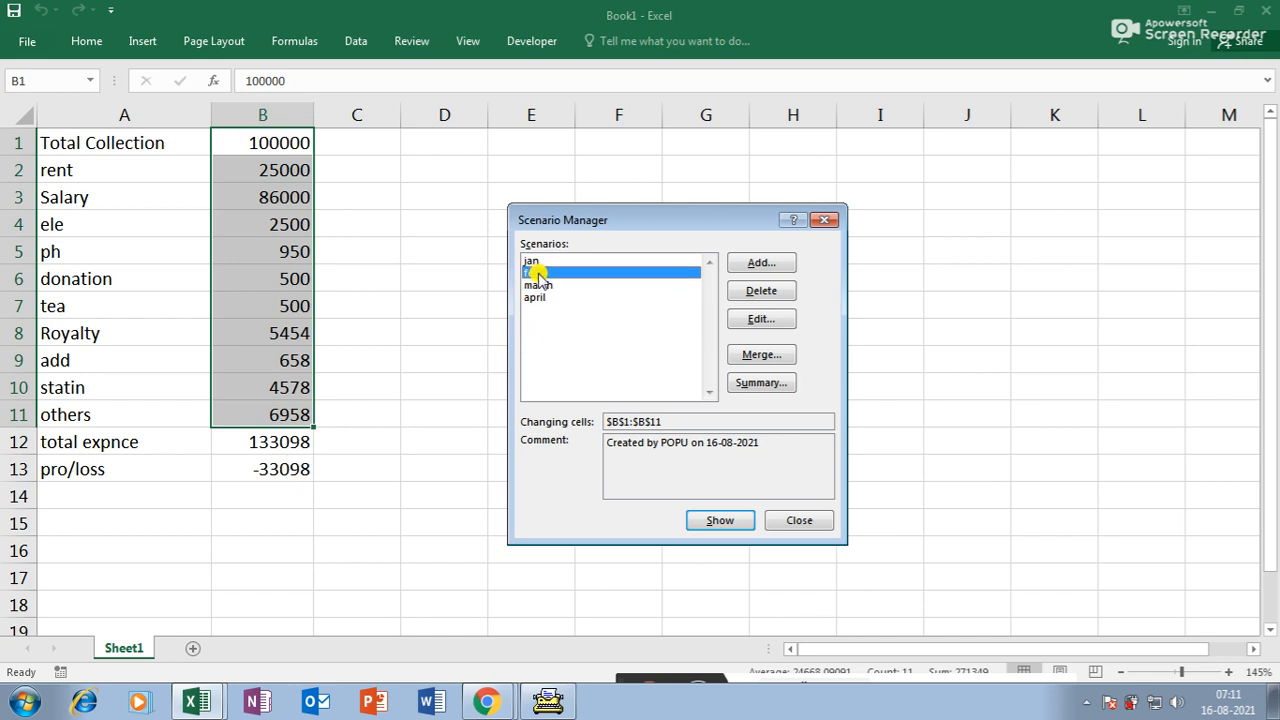
click(718, 522)
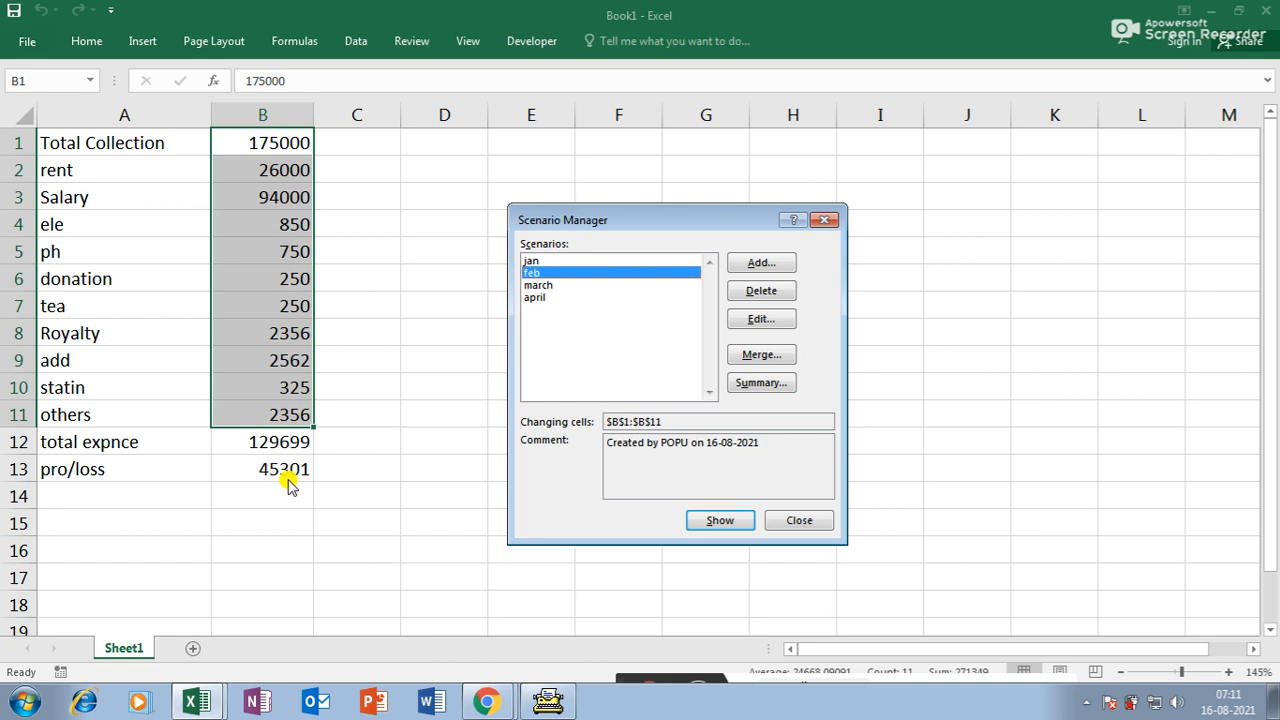
click(531, 261)
click(718, 522)
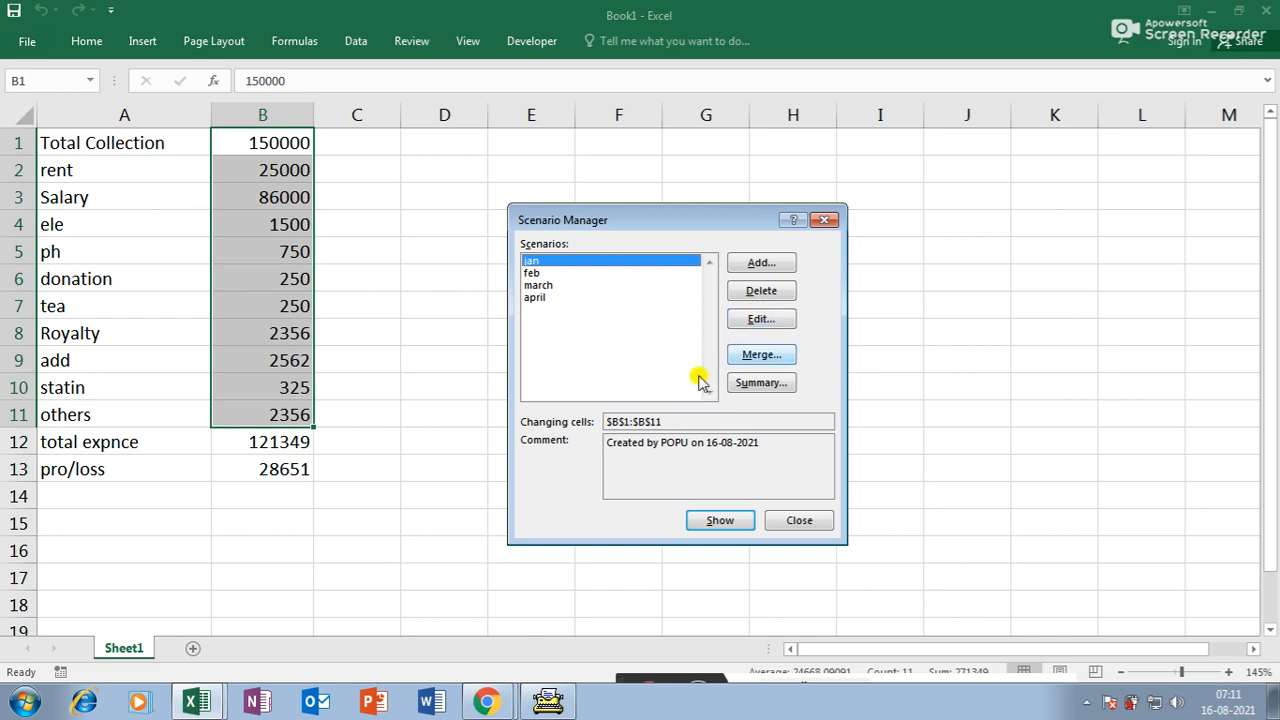
- Review the jan scenario's settings and changing-cell values without editing them, and return to the scenario list
click(752, 322)
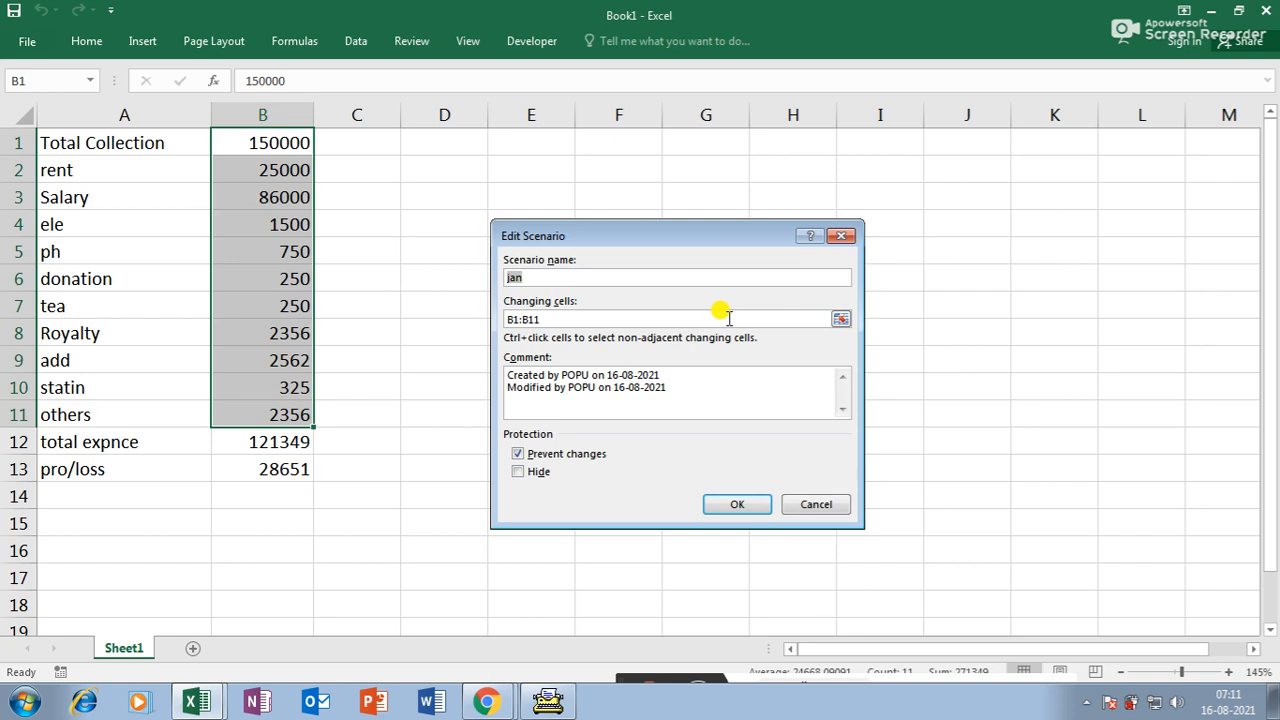
click(737, 504)
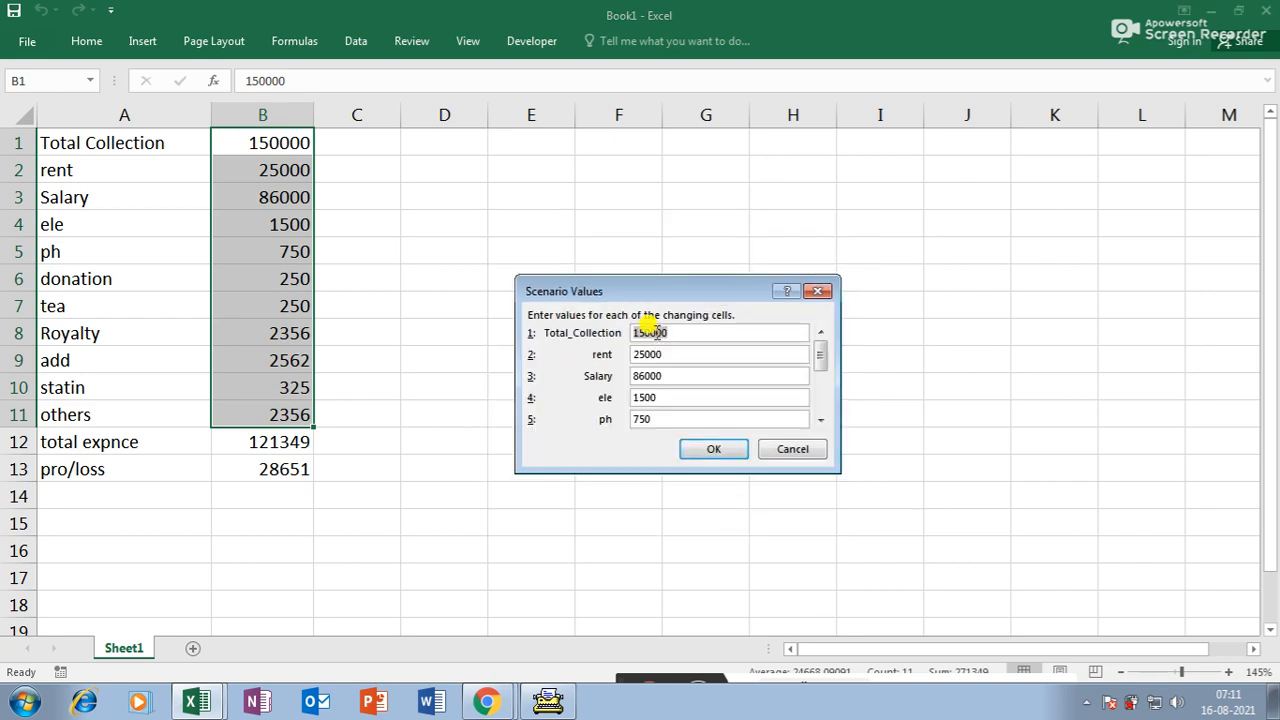
click(775, 449)
click(526, 273)
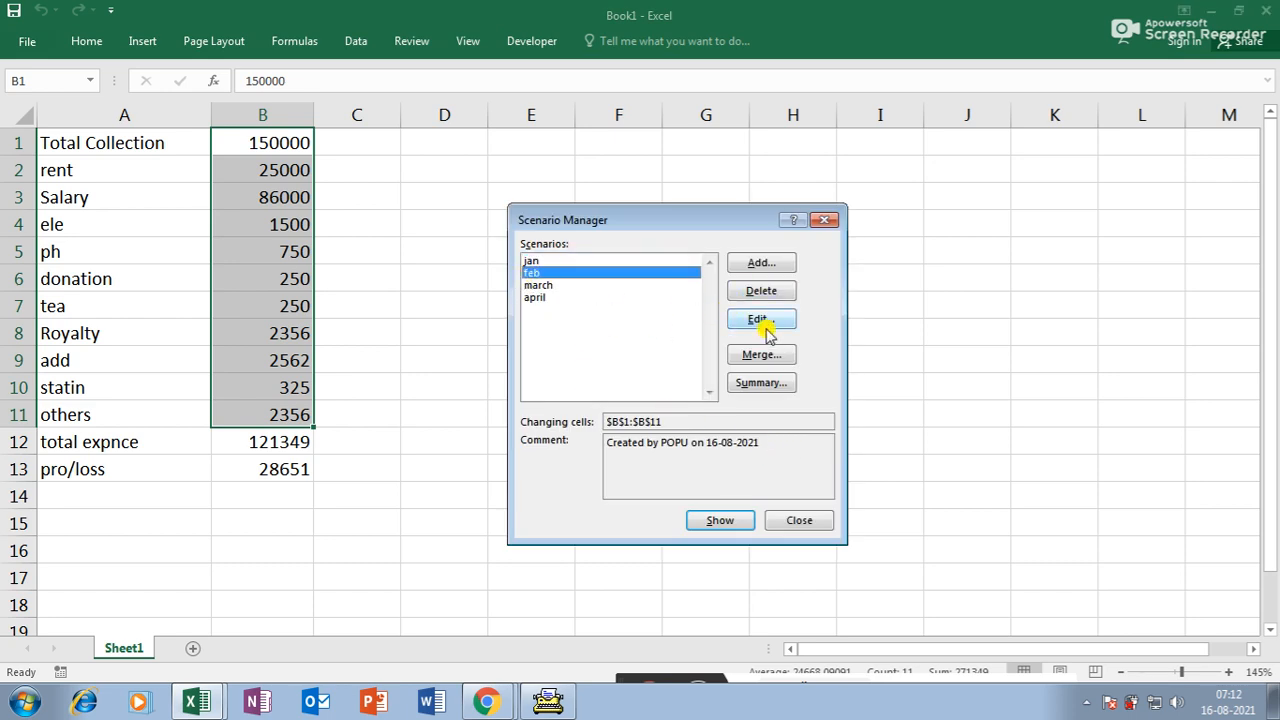
click(545, 286)
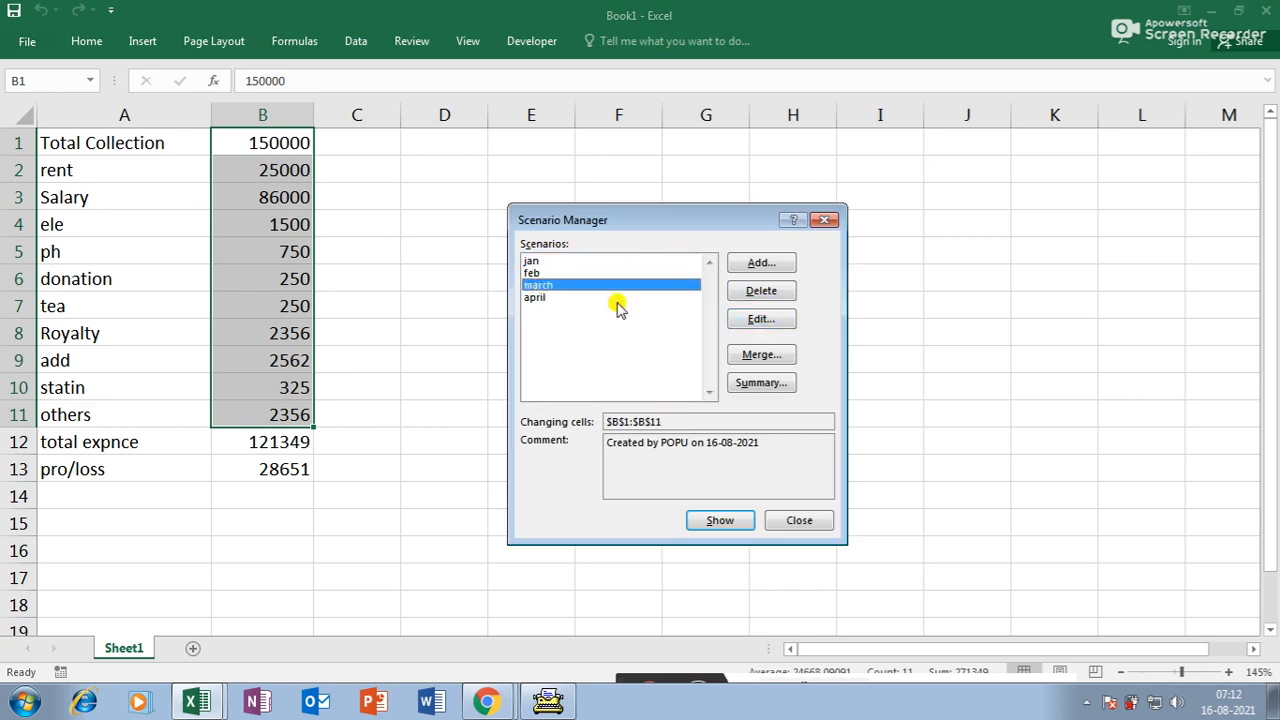
click(536, 297)
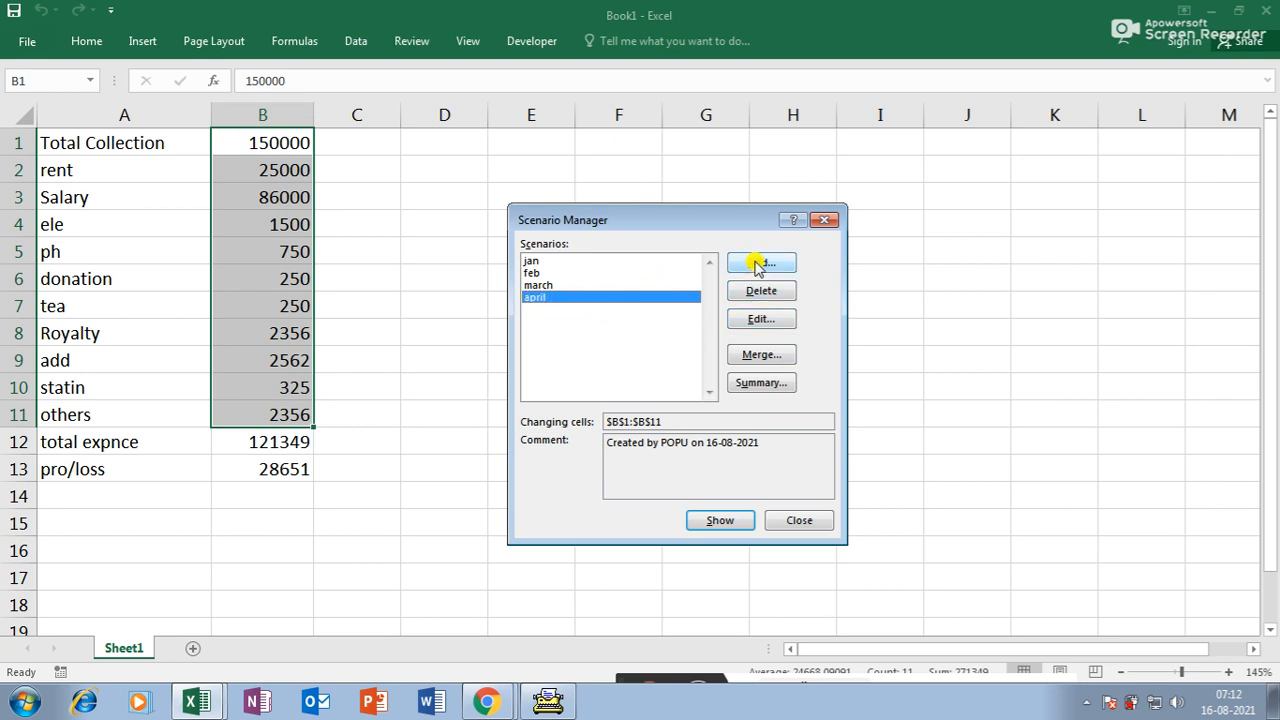
- Add a may scenario for B1:B11 with Total_Collection 200000 and Salary 100000, and show it in the sheet
click(760, 263)
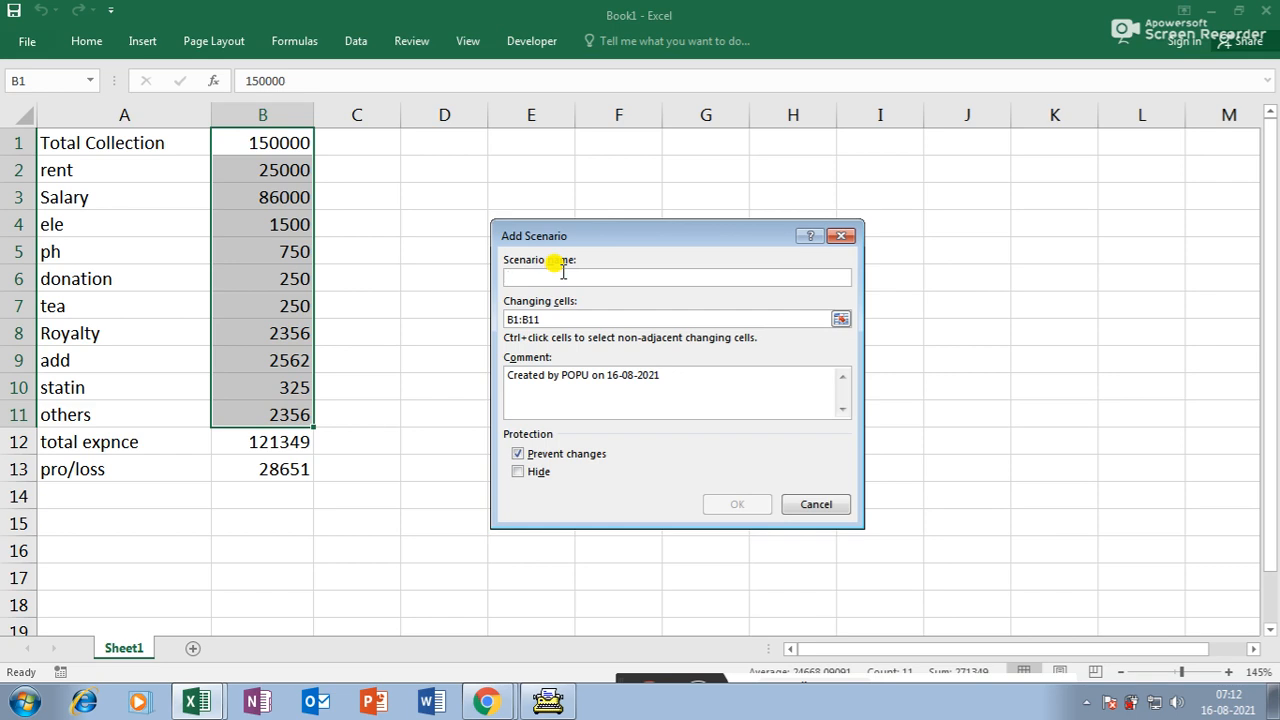
text(may)
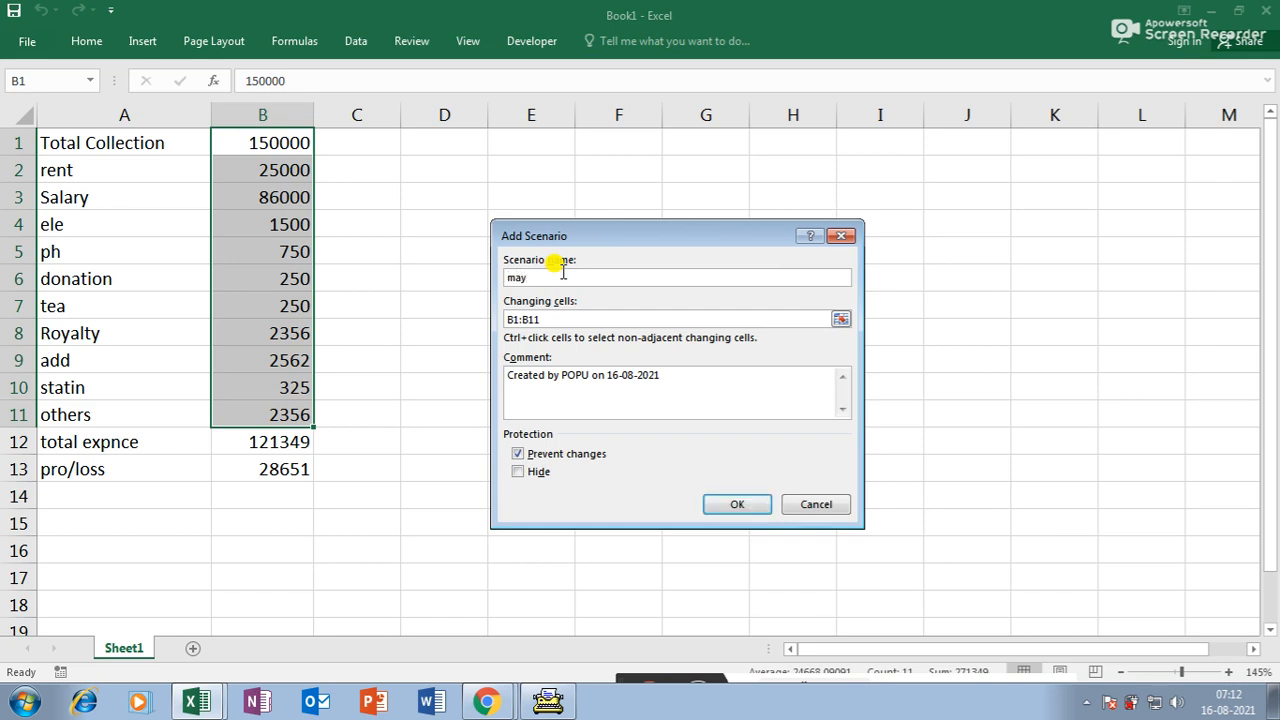
click(727, 503)
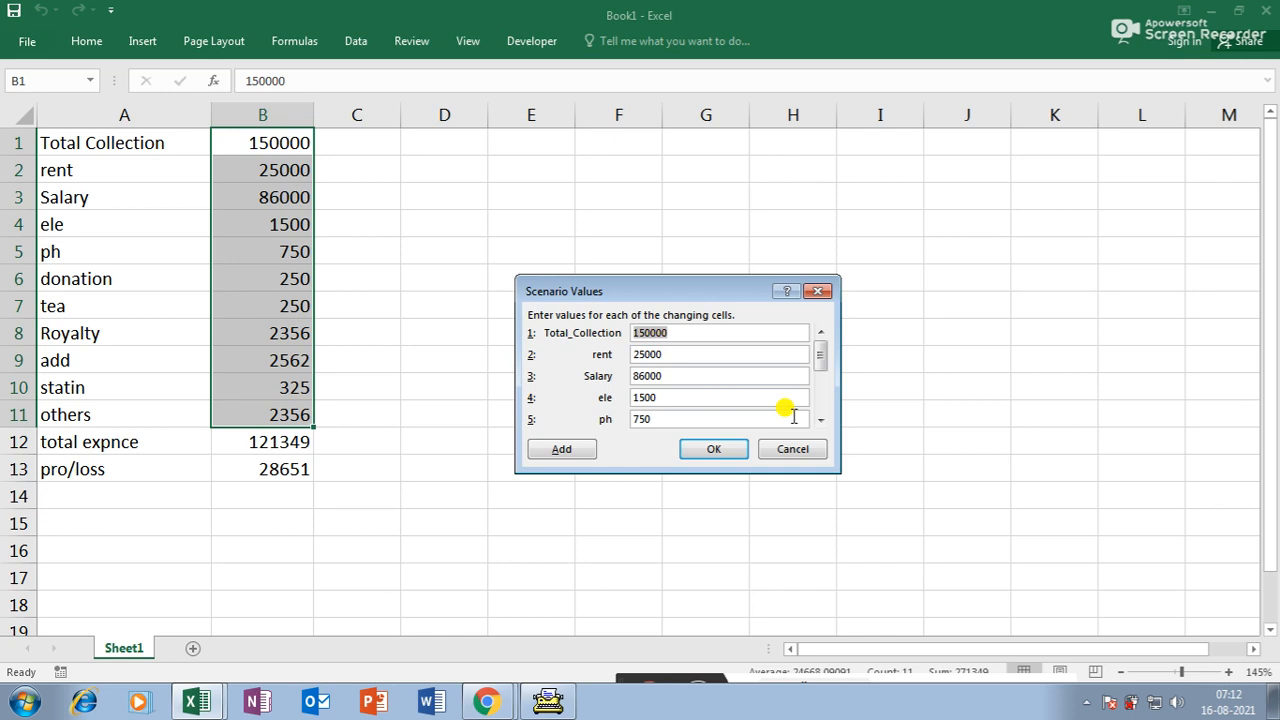
text(200000)
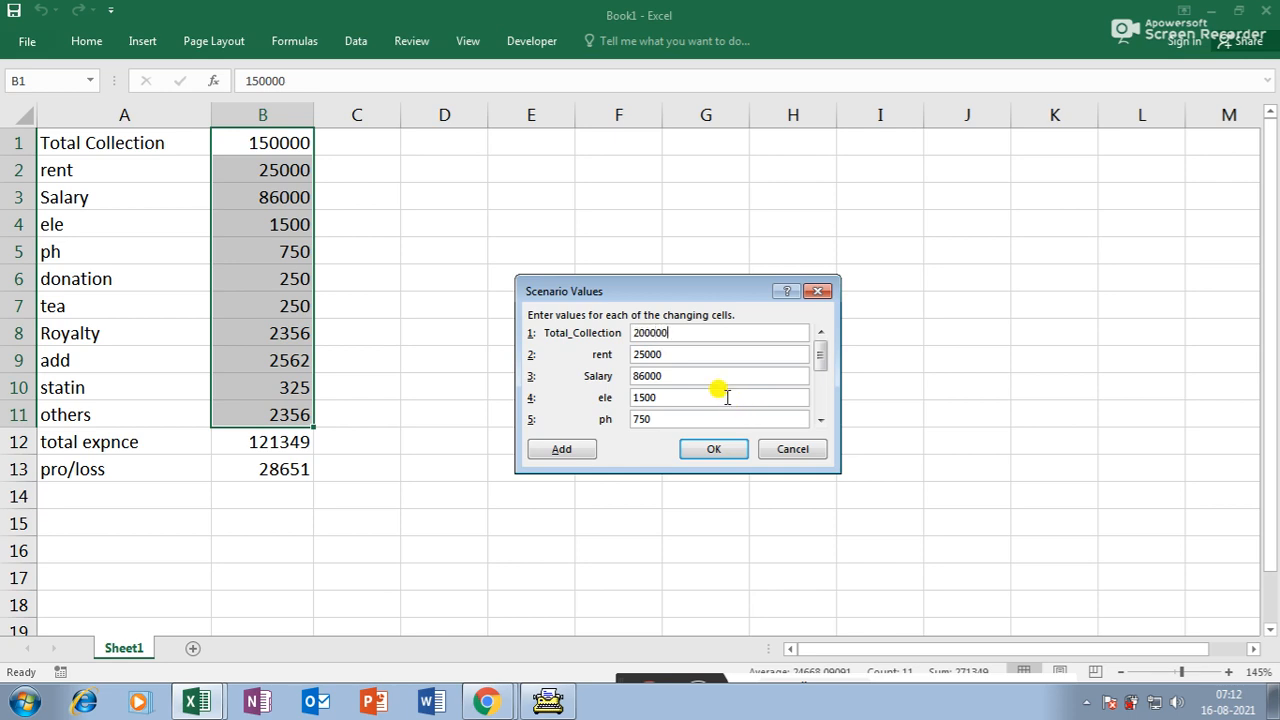
drag(687, 379, 504, 388)
text(100000)
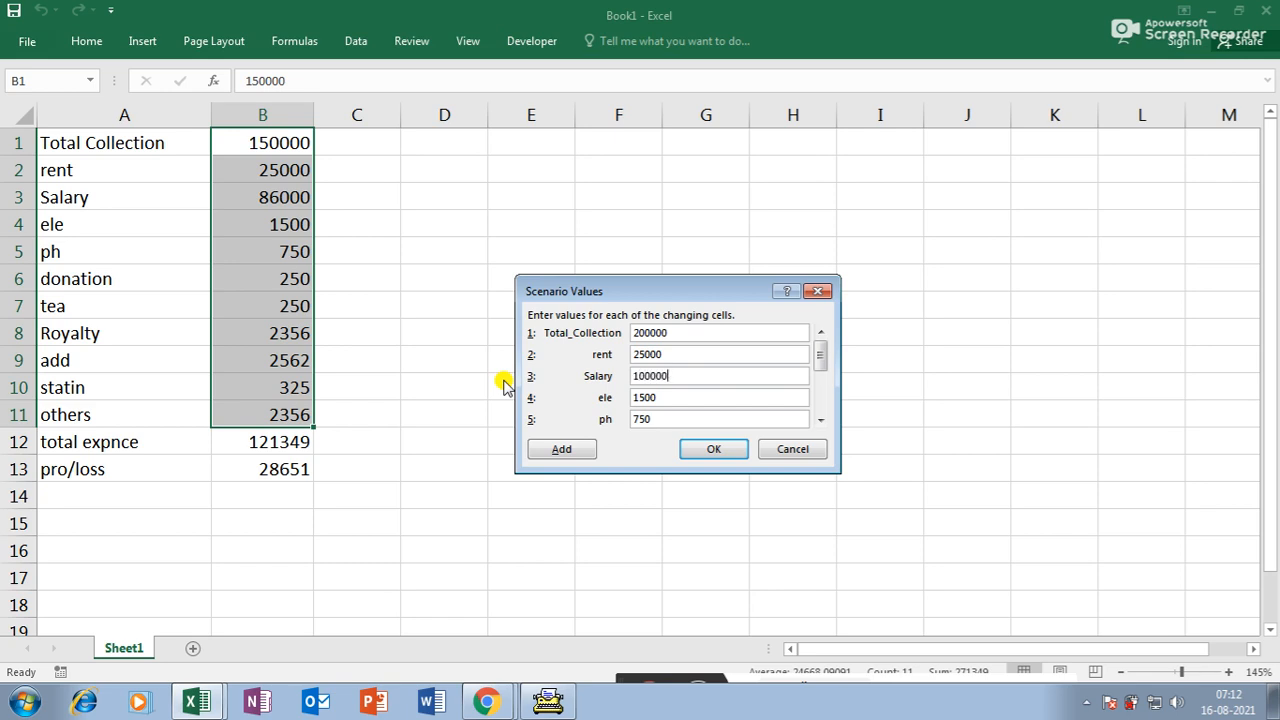
click(716, 452)
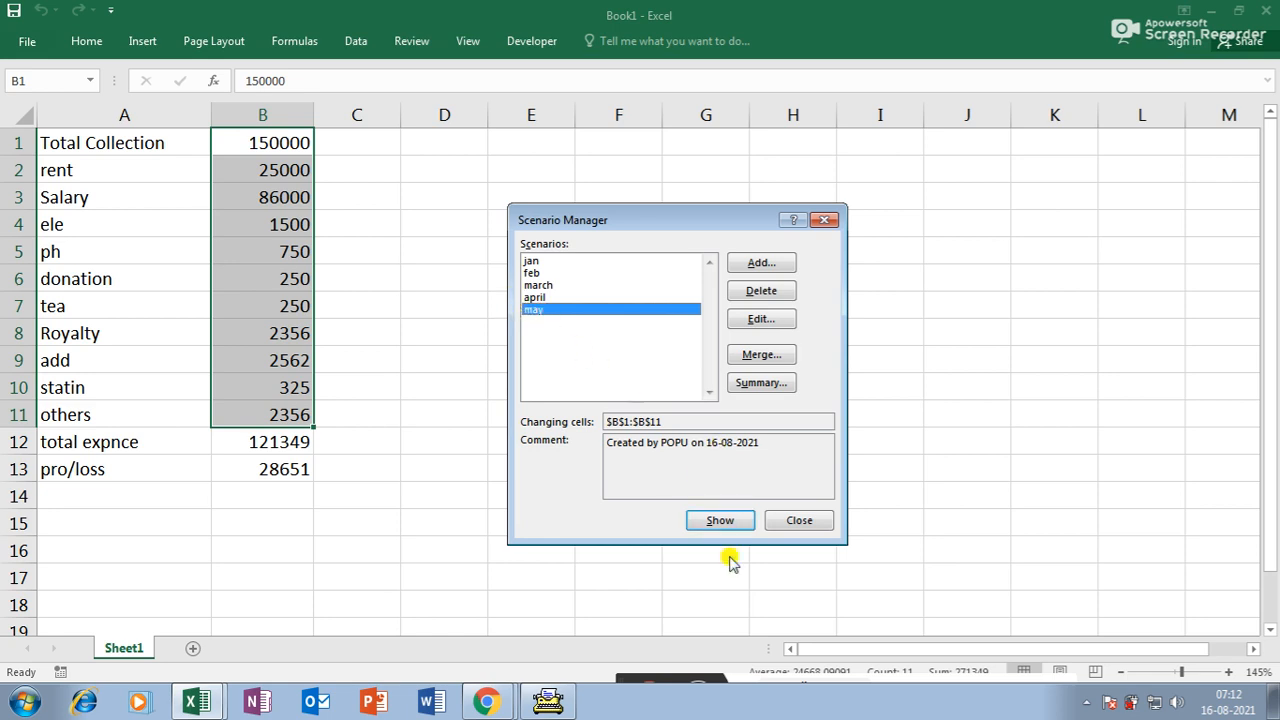
click(721, 520)
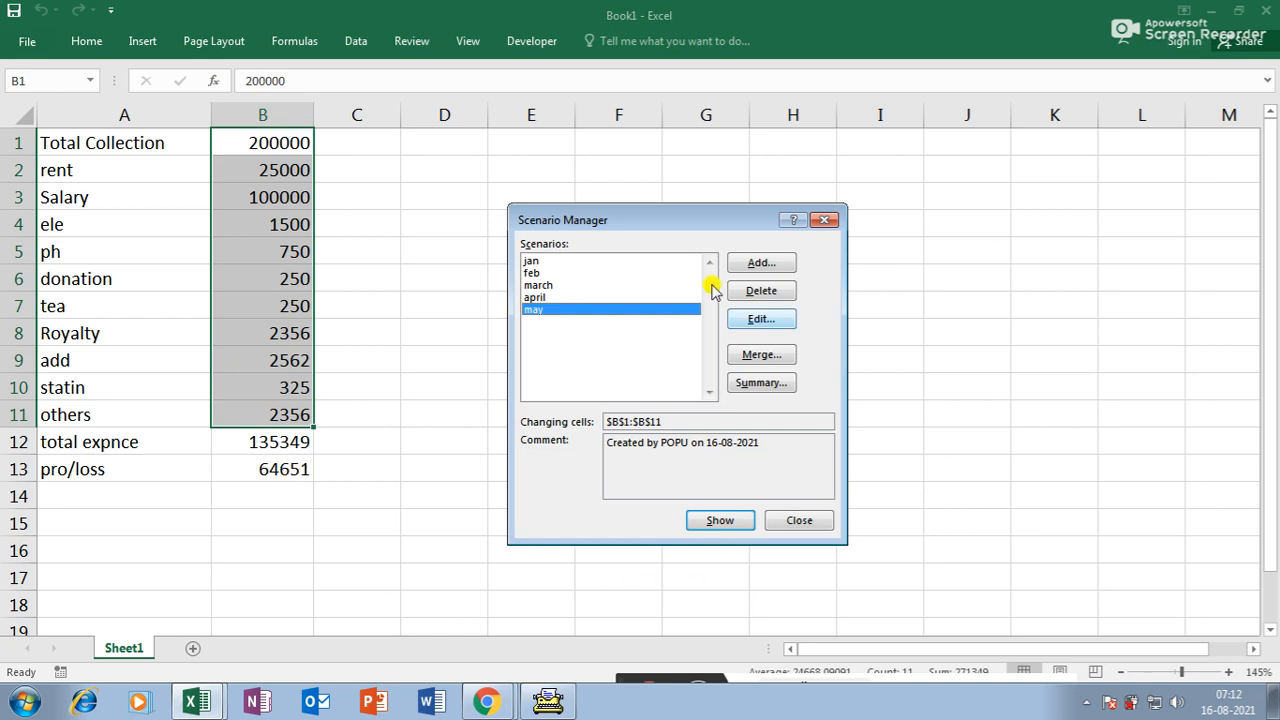
drag(630, 221, 700, 231)
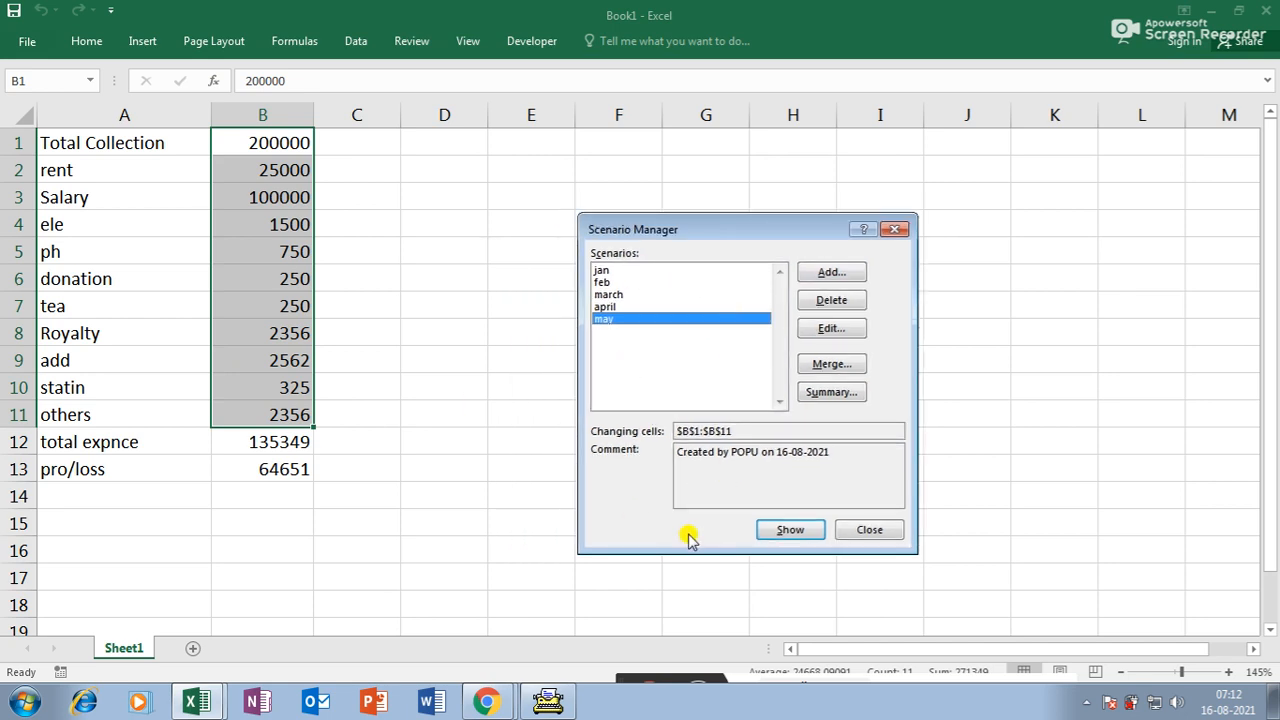
- Create a scenario summary report with total expense B12 and profit/loss B13 as the result cells
click(829, 394)
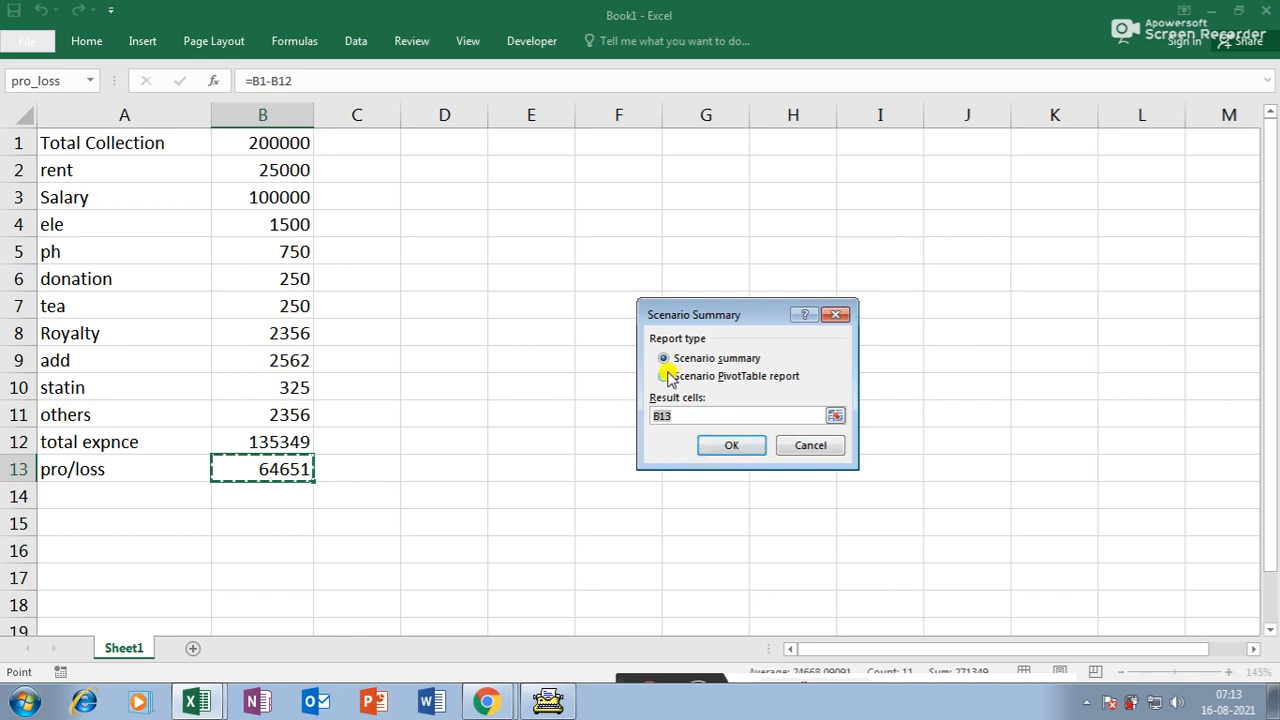
click(676, 418)
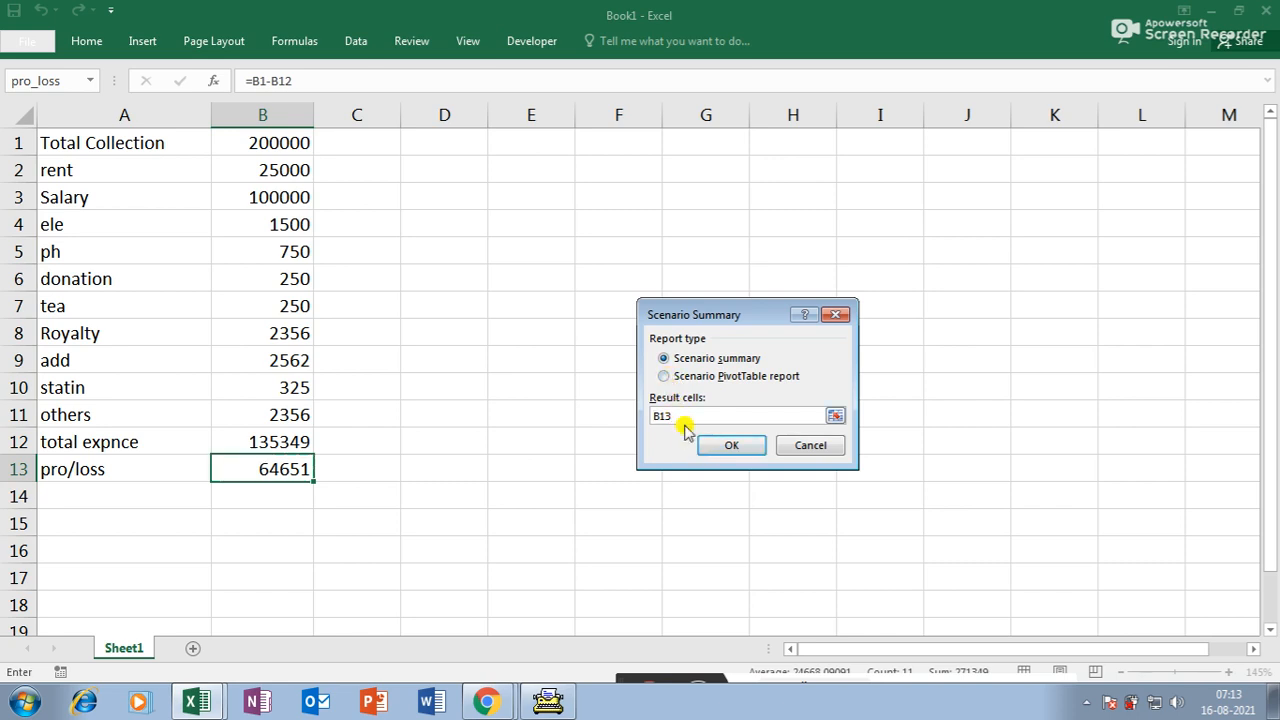
key(BackSpace)
key(BackSpace)
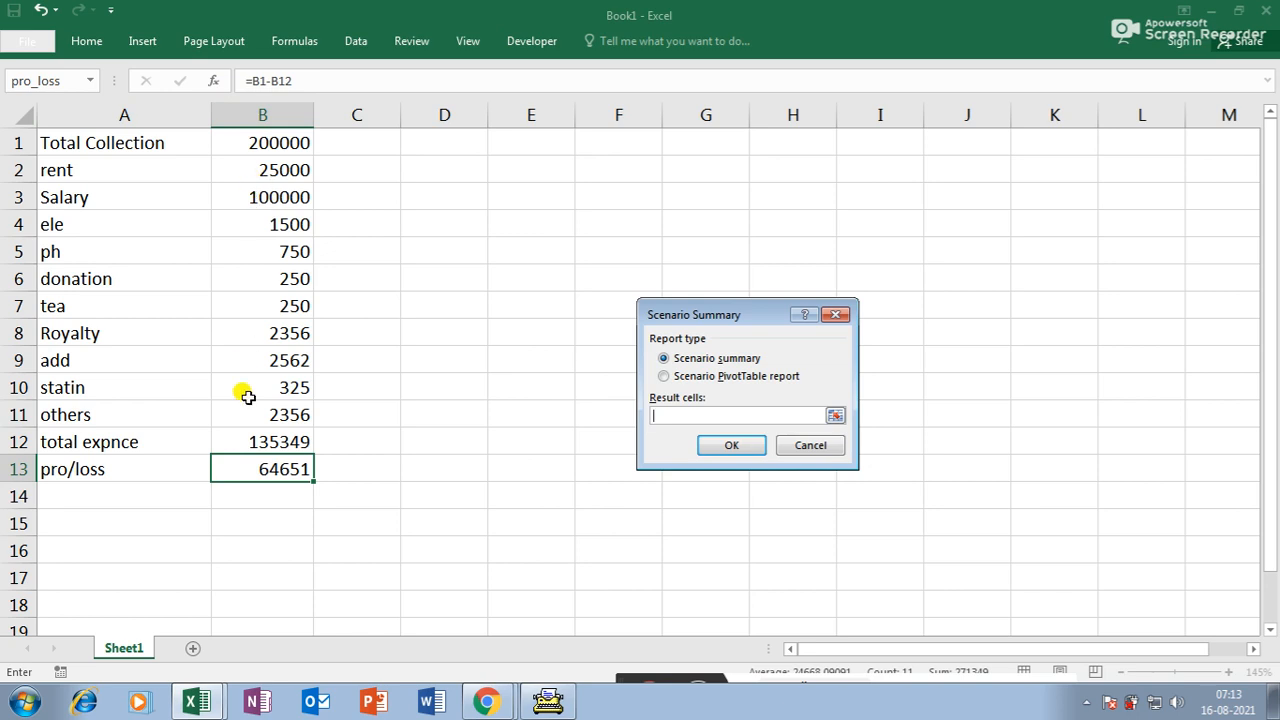
click(275, 442)
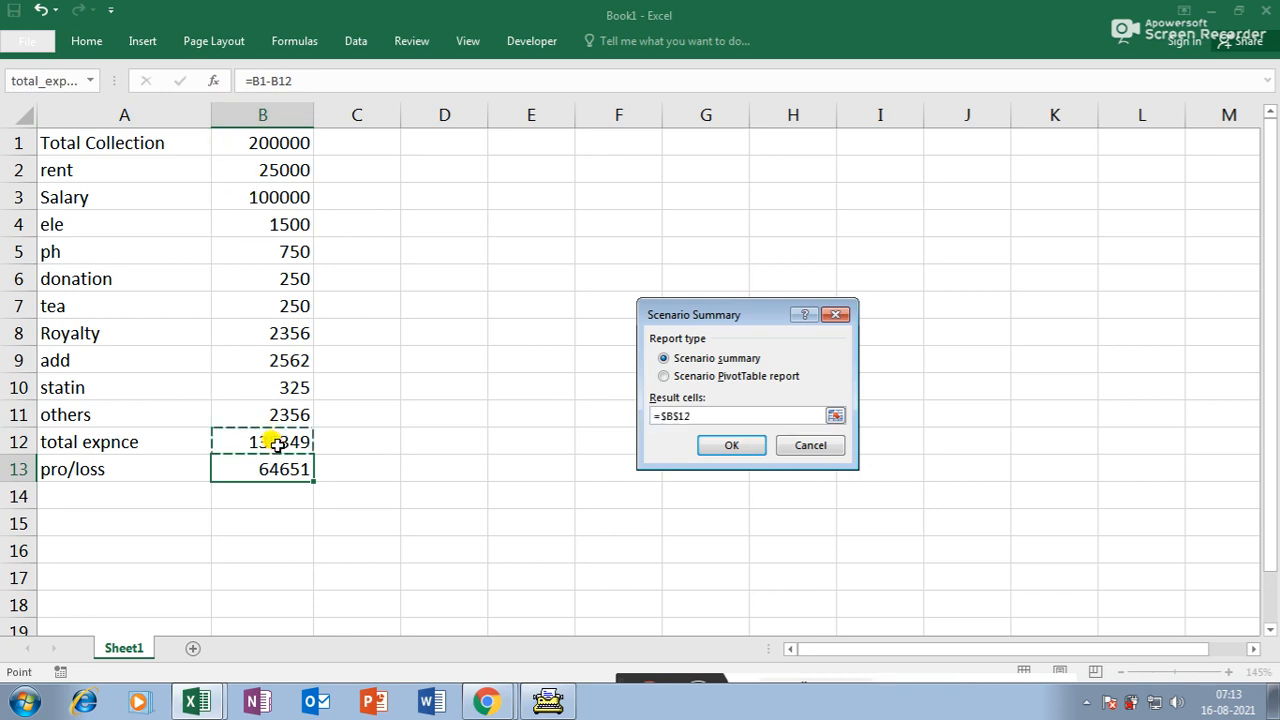
text(,)
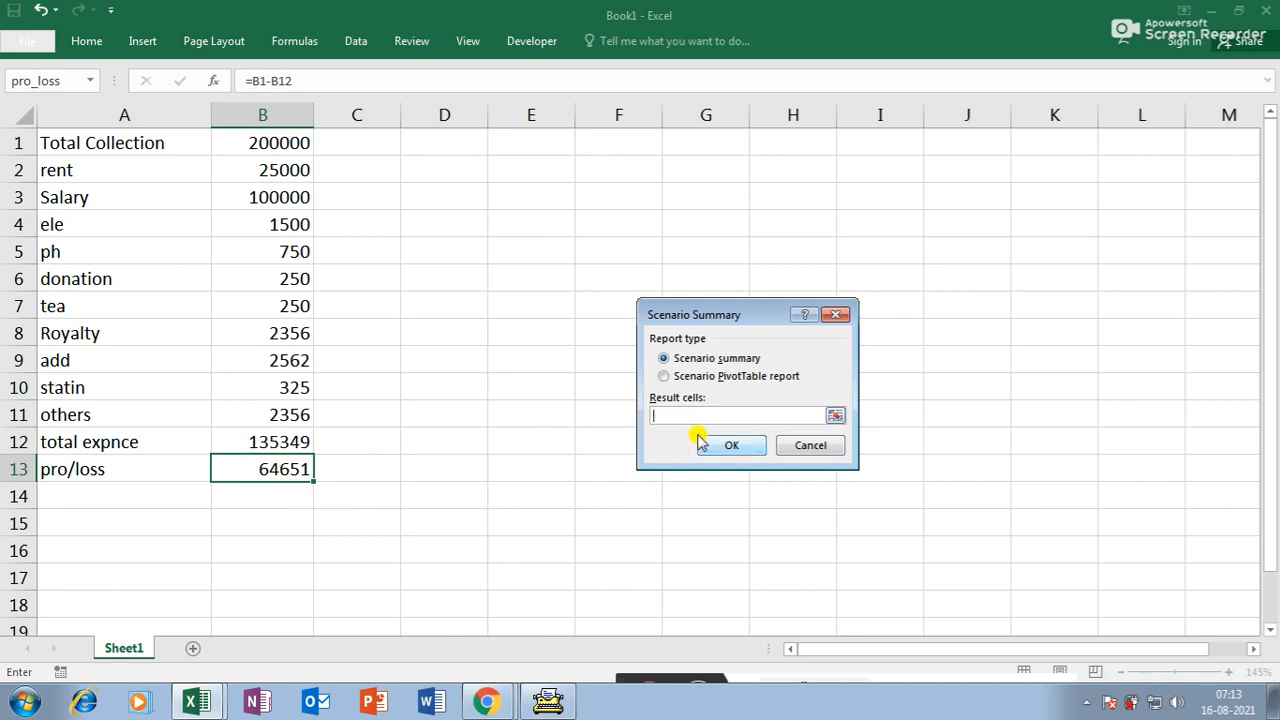
click(247, 438)
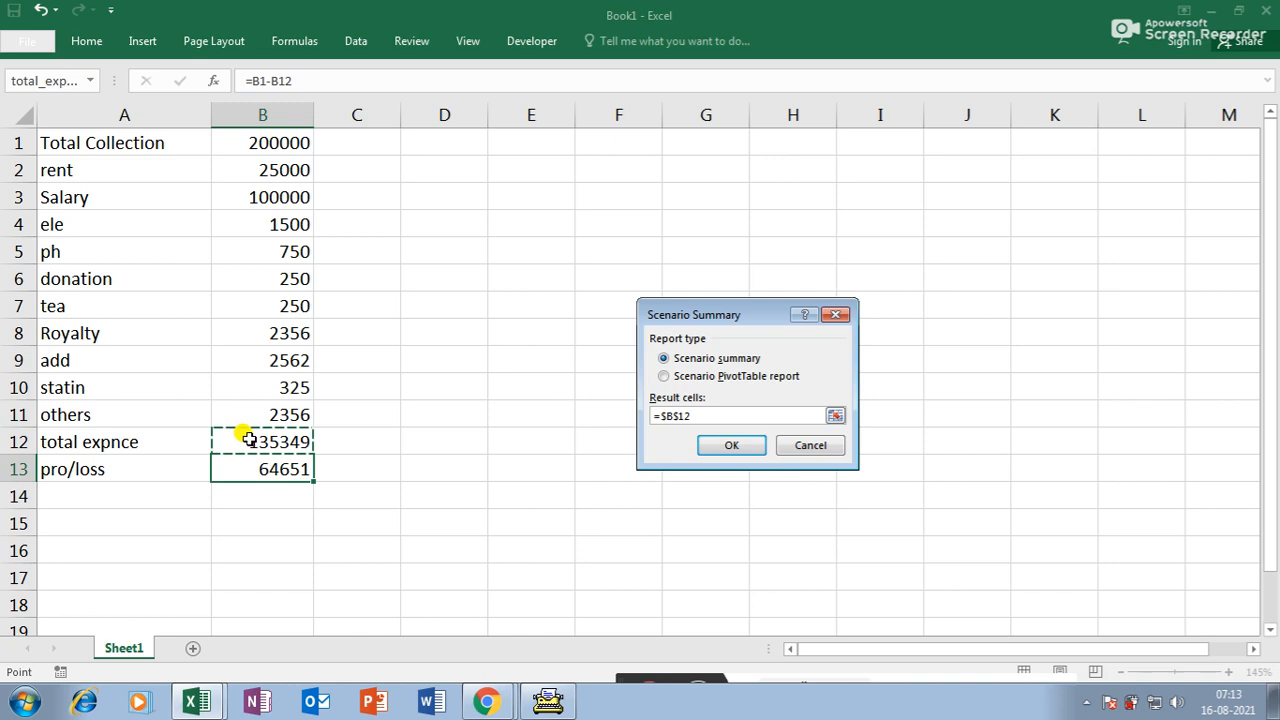
text(,)
click(260, 469)
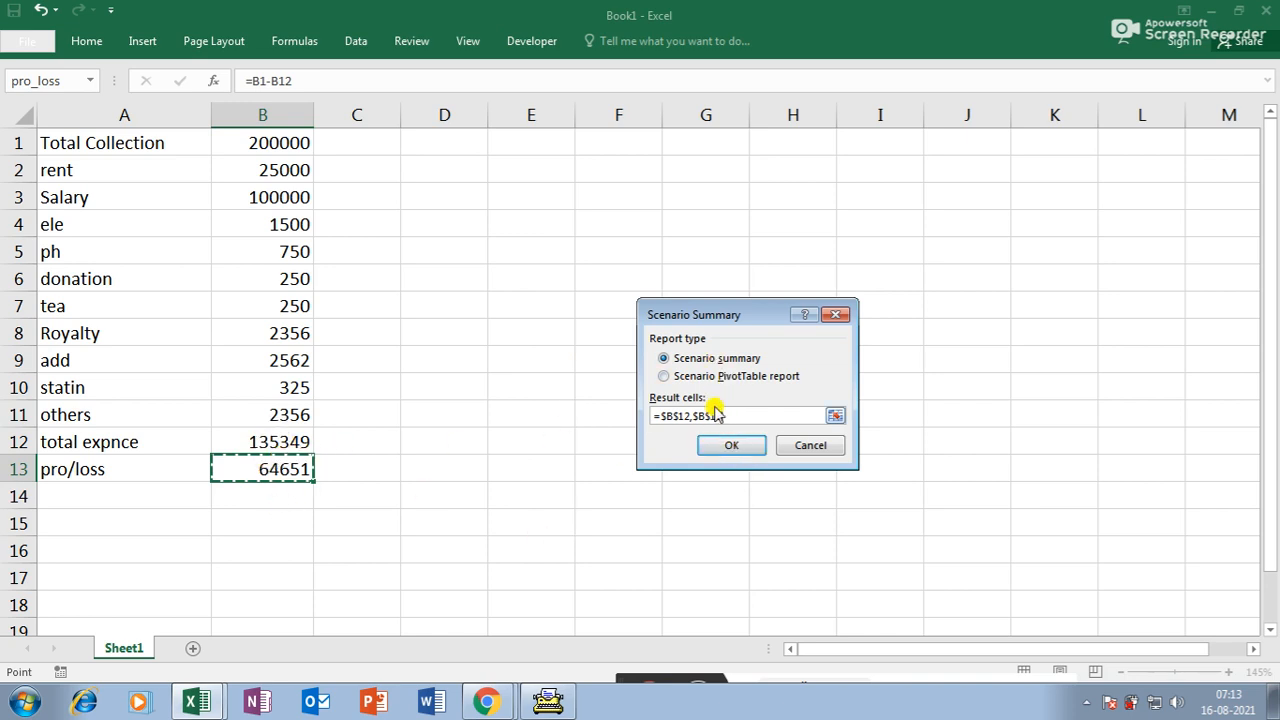
click(738, 448)
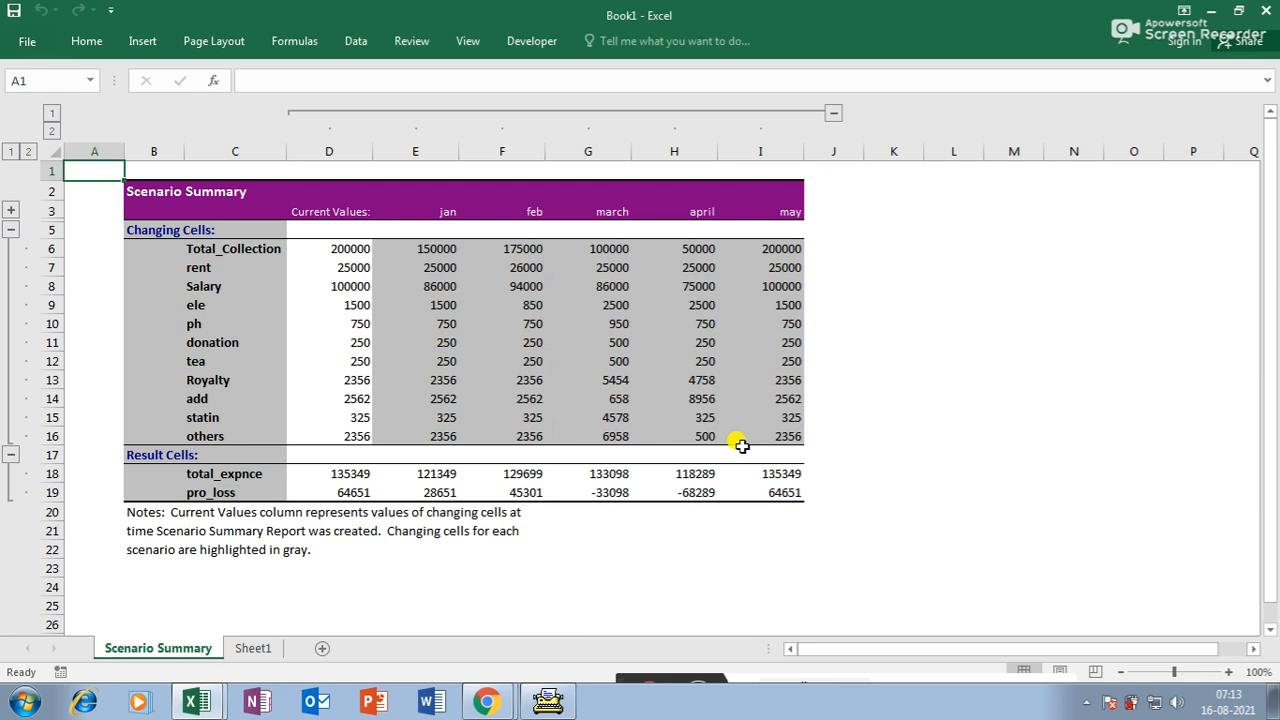
- Examine the total expense and profit/loss results for jan through april in the scenario summary report
drag(446, 248, 443, 427)
click(447, 492)
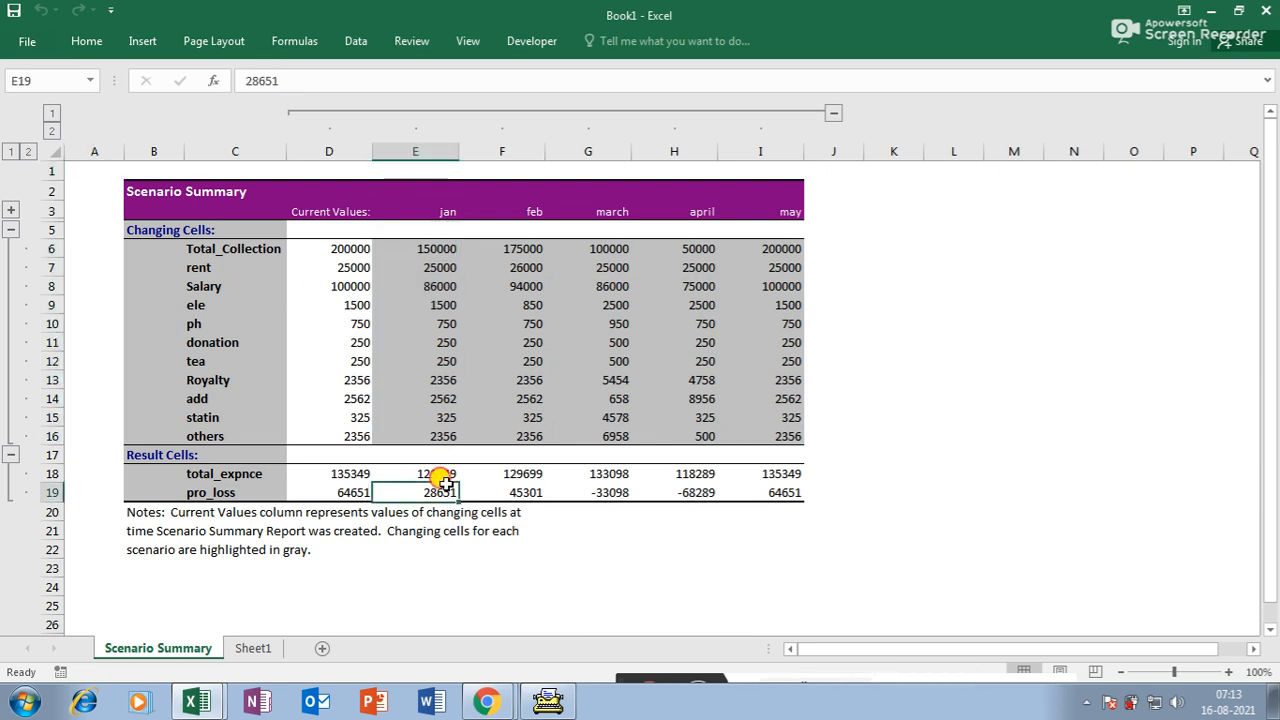
click(446, 475)
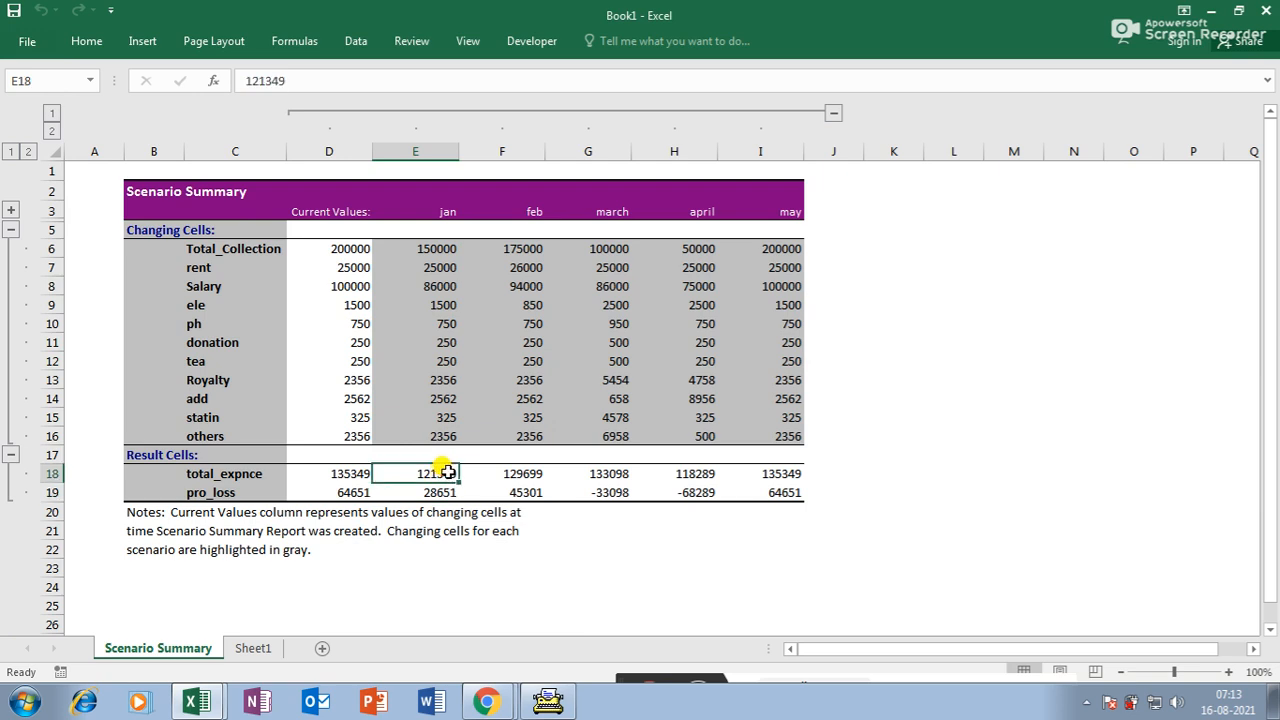
click(438, 494)
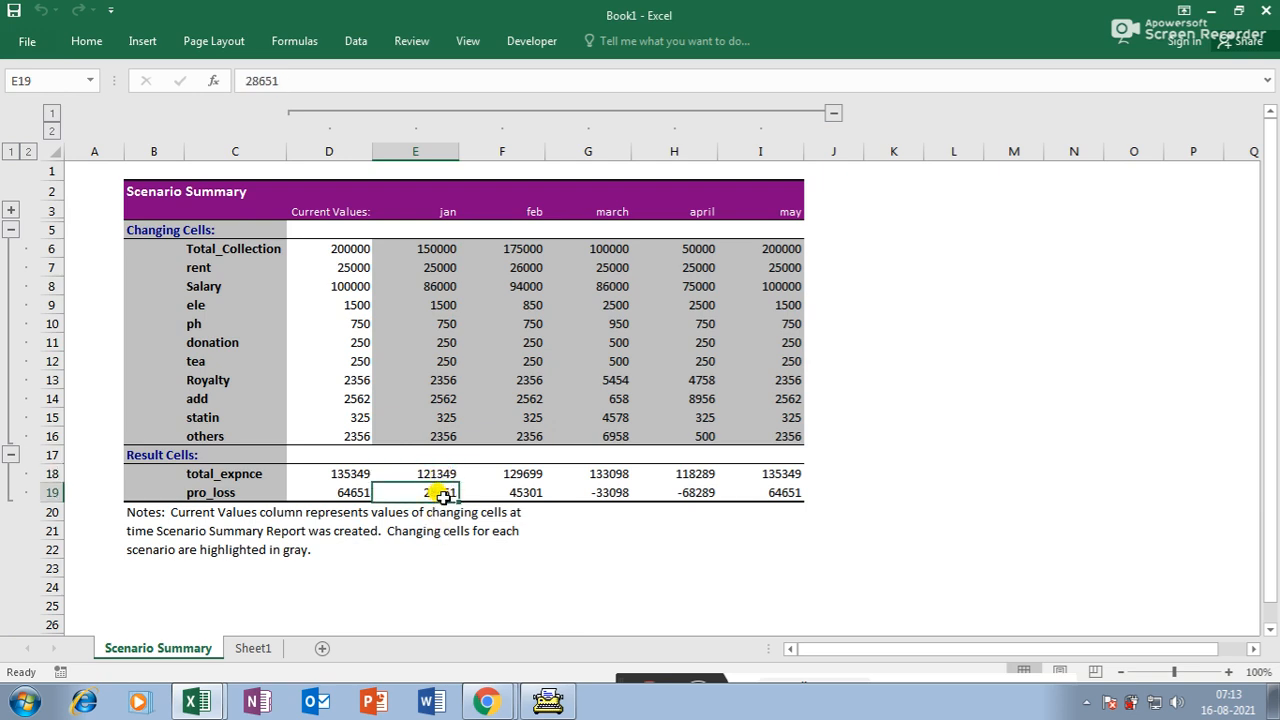
click(528, 474)
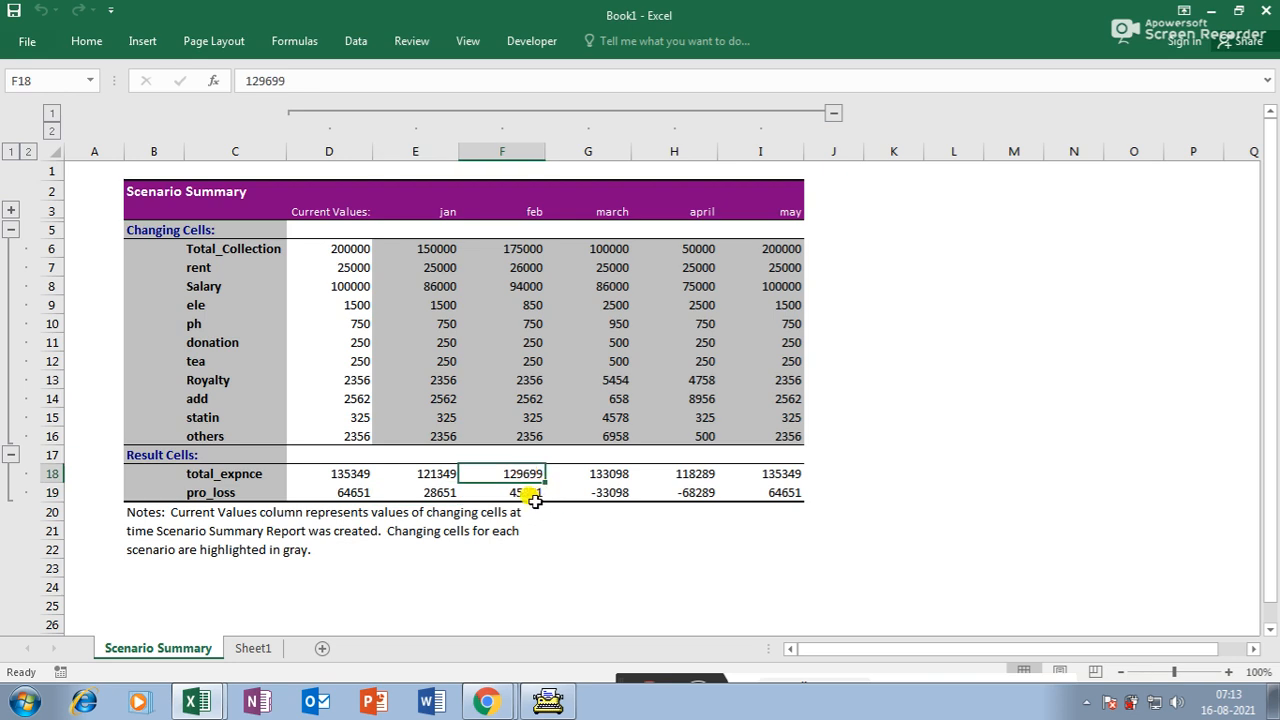
click(527, 495)
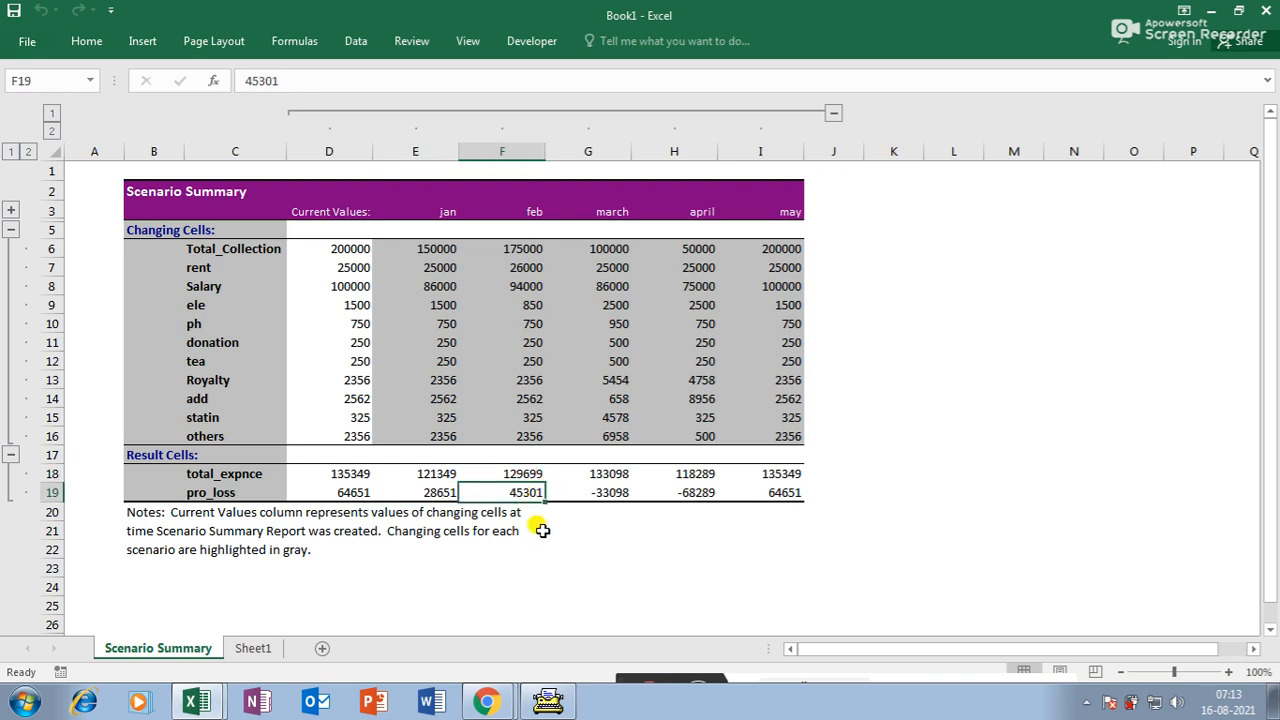
click(609, 474)
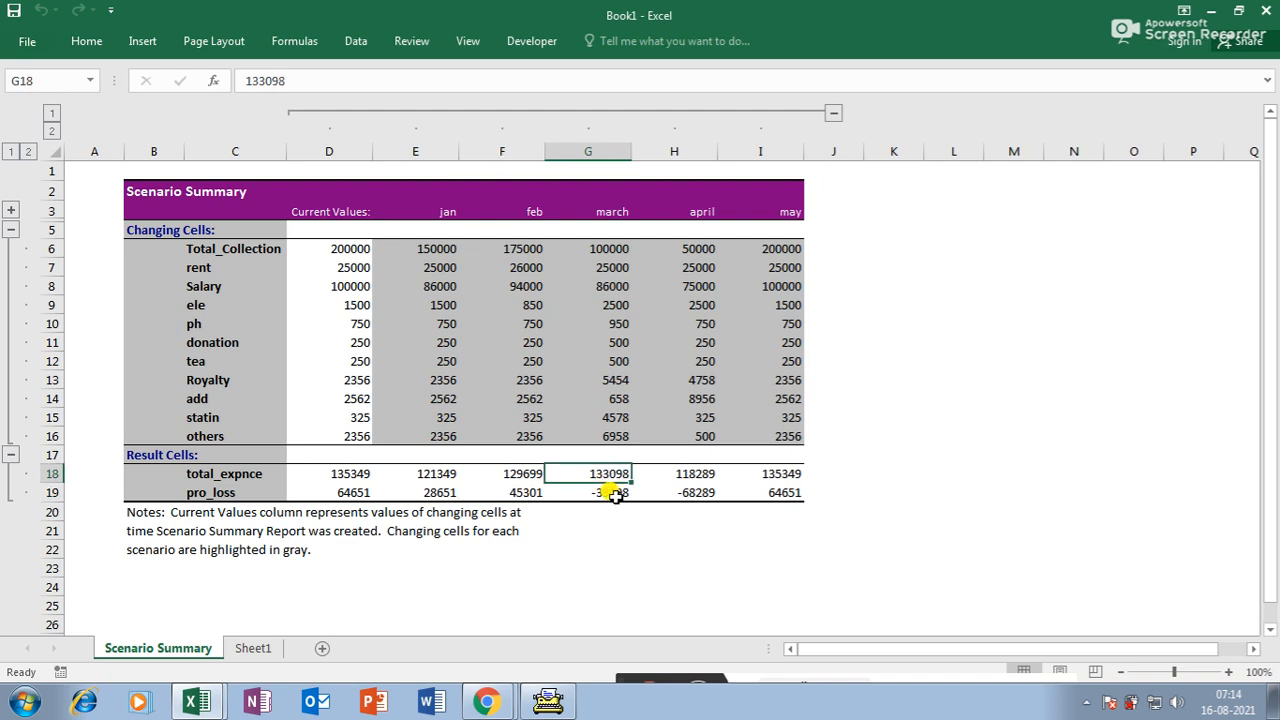
click(613, 494)
click(700, 474)
click(705, 495)
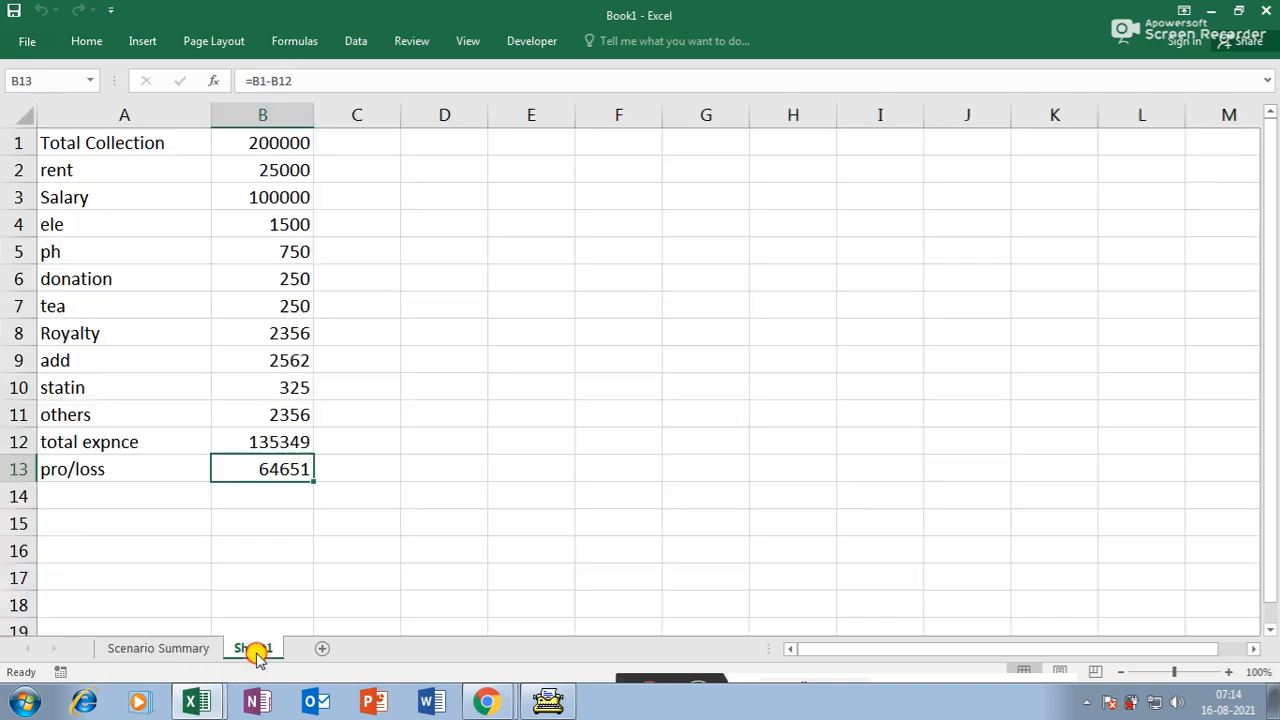
- Create a second scenario summary report from Sheet1 with Total Collection B1 and total expense B12 as the result cells
click(252, 650)
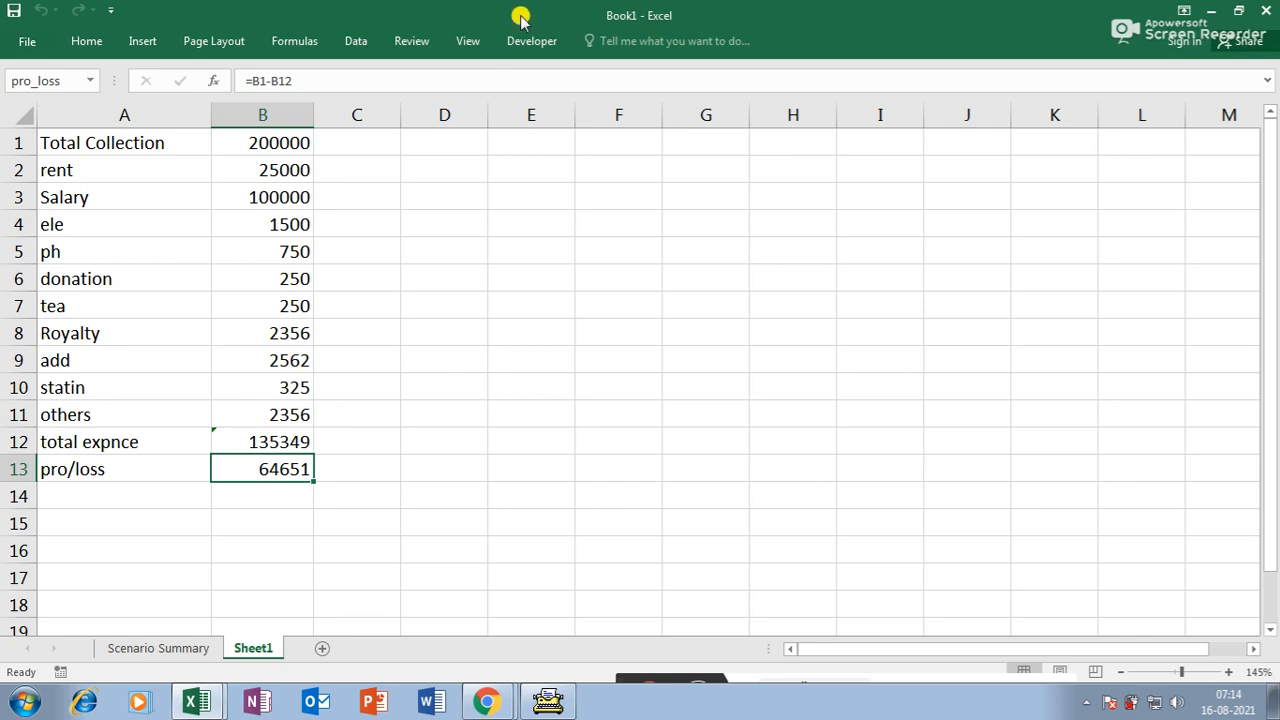
click(356, 41)
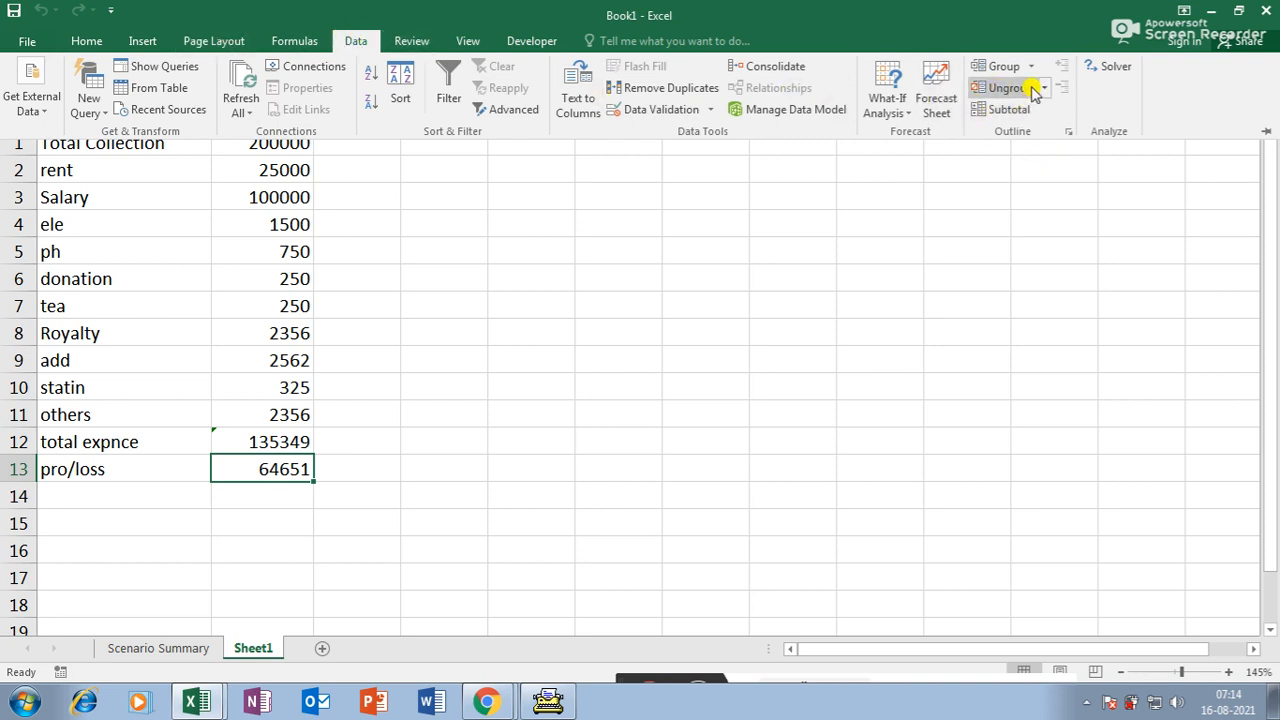
click(900, 108)
click(930, 136)
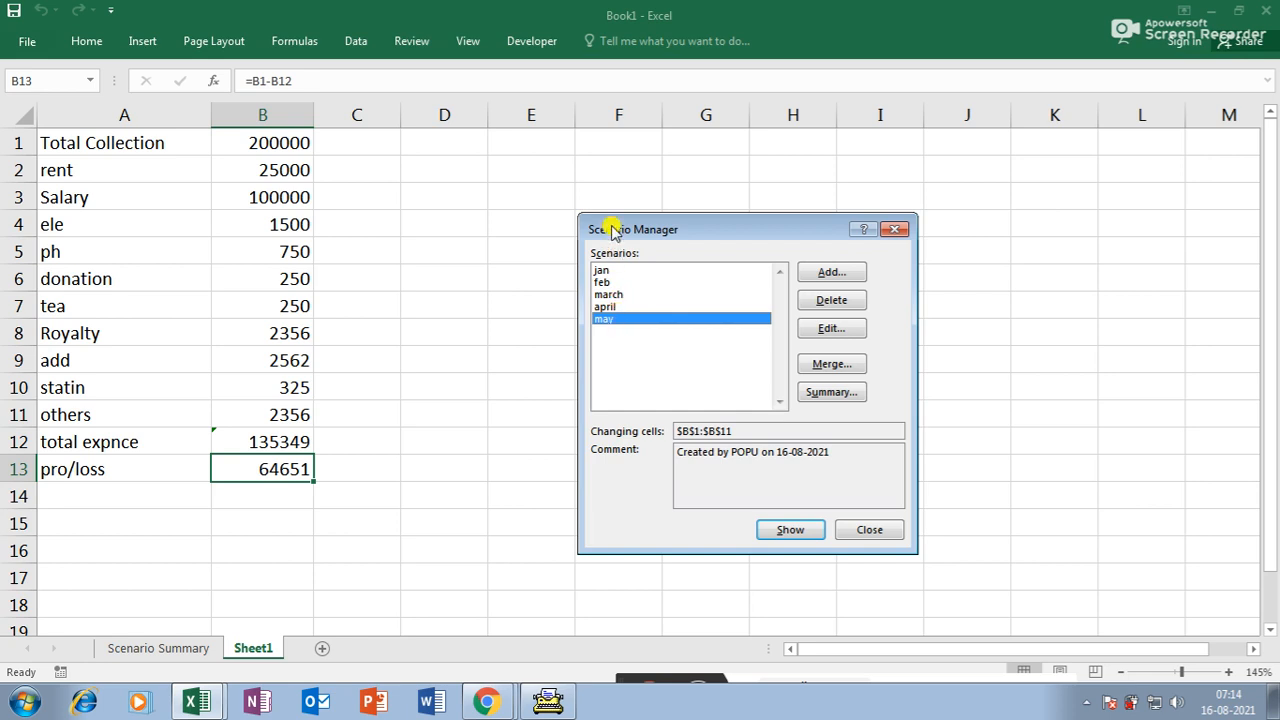
click(840, 393)
click(703, 416)
key(BackSpace)
key(BackSpace)
key(BackSpace)
key(BackSpace)
key(BackSpace)
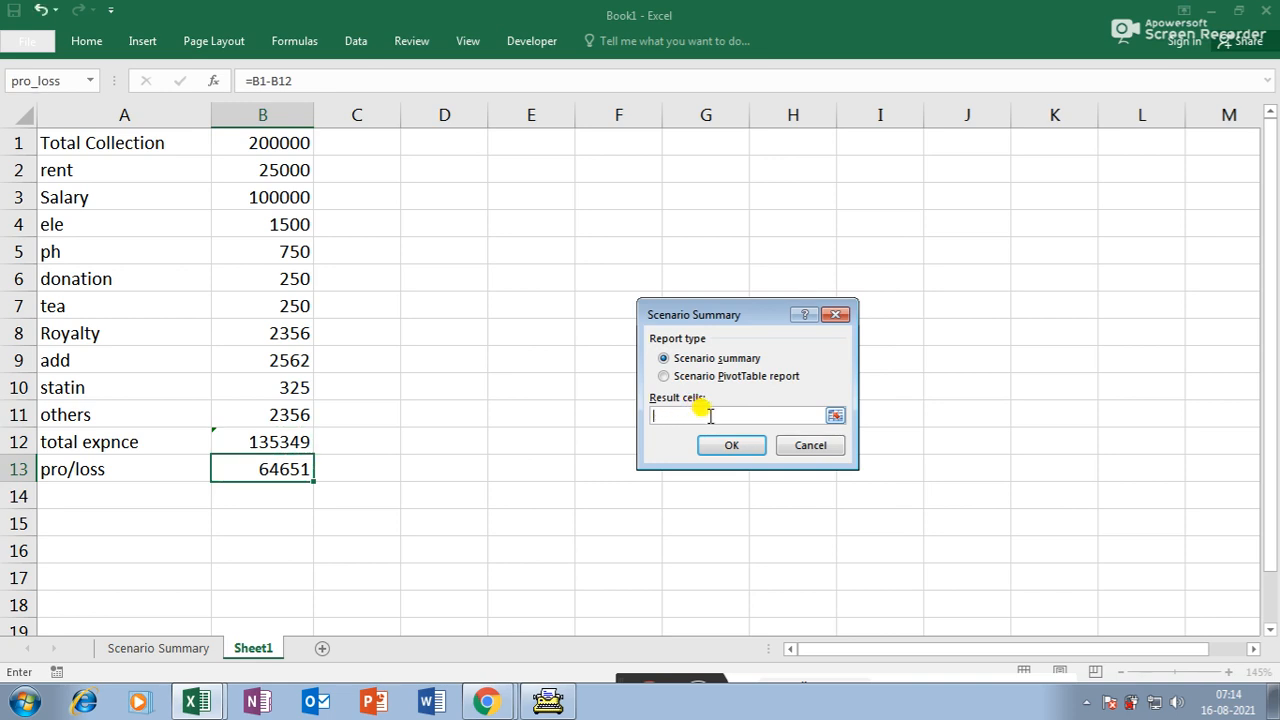
click(285, 134)
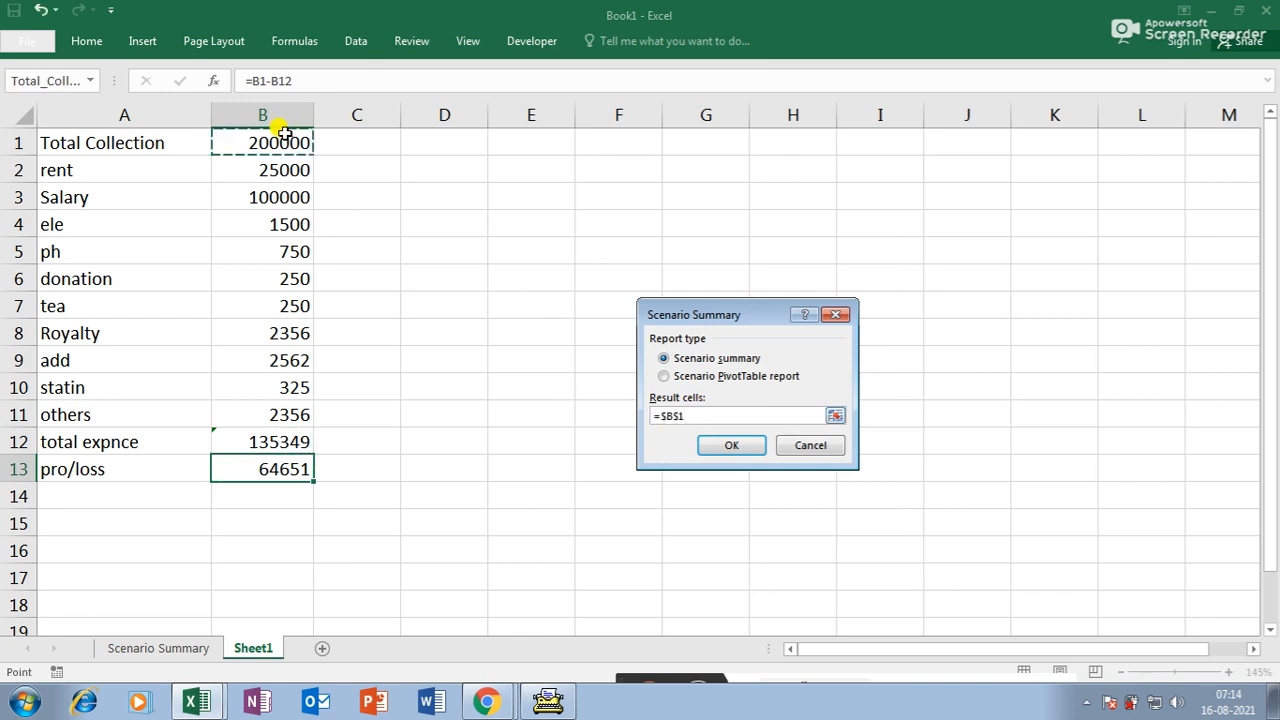
text(,)
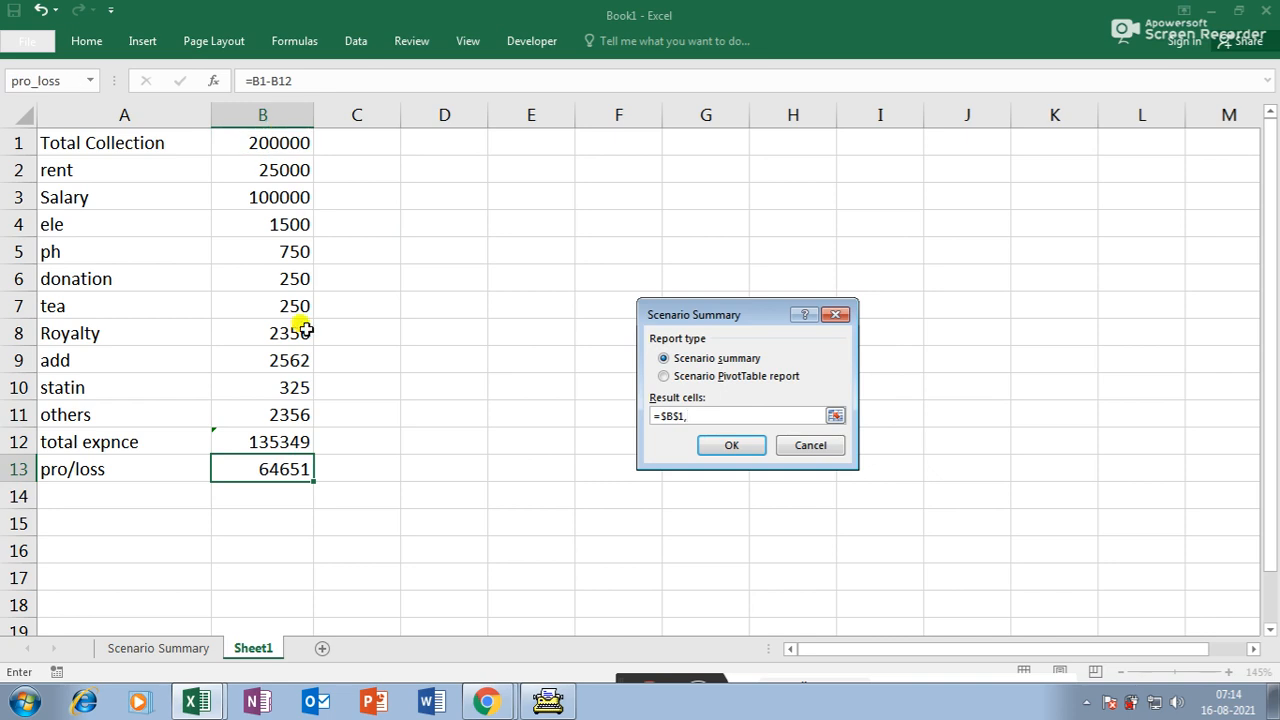
click(262, 441)
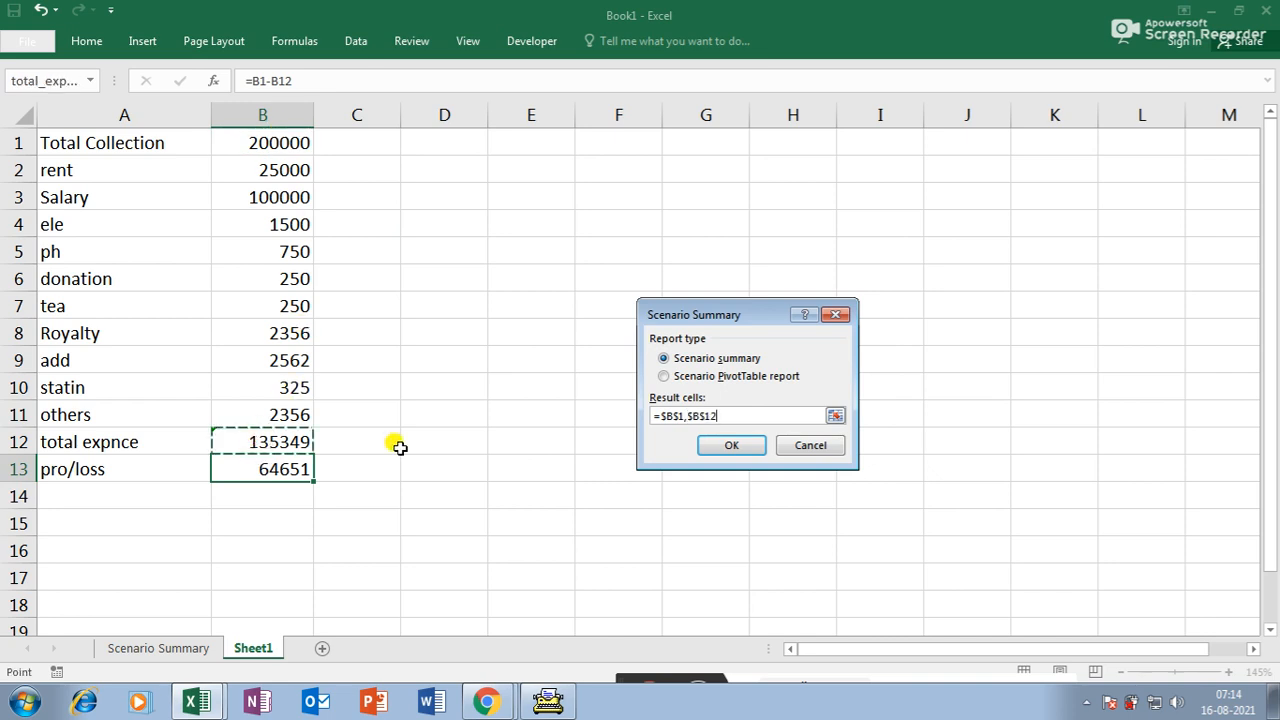
click(750, 452)
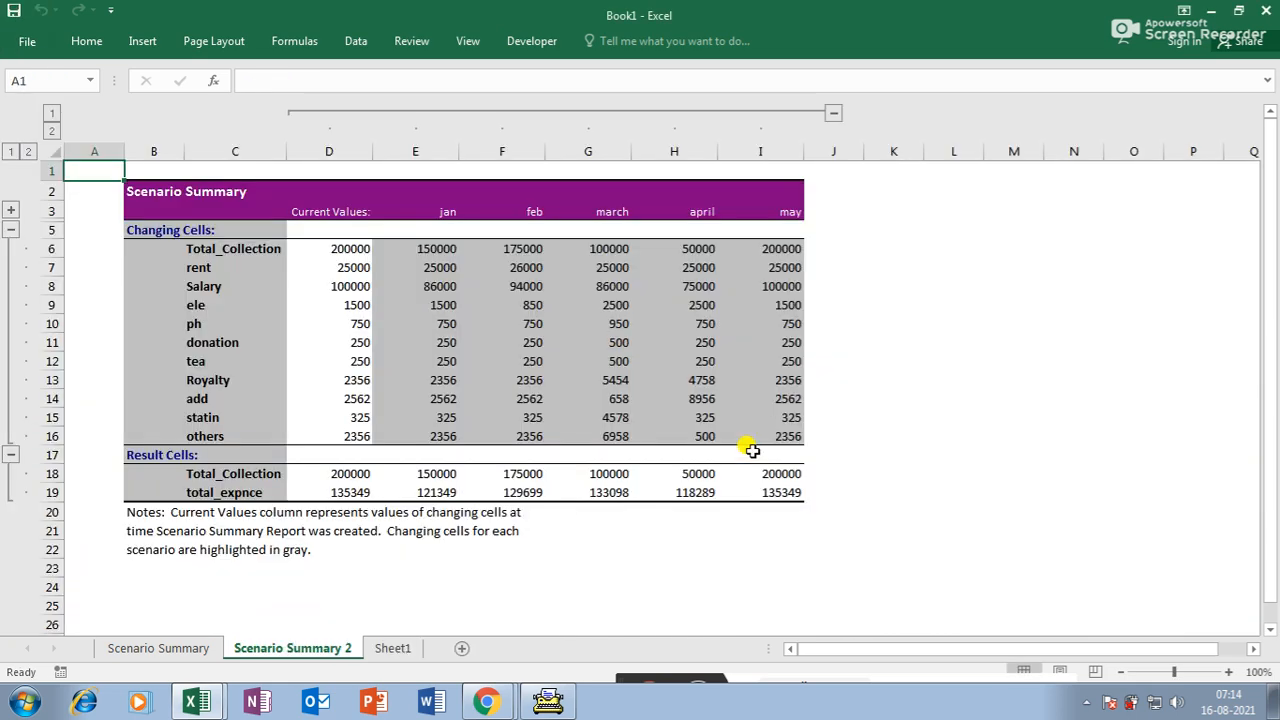
- Compare the Total_Collection and total_expnce results for the current values and each month in the second summary report
click(348, 474)
click(358, 494)
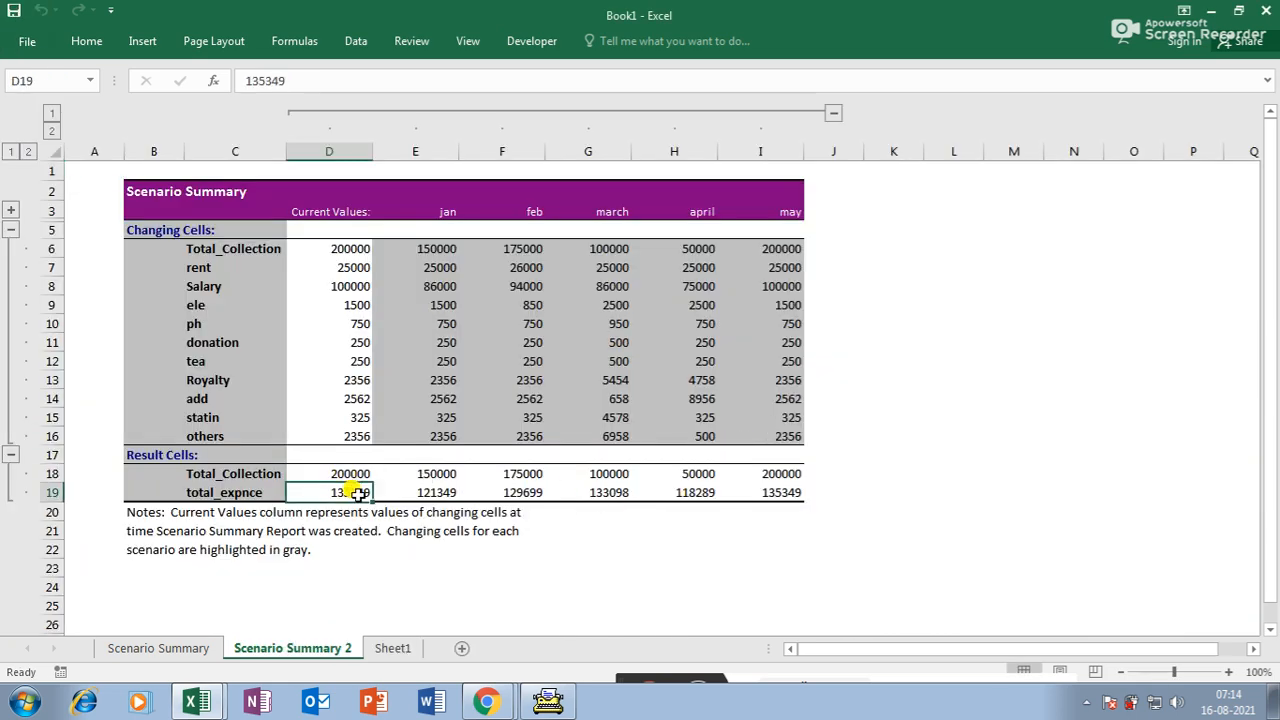
click(440, 476)
click(436, 490)
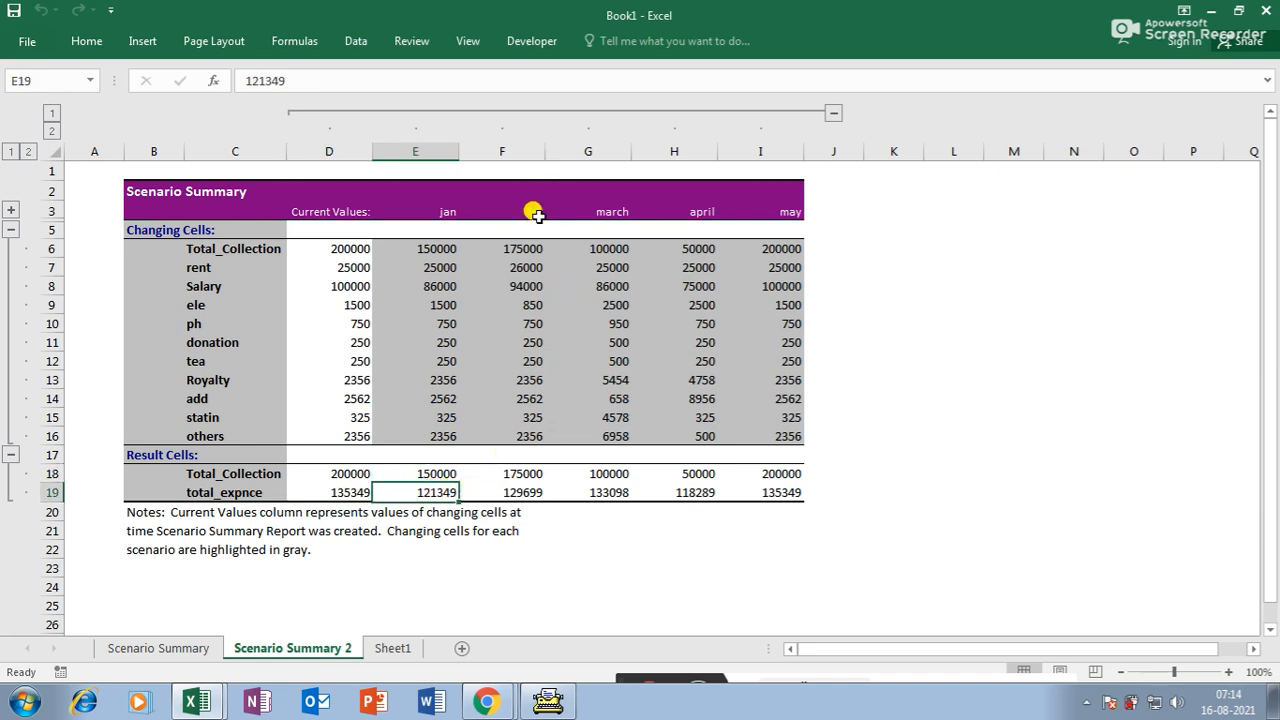
click(528, 476)
click(527, 492)
click(604, 474)
click(604, 490)
click(698, 476)
click(697, 491)
click(766, 475)
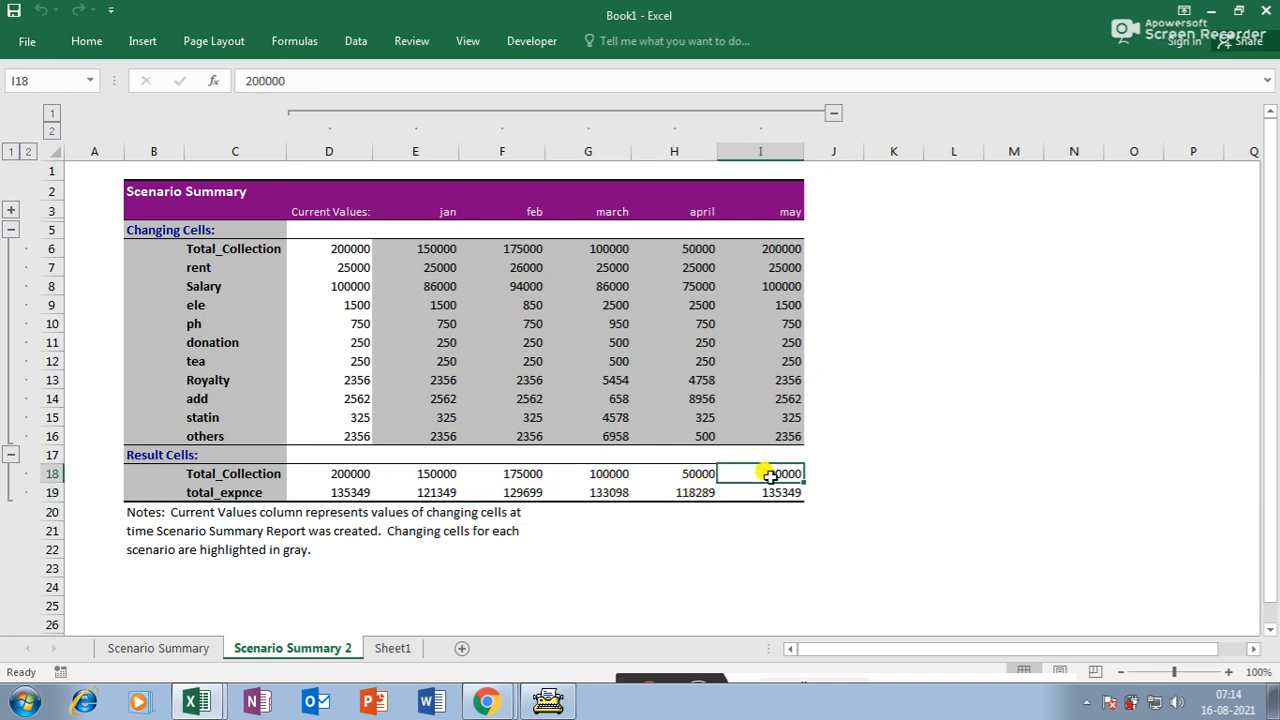
click(779, 492)
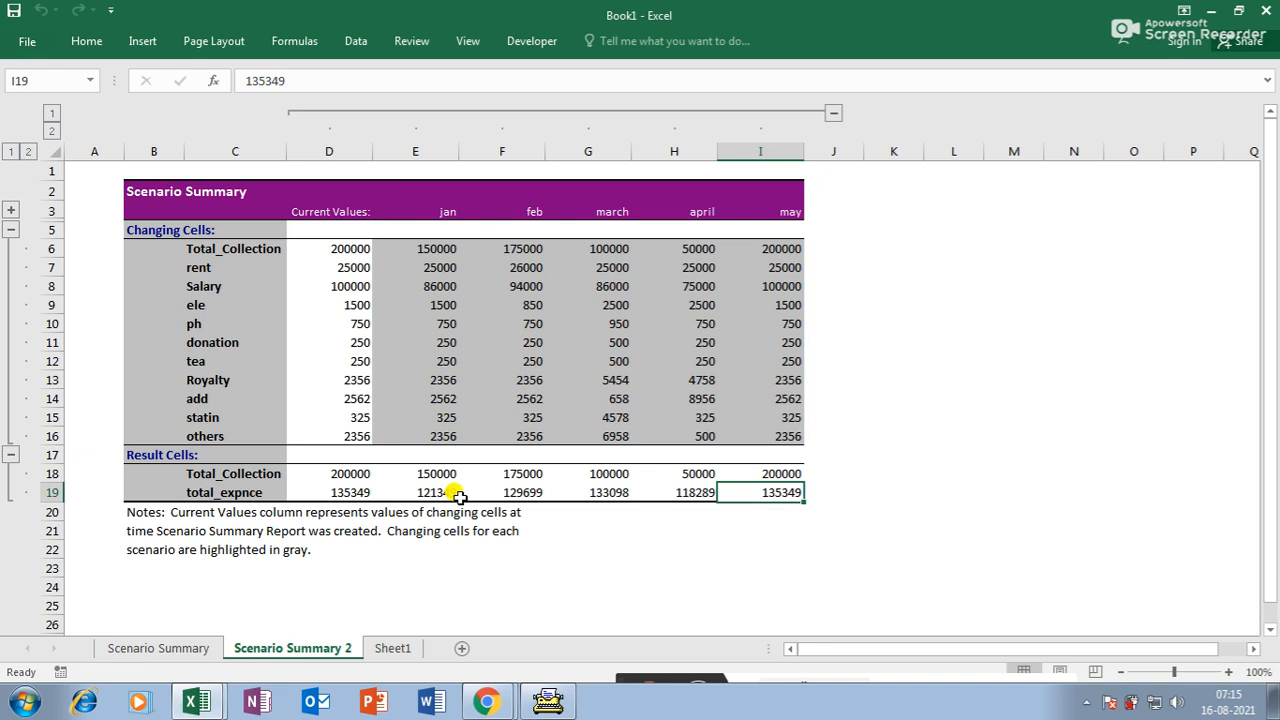
- Review the labels in A1:A13 and values in B1:B13 on Sheet1, and look at the defined-name commands
click(392, 648)
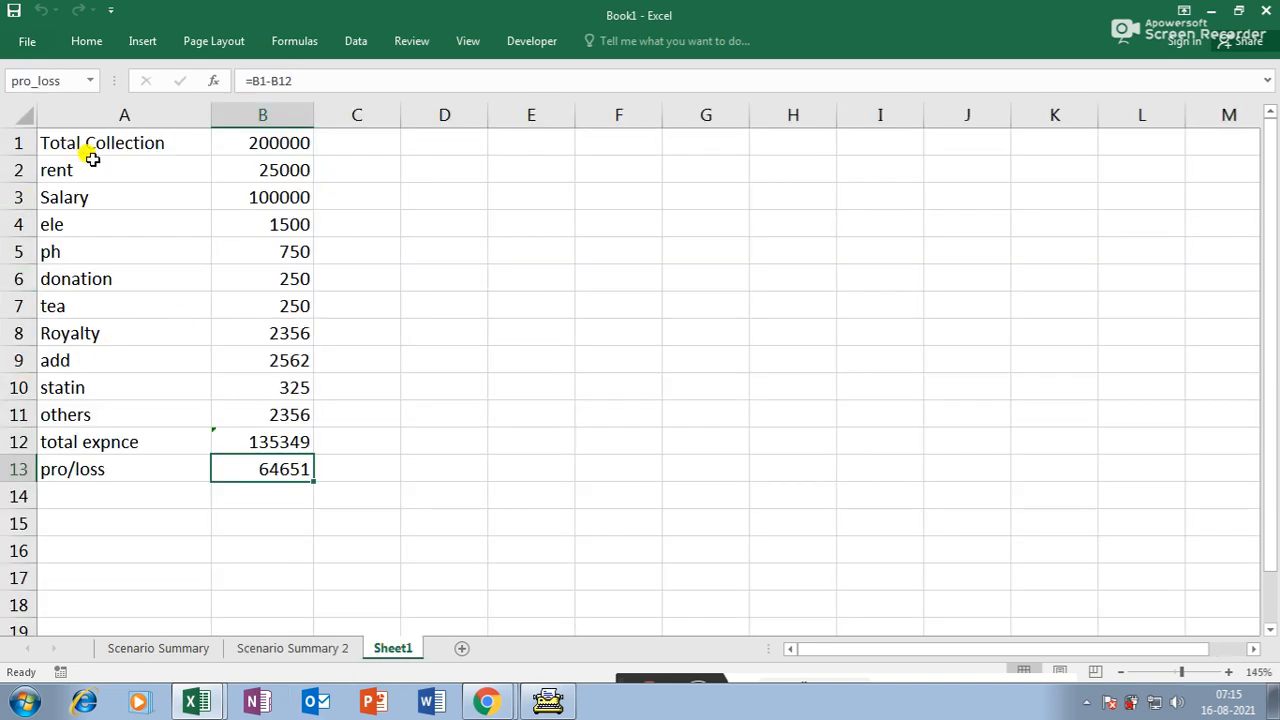
drag(133, 142, 115, 471)
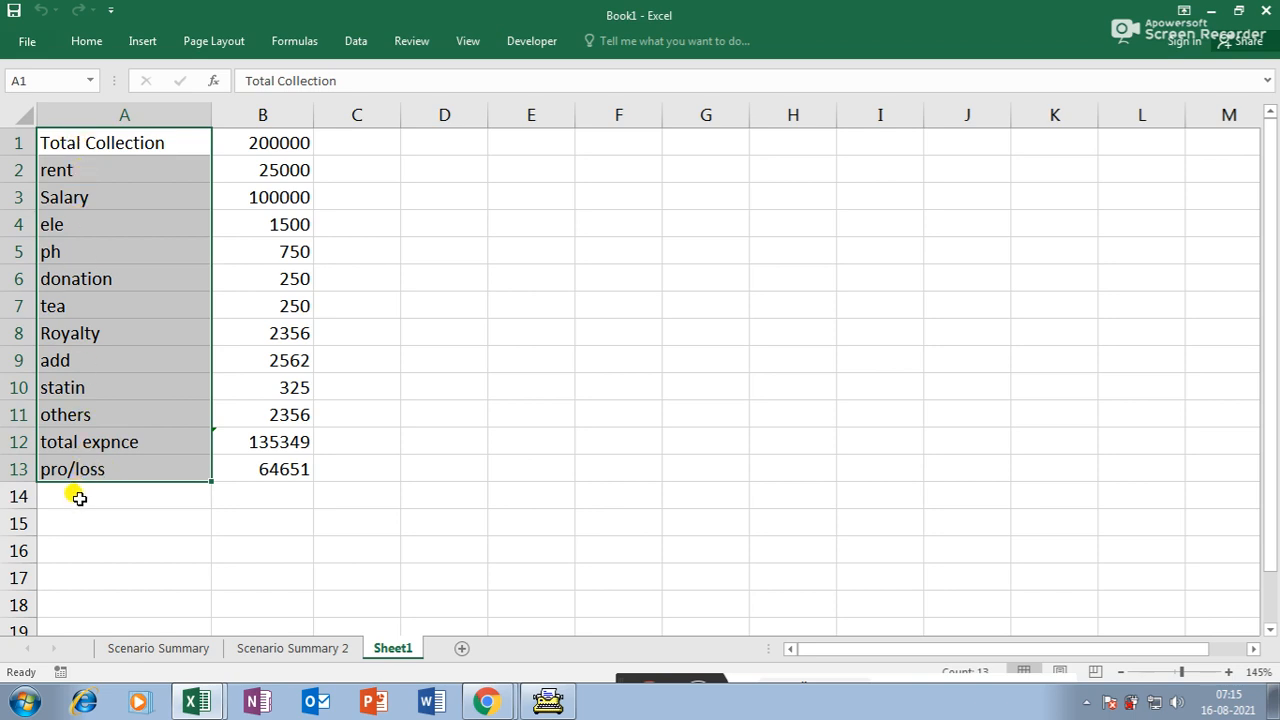
drag(287, 146, 267, 460)
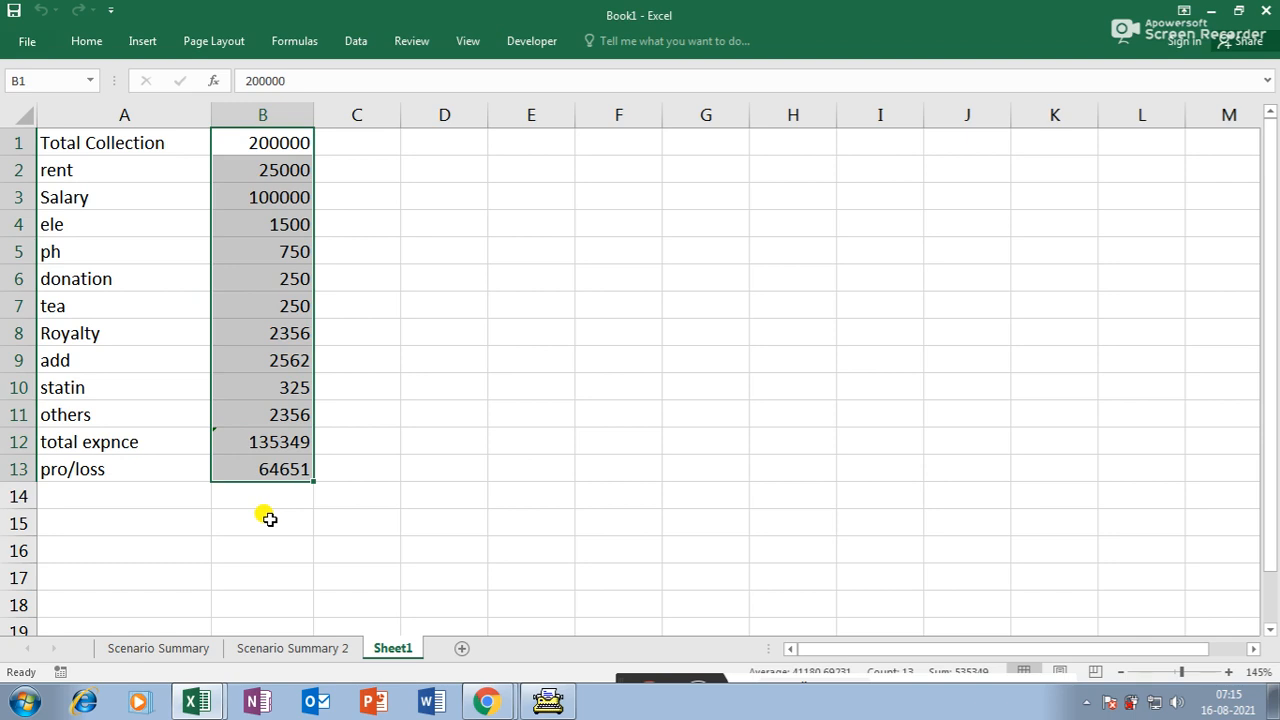
click(186, 350)
drag(116, 140, 268, 456)
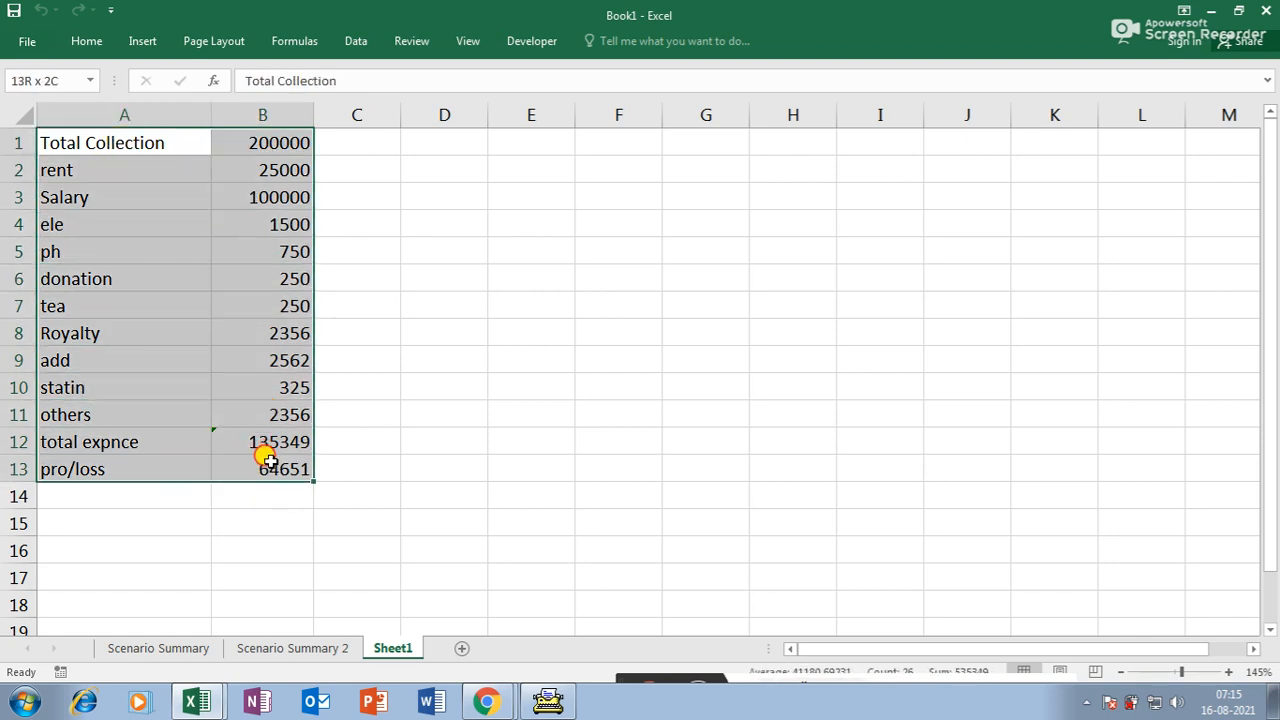
click(290, 41)
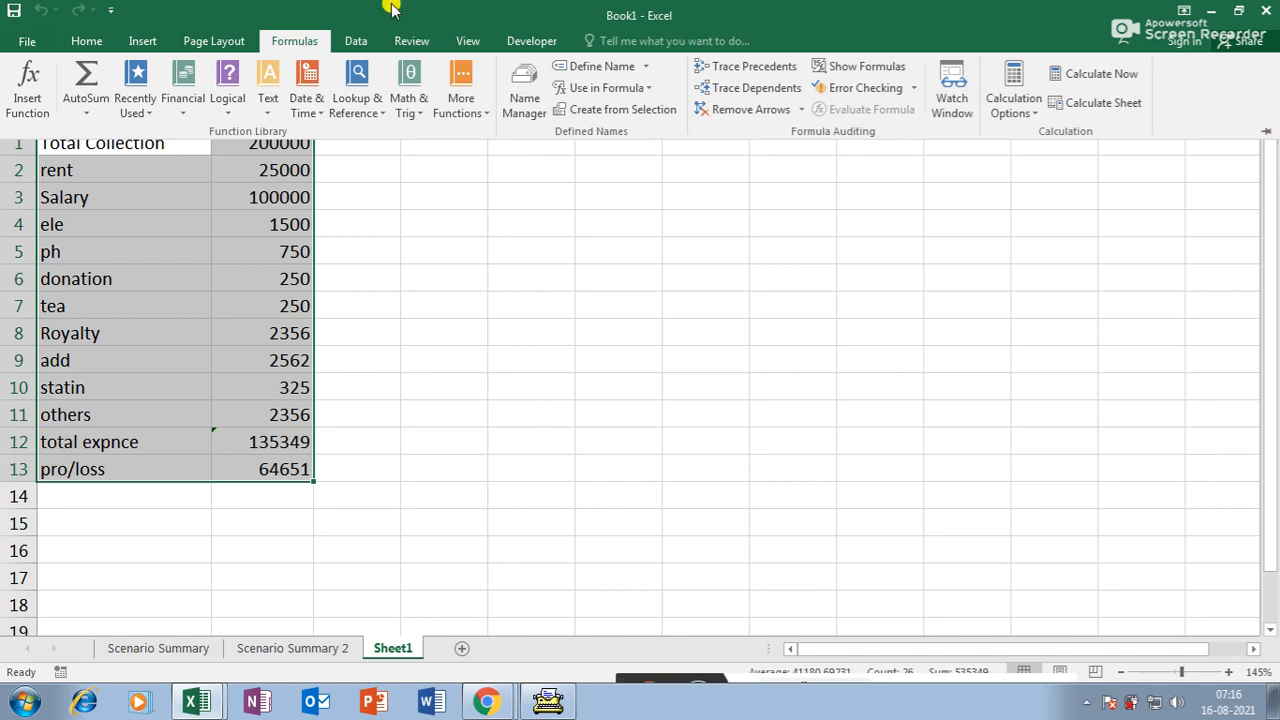
key(ctrl+F1)
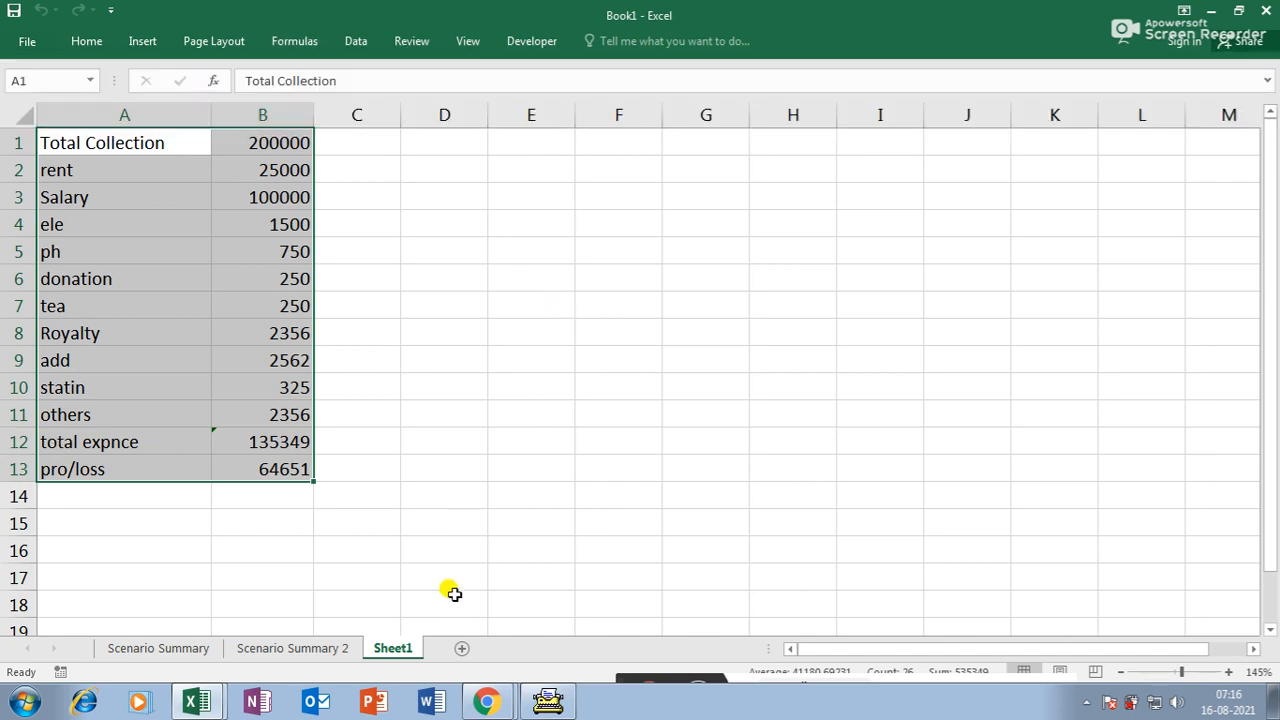
- Add a new worksheet with widened columns A and B, and enter the letters A and B in A1:A2
click(463, 650)
drag(83, 110, 340, 110)
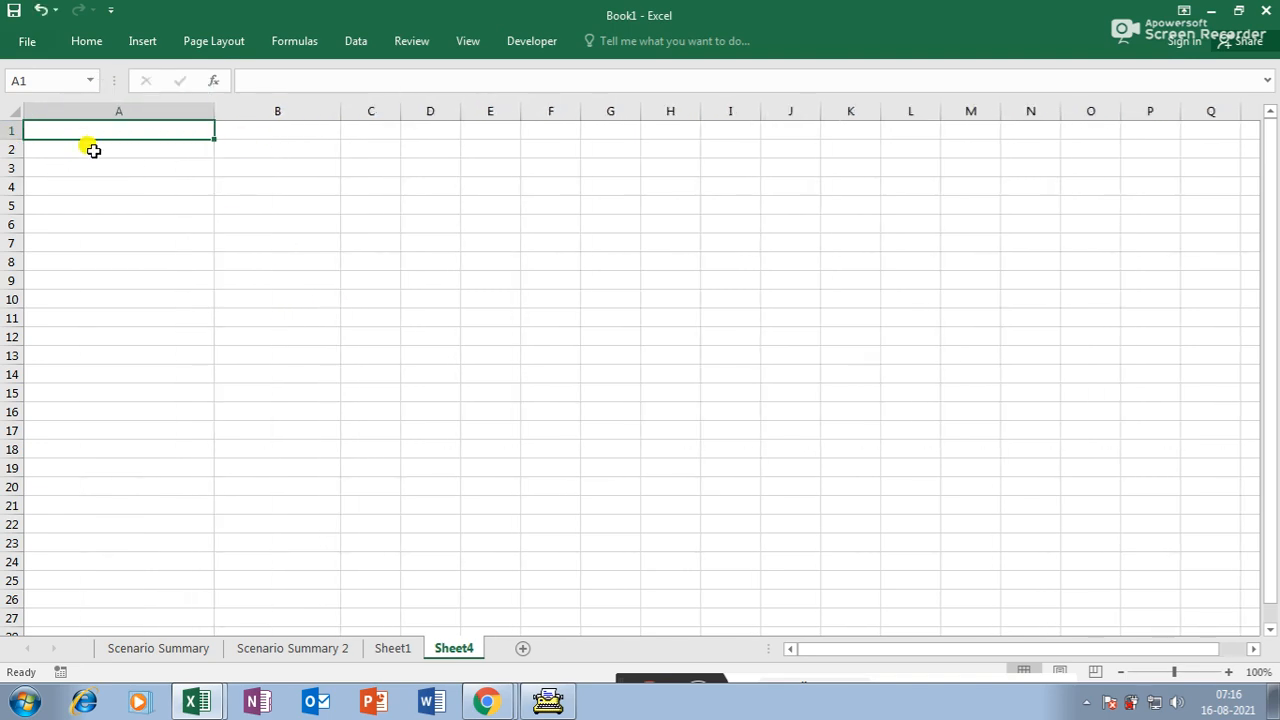
text(a)
text(A)
key(Return)
text(B)
key(Return)
- Try to extend the letter series from A1:A2 down to row 19 with a fill, and undo it
click(121, 130)
drag(163, 126, 200, 455)
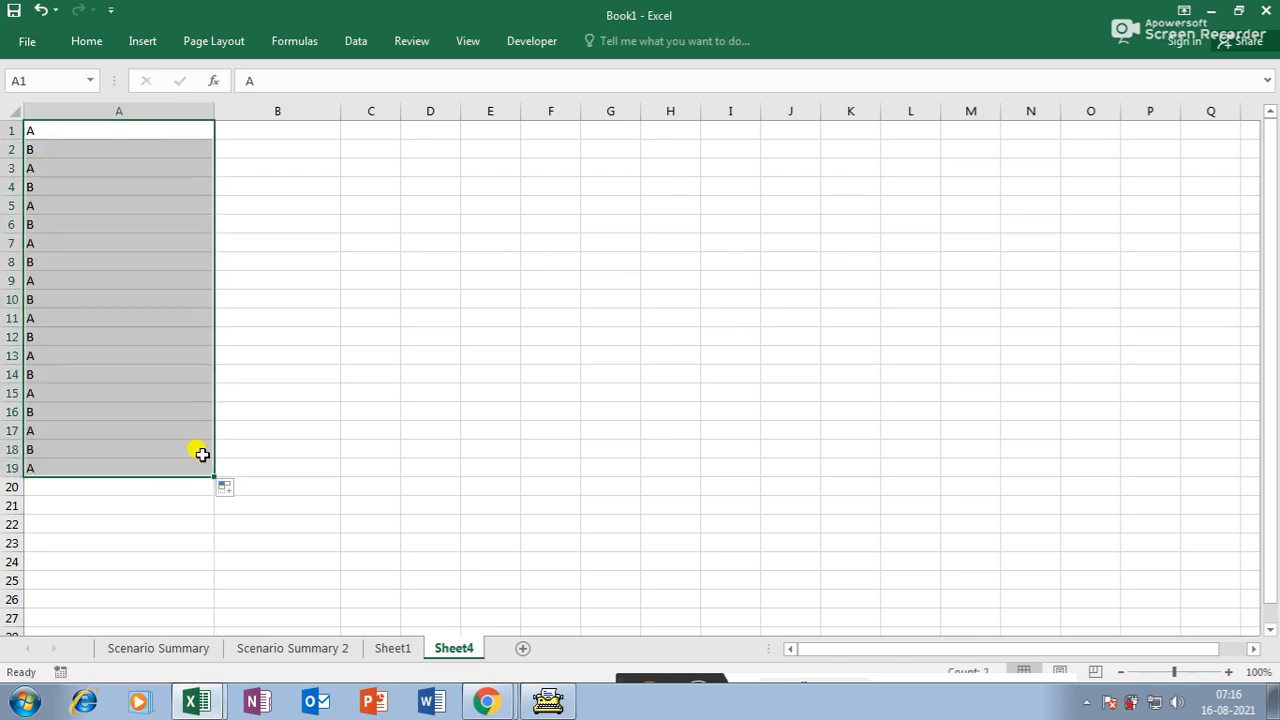
key(ctrl+z)
click(188, 311)
- Enter the letters C to O one per cell in A3:A15
click(100, 165)
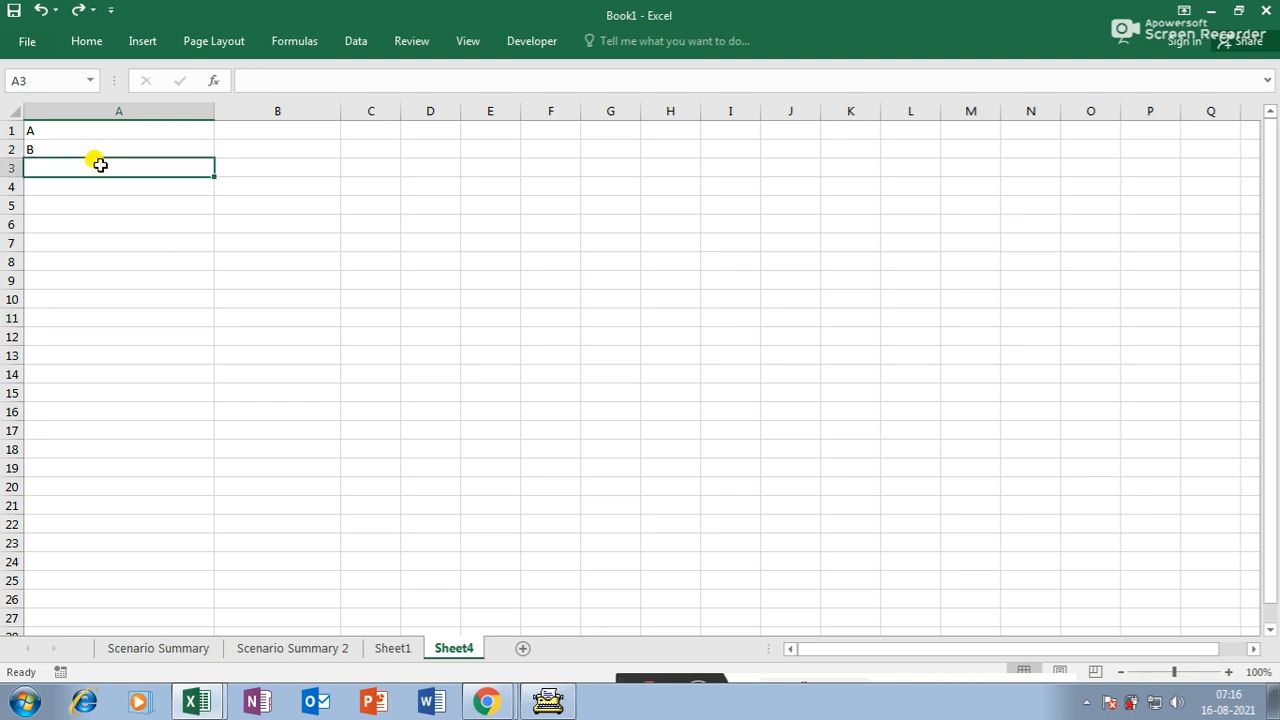
text(C)
key(Return)
text(D)
key(Return)
text(E)
key(Return)
text(F)
key(Return)
text(G)
key(Return)
text(H)
key(Return)
text(I)
key(Return)
text(J)
key(Return)
text(K)
key(Return)
text(L)
key(Return)
text(M)
key(Return)
text(N)
key(Return)
text(O)
key(Return)
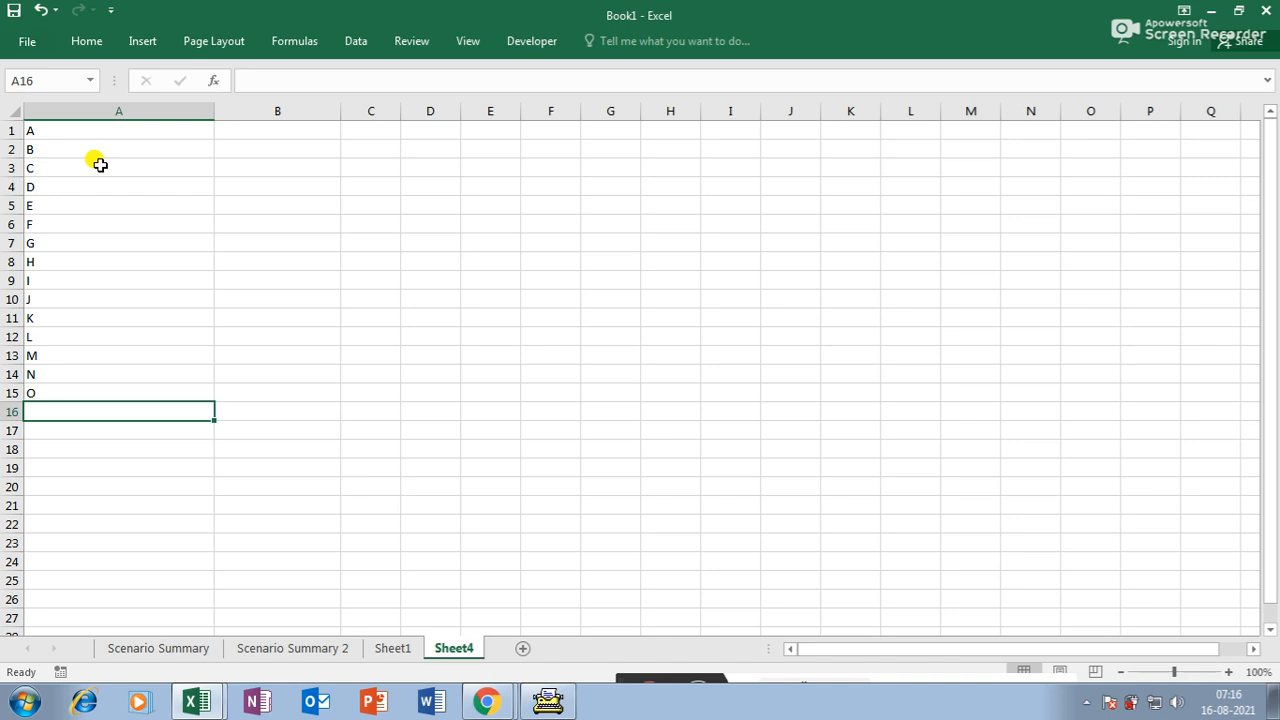
- Narrow column A to fit its single letters
drag(154, 125, 120, 376)
drag(210, 104, 60, 105)
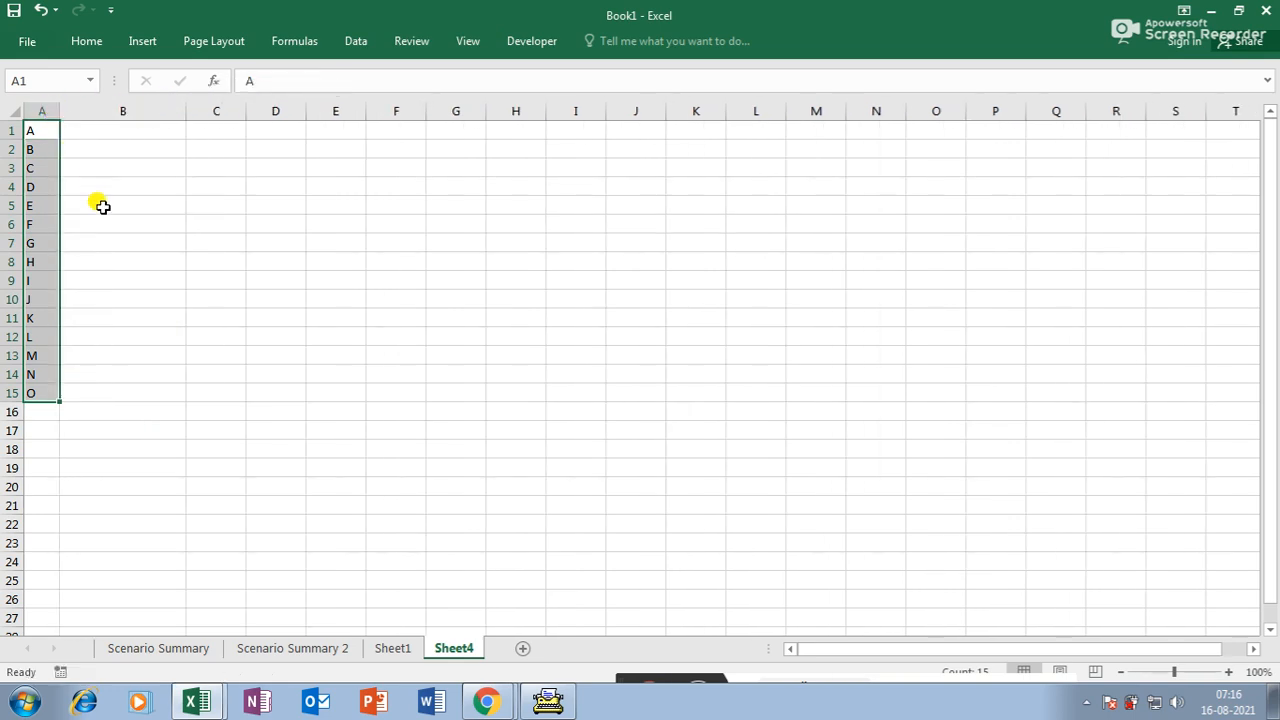
ctrl+scroll(100, 206, up, 5)
click(170, 305)
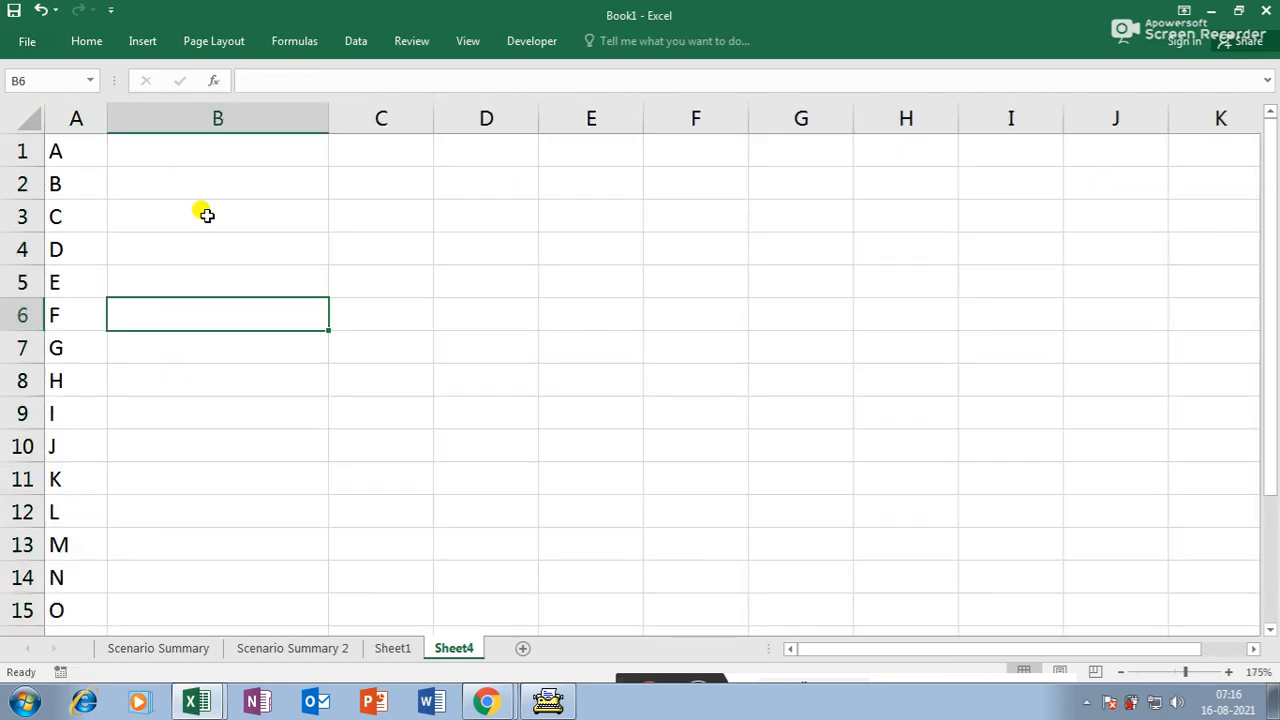
- Enter the values 245, 0, 3652, 1452 and 2142 in cells B1:B5 beside the letters A to E
click(220, 152)
text(245)
key(Return)
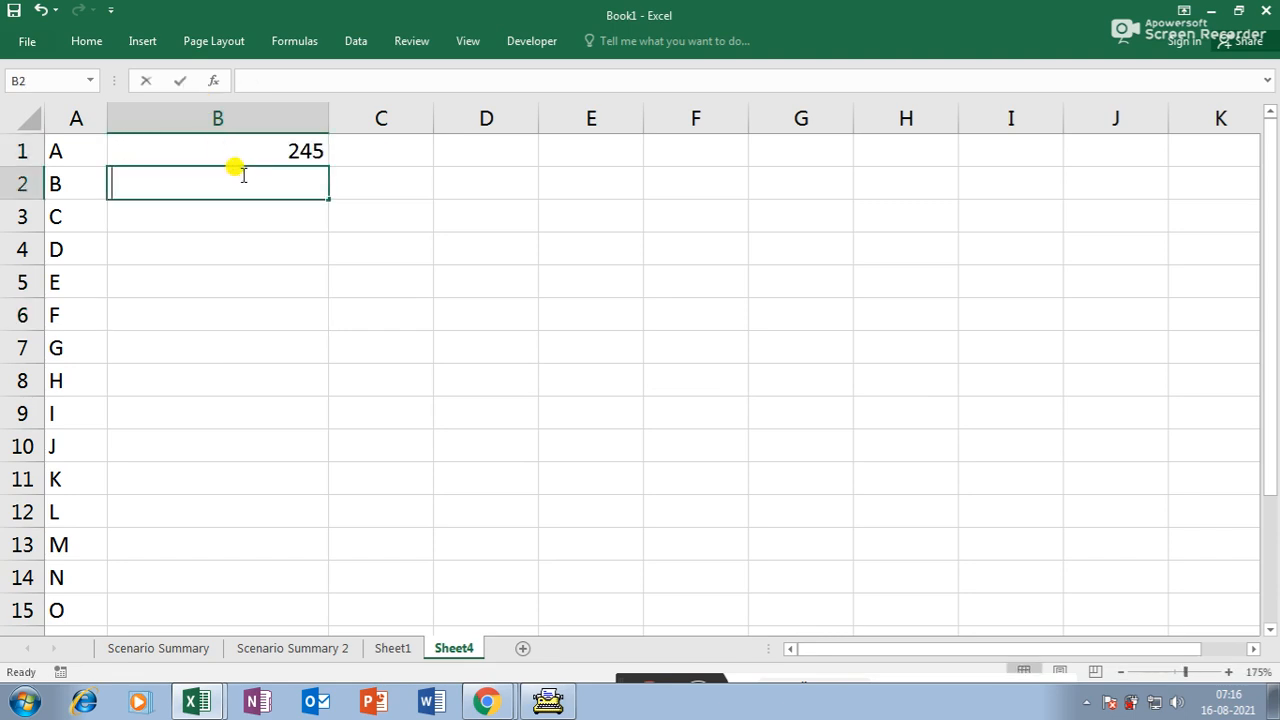
text(0)
key(Return)
text(3652)
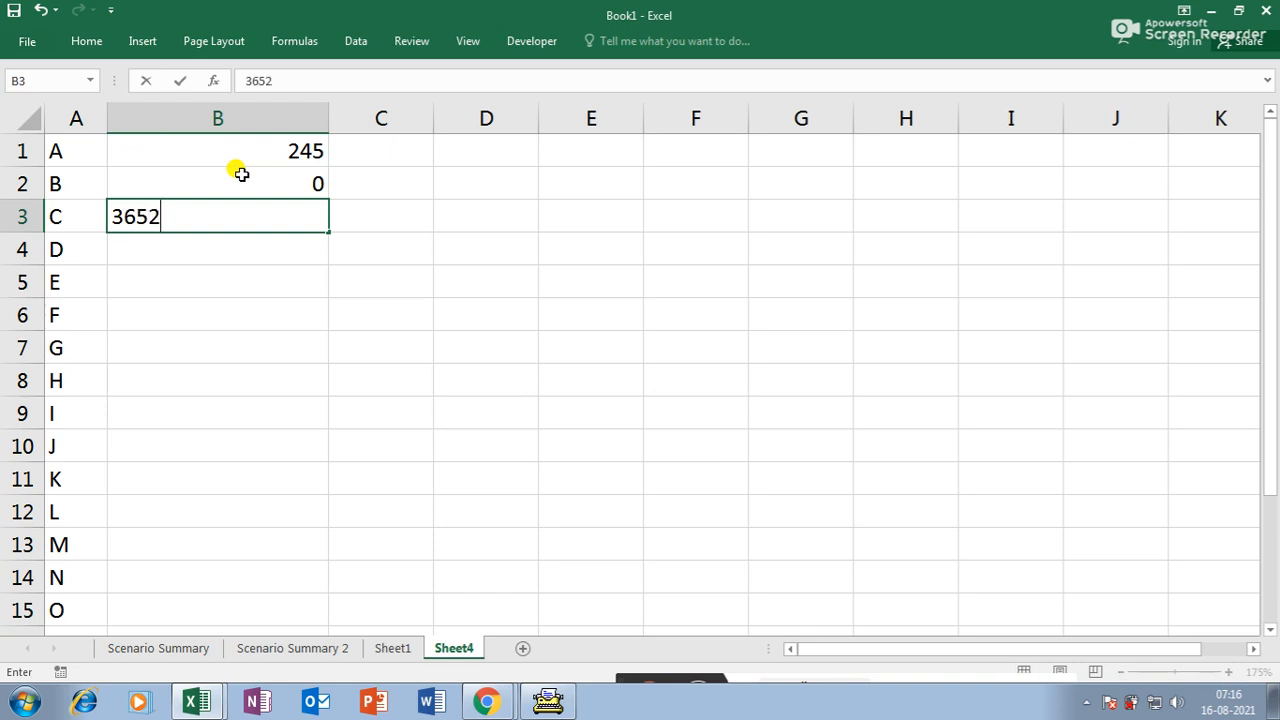
key(Return)
text(1452)
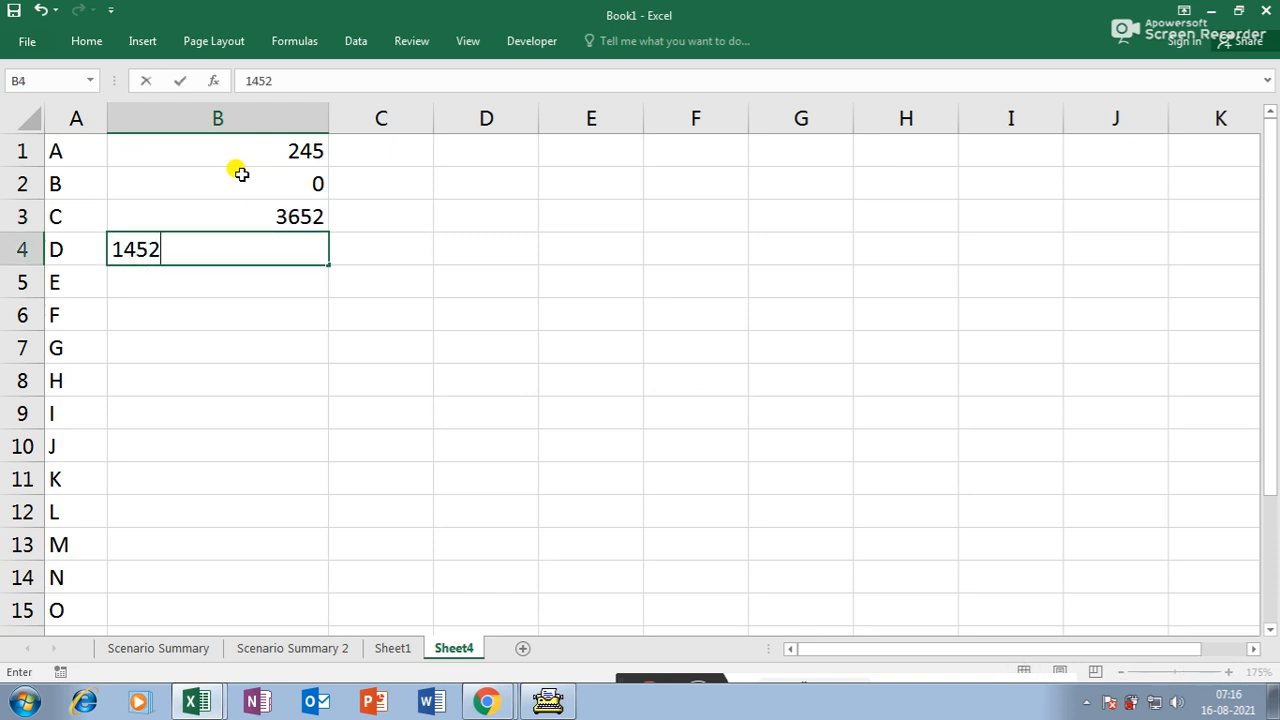
key(Return)
text(2142)
key(Return)
- Fill cells B6:B15 with the values 0, 2, 0, 2, 0, 2, 2, 5, 5 and 8
text(0)
key(Return)
text(2)
key(Return)
text(0)
key(Return)
text(2)
key(Return)
text(0)
key(Return)
text(2)
key(Return)
text(2)
key(Return)
text(5)
key(Return)
text(5)
key(Return)
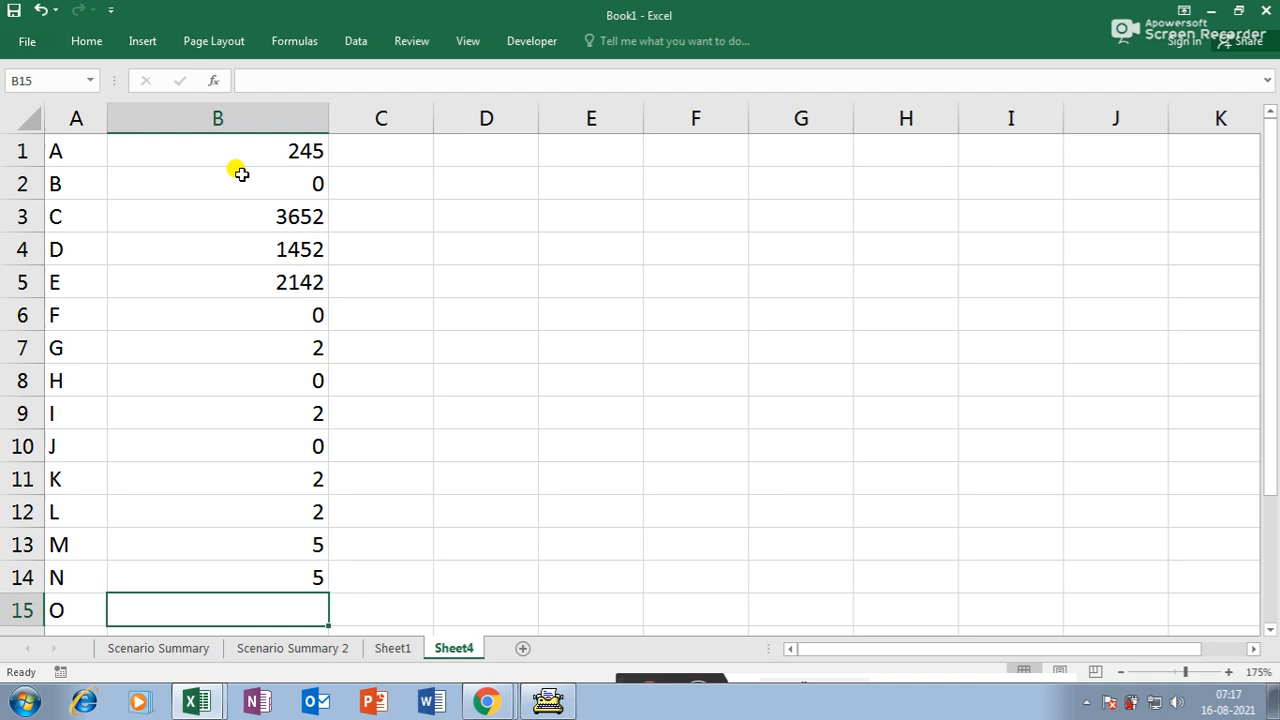
text(8)
key(Return)
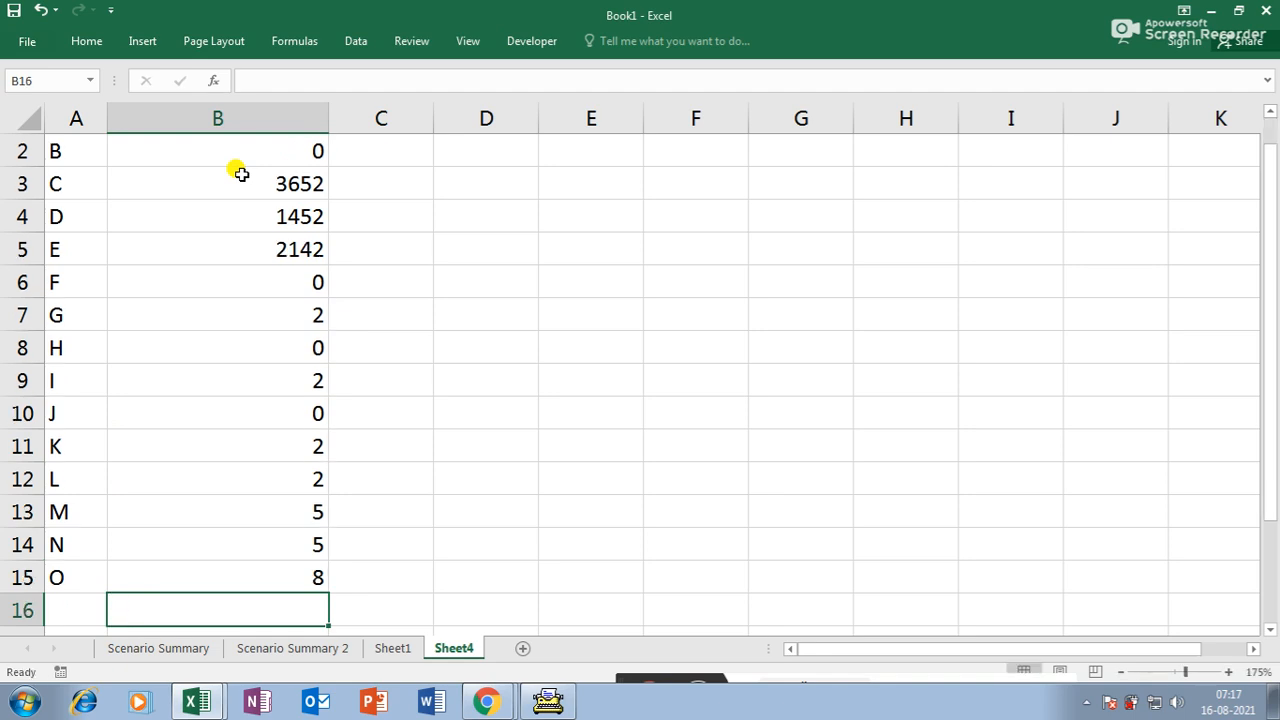
- Total the values of B1:B15 in cell B16 with a SUM formula
key(alt+equal)
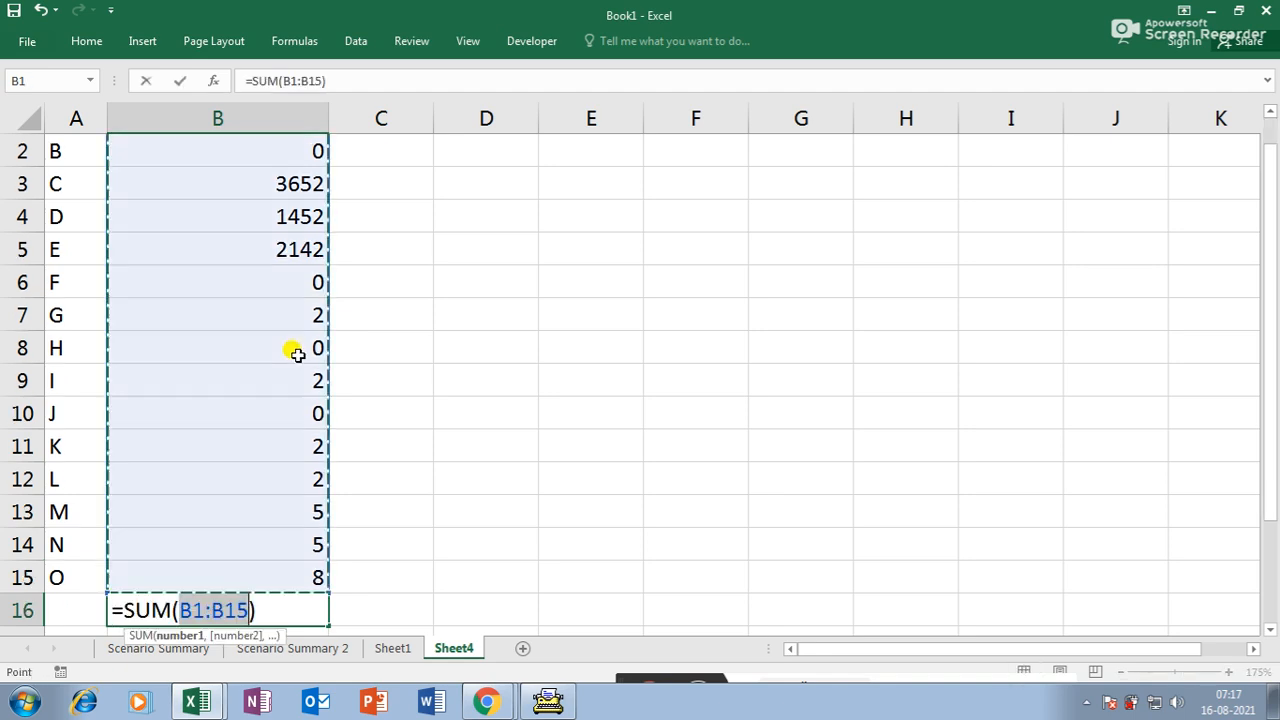
key(Return)
scroll(337, 323, up, 1)
scroll(337, 326, down, 5)
scroll(345, 345, up, 5)
scroll(350, 367, down, 5)
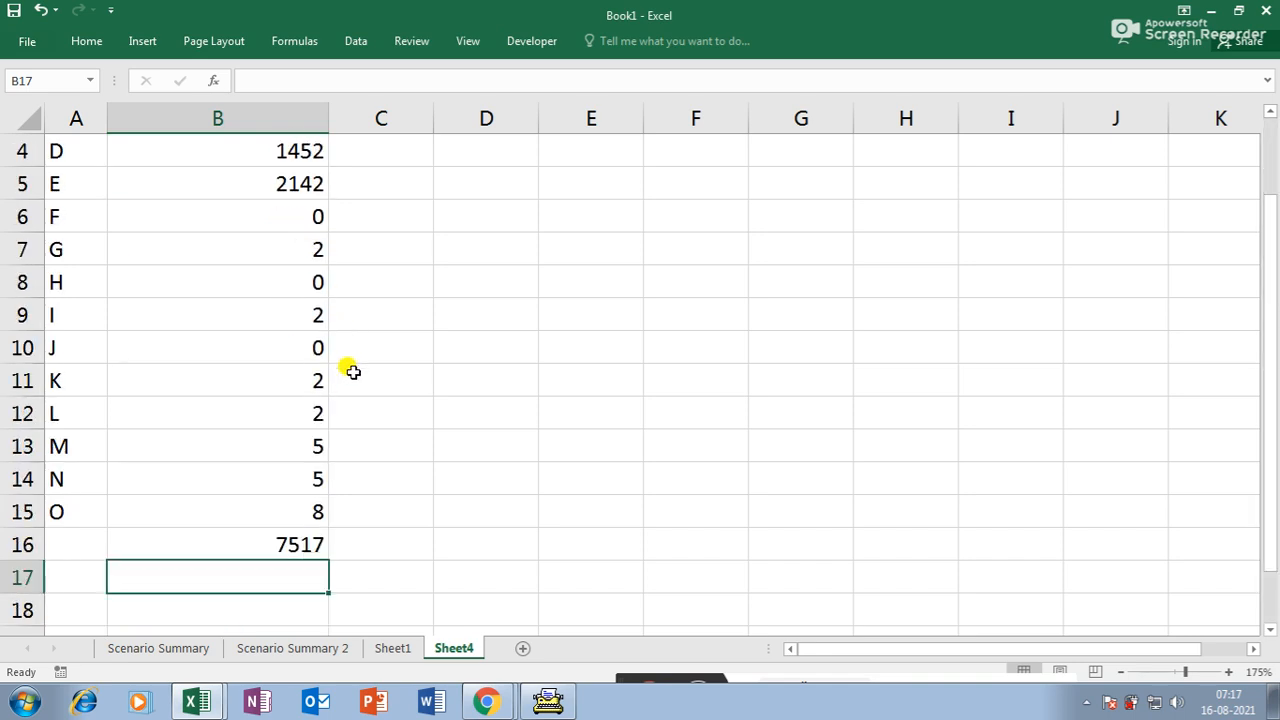
scroll(350, 369, up, 4)
scroll(353, 371, up, 1)
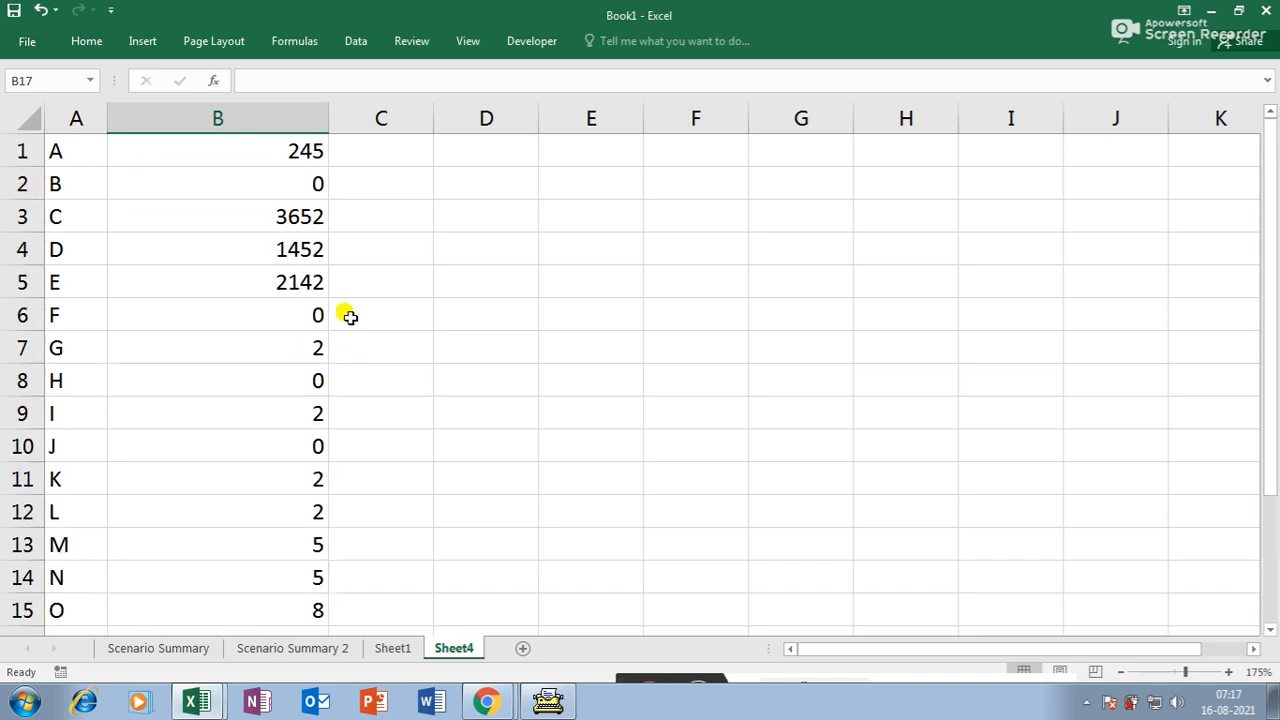
- Narrow column B to fit its values more closely
drag(329, 116, 240, 122)
click(290, 282)
scroll(340, 320, down, 4)
scroll(343, 323, up, 4)
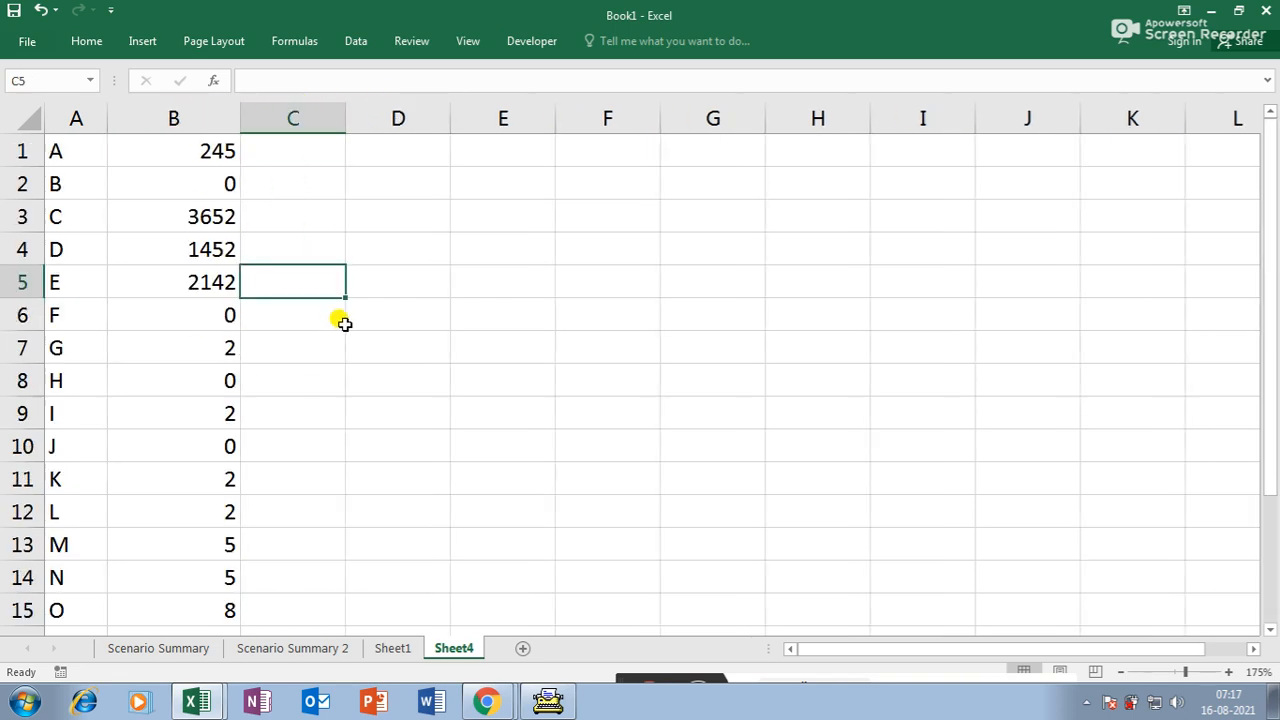
- Label cell A16 as Total Qty and widen column A to fit the label
drag(63, 151, 212, 533)
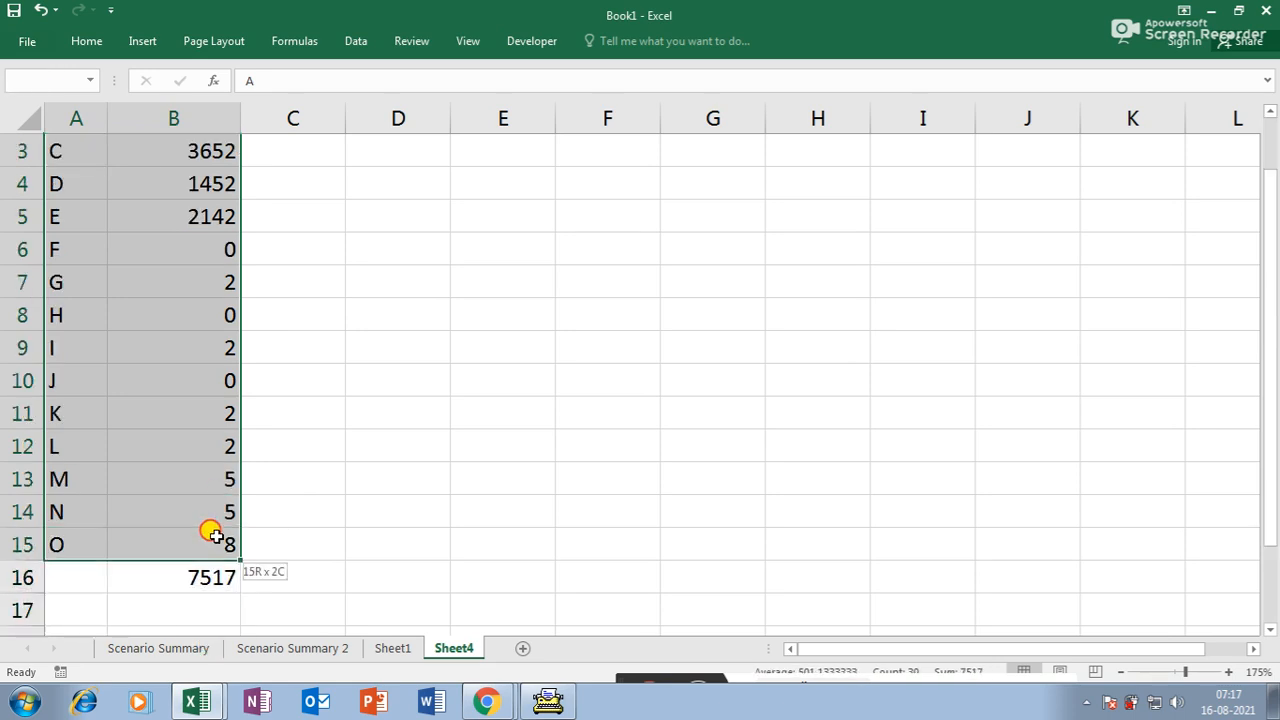
click(94, 574)
drag(107, 118, 182, 118)
text(tal Q)
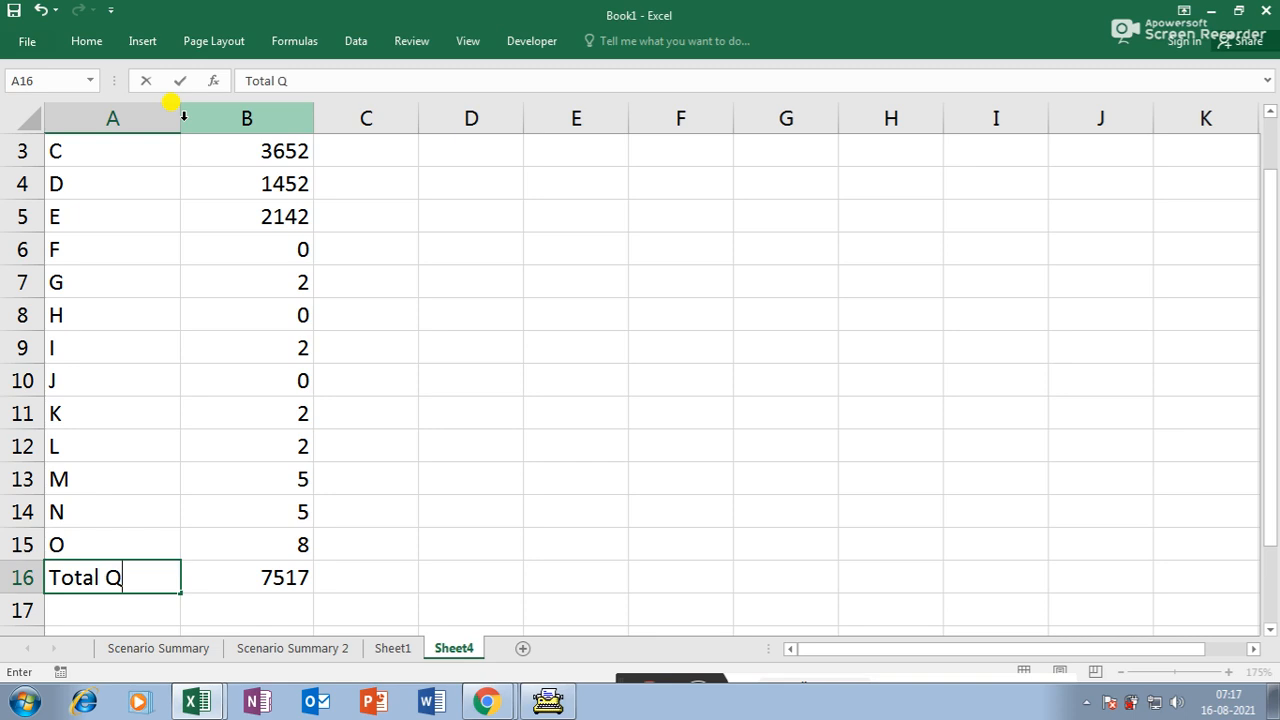
click(426, 404)
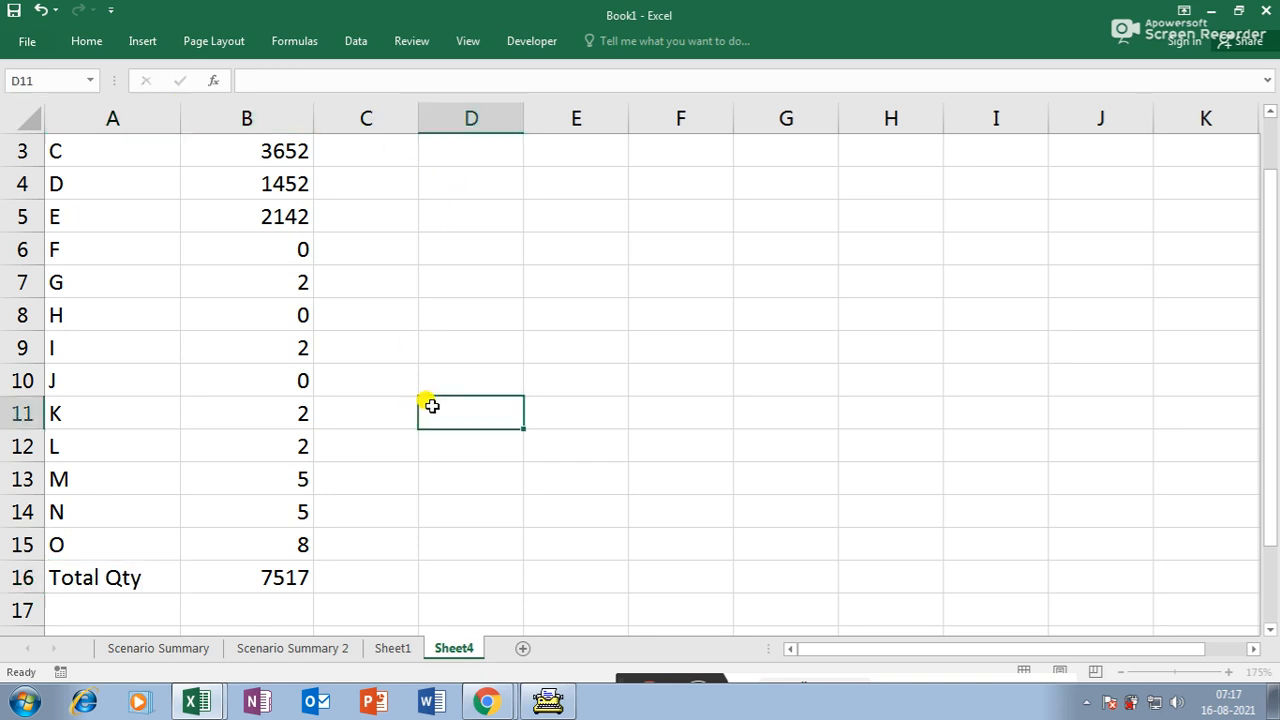
- Center the letters A to O in cells A1:A15
scroll(349, 286, up, 1)
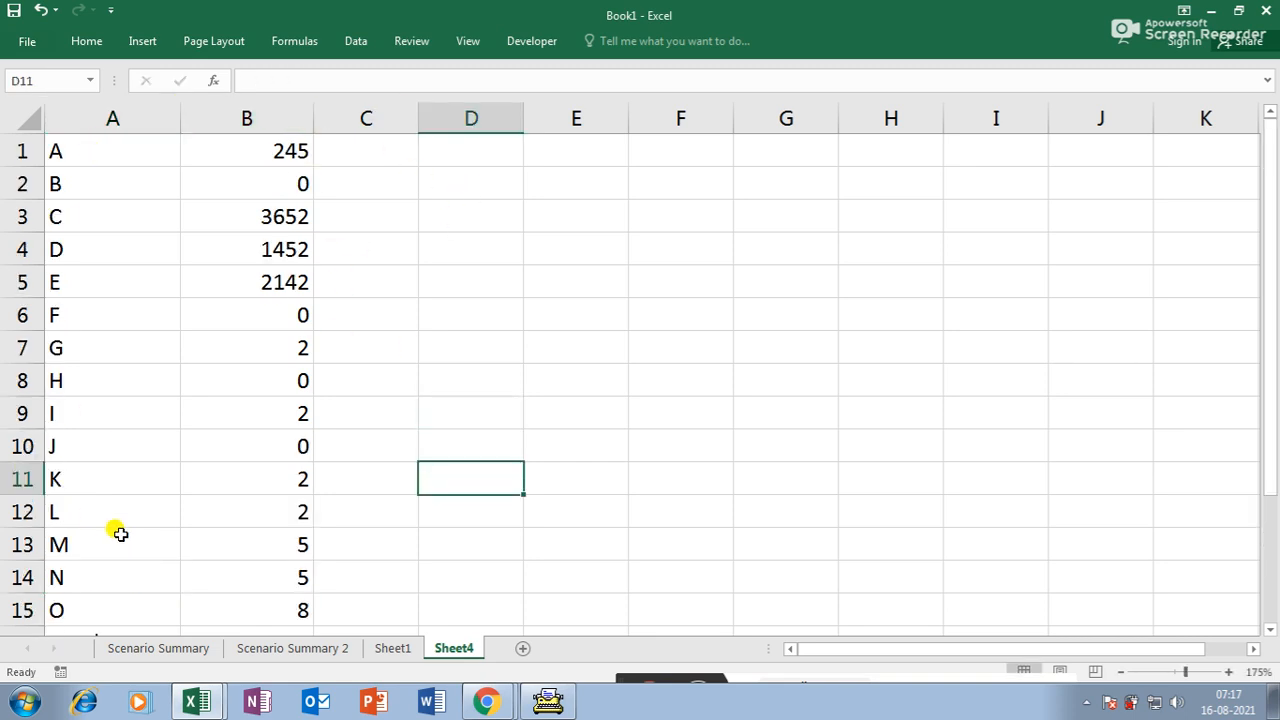
scroll(116, 528, down, 3)
scroll(123, 342, up, 1)
drag(100, 413, 86, 10)
click(86, 41)
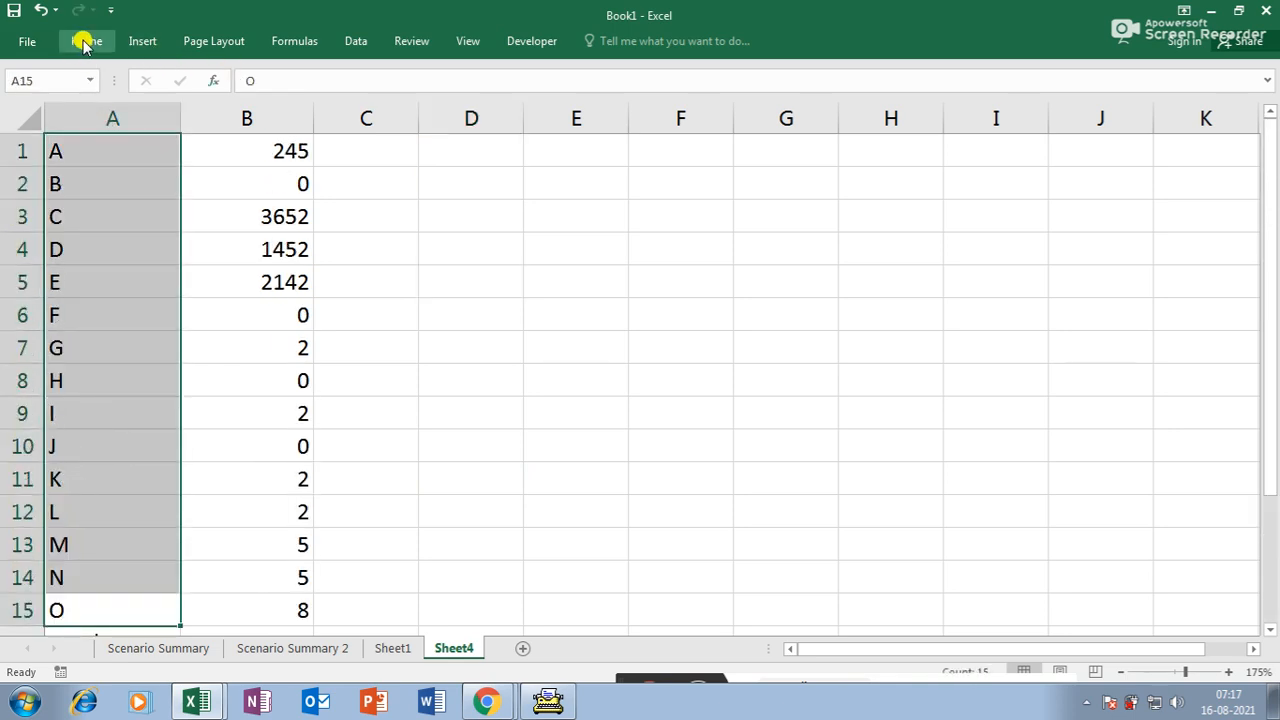
click(380, 103)
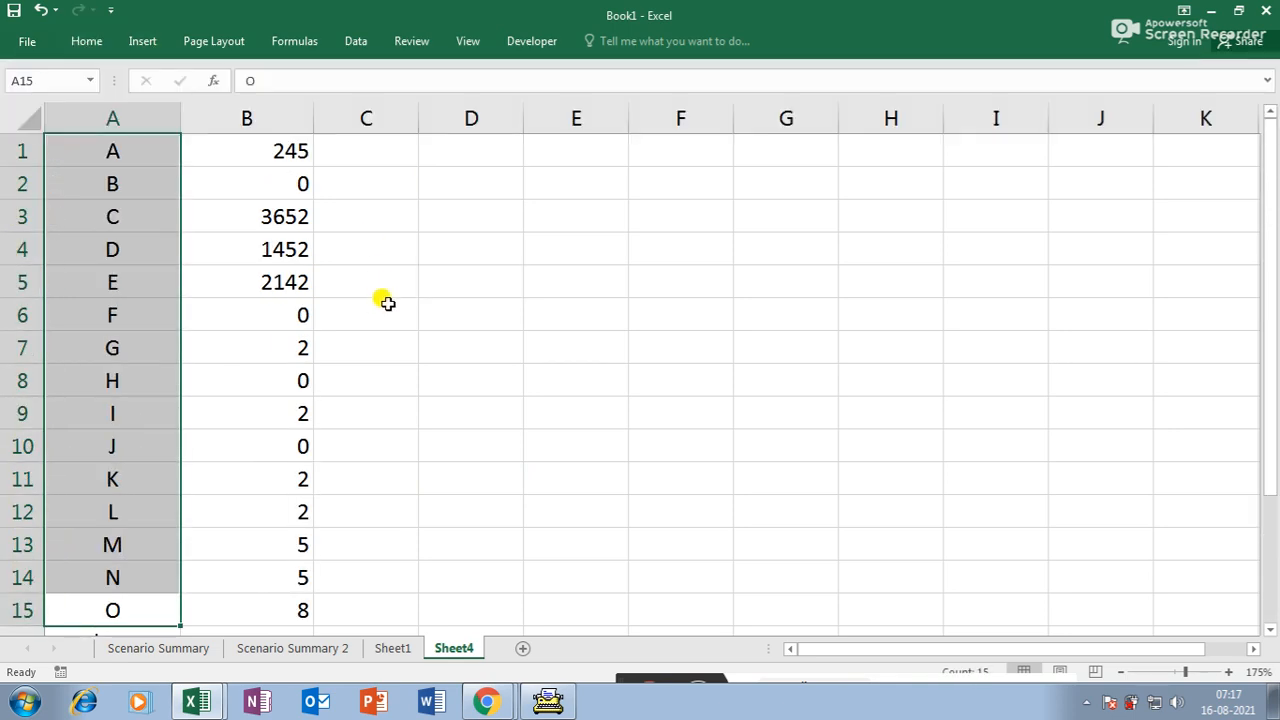
click(331, 254)
- Create cell names from the selection A1:B16, using the labels in its left column
scroll(340, 260, down, 4)
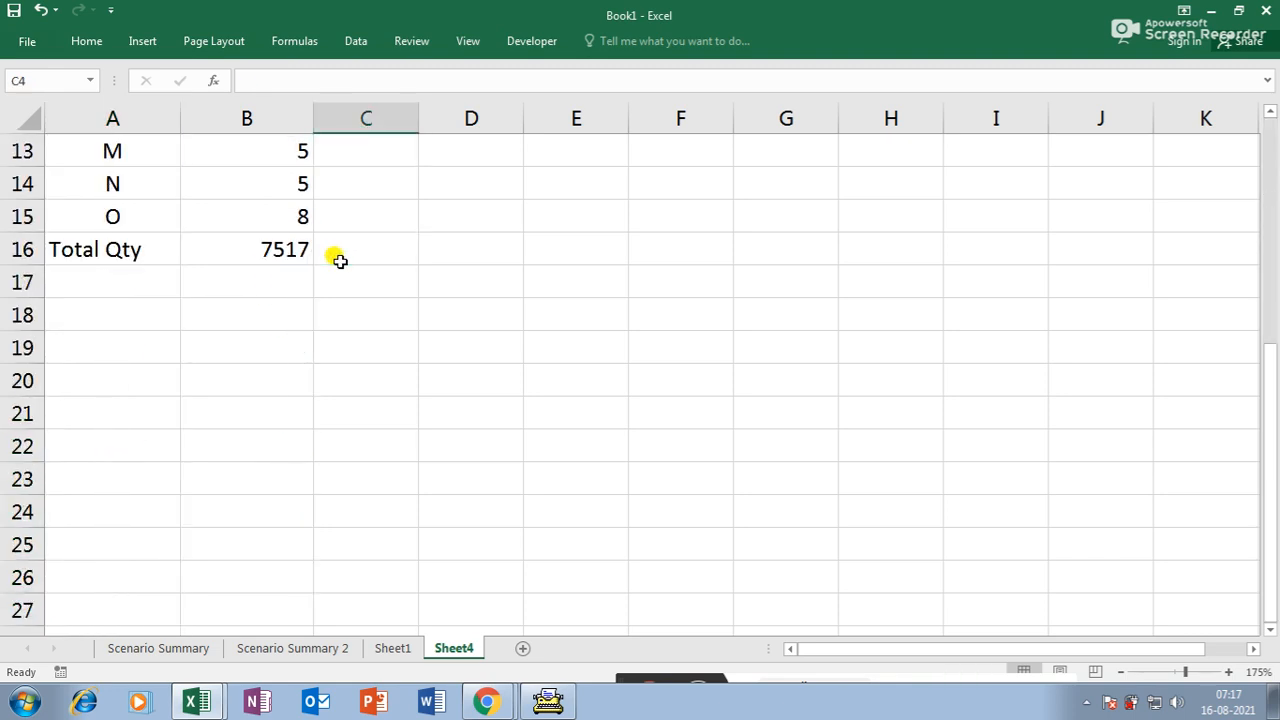
scroll(340, 260, up, 4)
drag(106, 145, 275, 568)
scroll(260, 500, up, 1)
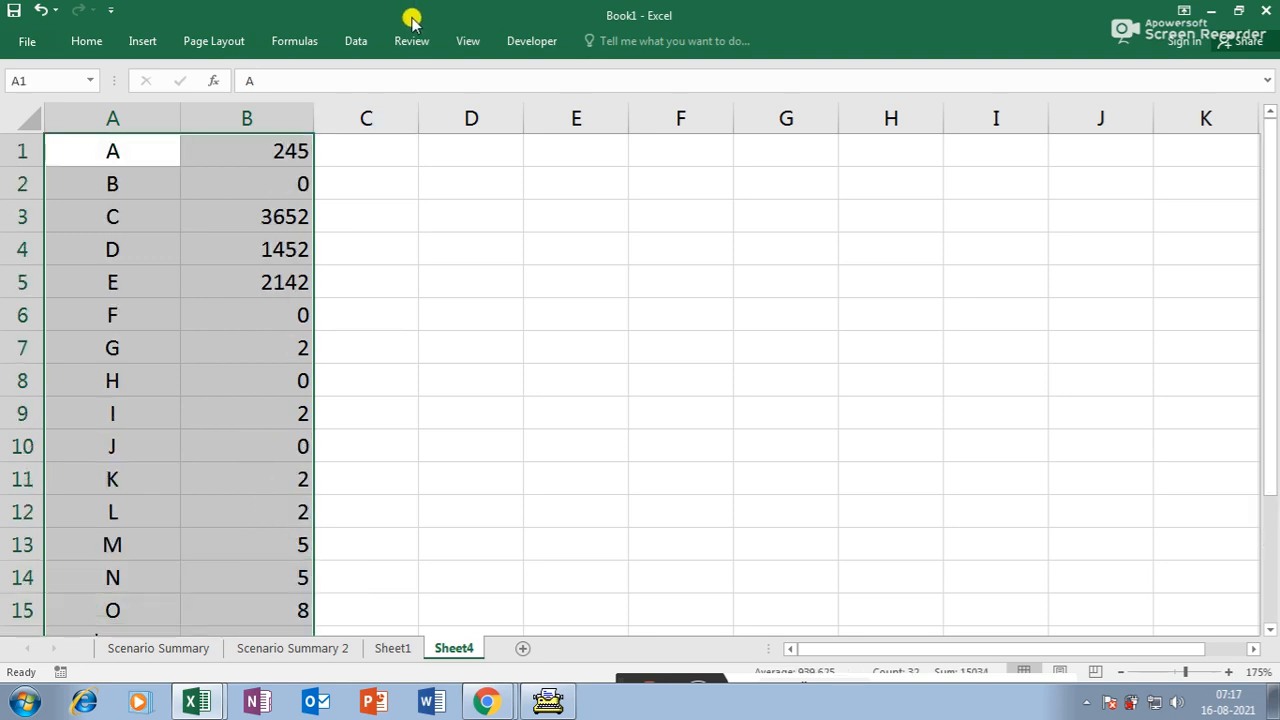
click(295, 40)
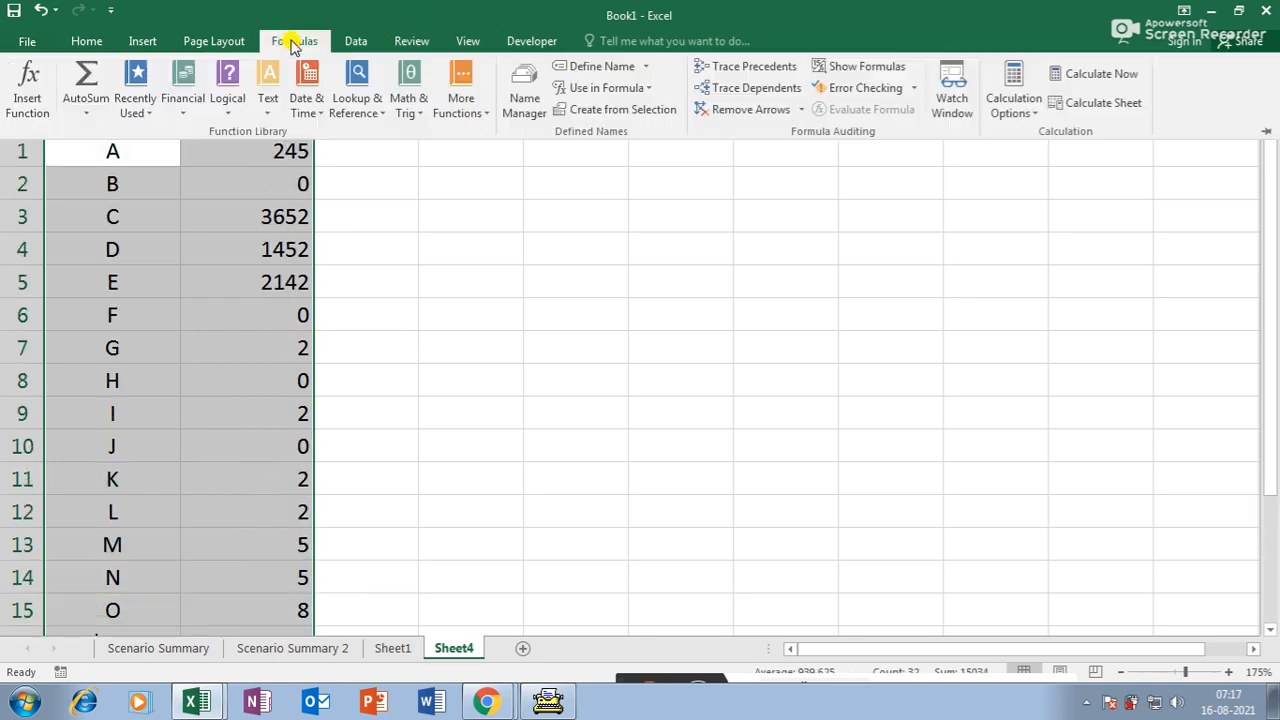
click(640, 110)
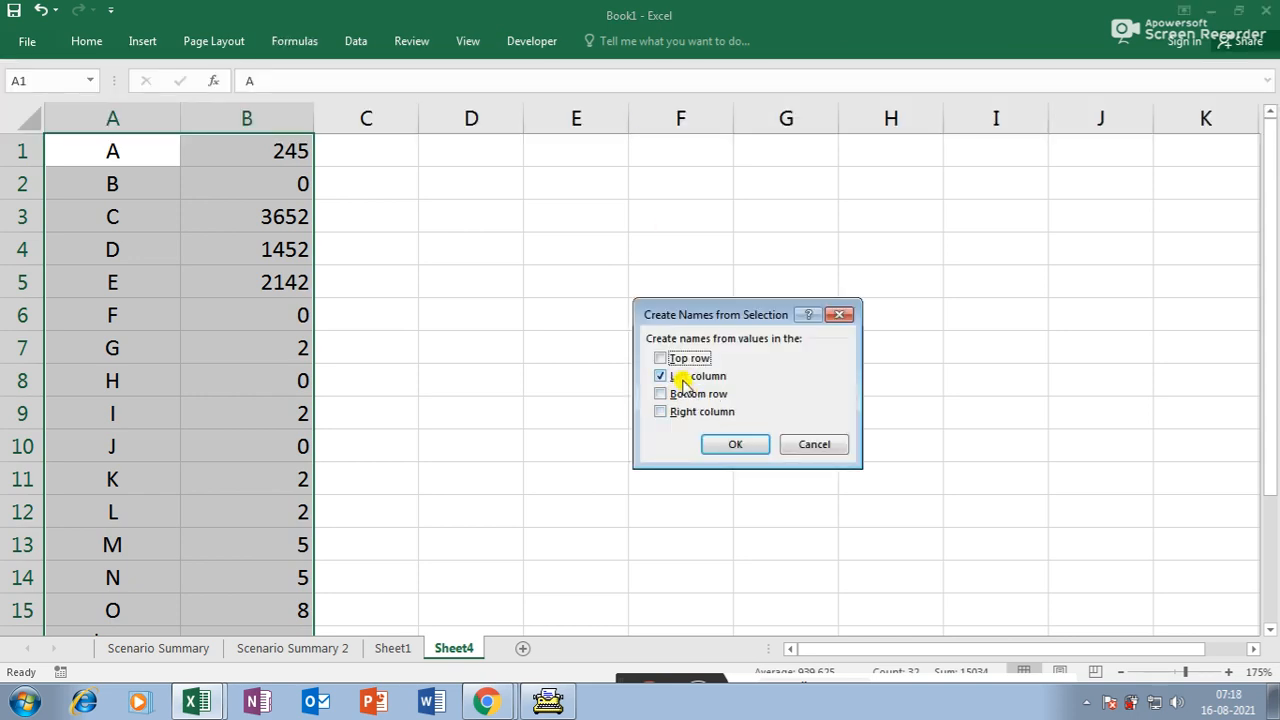
click(736, 447)
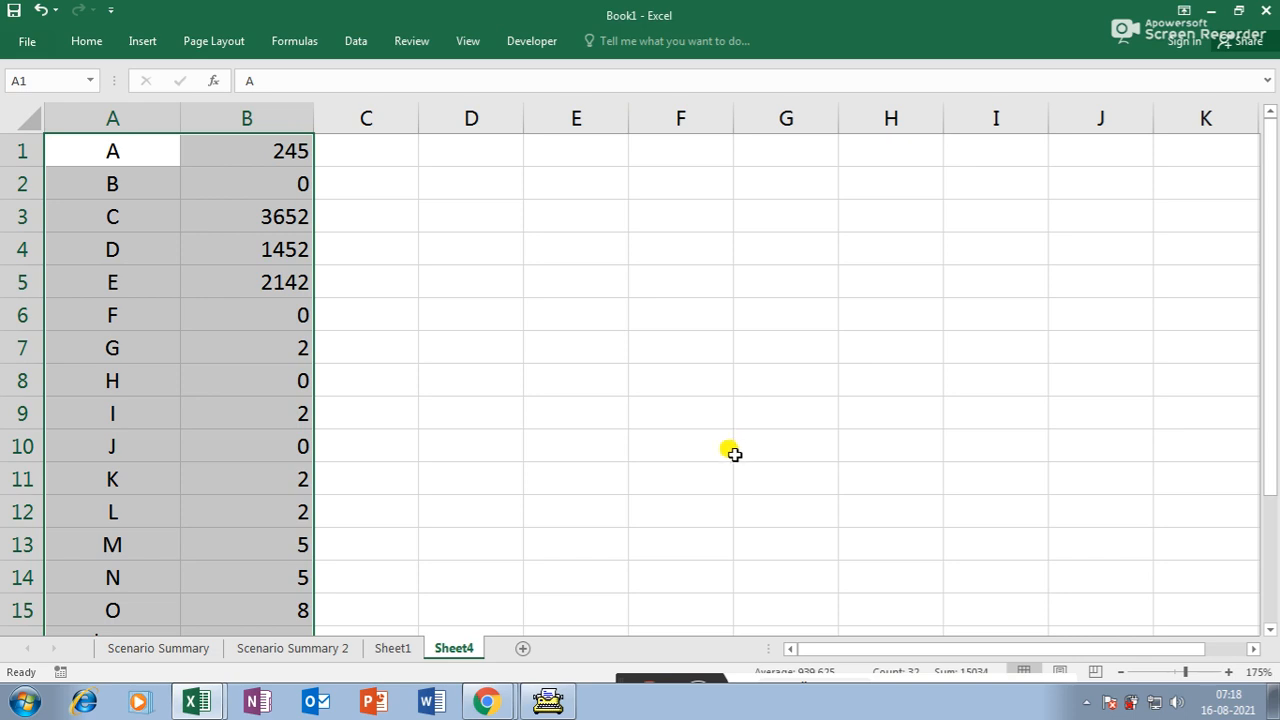
click(294, 41)
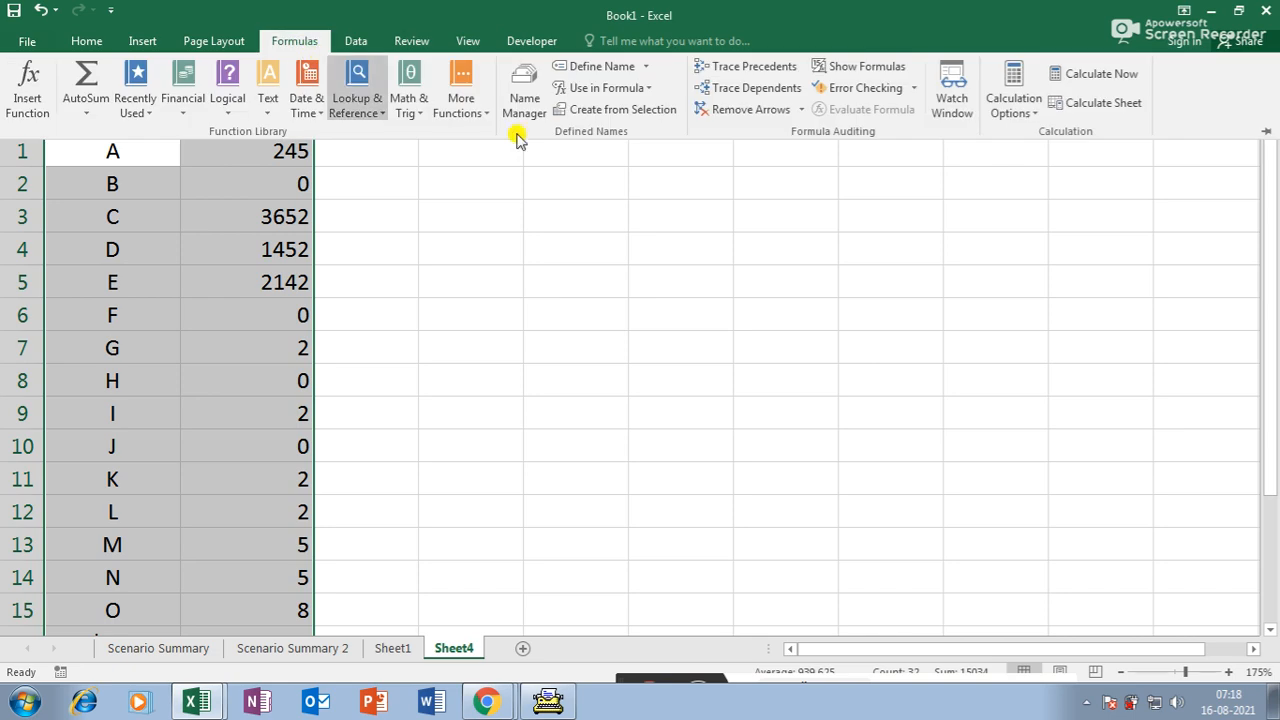
click(603, 110)
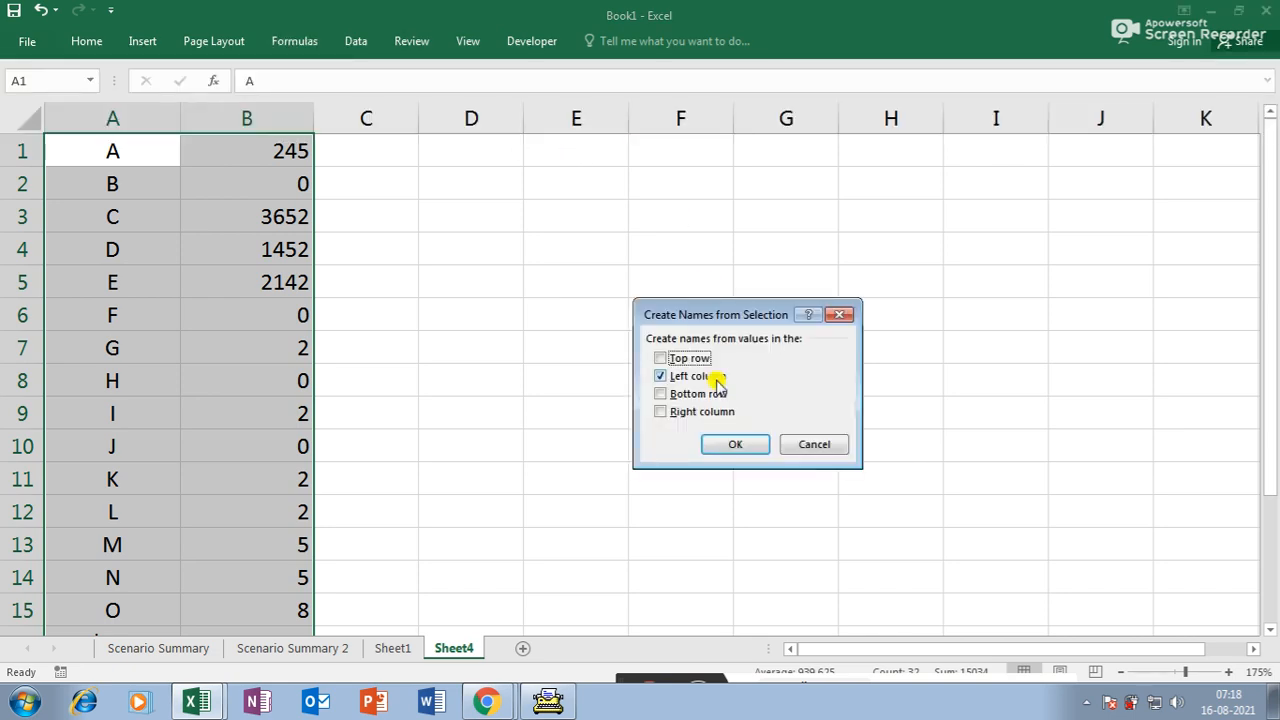
click(817, 446)
- Check the defined names of the value cells B1 to B6 one by one
click(225, 270)
click(274, 146)
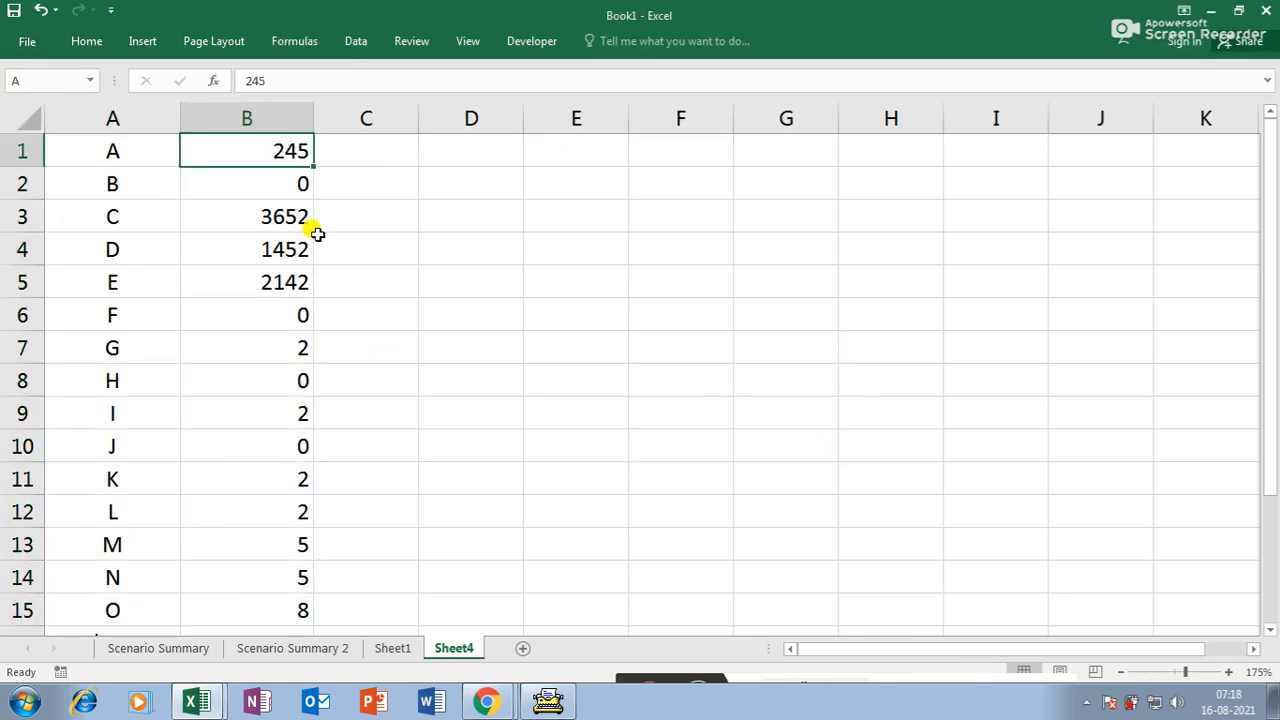
click(288, 185)
click(286, 218)
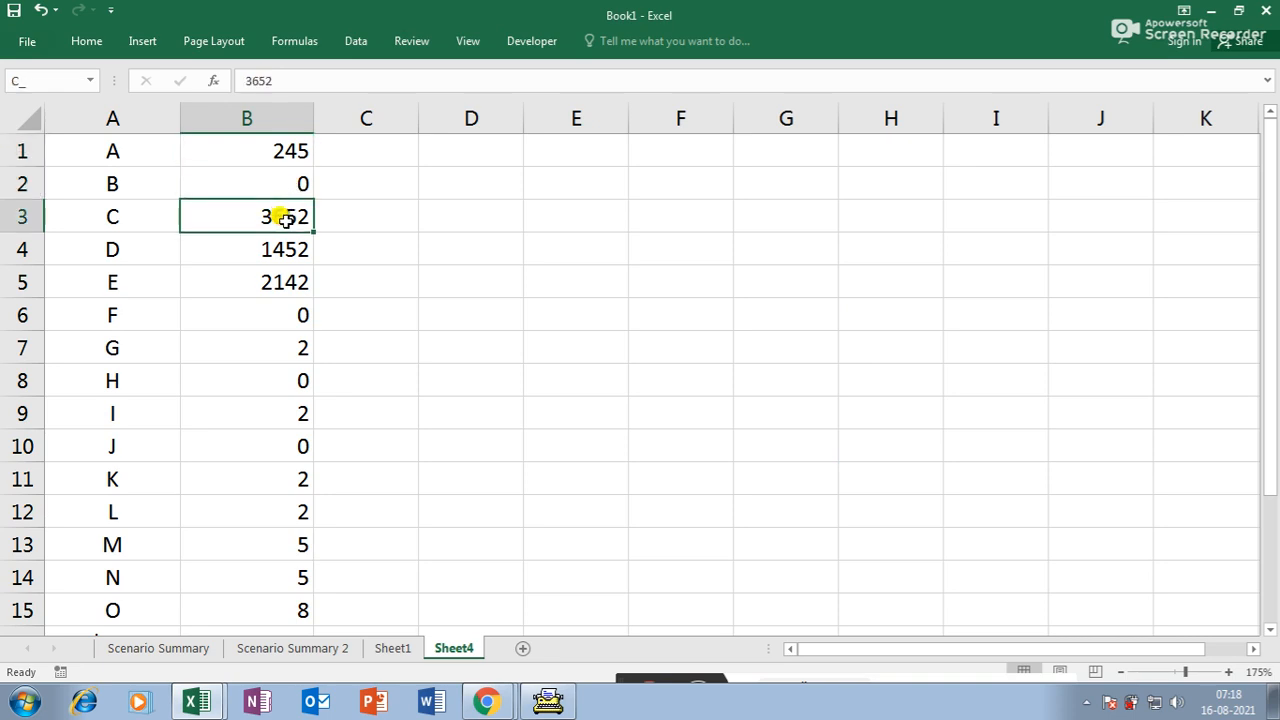
click(282, 248)
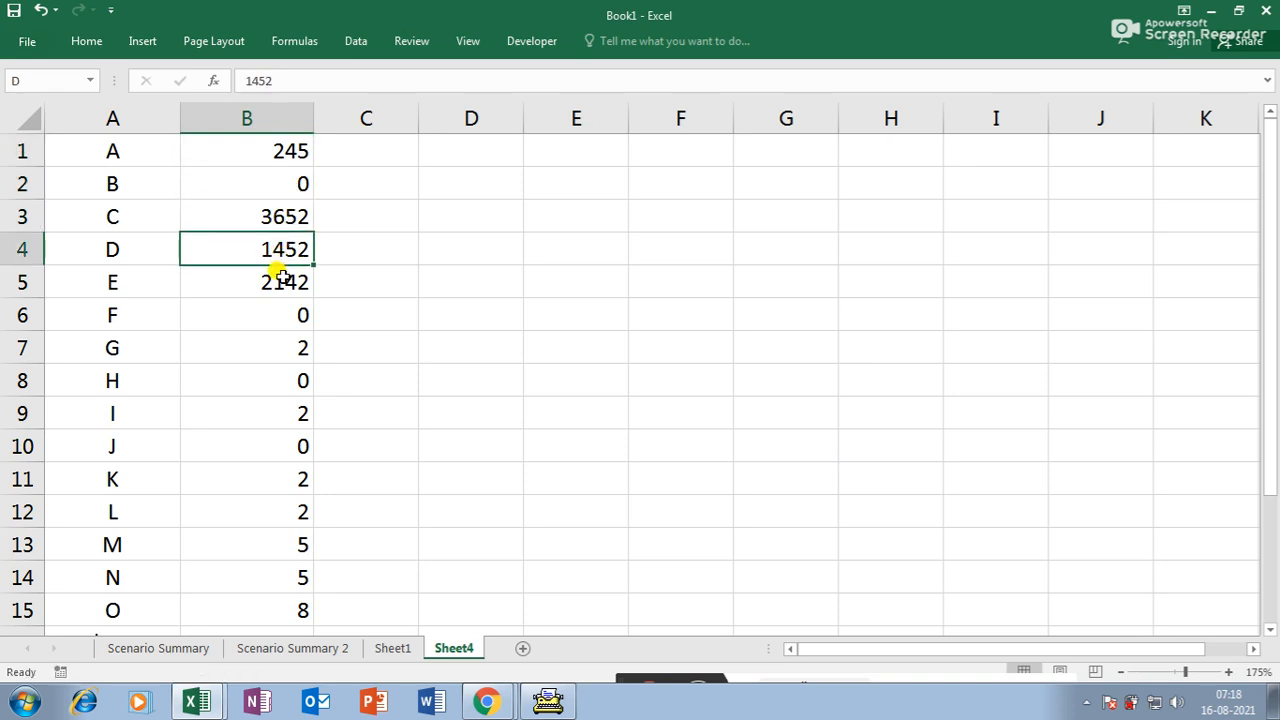
click(280, 275)
click(280, 320)
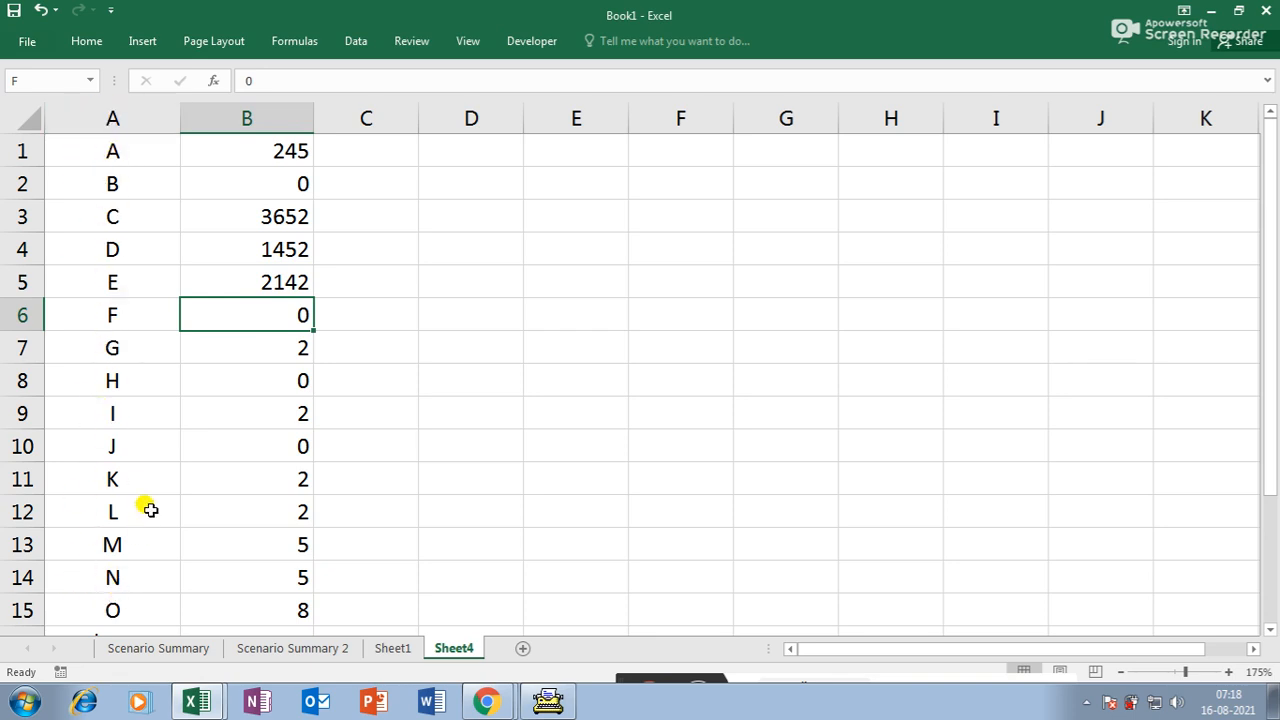
scroll(245, 487, down, 3)
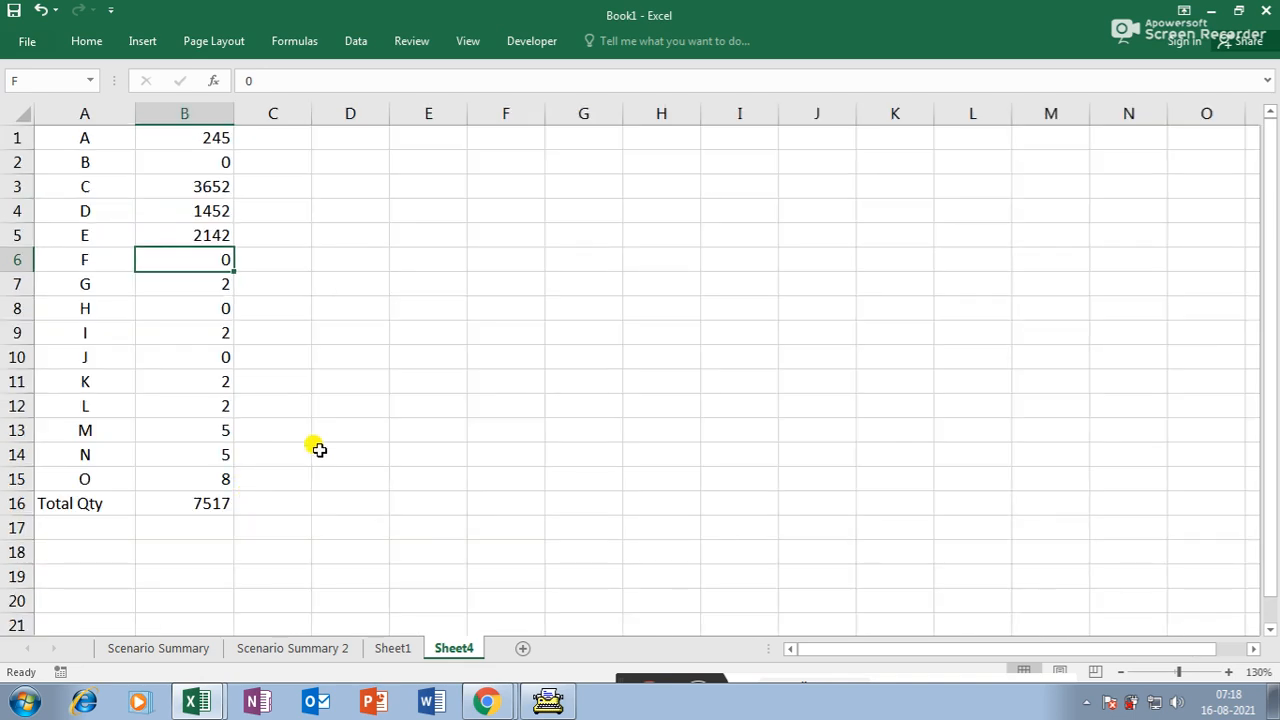
click(67, 137)
drag(67, 137, 167, 484)
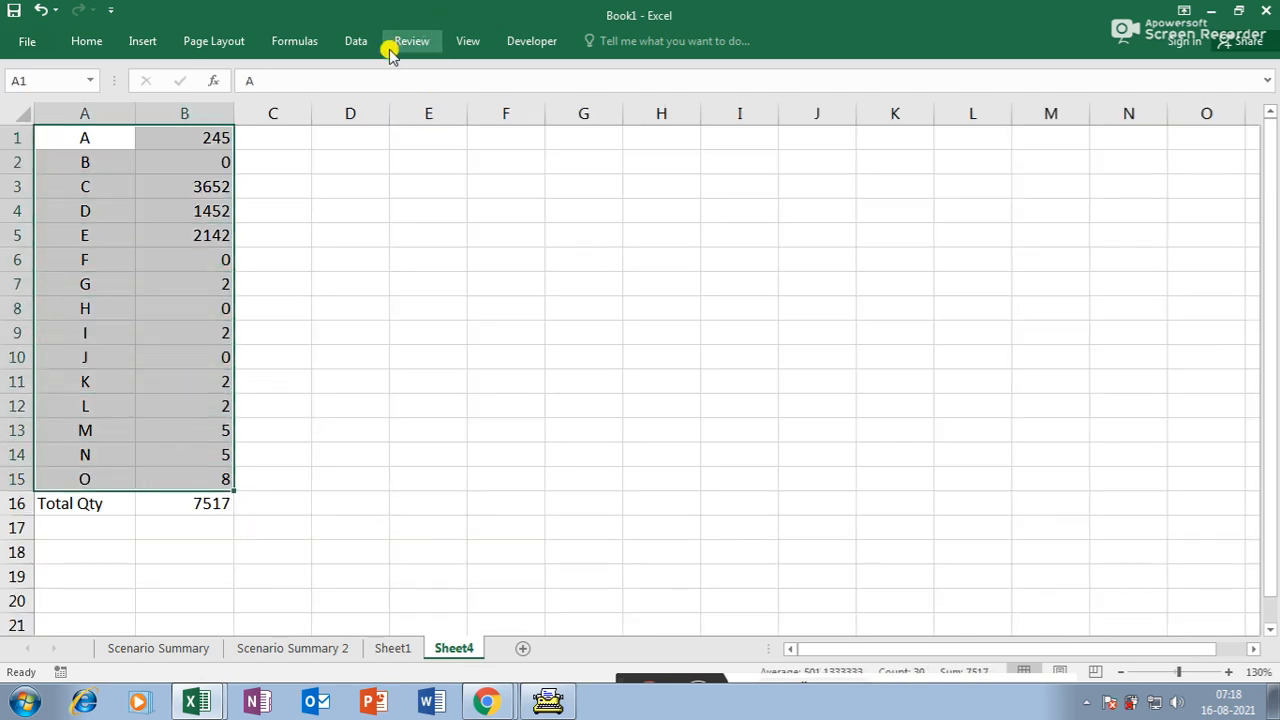
click(356, 42)
click(888, 108)
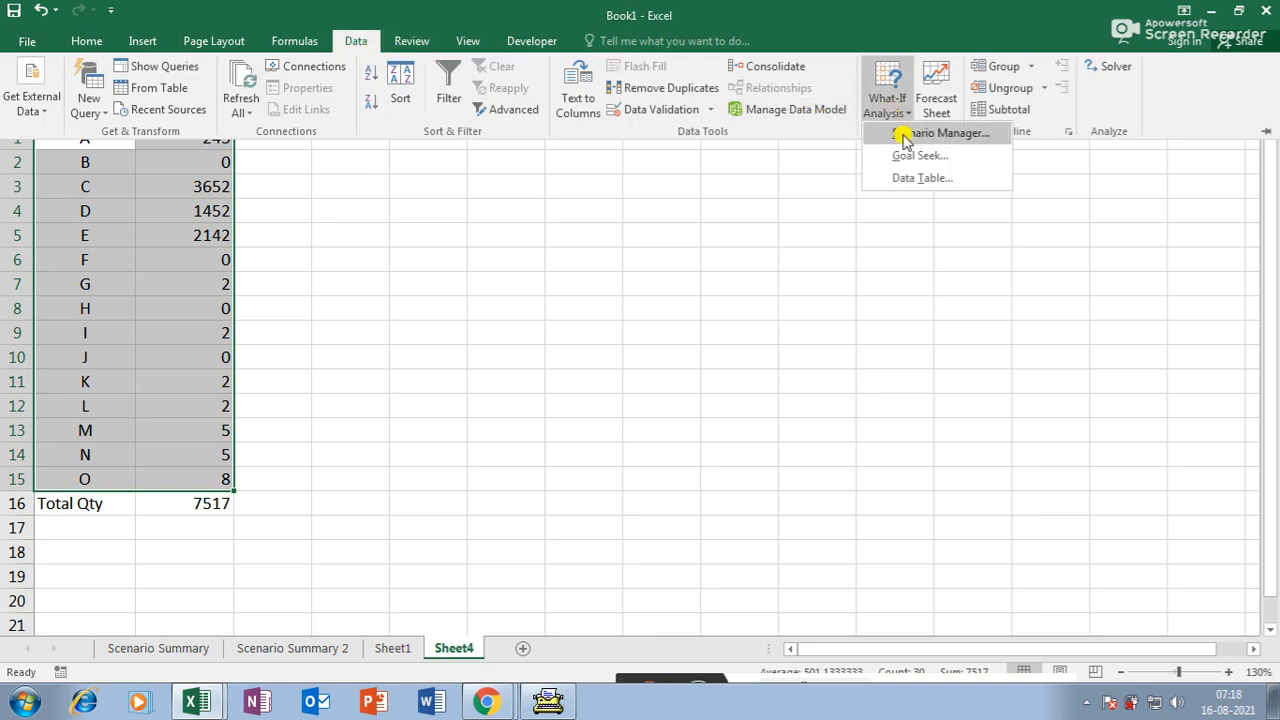
click(902, 131)
click(878, 272)
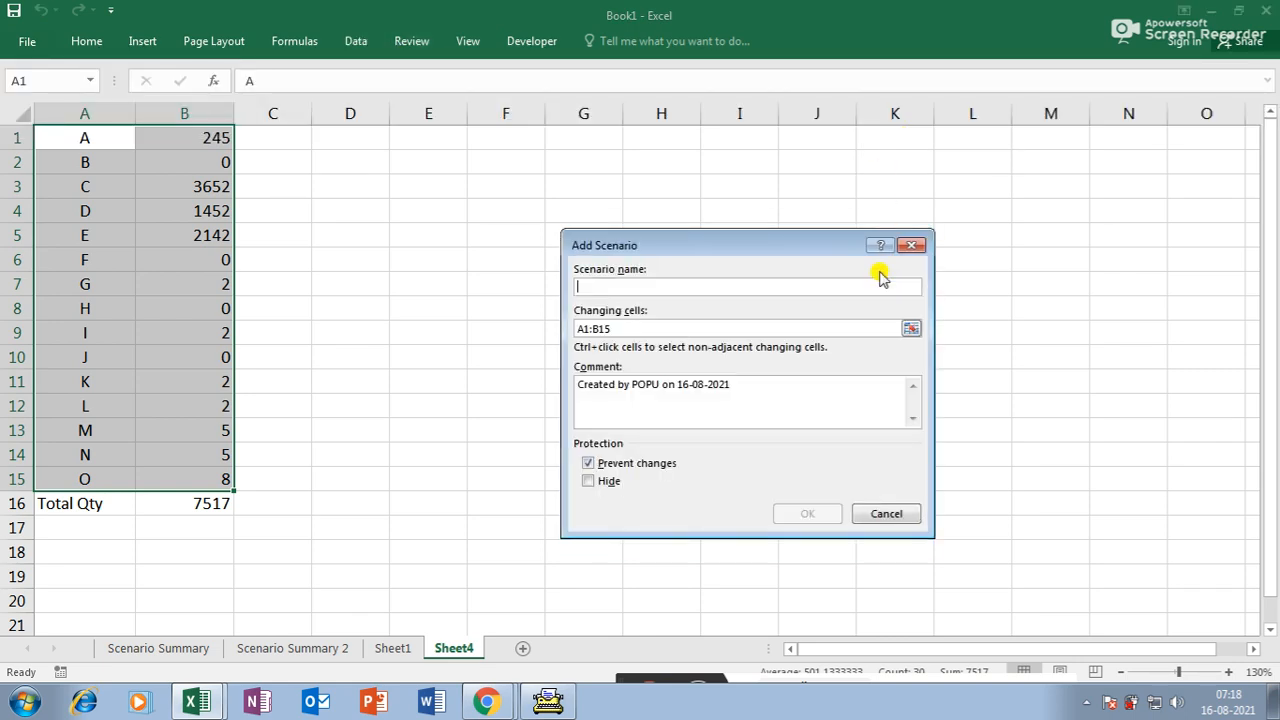
text(gtec)
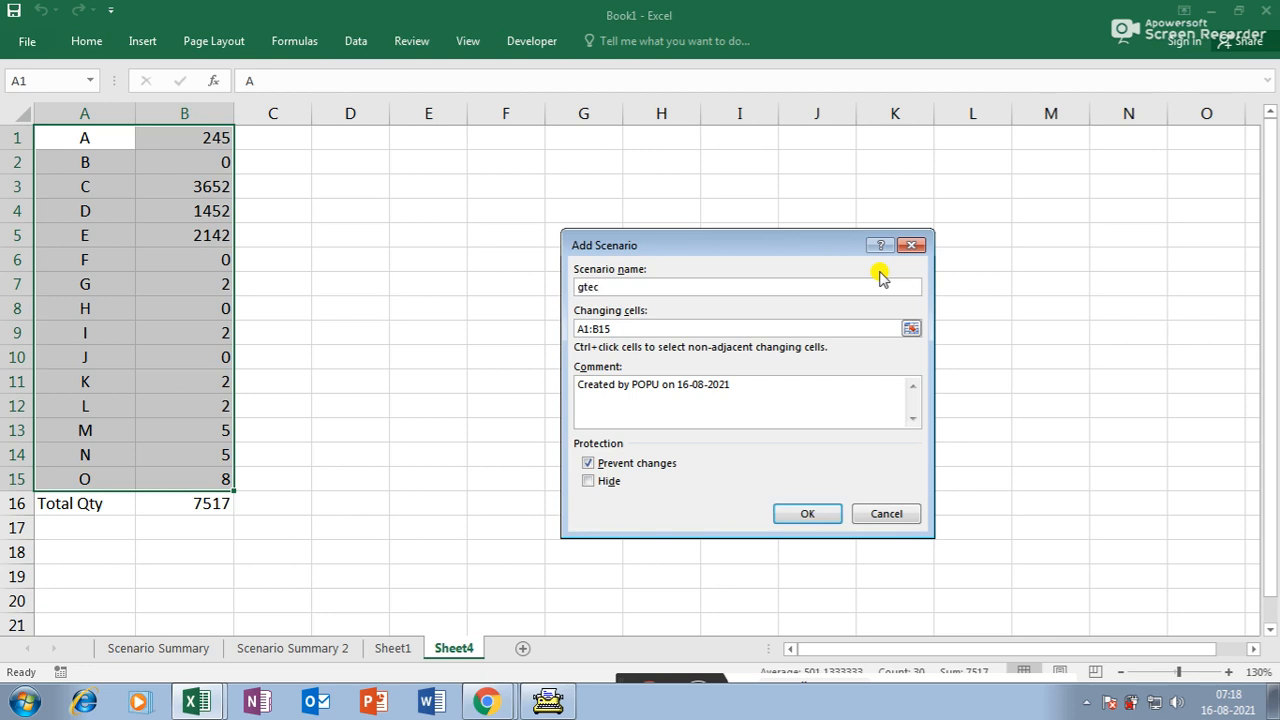
click(807, 513)
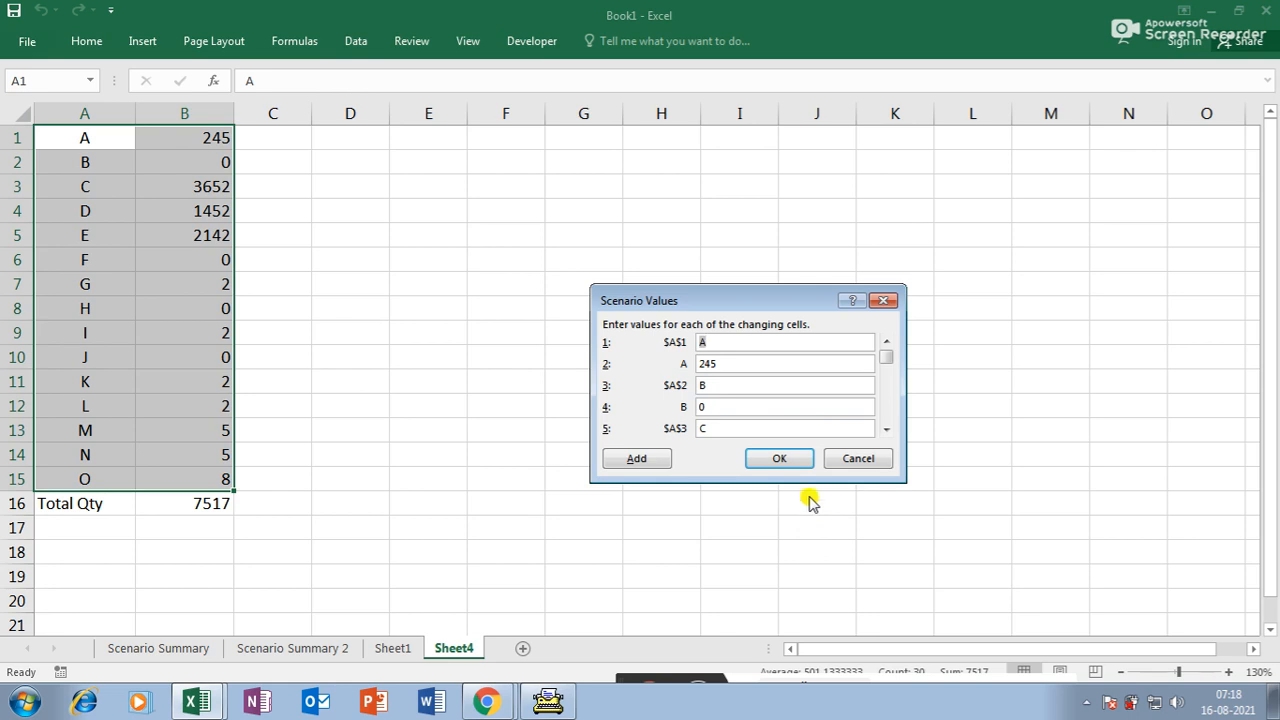
click(868, 457)
click(880, 530)
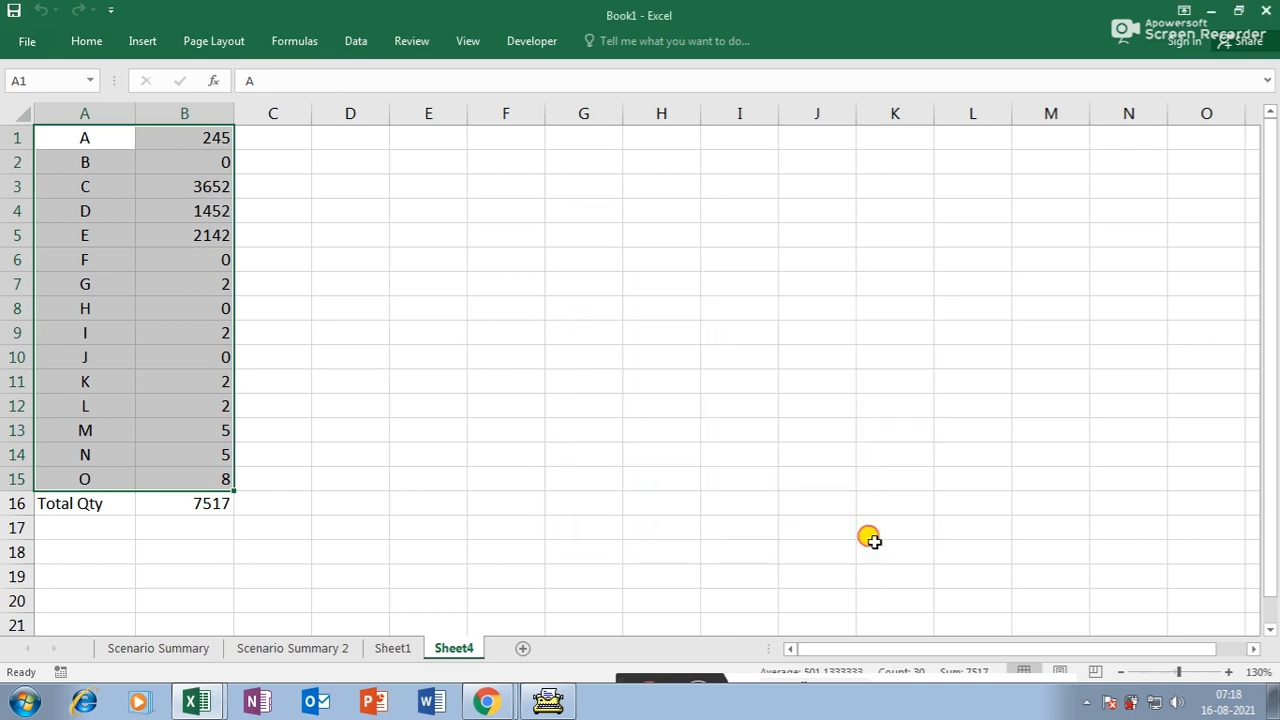
click(868, 541)
- Add a scenario named gtec in Scenario Manager with B1:B15 as changing cells, keeping their current values
drag(211, 137, 223, 477)
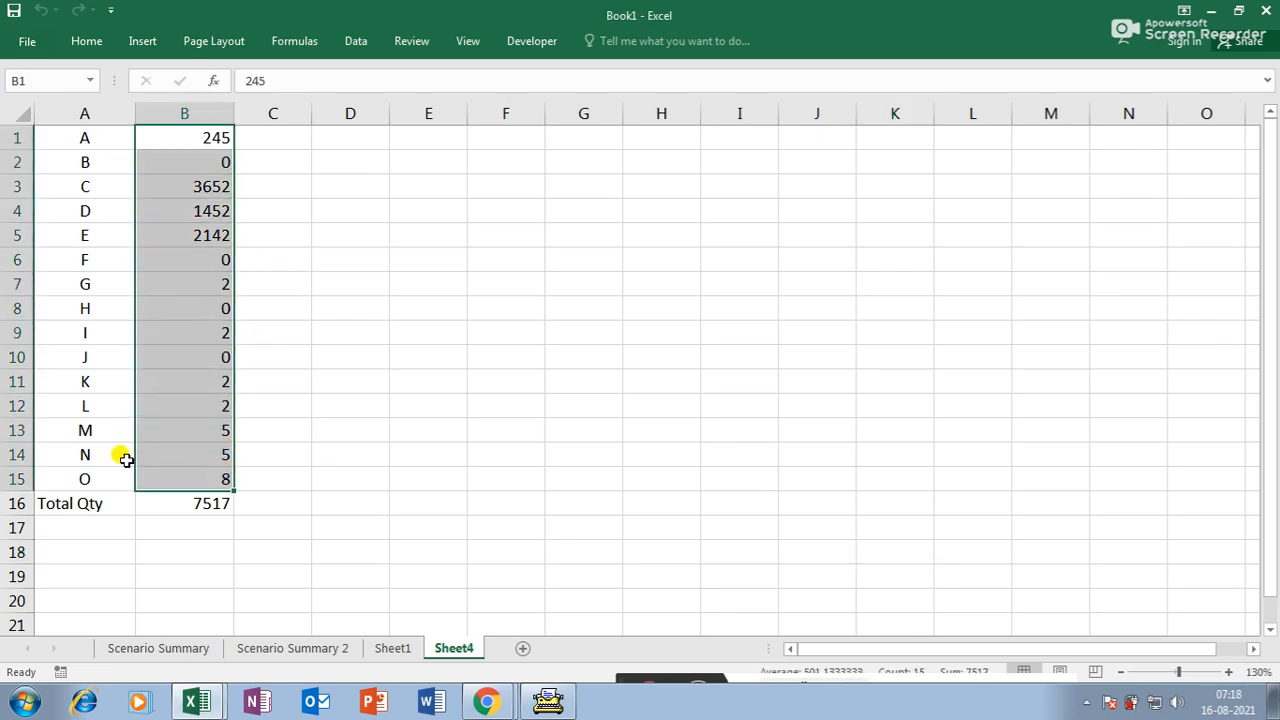
click(357, 41)
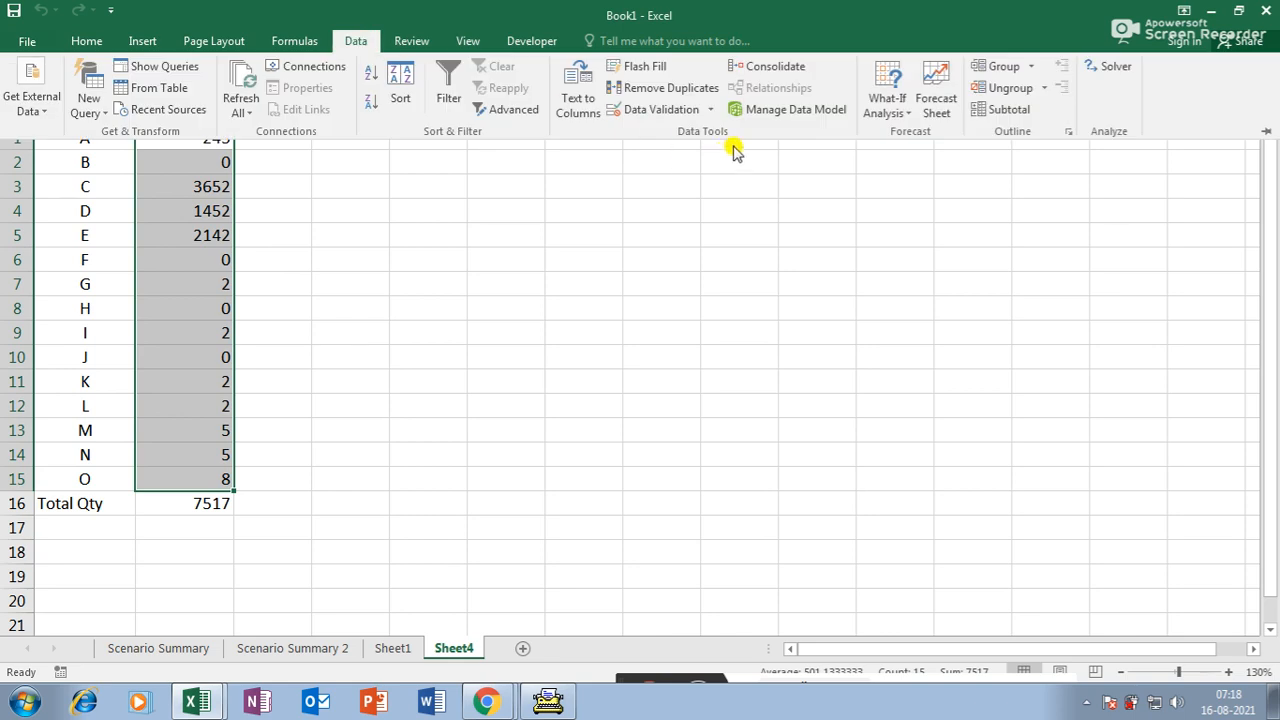
click(889, 105)
click(916, 132)
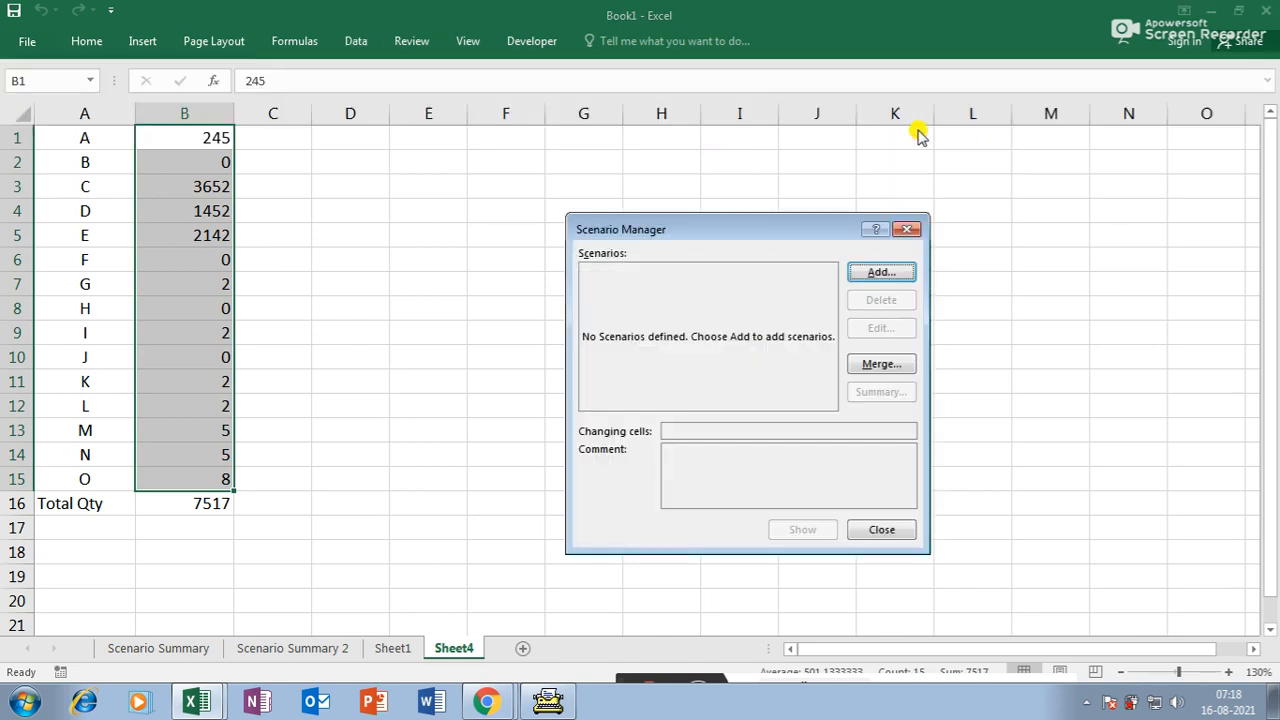
click(881, 276)
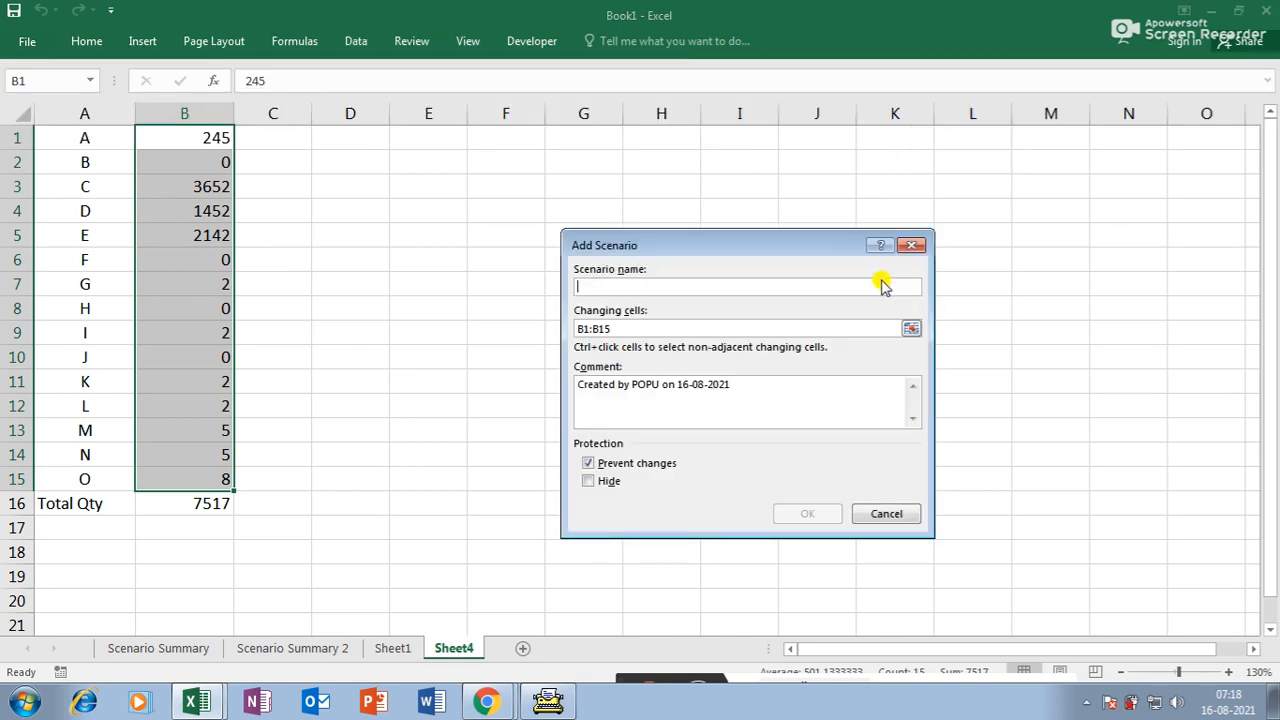
text(gt)
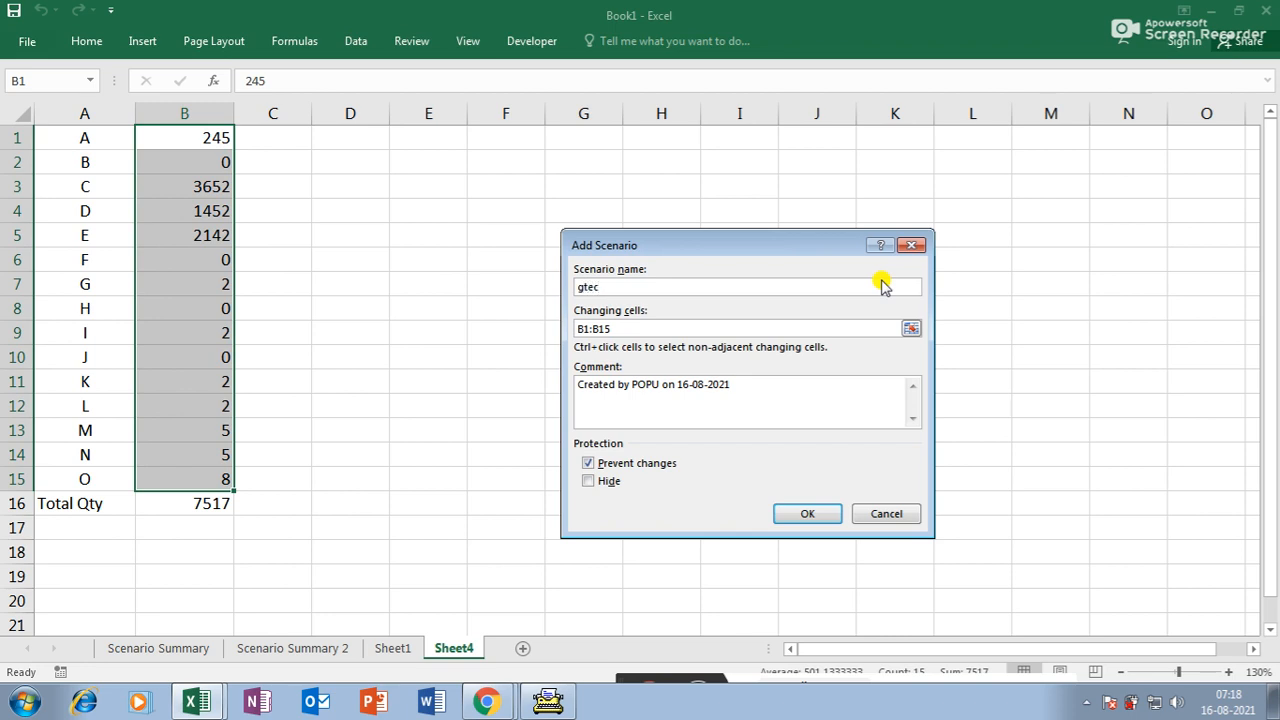
text(ec)
key(Return)
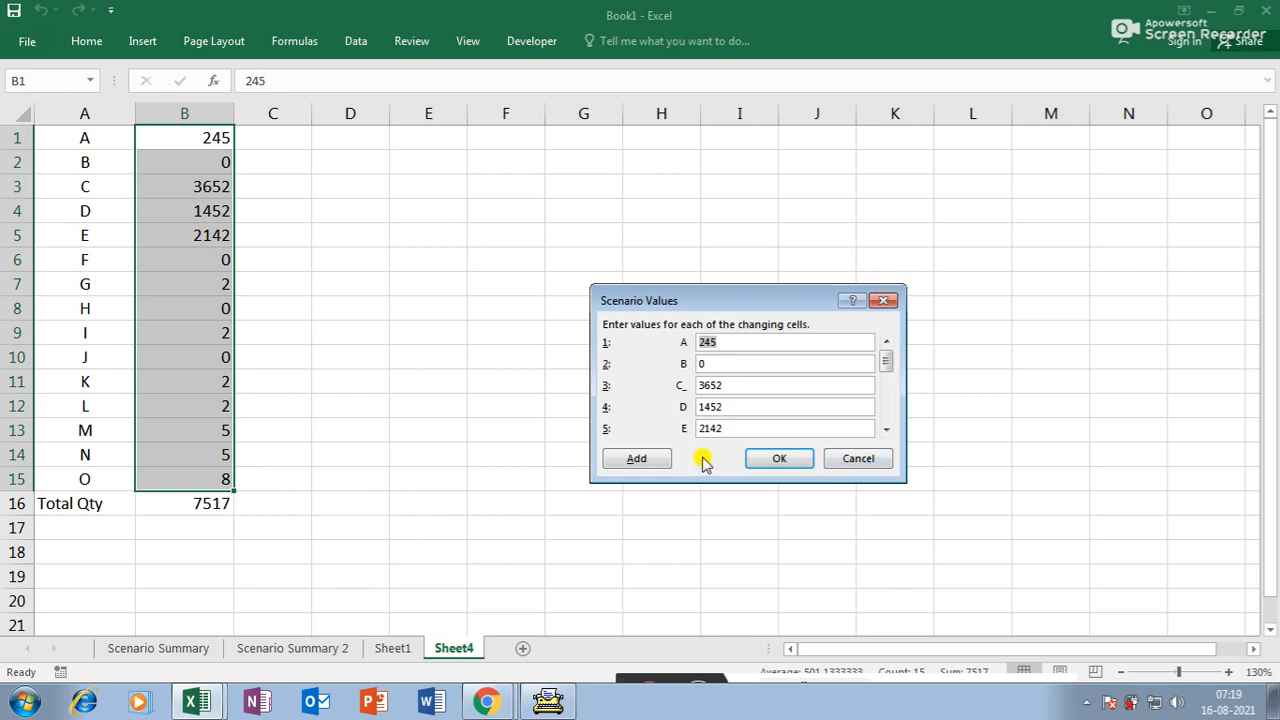
- Add another scenario named wintec for the changing cells B1:B15
click(646, 461)
text(wint)
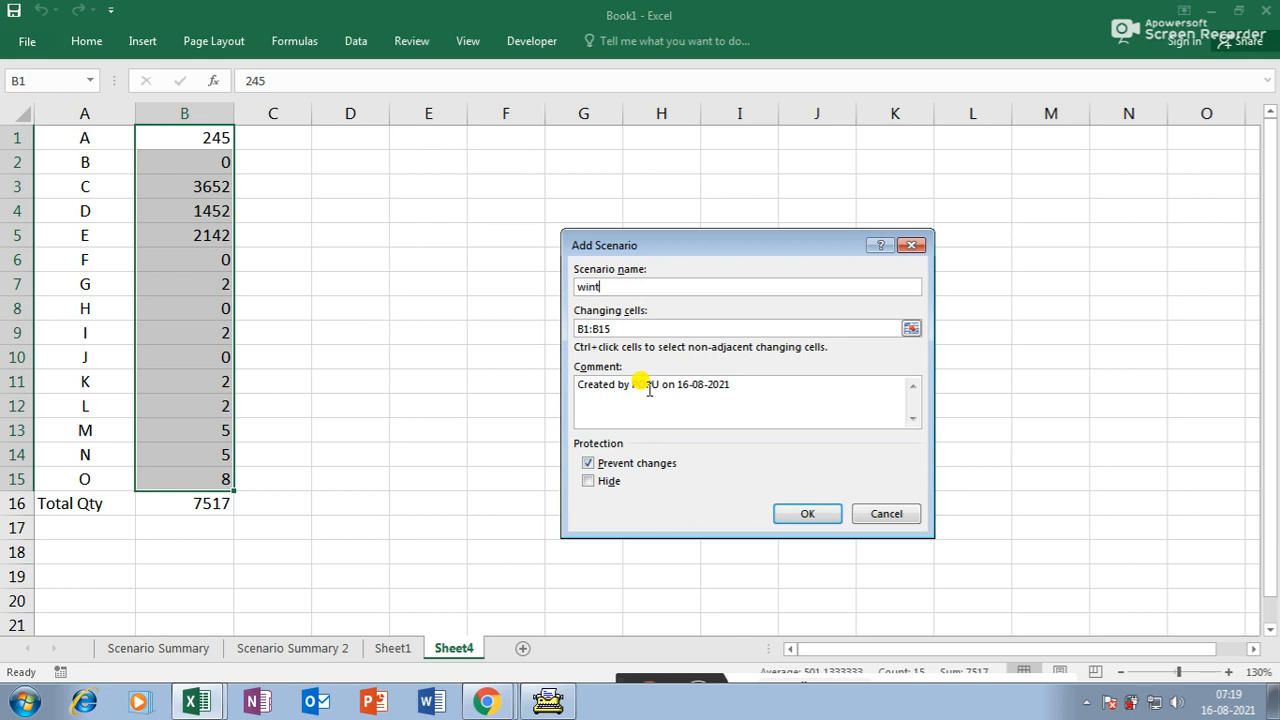
text(er)
click(805, 514)
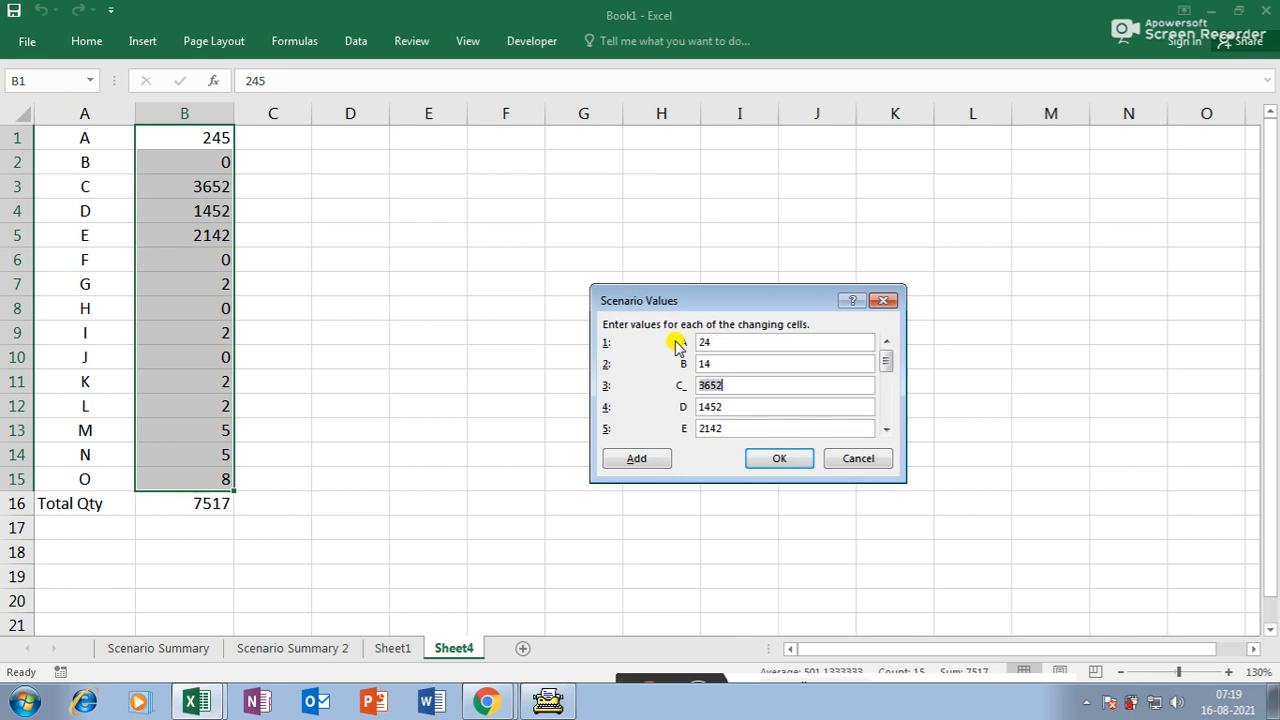
- Set the wintec values for A to O to 24, 14, 12, 14, 41, 12, 14, 54, 41, 14, 41, 41, 0, 20, 0
text(1)
key(Tab)
text(12)
key(Tab)
text(14)
key(Tab)
text(5)
key(Tab)
text(41)
key(Tab)
text(14)
key(Tab)
text(41)
key(Tab)
text(21)
key(Tab)
text(5)
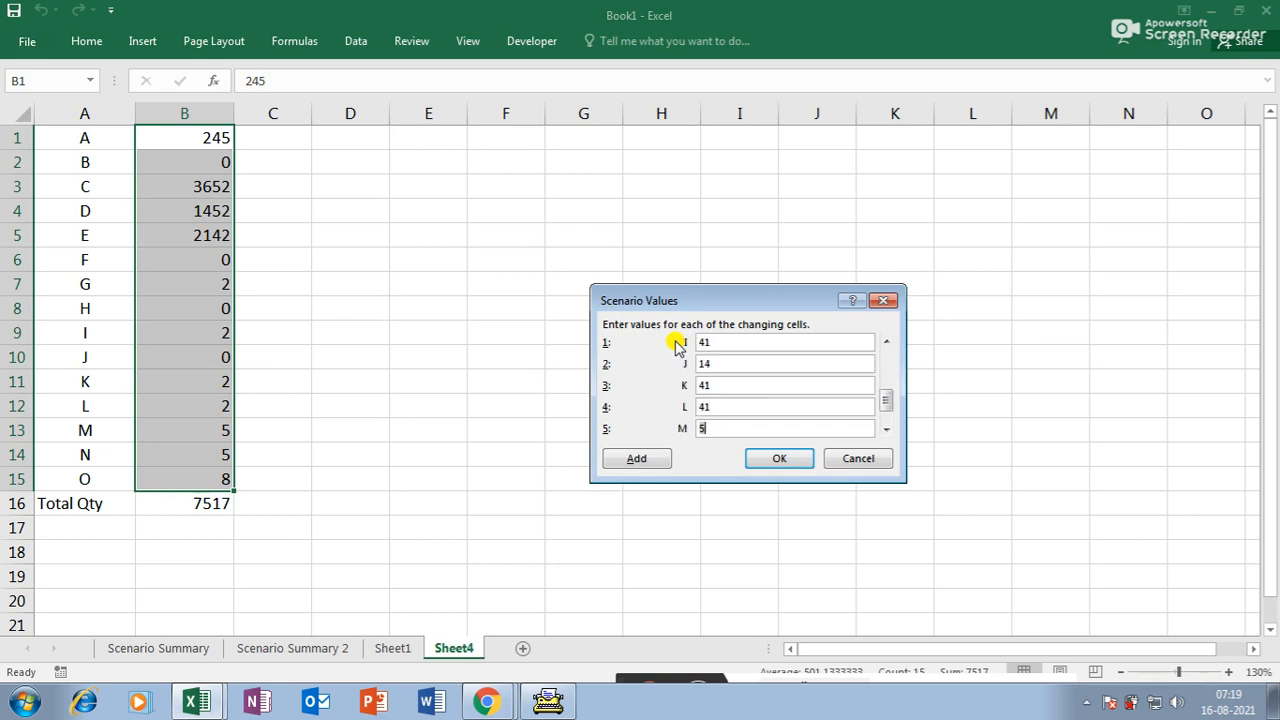
key(Tab)
text(5)
text(0)
key(Tab)
text(8)
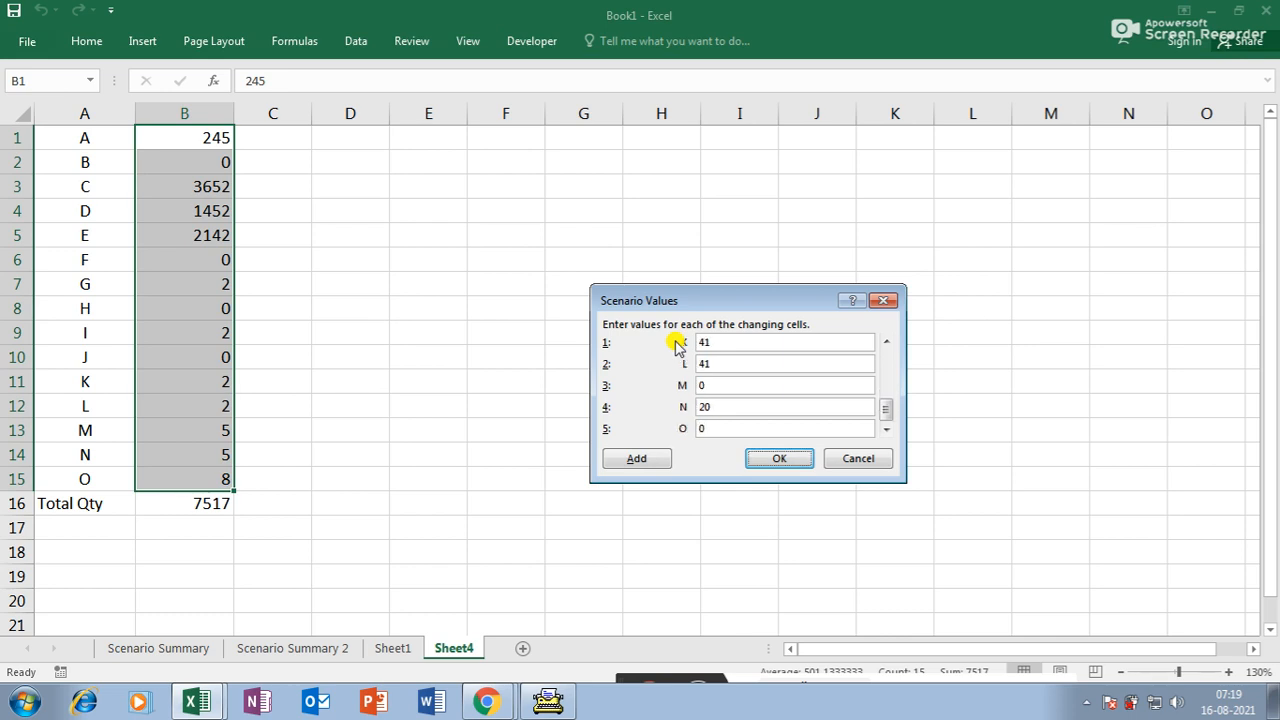
- Add a third scenario named hitech for the changing cells B1:B15
click(634, 459)
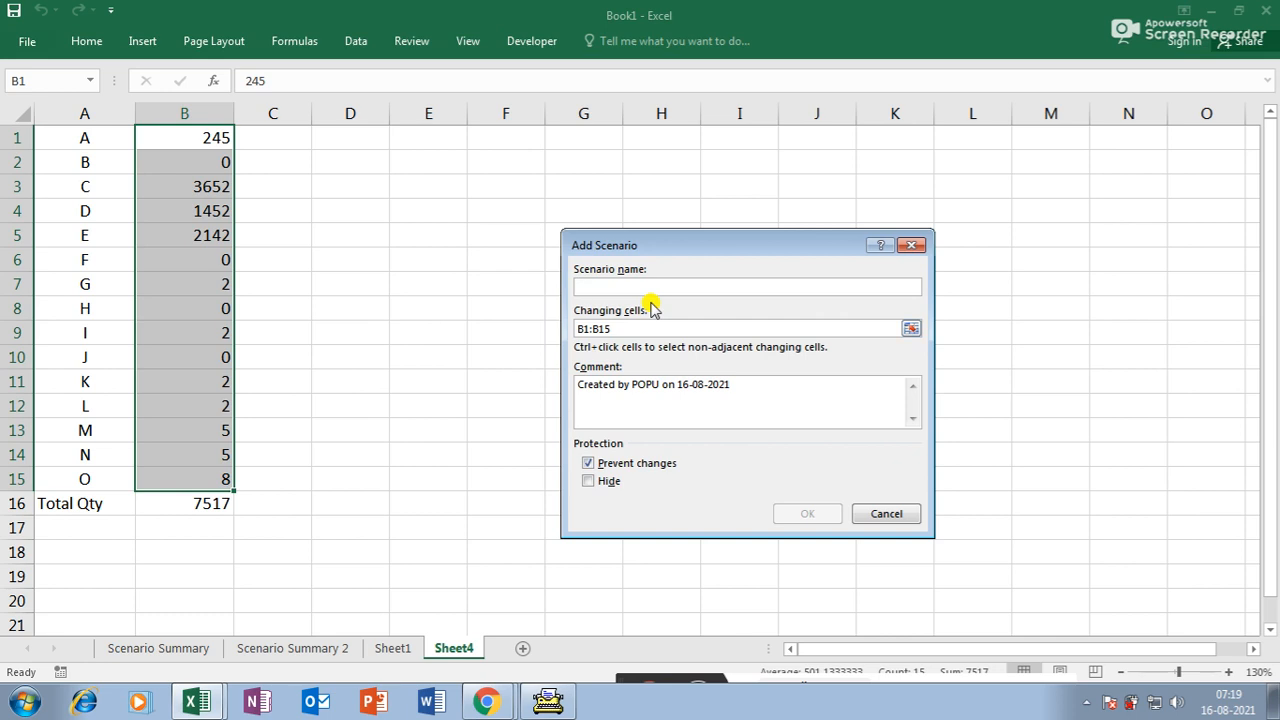
text(hitech)
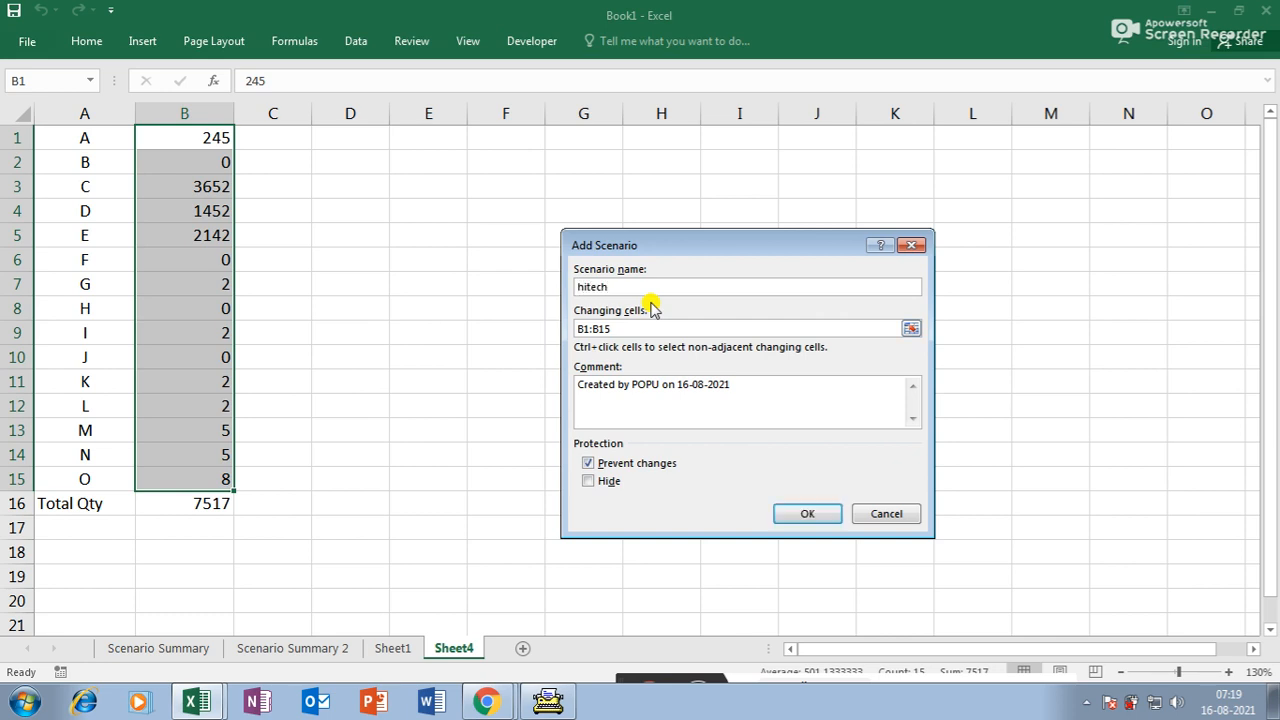
click(815, 514)
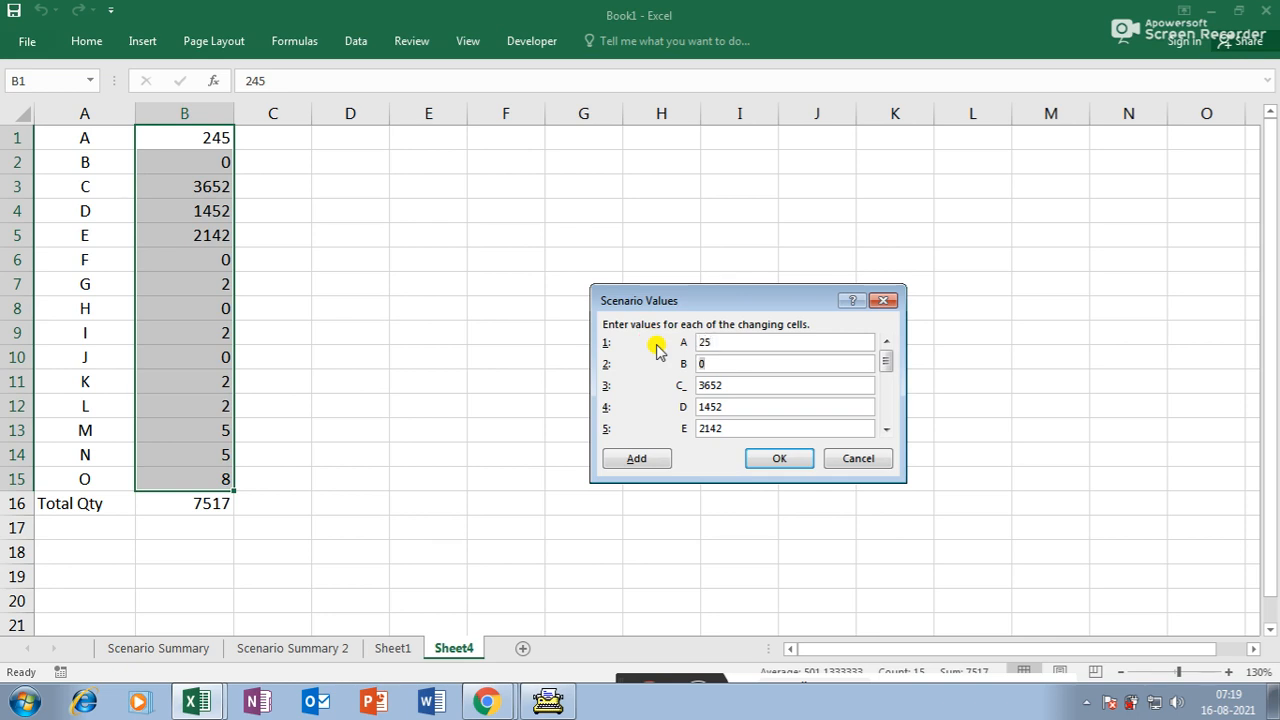
- Set the hitech values for A to O to 25, 0, 0, 0, 0, 3652, 2563, 254, 254, 252, 25, 0, 0, 0, 8
text(0)
key(Tab)
text(0)
key(Tab)
text(0)
key(Tab)
text(03652)
key(Tab)
key(Tab)
text(2)
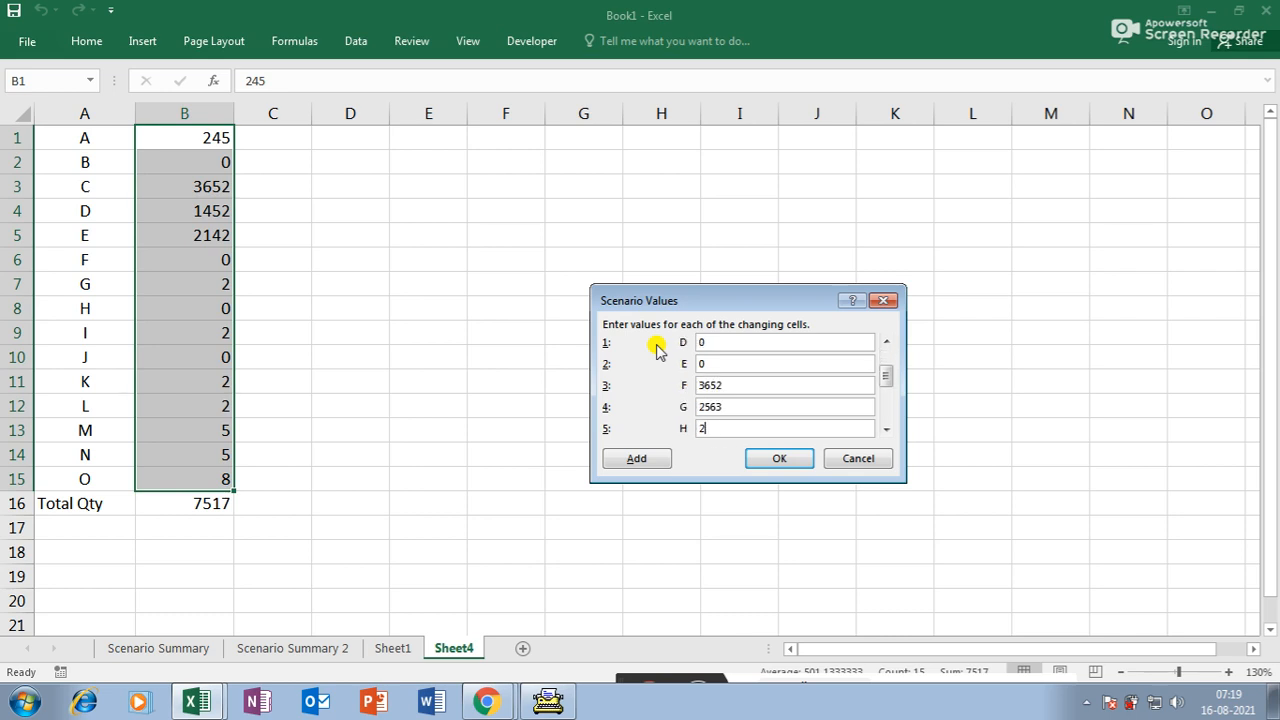
key(Tab)
text(2)
key(Tab)
text(25)
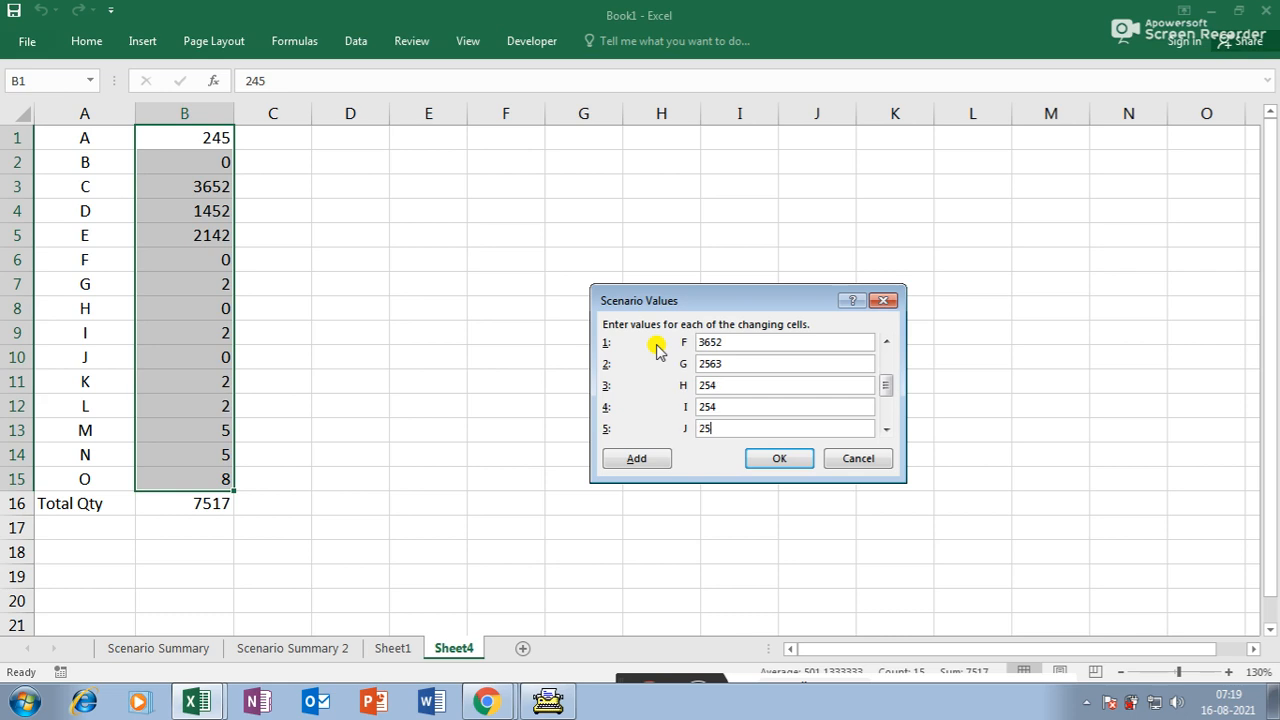
key(Tab)
text(25)
key(Tab)
text(0)
key(Tab)
text(00)
key(BackSpace)
key(Tab)
text(5)
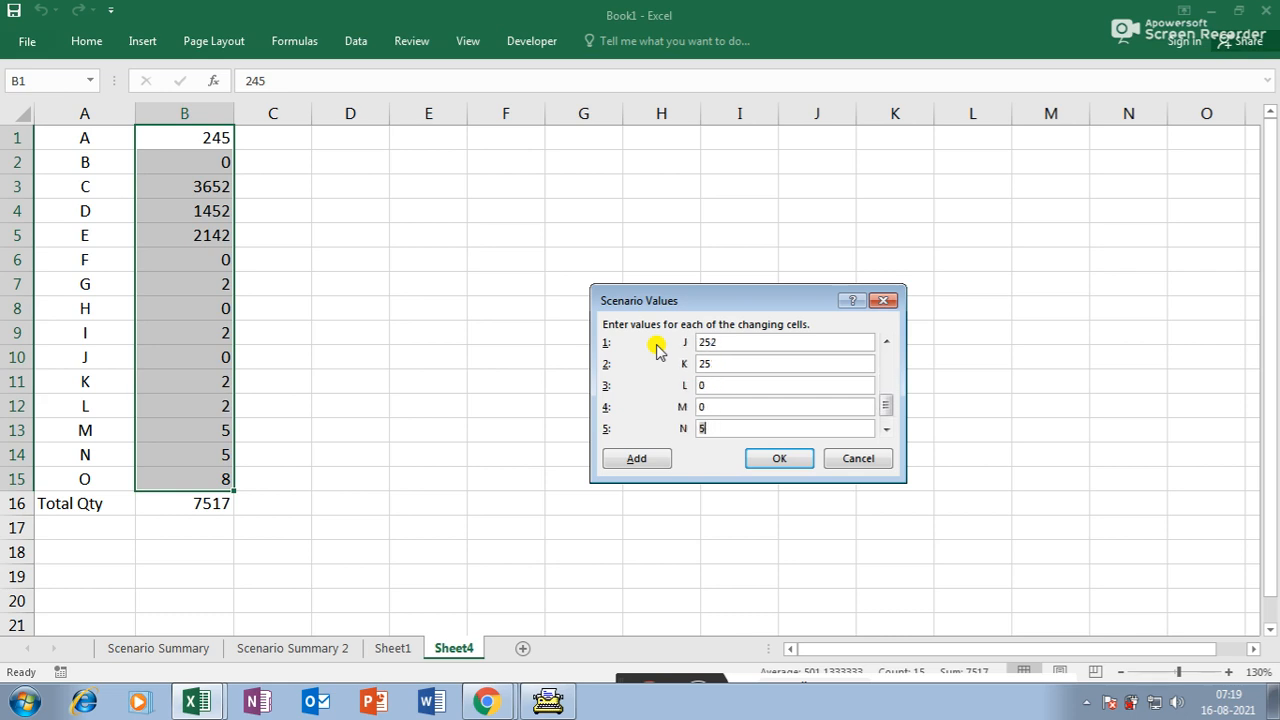
drag(887, 405, 889, 420)
- Add a fourth scenario named abc for the changing cells B1:B15
click(640, 461)
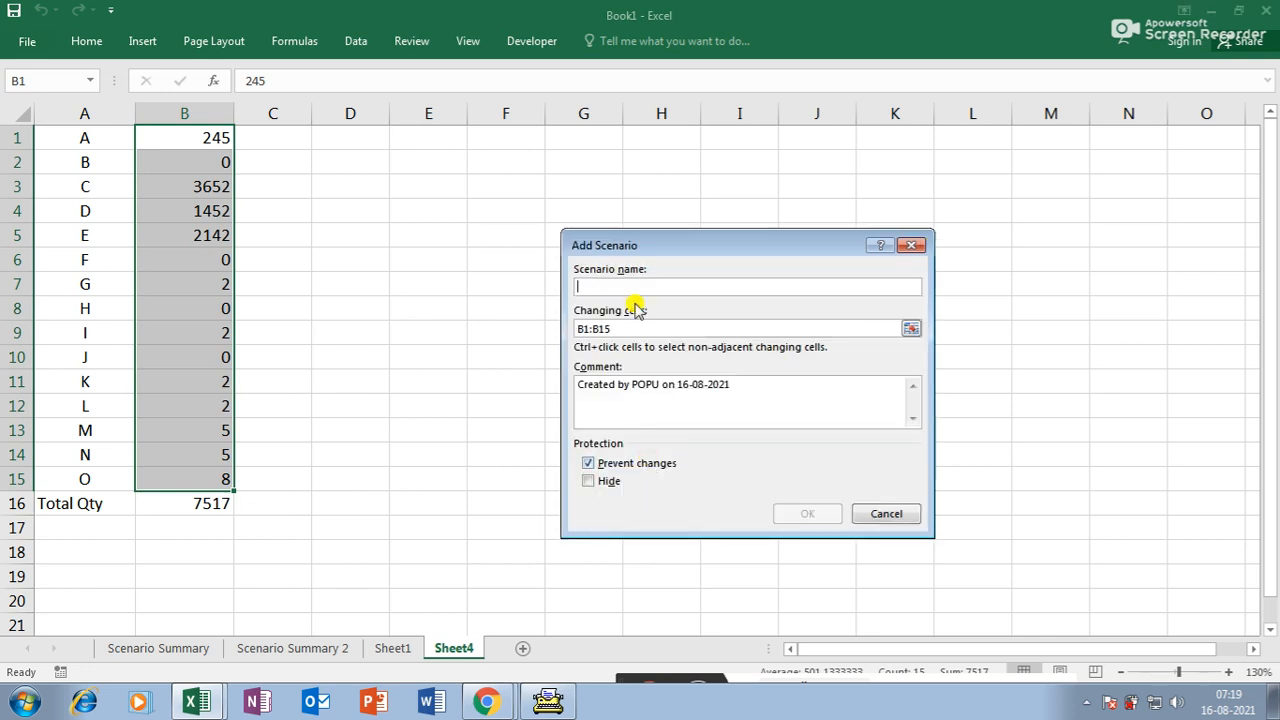
text(abc)
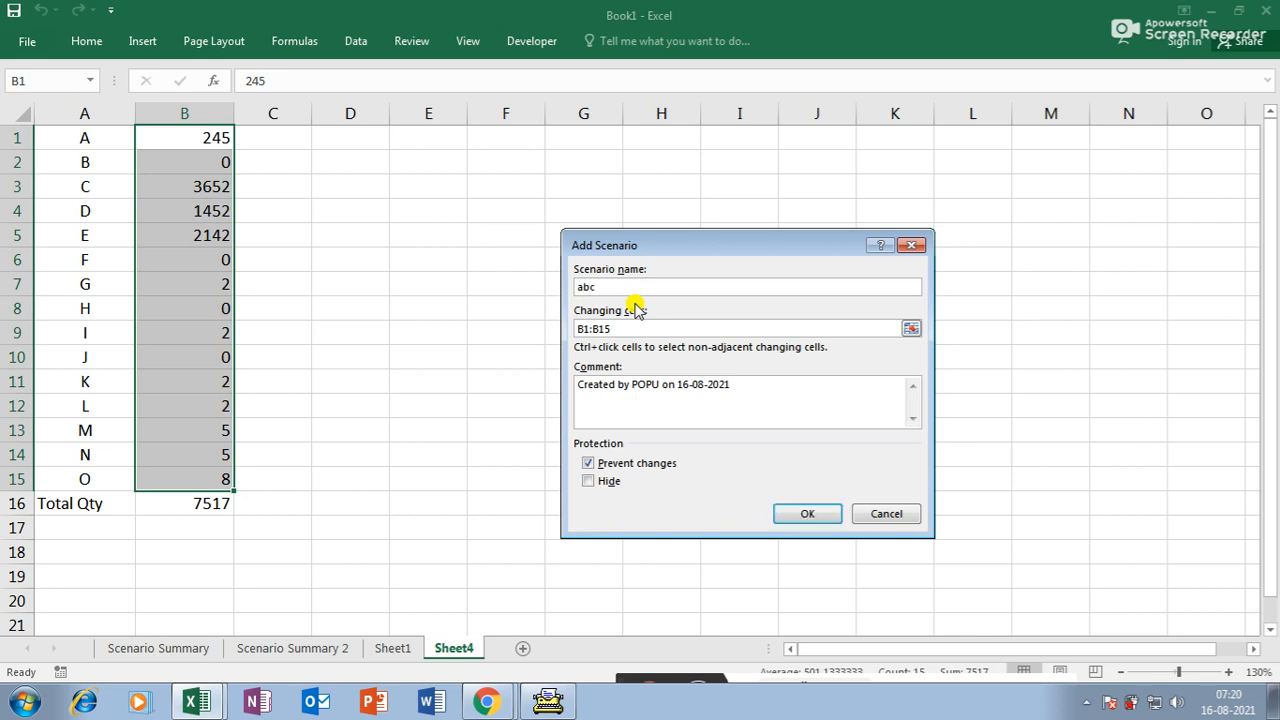
click(800, 514)
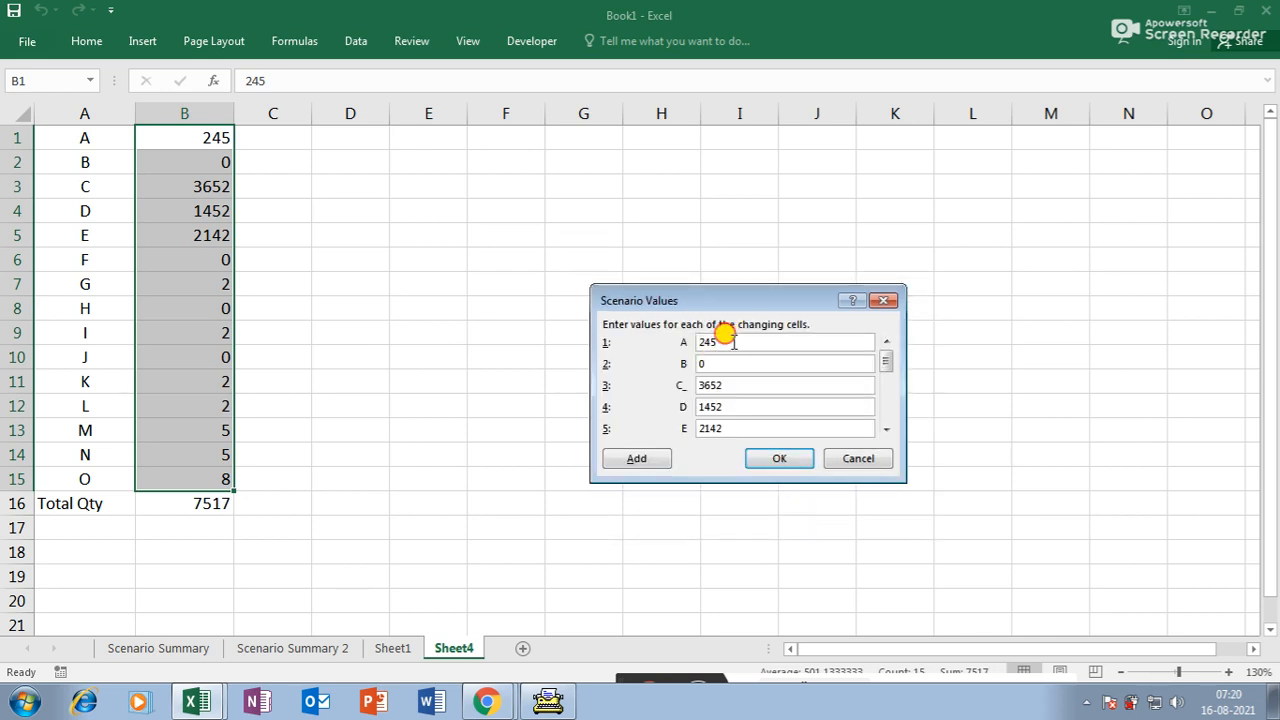
- Set abc's values A to O to 2510, 4751, 1214, 4125, 144, 1421, 1452, 1421, 1421, 142, 142, 125, 142, 14, 125 and finish adding scenarios
key(BackSpace)
key(BackSpace)
text(51)
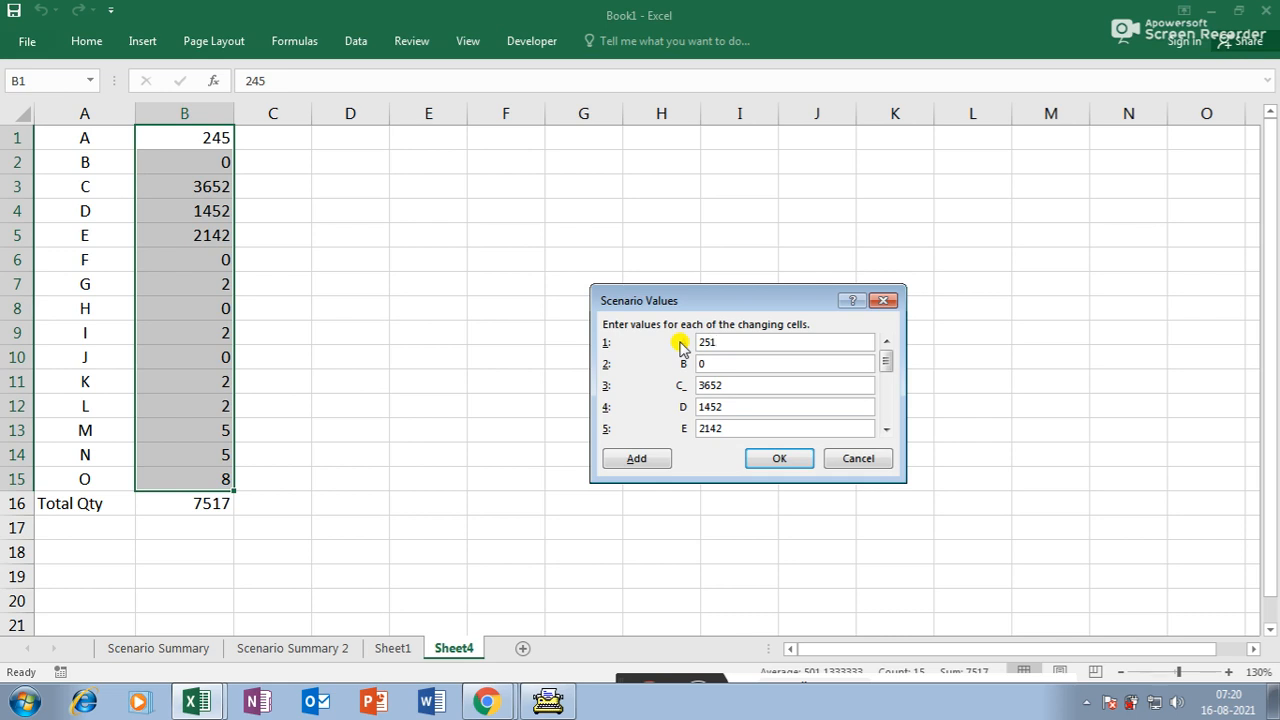
key(Tab)
text(4751)
key(Tab)
text(121)
text(4)
key(Tab)
text(4125)
key(Tab)
text(144)
key(Tab)
text(1421)
key(Tab)
text(1452)
key(Tab)
text(1421)
key(Tab)
text(2421)
key(Tab)
text(14)
key(Tab)
text(2)
text(2)
key(Tab)
text(225)
key(Tab)
text(5)
text(2)
key(Tab)
text(14)
key(Tab)
text(125)
key(Tab)
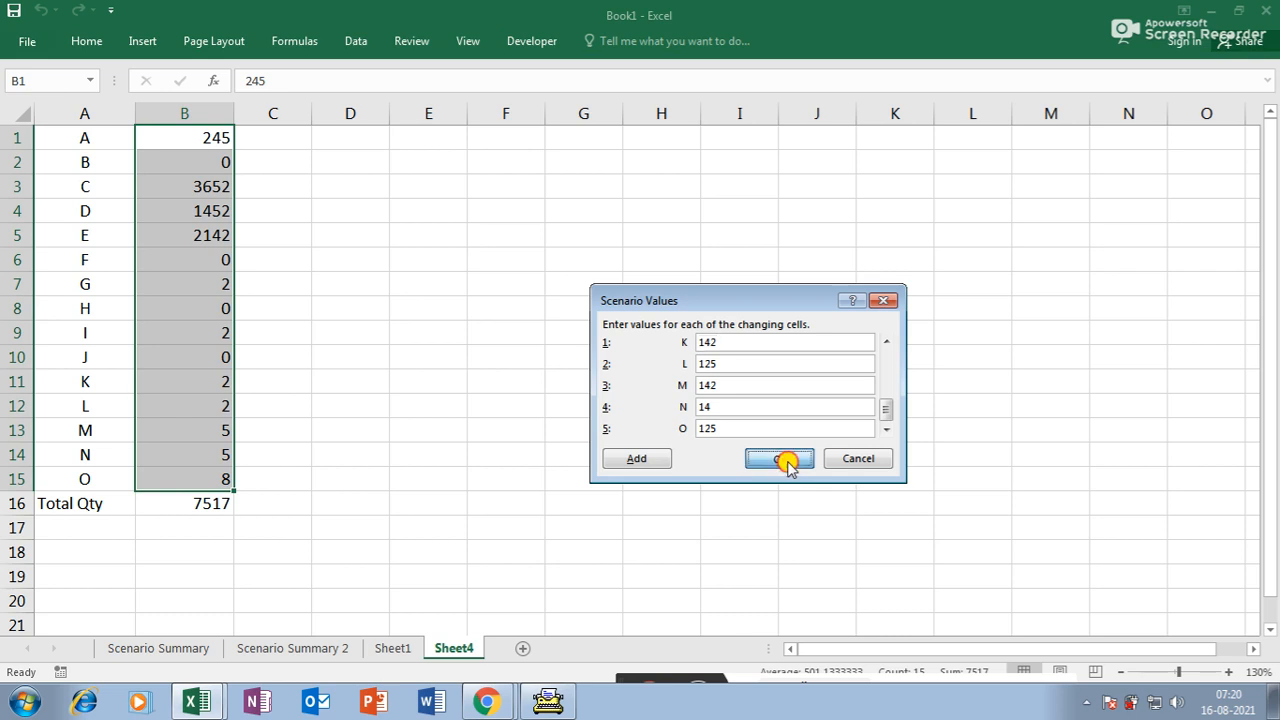
click(785, 462)
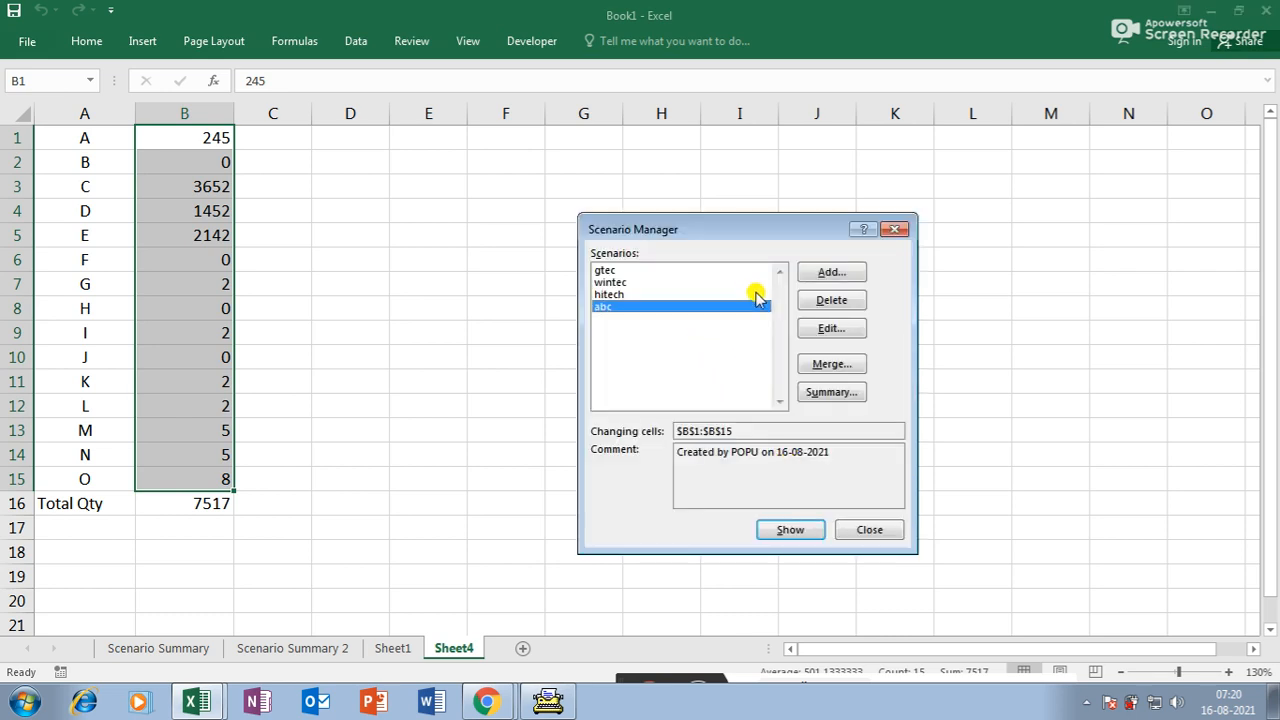
- Show the wintec, hitech and abc scenarios one after another in the worksheet
click(620, 283)
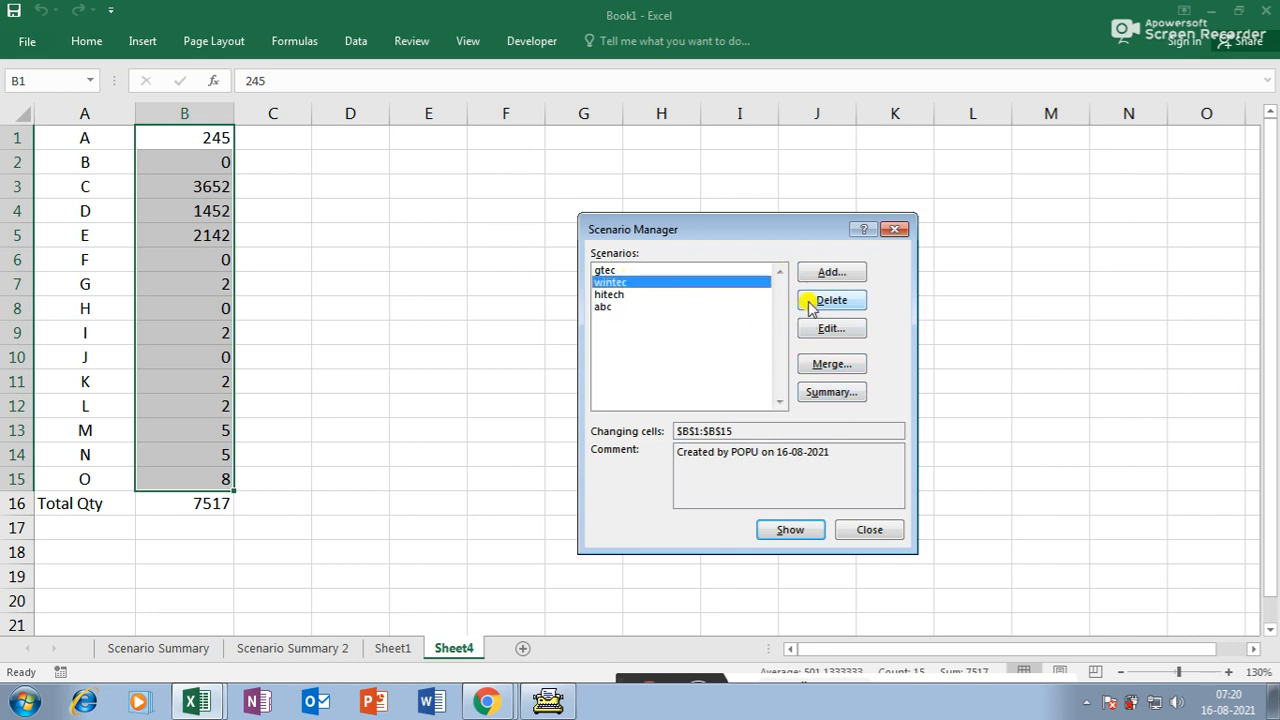
click(790, 530)
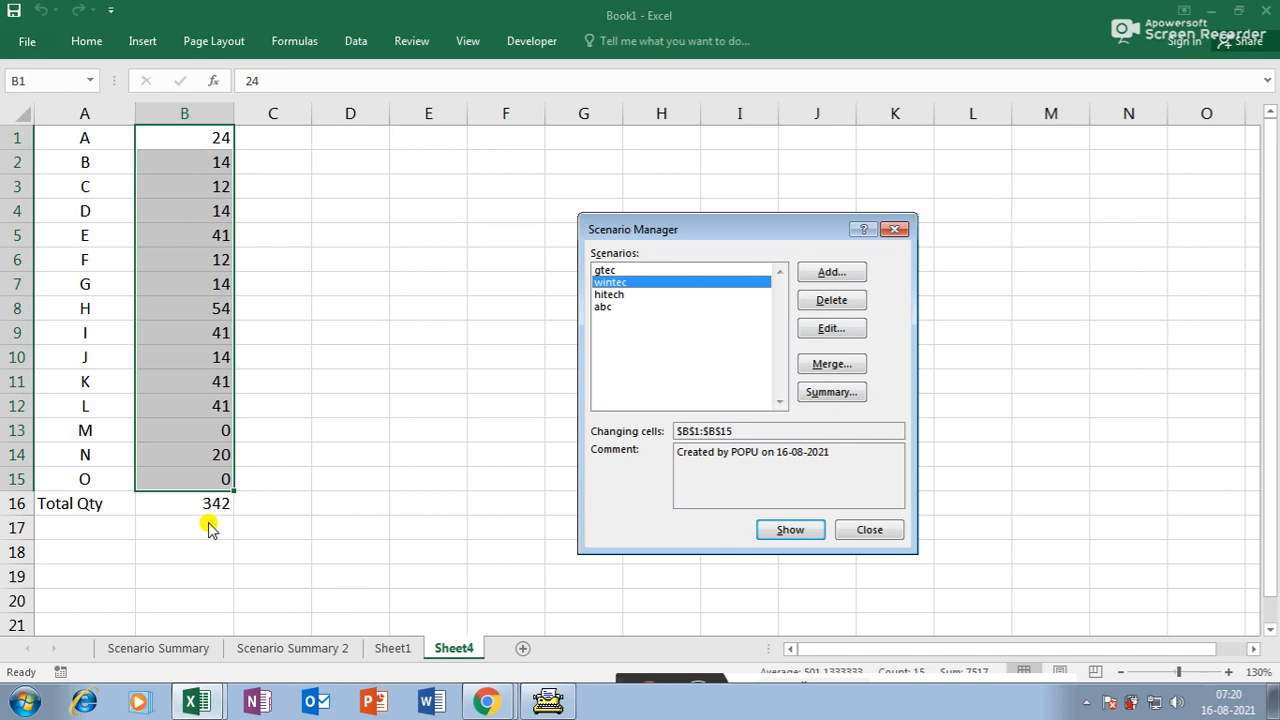
click(608, 294)
click(810, 533)
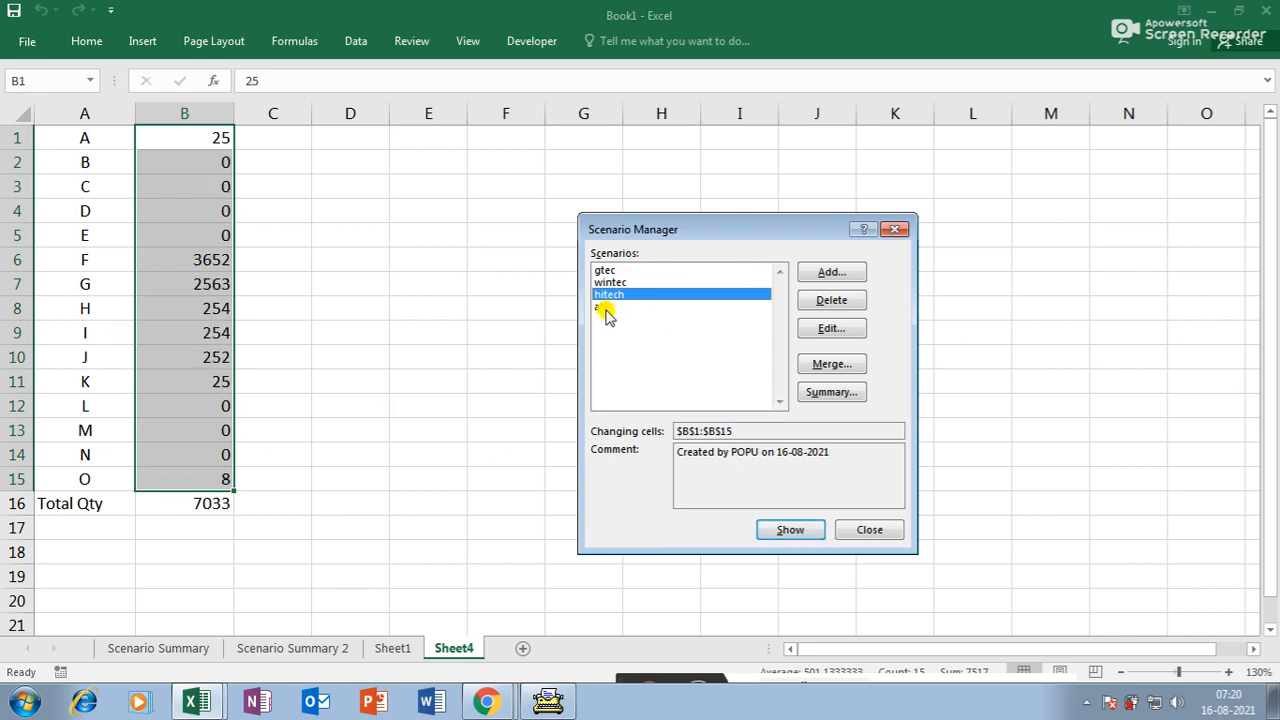
click(607, 308)
click(811, 529)
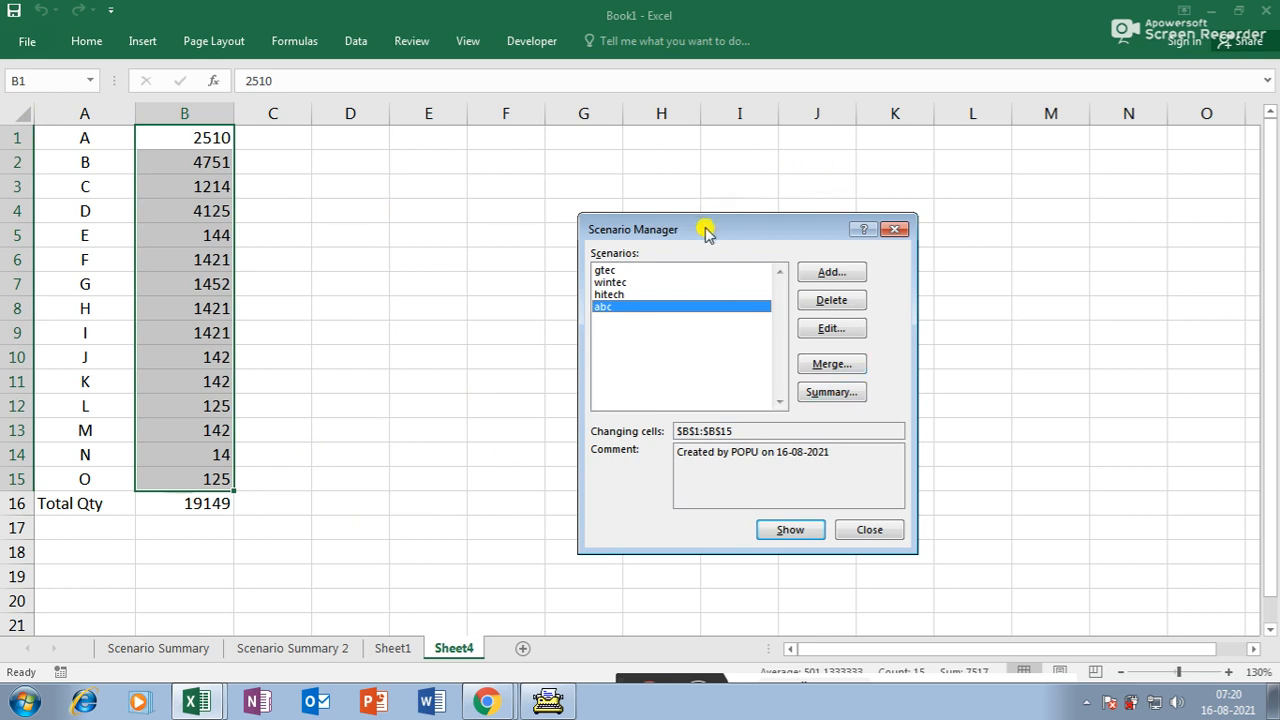
- Create a Scenario summary report with B16 as the result cell
click(836, 394)
click(665, 416)
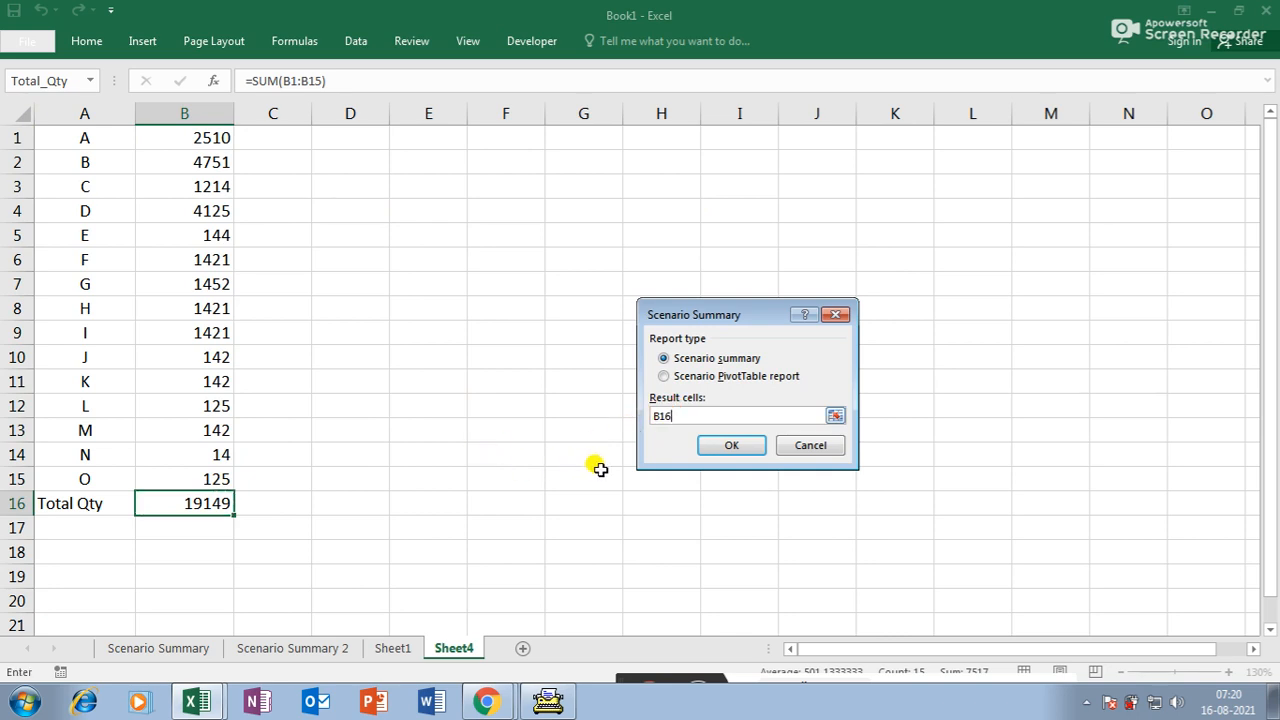
click(741, 446)
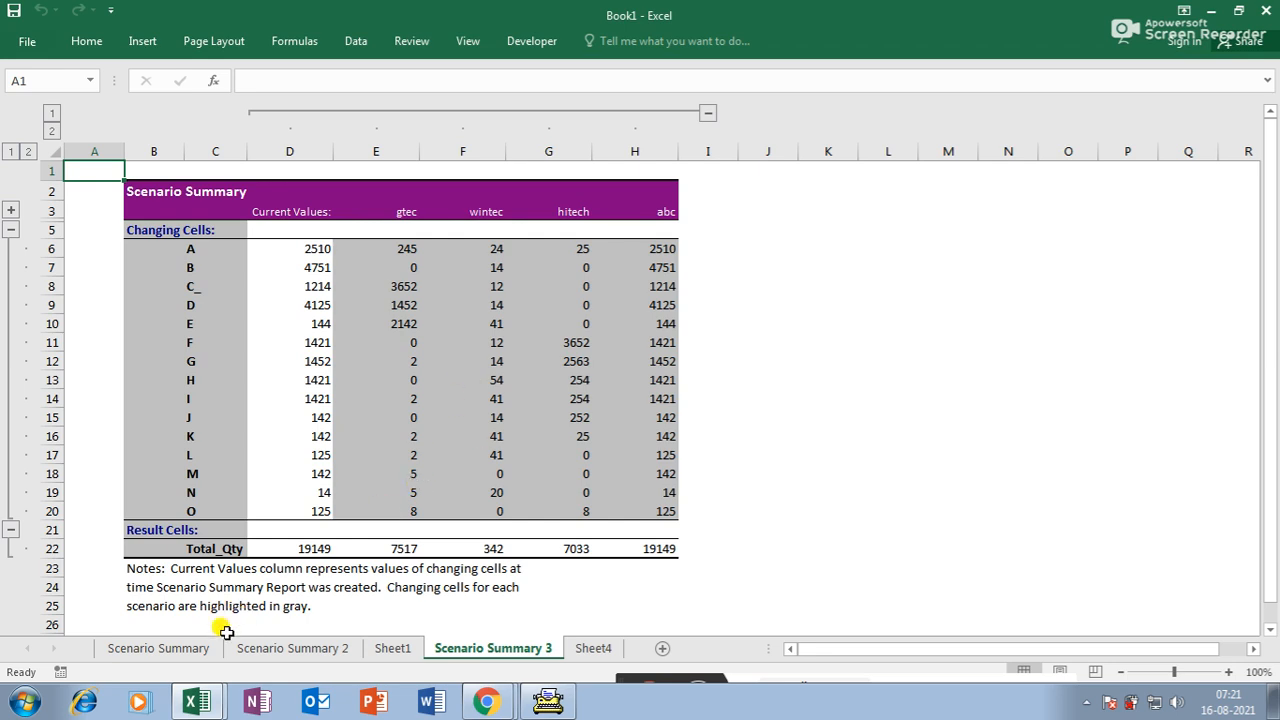
- Review the scenario summary sheets and Sheet1, ending on Sheet4
click(172, 650)
click(288, 655)
click(388, 650)
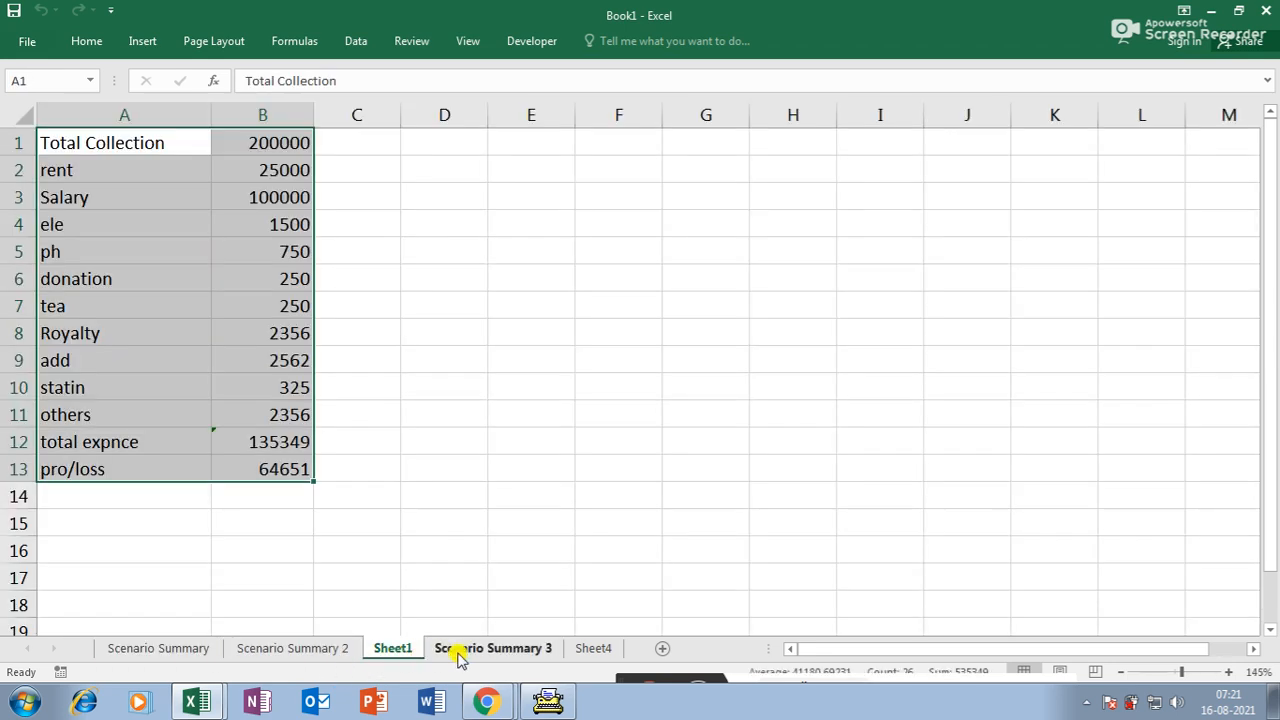
click(445, 655)
click(595, 650)
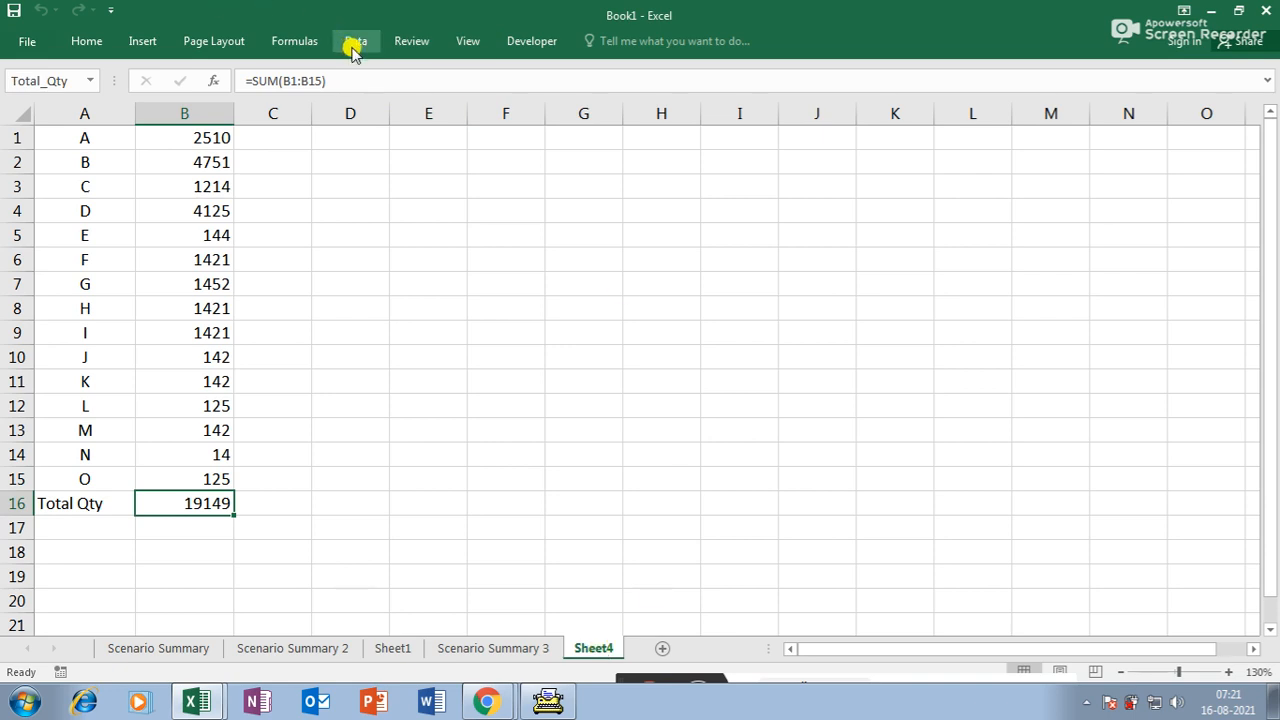
click(355, 44)
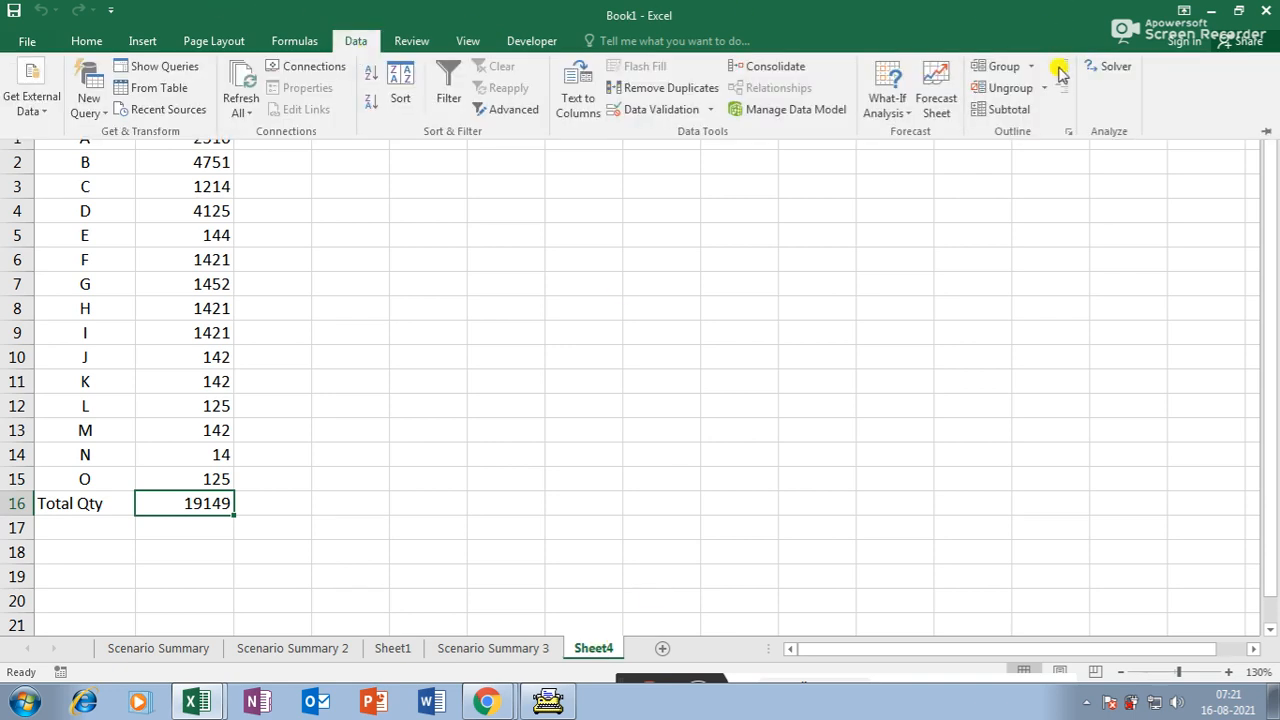
click(890, 104)
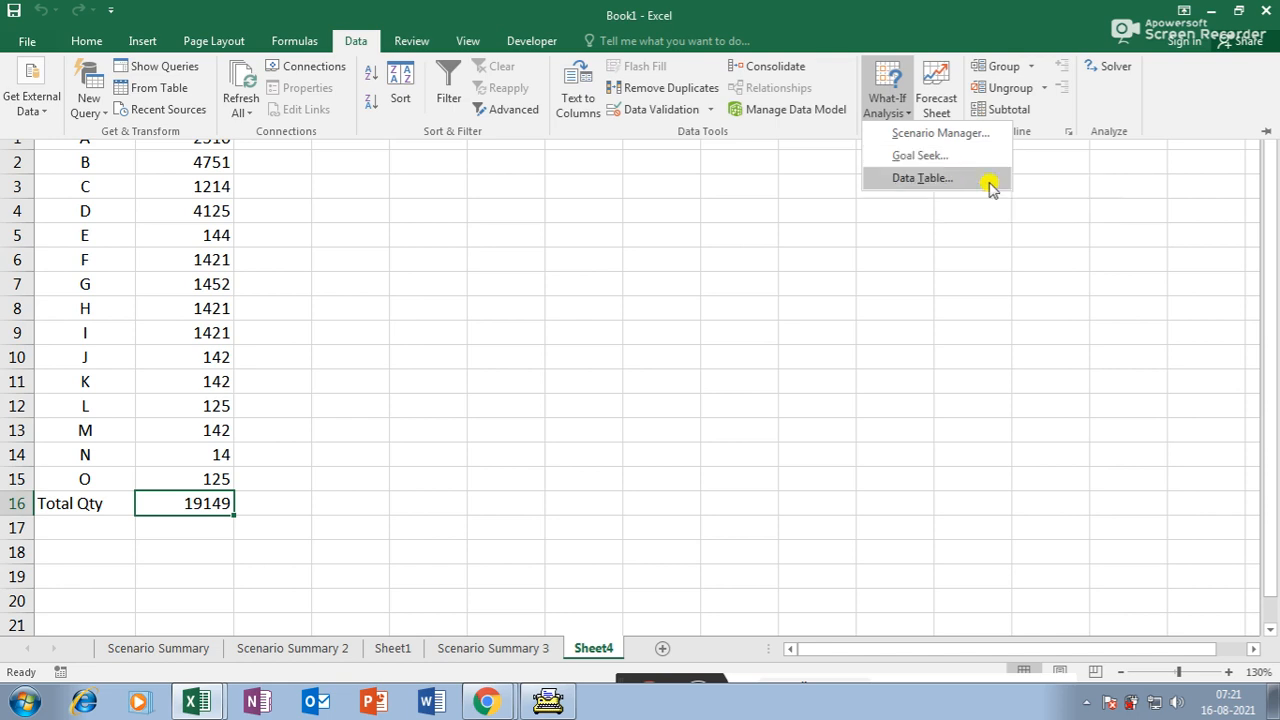
click(595, 650)
click(547, 651)
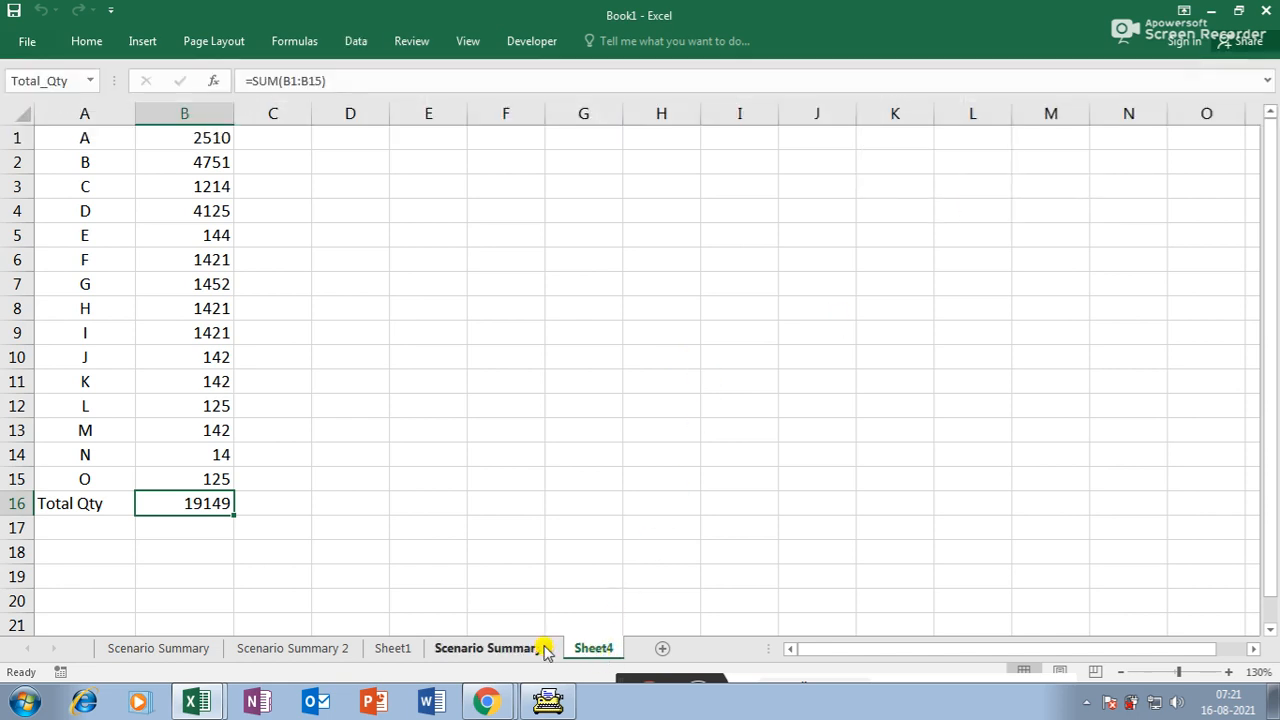
- Add a new worksheet and widen its column F
click(660, 649)
click(367, 317)
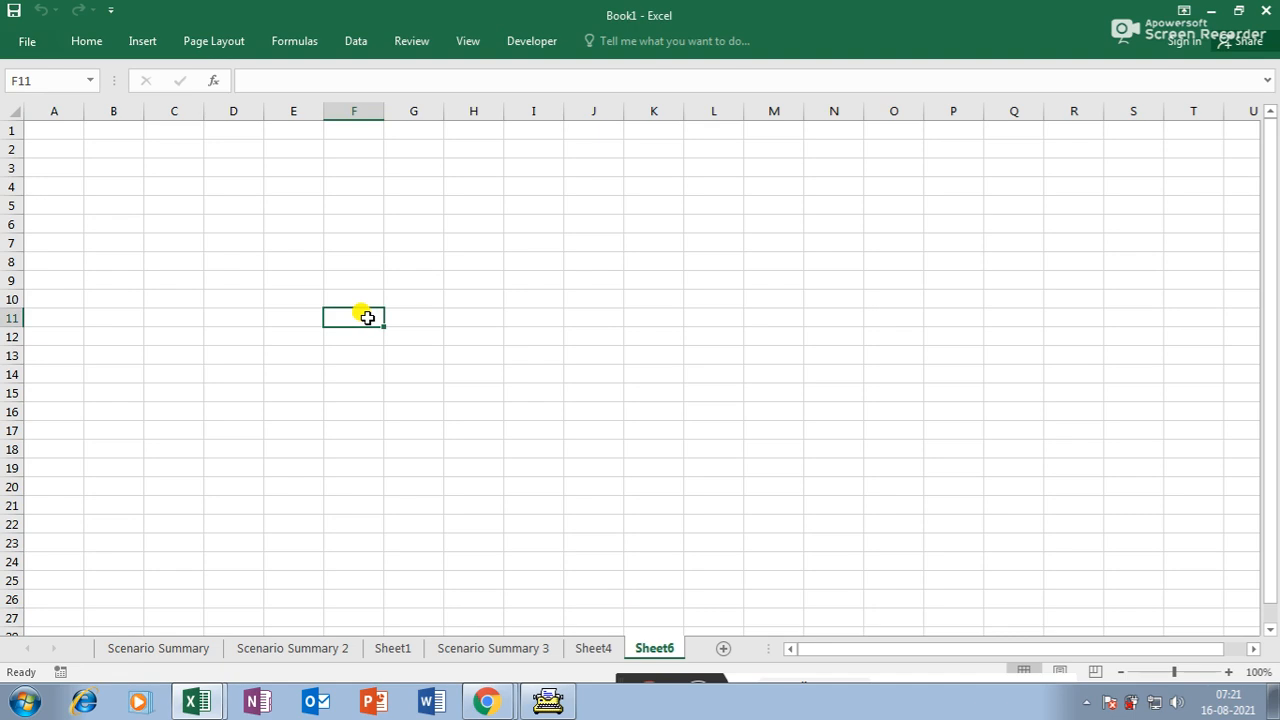
scroll(367, 317, up, 3)
drag(560, 115, 617, 115)
- Enter 4400 in cell F9 of the new worksheet
click(543, 360)
text(4400)
key(Tab)
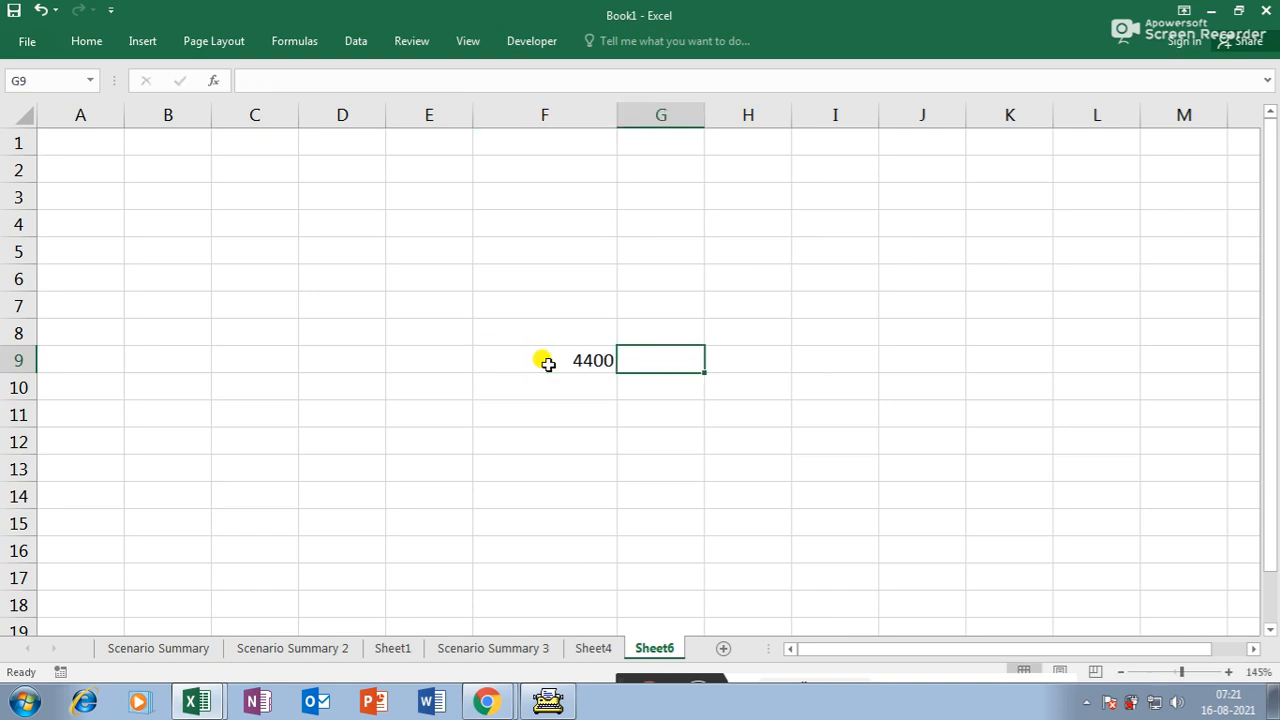
- Enter 8 in G9 and the formula =F9*G9 in H9, and widen column H
text(8)
key(Tab)
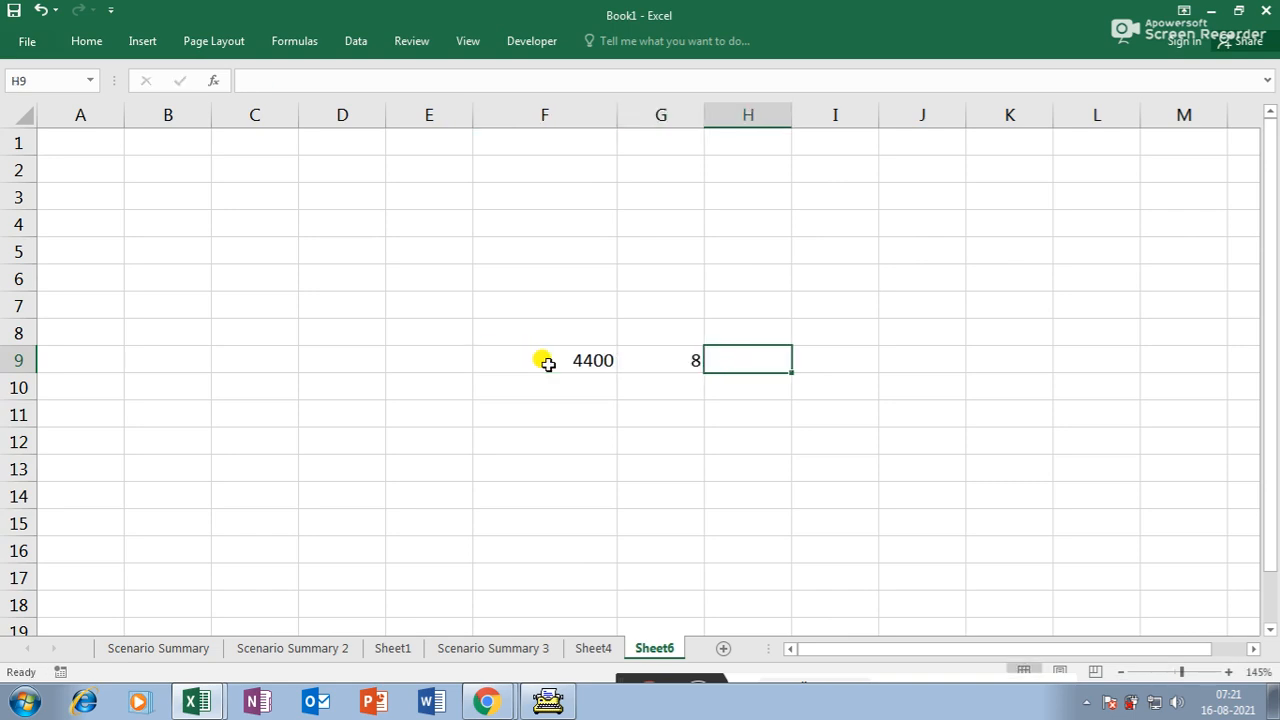
text(=)
click(565, 364)
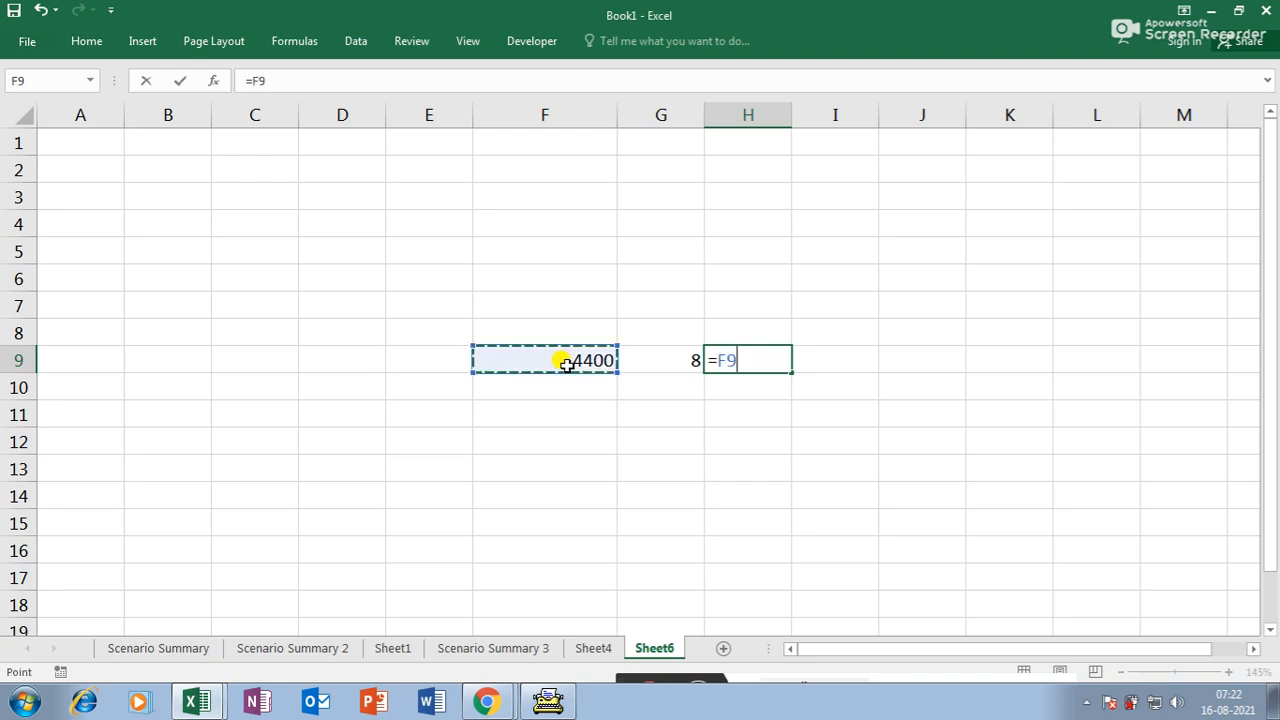
text(*)
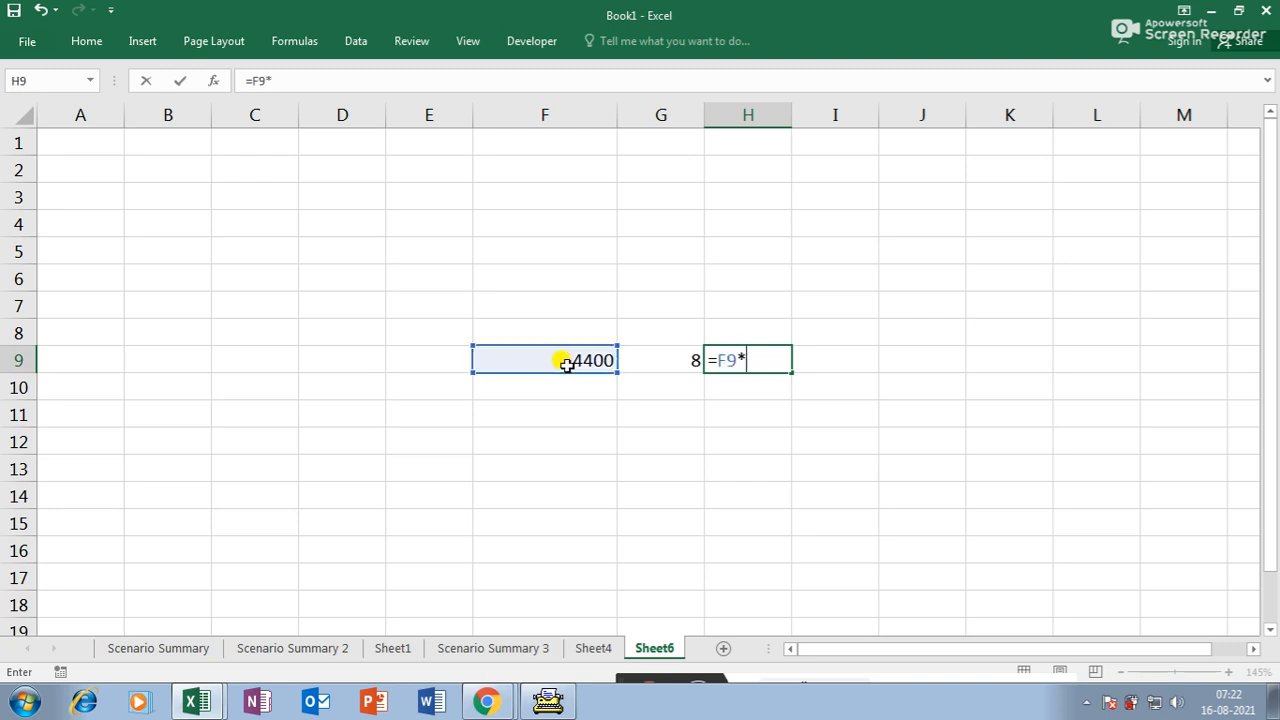
click(663, 362)
key(Return)
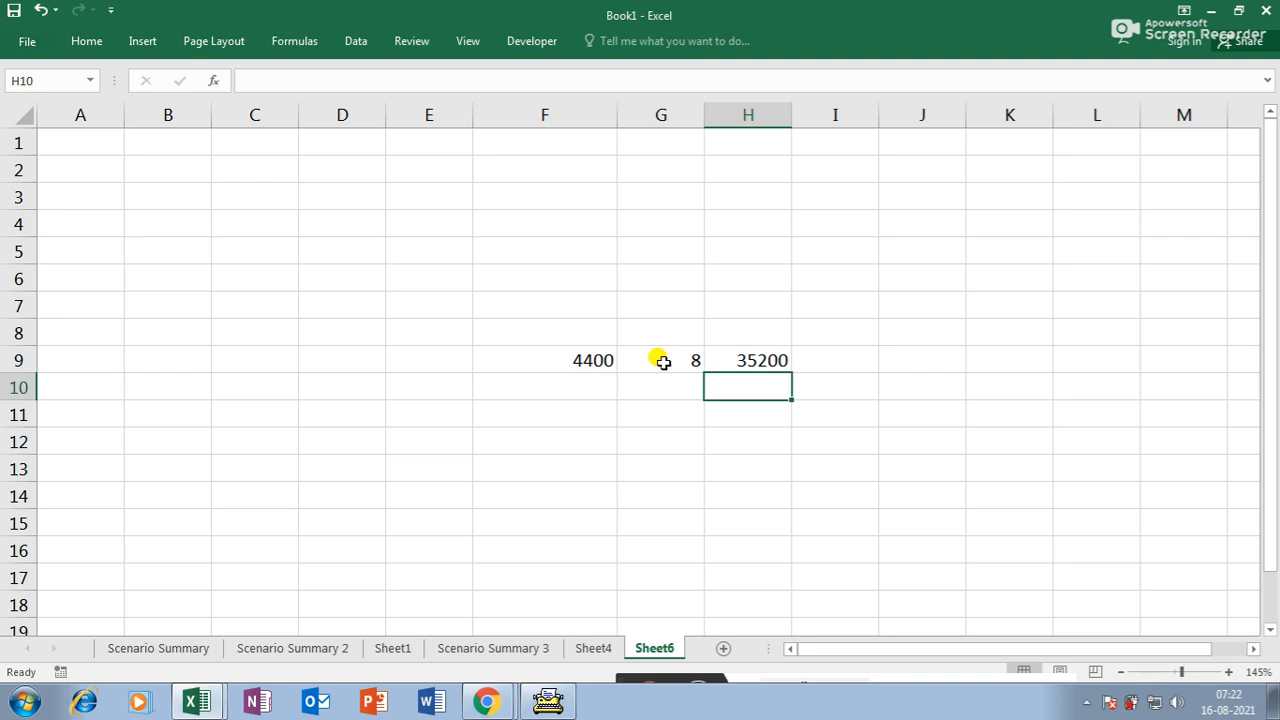
drag(790, 117, 818, 117)
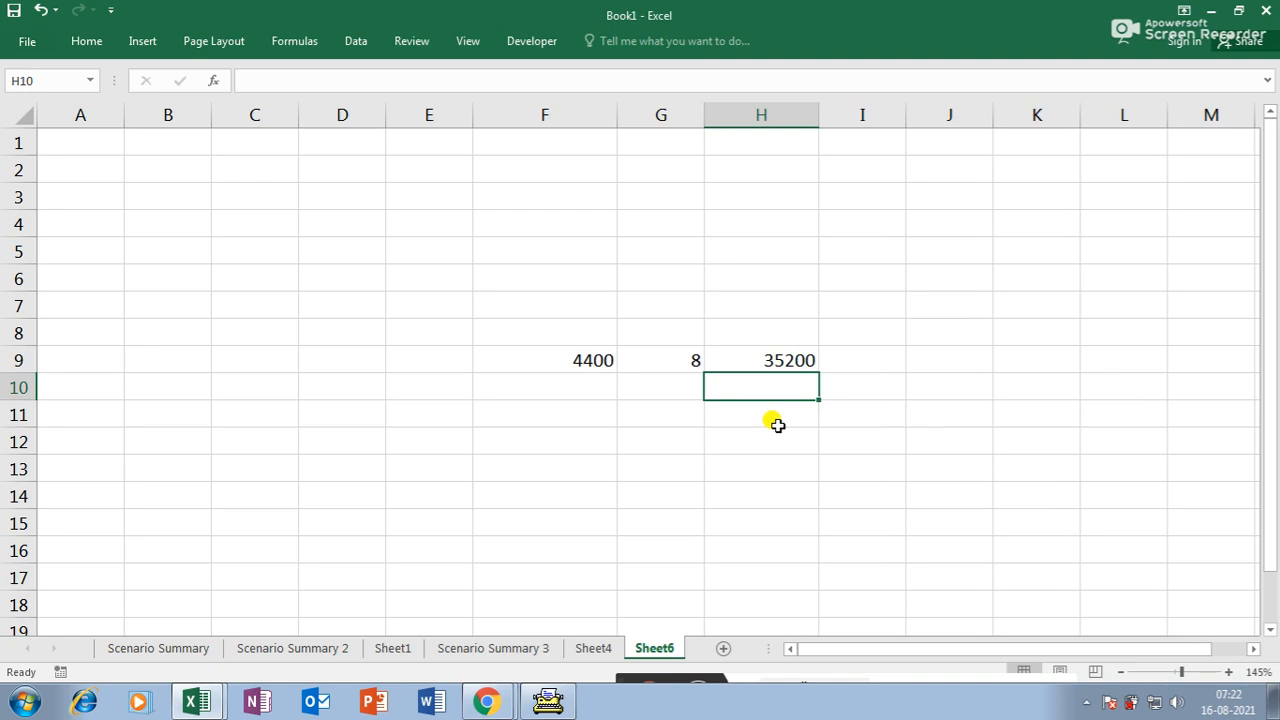
click(780, 362)
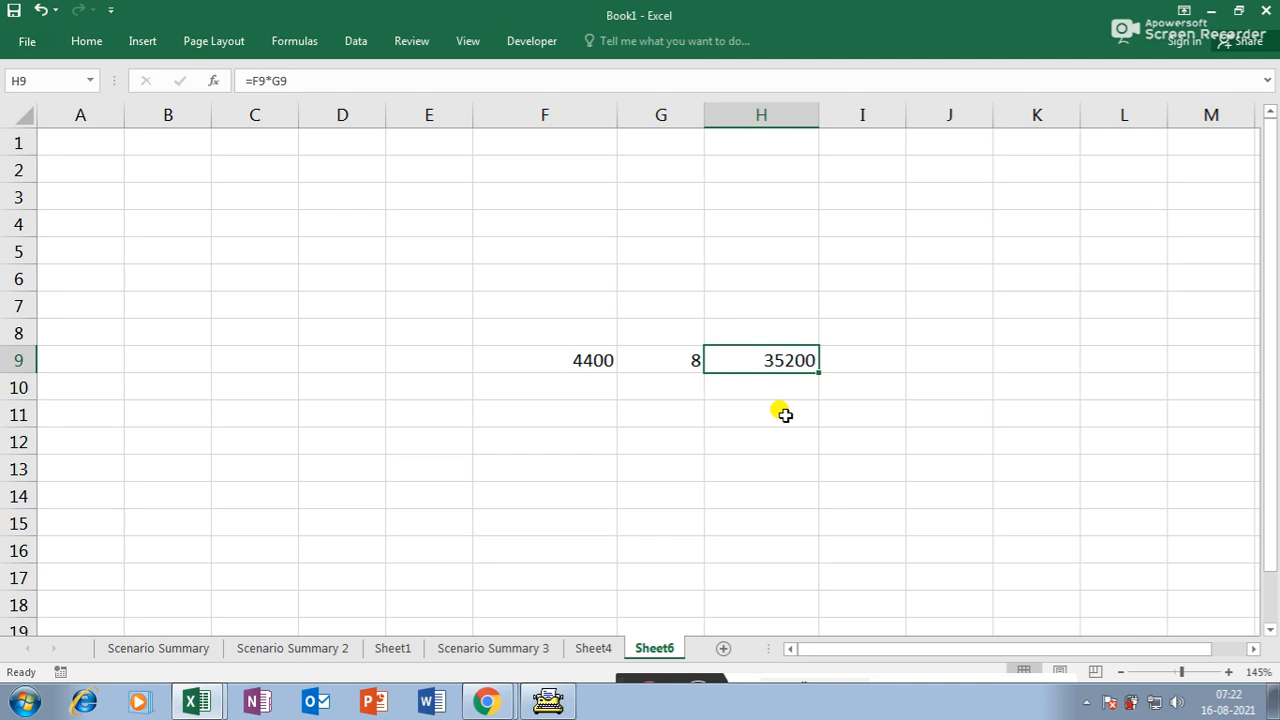
- Enter 38300 in K6 and divide it by G9 with a formula in K7
click(1033, 268)
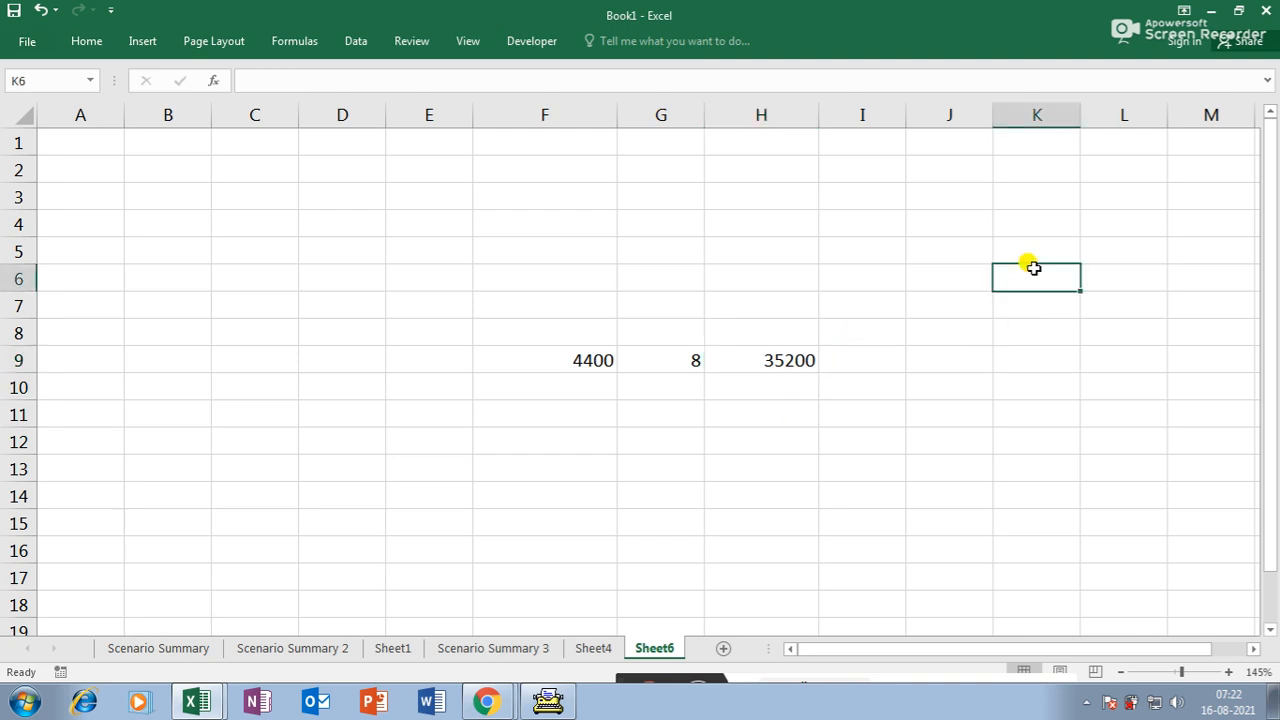
text(38300)
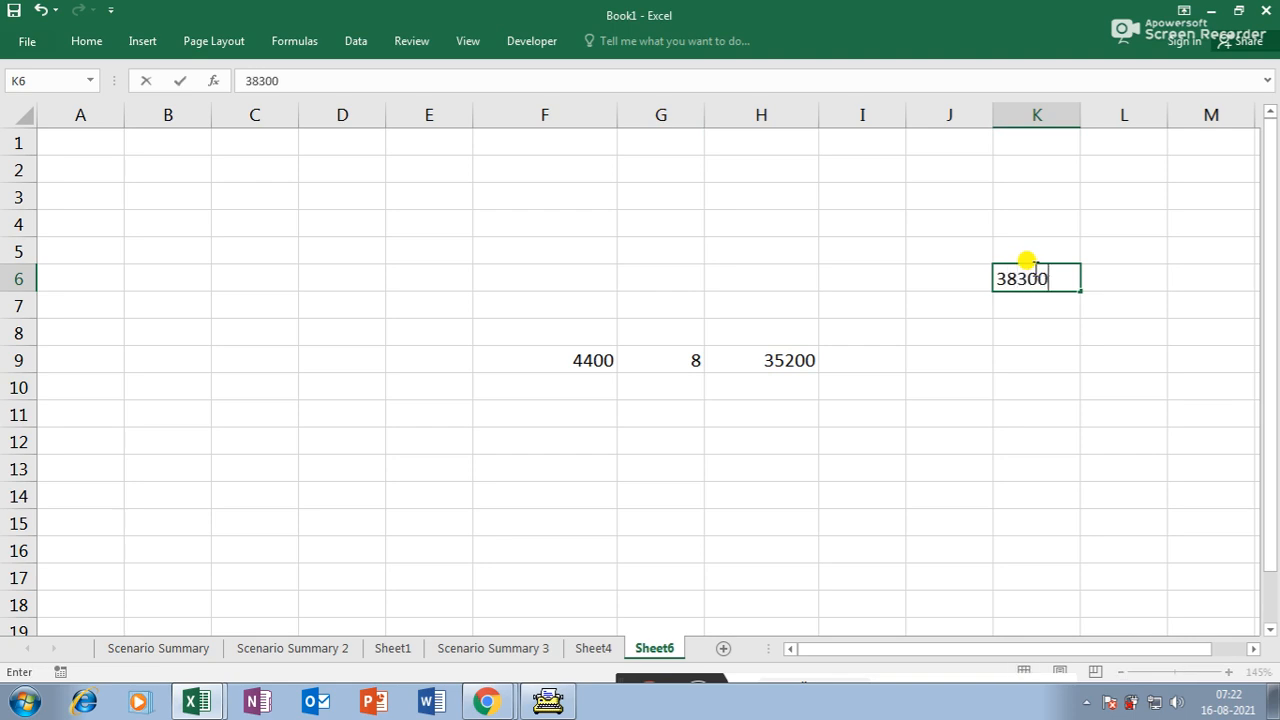
key(Return)
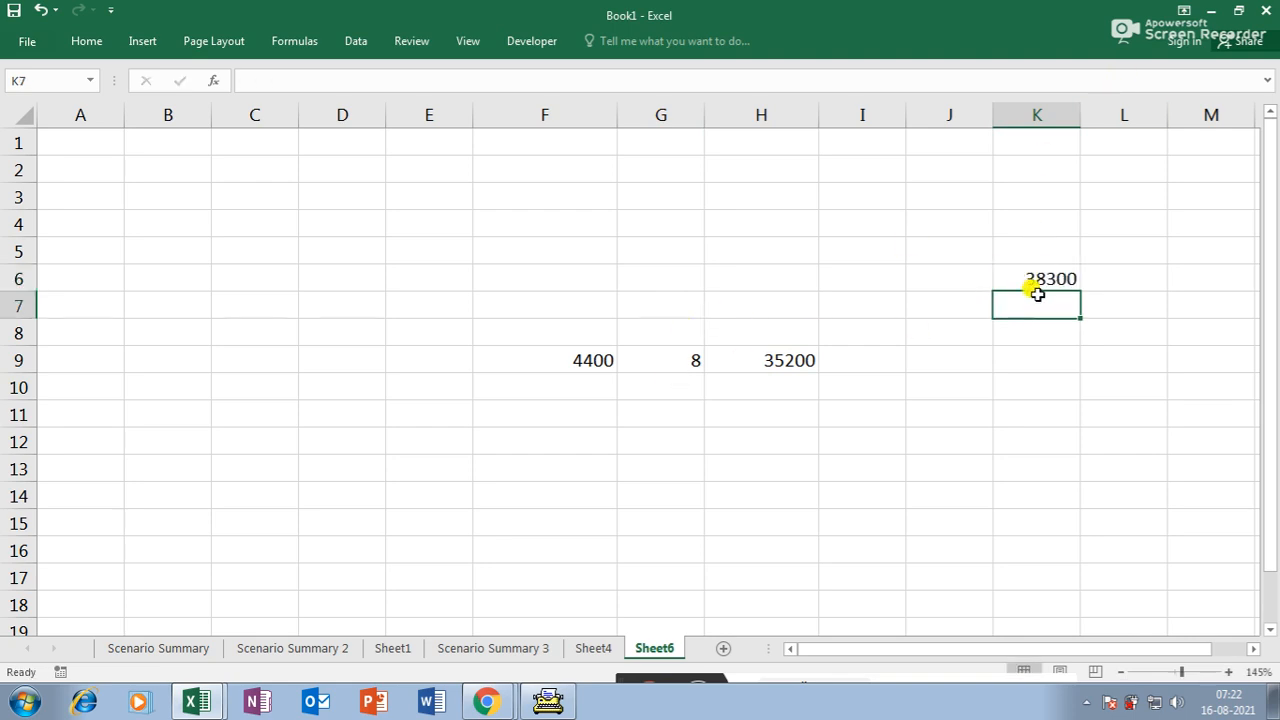
text(=)
click(1052, 277)
text(/)
click(668, 356)
key(Return)
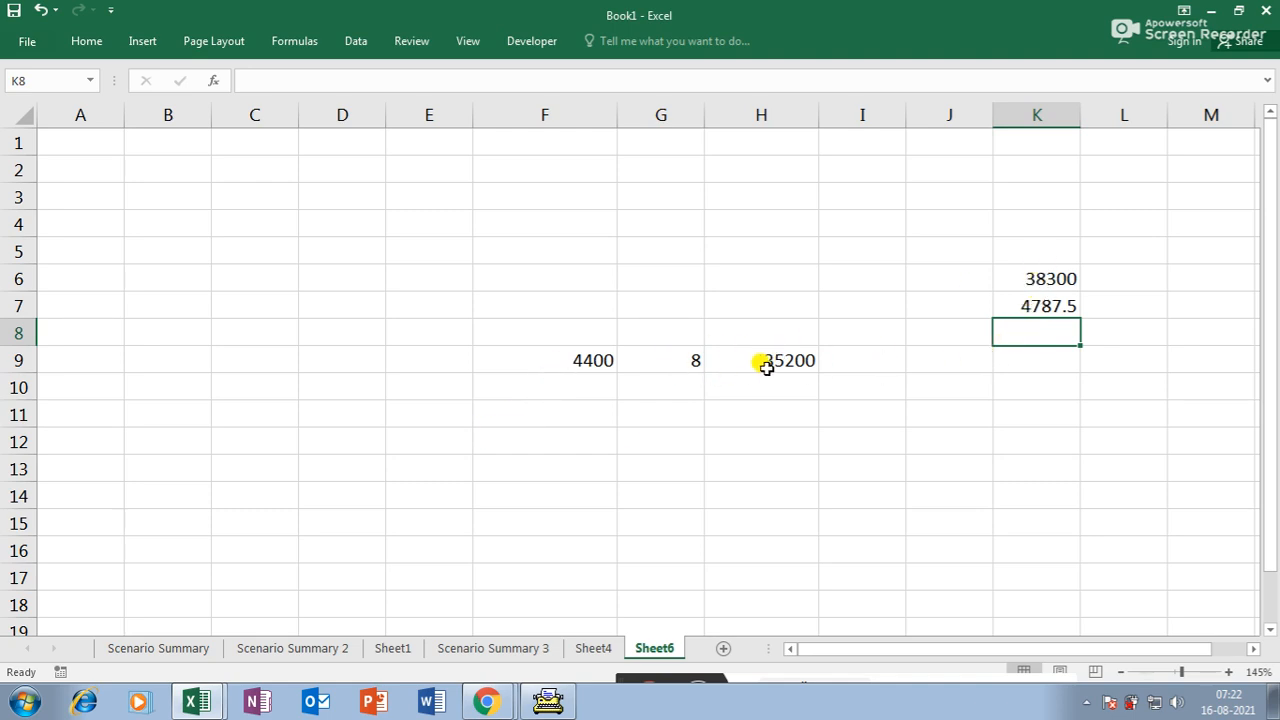
- Clear the trial target and division formula from K6:K7
drag(1005, 246, 1106, 354)
key(Delete)
click(917, 380)
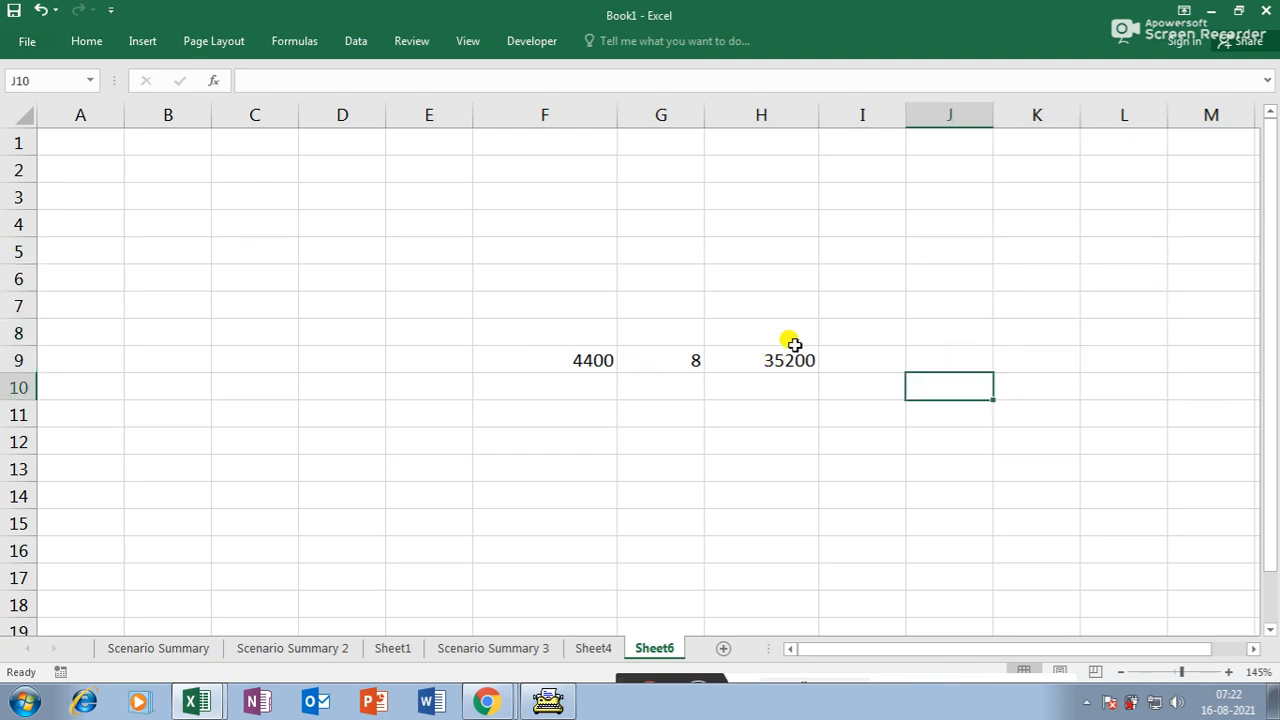
- Set up Goal Seek with H9 as the set cell and 38745 as the target value
click(793, 350)
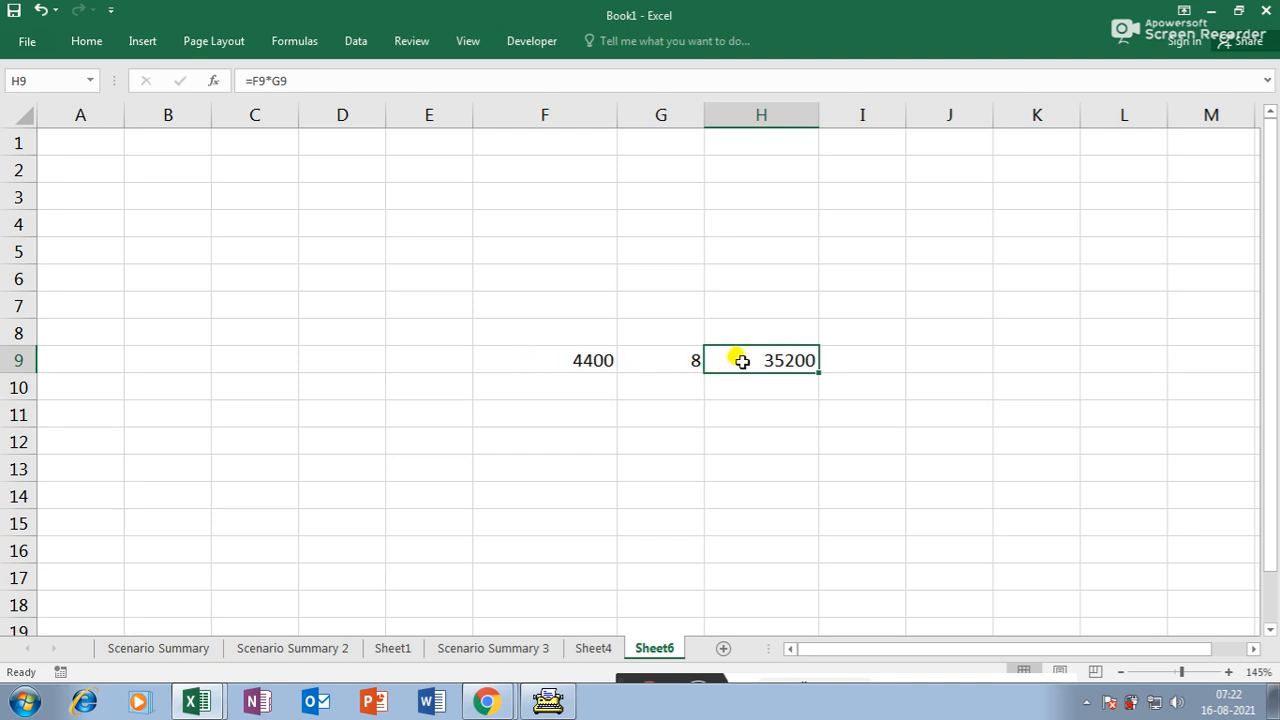
click(356, 42)
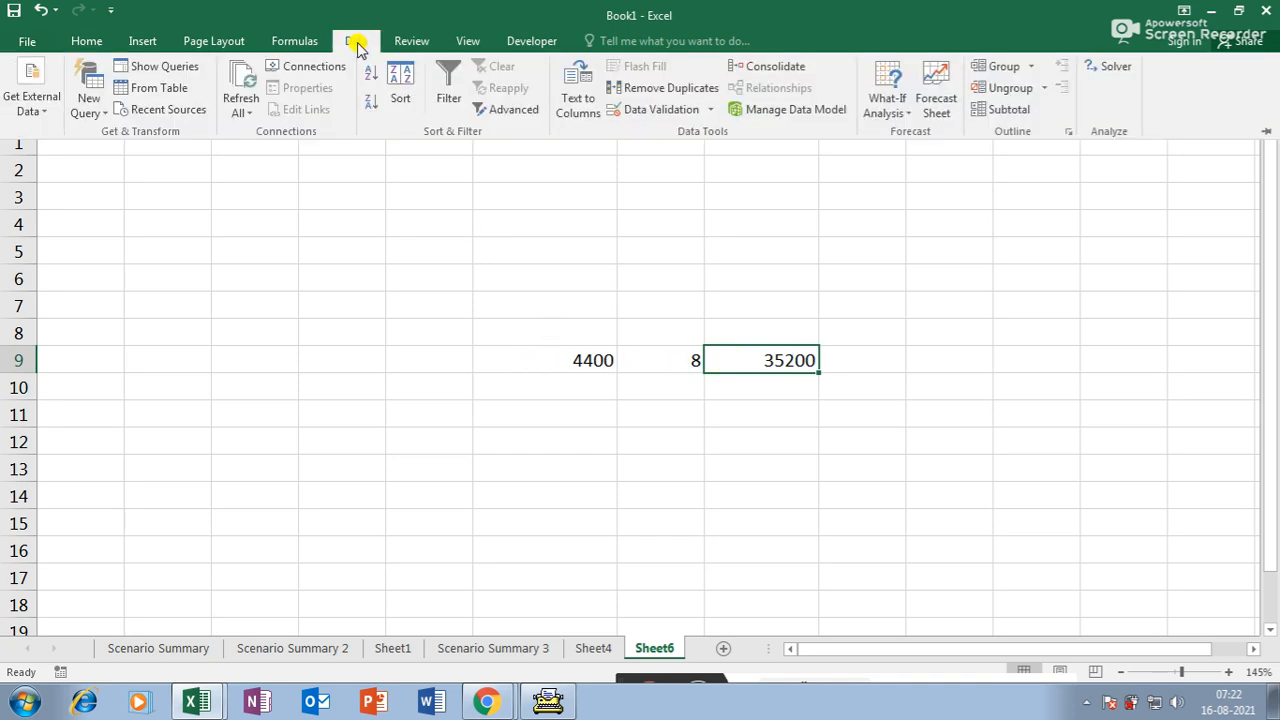
click(887, 112)
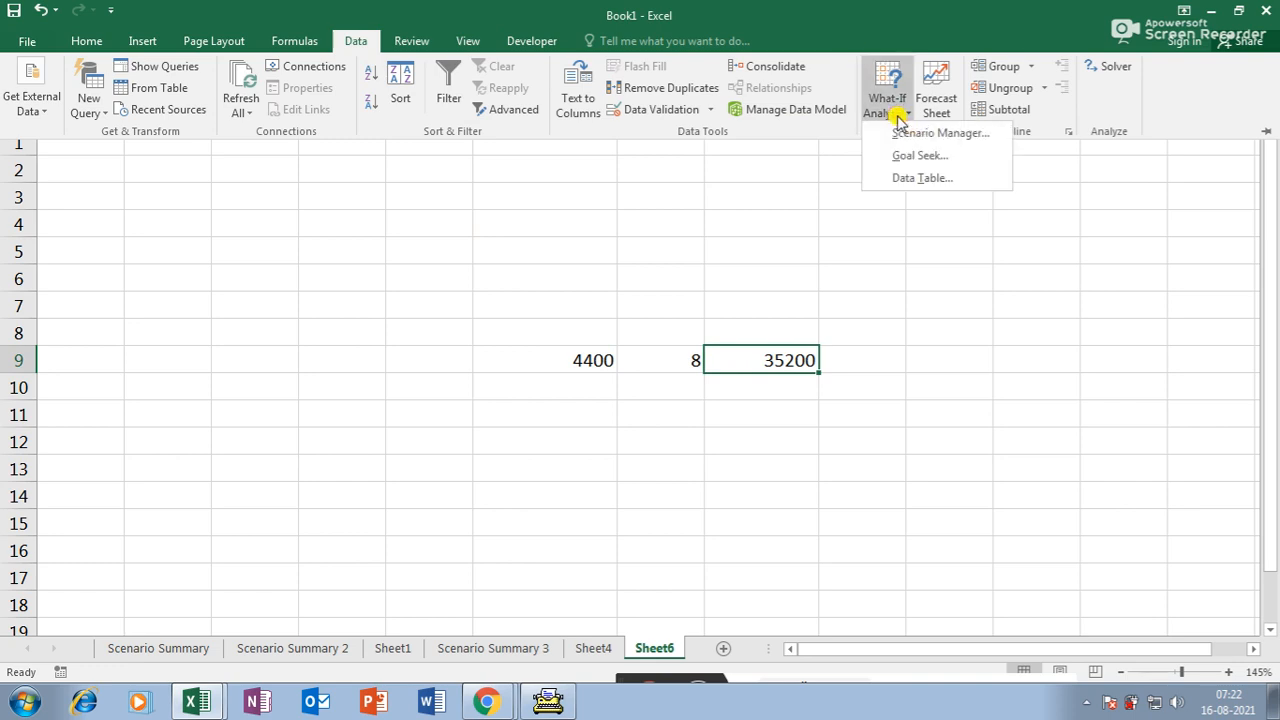
click(915, 155)
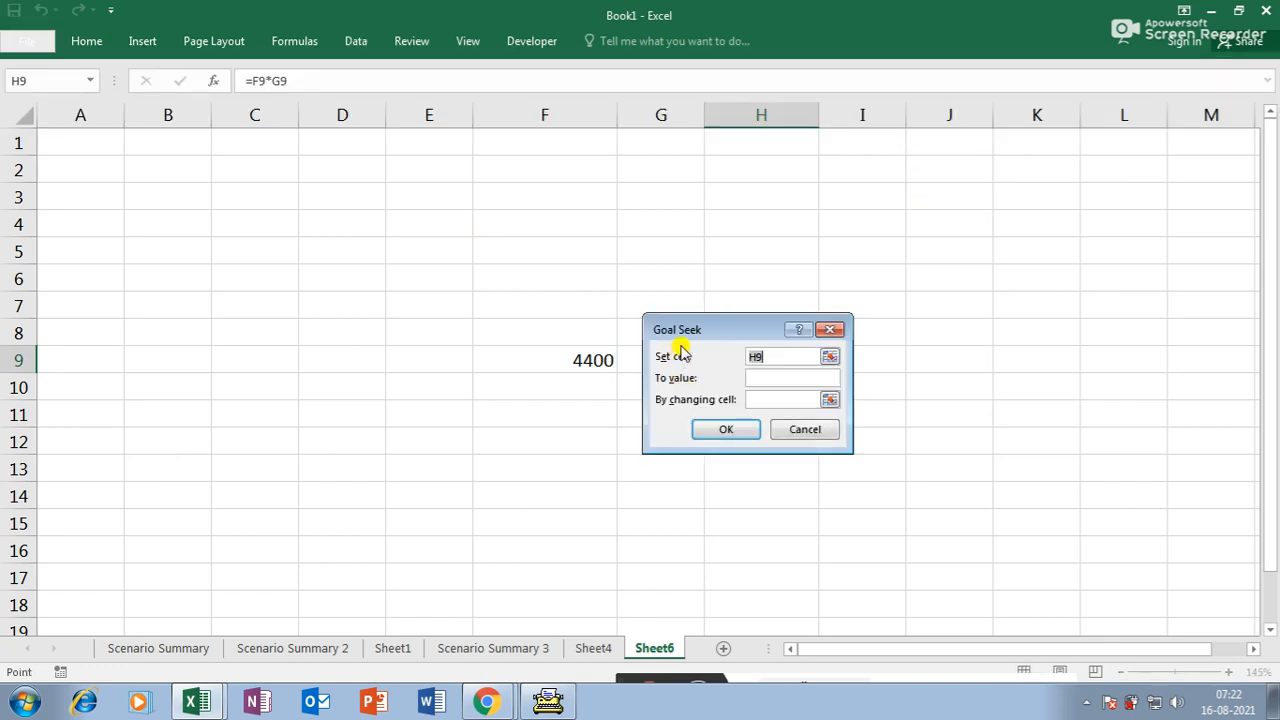
drag(695, 329, 909, 279)
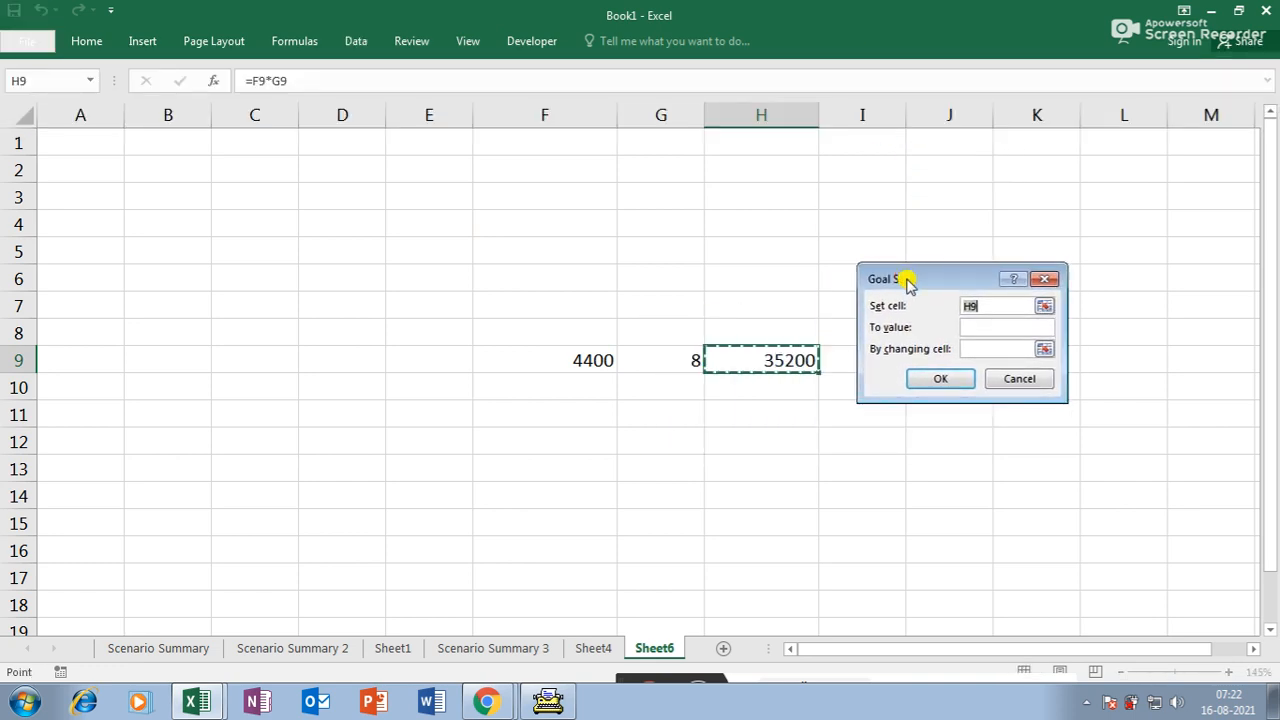
click(966, 328)
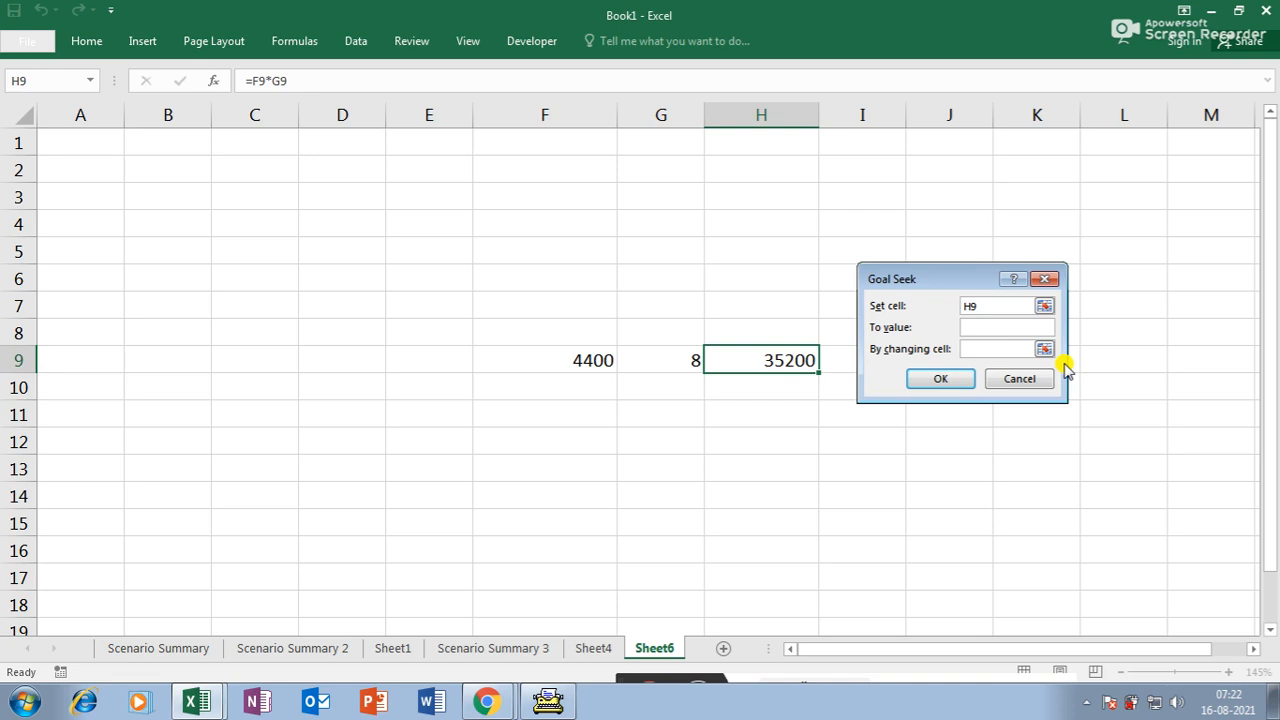
text(38)
drag(952, 269, 960, 305)
text(745)
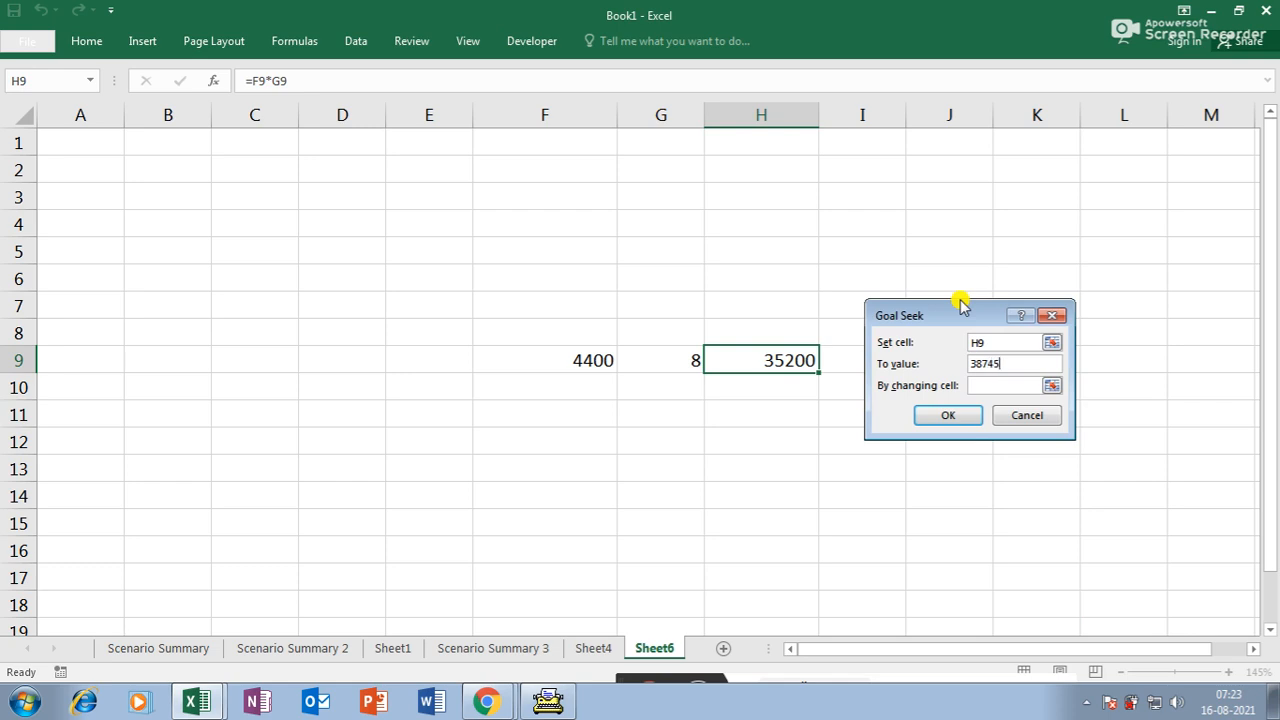
- Run the Goal Seek with F9 as the changing cell and discard its result
click(1008, 389)
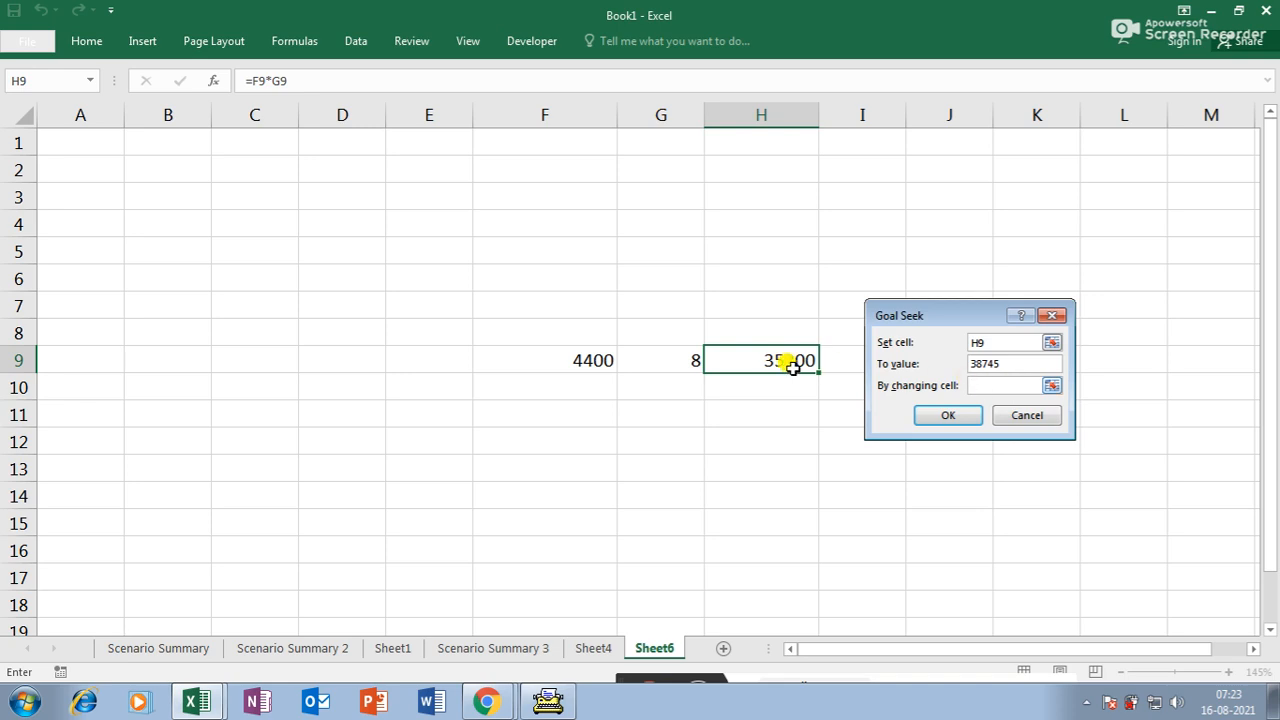
click(581, 359)
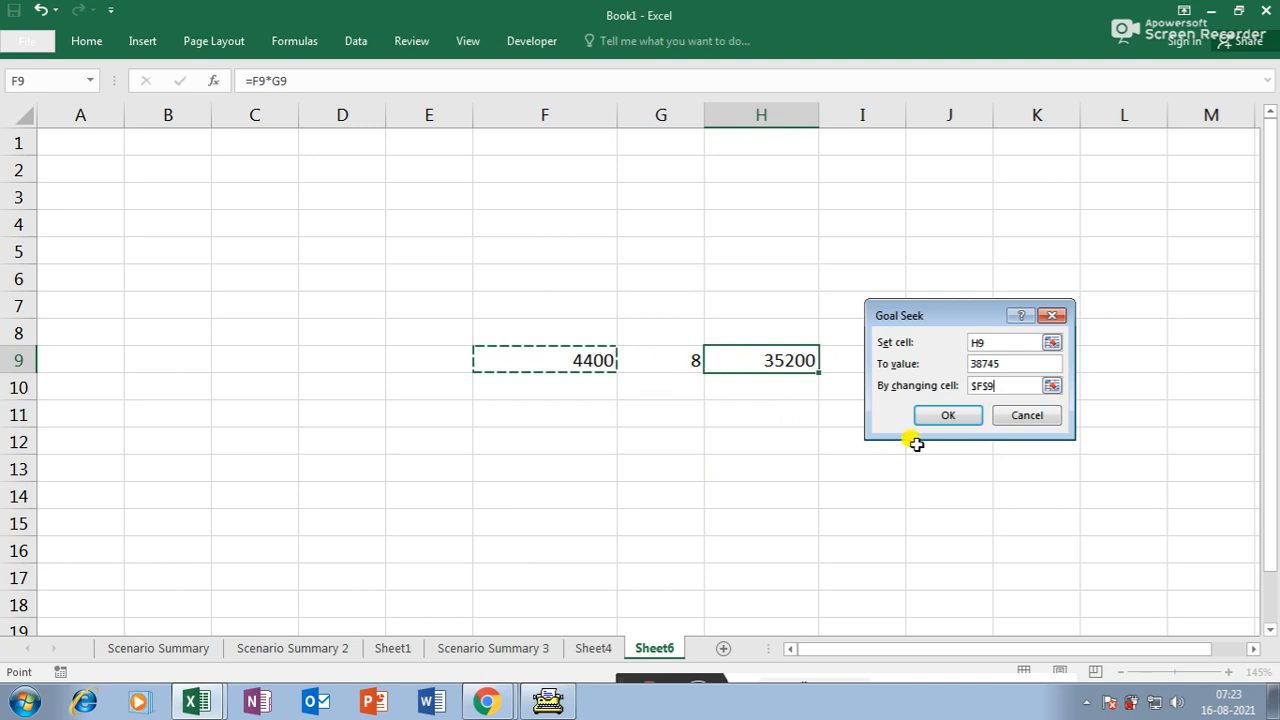
click(962, 418)
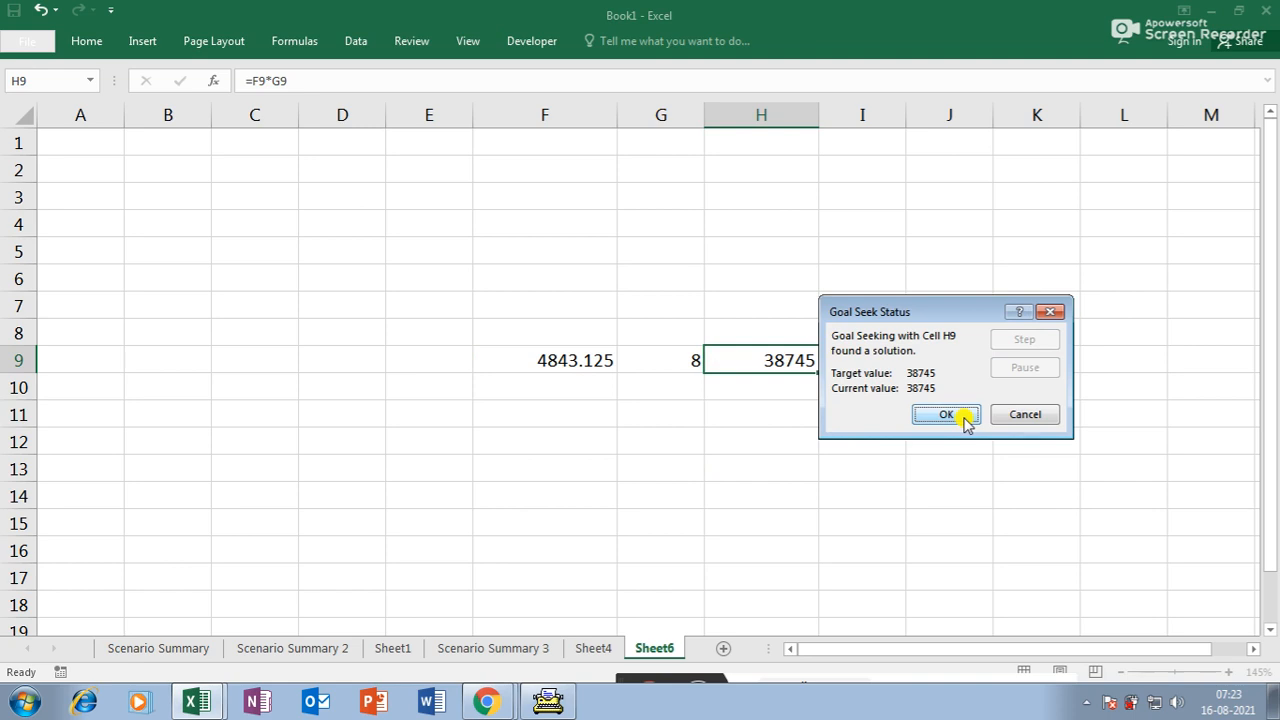
drag(928, 317, 1030, 192)
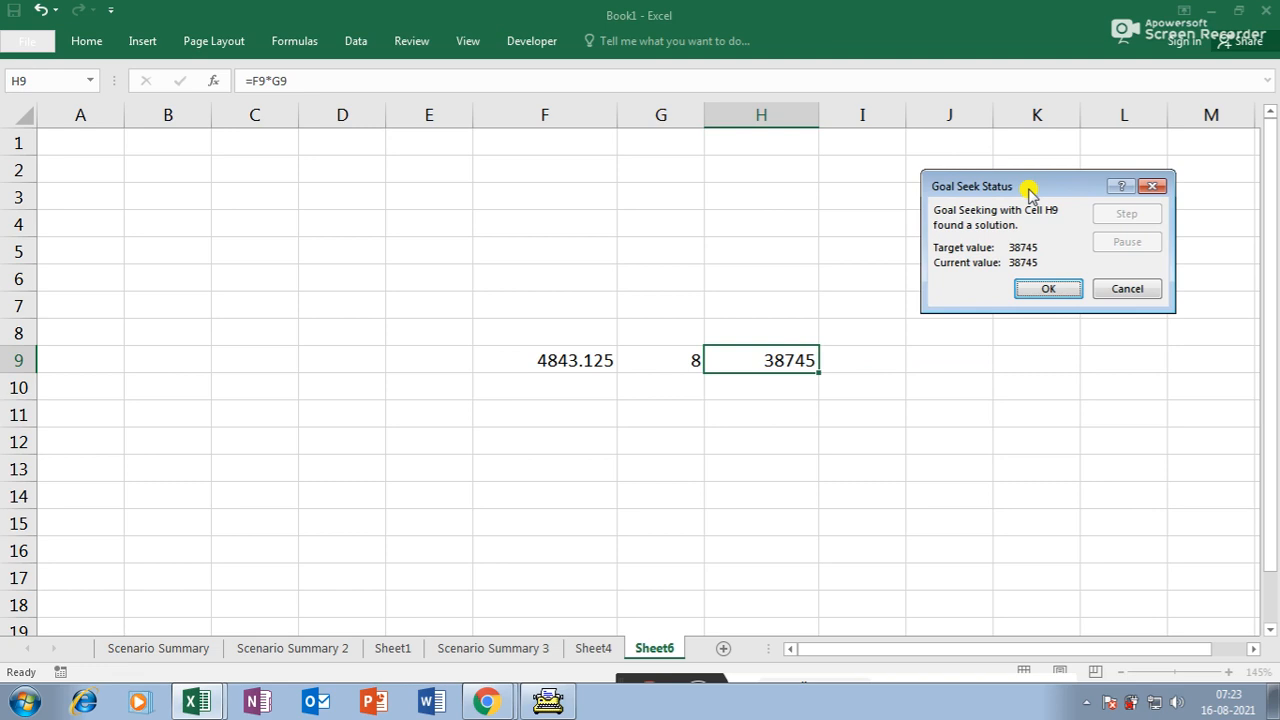
click(1125, 290)
click(855, 445)
- Goal Seek H9 to the value 38450 by changing F9, and keep the result
click(778, 358)
click(352, 45)
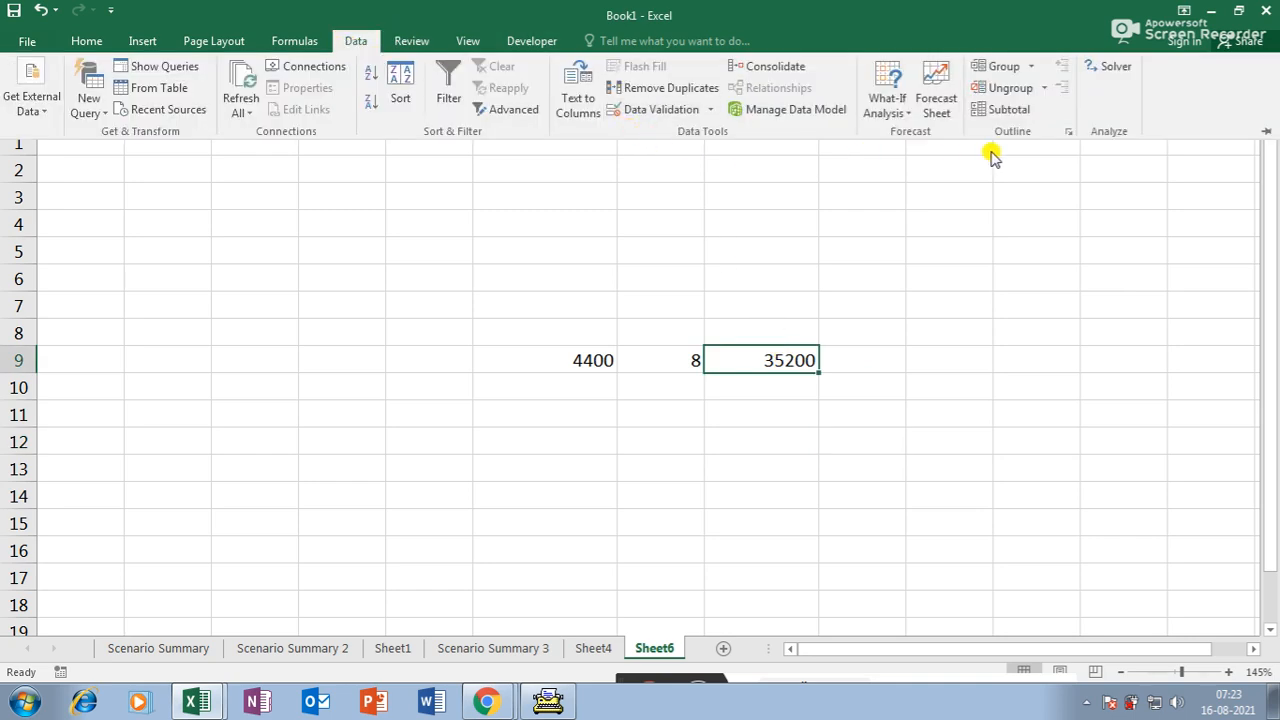
click(886, 100)
click(906, 154)
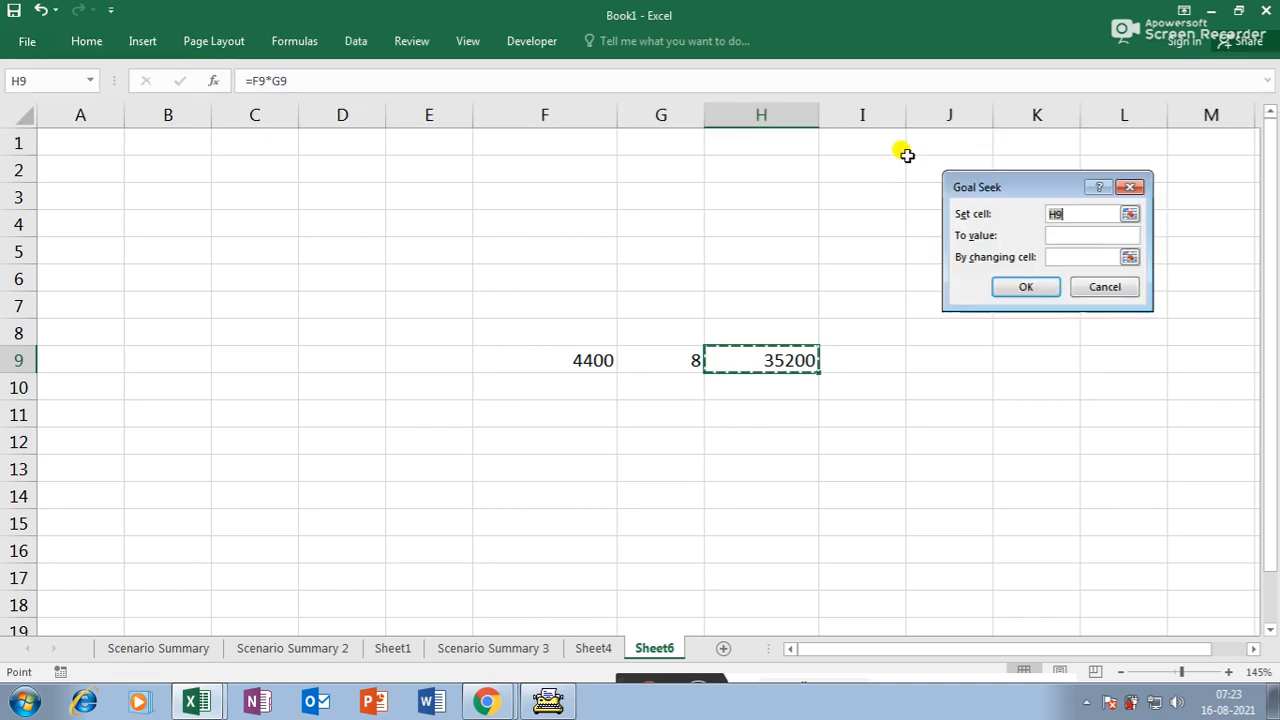
click(1066, 234)
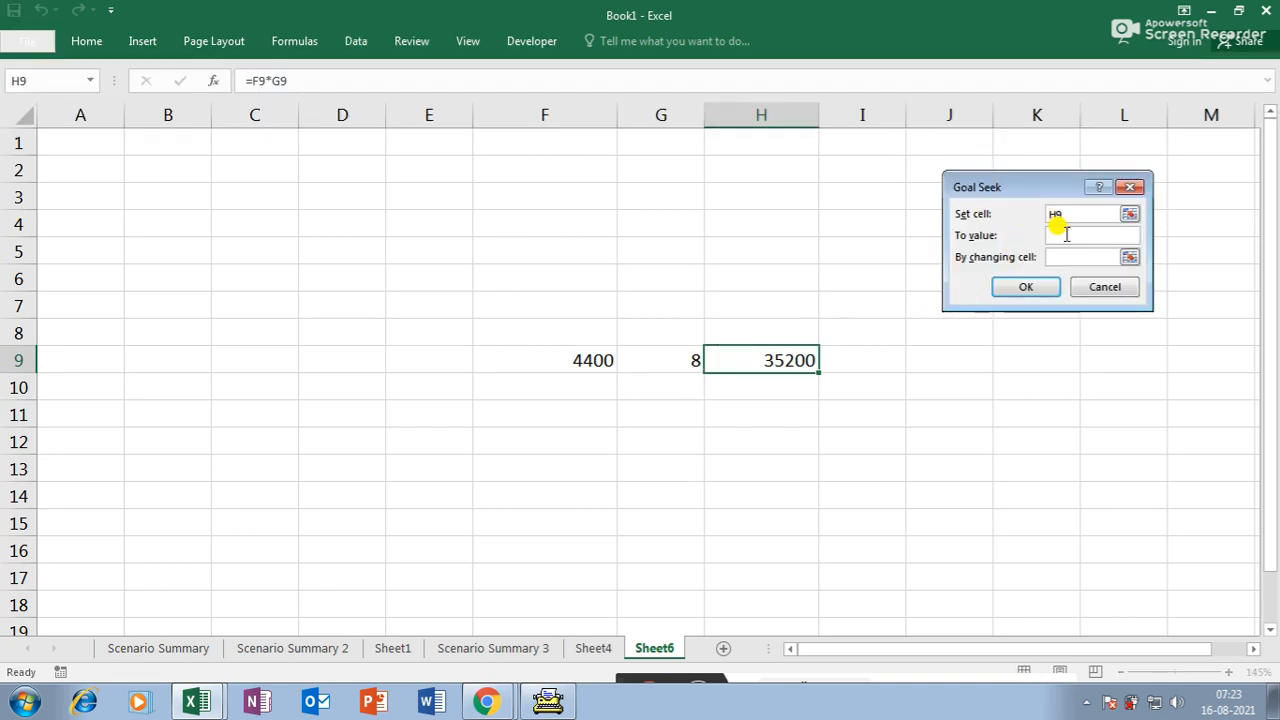
text(3840)
click(1058, 255)
click(528, 359)
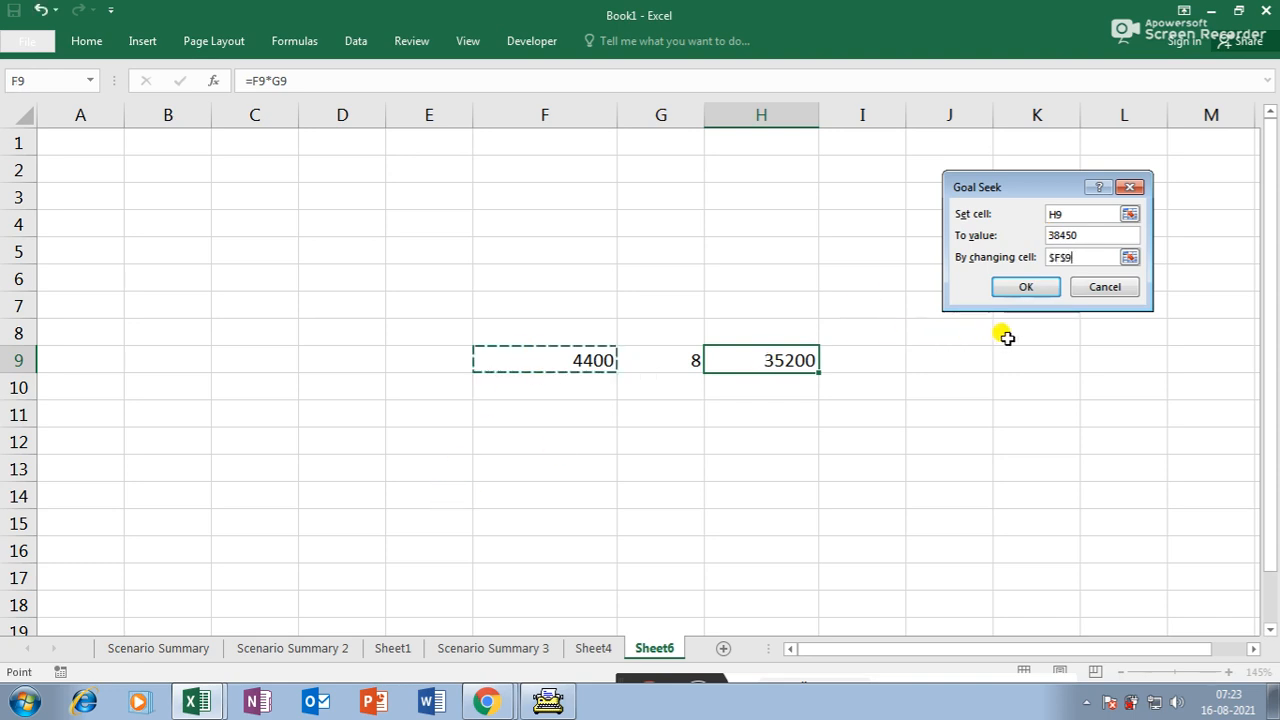
click(1028, 287)
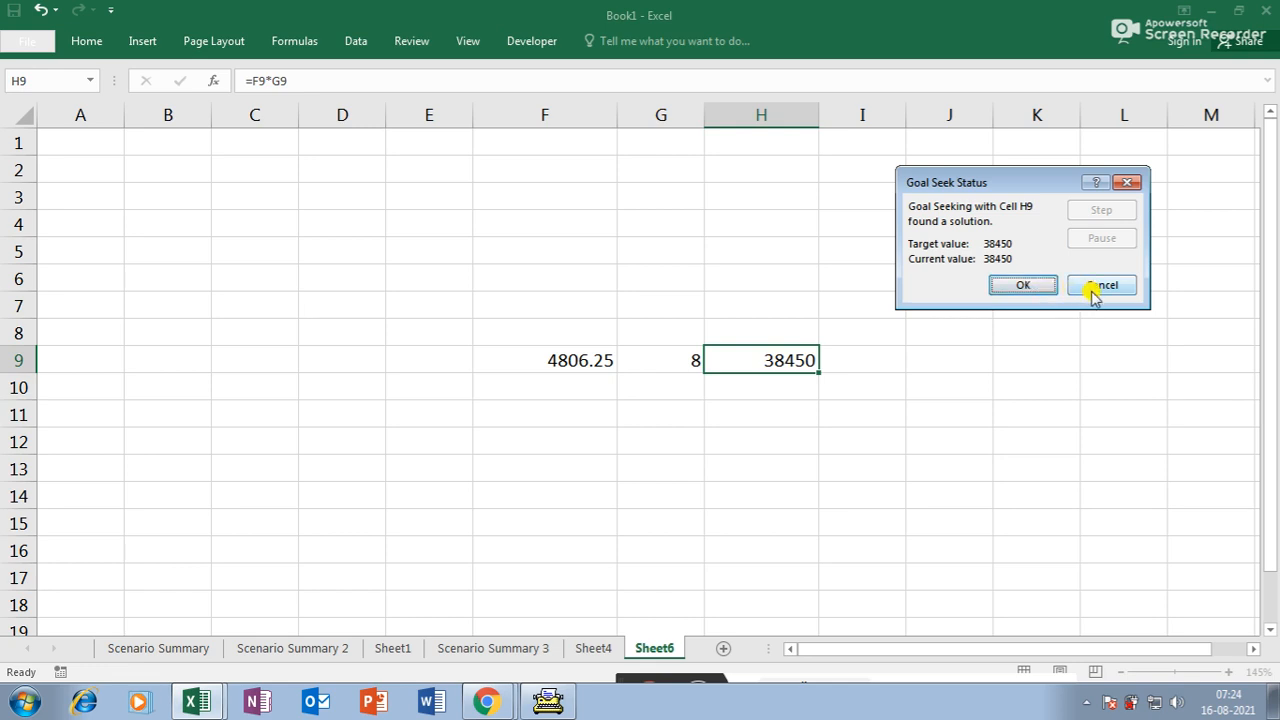
click(1030, 285)
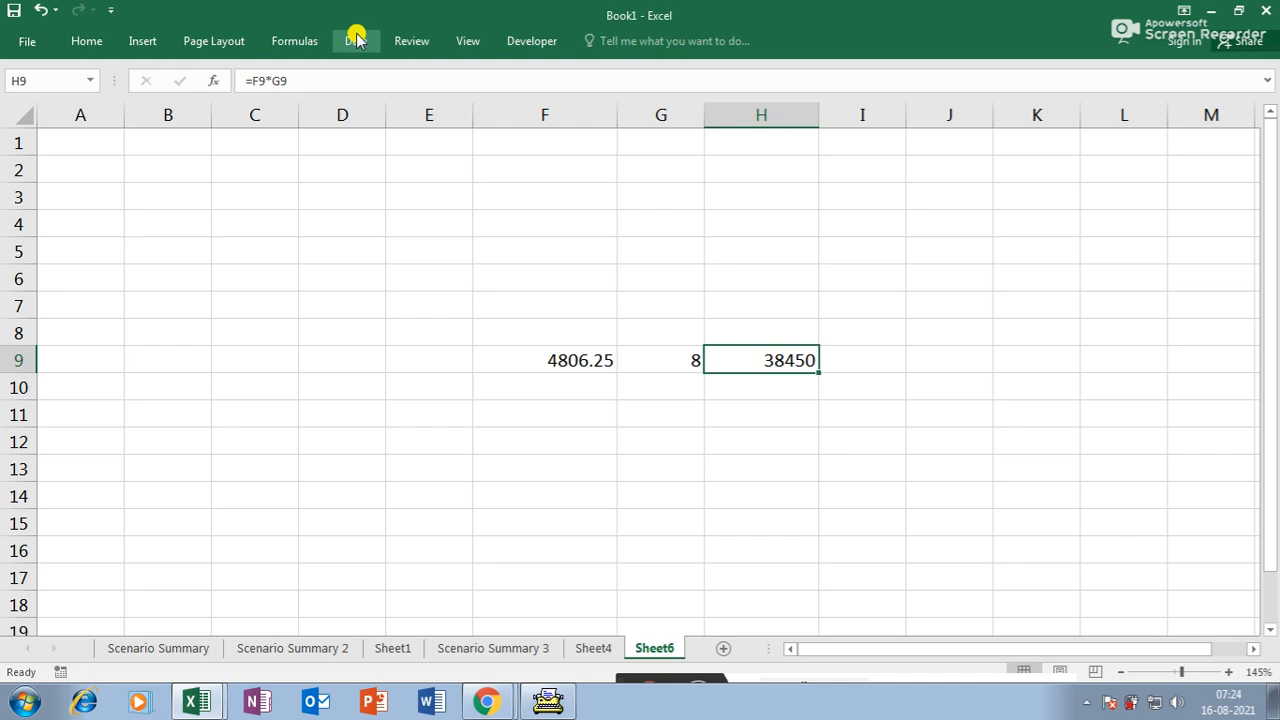
click(356, 40)
click(900, 103)
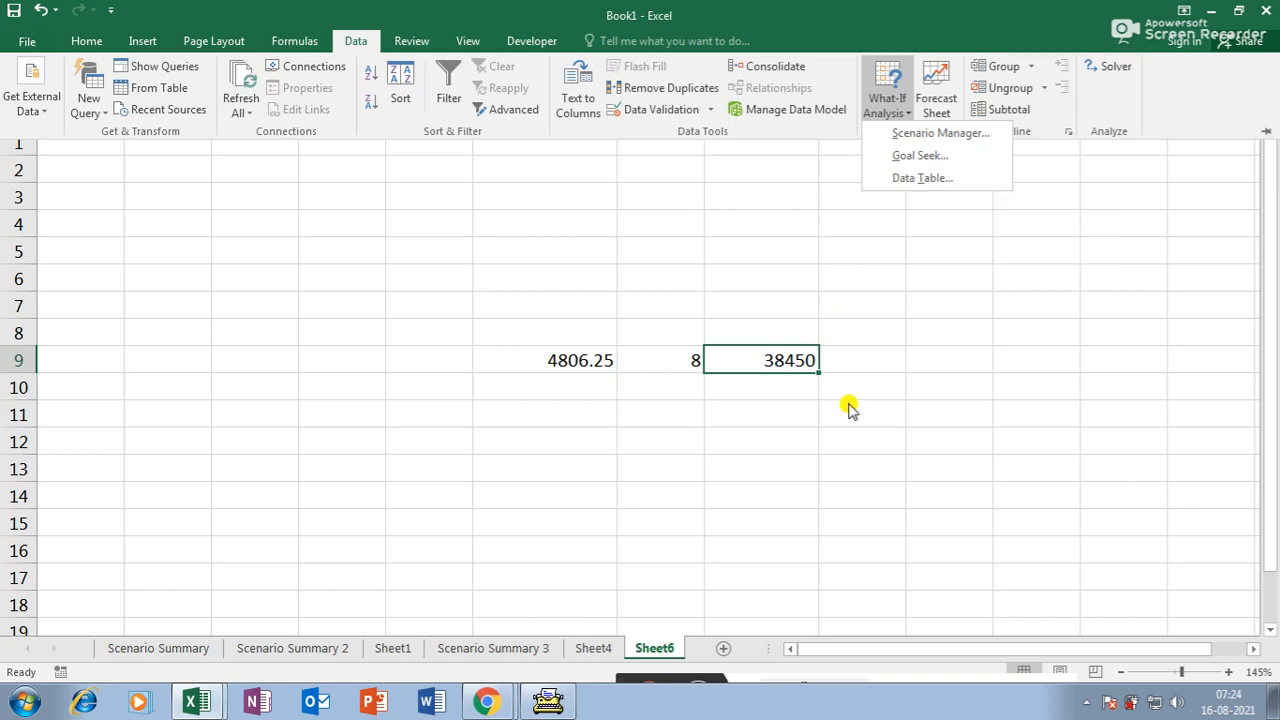
click(927, 390)
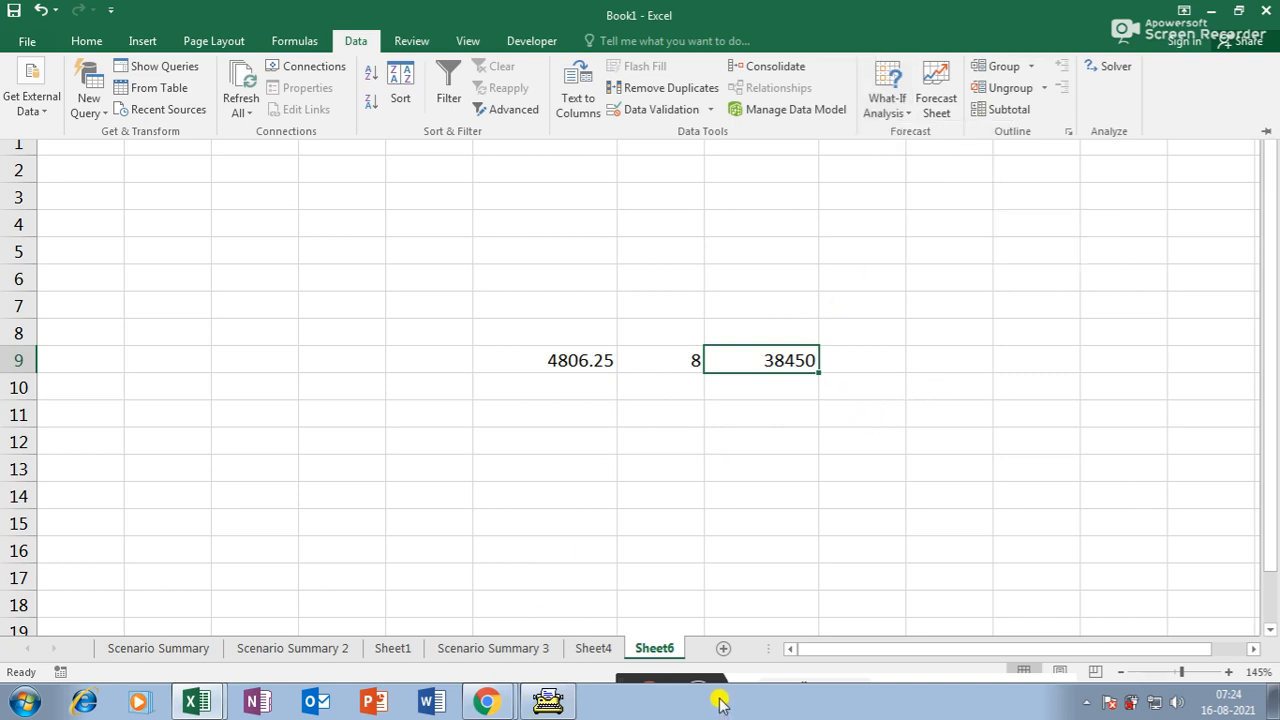
- Add a new worksheet and fill F8:F21 with a series from 100 to 1400 in steps of 100
click(726, 652)
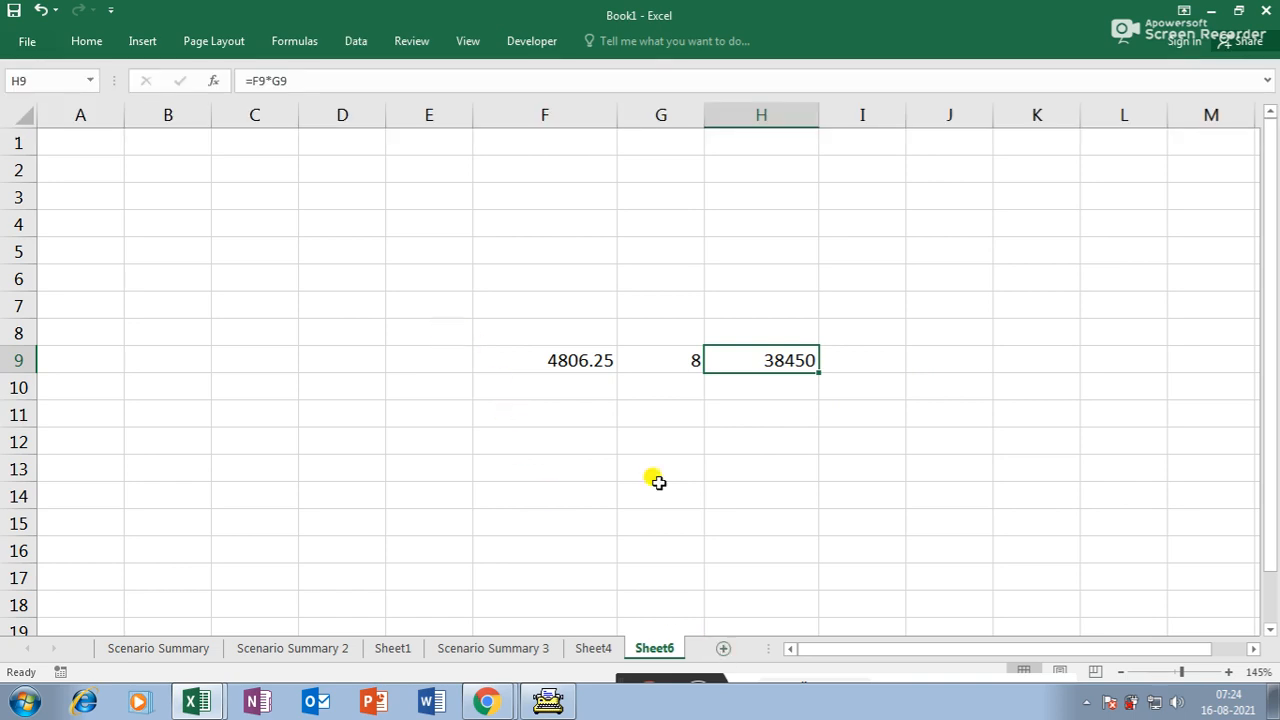
click(725, 648)
click(357, 250)
click(354, 262)
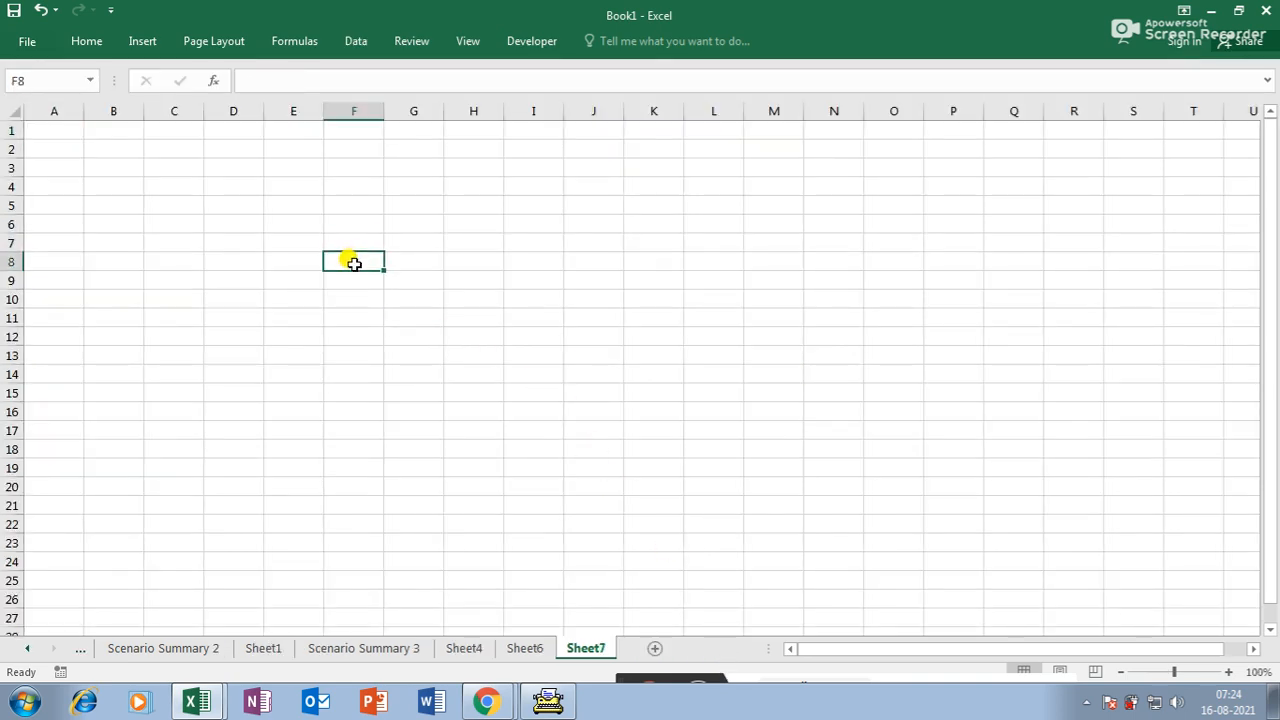
text(100)
key(Return)
text(200)
key(Return)
drag(354, 262, 388, 515)
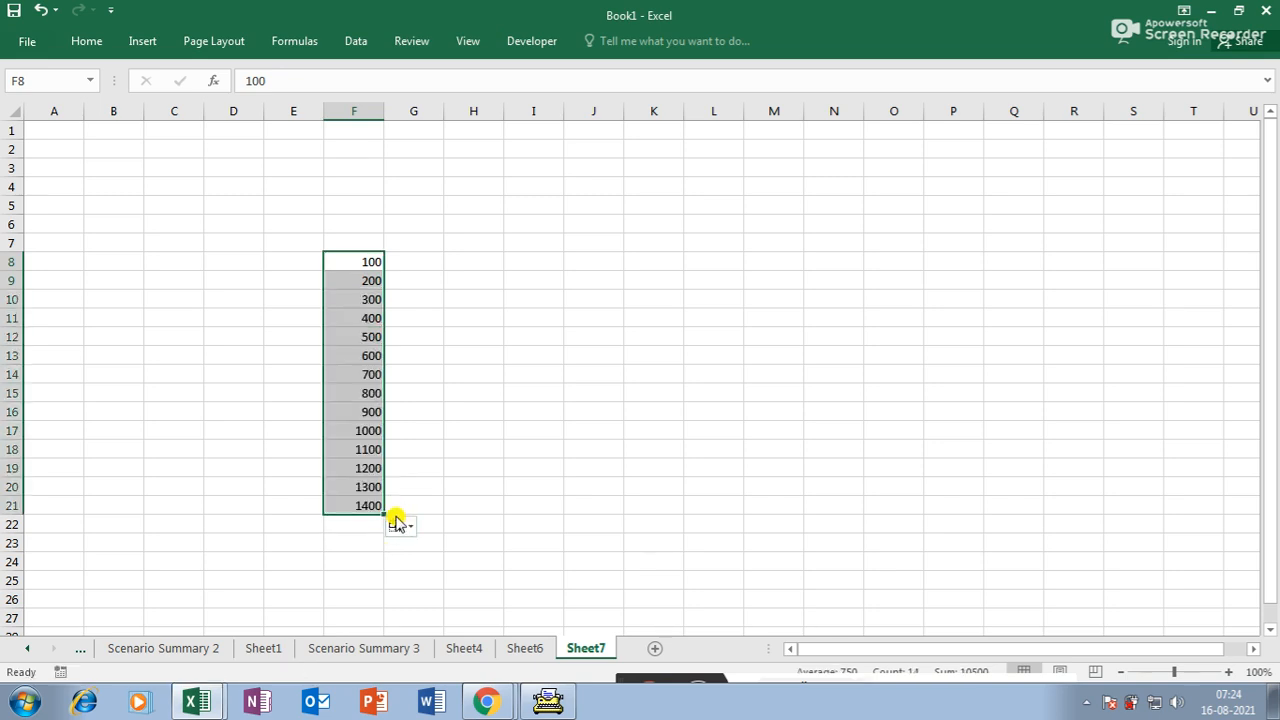
- Enter 10% in G7 as the first rate above the number series
click(411, 243)
text(10)
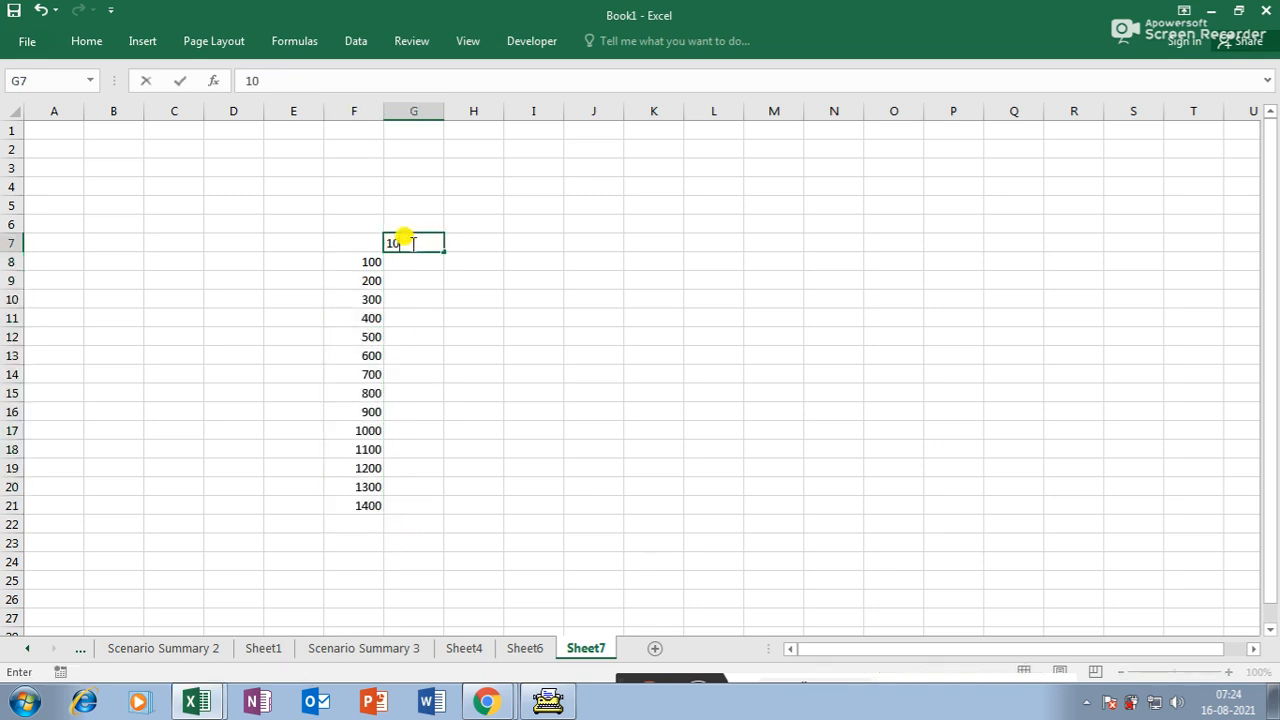
key(Tab)
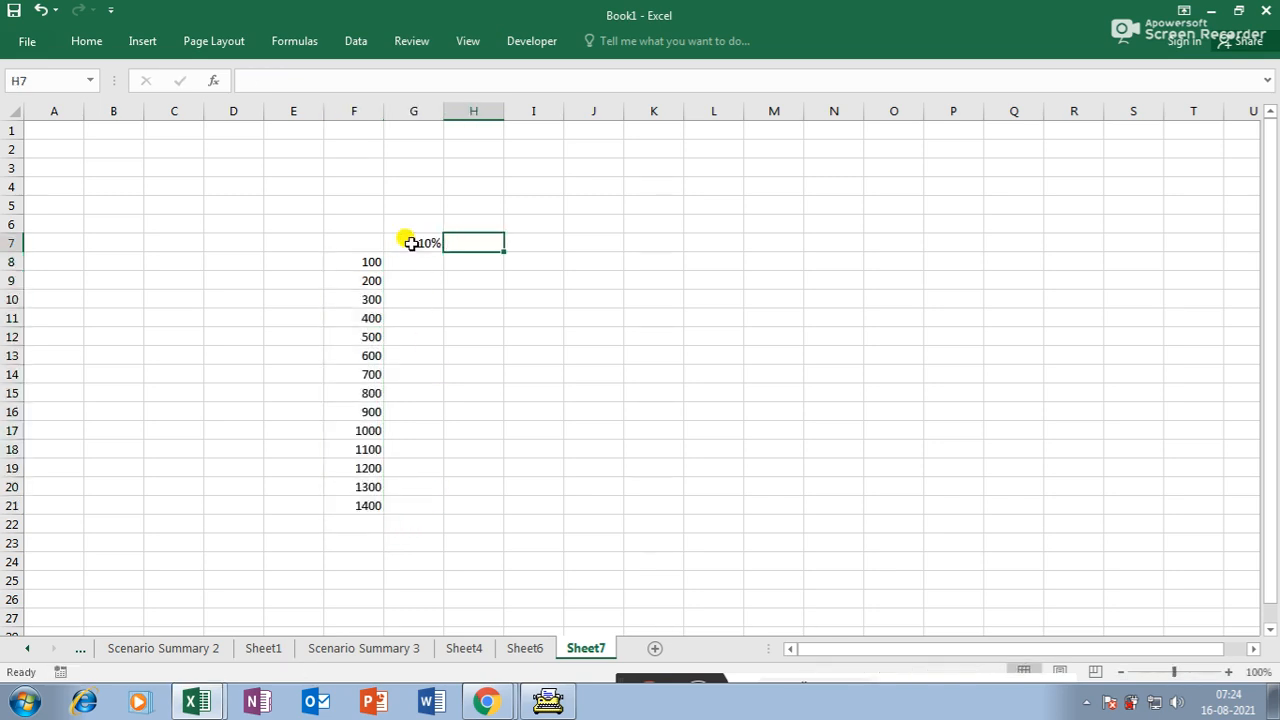
- Enter 20% in H7 and extend the percentage series across row 7 to 100% in P7
click(411, 243)
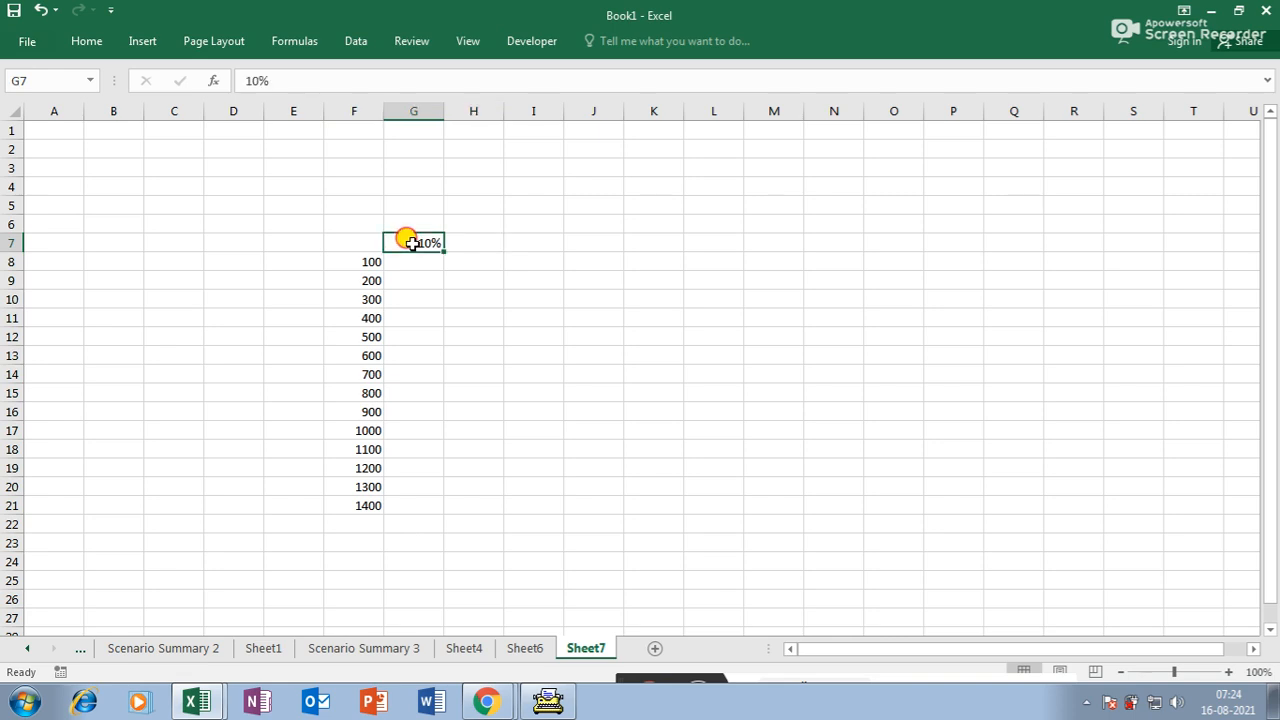
click(469, 243)
text(20)
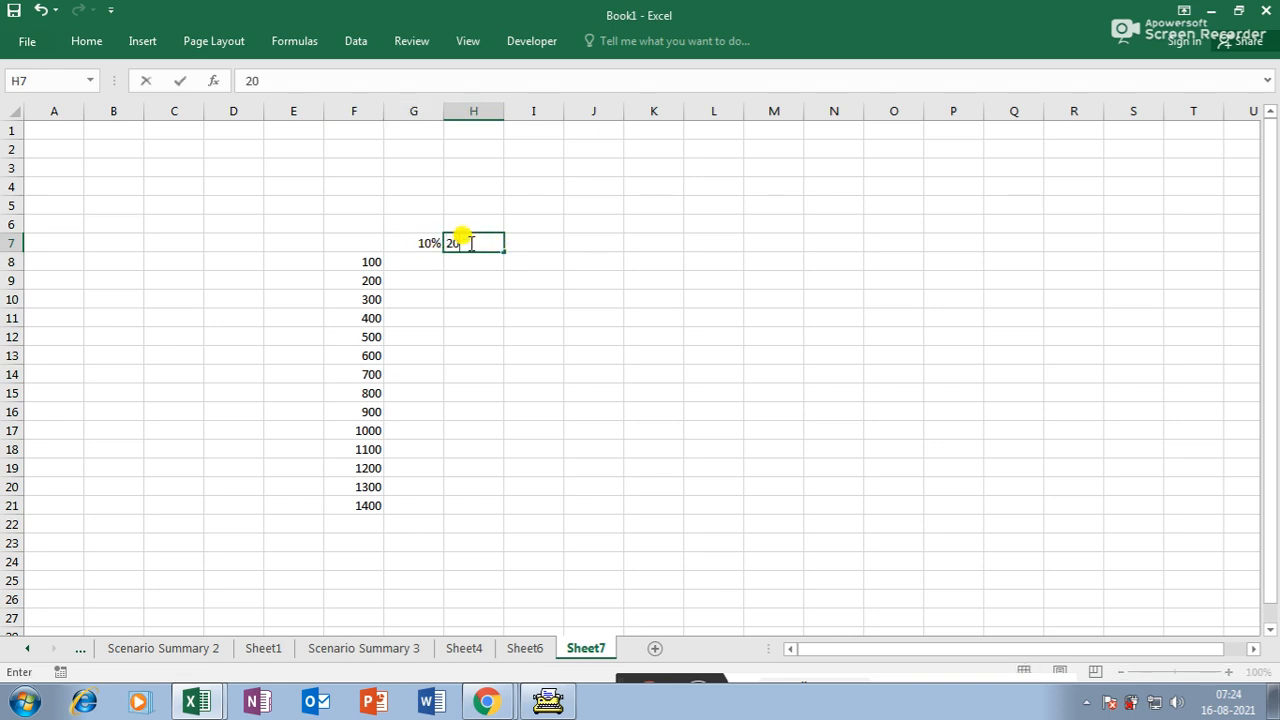
click(480, 337)
drag(433, 244, 960, 242)
click(903, 357)
- Centre the percentages in G7:P7 horizontally
click(429, 242)
drag(429, 242, 960, 246)
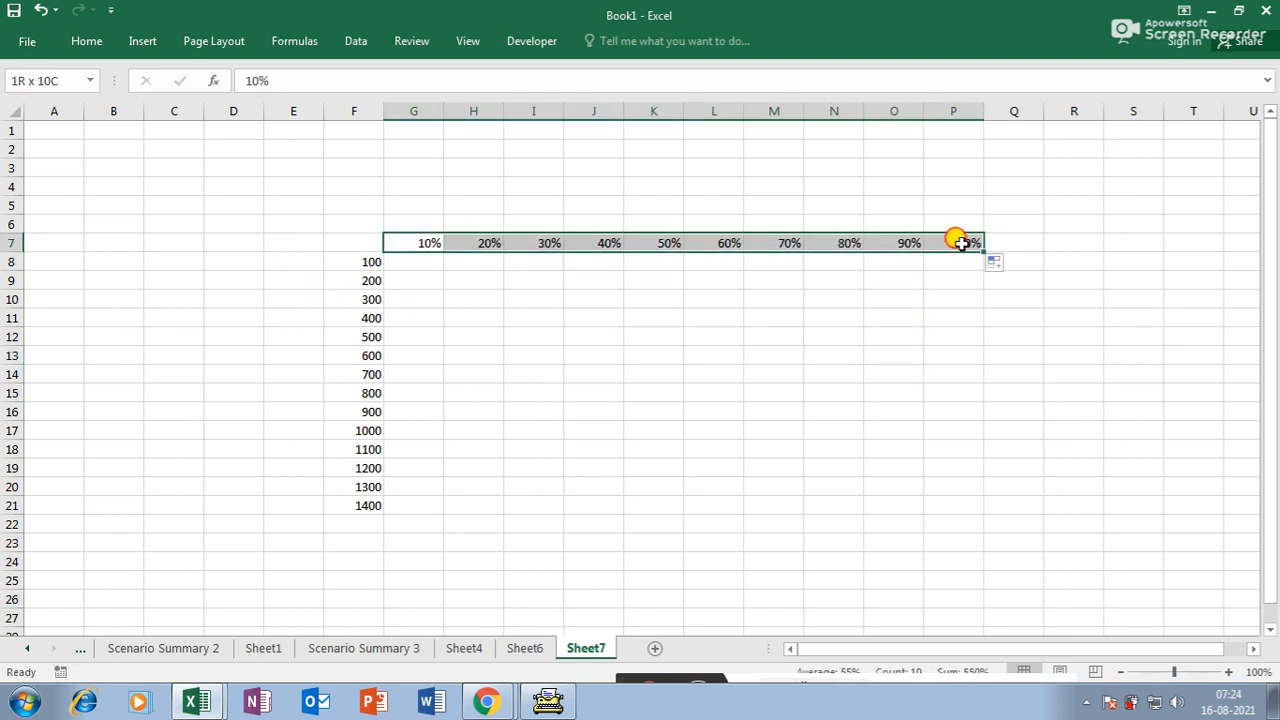
click(87, 41)
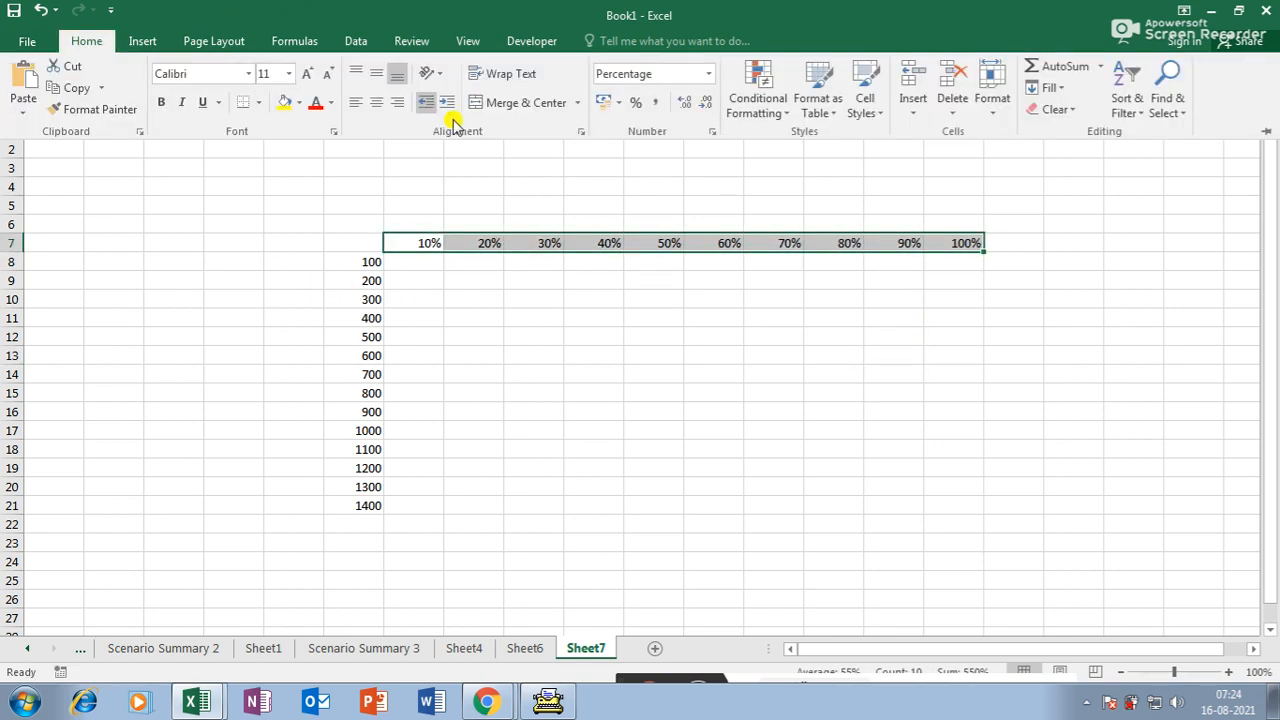
click(376, 102)
drag(352, 262, 366, 491)
click(473, 467)
- Enter the formula =E8*G6 in corner cell F7, referring to the two blank input cells
click(369, 244)
text(=)
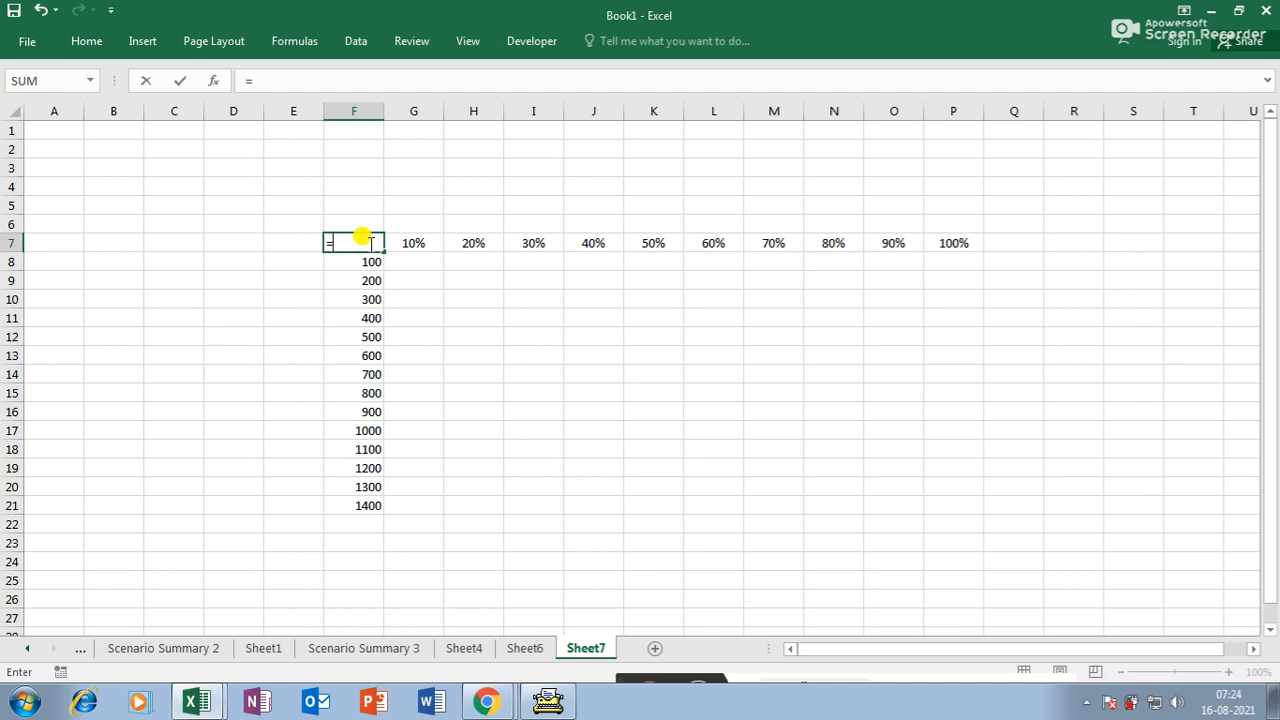
click(294, 264)
text(*)
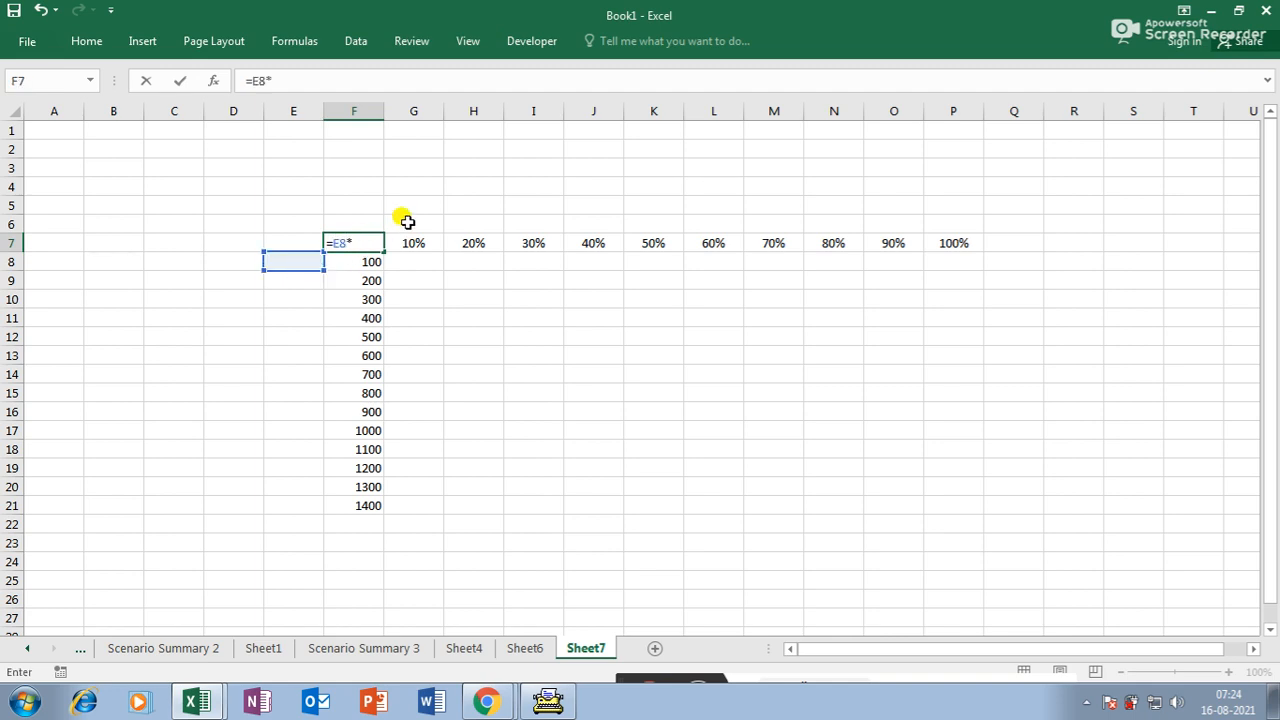
click(408, 222)
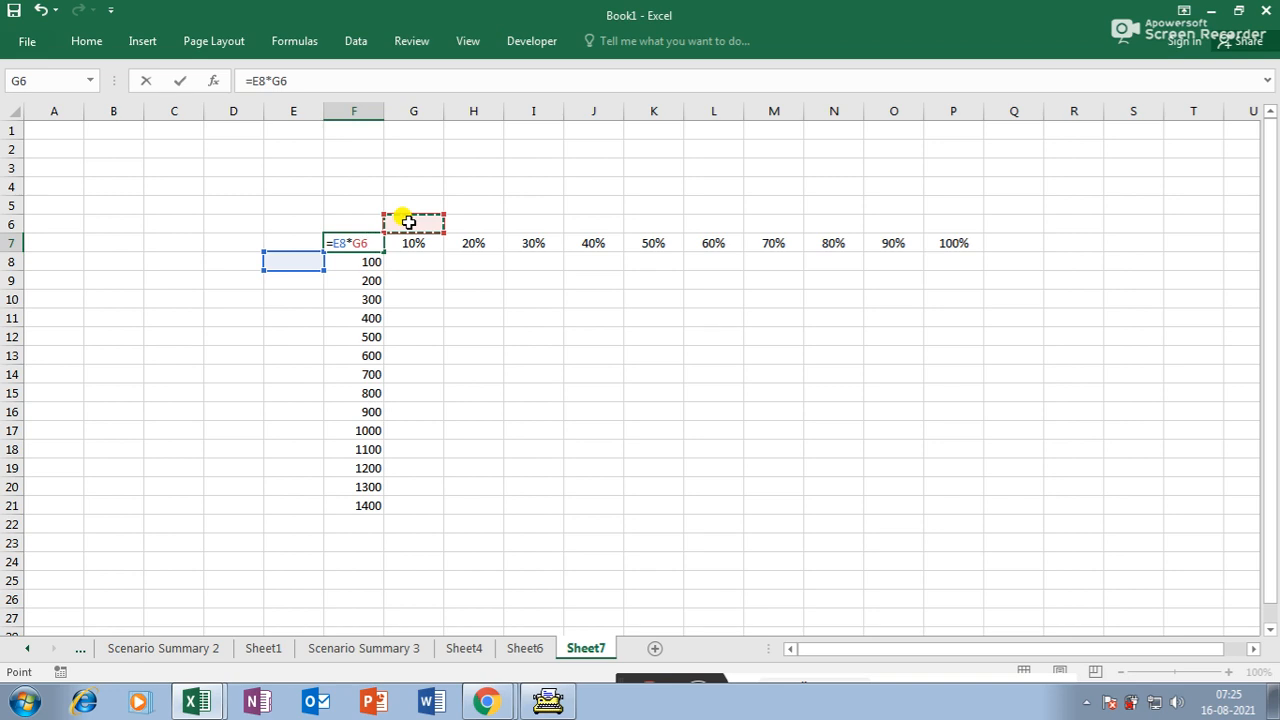
key(Return)
- Create a two-variable What-If data table over F7:P21 with E8 as the row input cell and G6 as the column input cell
drag(374, 243, 943, 505)
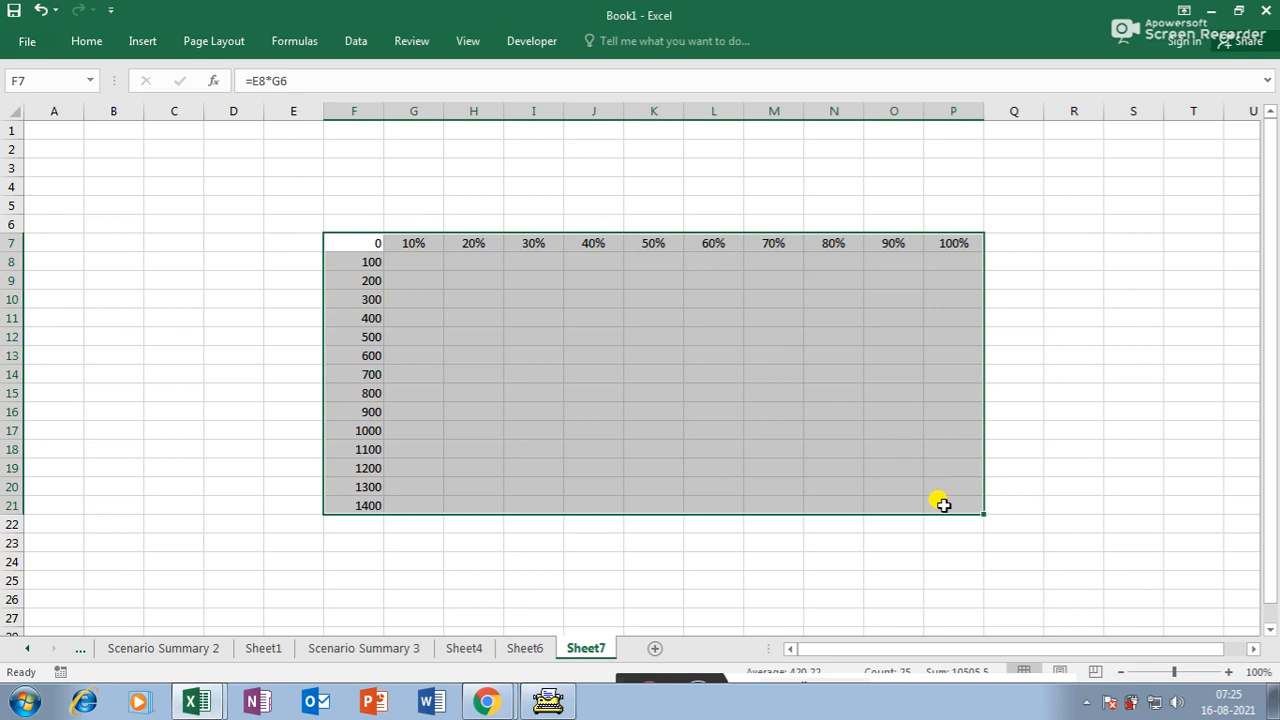
click(355, 40)
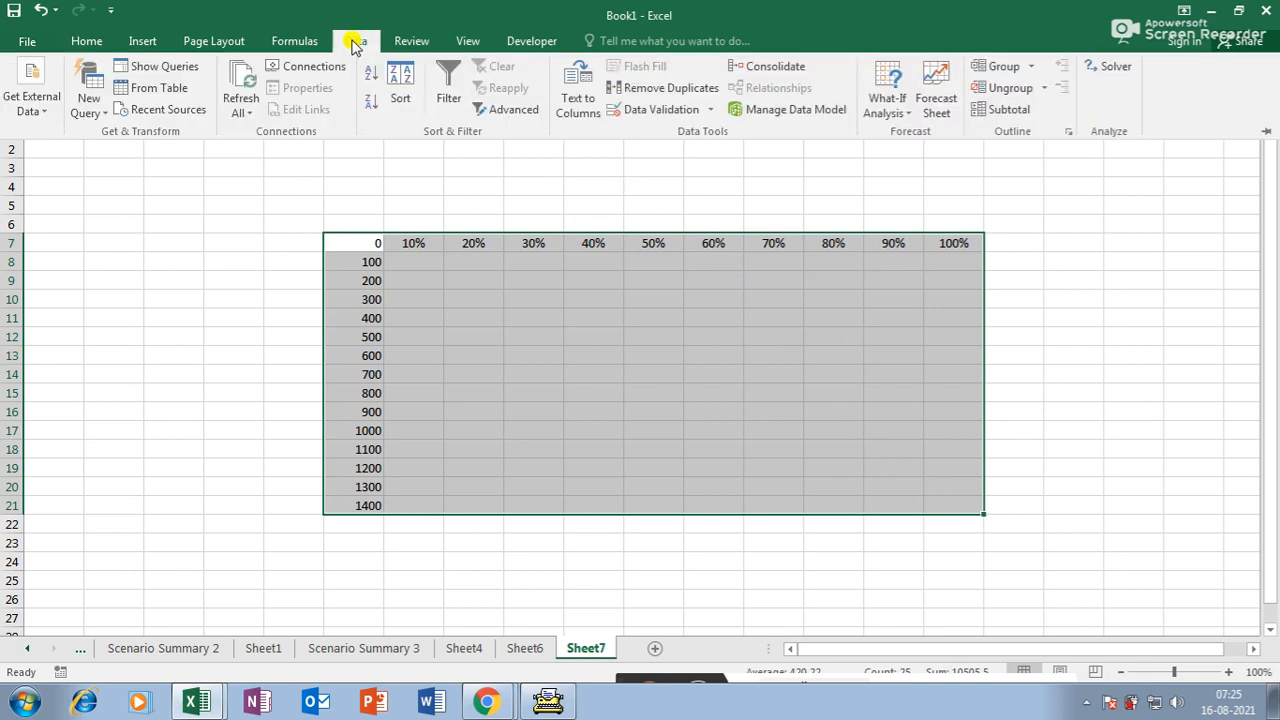
click(905, 108)
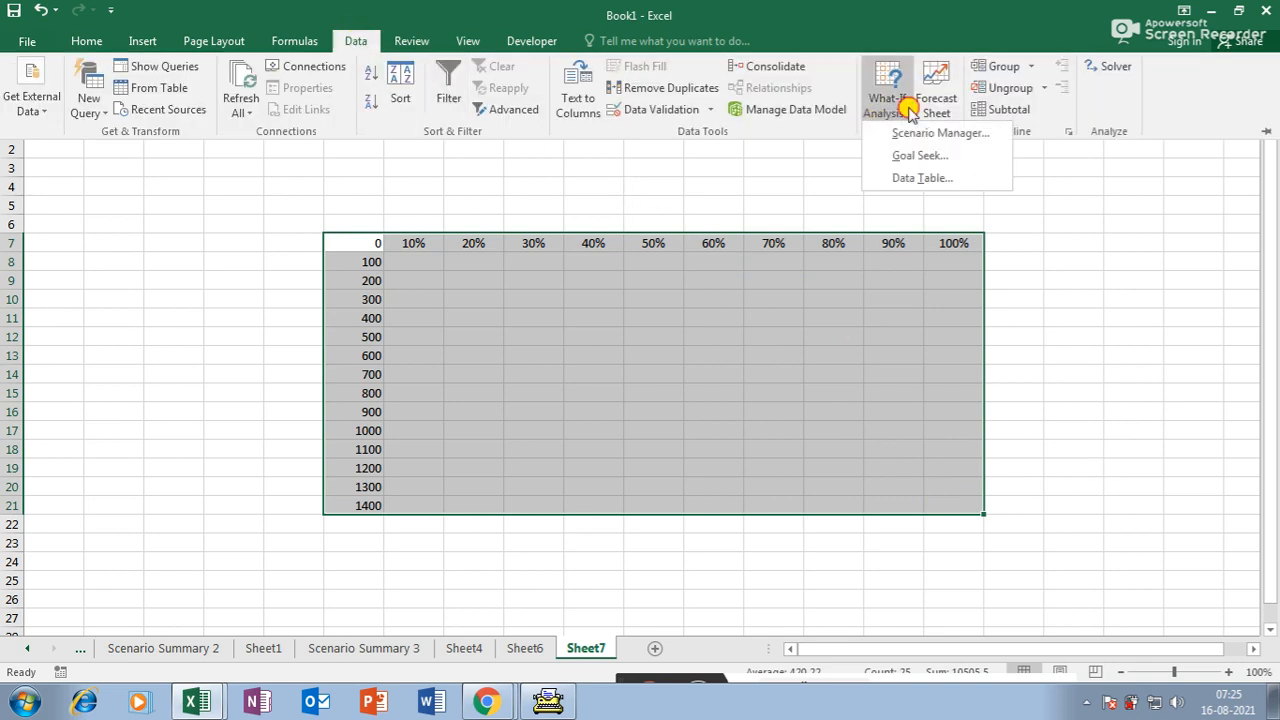
click(910, 179)
drag(990, 189, 853, 353)
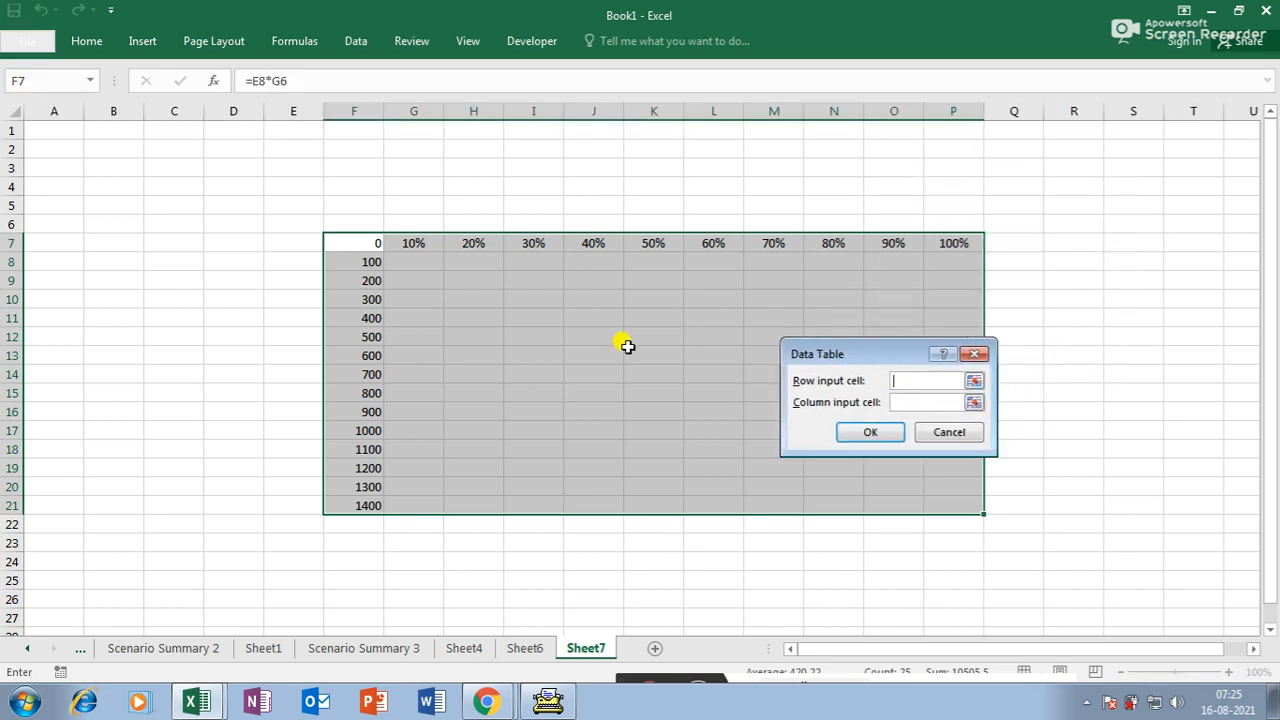
click(293, 246)
click(296, 258)
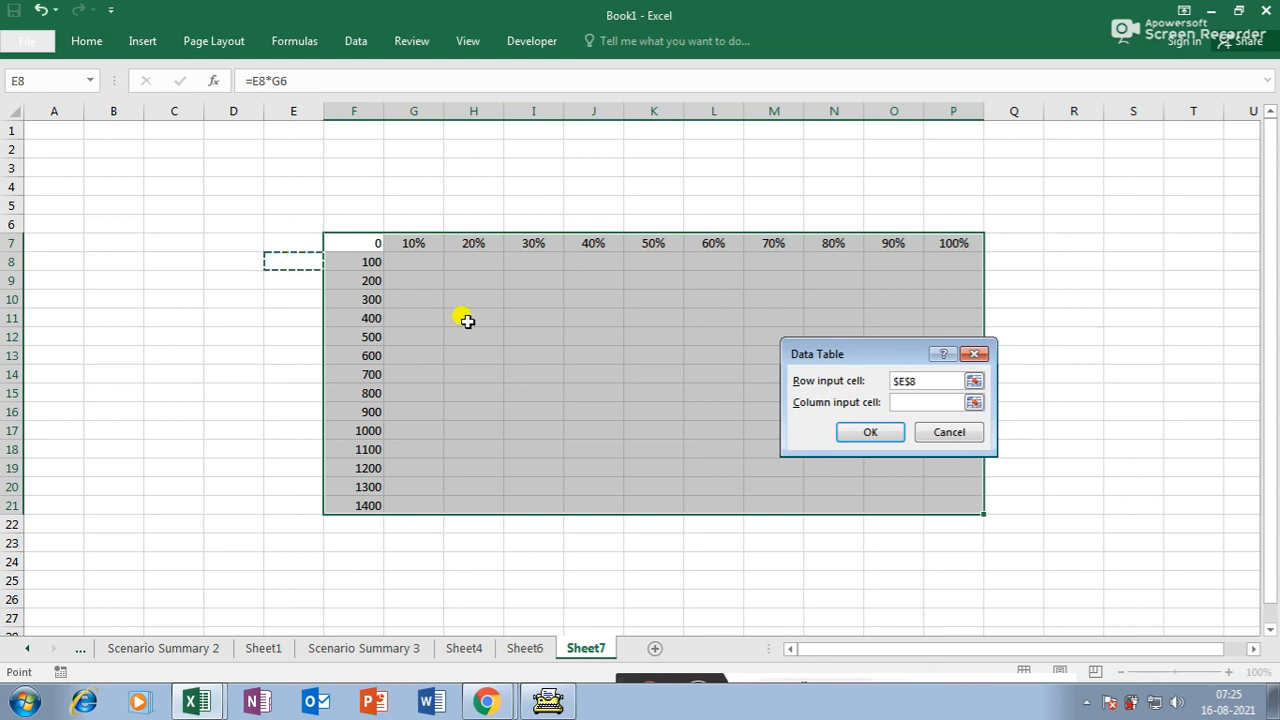
click(900, 402)
click(420, 222)
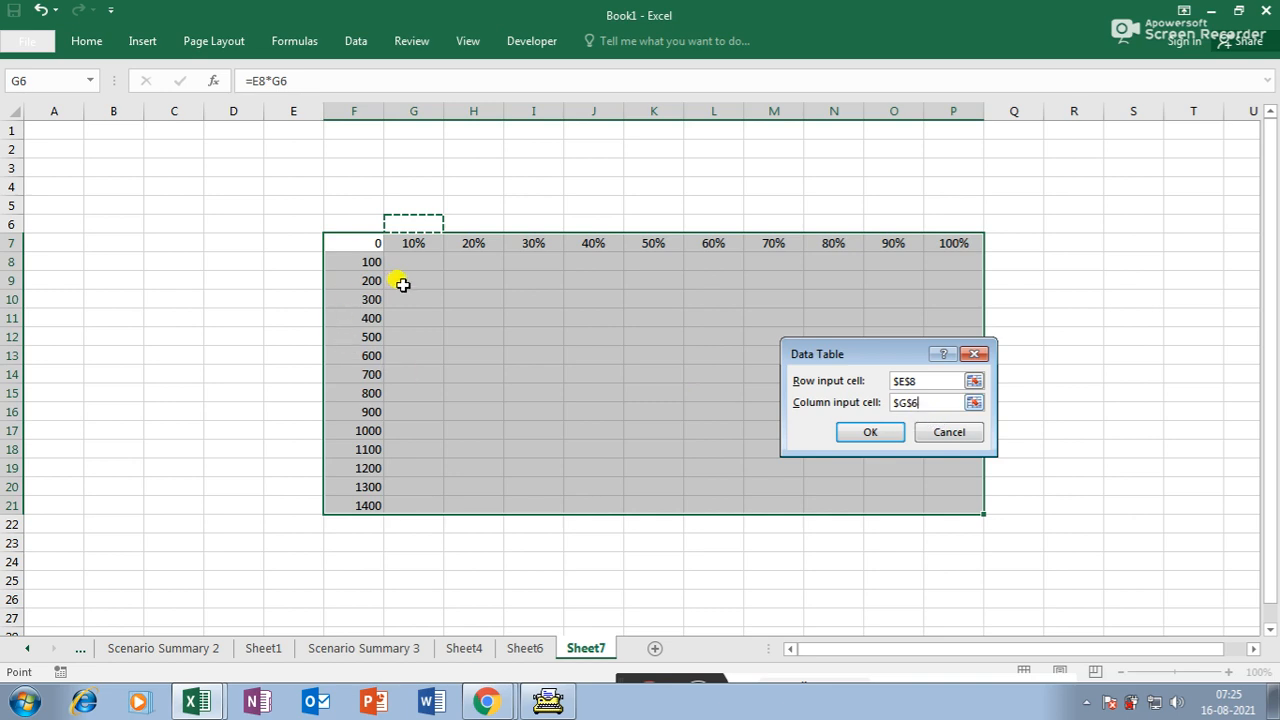
click(876, 436)
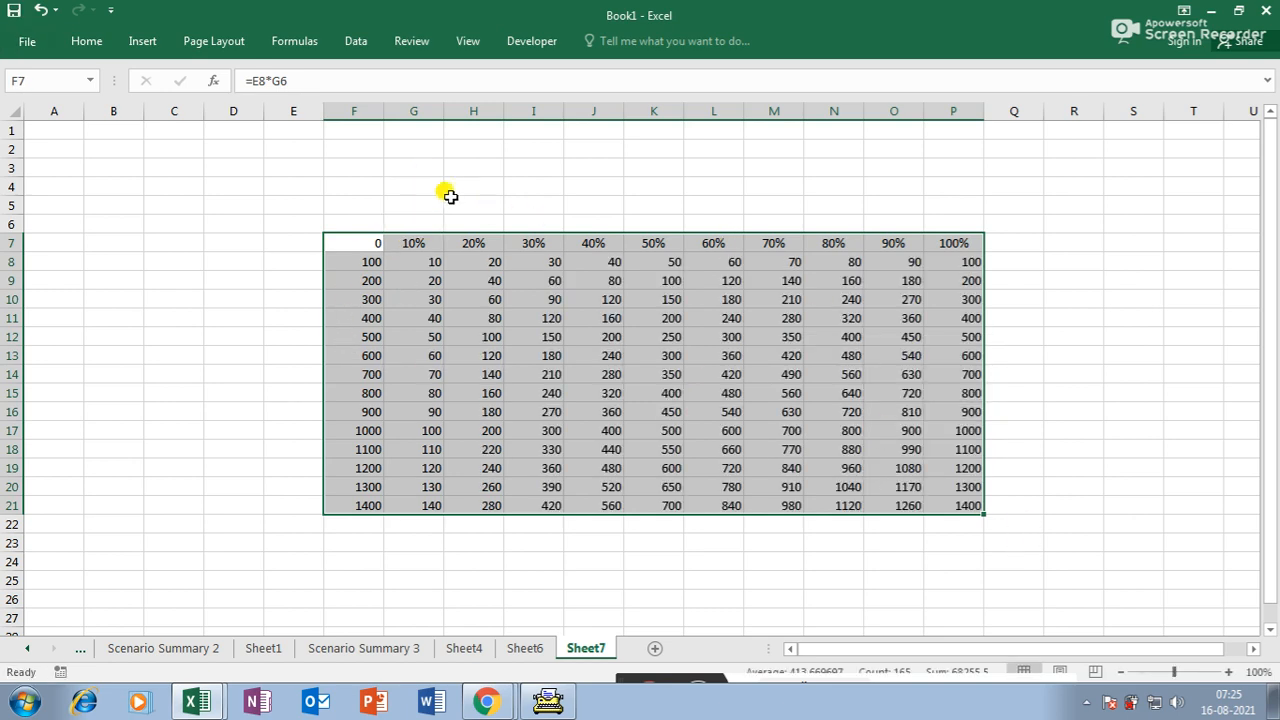
- Make the header row F7:P7 of the data table bold
drag(362, 240, 928, 243)
click(100, 42)
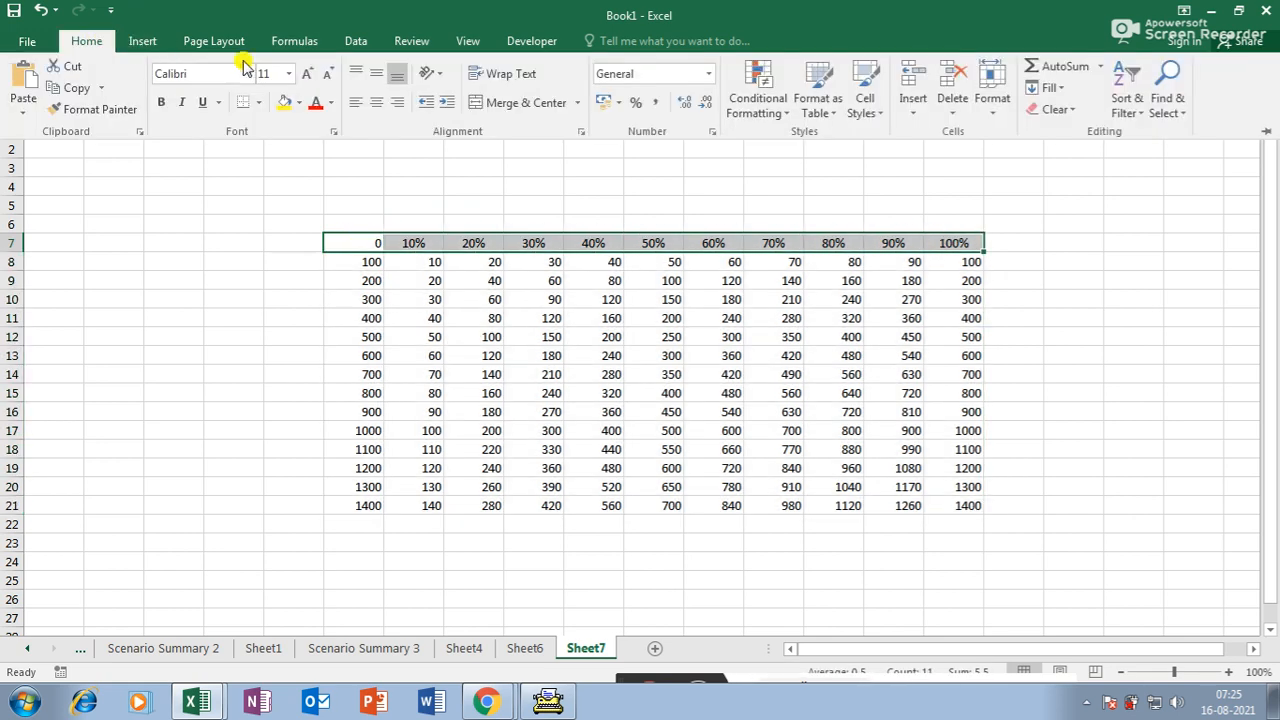
click(160, 104)
- Format the amounts in F8:F21 as bold with a font size of 14
drag(352, 262, 350, 503)
click(86, 40)
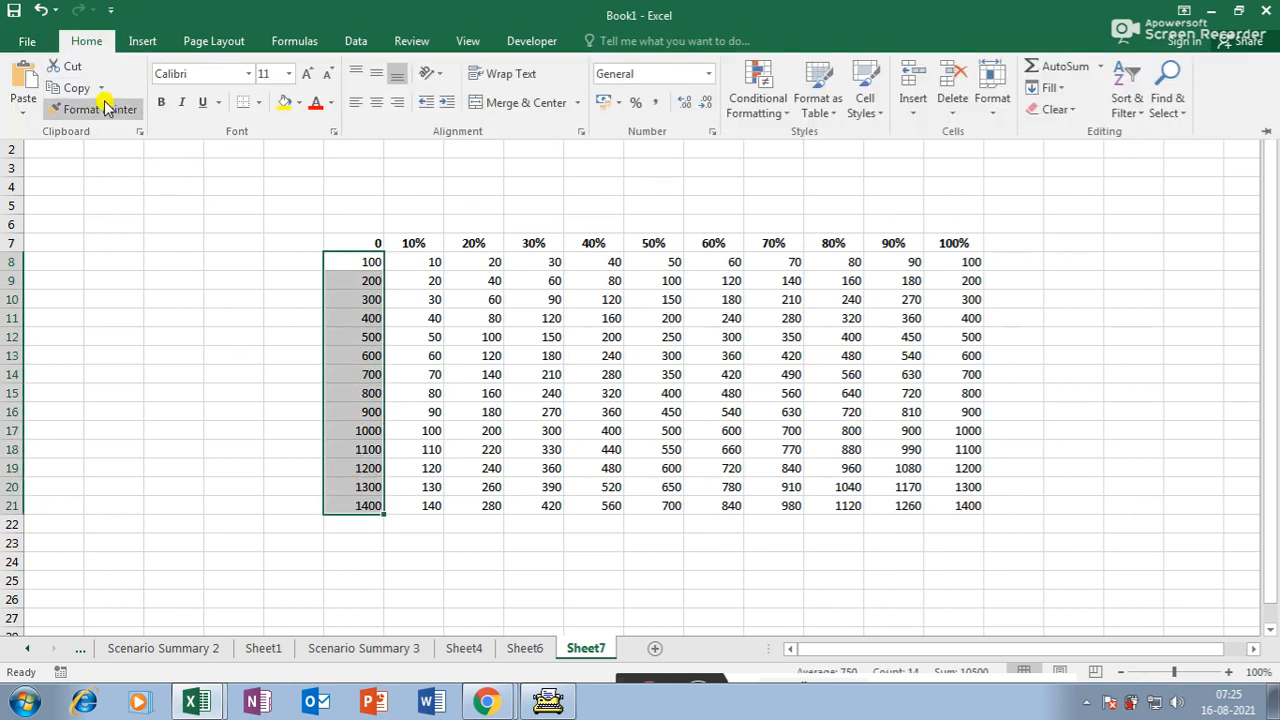
click(306, 73)
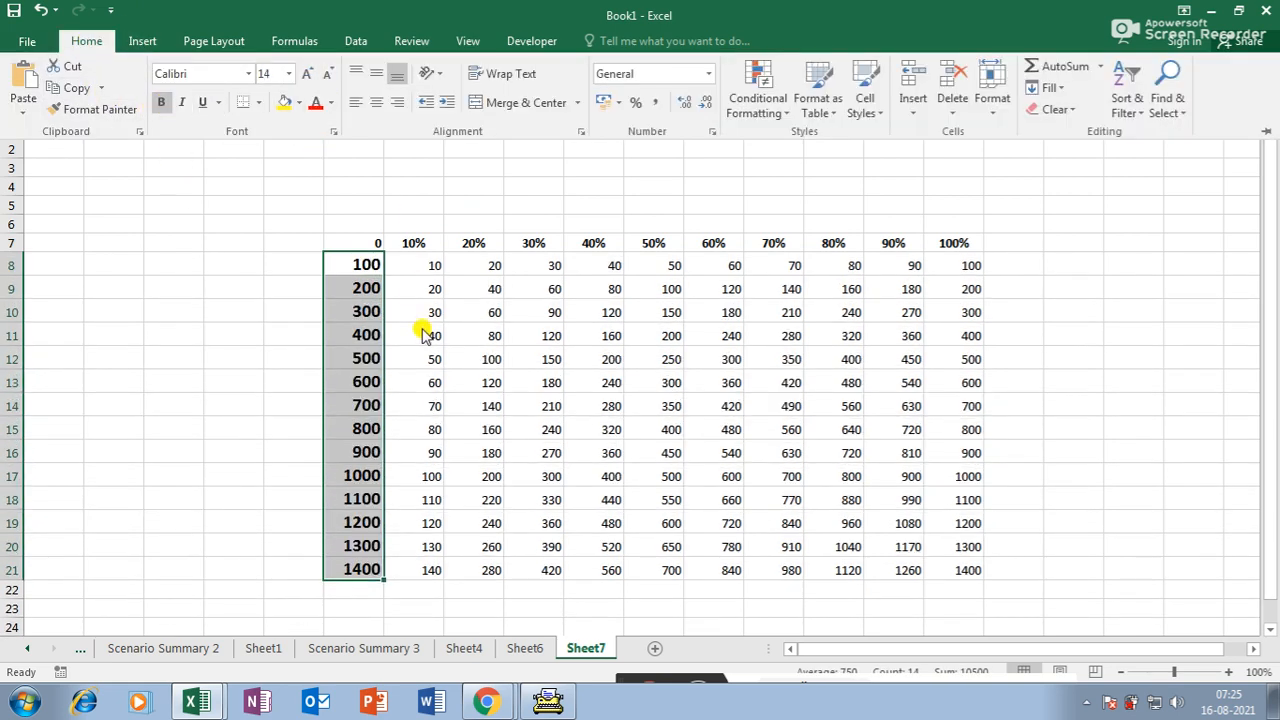
click(423, 334)
- Increase the font size of the percentage headings in G7:P7 by two steps and widen column F slightly
drag(400, 243, 943, 224)
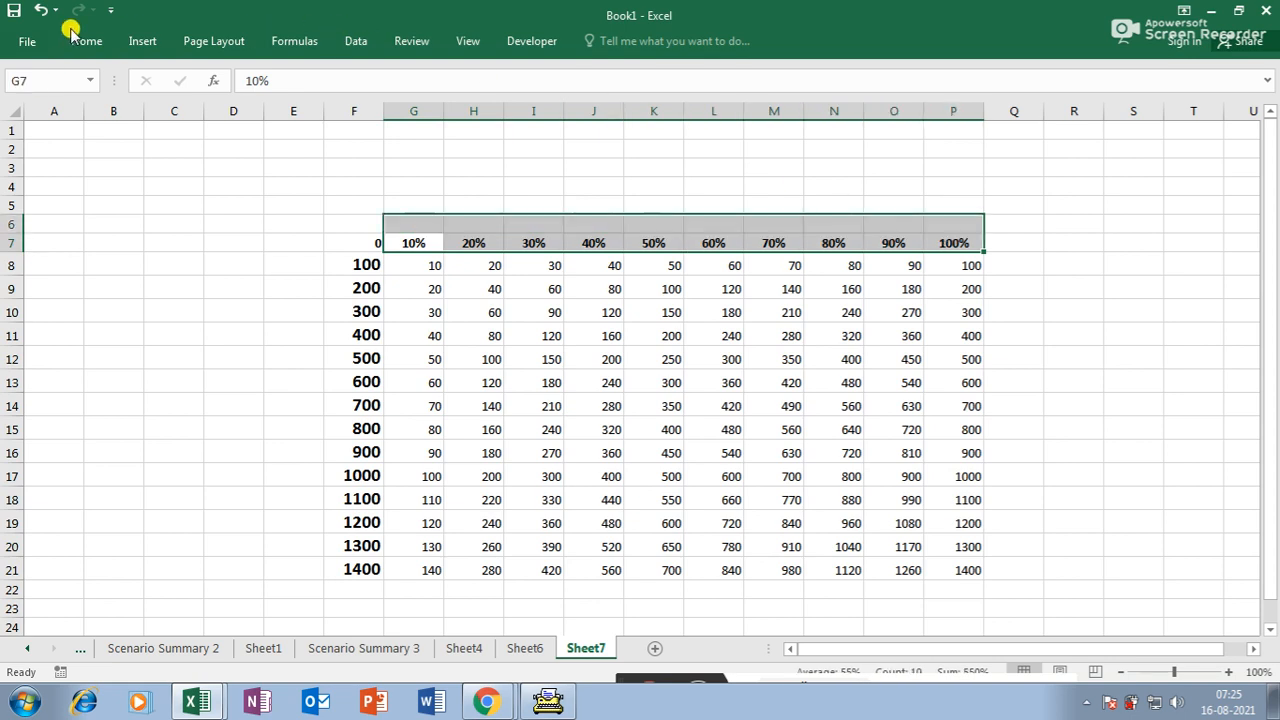
click(141, 41)
click(87, 41)
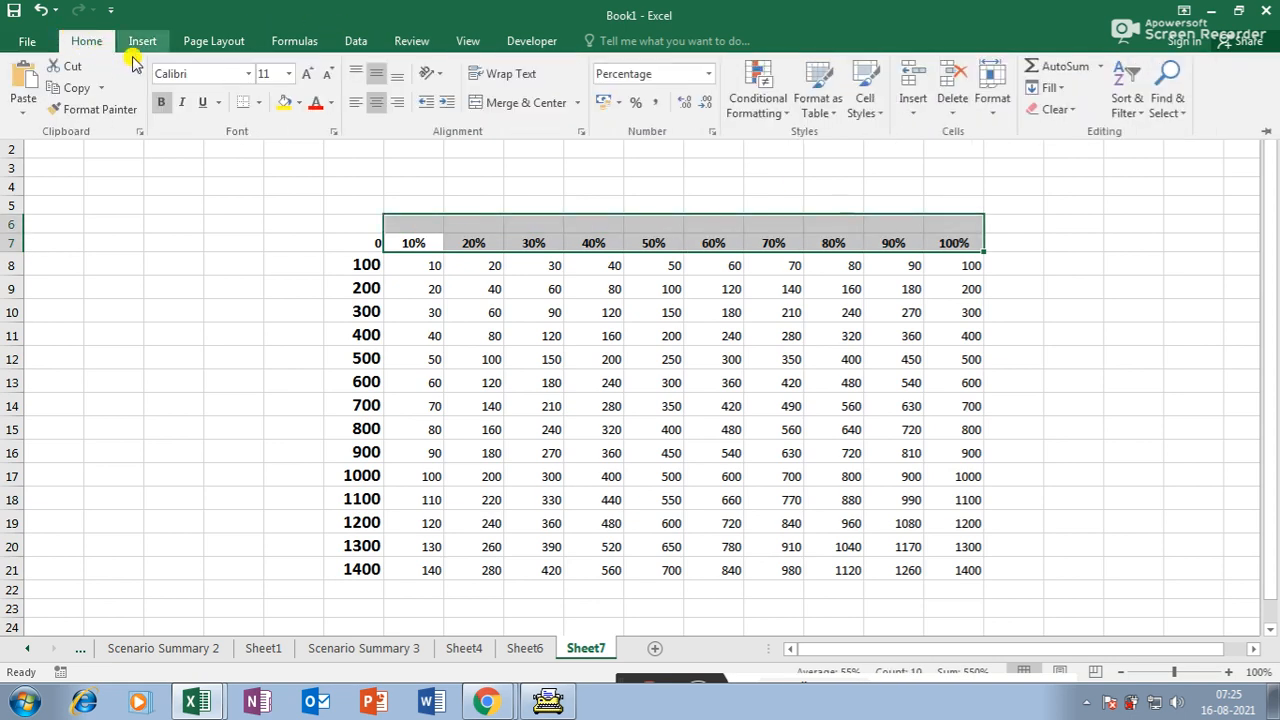
click(306, 73)
click(306, 73)
click(520, 280)
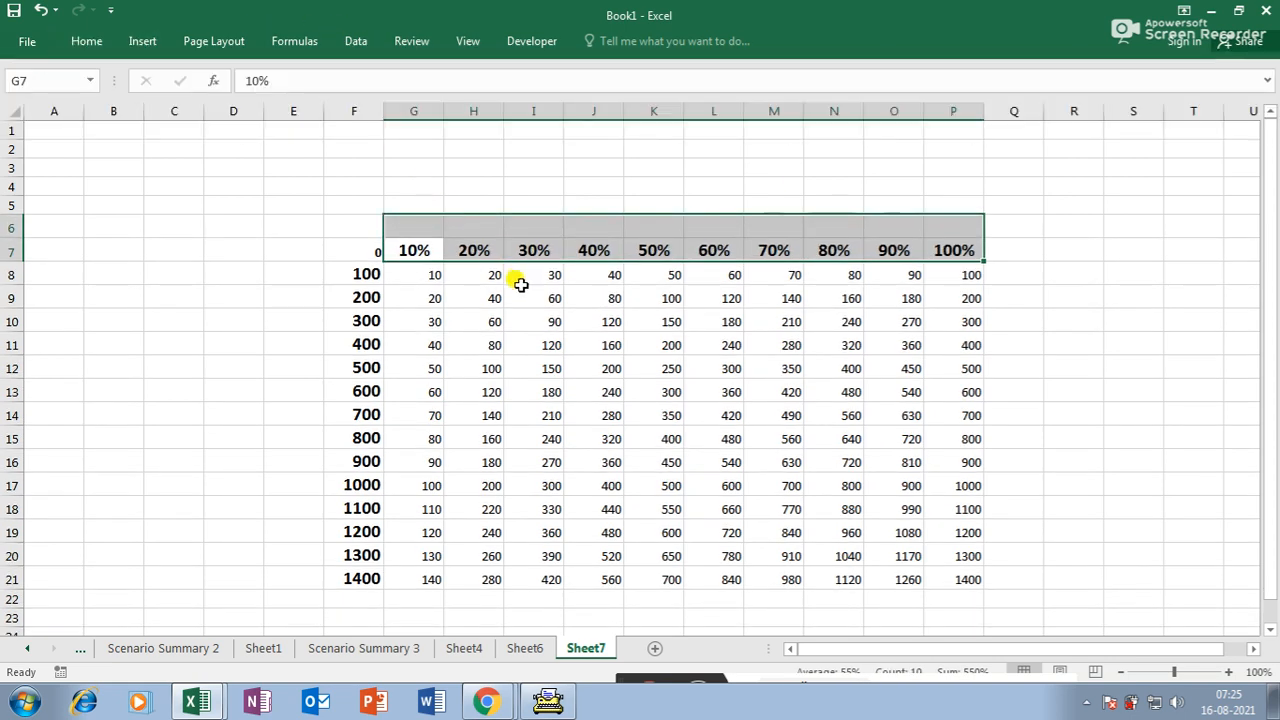
click(525, 294)
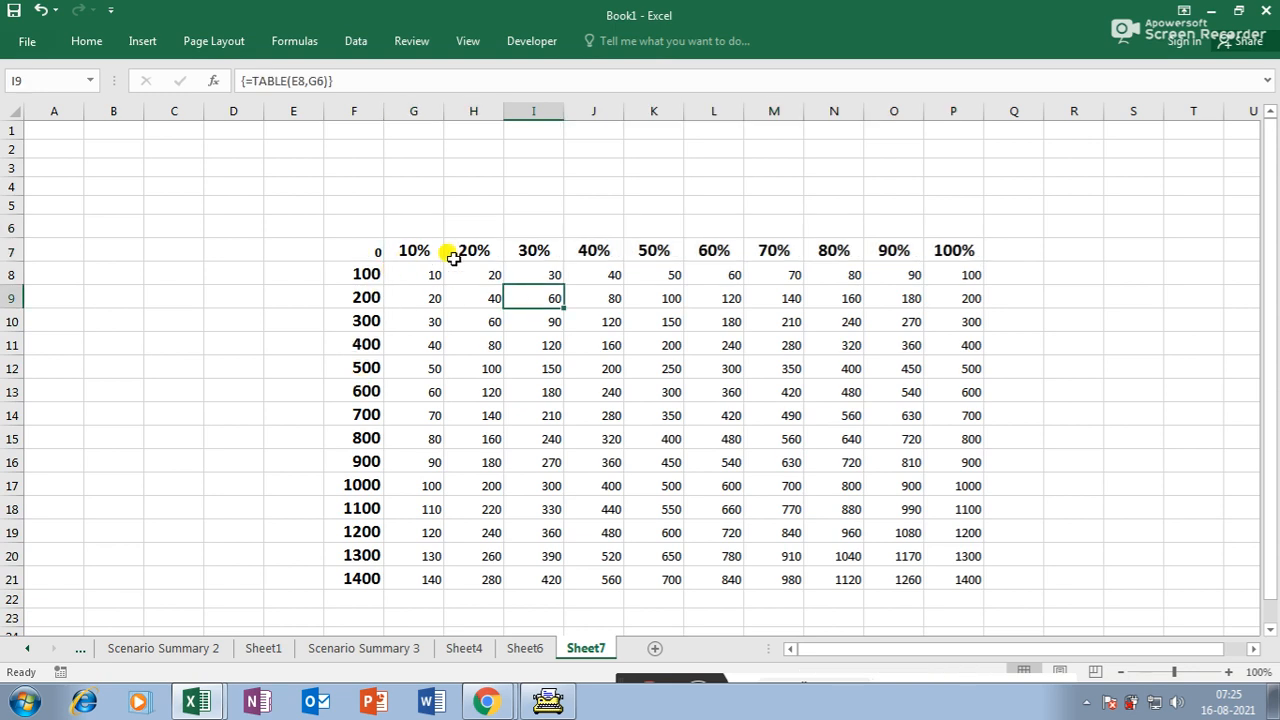
drag(390, 116, 397, 118)
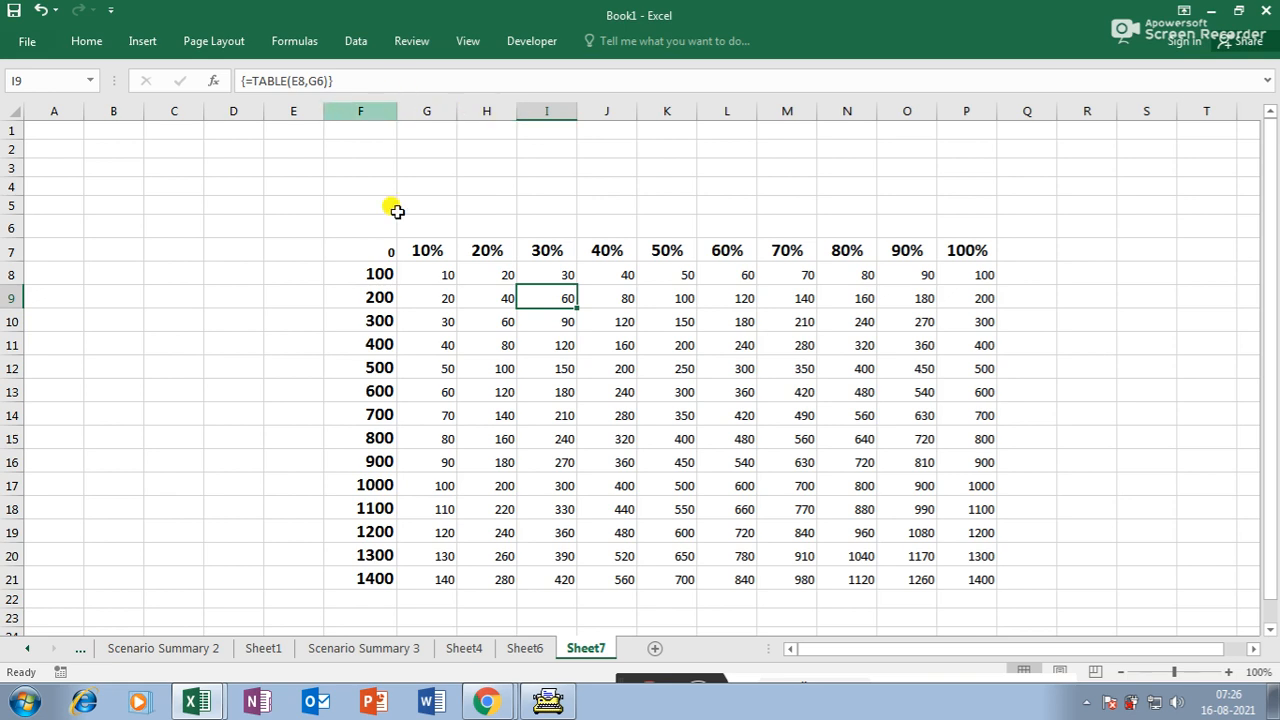
- Change the first four rates in G7:J7 to 5%, 12%, 18% and 36%
click(440, 252)
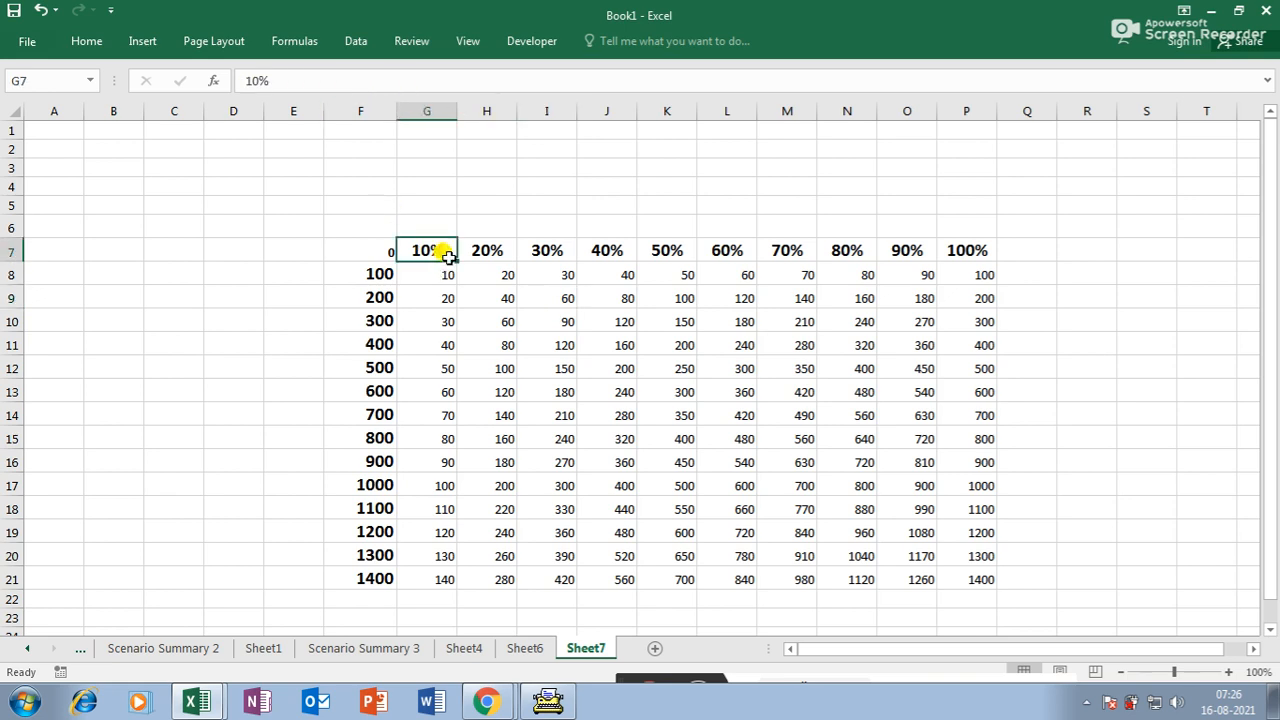
text(5)
key(Tab)
text(12)
key(Tab)
text(8)
key(Tab)
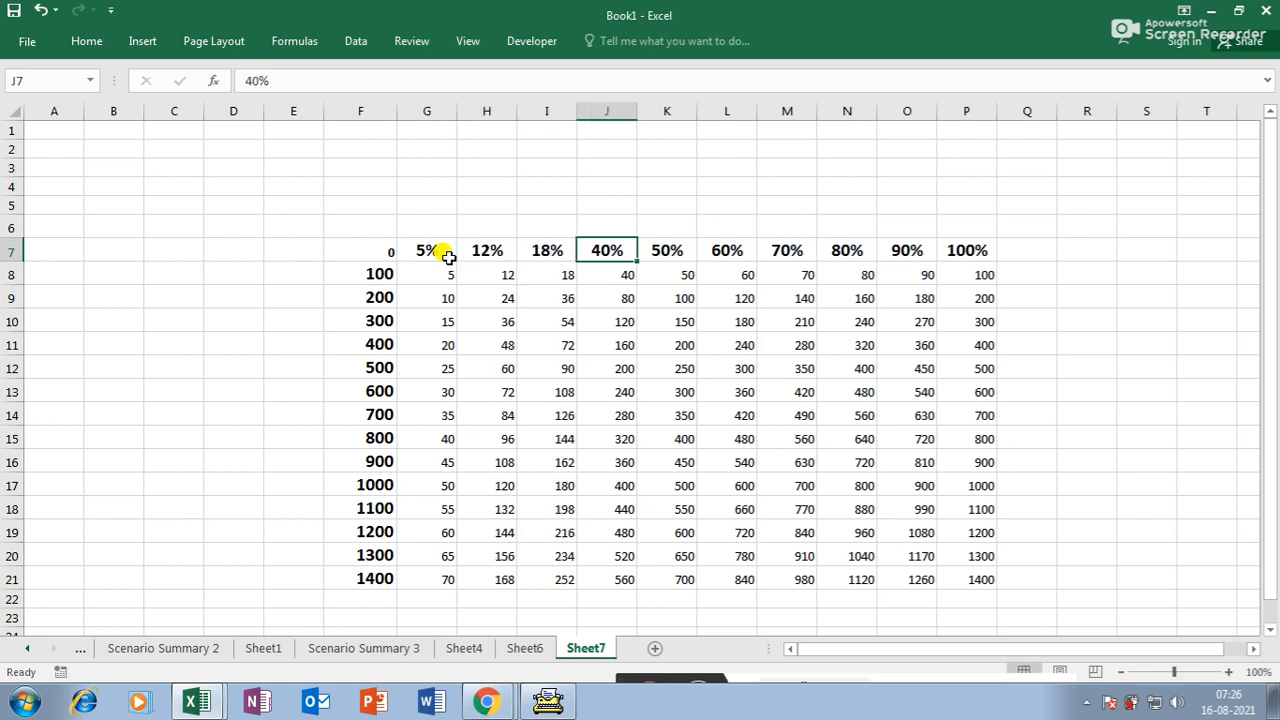
text(36)
key(Return)
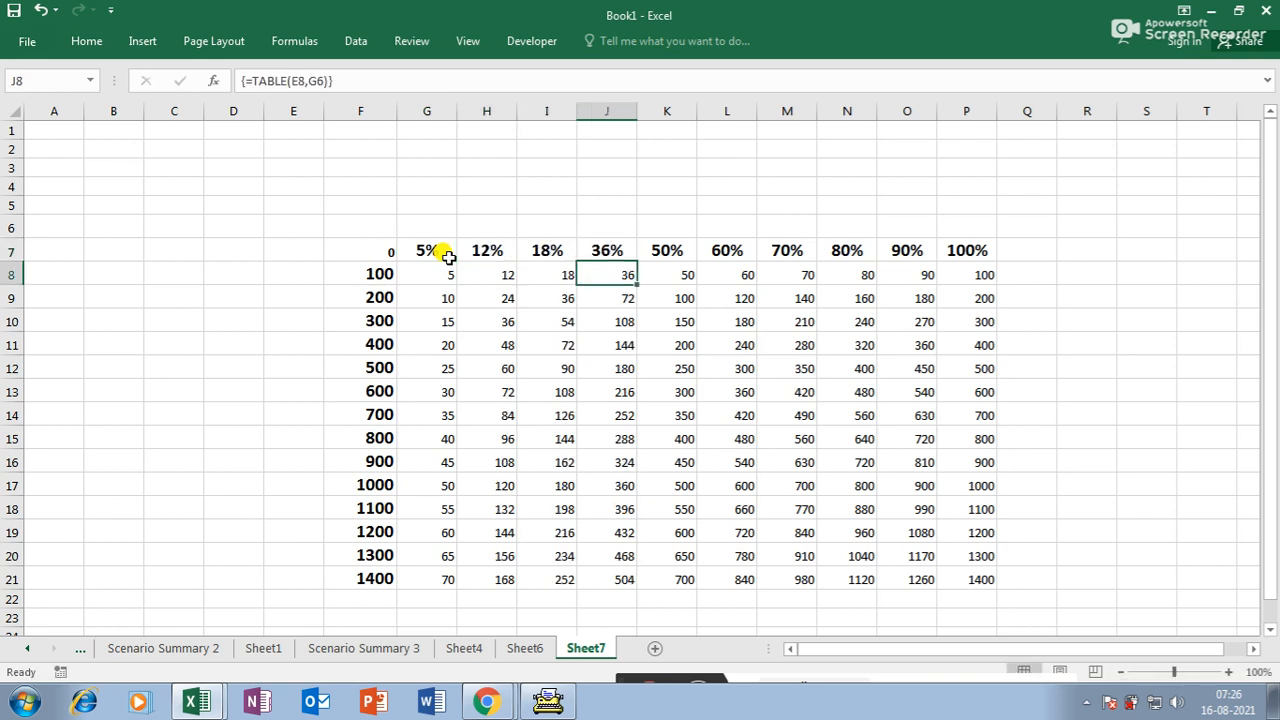
- Set the amount in F12 to 25784545 and widen column F to fit it
click(343, 366)
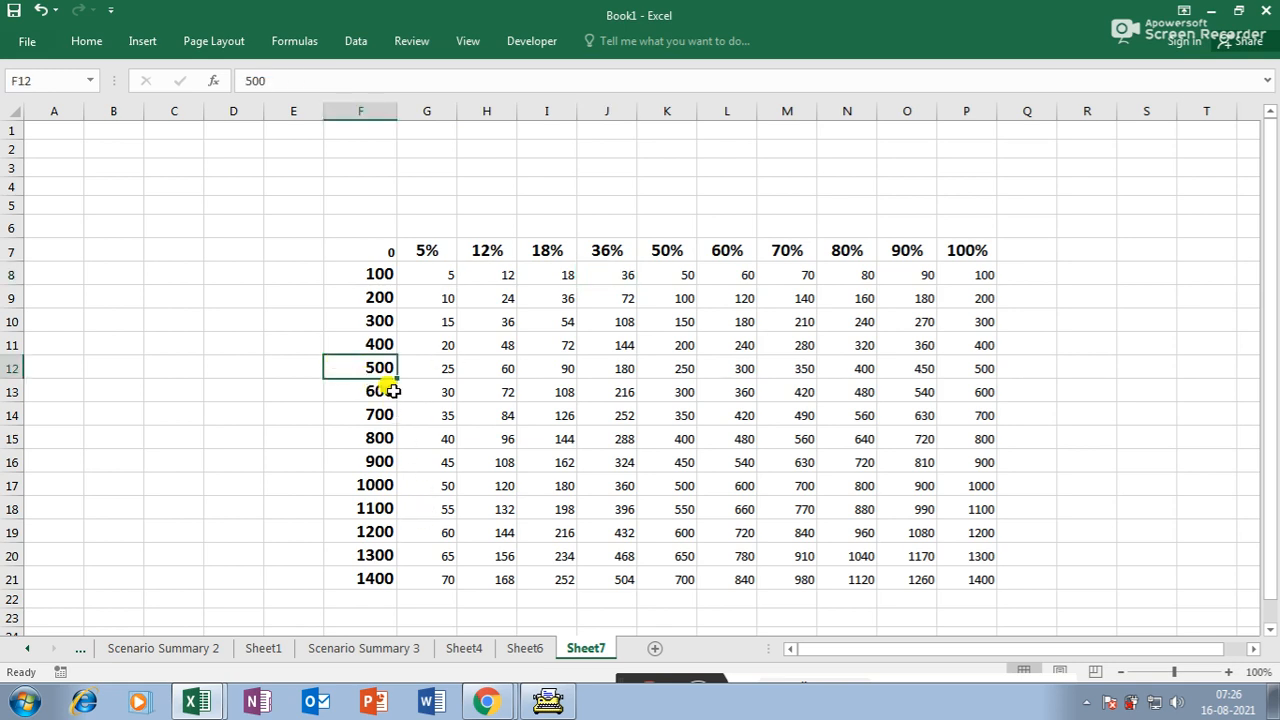
text(25784545)
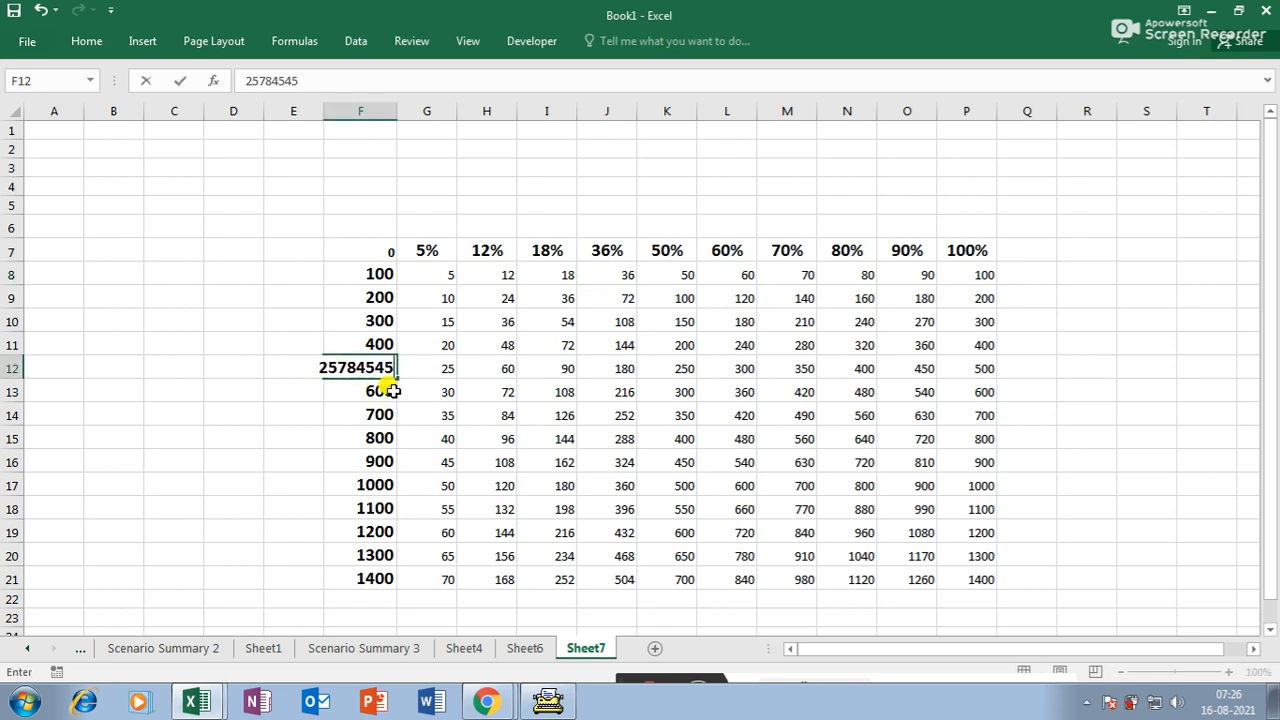
key(Return)
drag(397, 111, 431, 116)
click(596, 392)
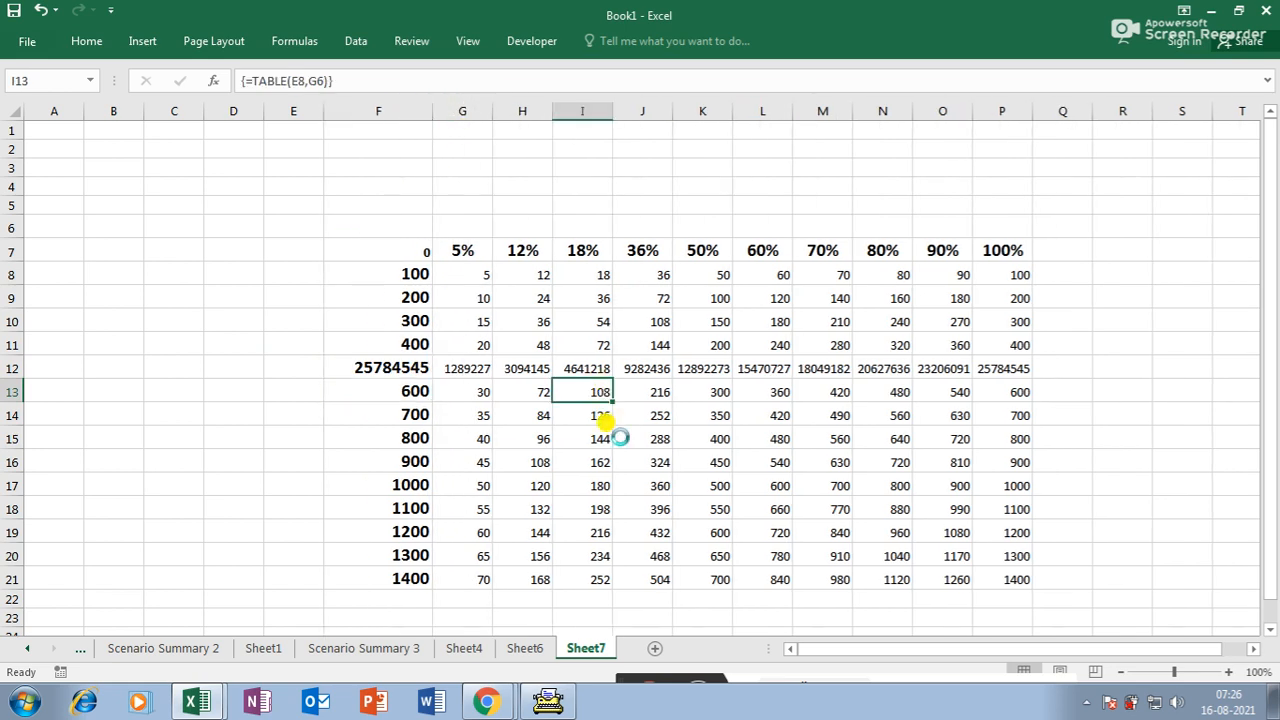
- Examine the results in row 12 for the 5%, 12%, 18% and 36% rates
ctrl+scroll(612, 432, up, 3)
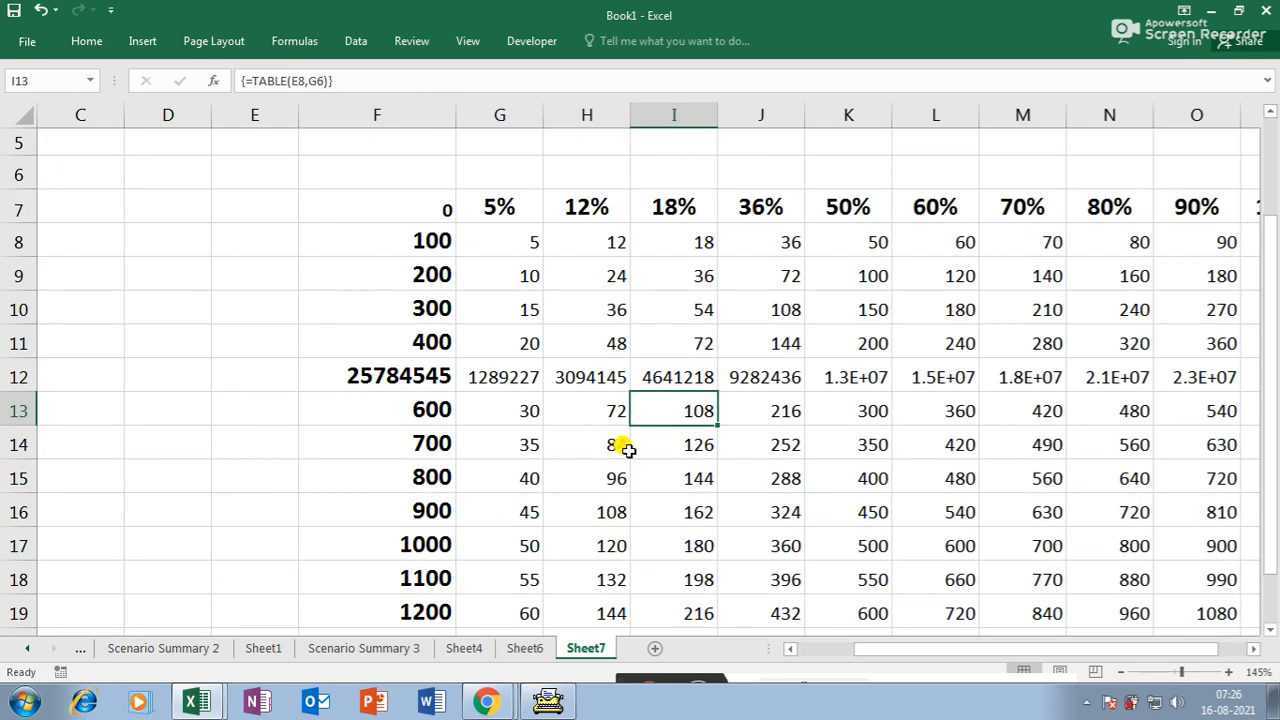
click(512, 380)
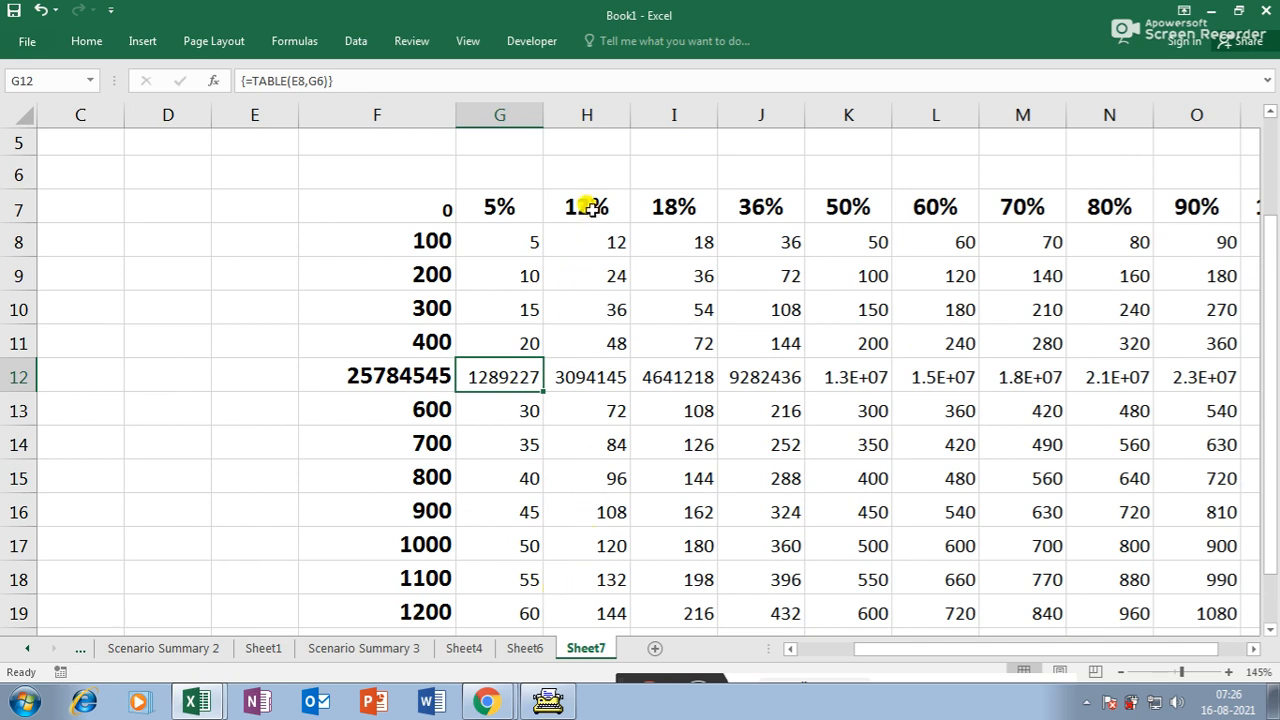
click(604, 380)
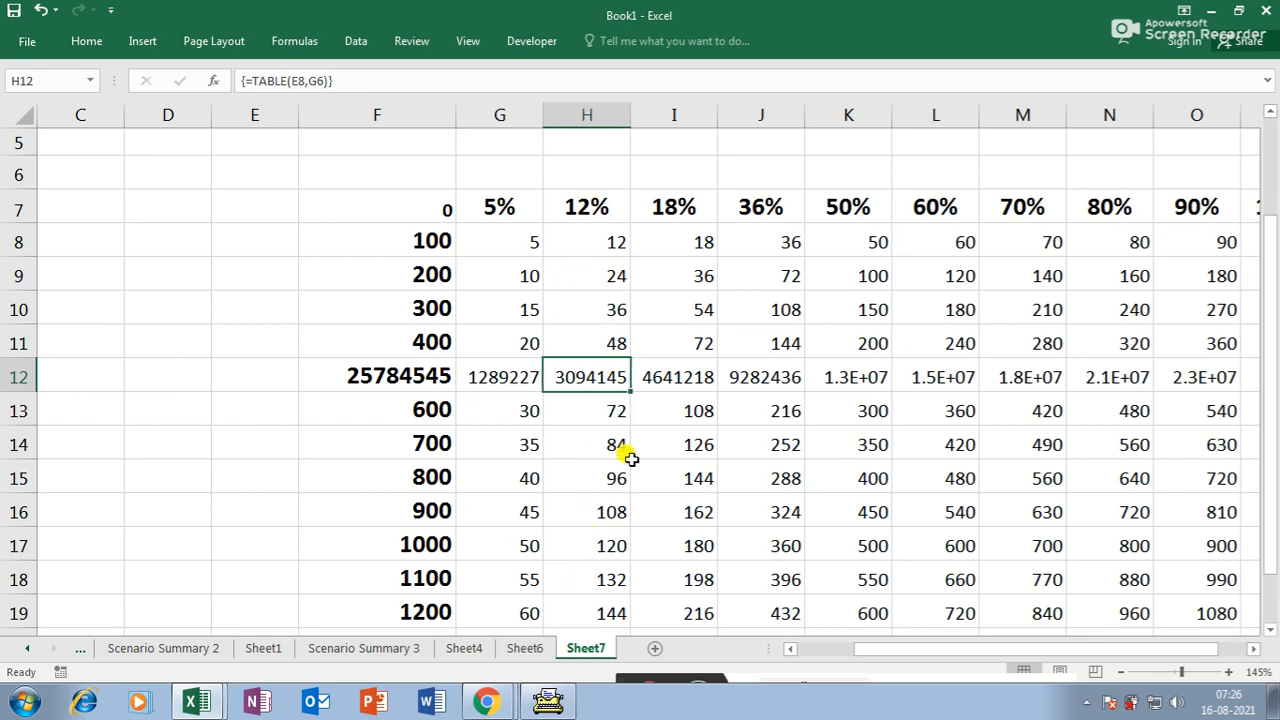
click(675, 371)
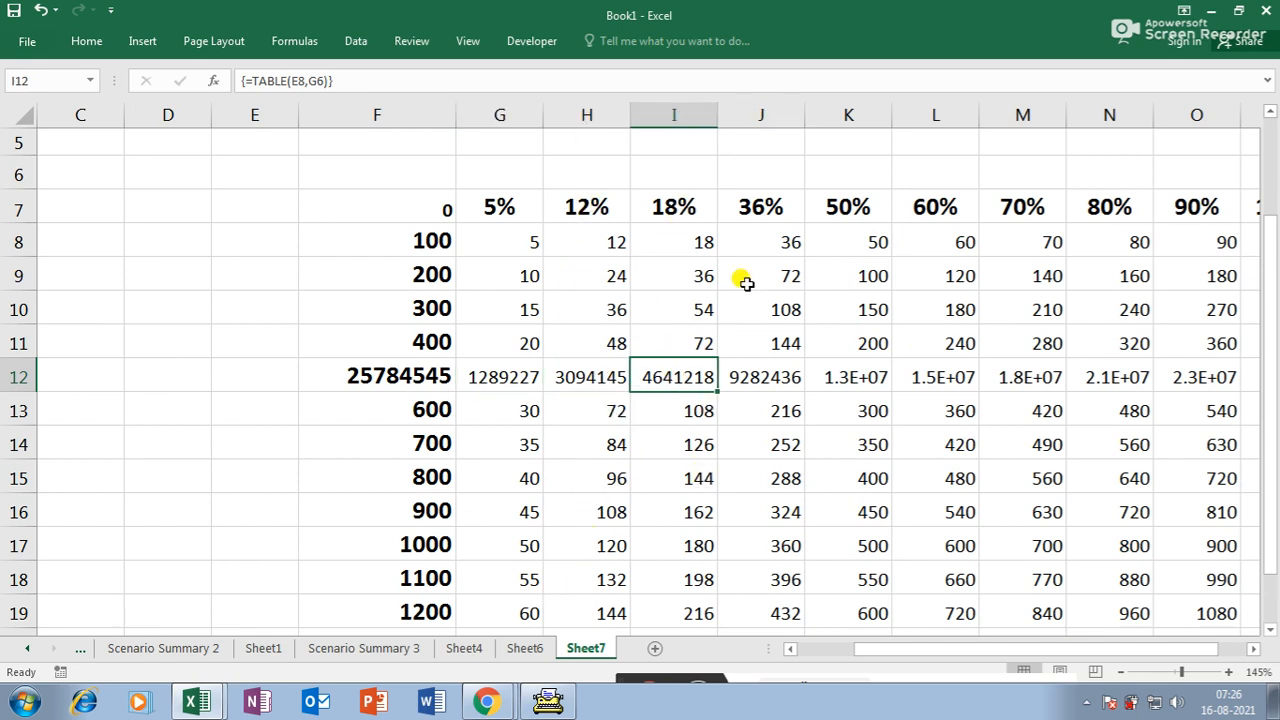
click(758, 376)
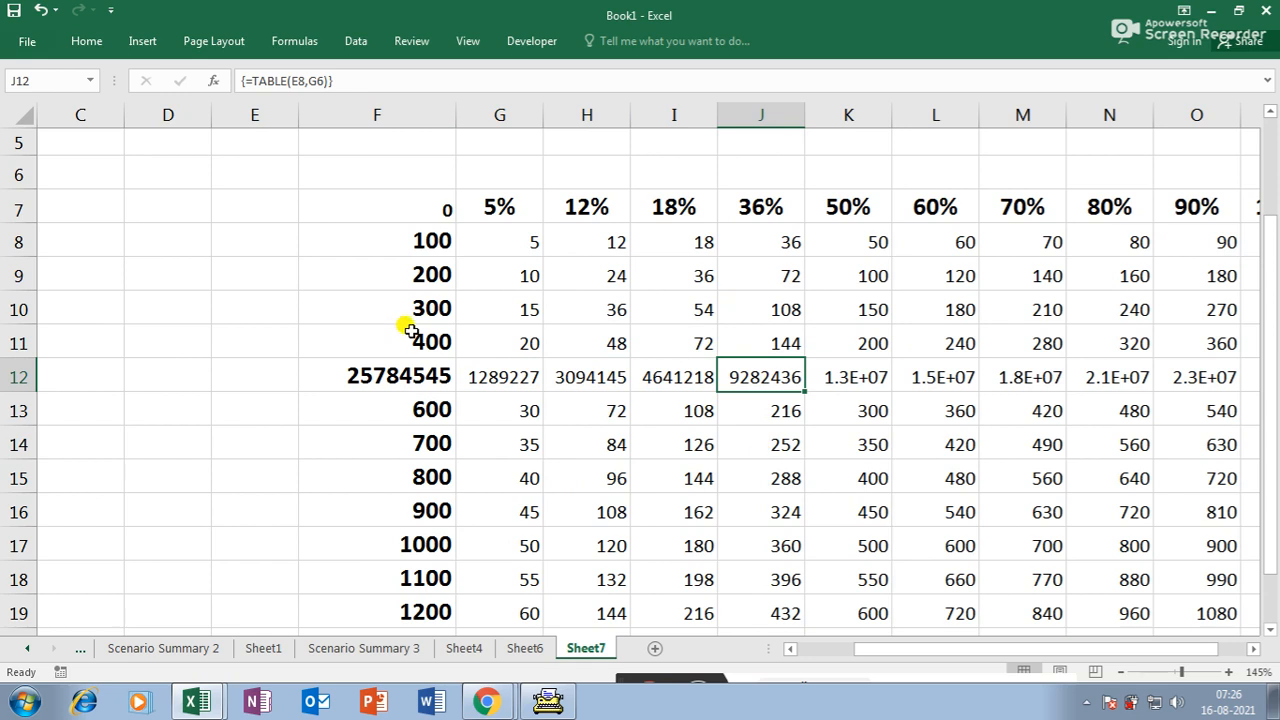
- Set the amount in F8 to 47895 and check its result for the 18% rate
click(426, 258)
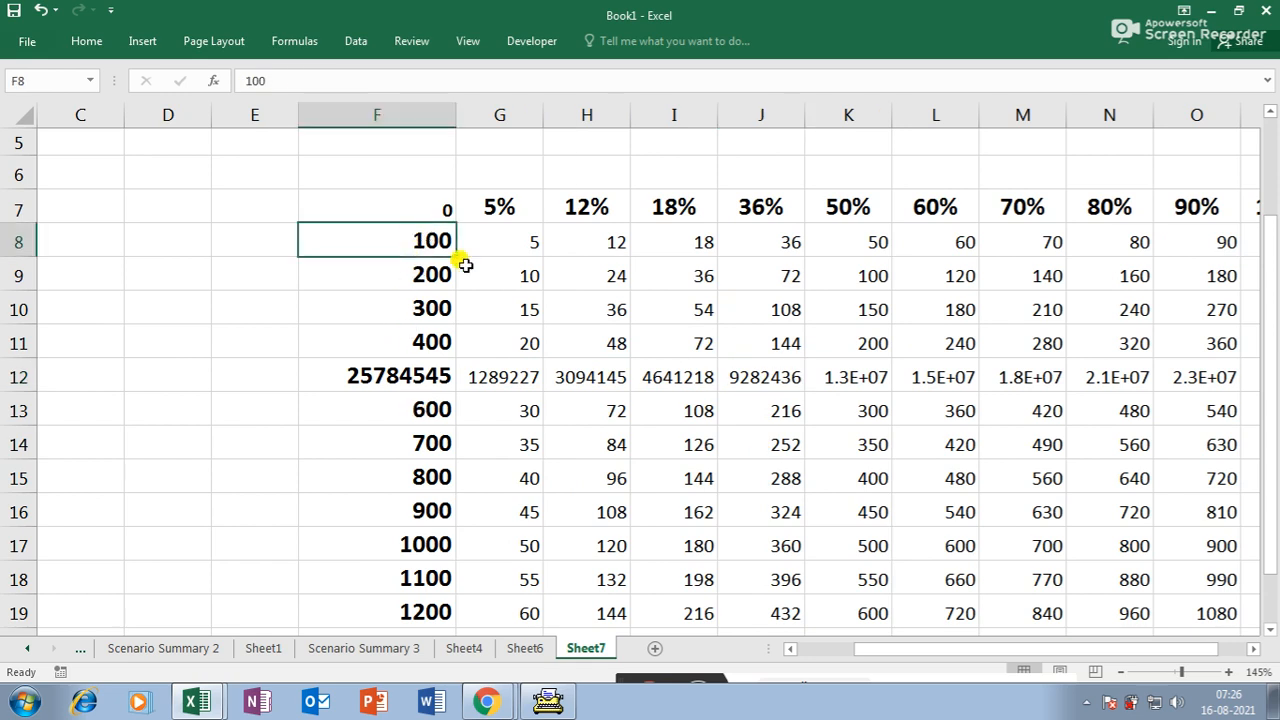
text(47895)
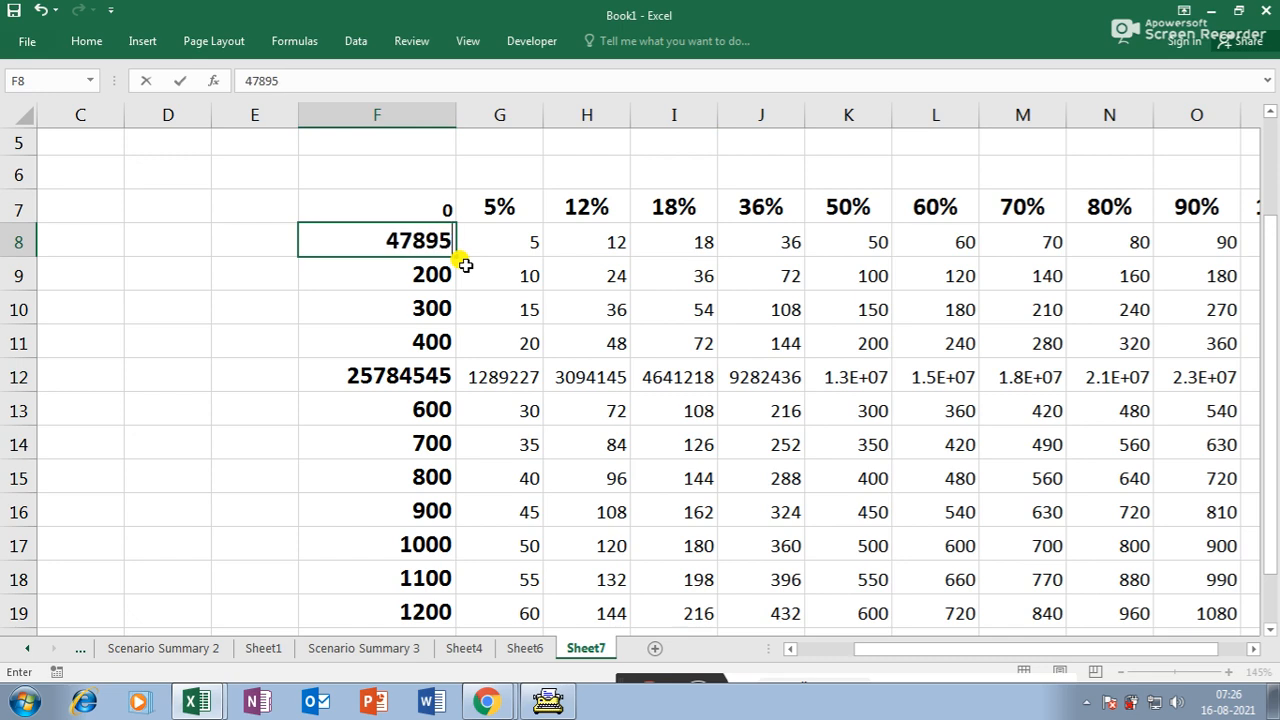
key(Return)
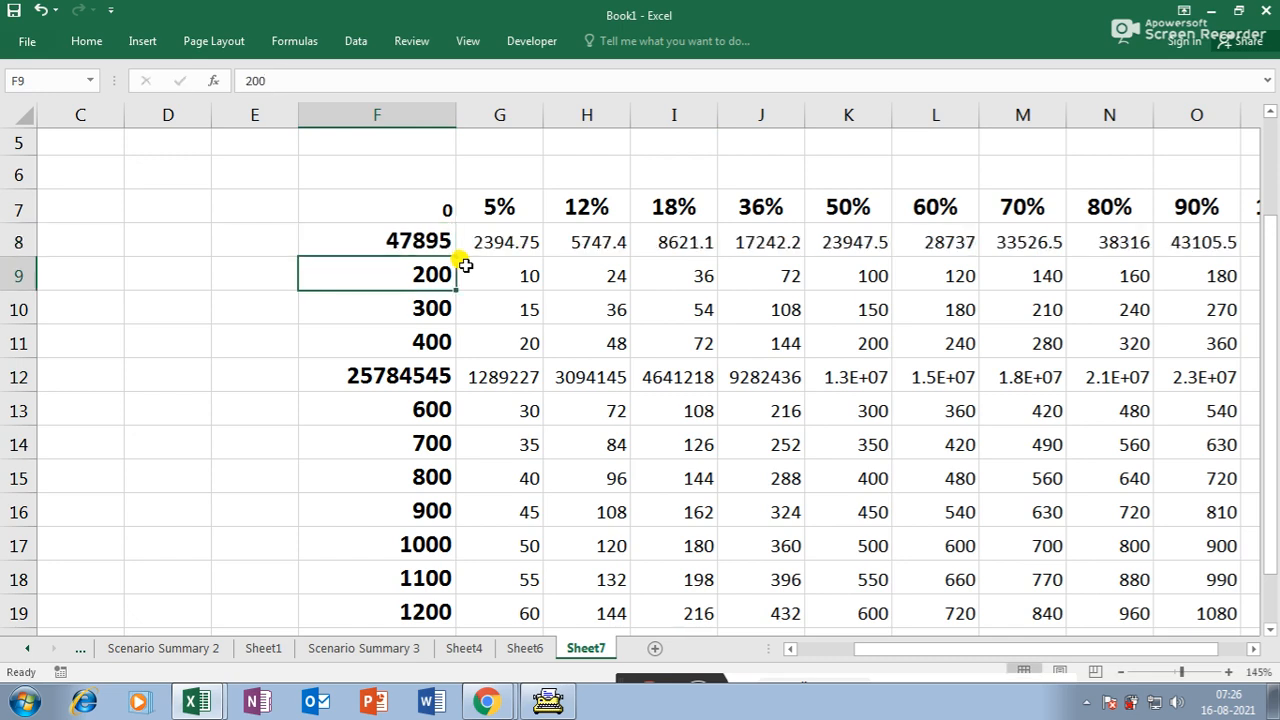
drag(676, 206, 687, 232)
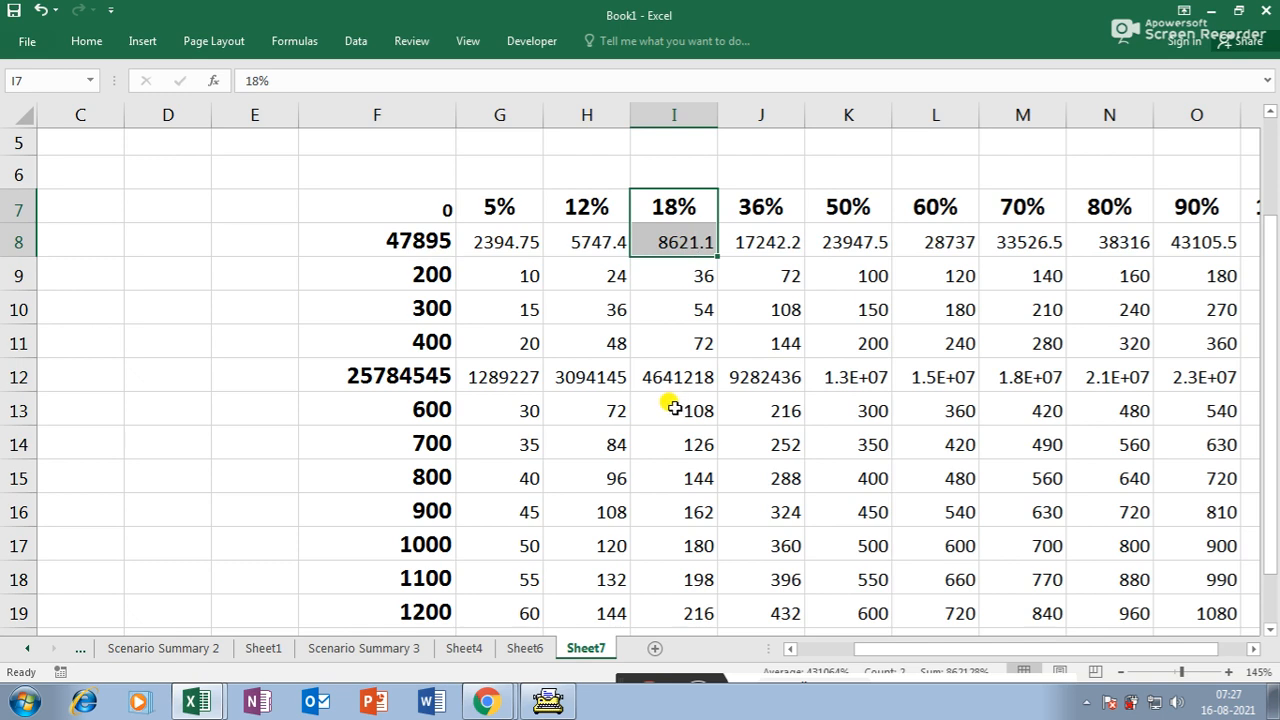
drag(680, 208, 688, 243)
click(640, 245)
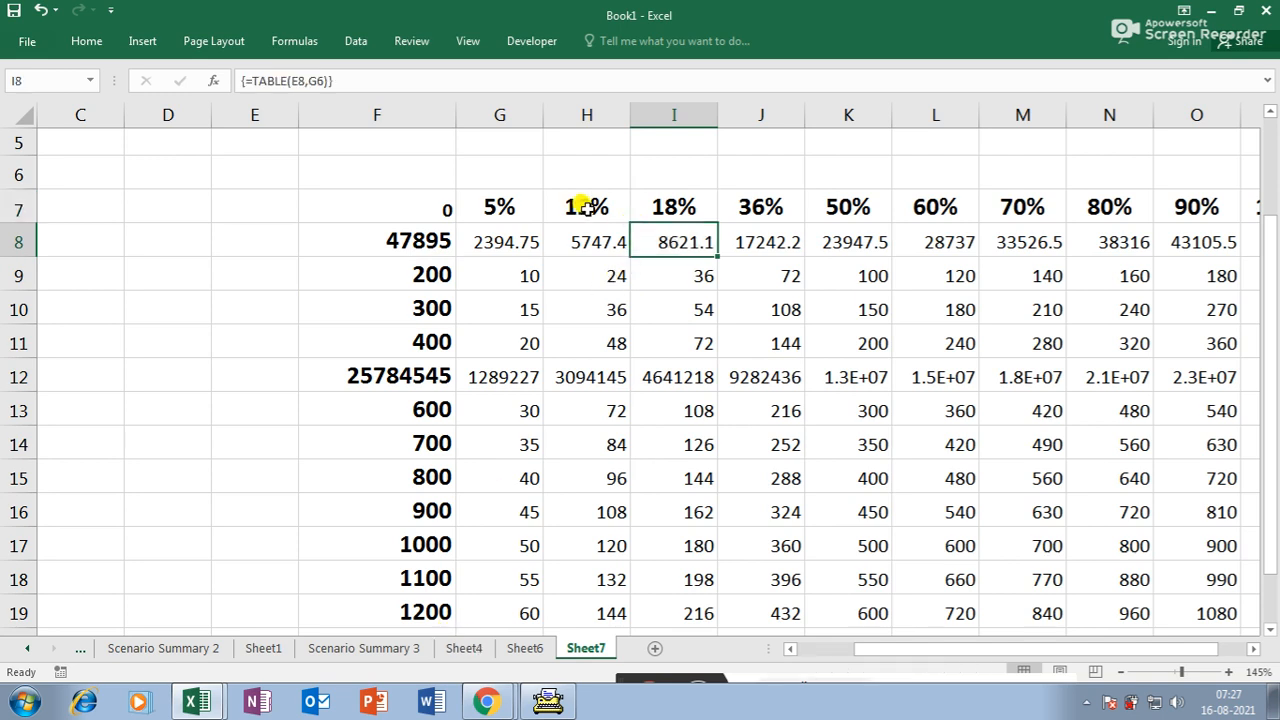
- Change the rate in K7 to 15% and check the result for the amount in F8
click(860, 206)
text(15%)
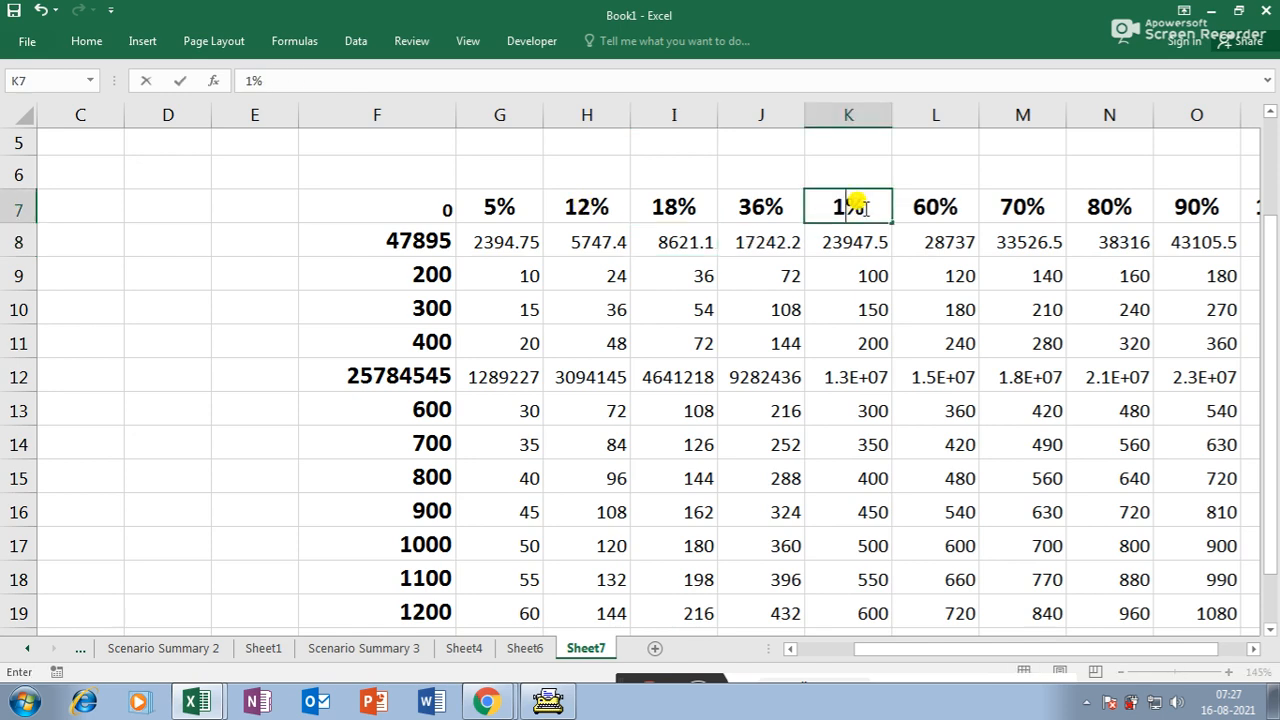
key(Return)
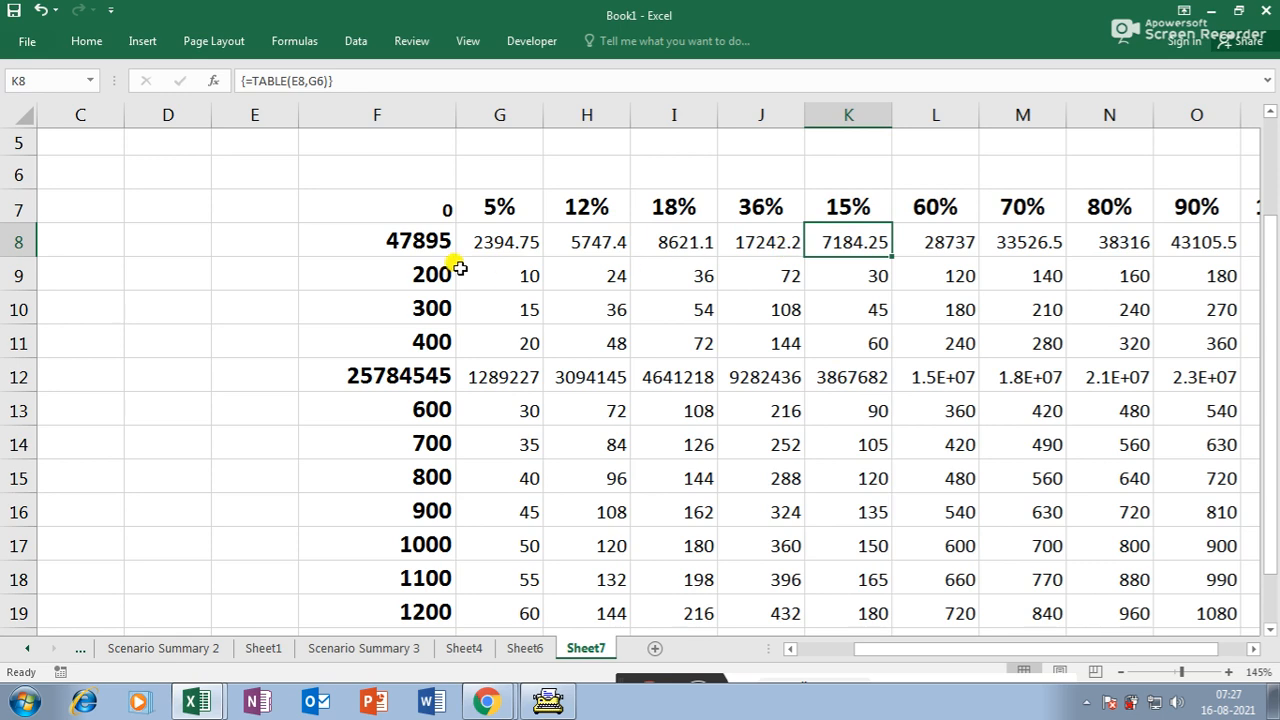
click(415, 246)
click(848, 246)
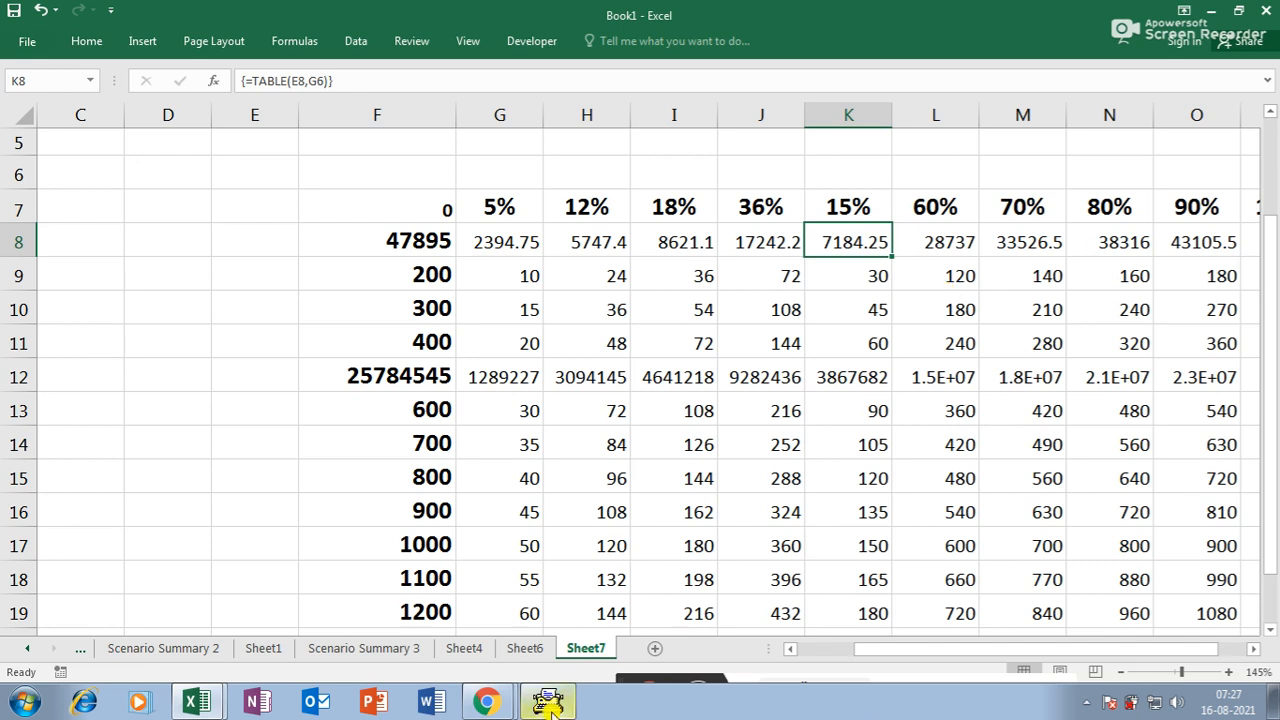
- Switch to Word, create a blank document and paste the screenshot of the worksheet into it
click(445, 704)
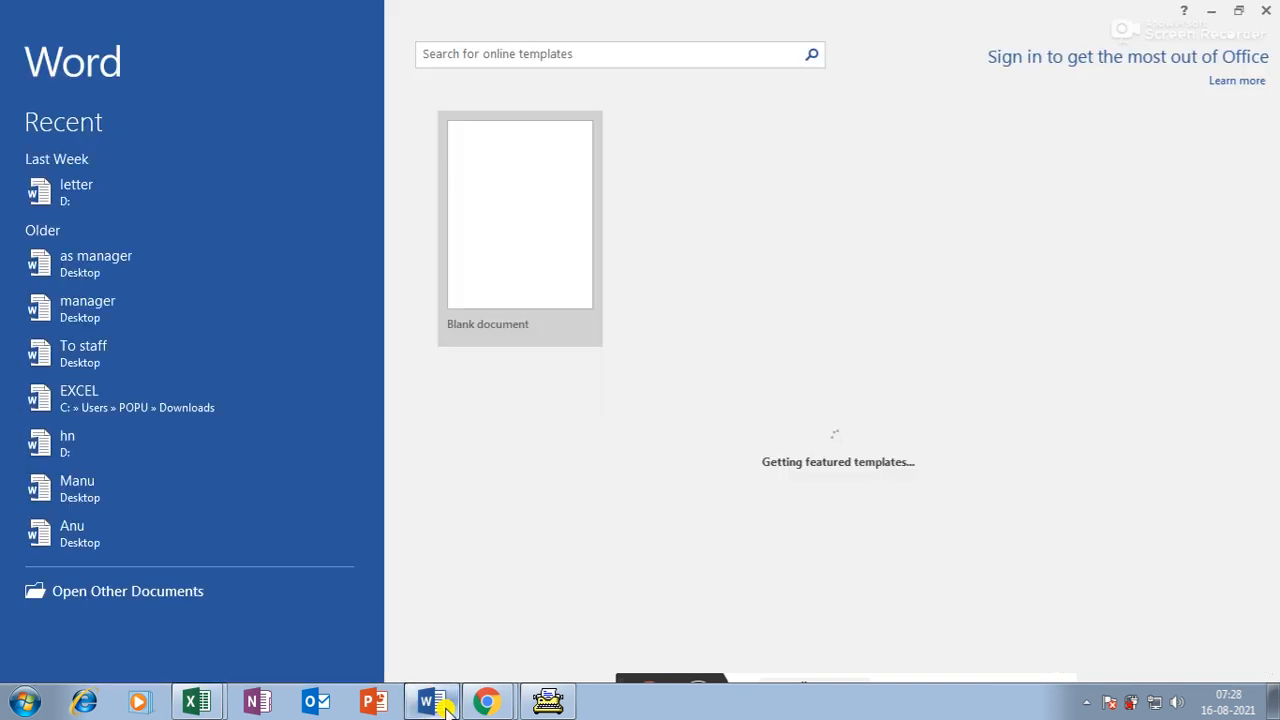
click(511, 235)
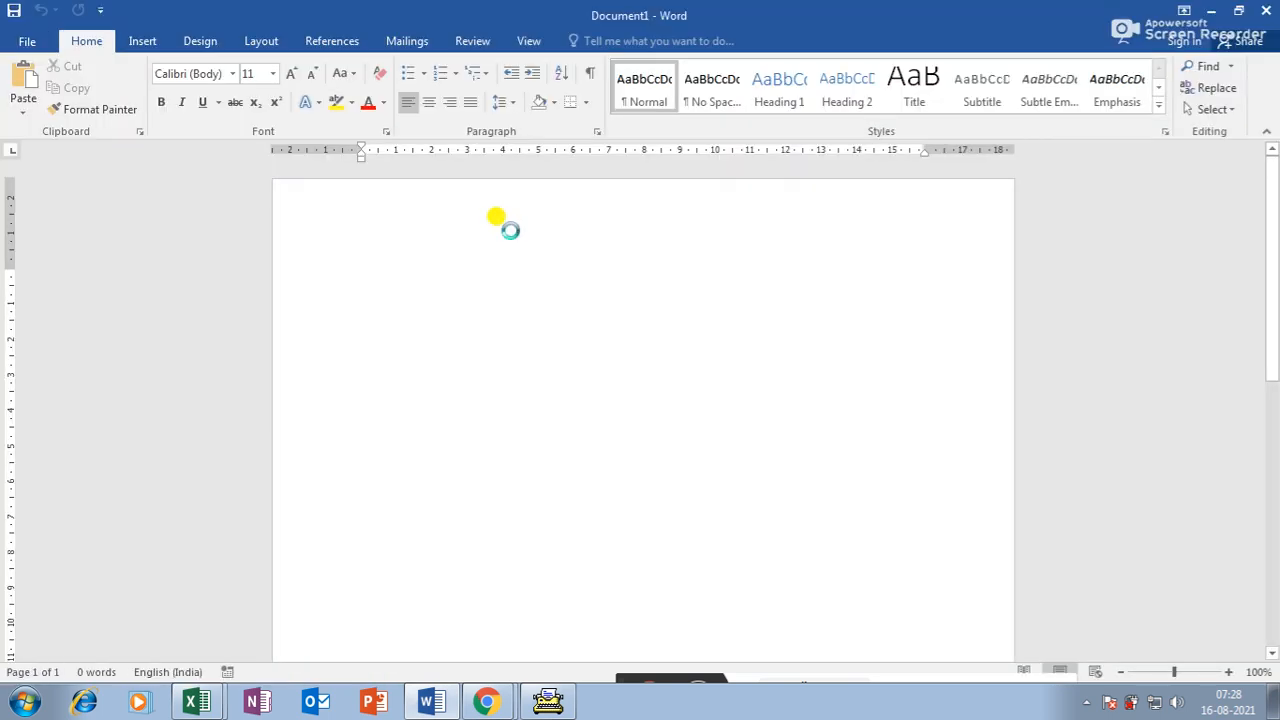
key(ctrl+v)
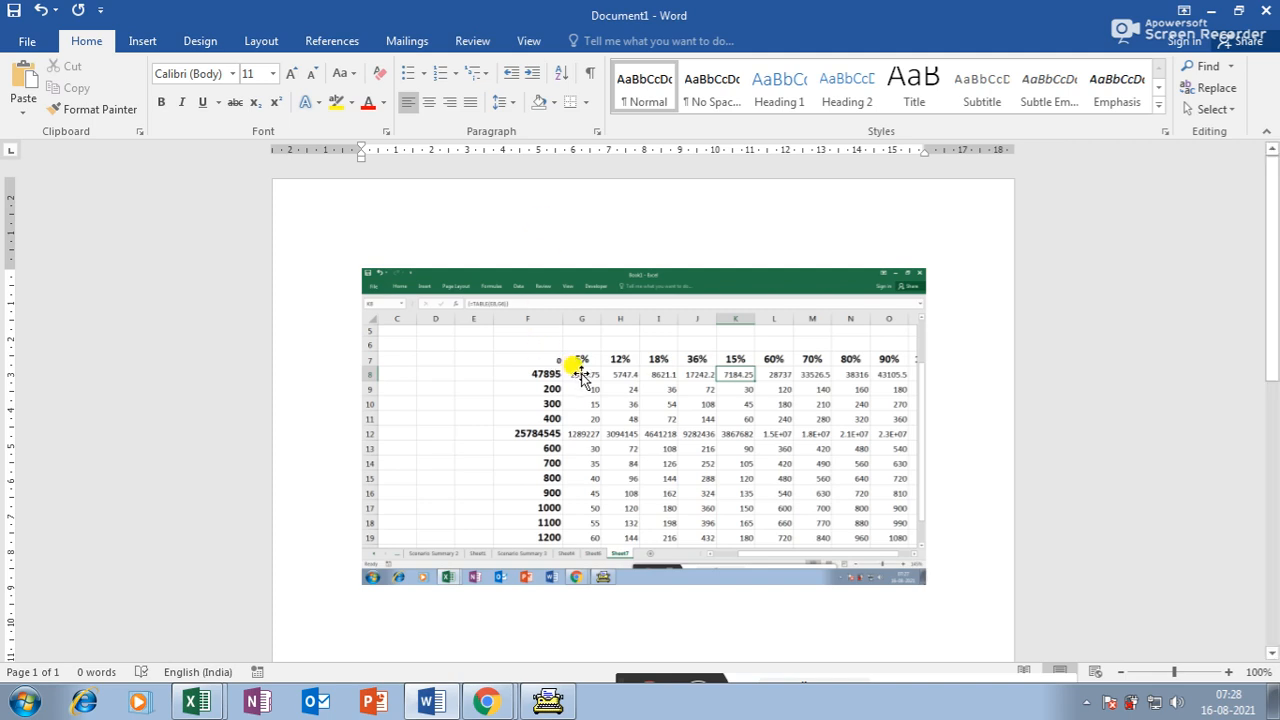
scroll(700, 420, down, 2)
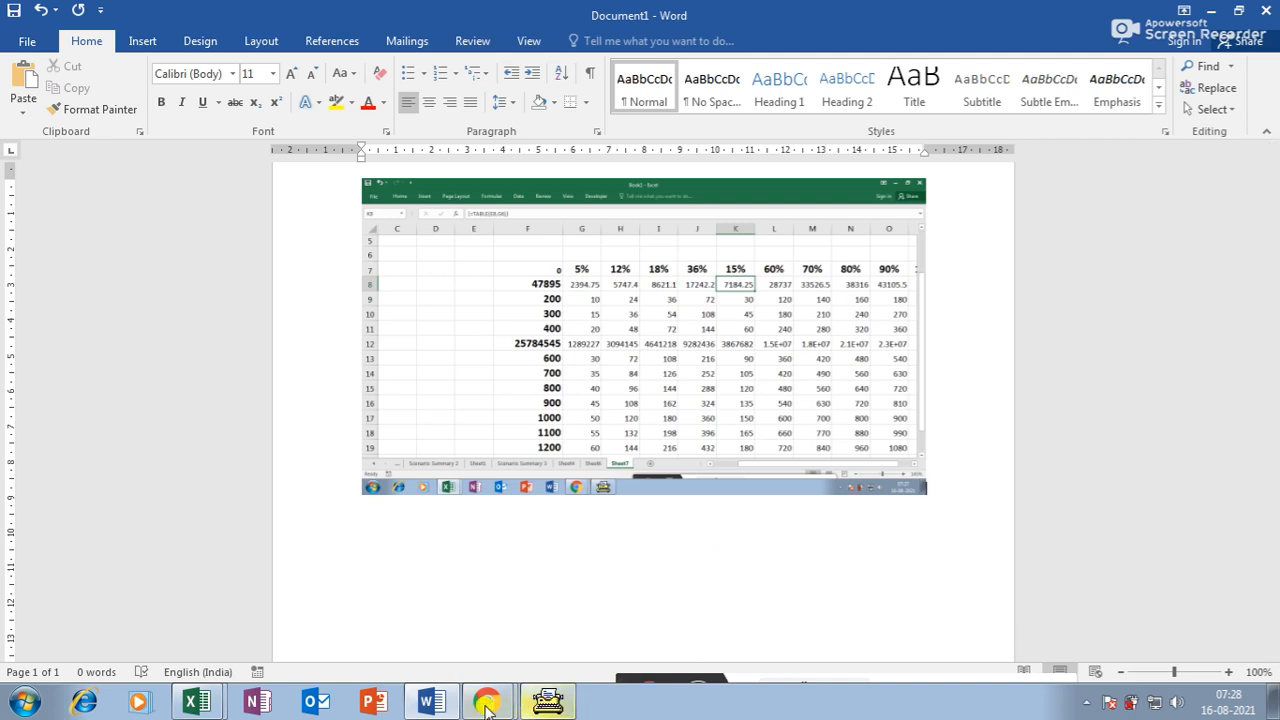
click(391, 563)
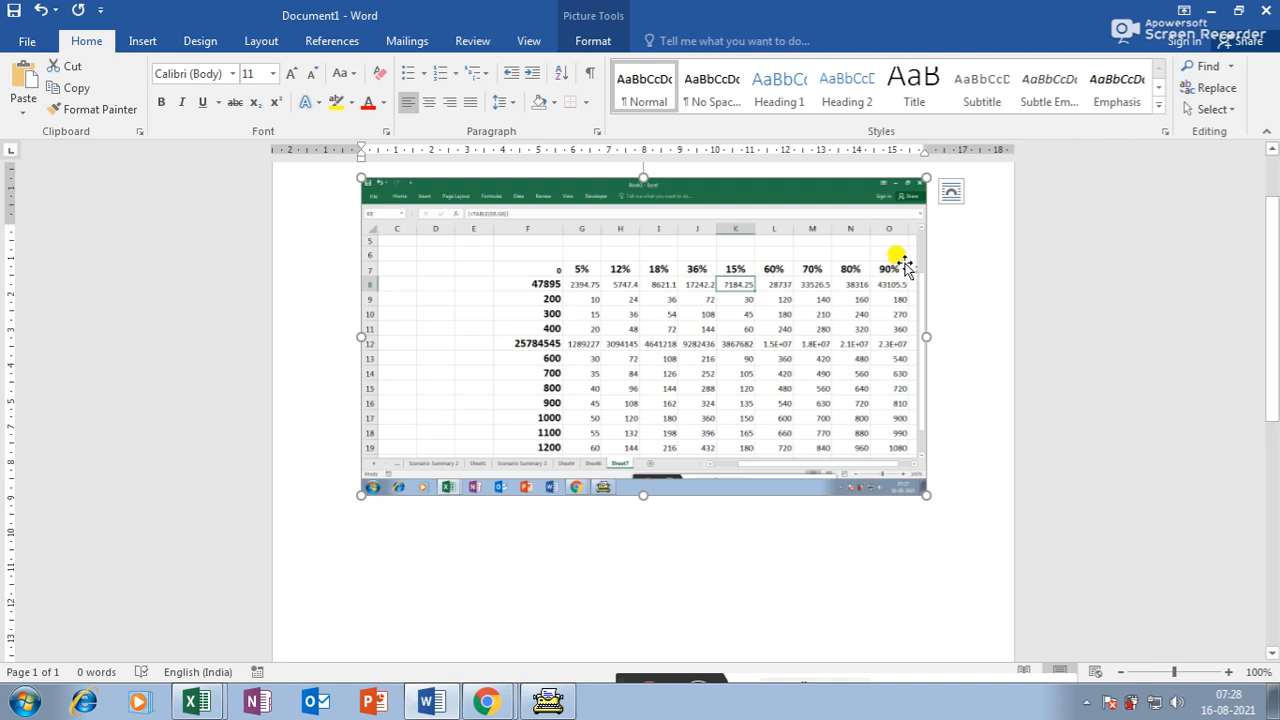
scroll(900, 258, up, 2)
scroll(888, 258, down, 2)
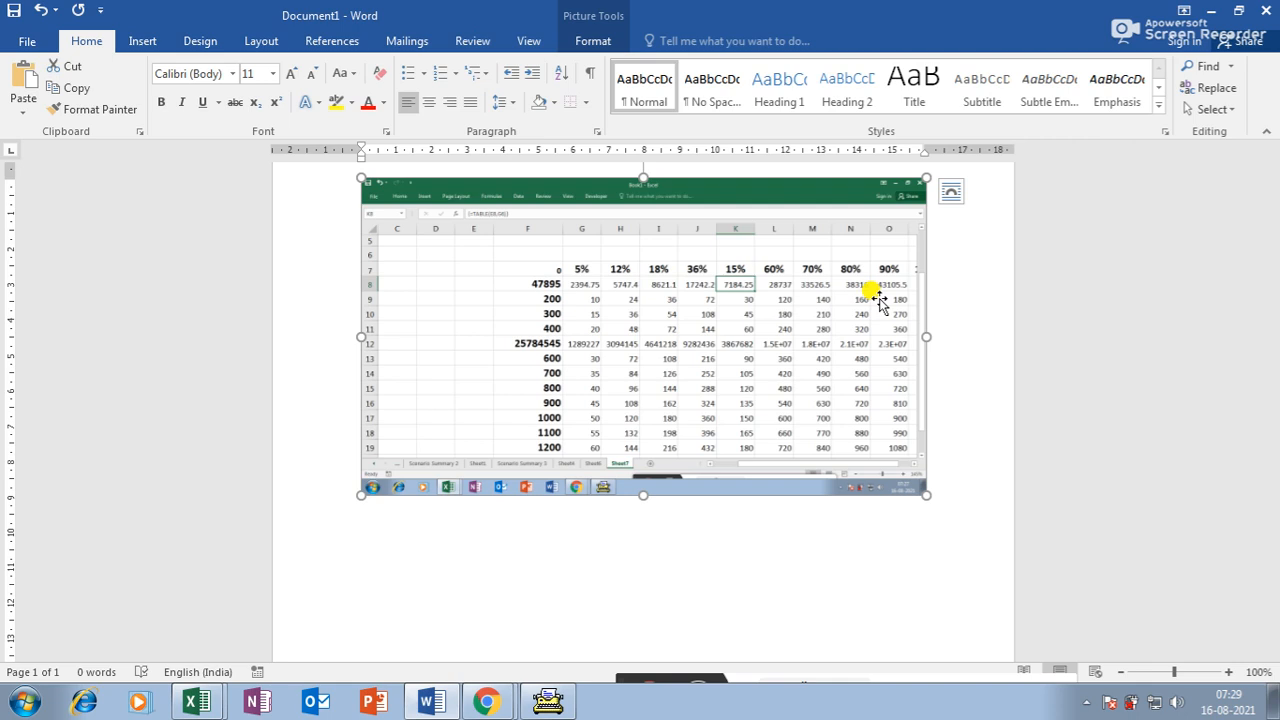
- Switch to Chrome and search Google for "laptop screenshot" in a new tab
click(487, 702)
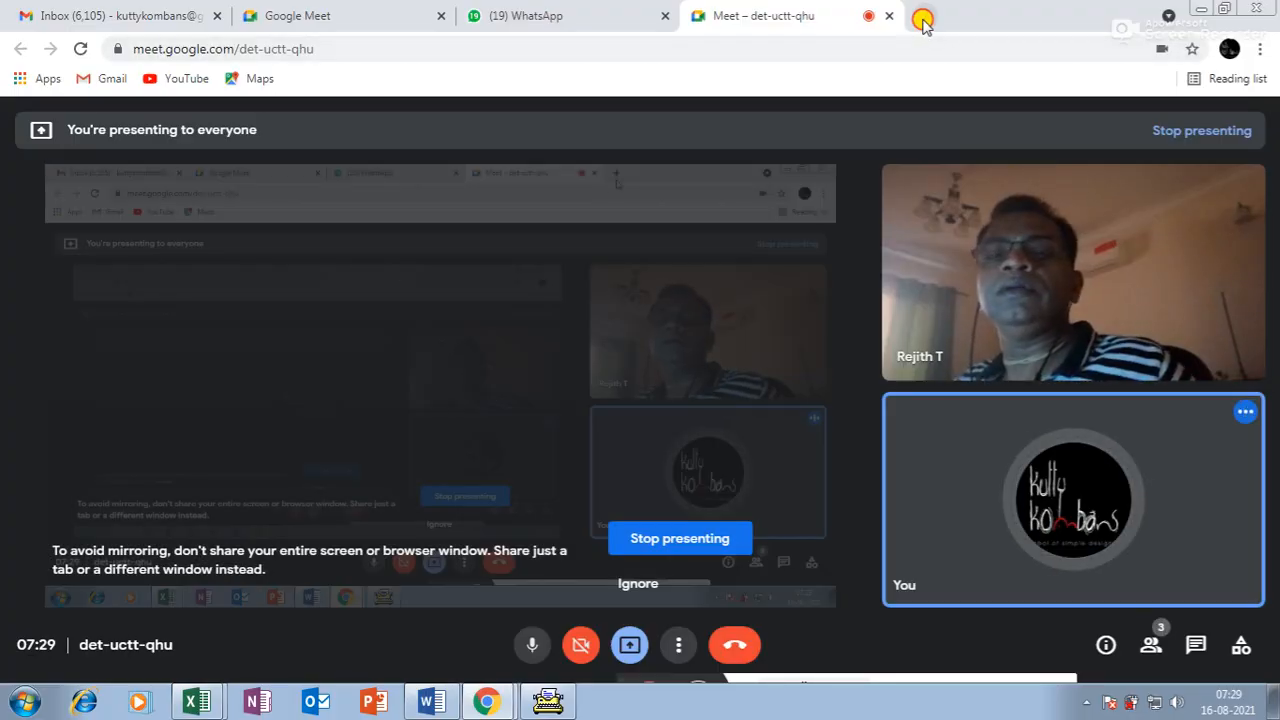
click(924, 18)
click(518, 385)
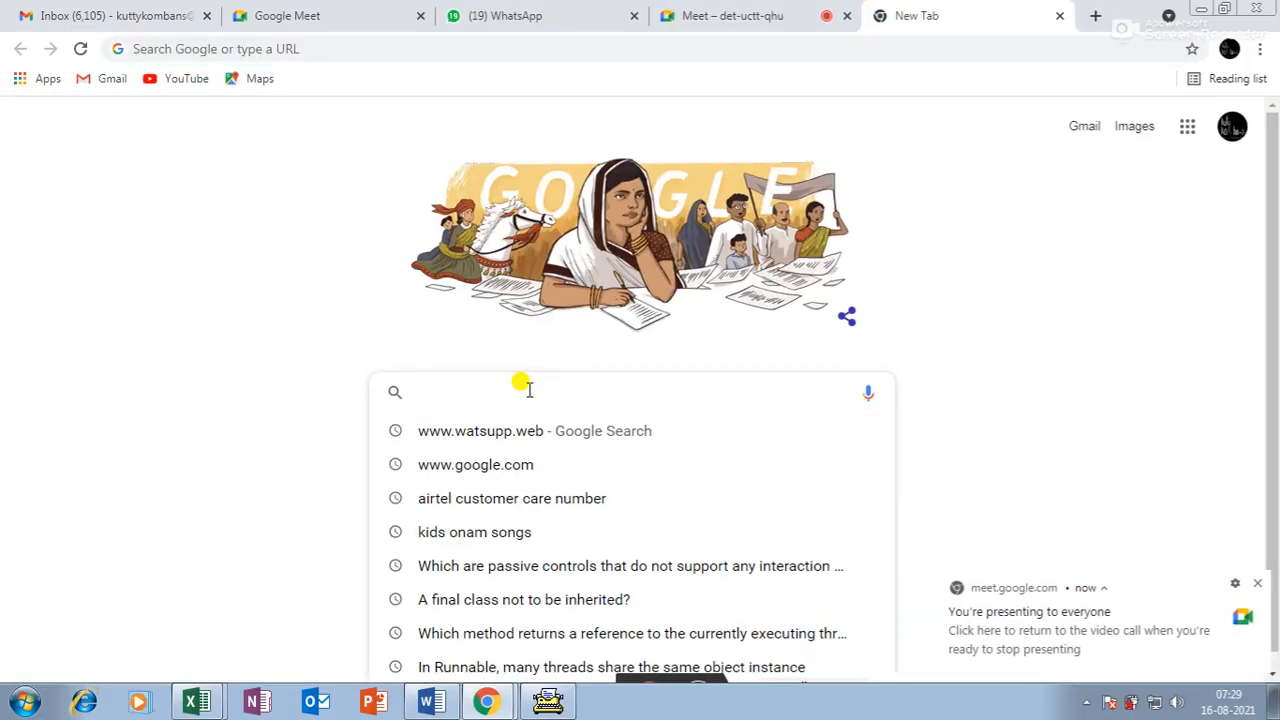
text(pr)
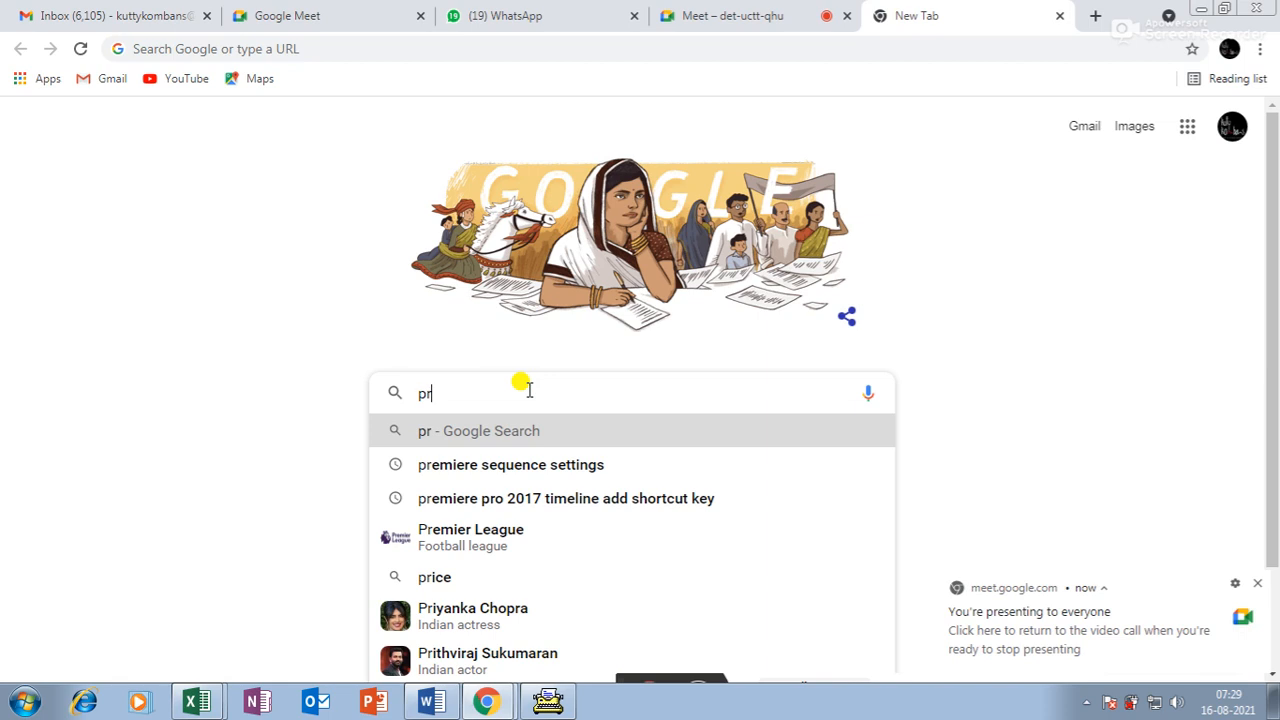
key(BackSpace)
key(BackSpace)
text(la)
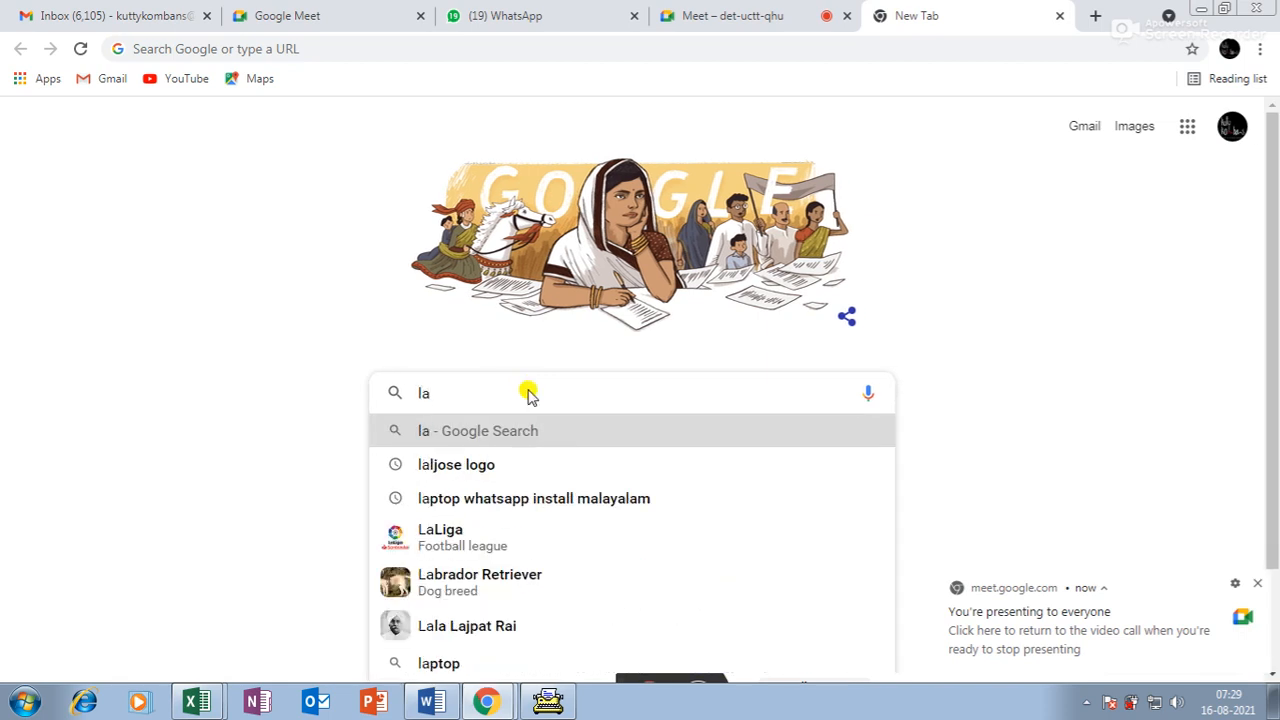
text(pto)
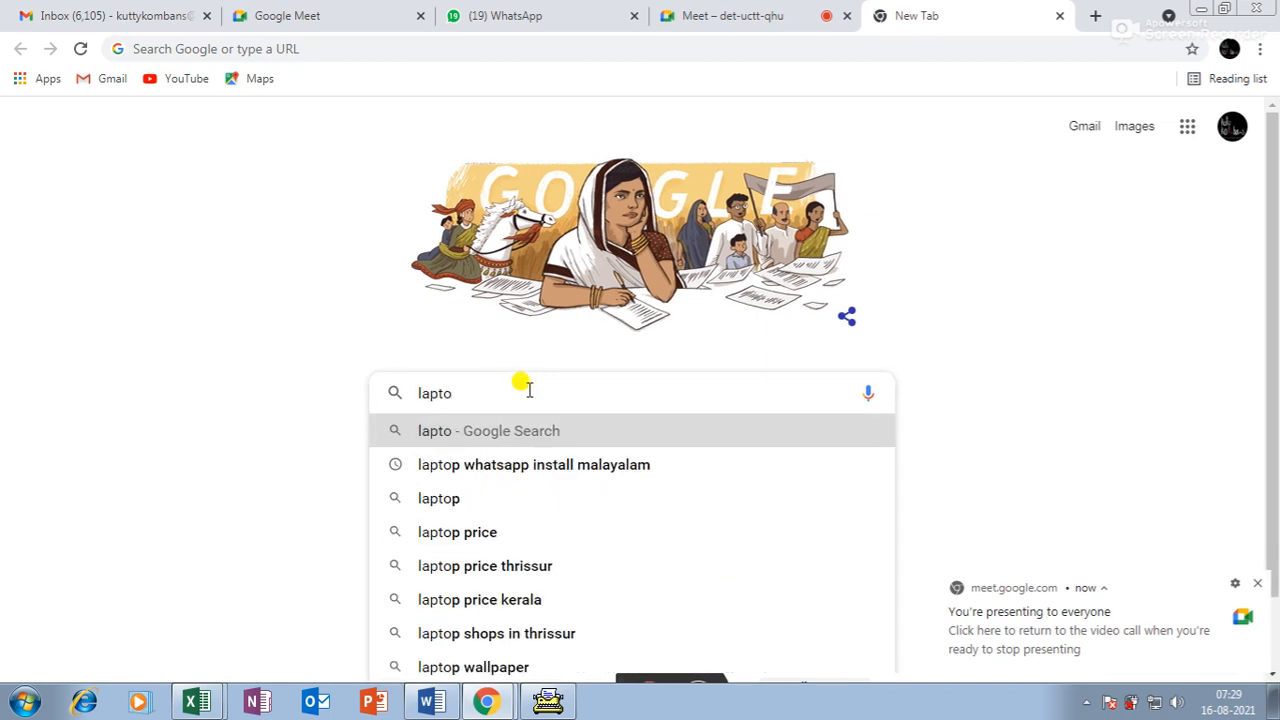
text(p)
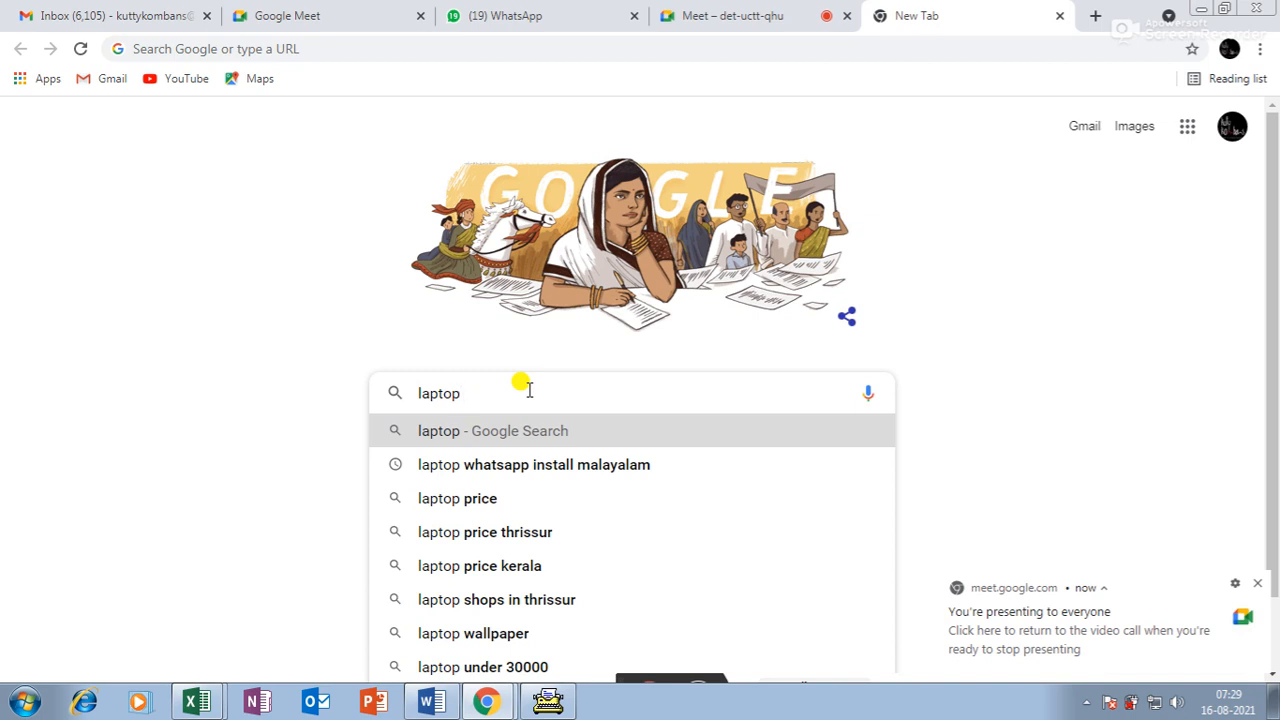
text( sc)
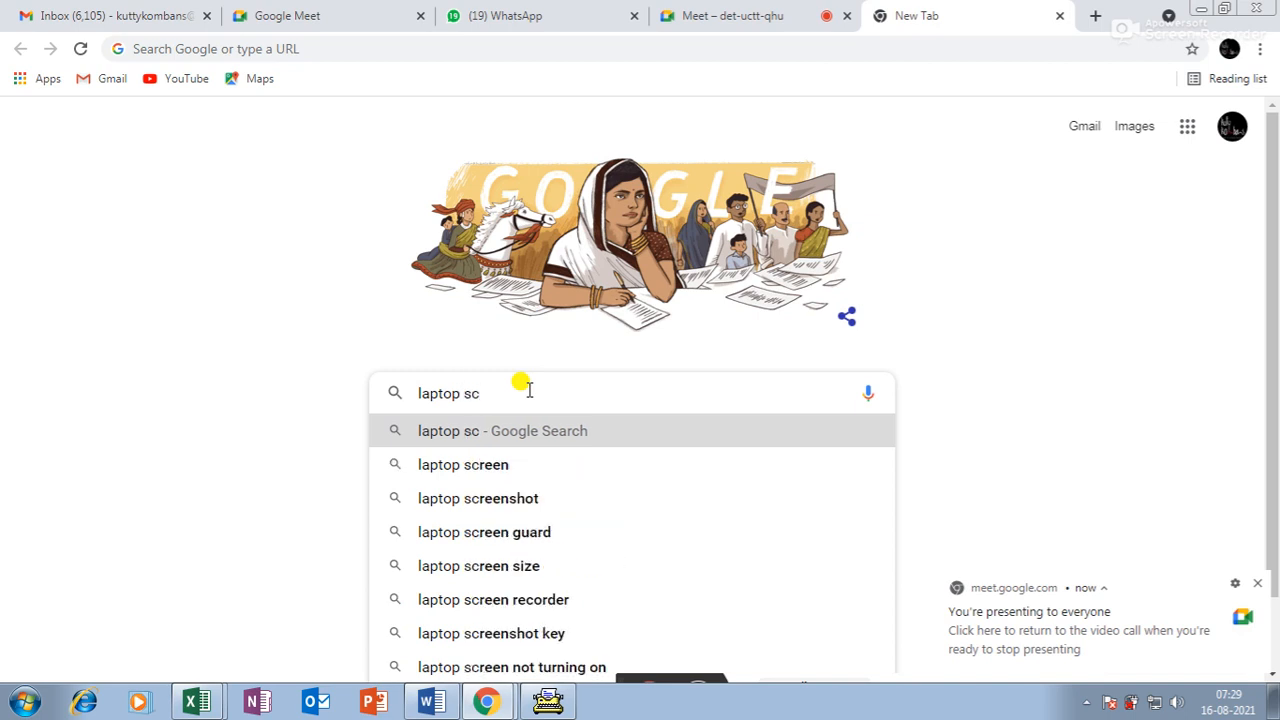
click(543, 500)
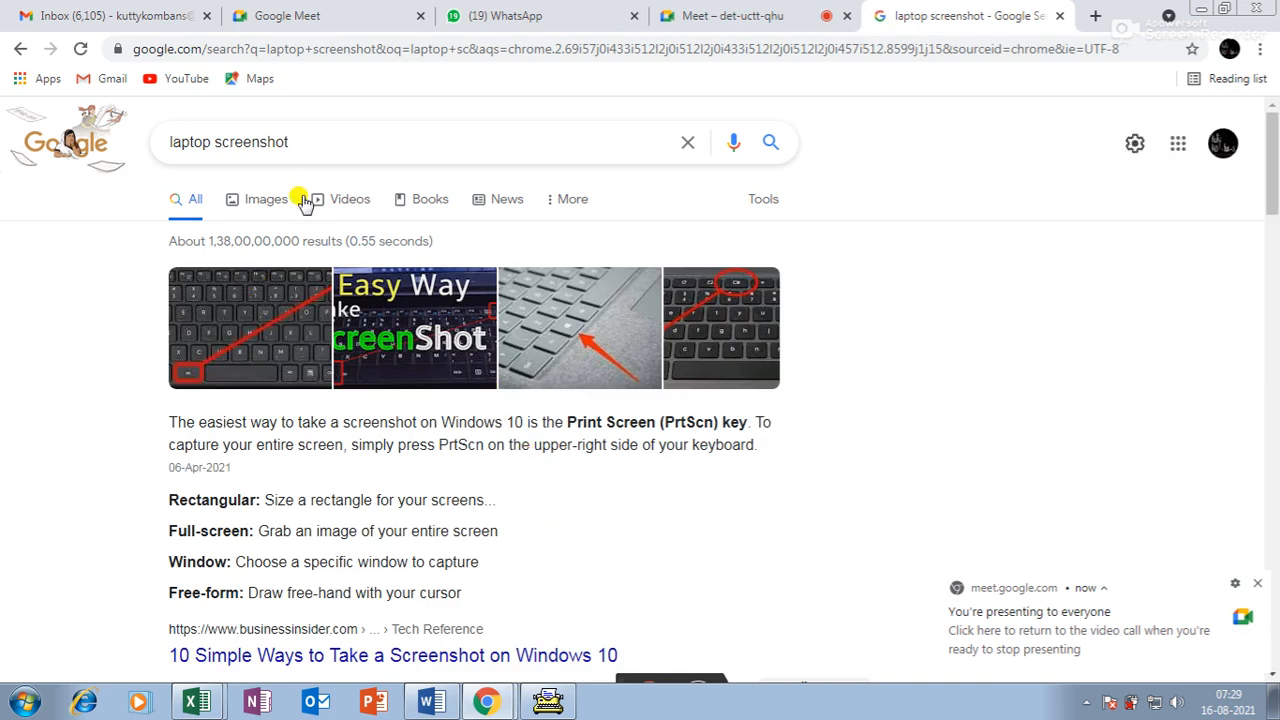
- Refine the search to "laptop screenshot shortcut" and read through the results
click(293, 136)
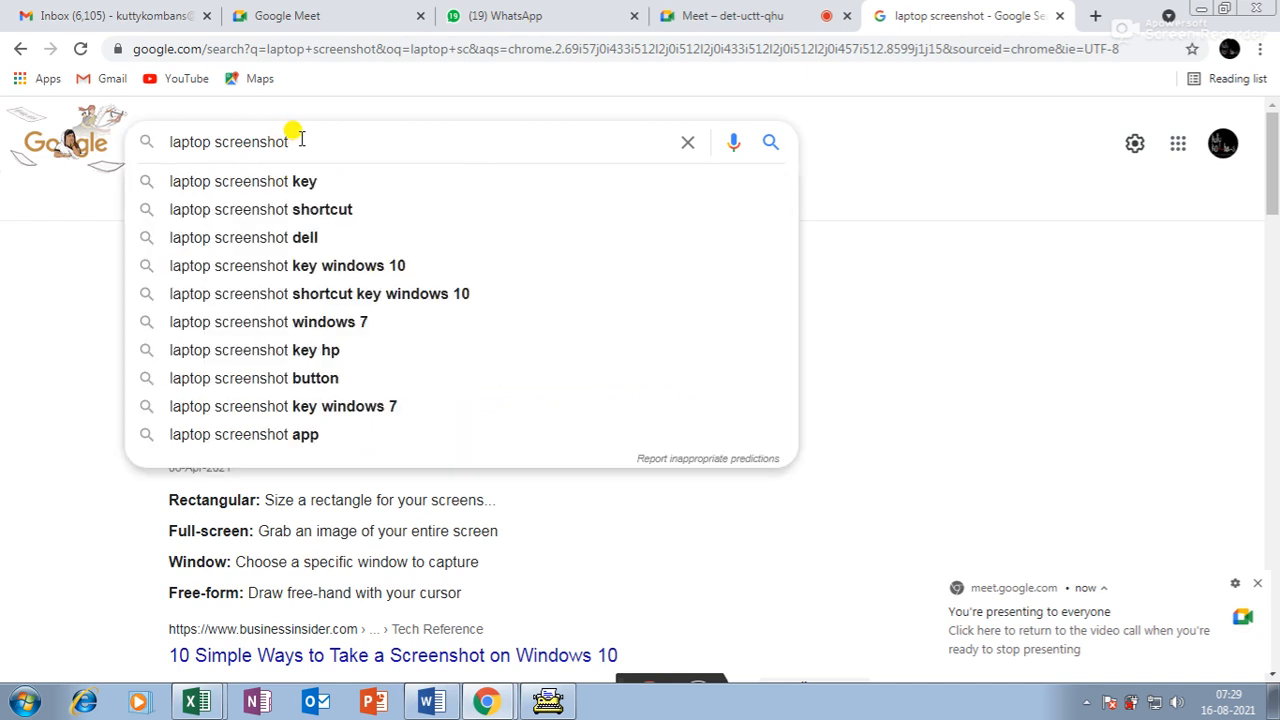
text(sh)
click(352, 186)
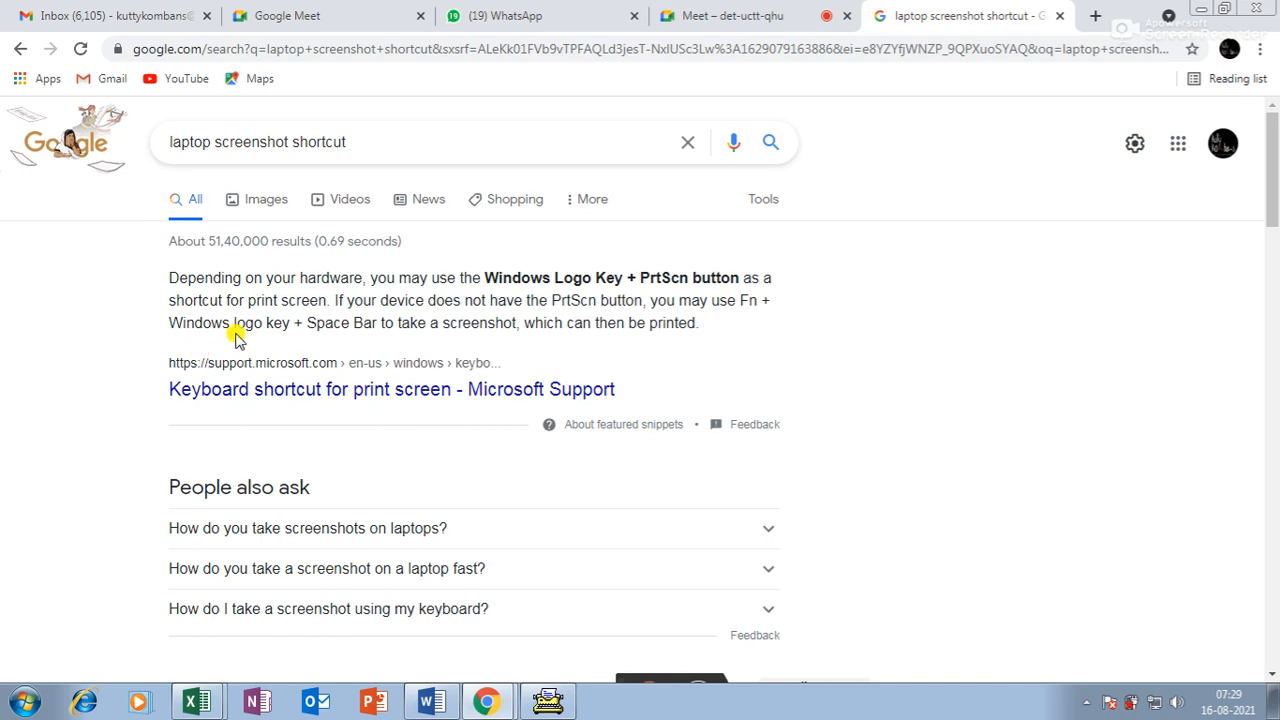
scroll(437, 400, down, 3)
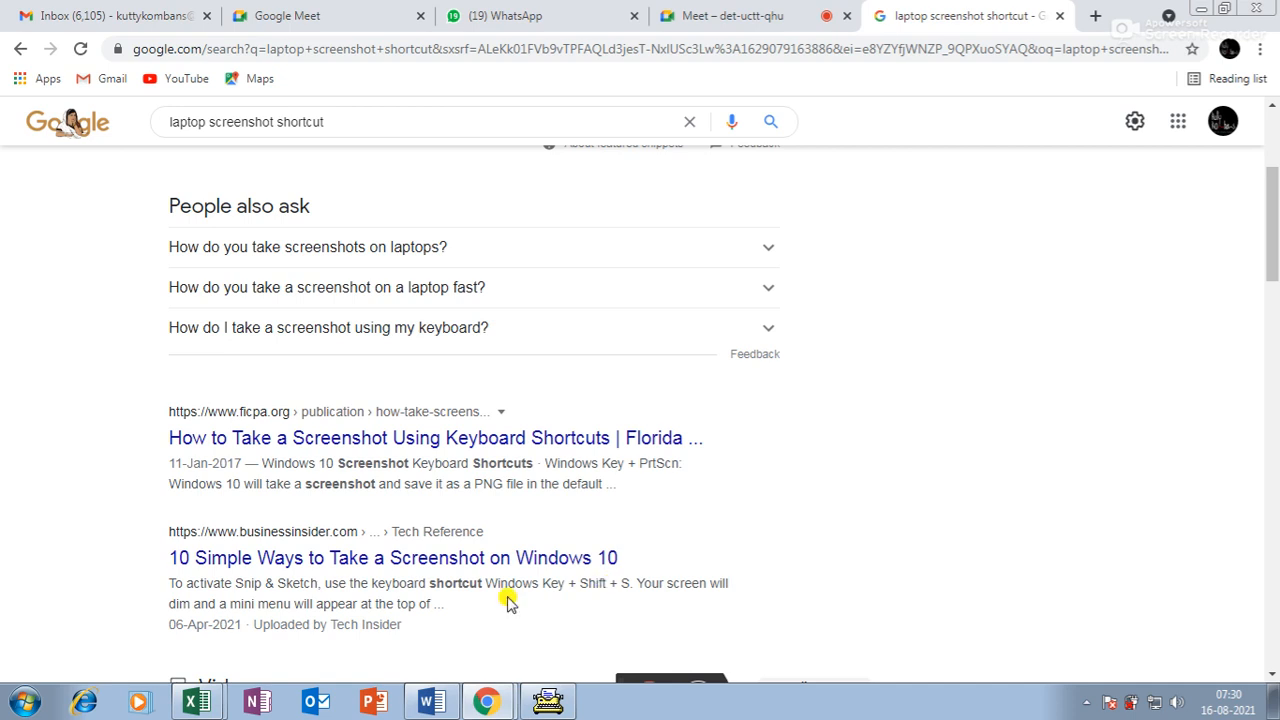
- Return to the Word document, capture a screen clipping around the pasted picture and copy it to the clipboard
click(429, 703)
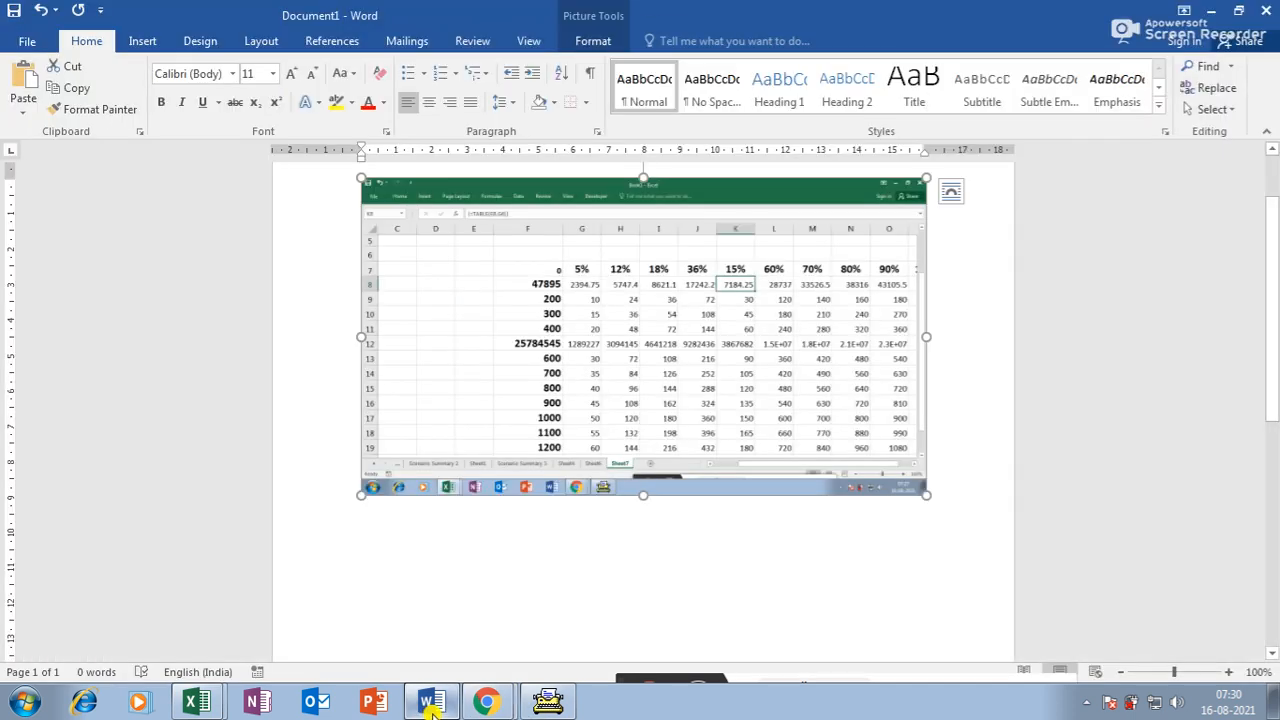
key(super)
key(super)
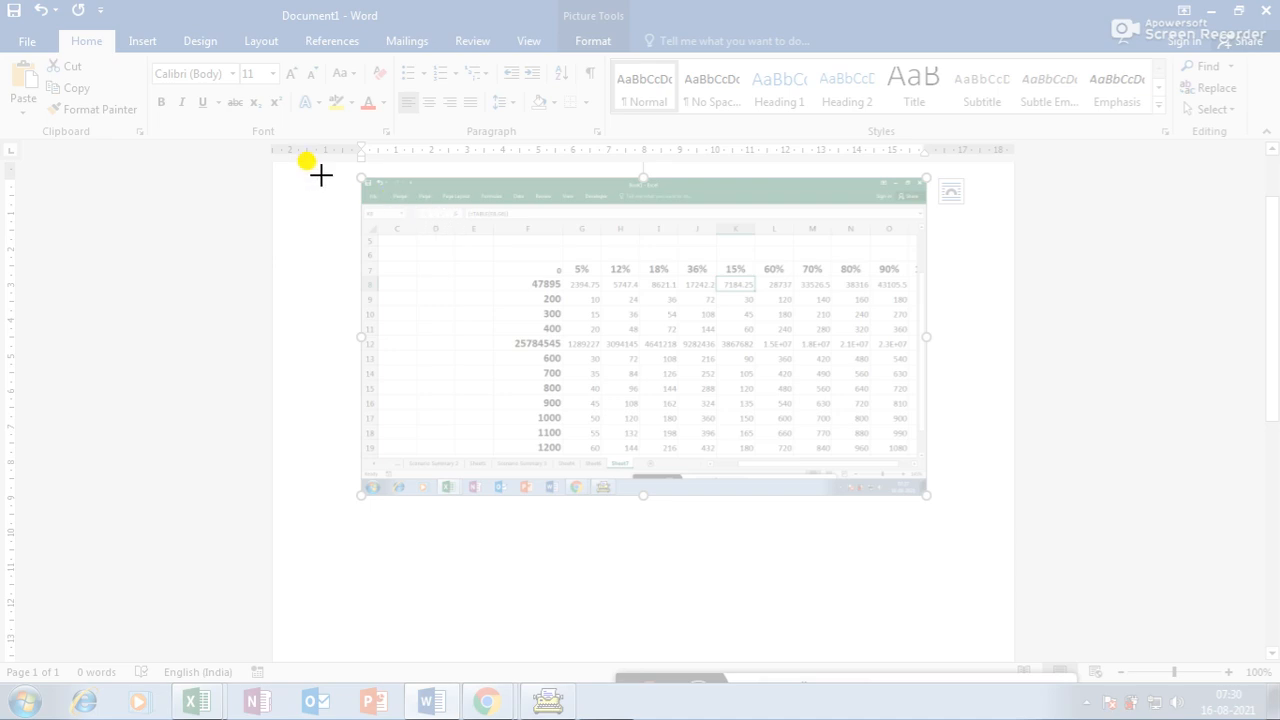
drag(321, 174, 965, 525)
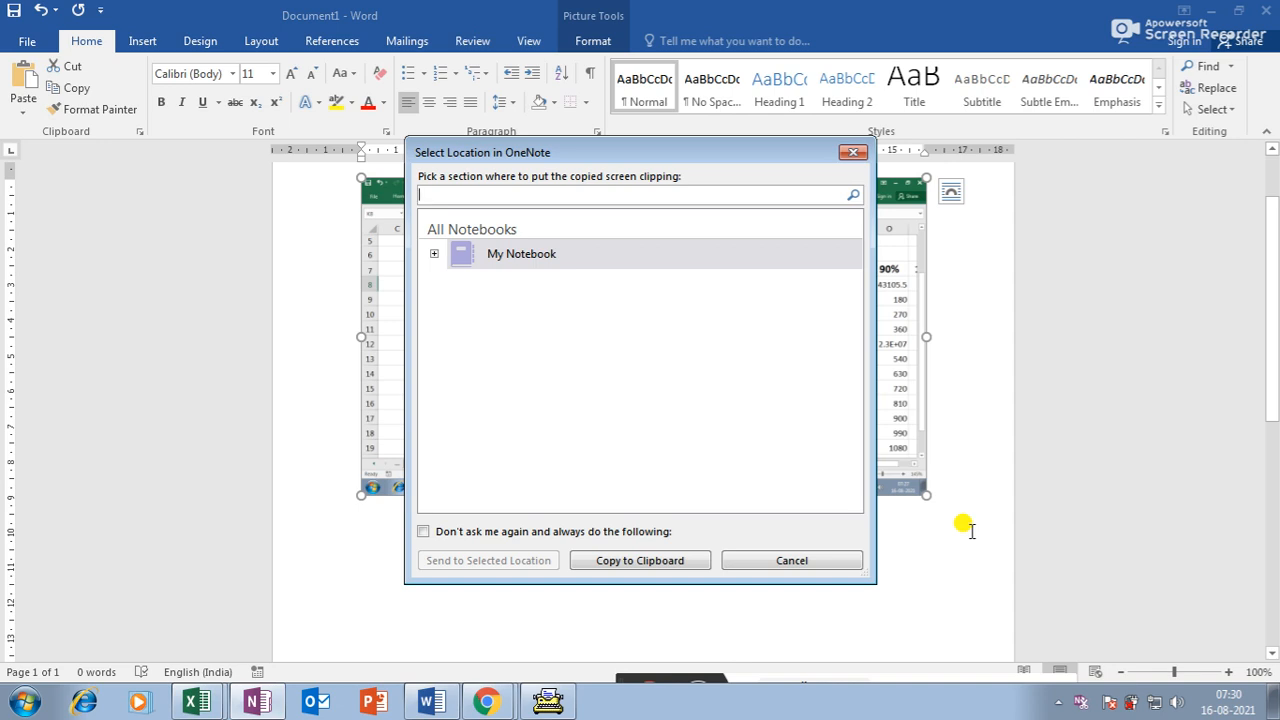
click(584, 561)
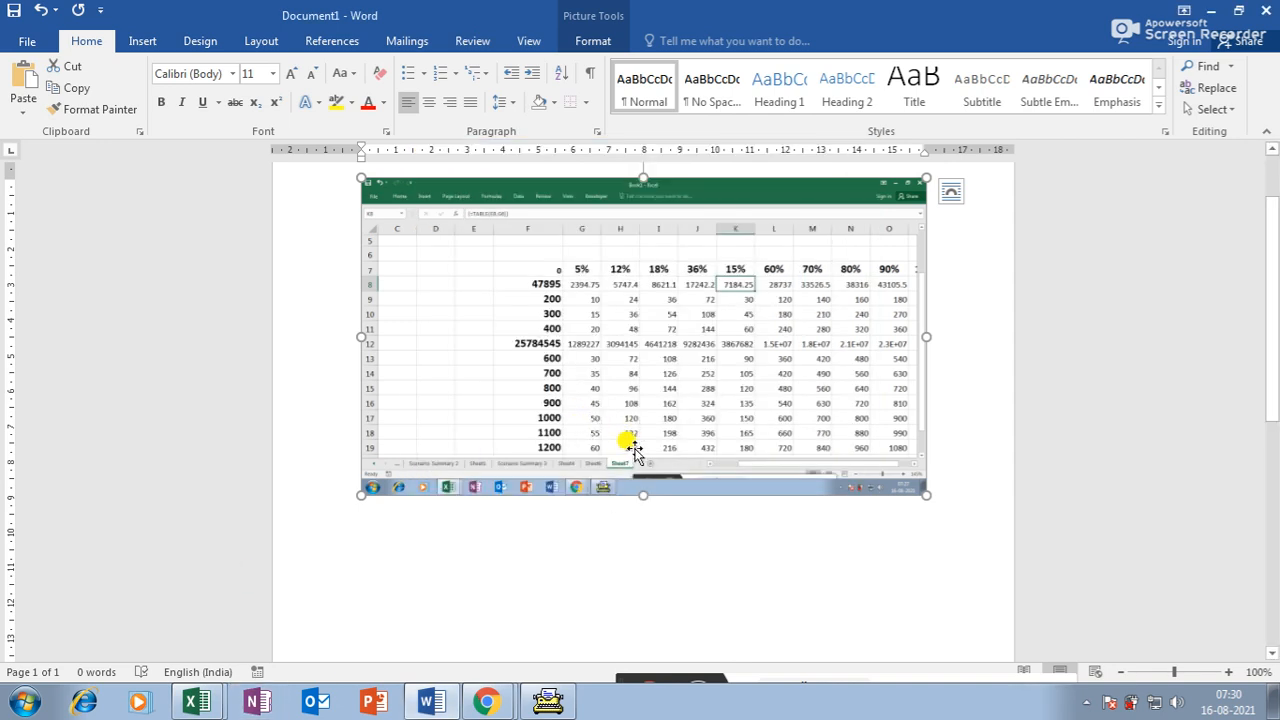
- Minimize Word, capture a screen clipping of the Google results from "People also ask" downward and copy it to the clipboard
click(1210, 10)
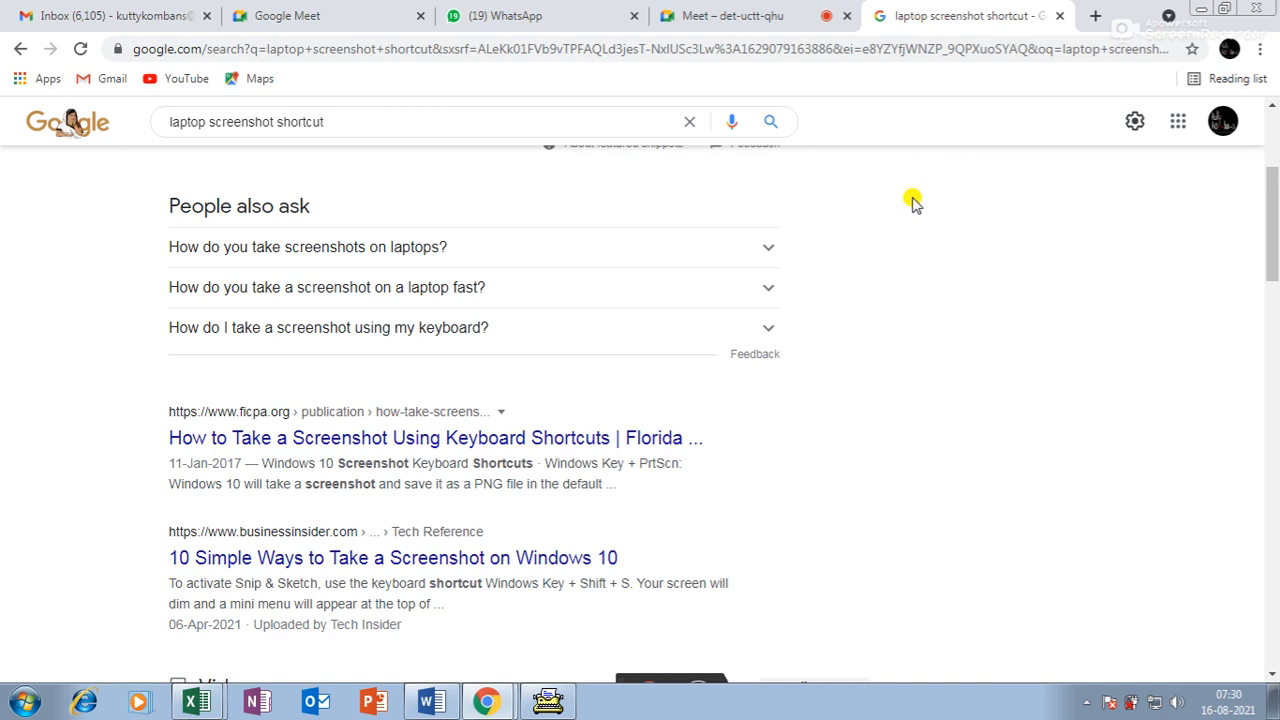
key(super+shift+s)
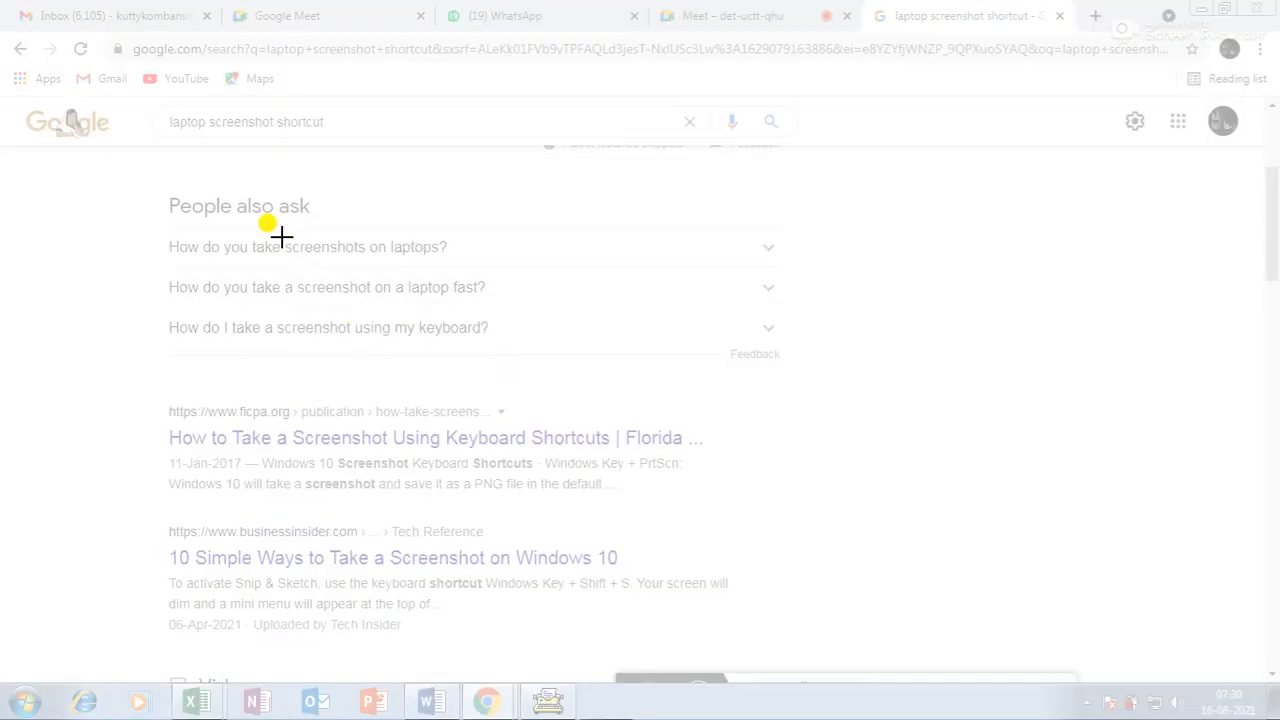
drag(142, 177, 863, 612)
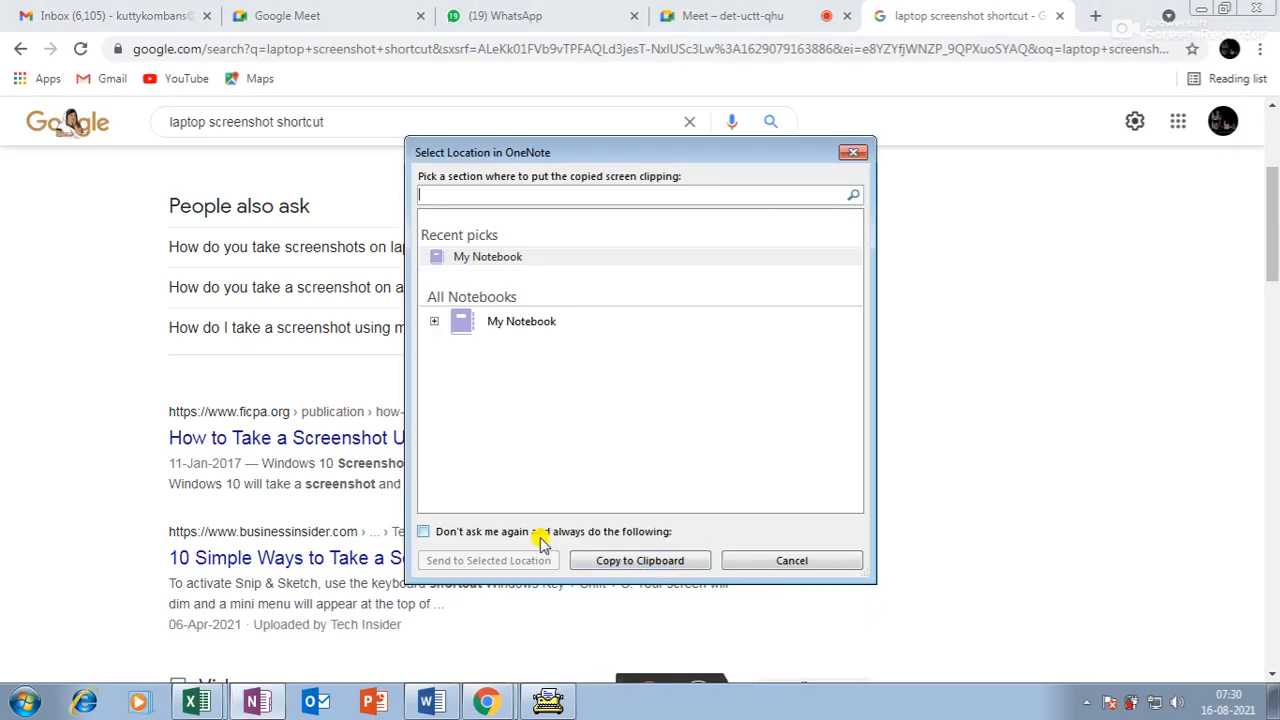
click(688, 562)
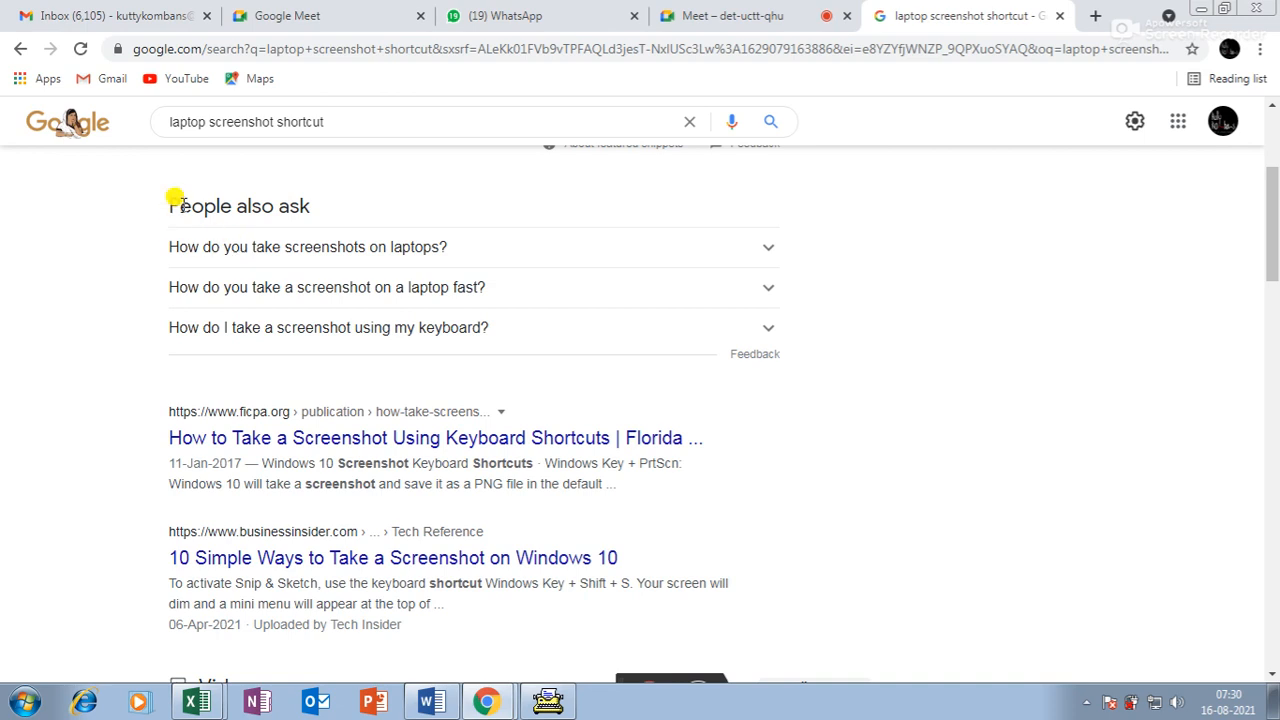
- Open the ficpa.org result "How to Take a Screenshot Using Keyboard Shortcuts"
drag(128, 325, 174, 397)
scroll(174, 380, down, 3)
scroll(143, 268, up, 2)
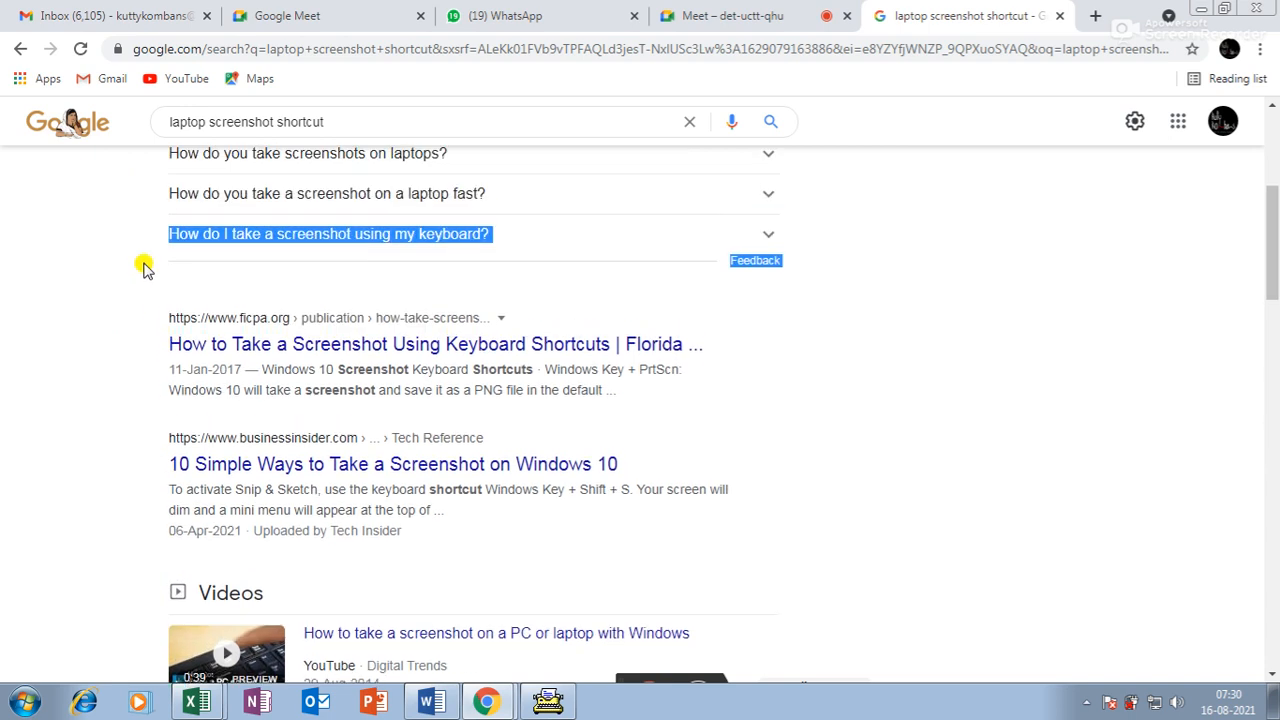
click(172, 342)
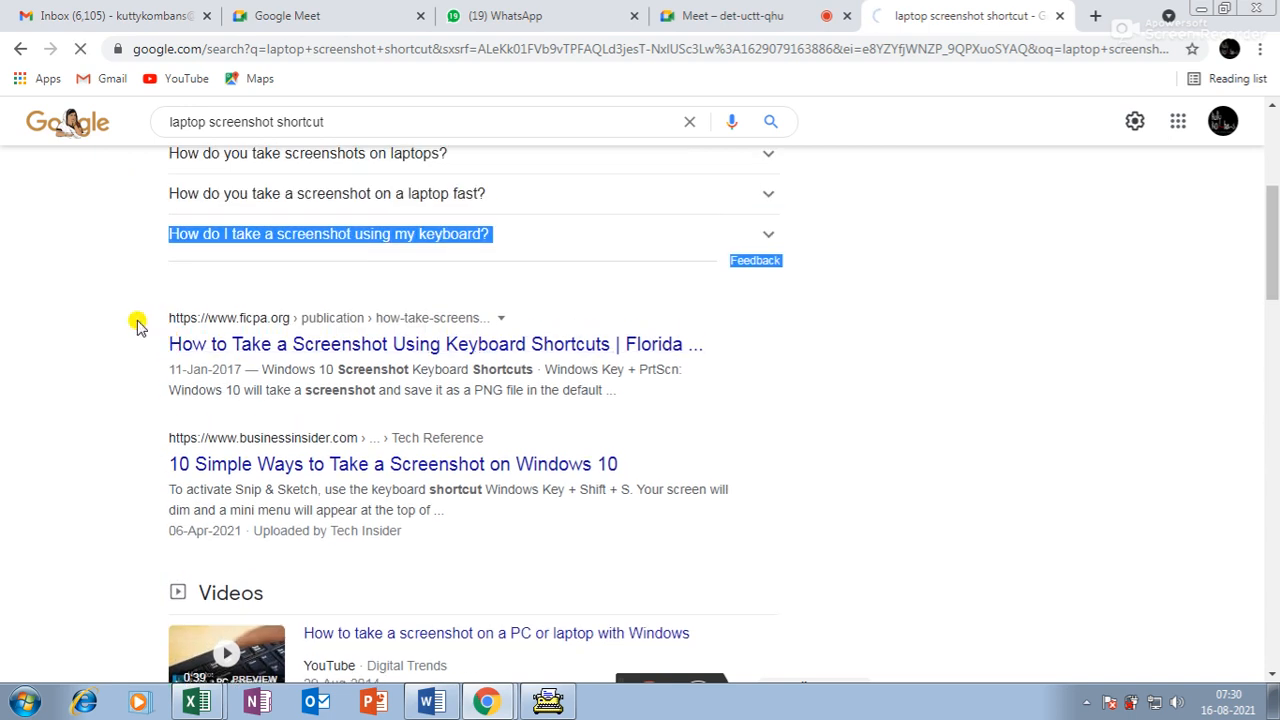
- Capture a screen clipping of the ficpa.org page, examine the OneNote locations under My Notebook, and cancel saving the clipping
key(super+shift+s)
drag(254, 217, 771, 514)
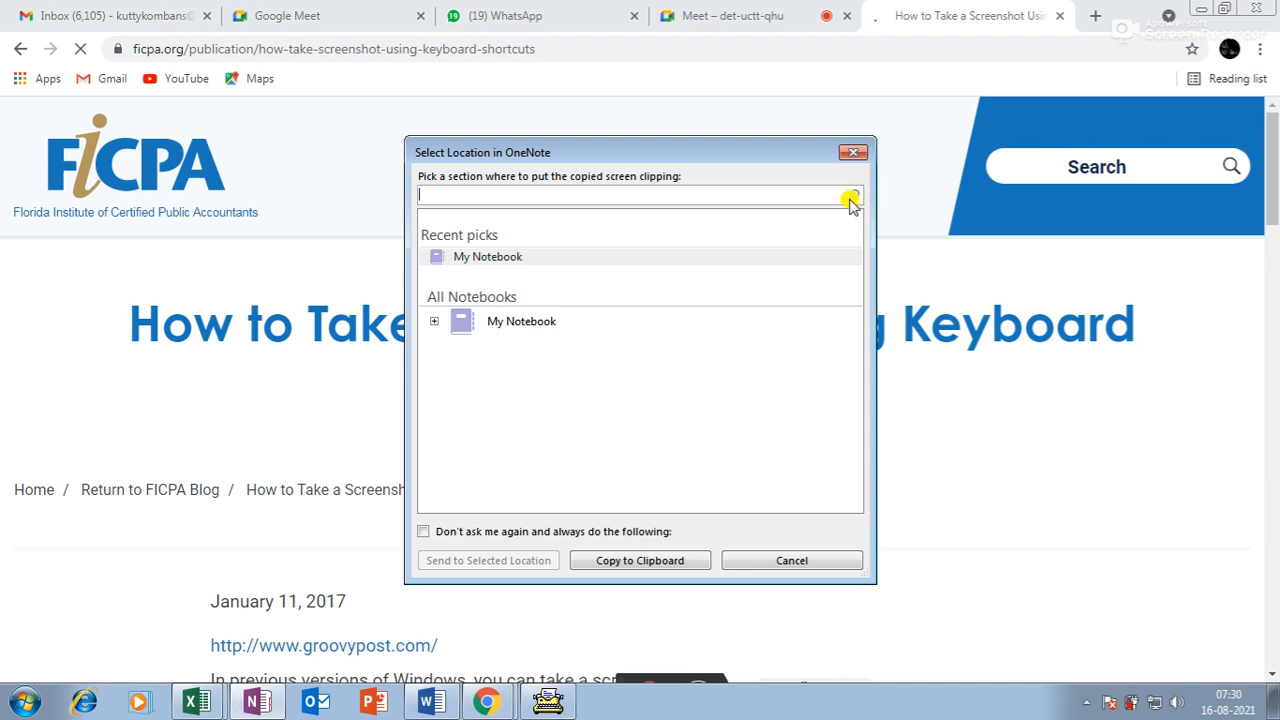
click(473, 257)
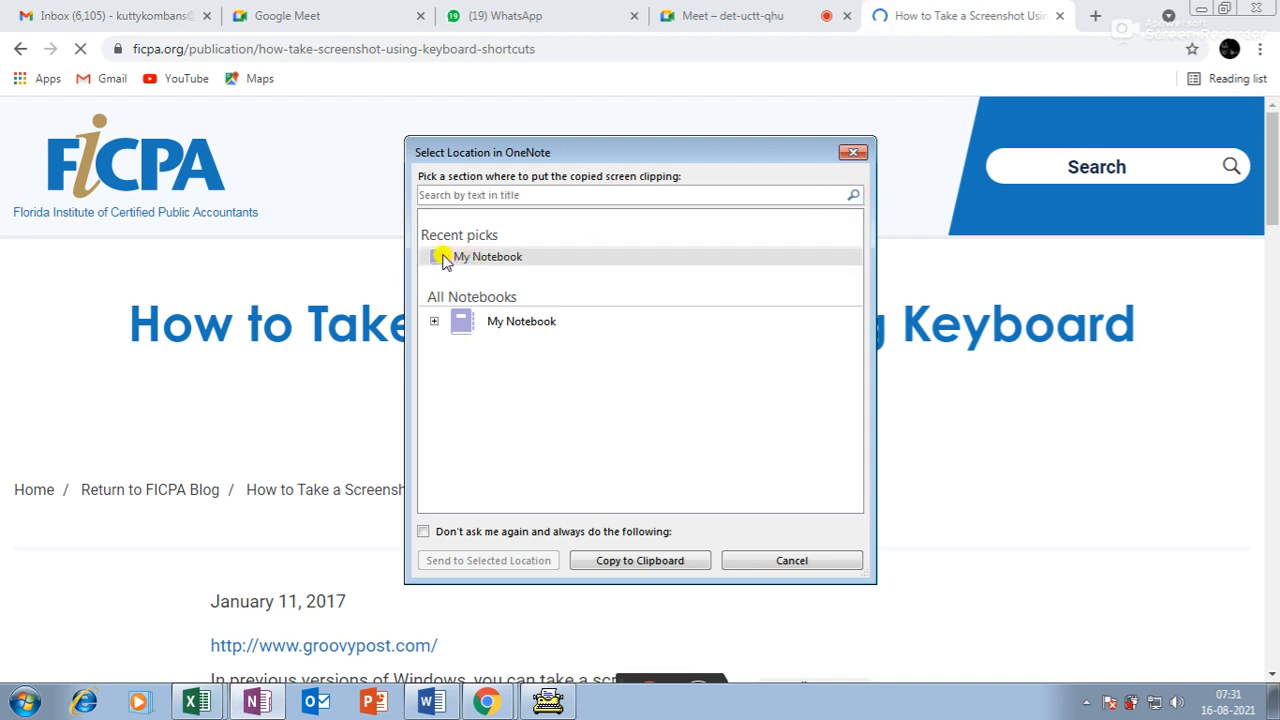
click(434, 321)
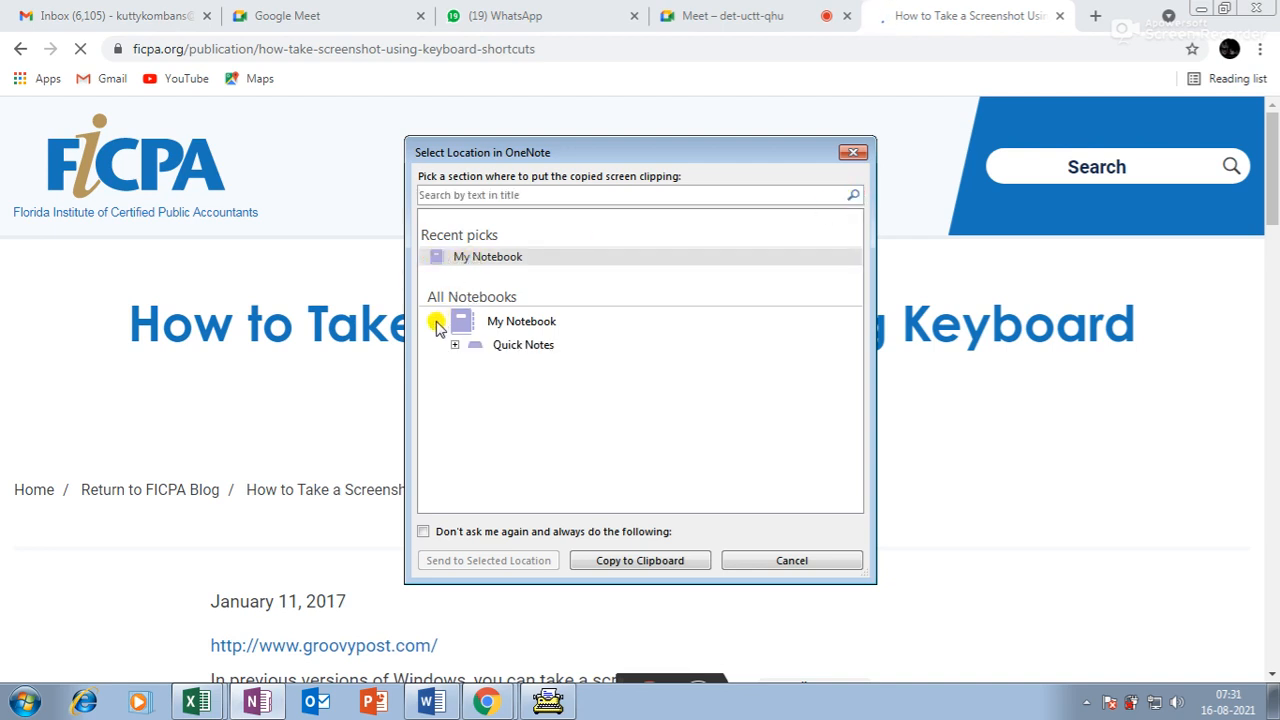
click(455, 345)
click(455, 345)
click(455, 345)
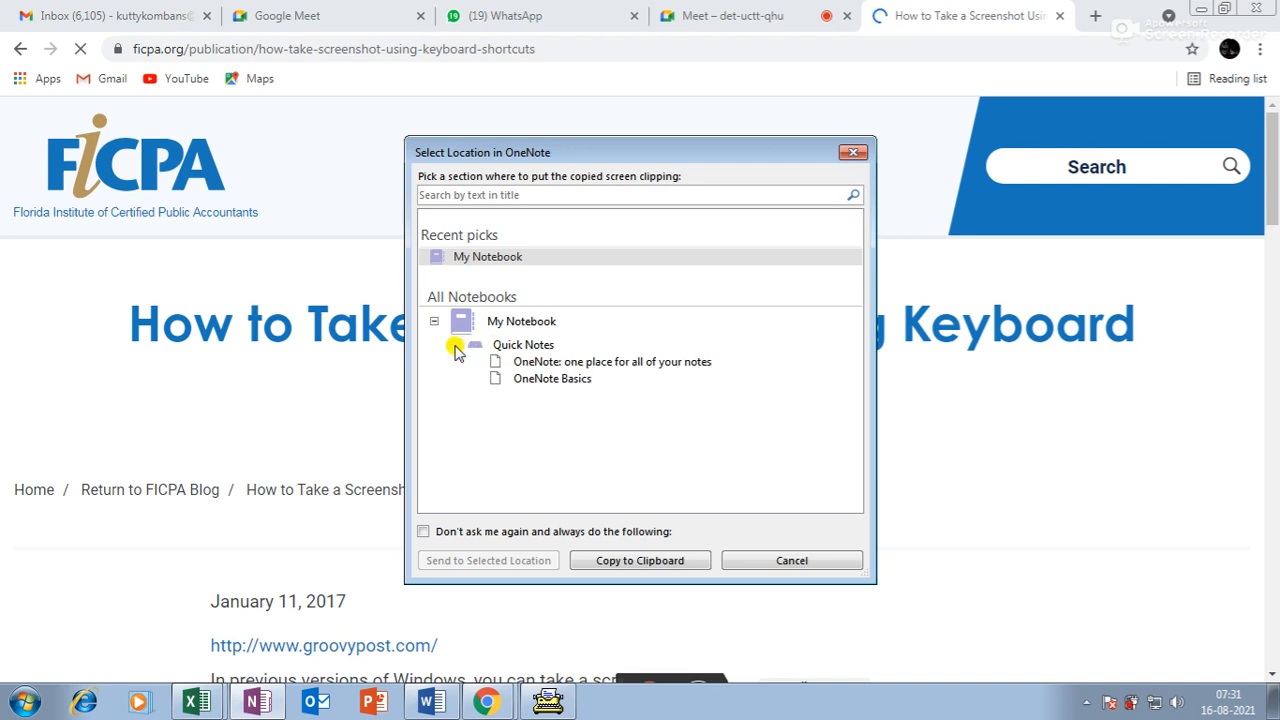
click(460, 322)
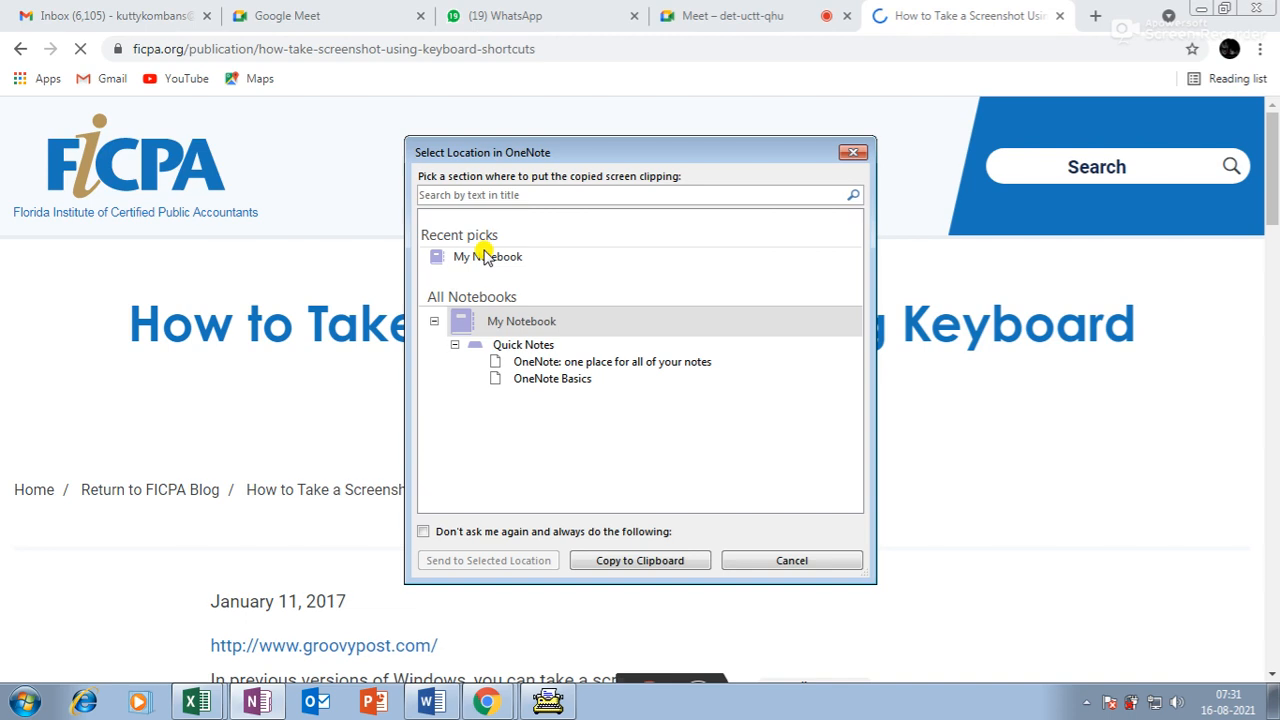
click(436, 259)
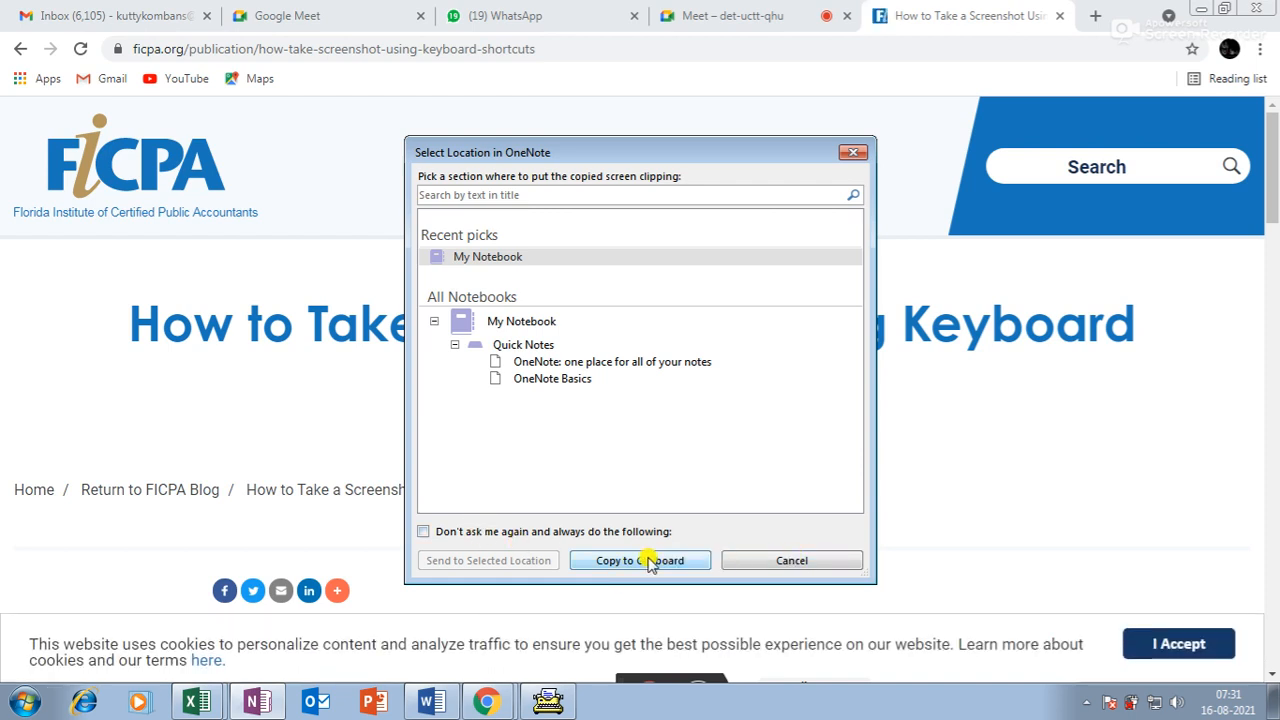
click(444, 535)
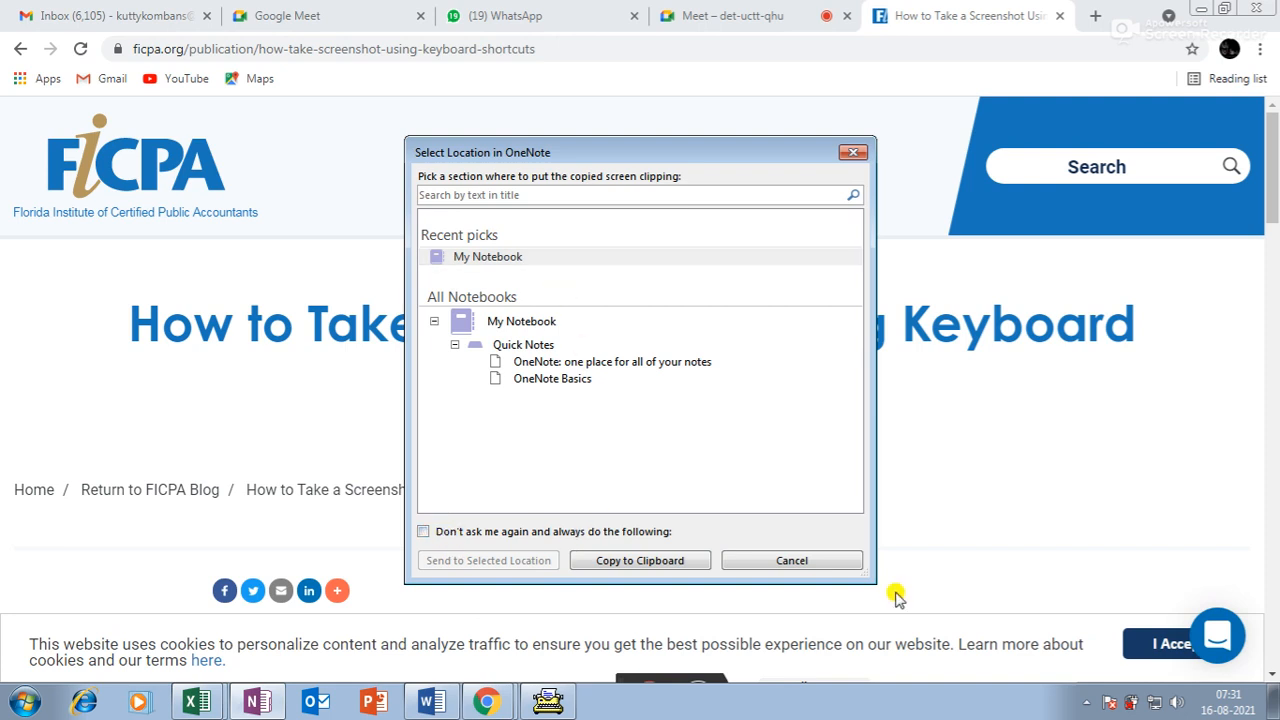
click(830, 566)
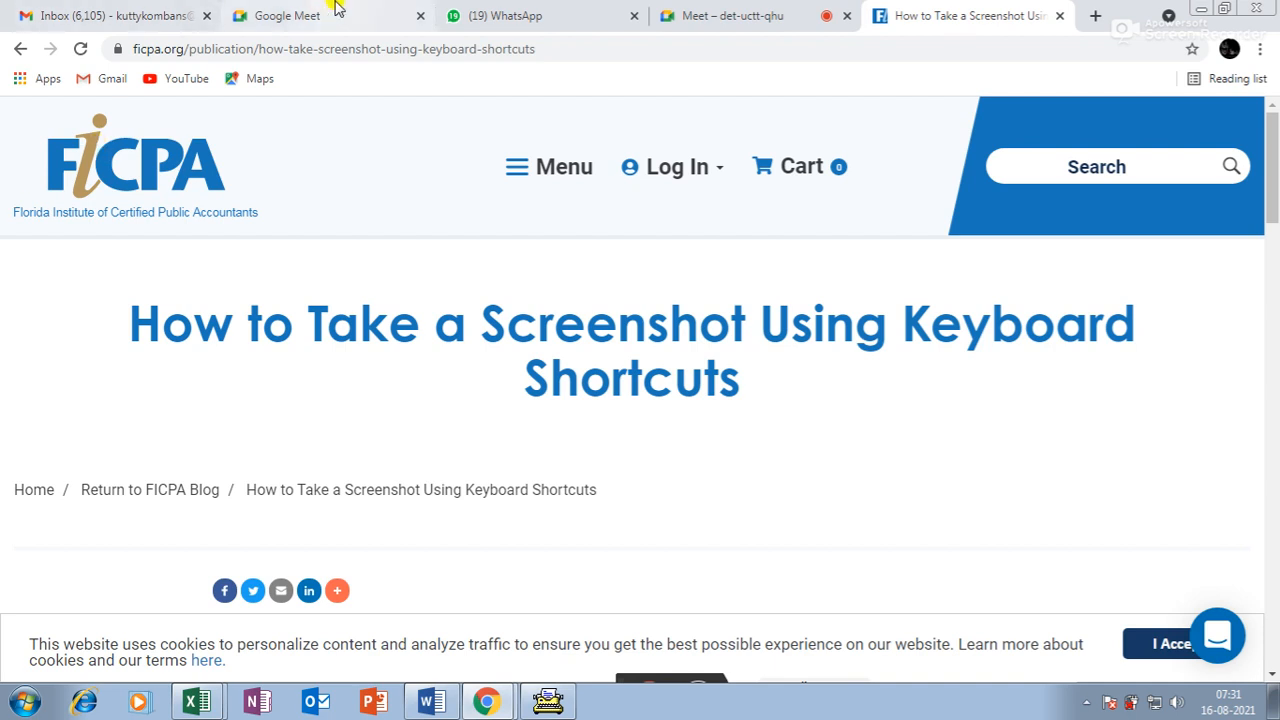
- Check the Google Meet call, switch to Excel with a new blank workbook, and dismiss the presenting notification
click(740, 15)
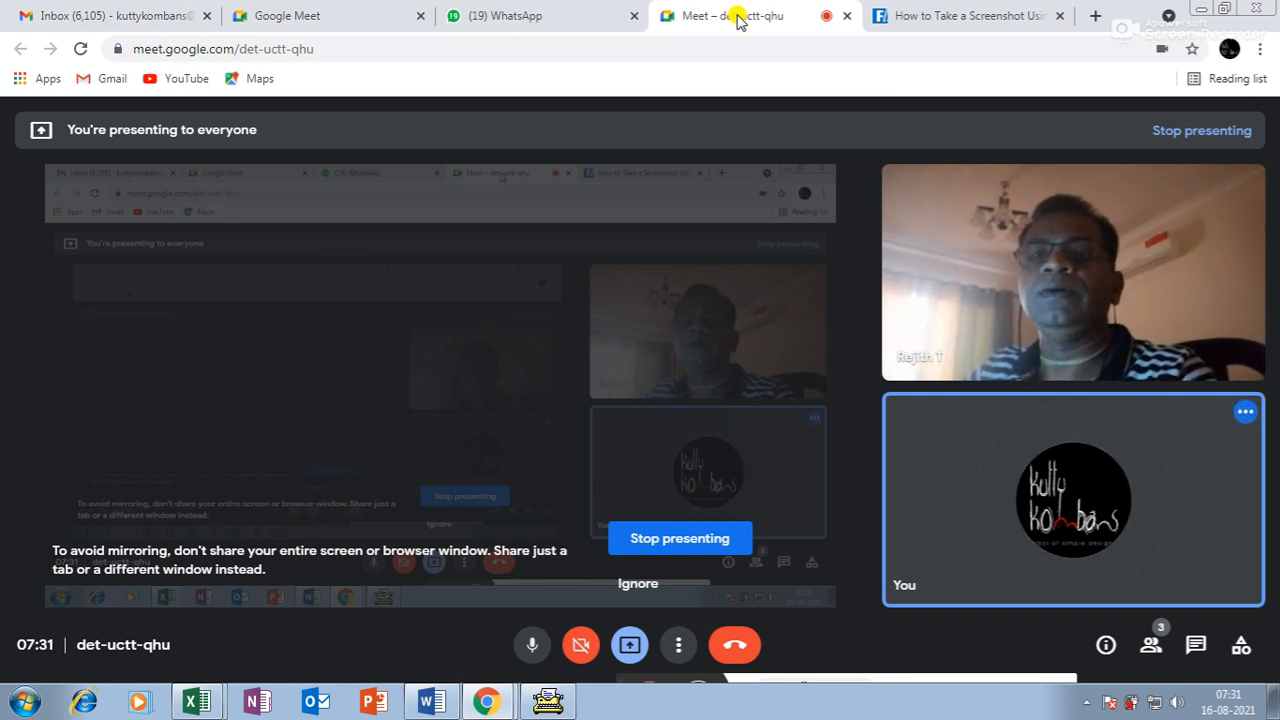
click(197, 702)
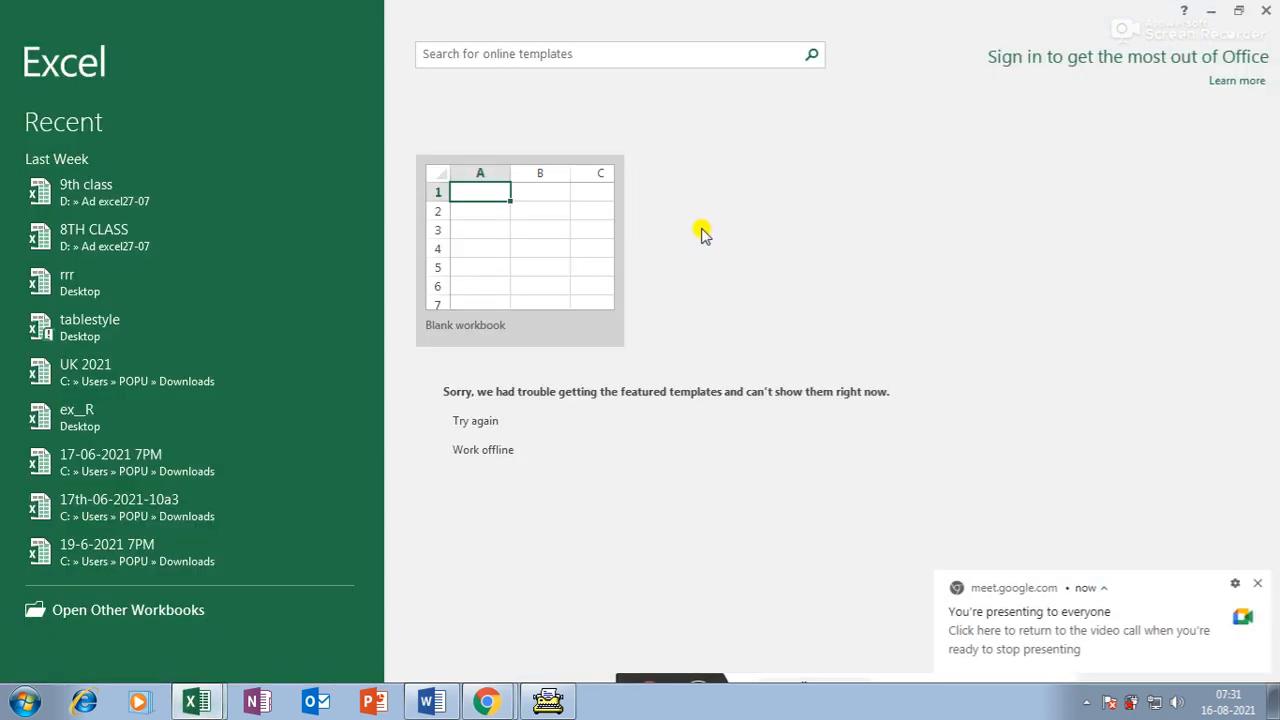
click(506, 274)
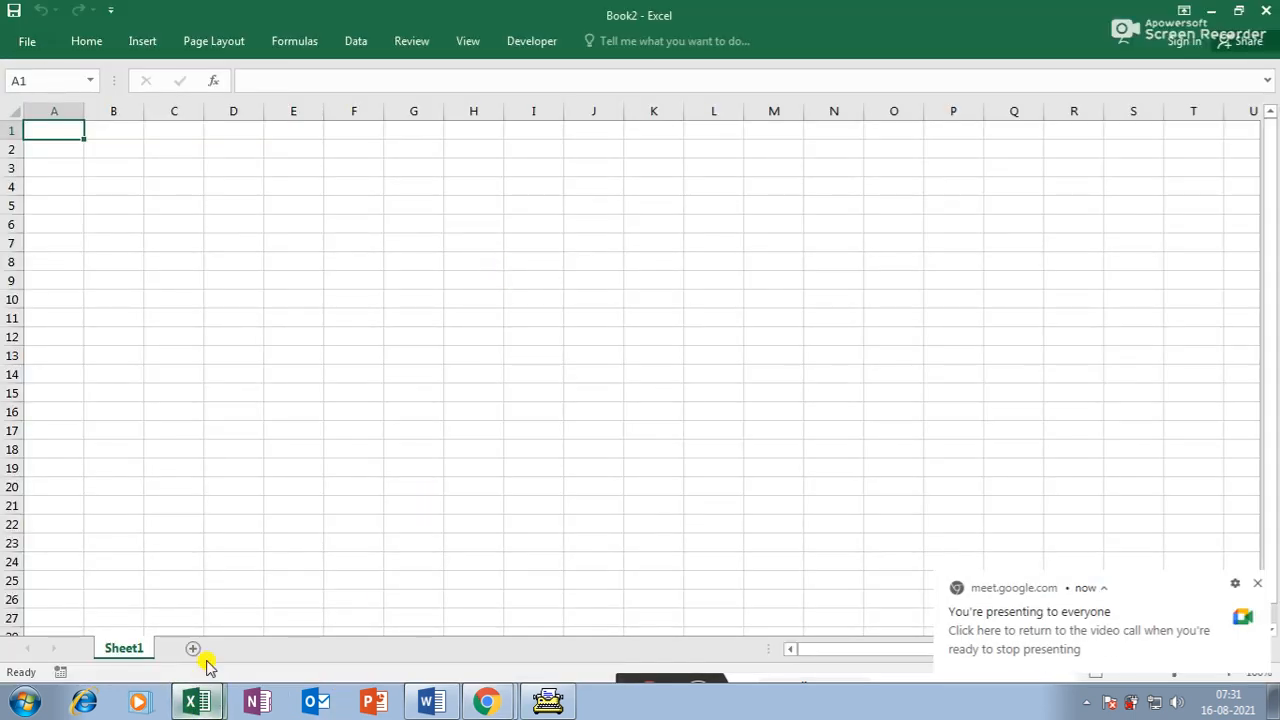
click(1258, 584)
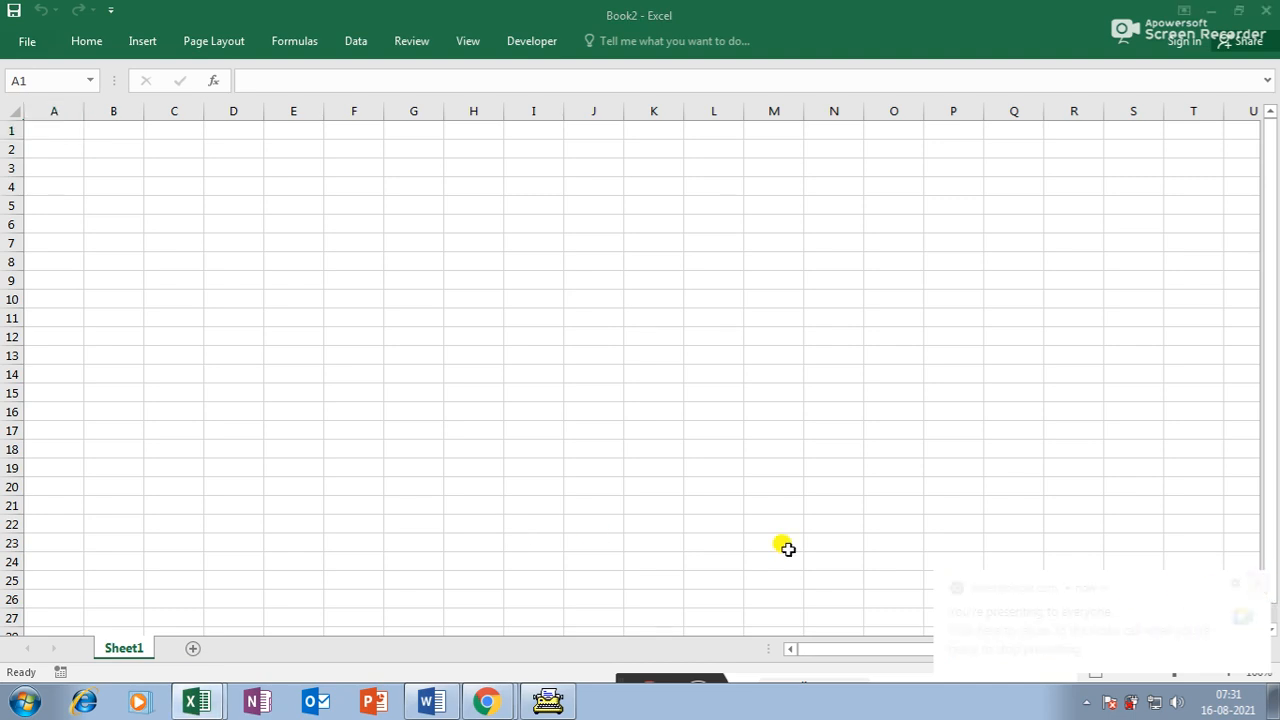
- Switch to the Book1 workbook and review the existing two-variable data table on Sheet7
click(191, 665)
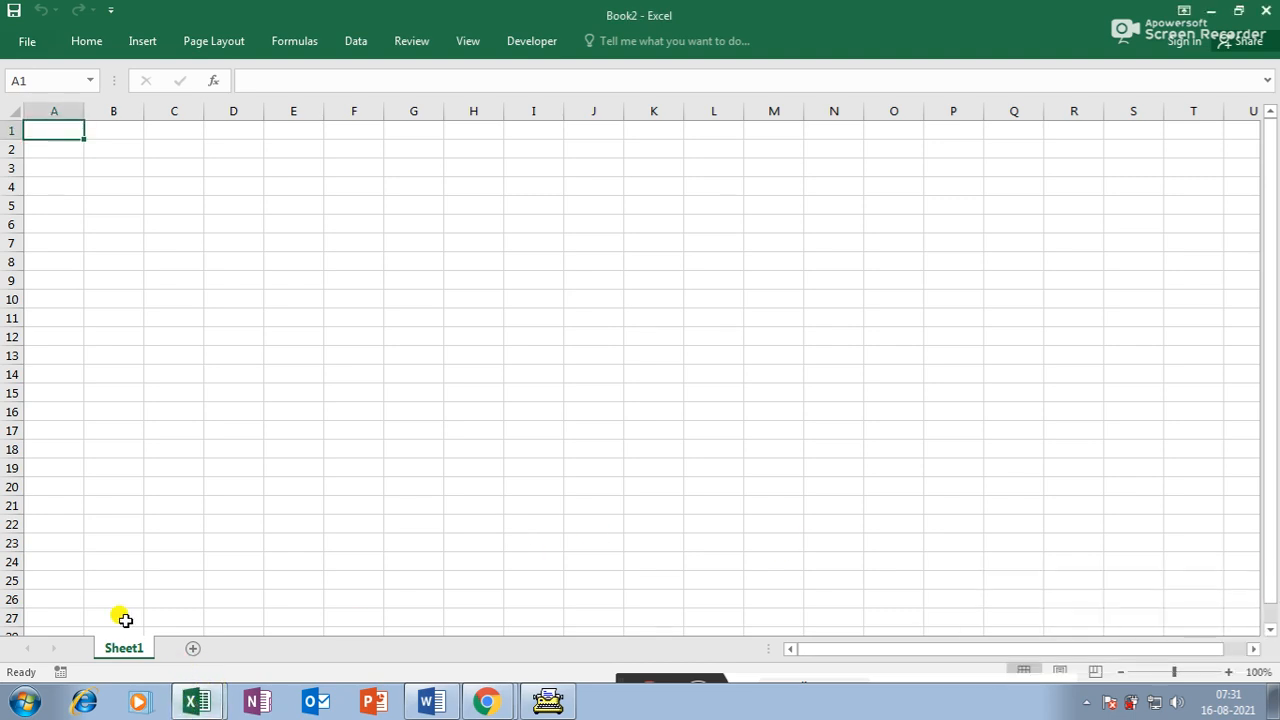
click(208, 704)
click(205, 637)
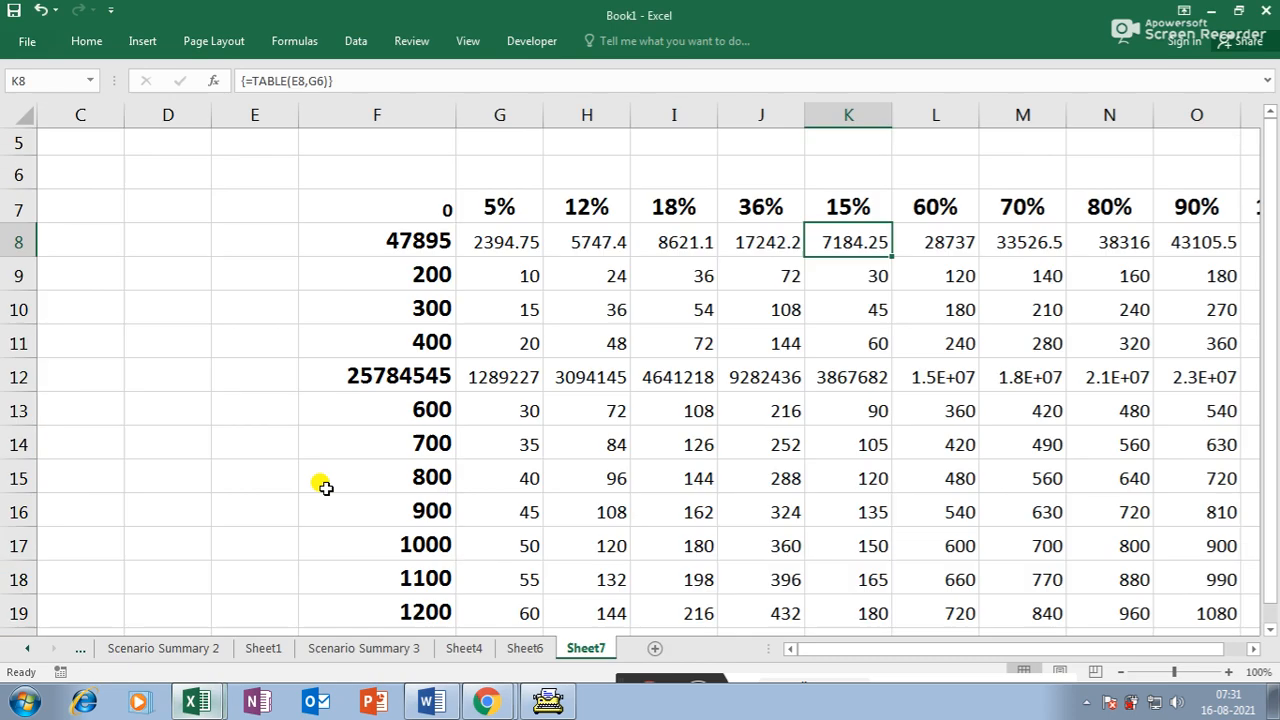
click(408, 402)
scroll(578, 398, down, 3)
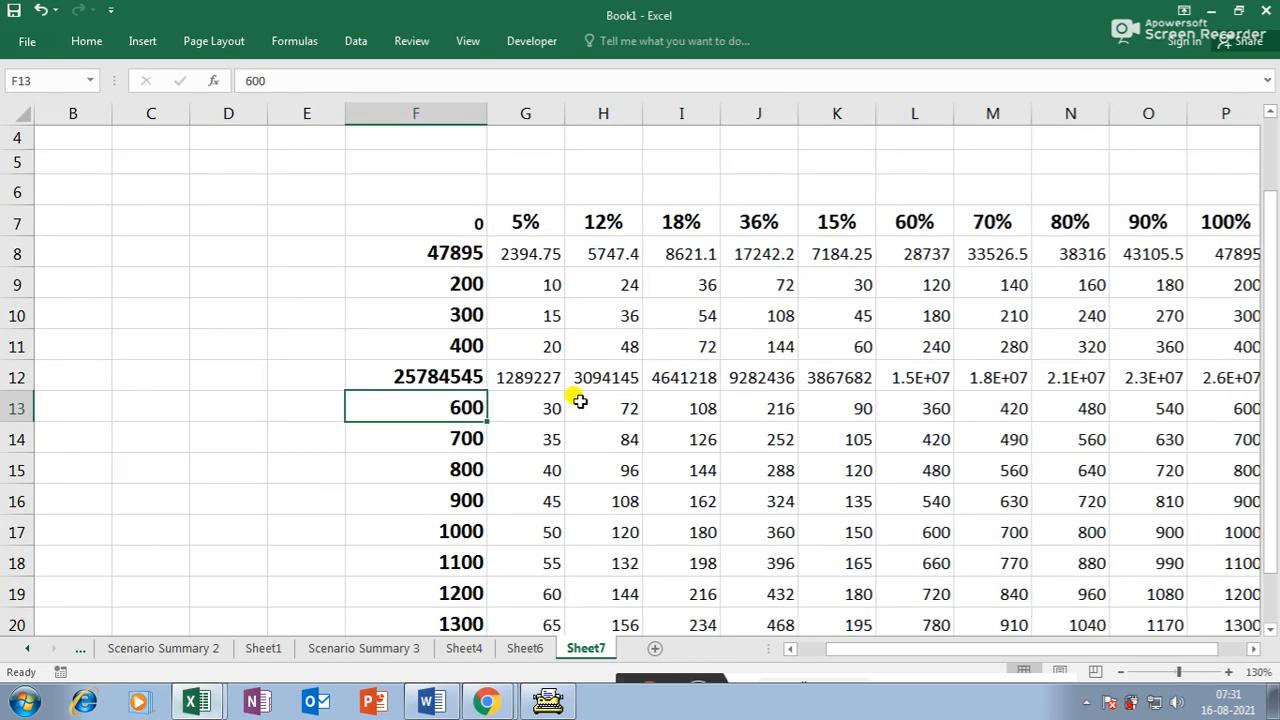
scroll(730, 377, down, 1)
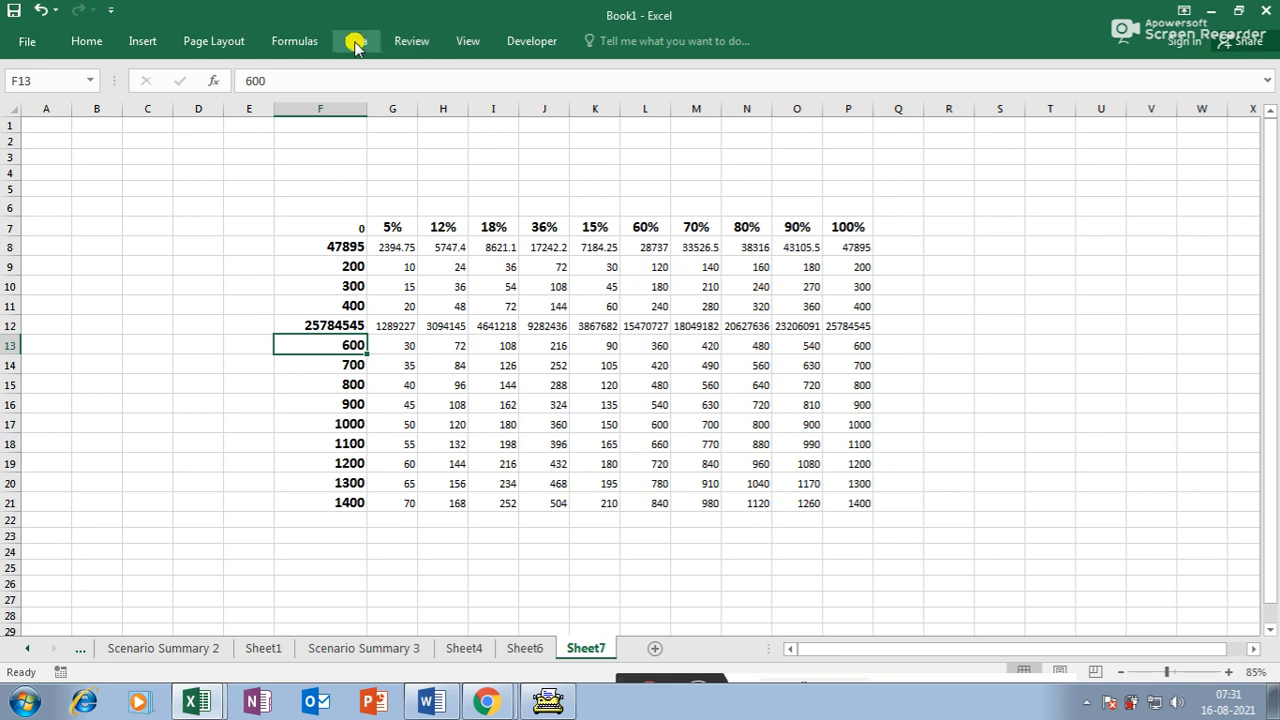
click(503, 348)
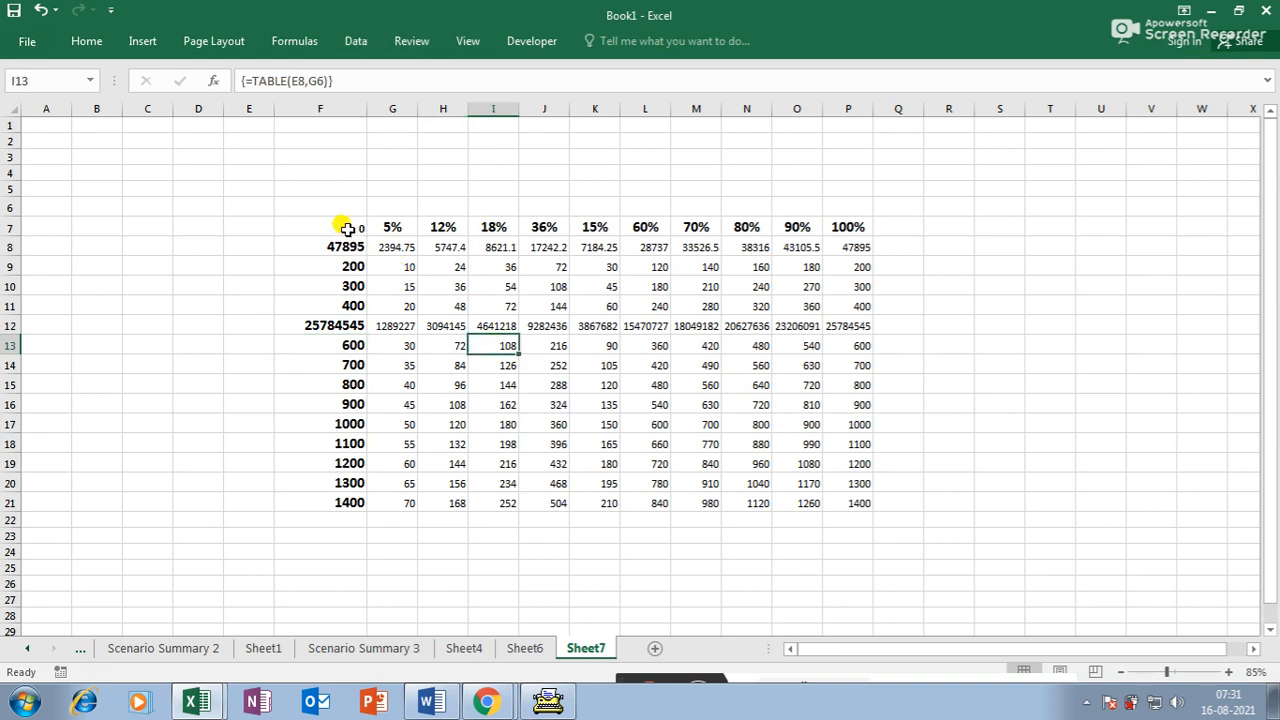
- Below the existing table, enter the amounts 100, 200 and 300 from F29 and extend the series to 1700 in F45
drag(818, 648, 1032, 690)
click(934, 247)
scroll(934, 268, down, 5)
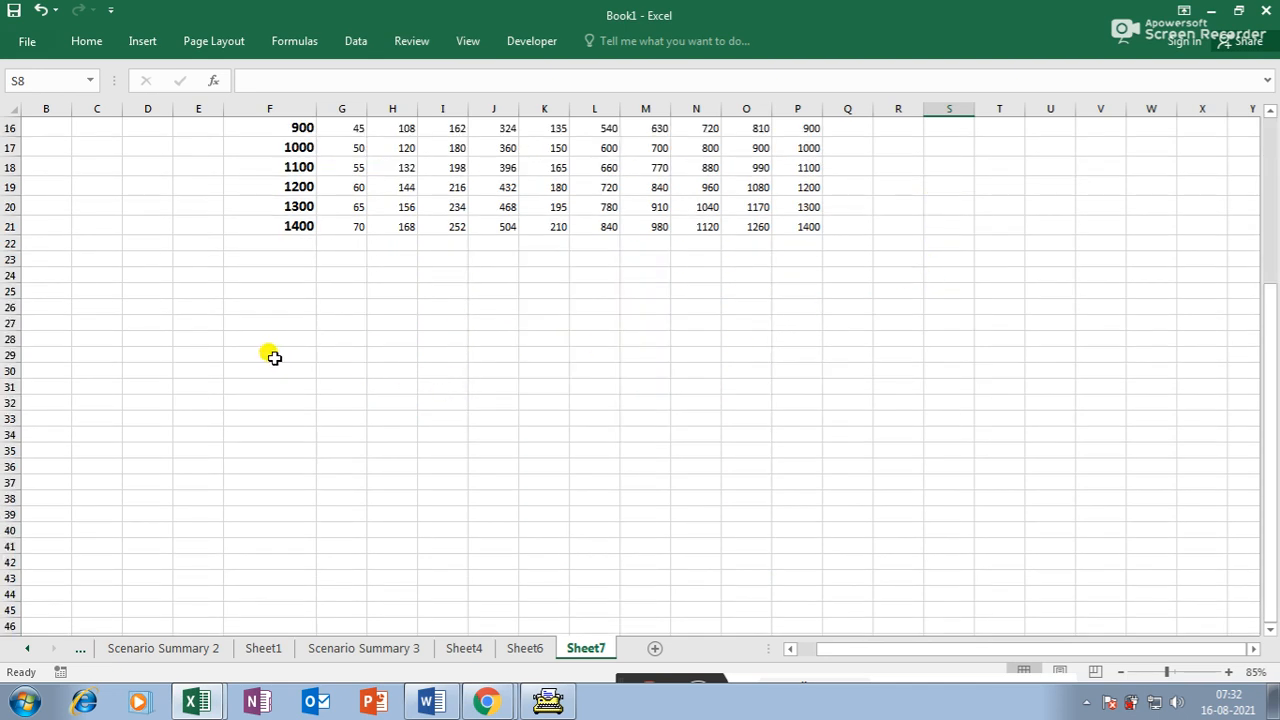
click(318, 353)
click(306, 349)
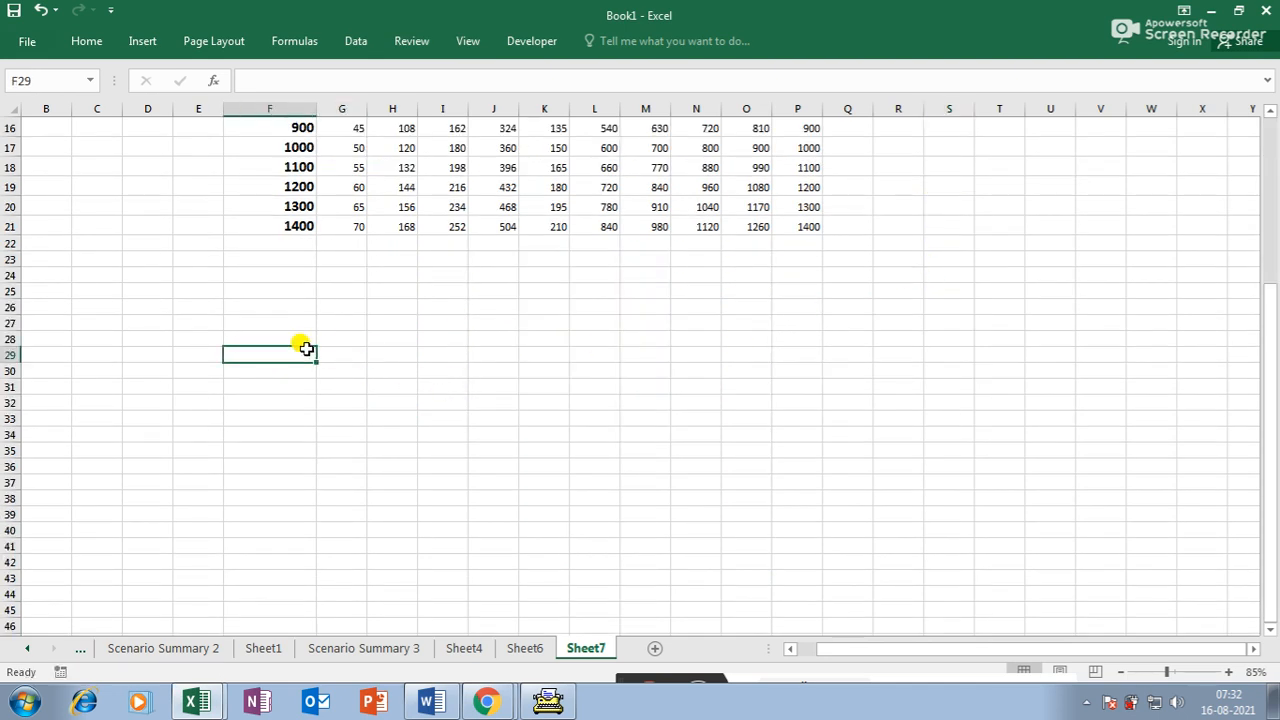
text(100)
key(Return)
text(200)
key(Return)
text(300)
key(Return)
drag(287, 355, 303, 608)
- Enter 10% and 20% in G28 and H28 and extend the percentage series across to 100% in P28
click(342, 337)
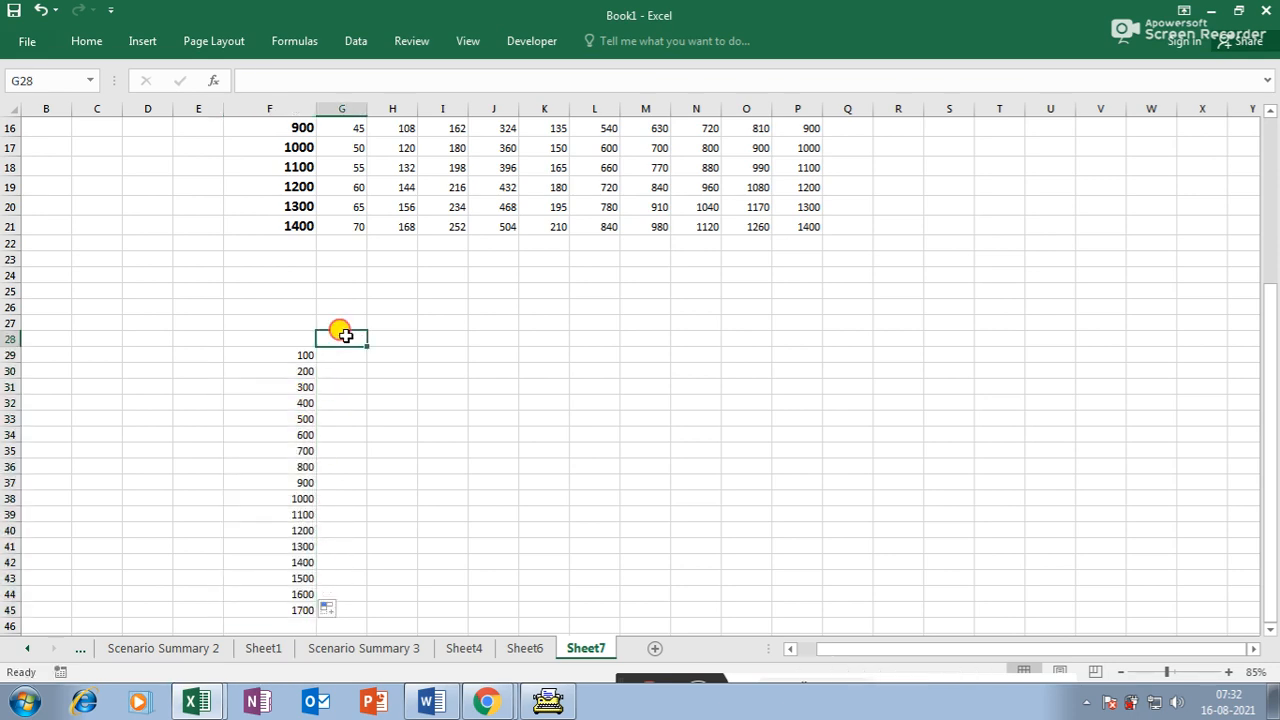
text(1)
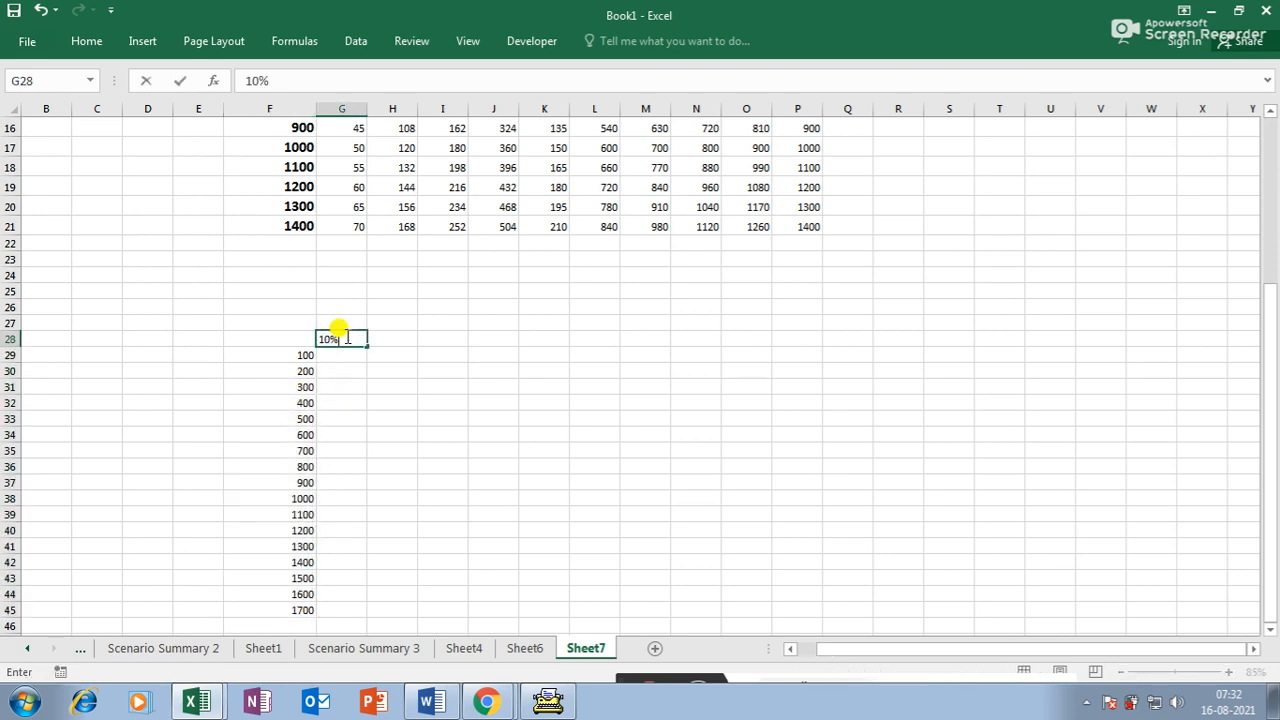
text(0%)
key(Tab)
text(20)
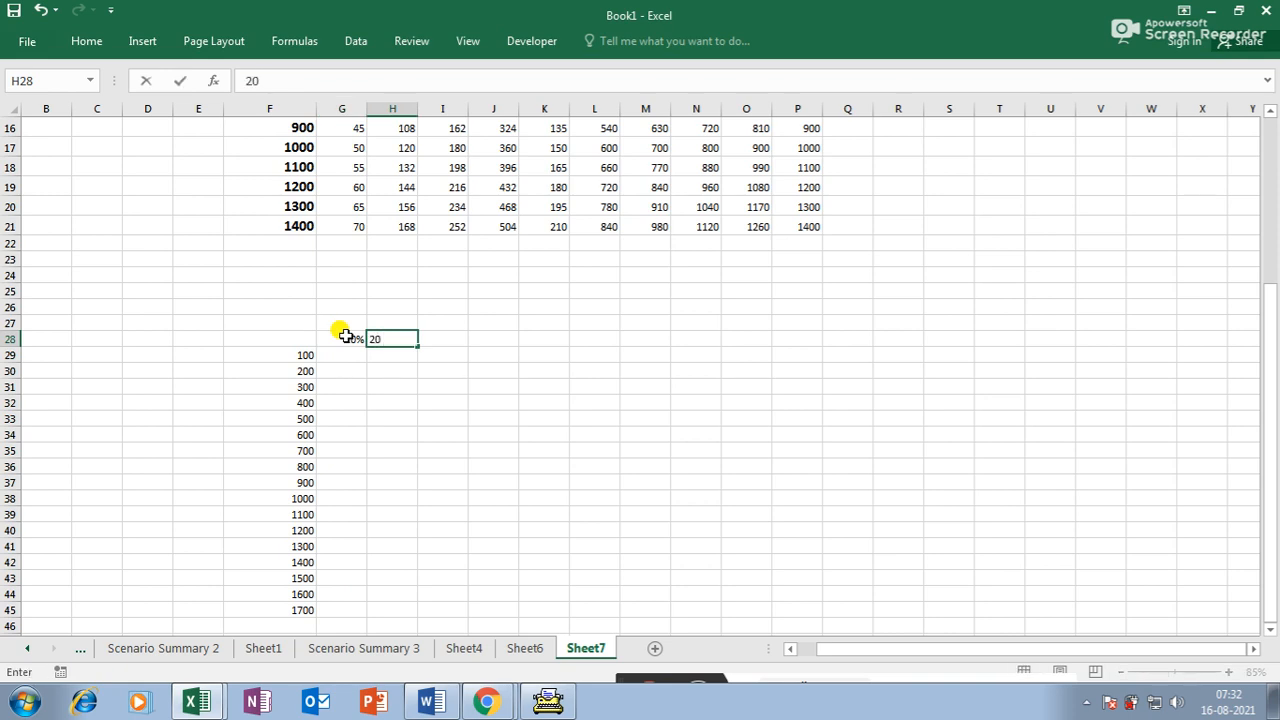
text(%)
key(Tab)
drag(343, 334, 818, 349)
click(848, 515)
- Begin the new table's corner formula in F28 as =E29*, using the blank cell E29 as its first input
click(303, 339)
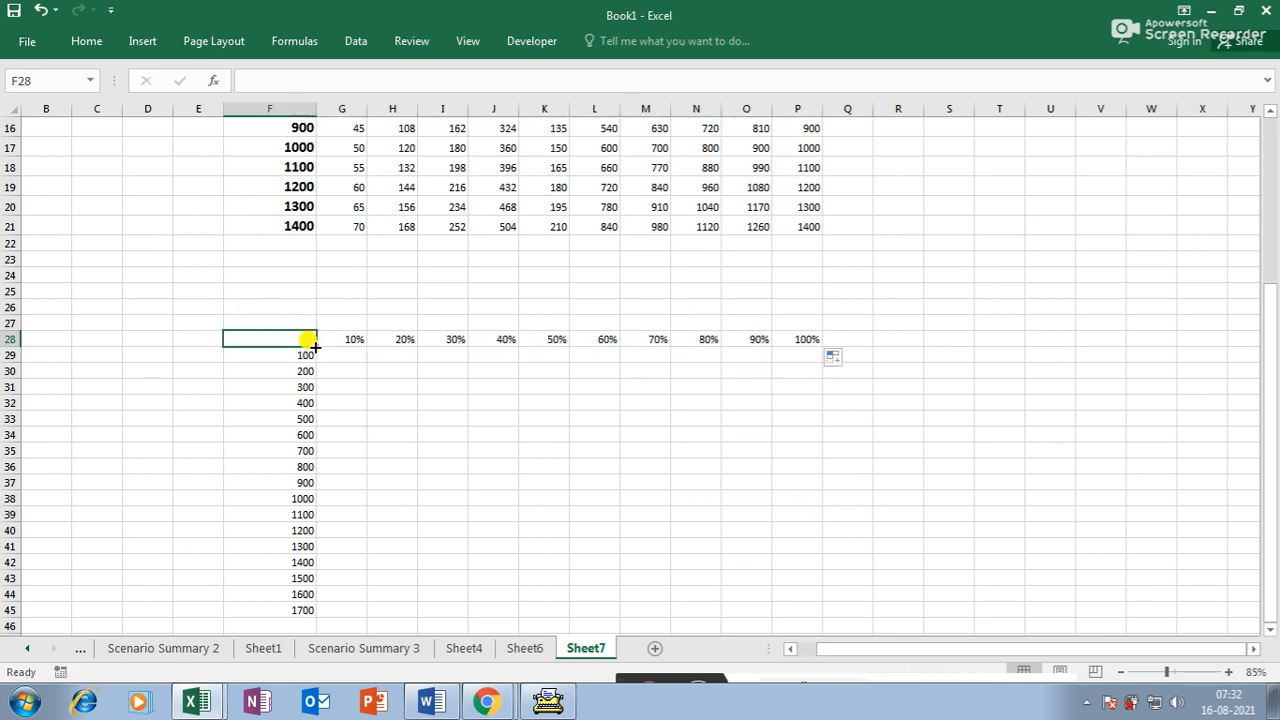
text(=)
key(Escape)
scroll(313, 345, up, 5)
text(=)
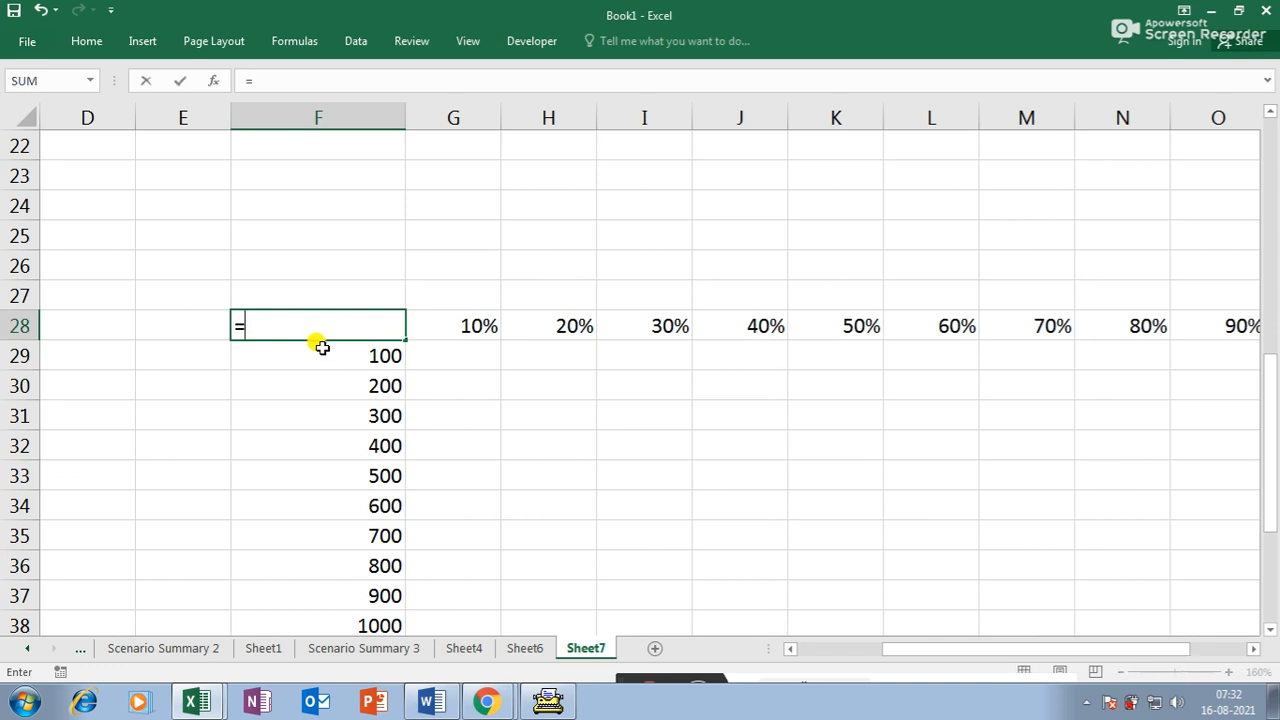
click(186, 352)
text(*)
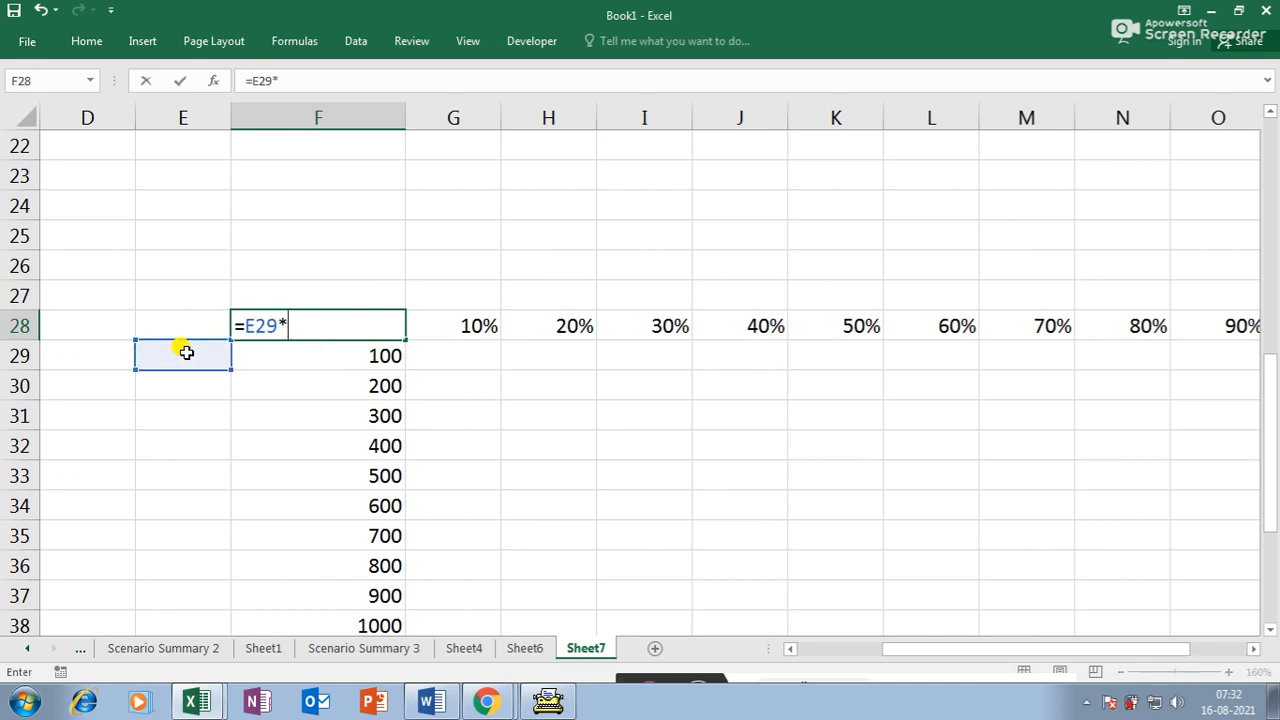
- Complete the formula =E29*G27 in cell F28 and narrow column F
click(428, 295)
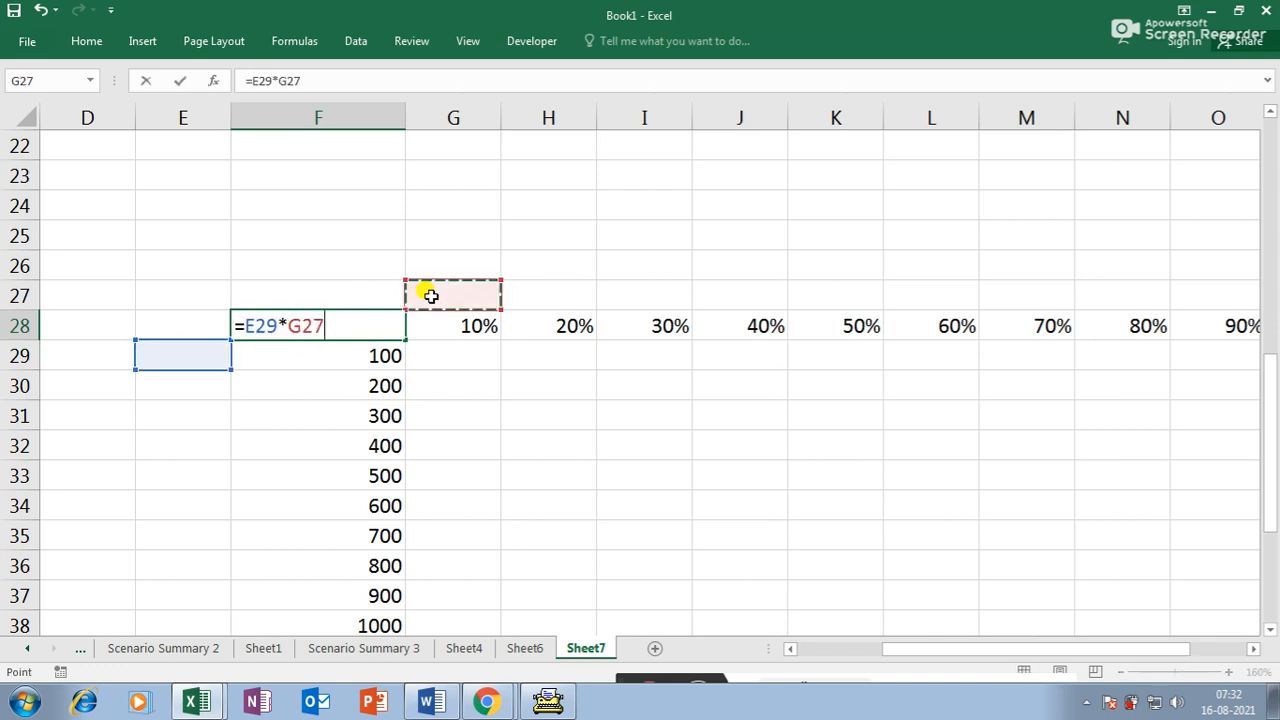
key(Return)
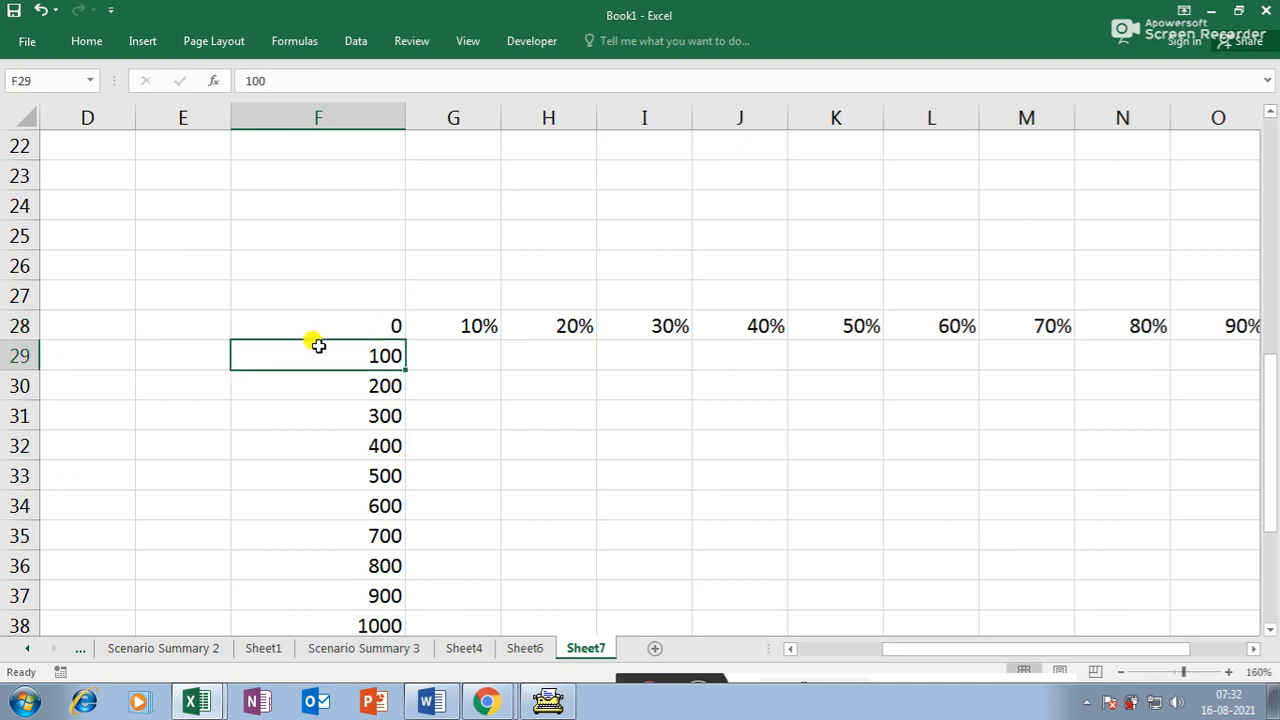
double_click(372, 325)
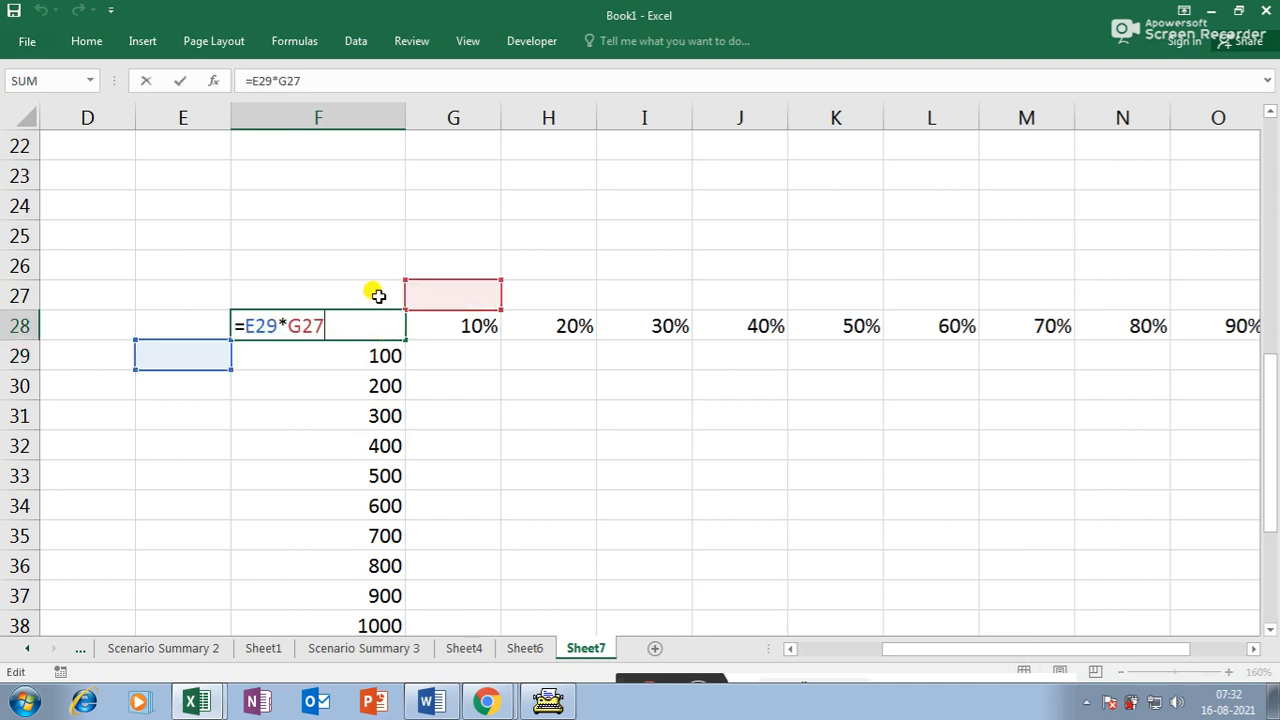
key(Return)
drag(406, 117, 357, 112)
- Fill the range F28:P45 with a what-if Data Table using E29 as the row input cell and G27 as the column input cell
scroll(427, 393, down, 2)
scroll(427, 393, down, 2)
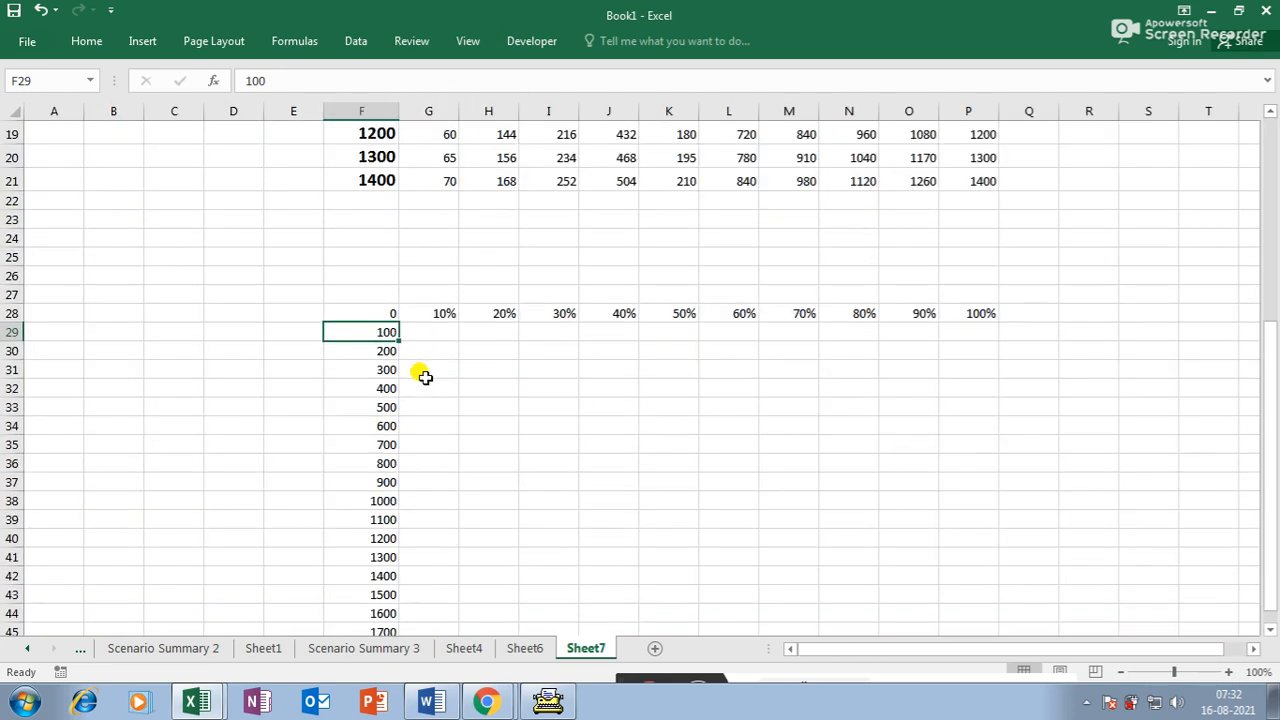
drag(373, 306, 957, 600)
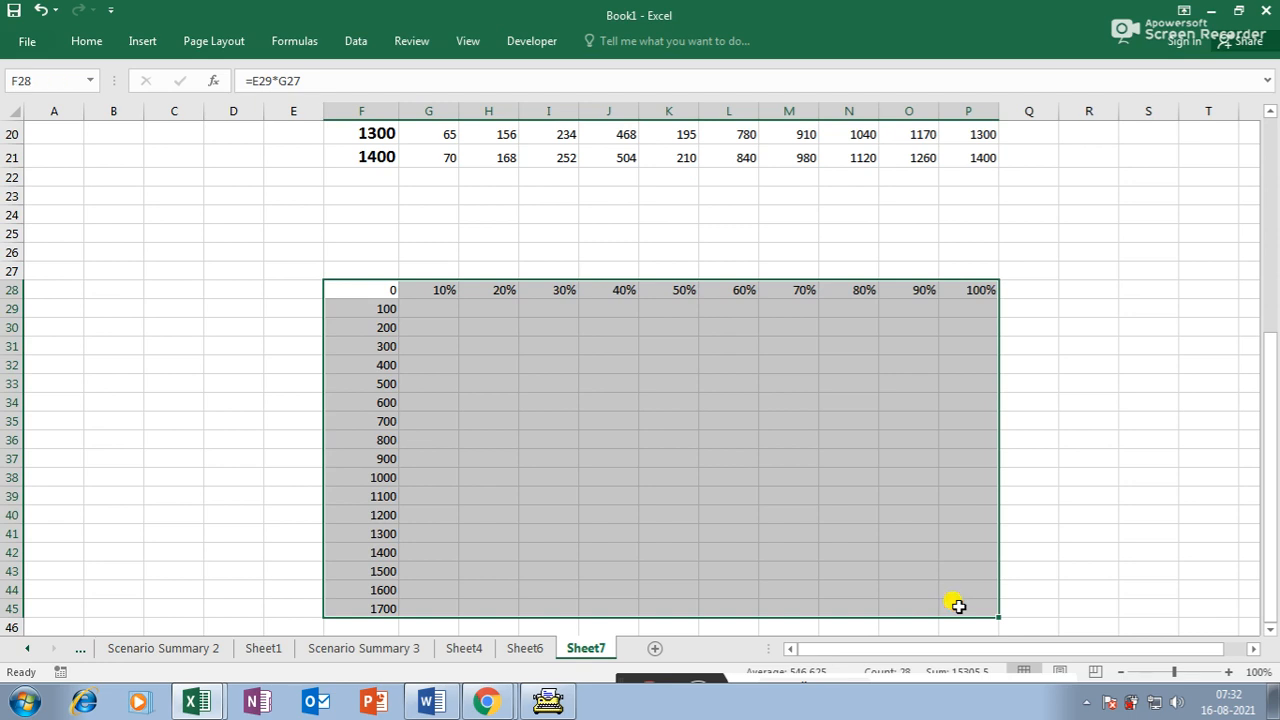
click(355, 41)
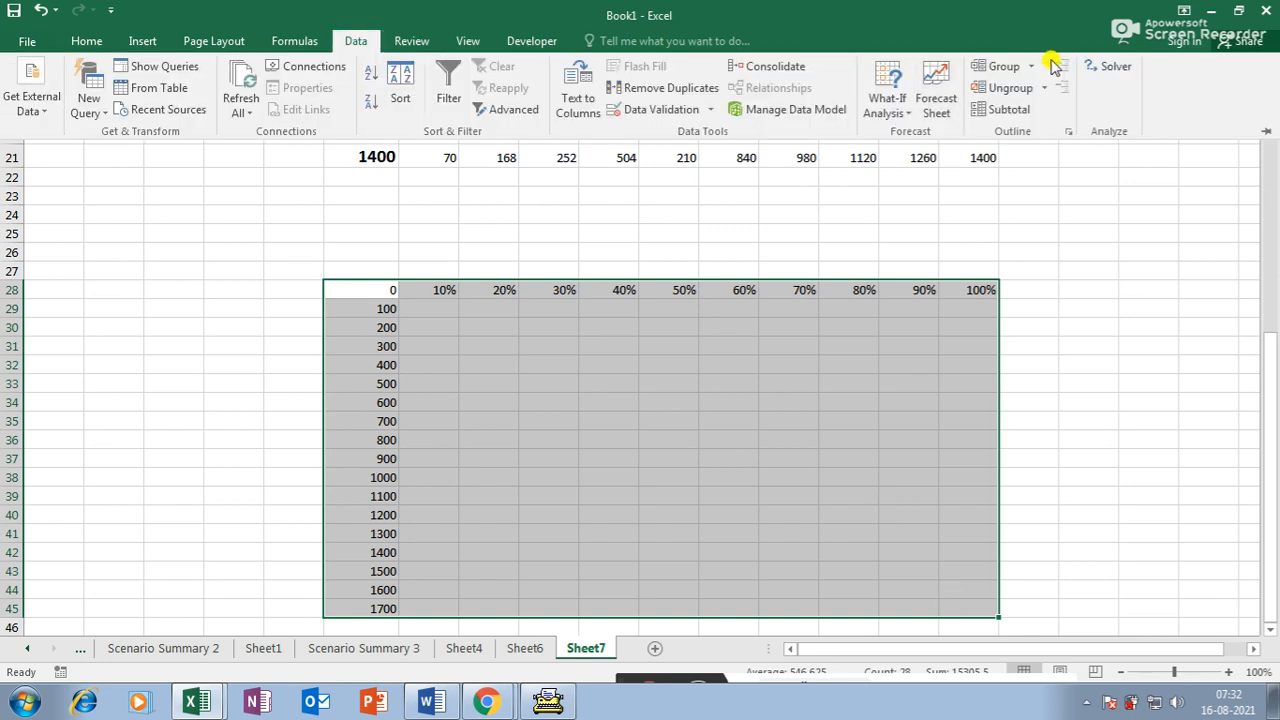
click(903, 108)
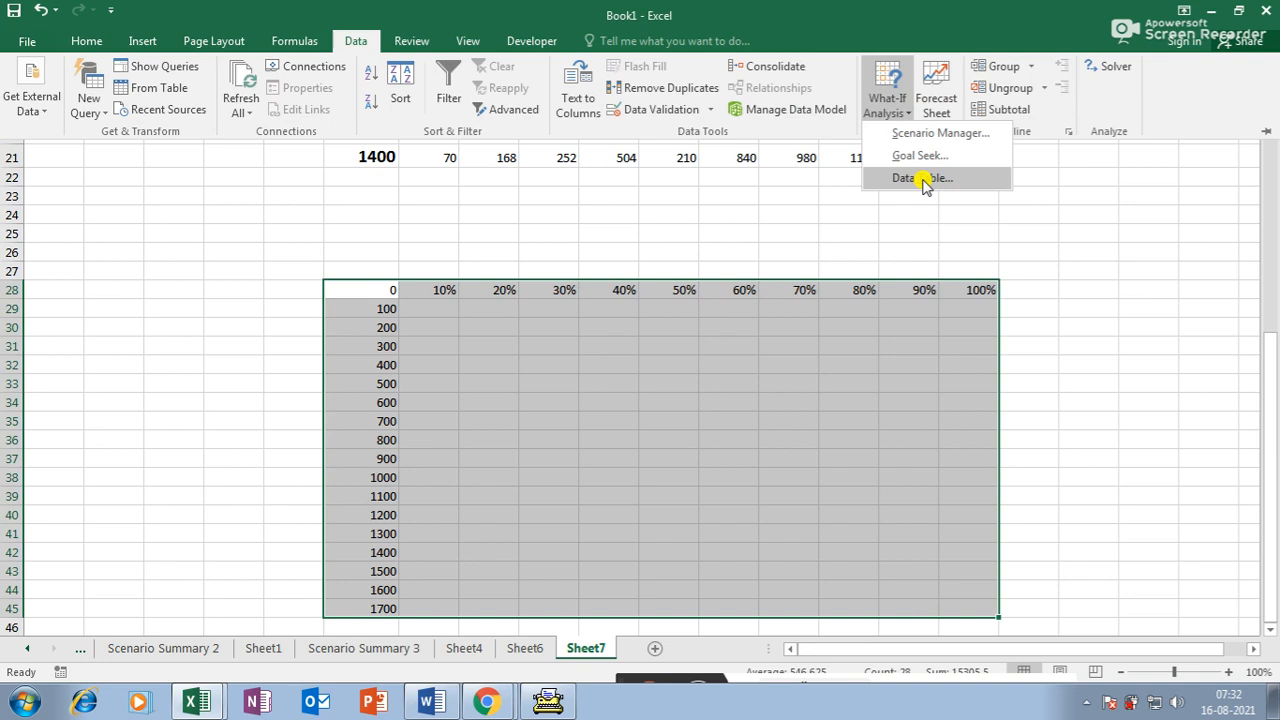
click(921, 177)
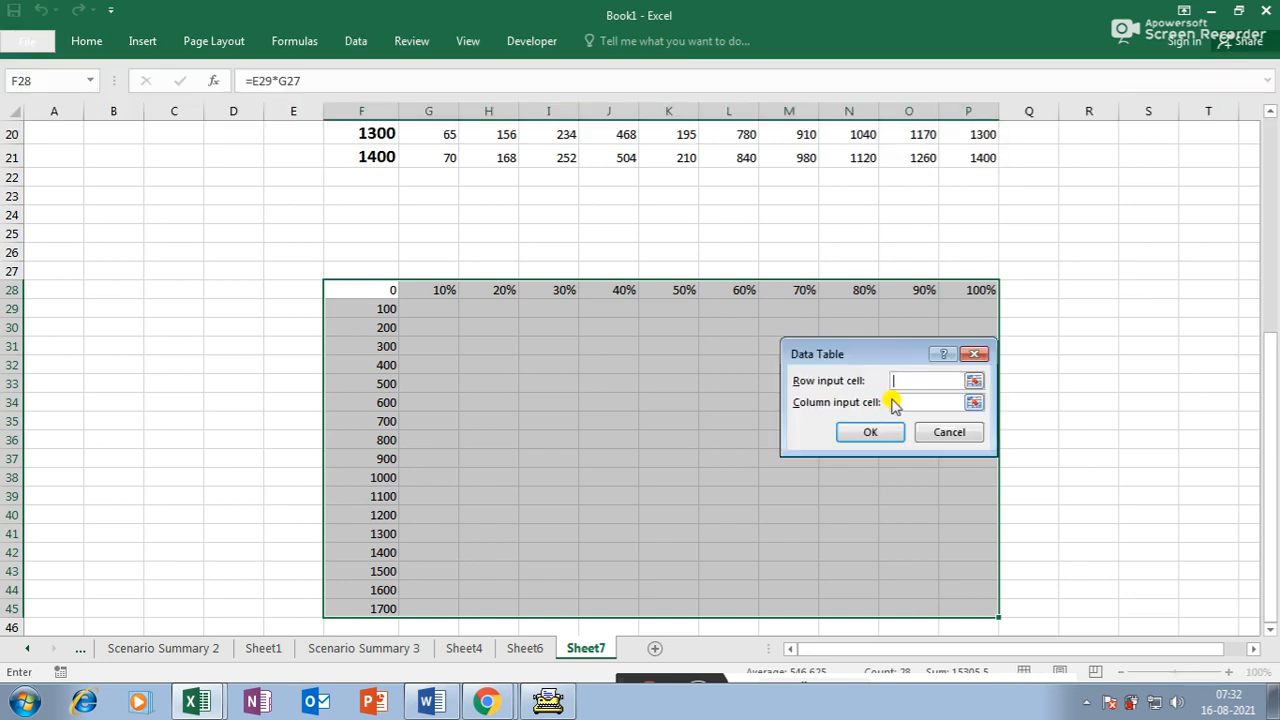
click(290, 307)
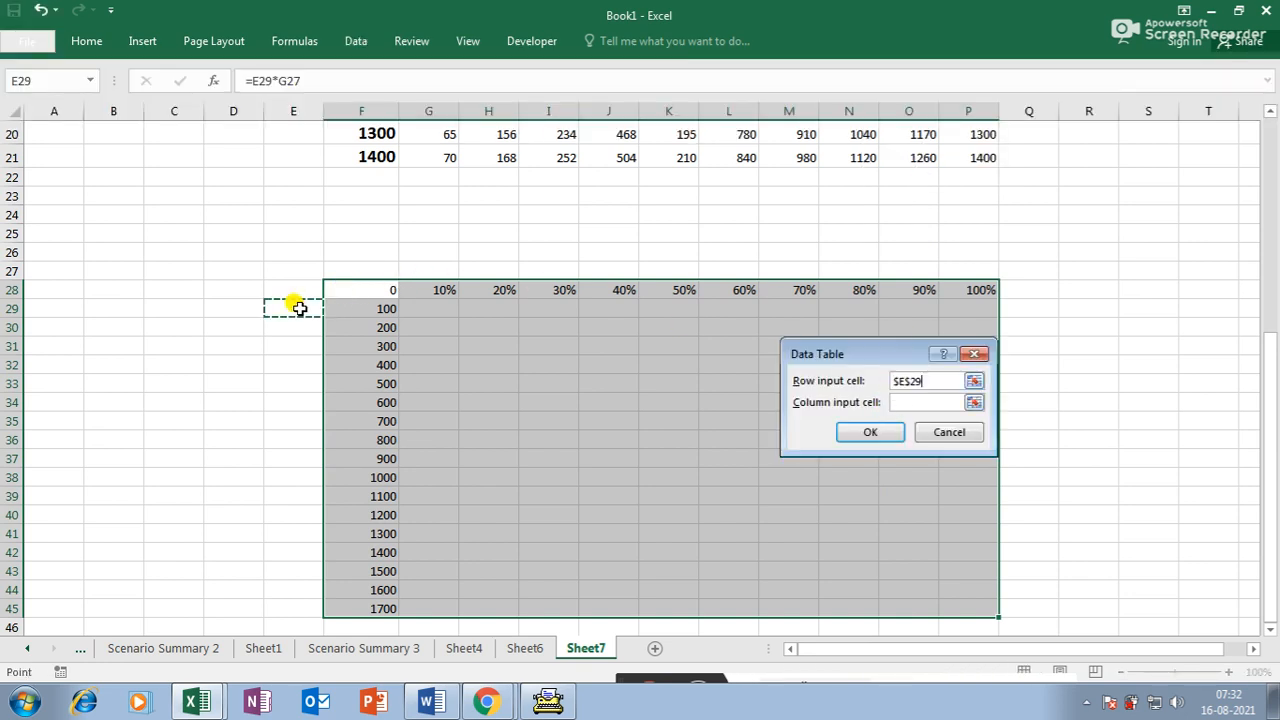
click(918, 403)
click(440, 270)
click(870, 436)
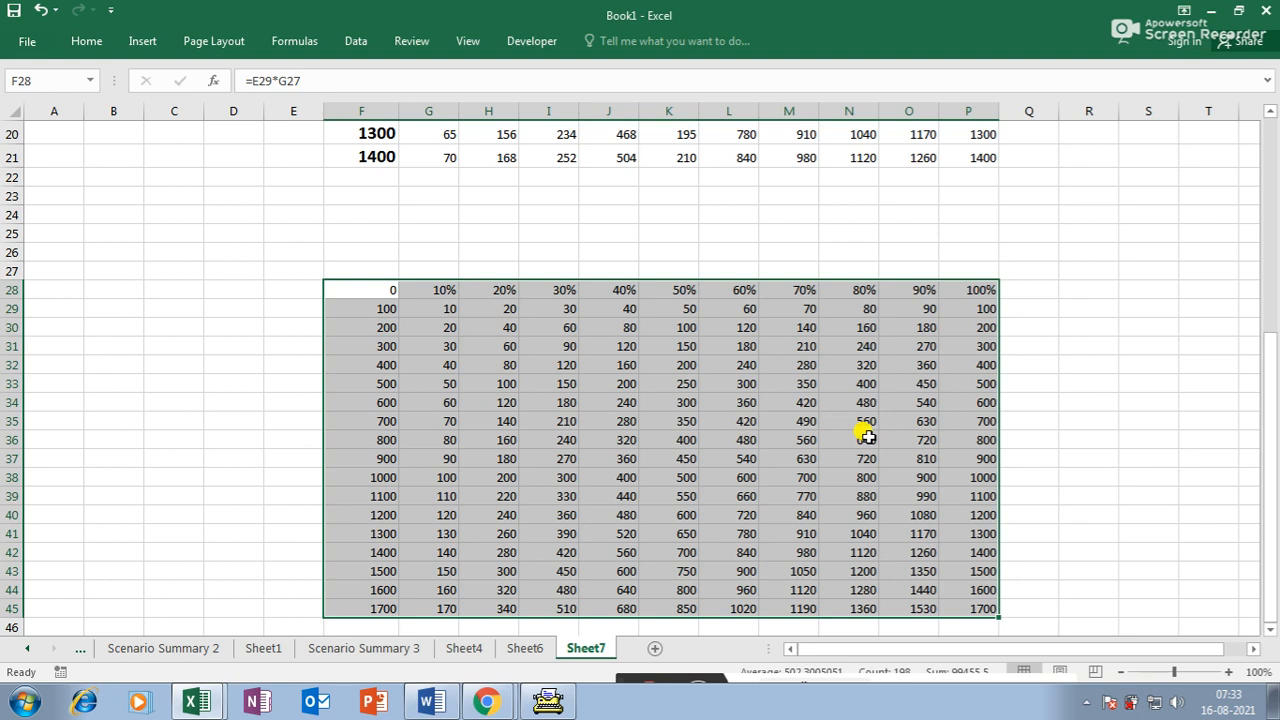
click(356, 43)
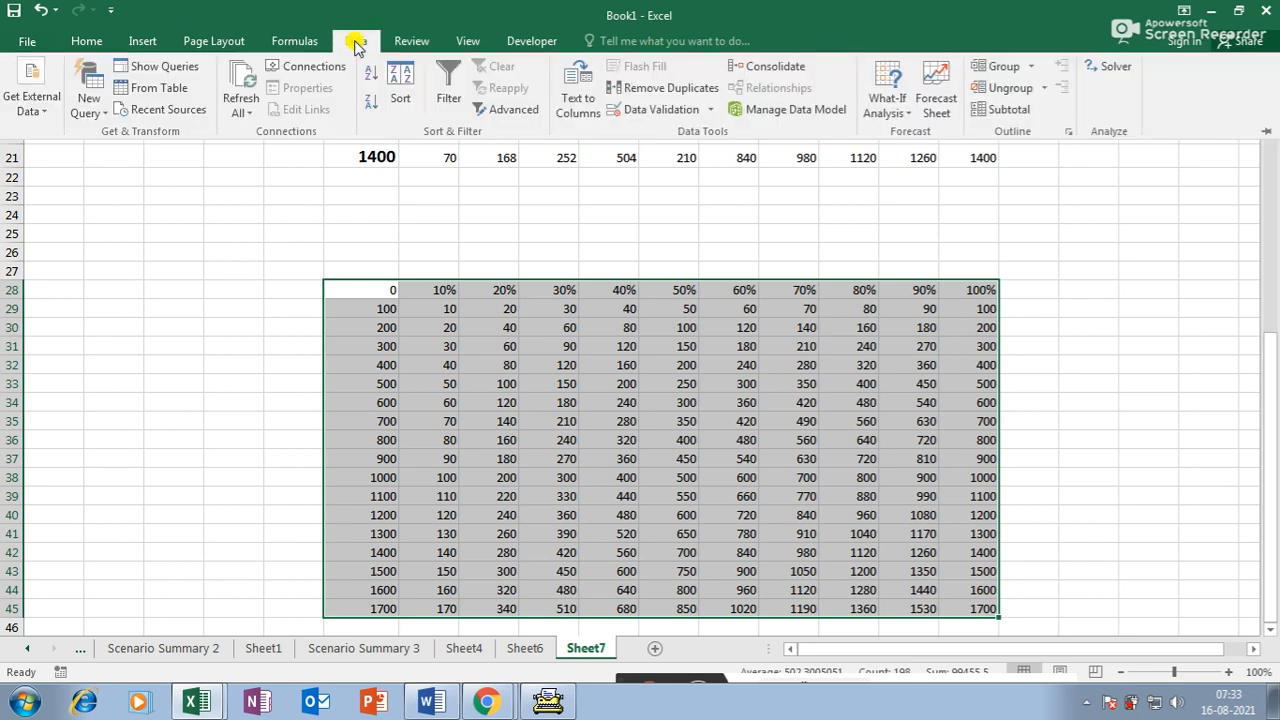
click(910, 113)
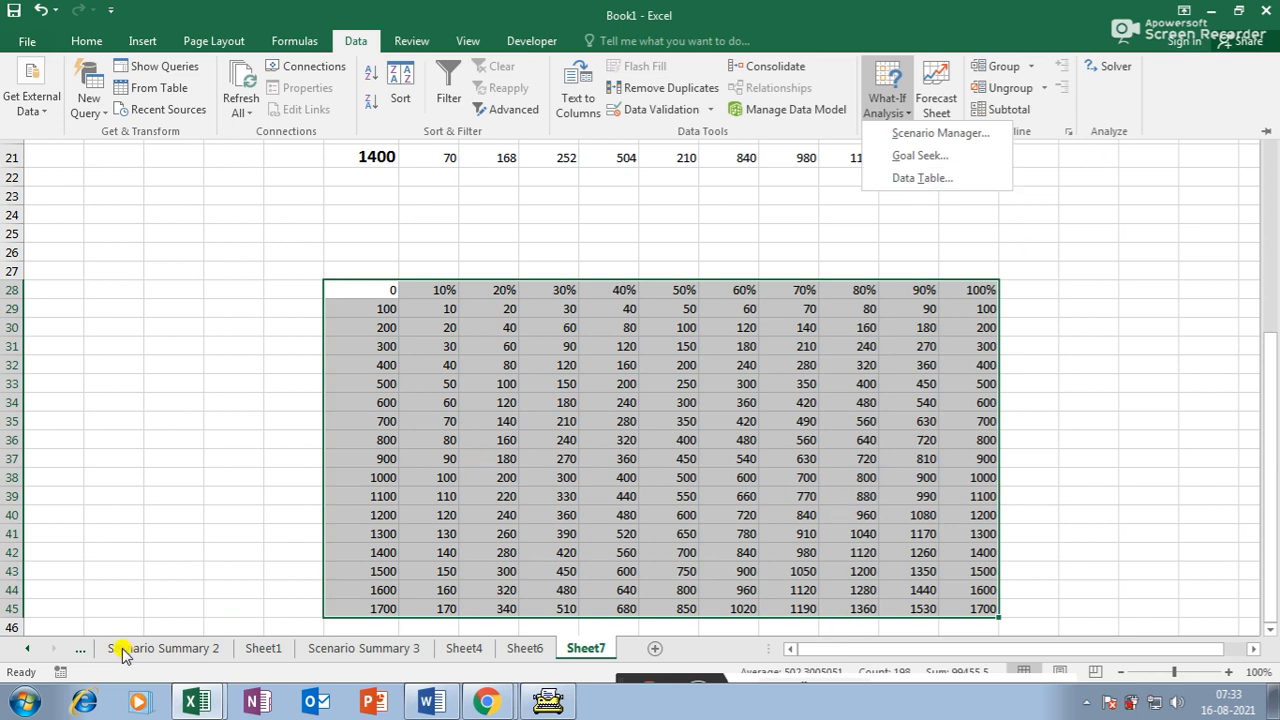
- Rename the worksheet Sheet1 as scenario
click(28, 650)
click(28, 650)
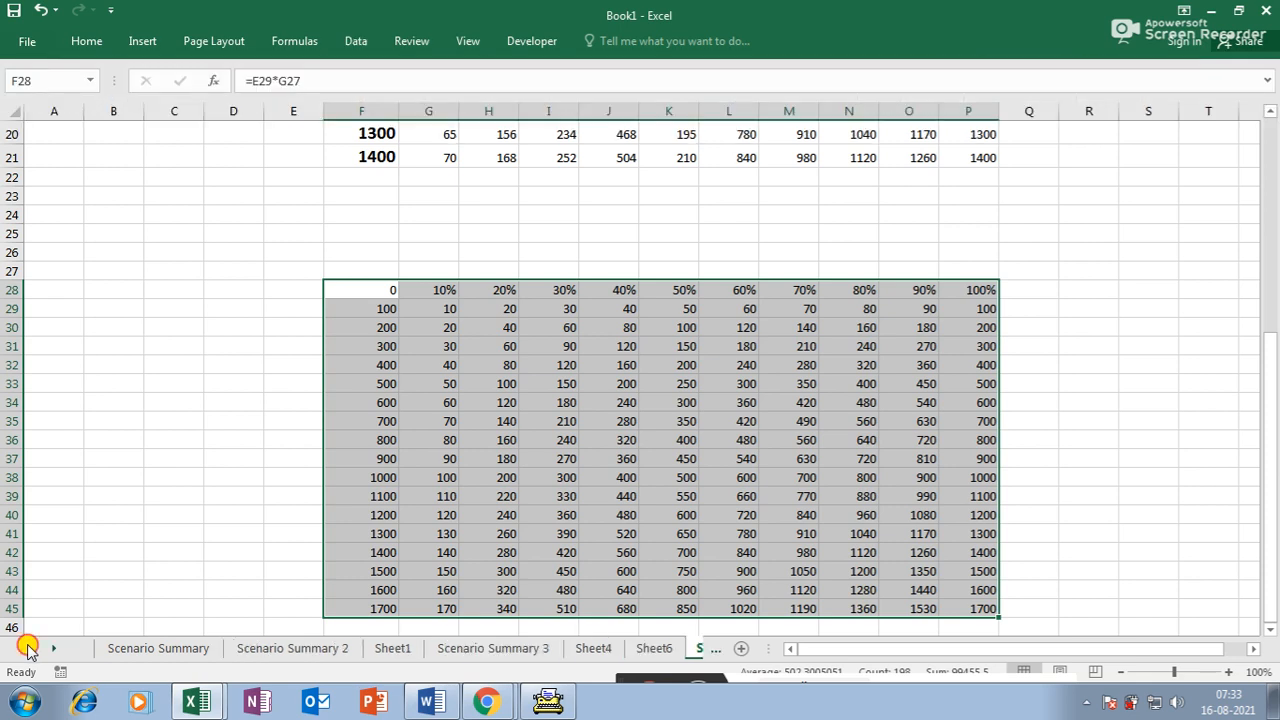
click(130, 648)
click(265, 648)
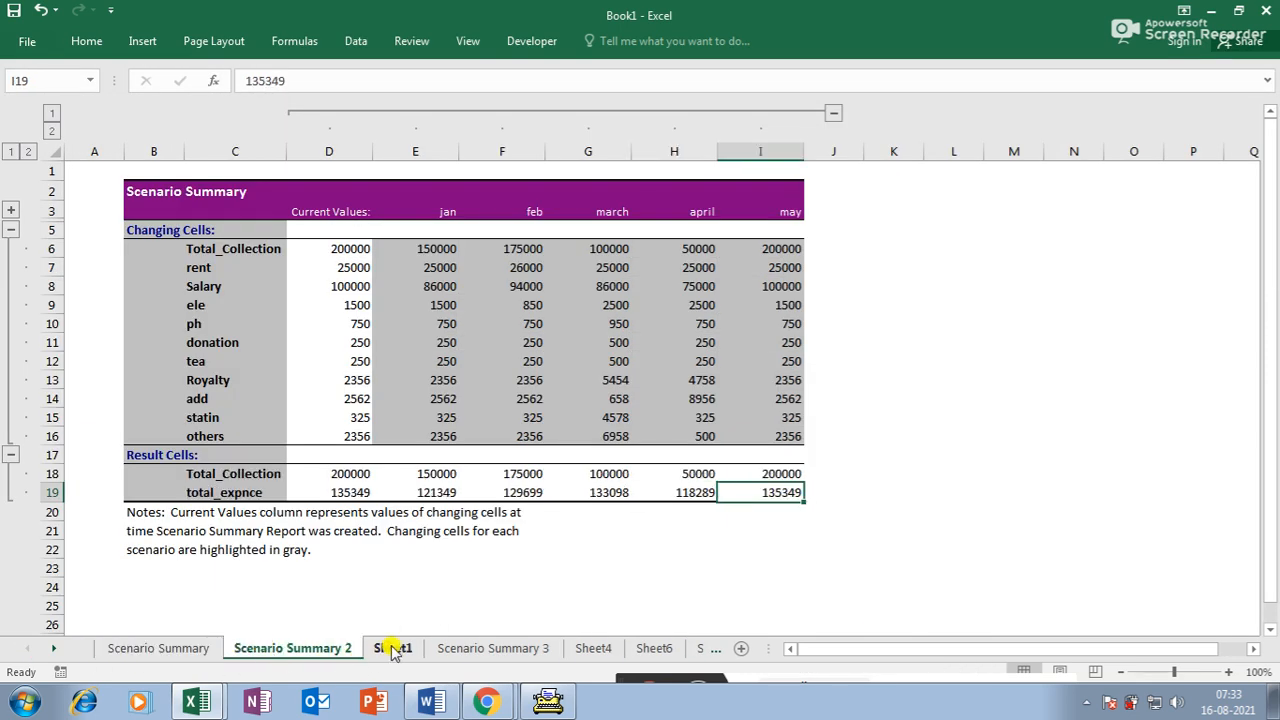
click(393, 648)
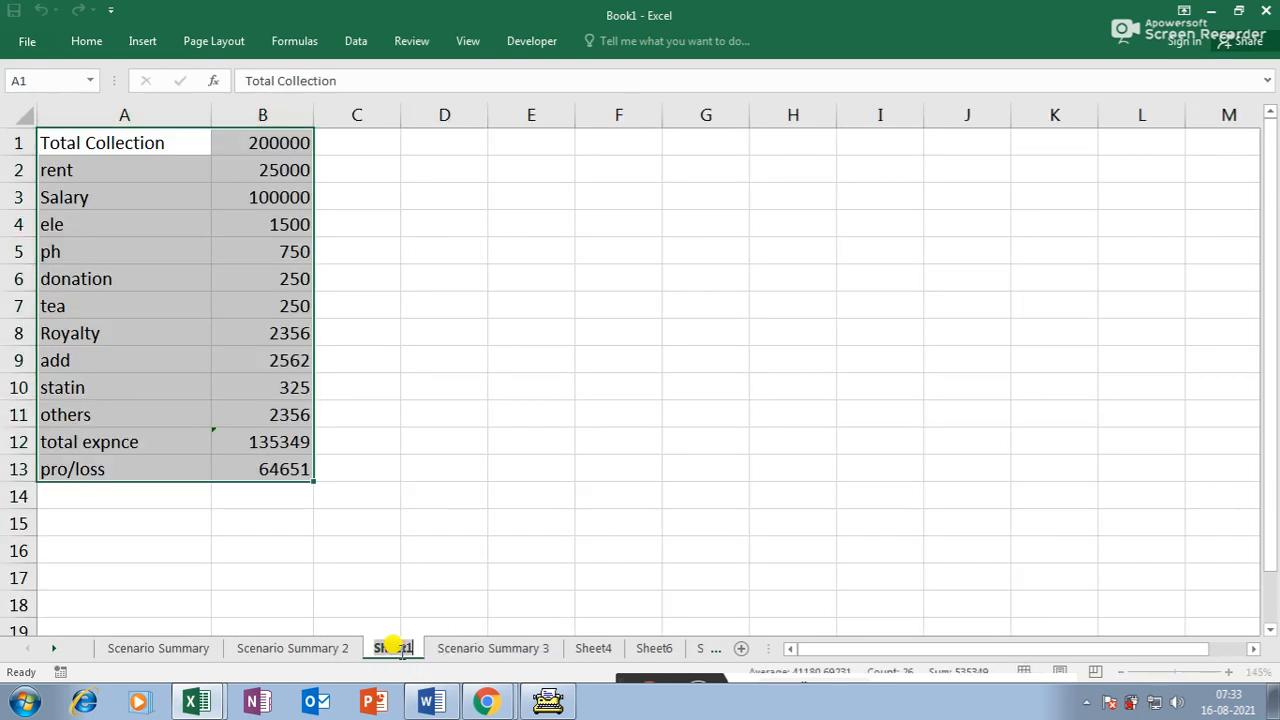
text(sc)
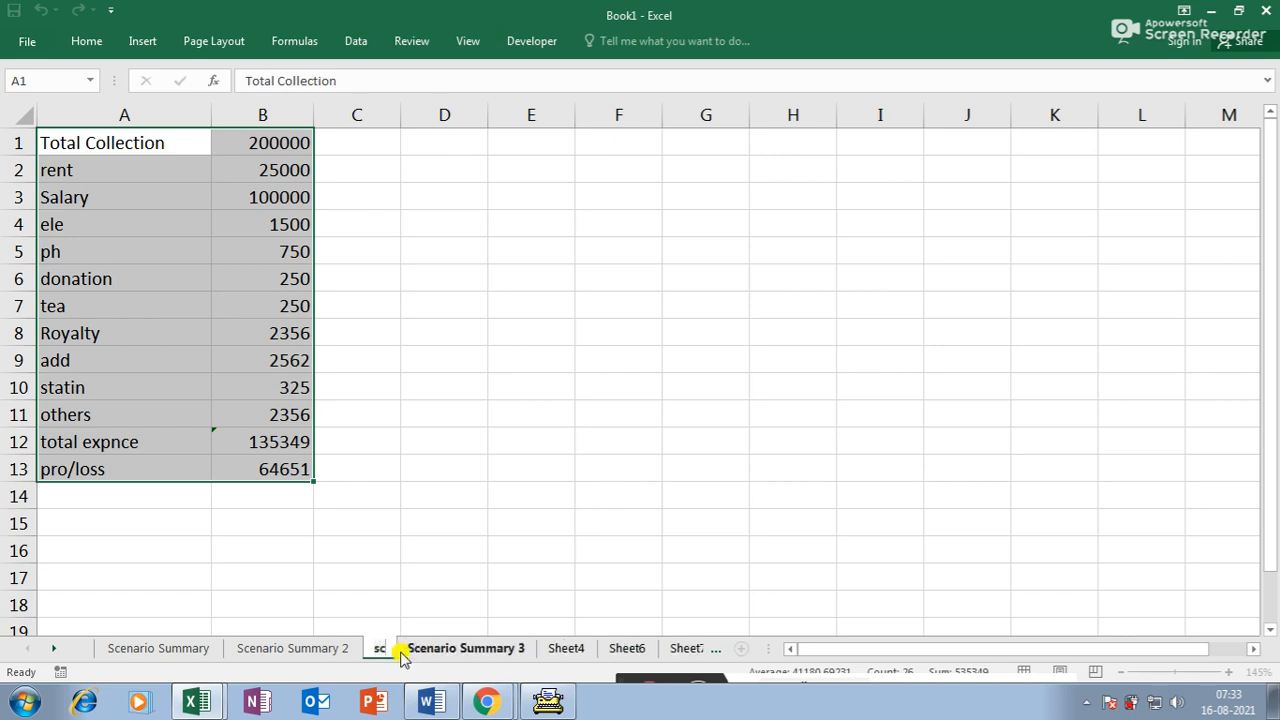
text(enari)
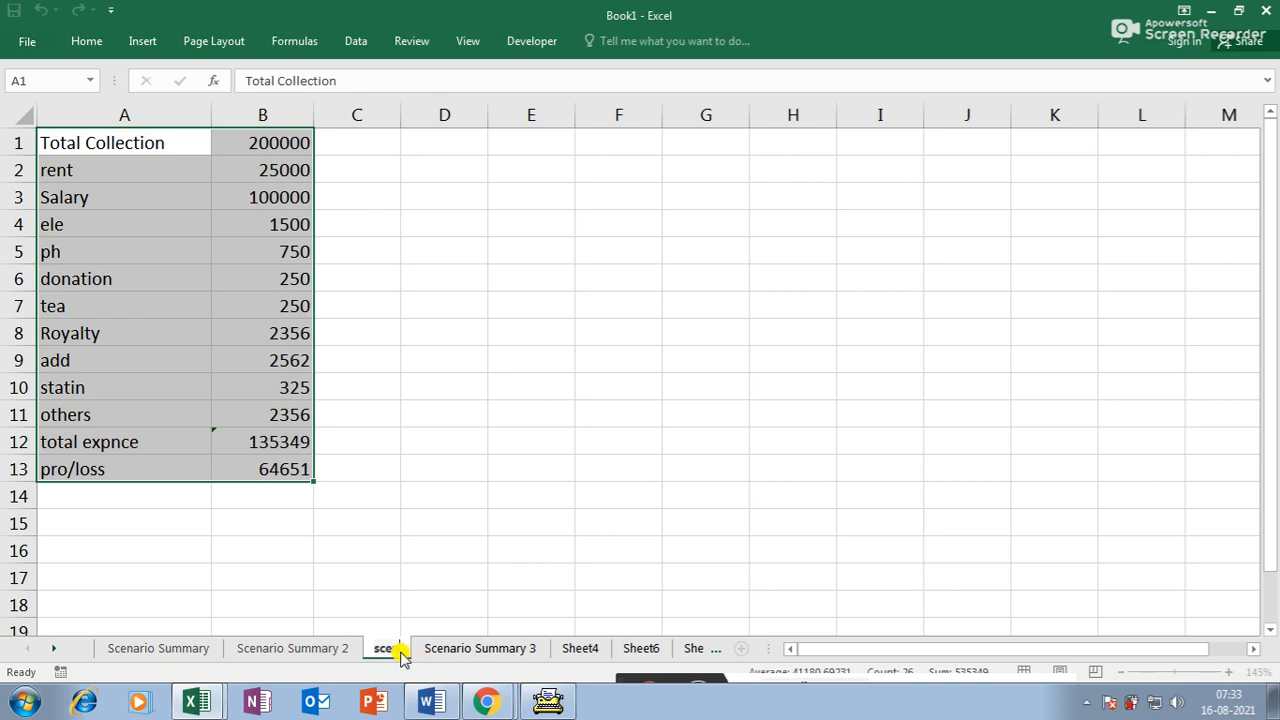
text(on)
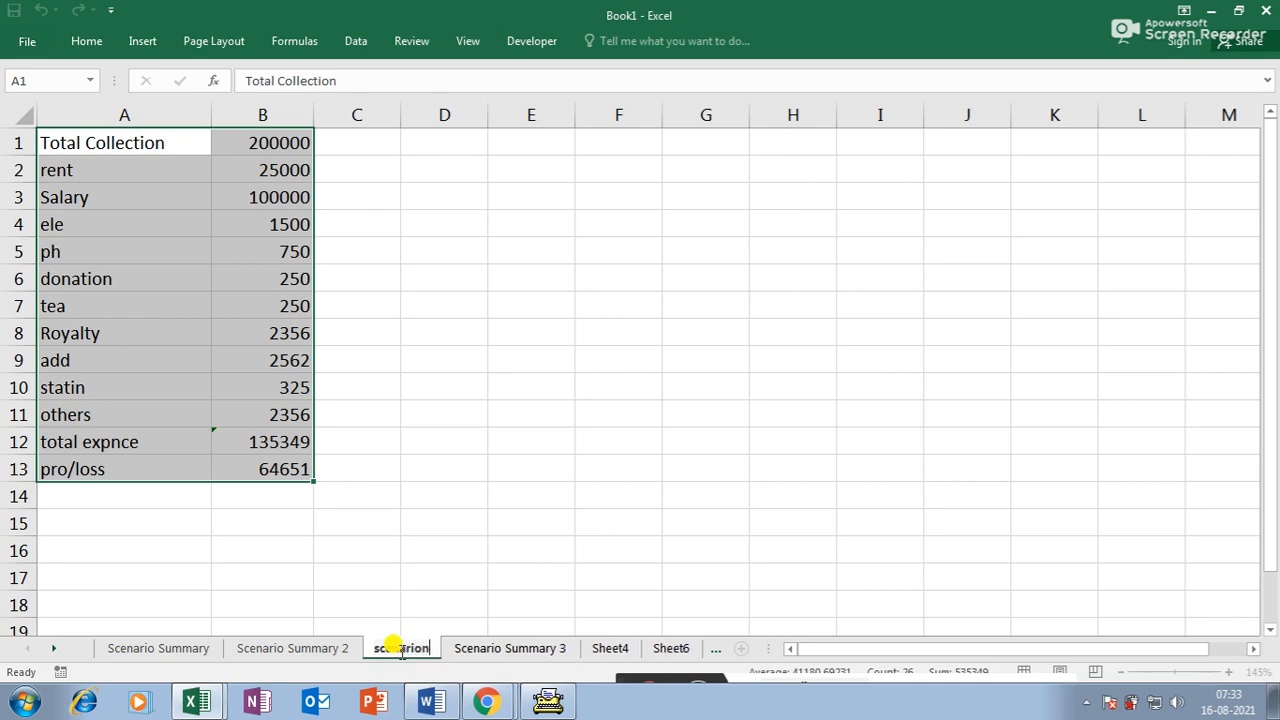
key(BackSpace)
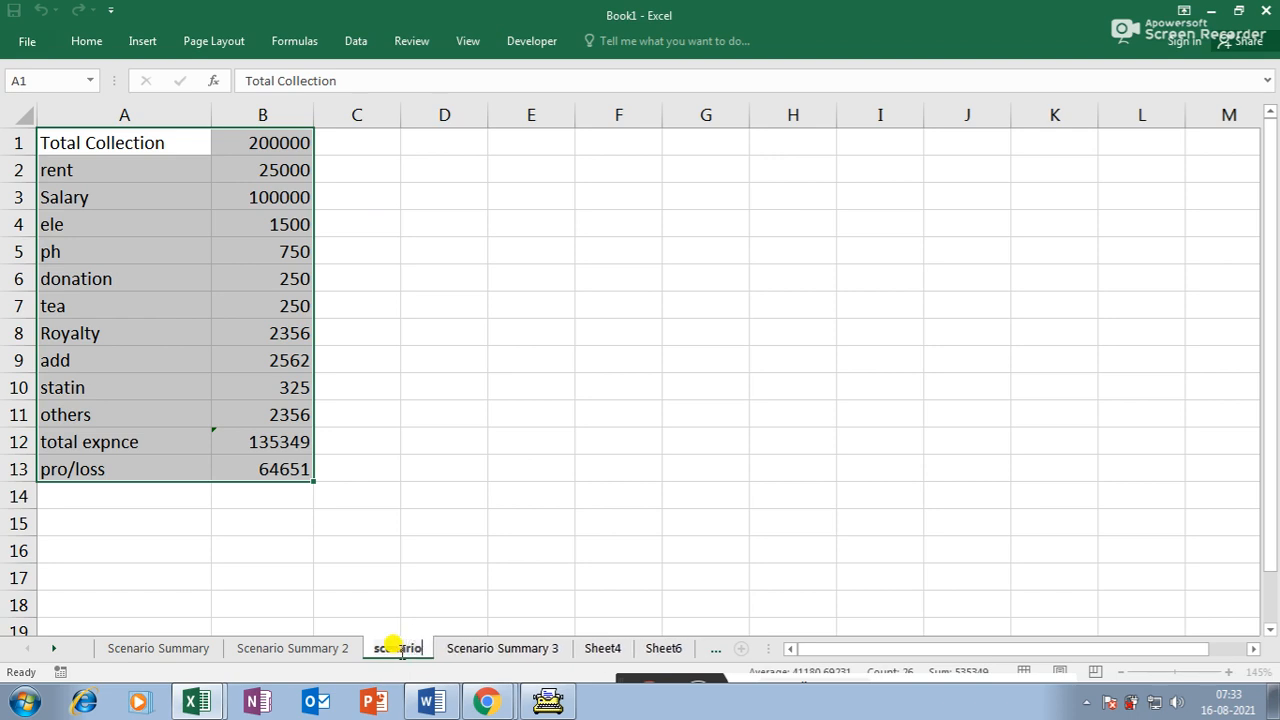
text(o)
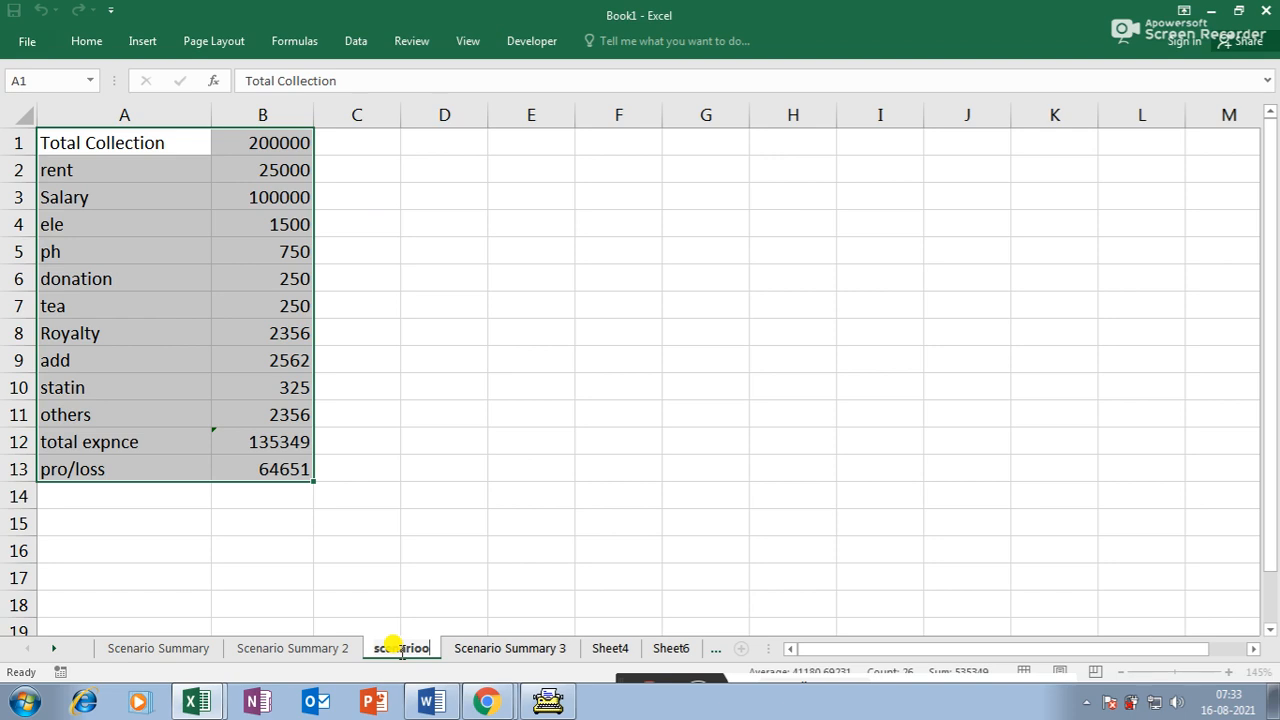
key(BackSpace)
key(Return)
- Rename the worksheet Sheet4 as scnario
click(603, 648)
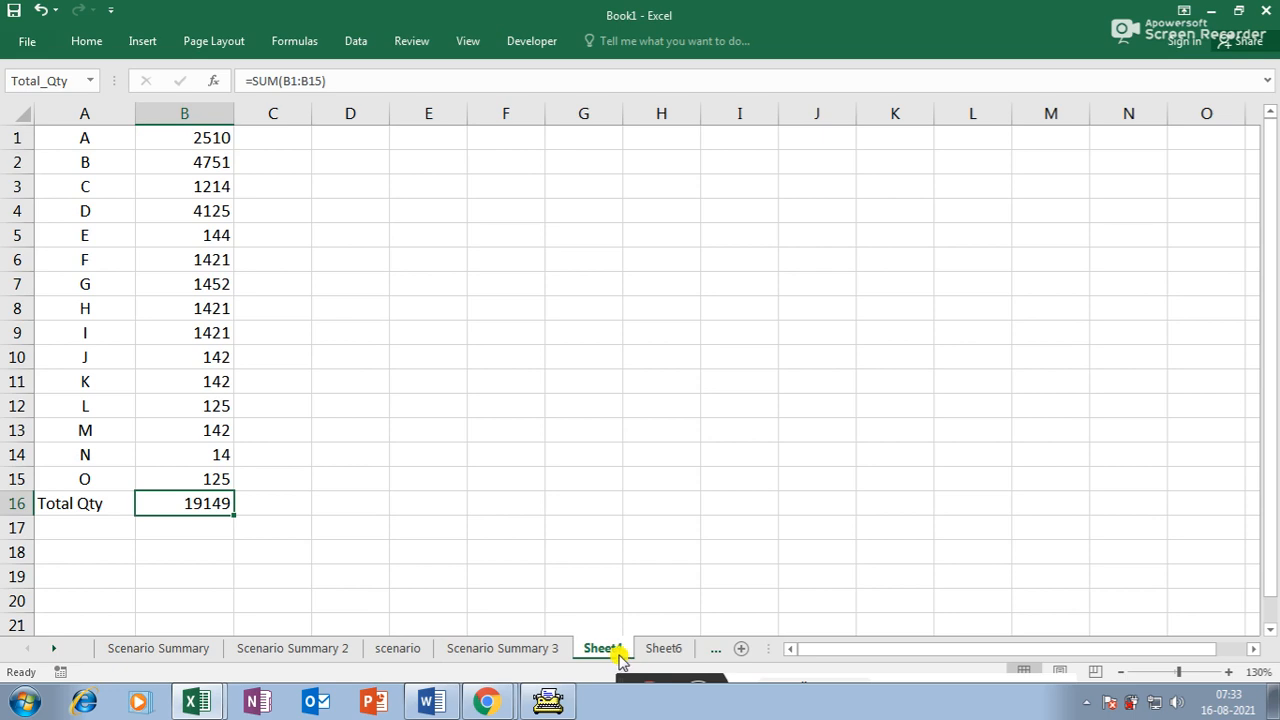
double_click(606, 648)
text(s)
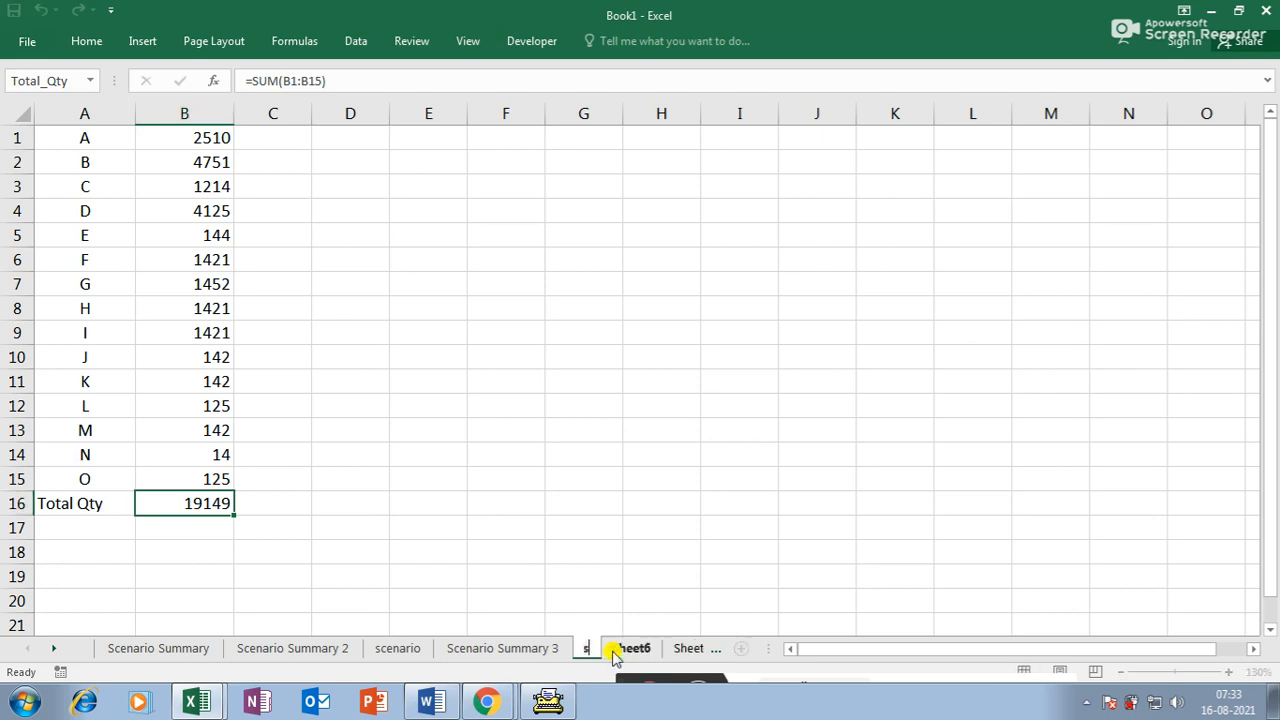
text(cn)
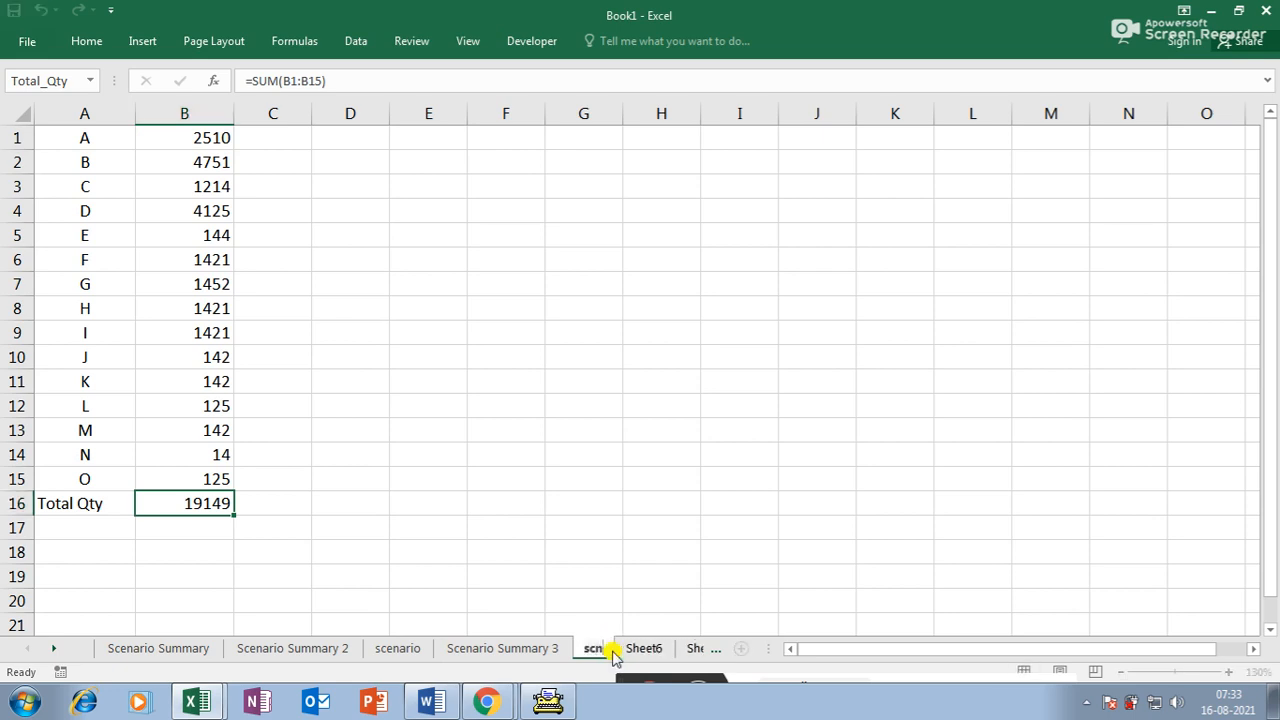
text(ario)
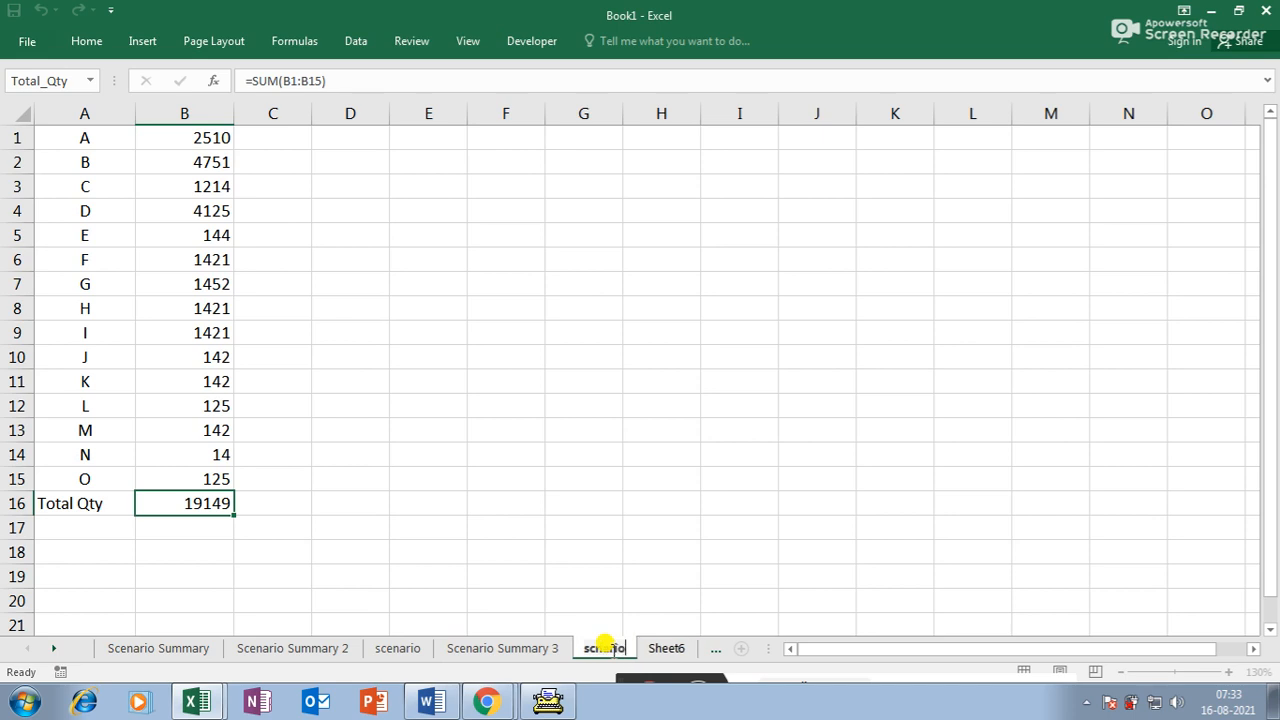
- Rename the worksheet Sheet6 as goal seak
click(666, 650)
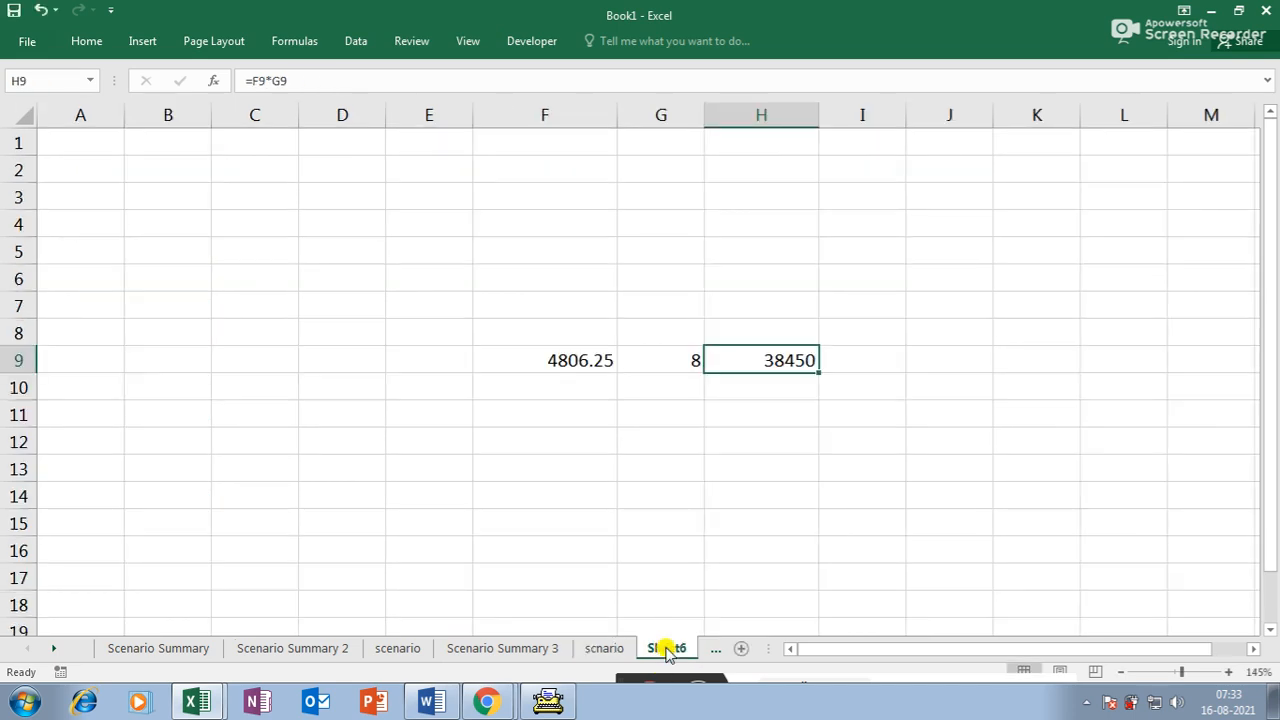
double_click(666, 649)
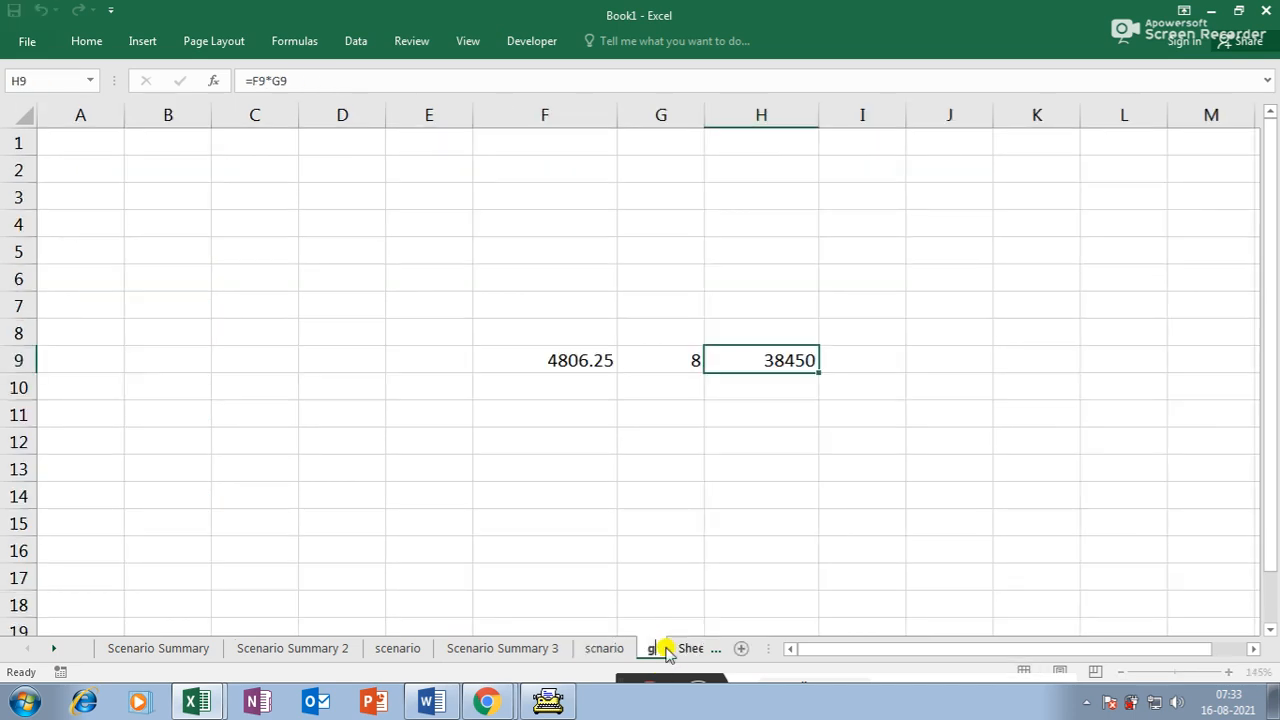
text(goal sea)
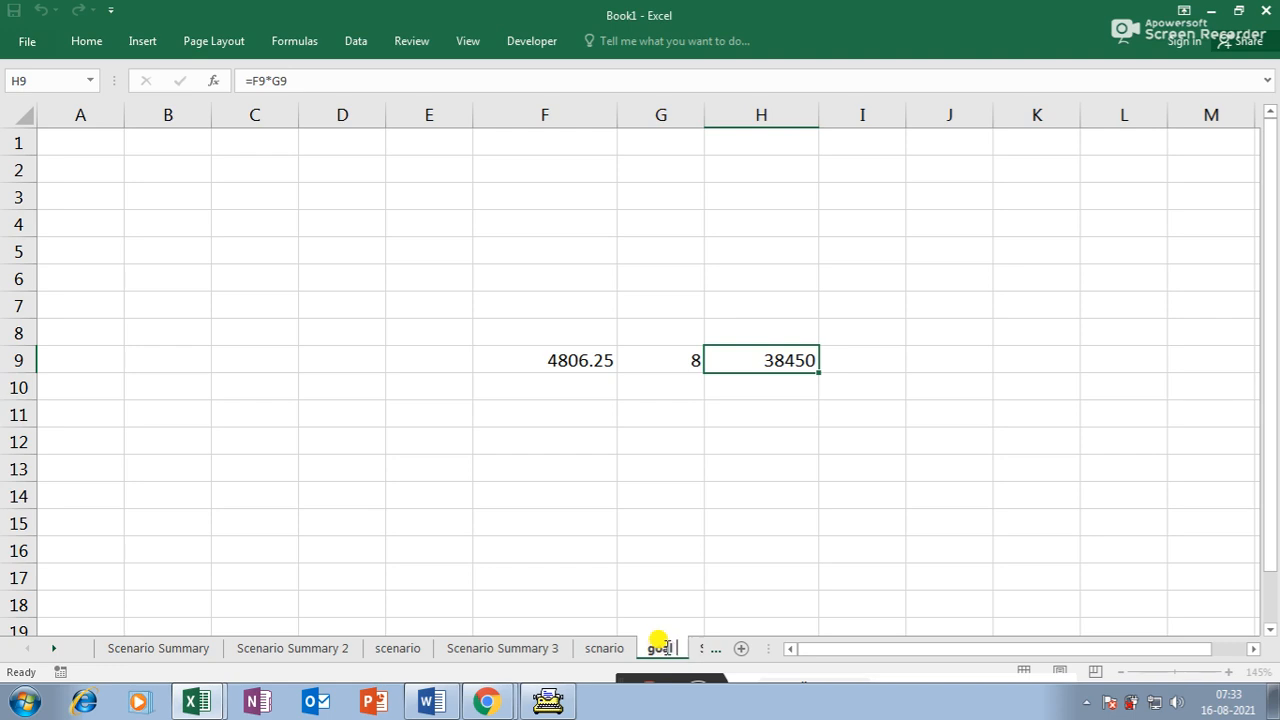
text(k)
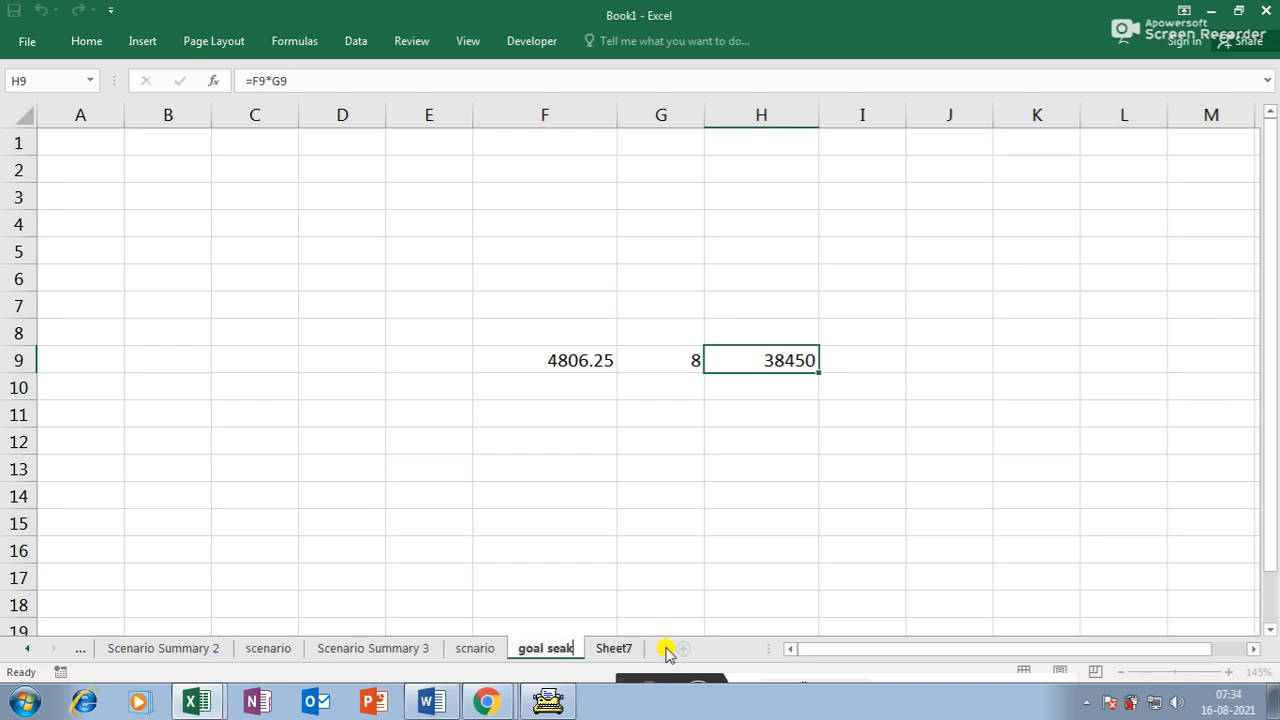
- Rename the worksheet Sheet7 as datatable and deselect the data table range
click(614, 648)
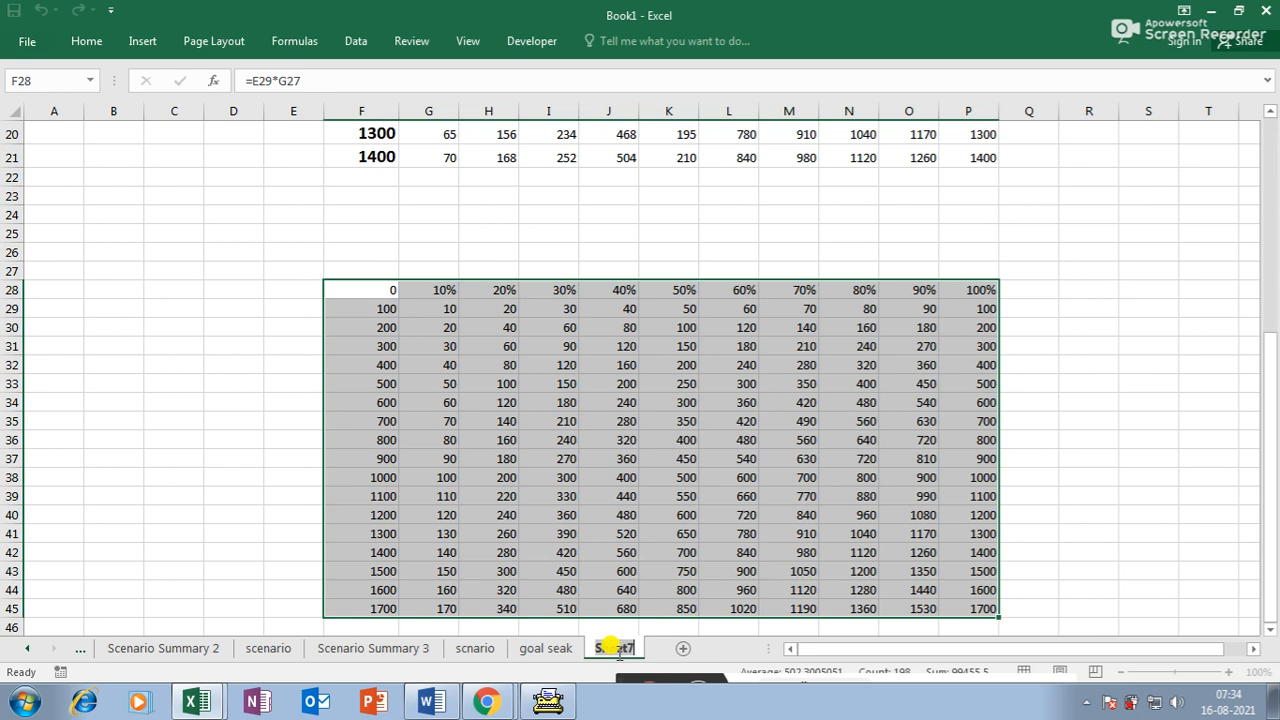
double_click(614, 648)
text(data)
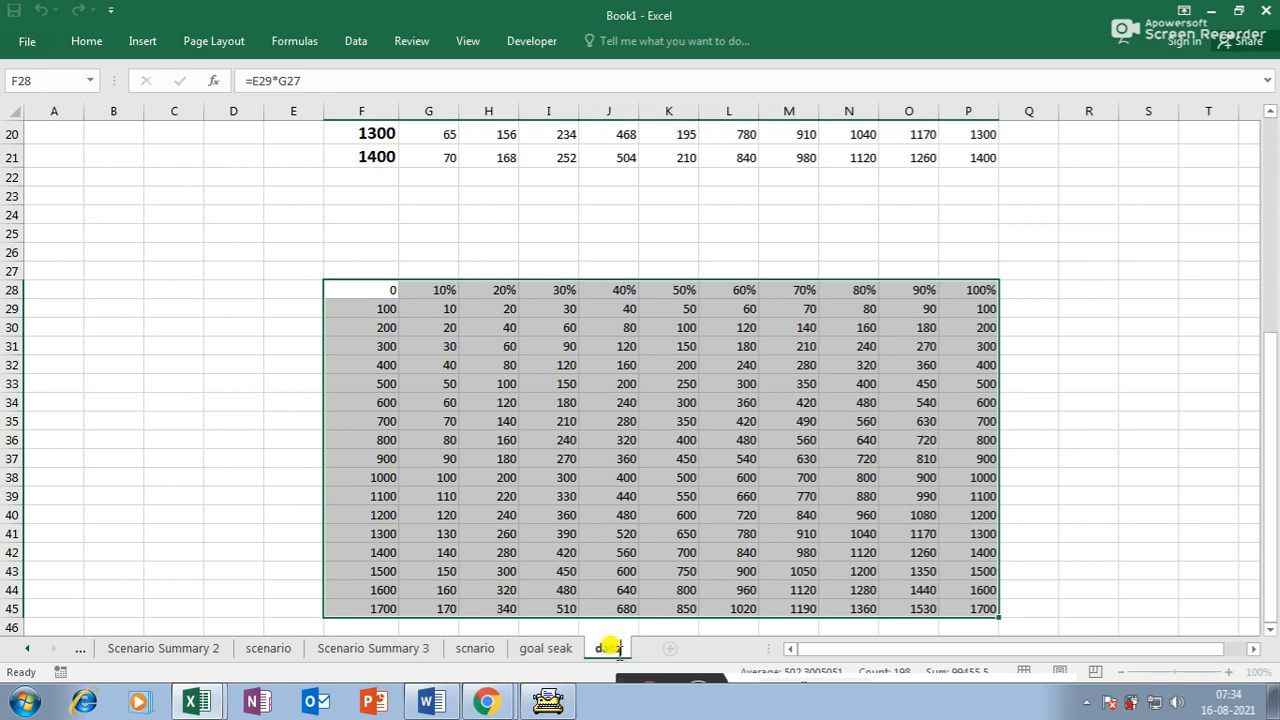
text(table)
key(Return)
click(237, 343)
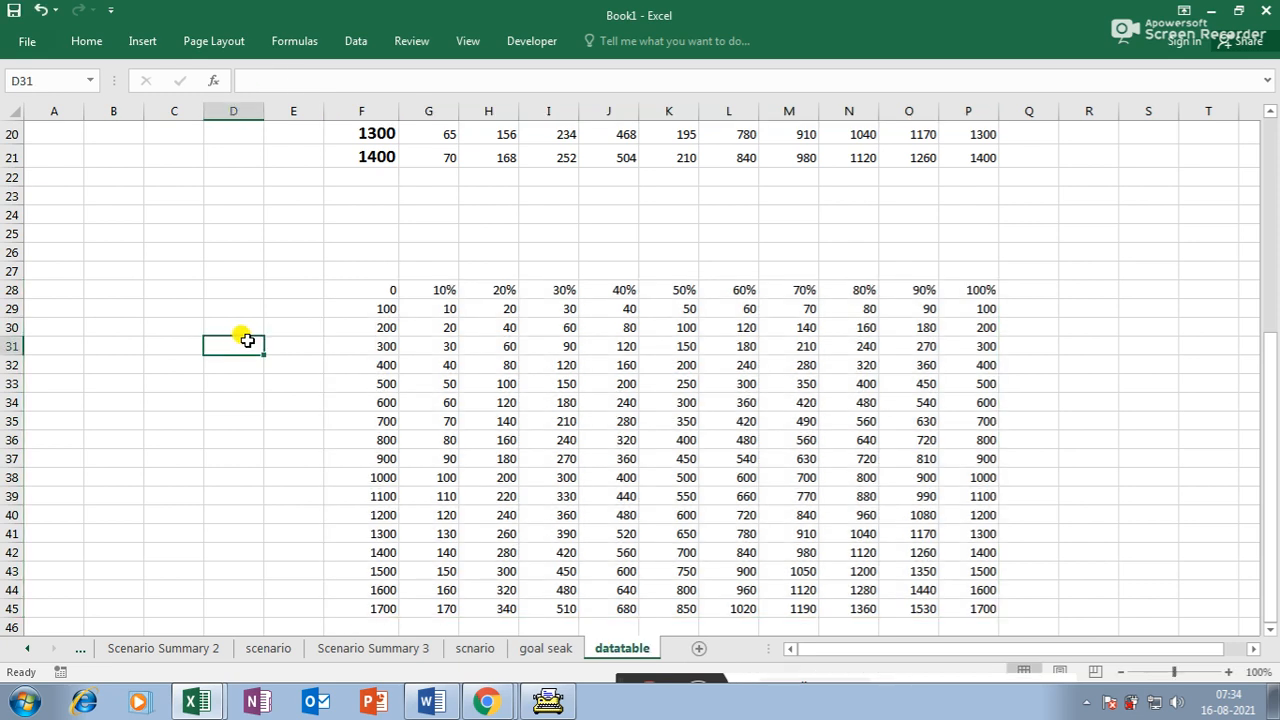
scroll(328, 357, down, 1)
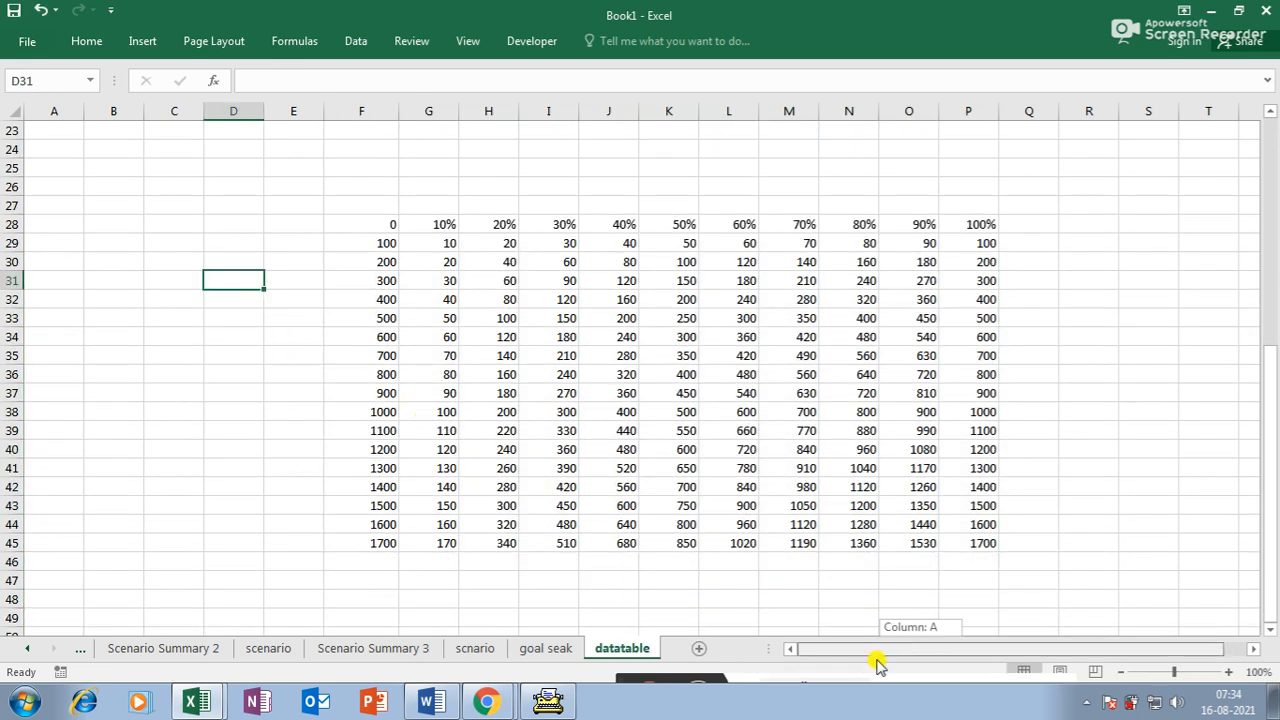
click(27, 649)
click(52, 650)
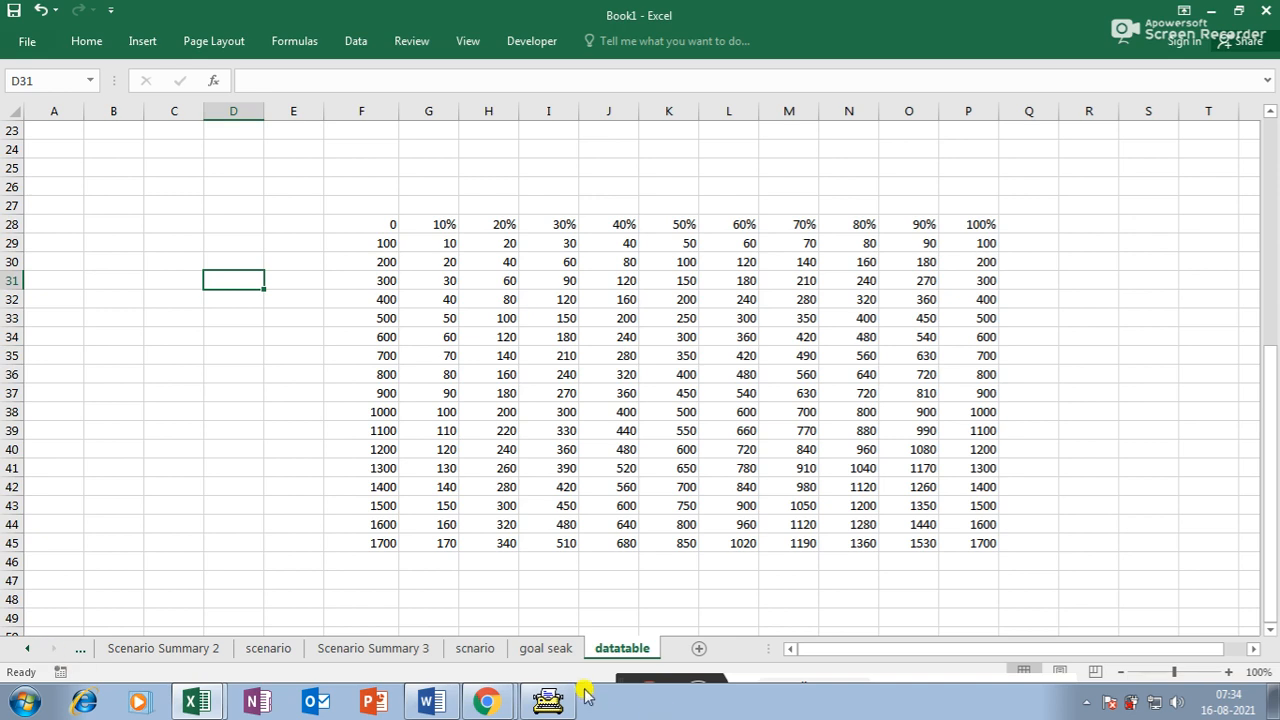
- Add a new worksheet after datatable and rename it forecast
click(699, 648)
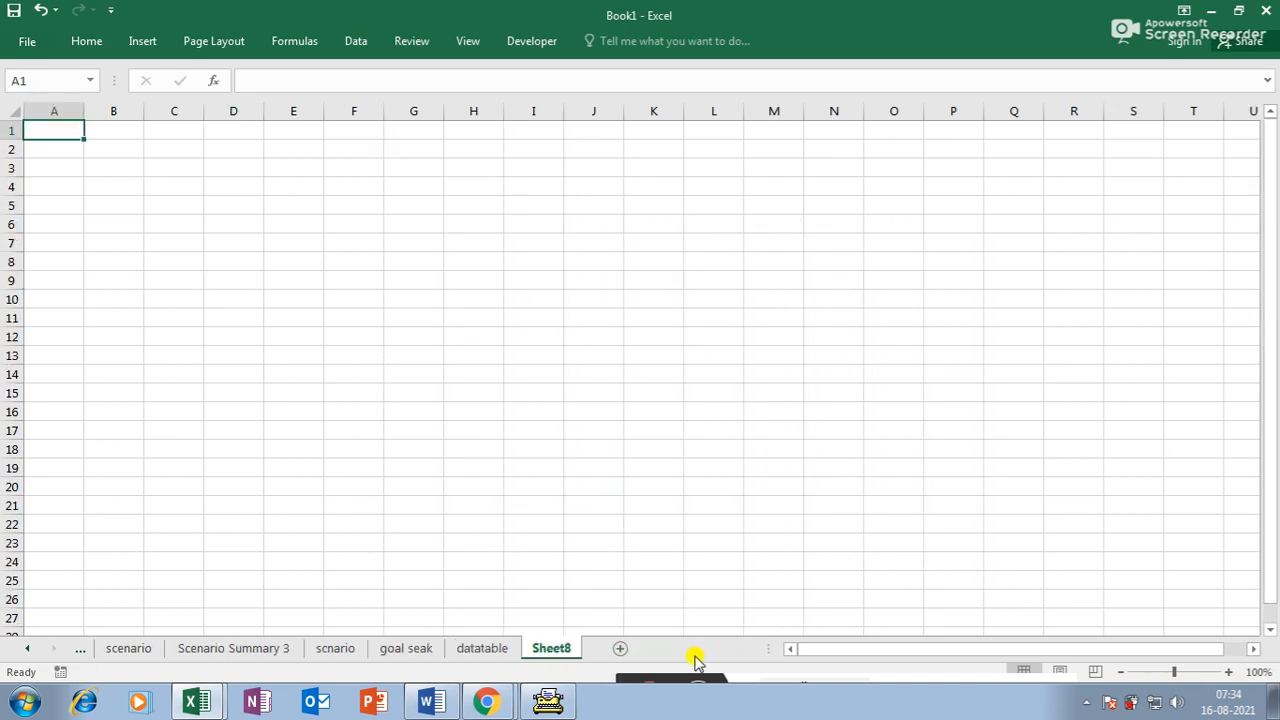
click(358, 40)
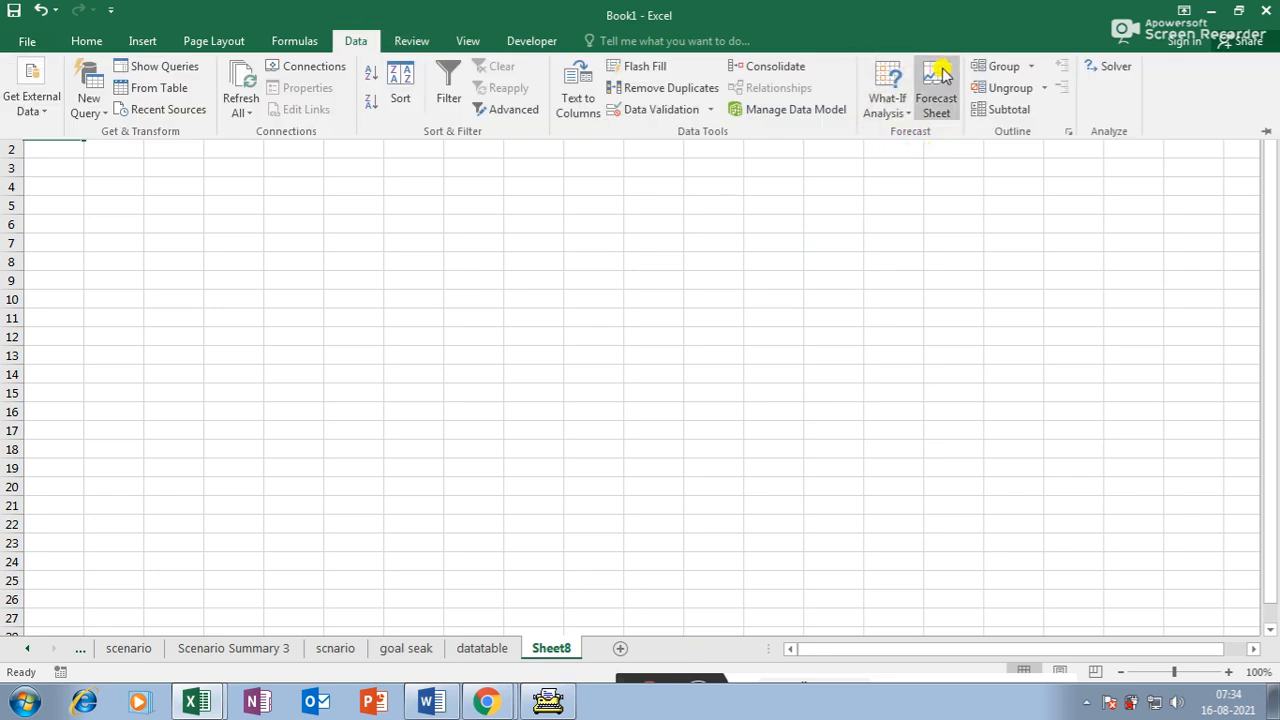
click(568, 649)
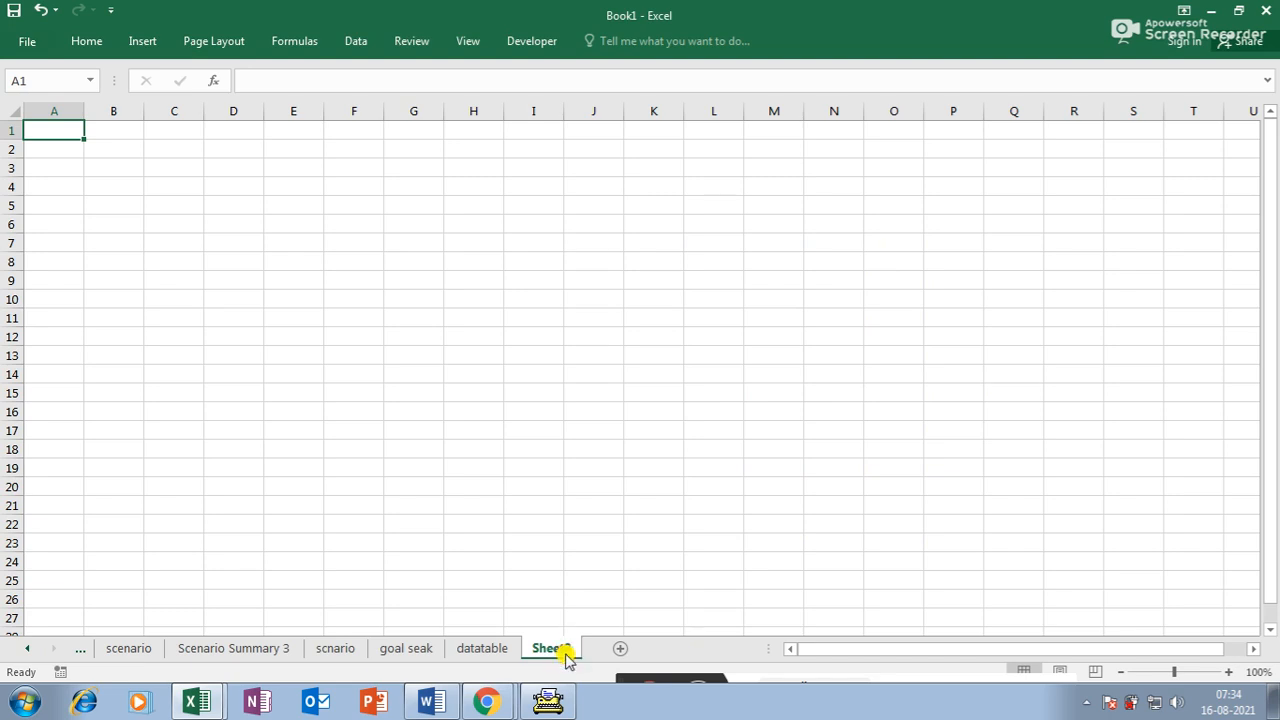
double_click(567, 649)
text(fo)
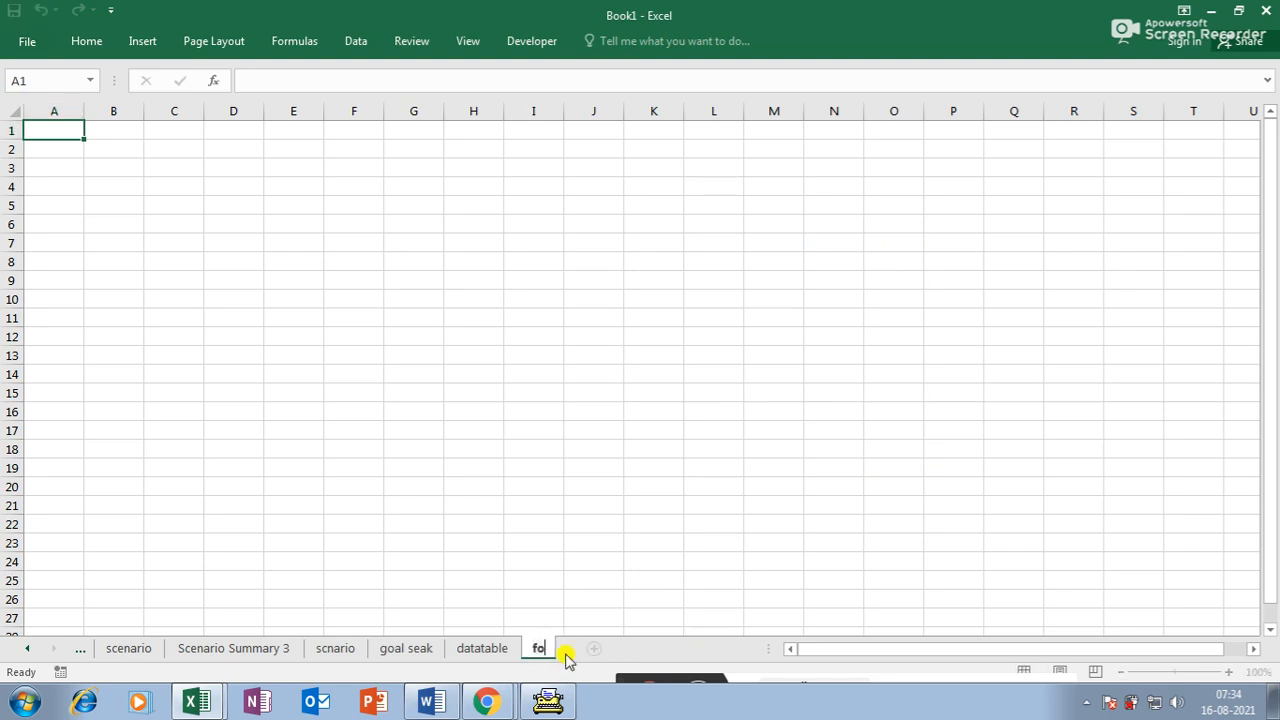
text(recast)
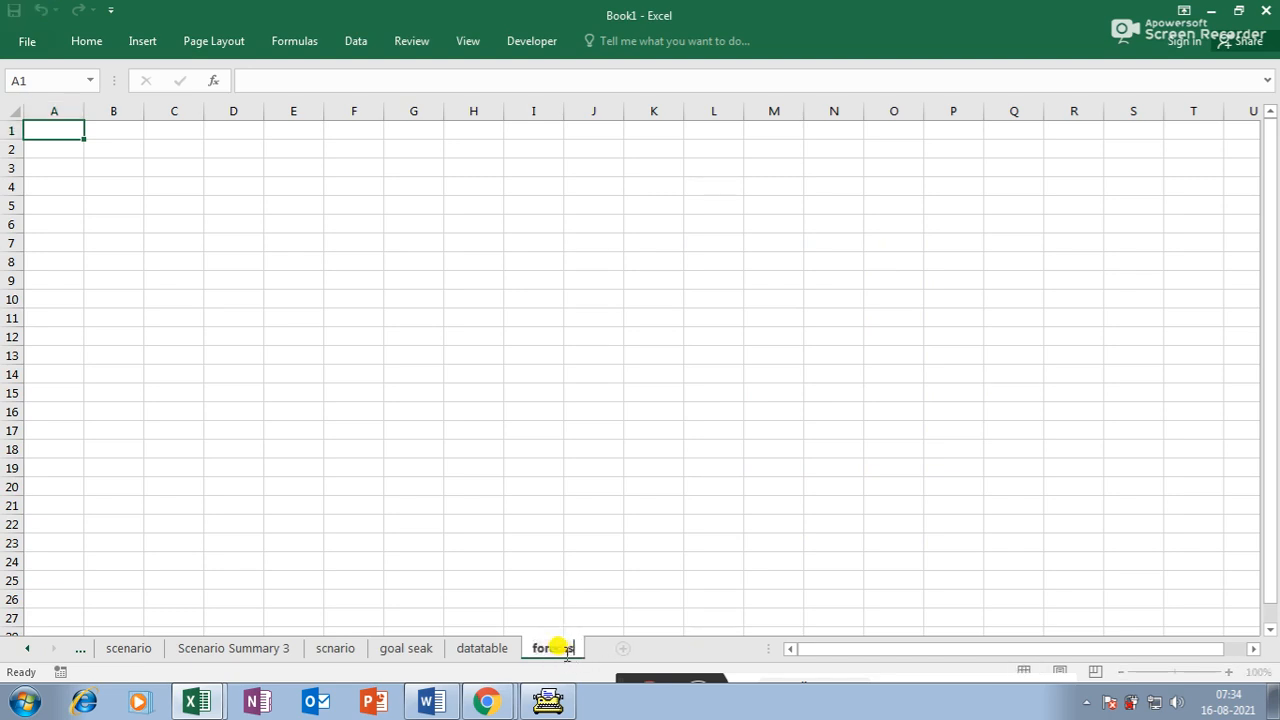
key(Return)
- Enter the year 2010 in cell F8 and widen column F
click(613, 432)
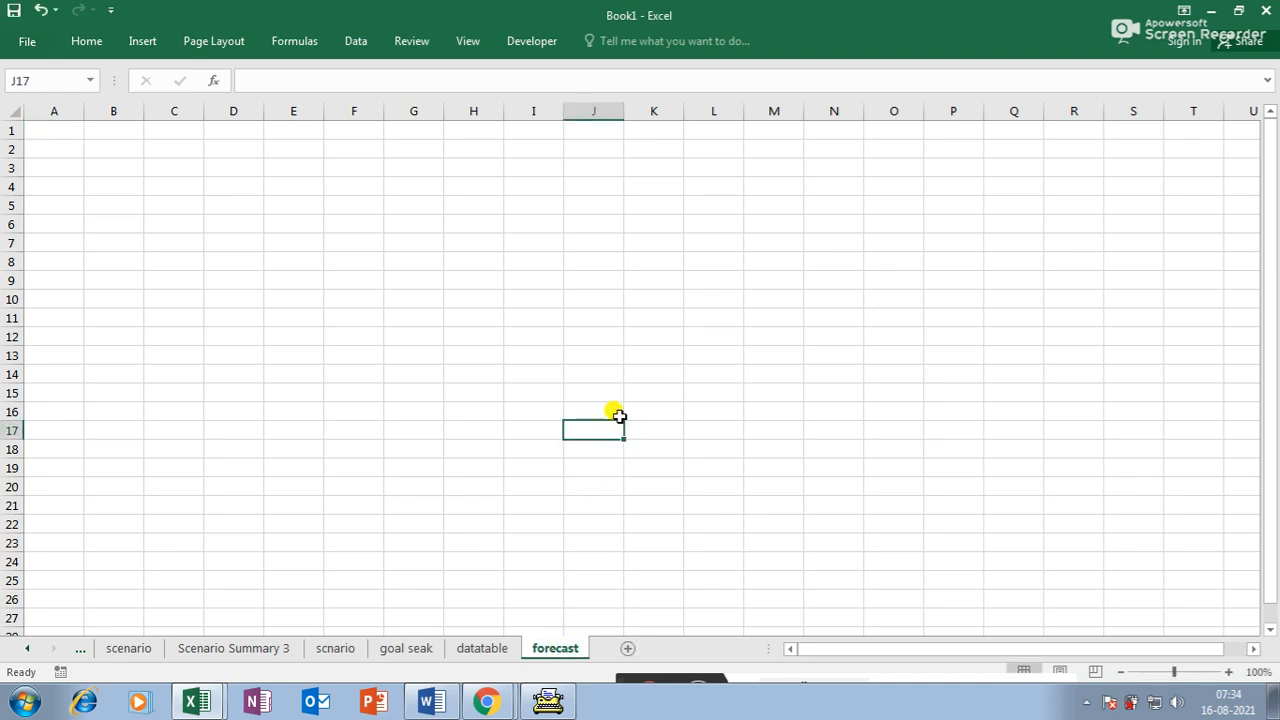
click(452, 242)
click(340, 258)
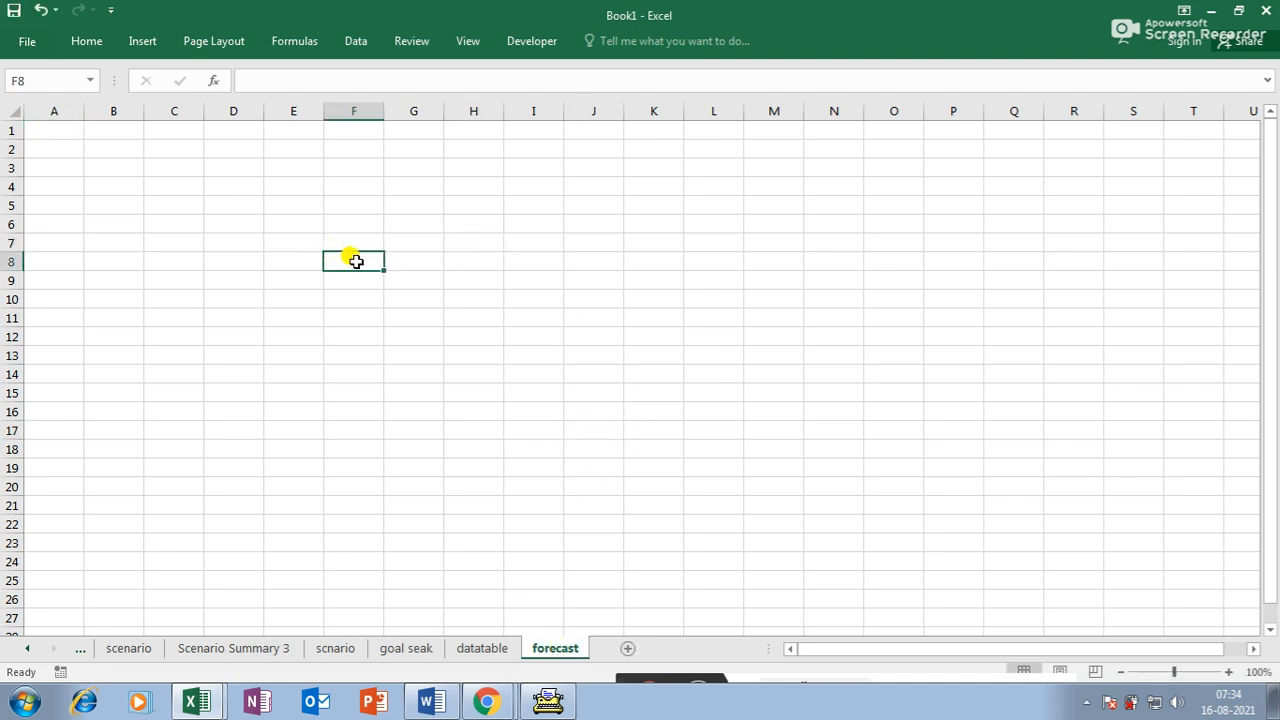
text(20)
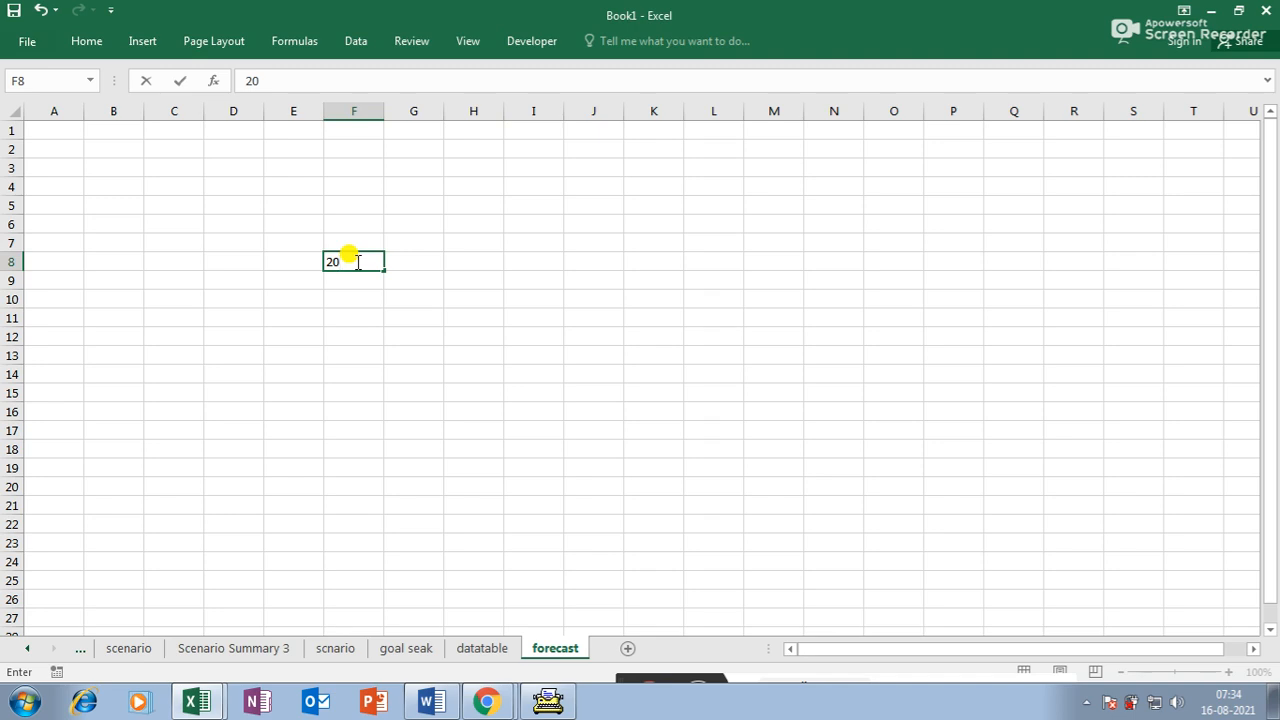
text(10)
key(Return)
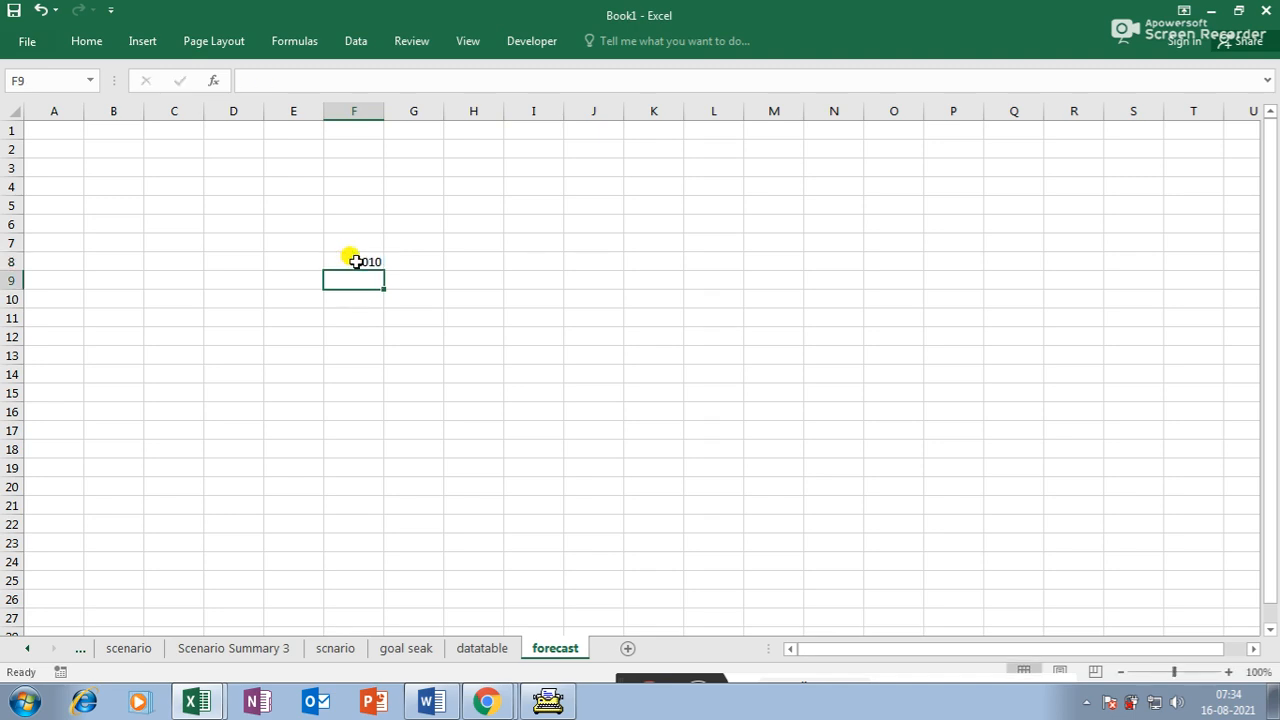
click(392, 260)
drag(386, 110, 415, 110)
- Add the headings year in cell F7 and amount in cell G7
click(395, 237)
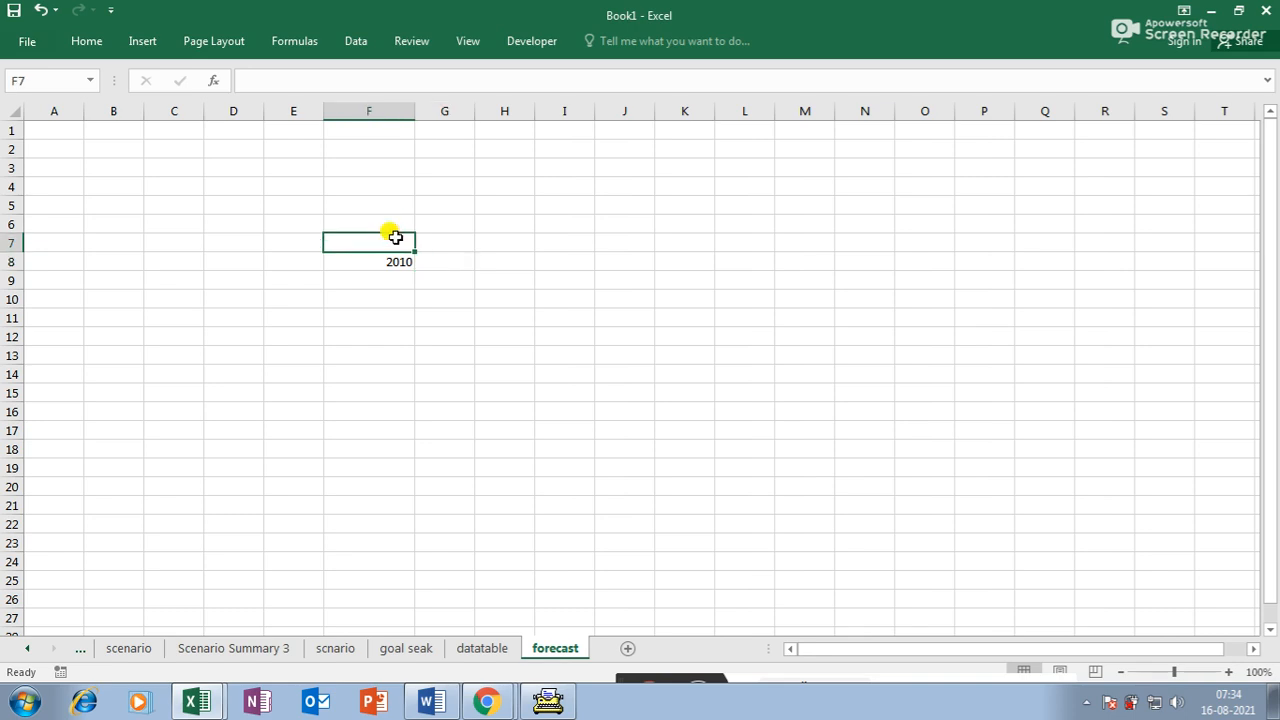
text(year)
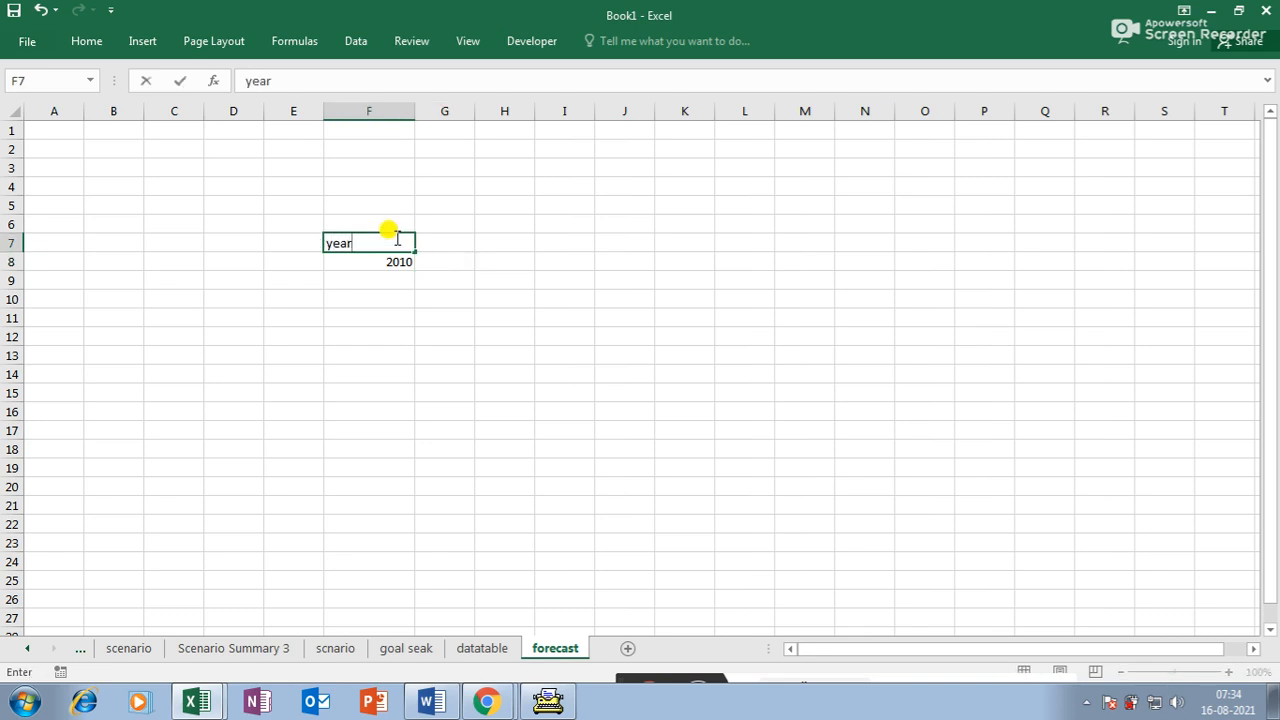
key(Tab)
text(am)
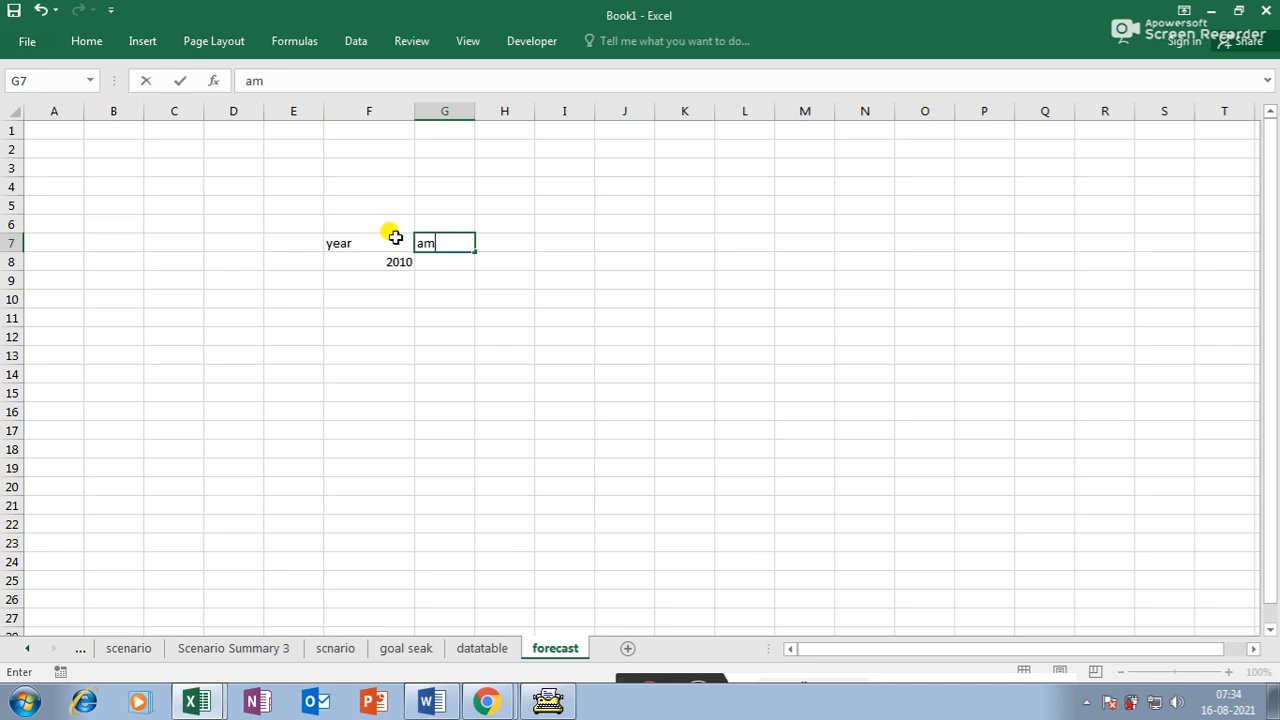
text(ount)
key(Down)
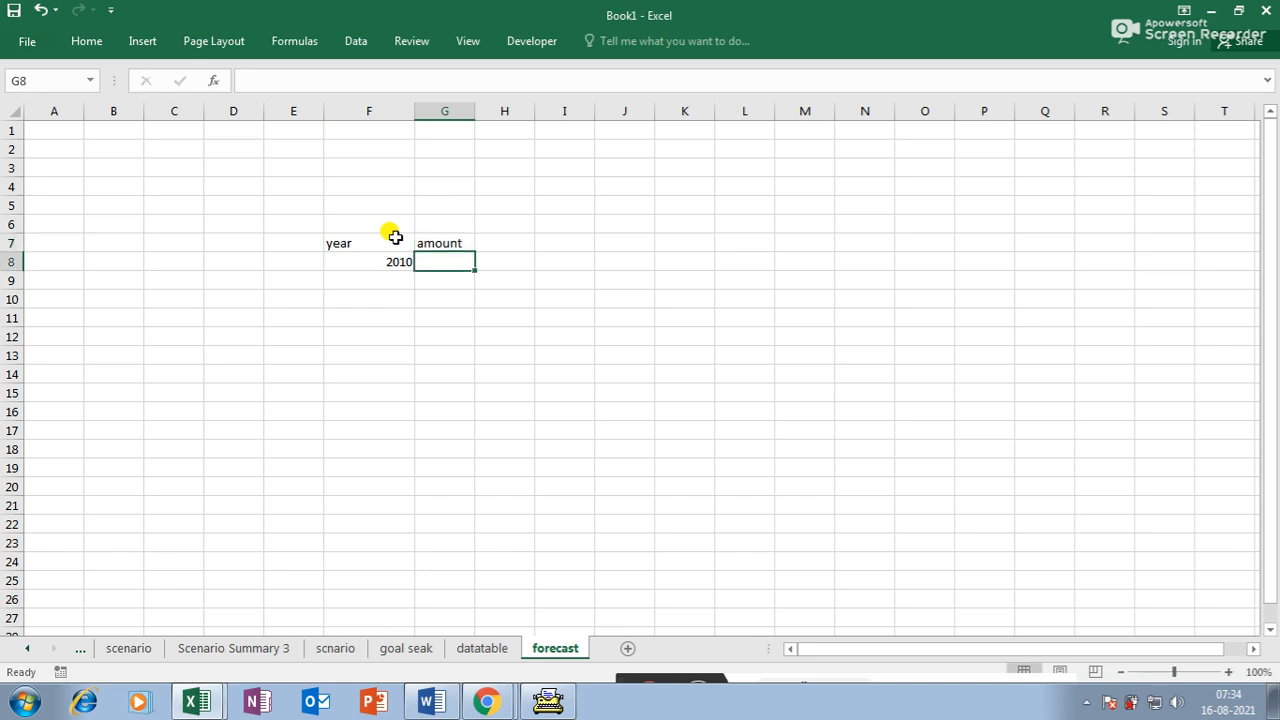
- Enter the amount 457845 for 2010 in G8, and add the year 2015 with amount 658545 in row 9
text(457845)
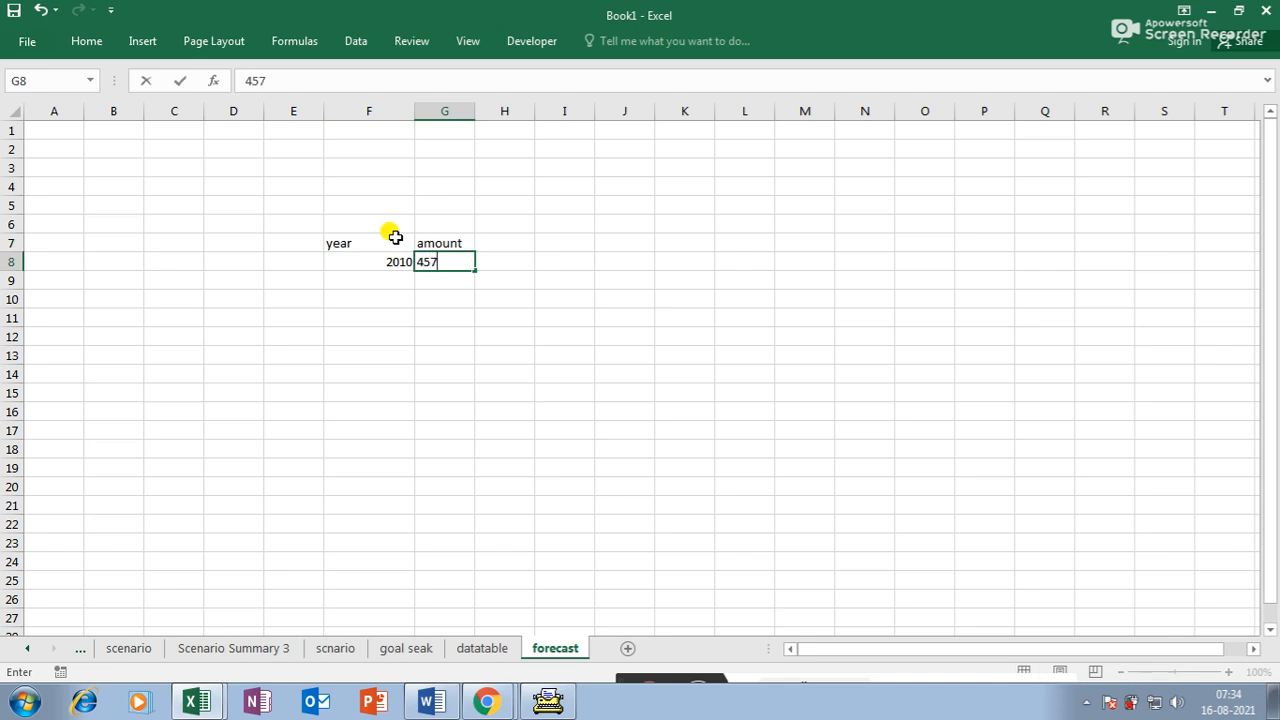
key(Return)
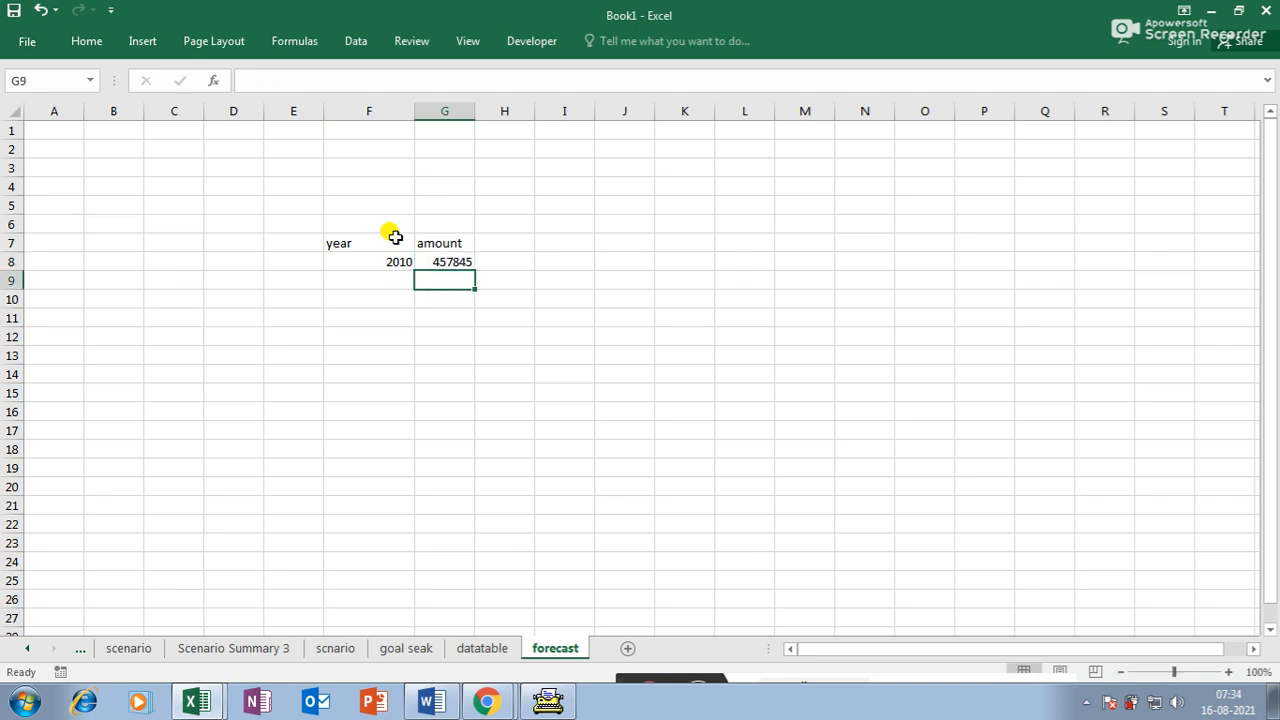
click(376, 284)
text(2015)
key(Tab)
text(658545)
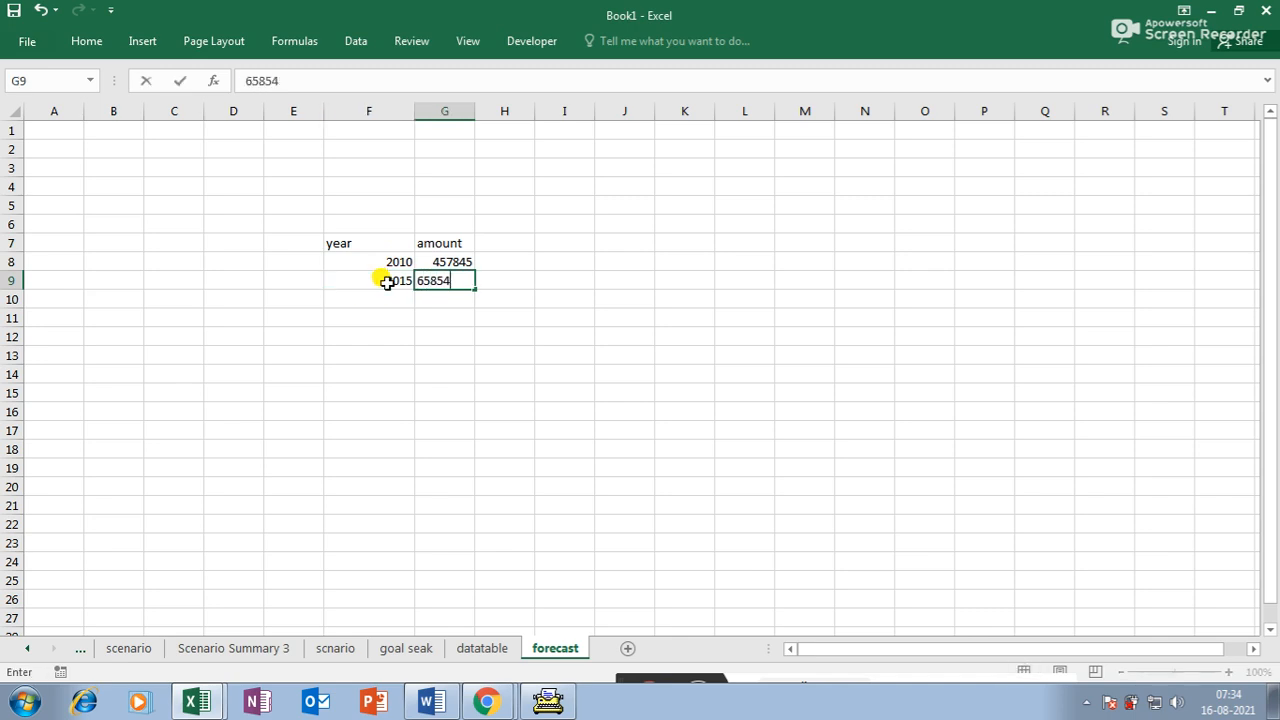
key(Return)
- Add the year 2020 with amount 854515 in row 10 and the year 2025 in cell F11
click(401, 337)
scroll(403, 337, up, 5)
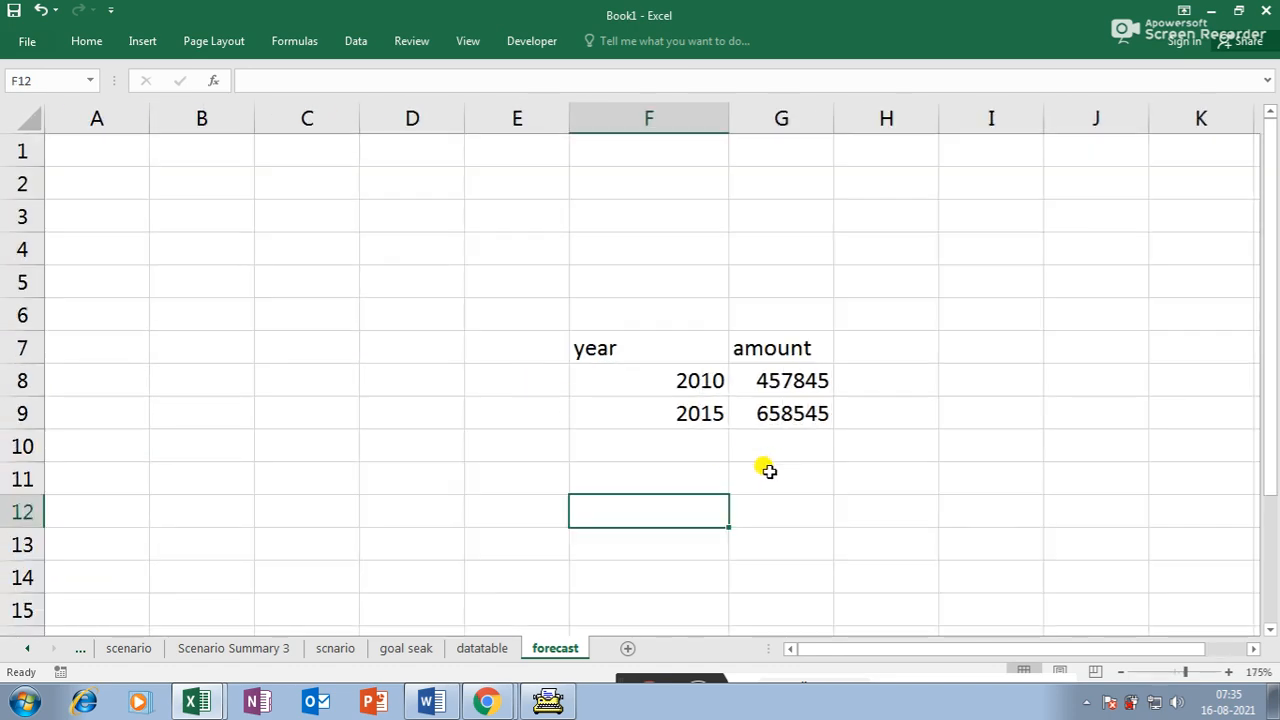
click(709, 441)
text(2020)
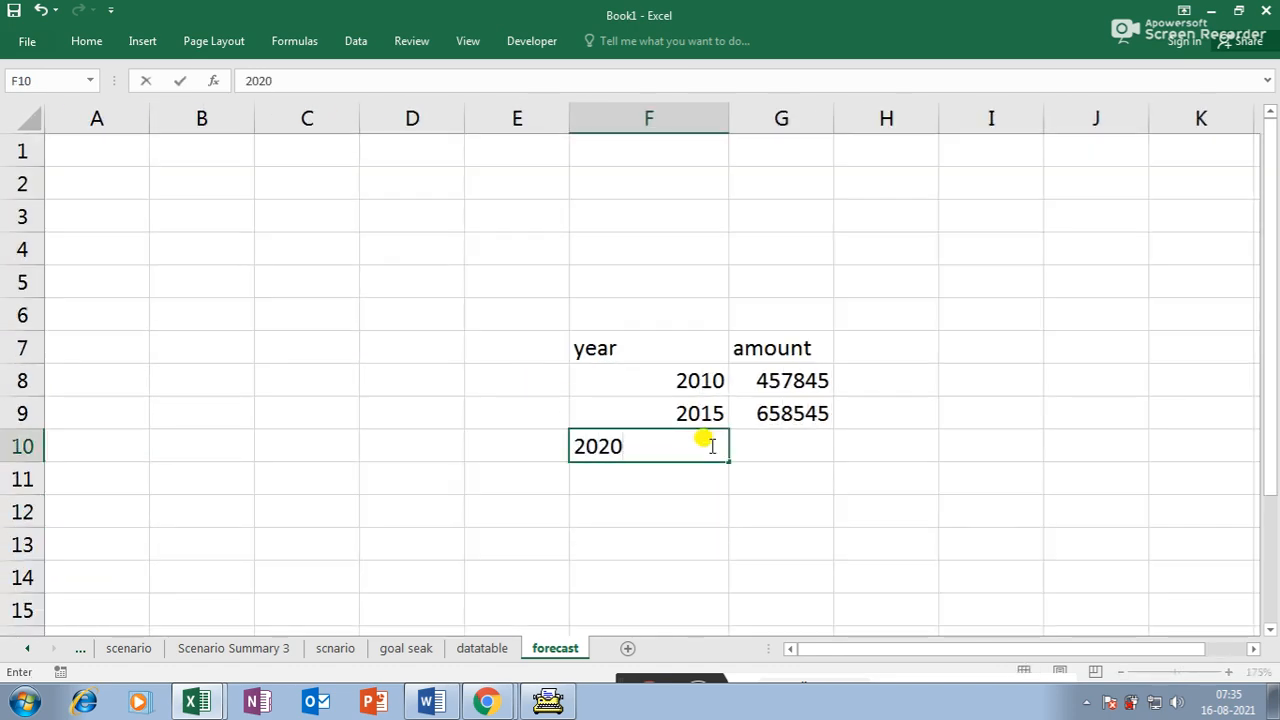
key(Tab)
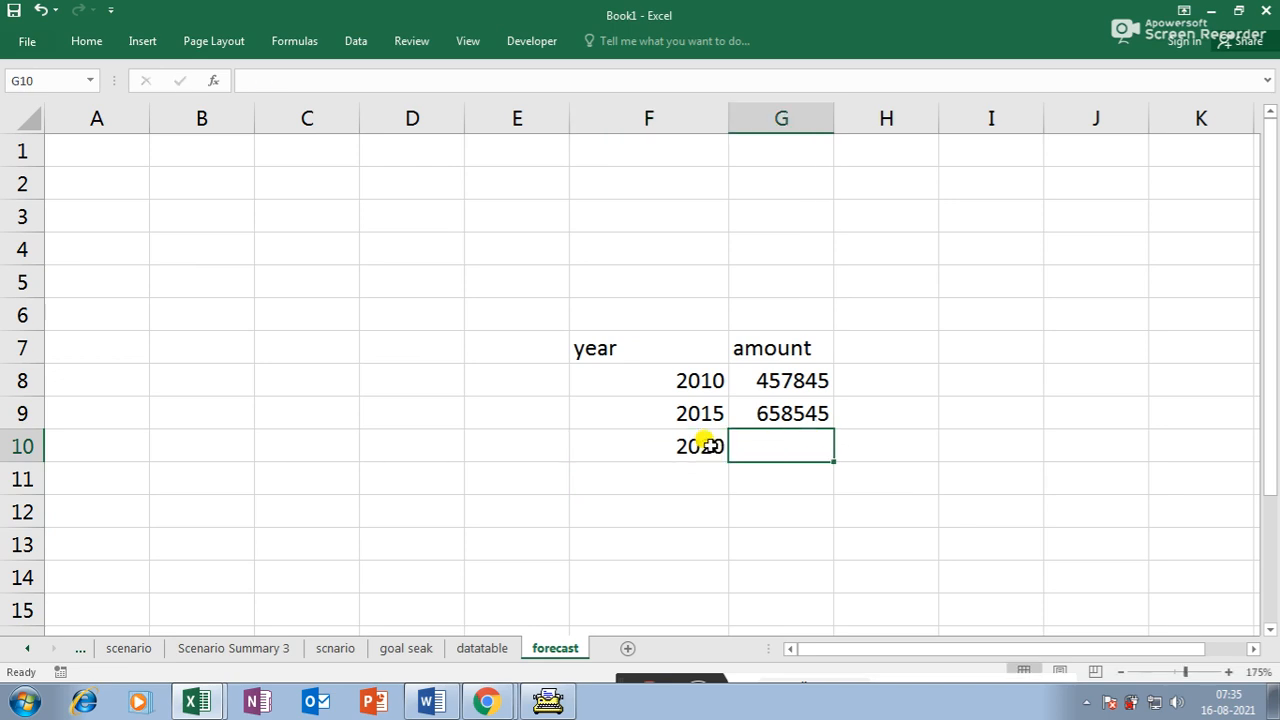
text(854515)
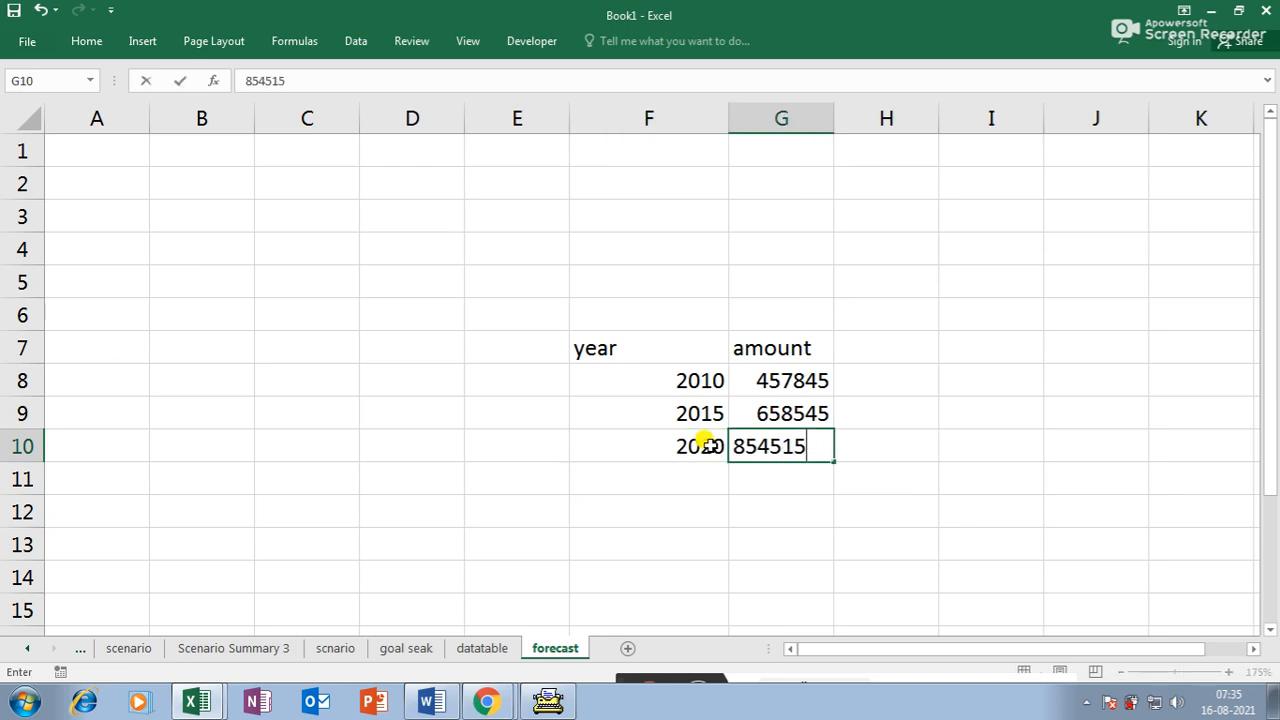
key(Return)
click(686, 465)
text(2025)
key(Tab)
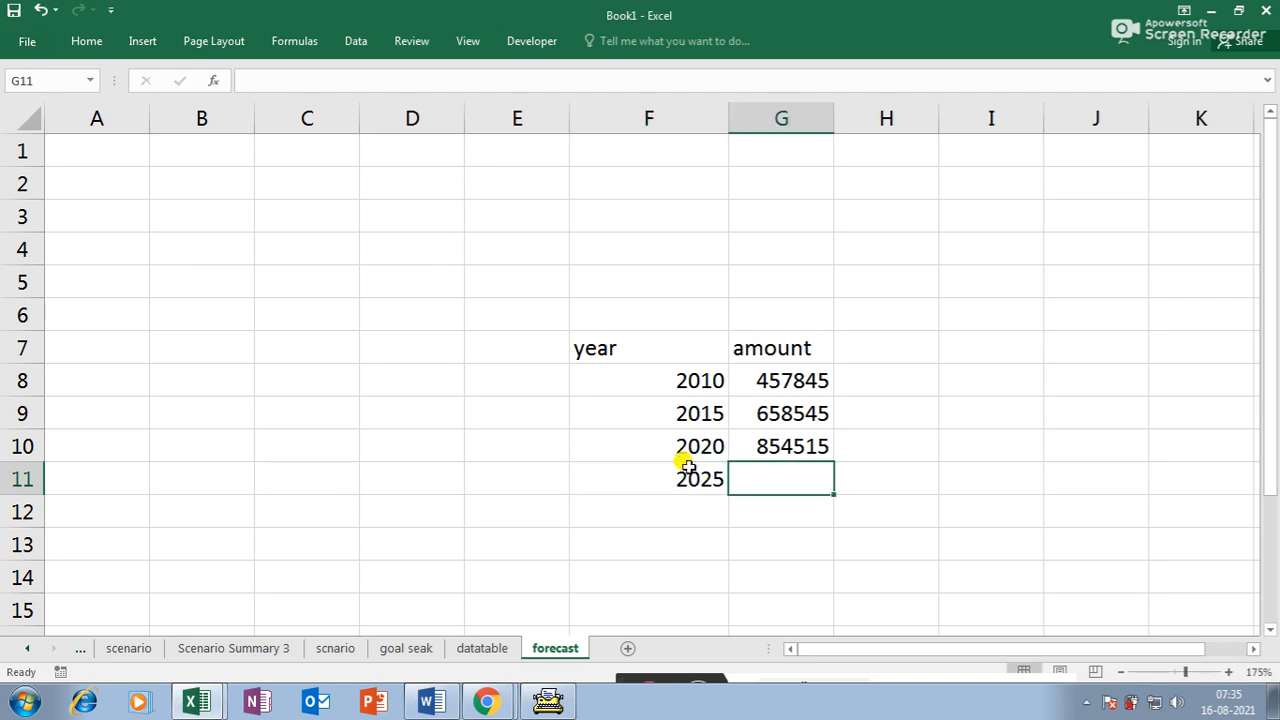
text(?)
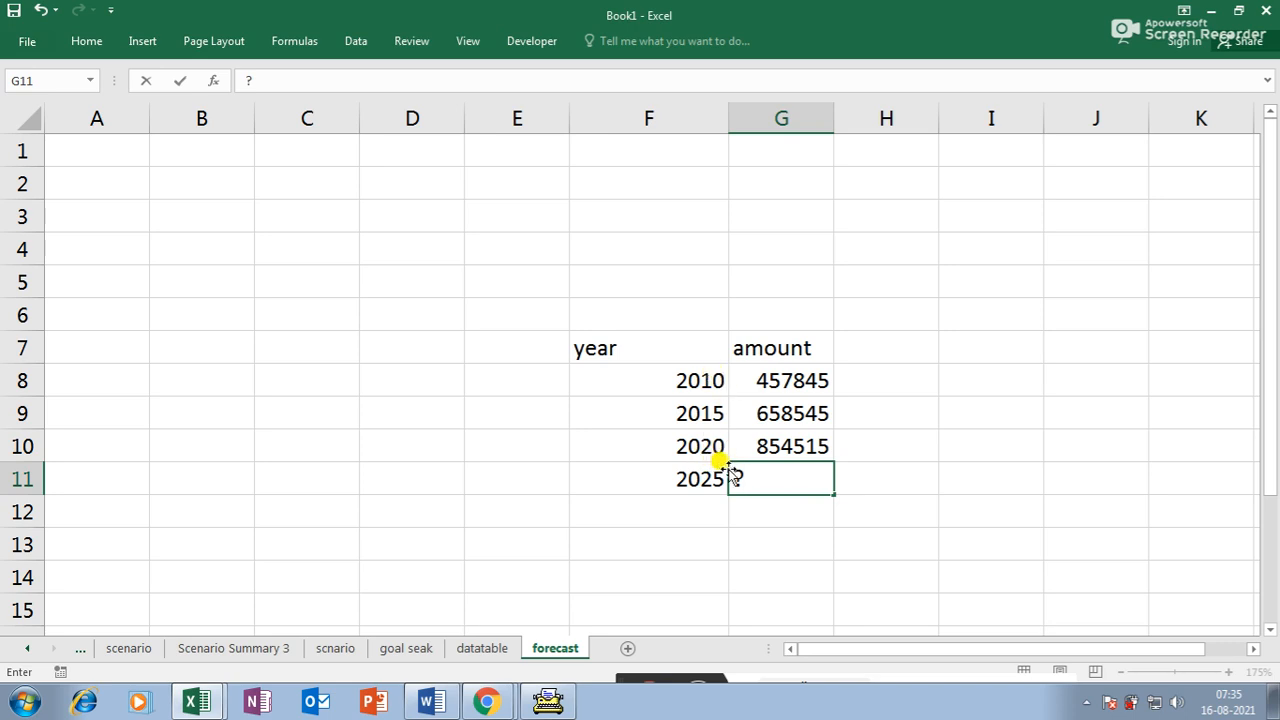
key(BackSpace)
click(891, 470)
click(765, 498)
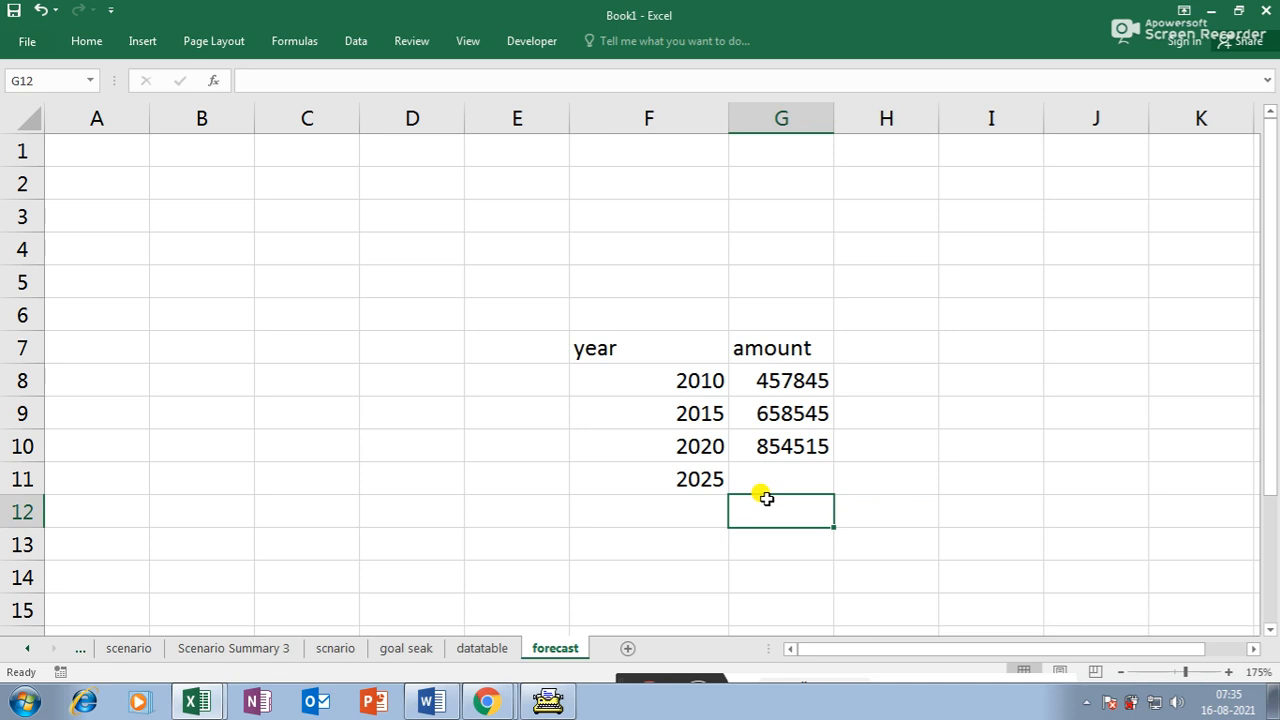
- Center the year values in F8:F11 horizontally
drag(697, 380, 695, 478)
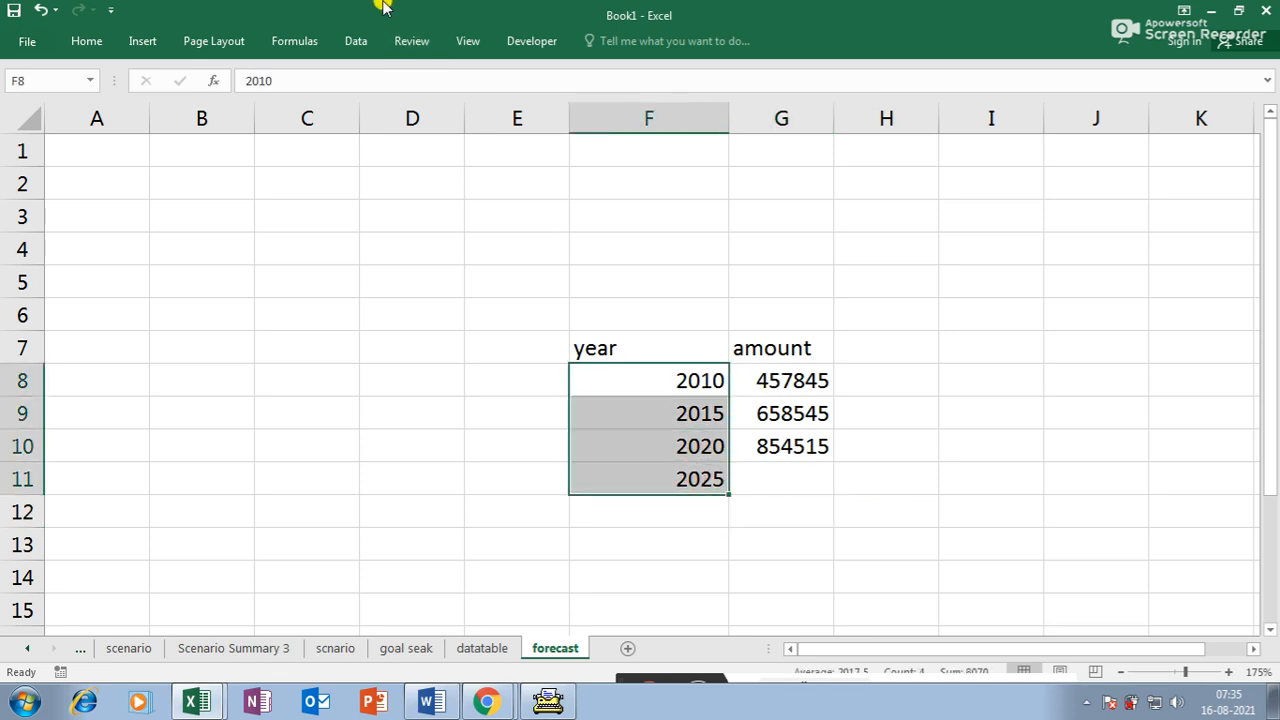
click(87, 41)
click(376, 100)
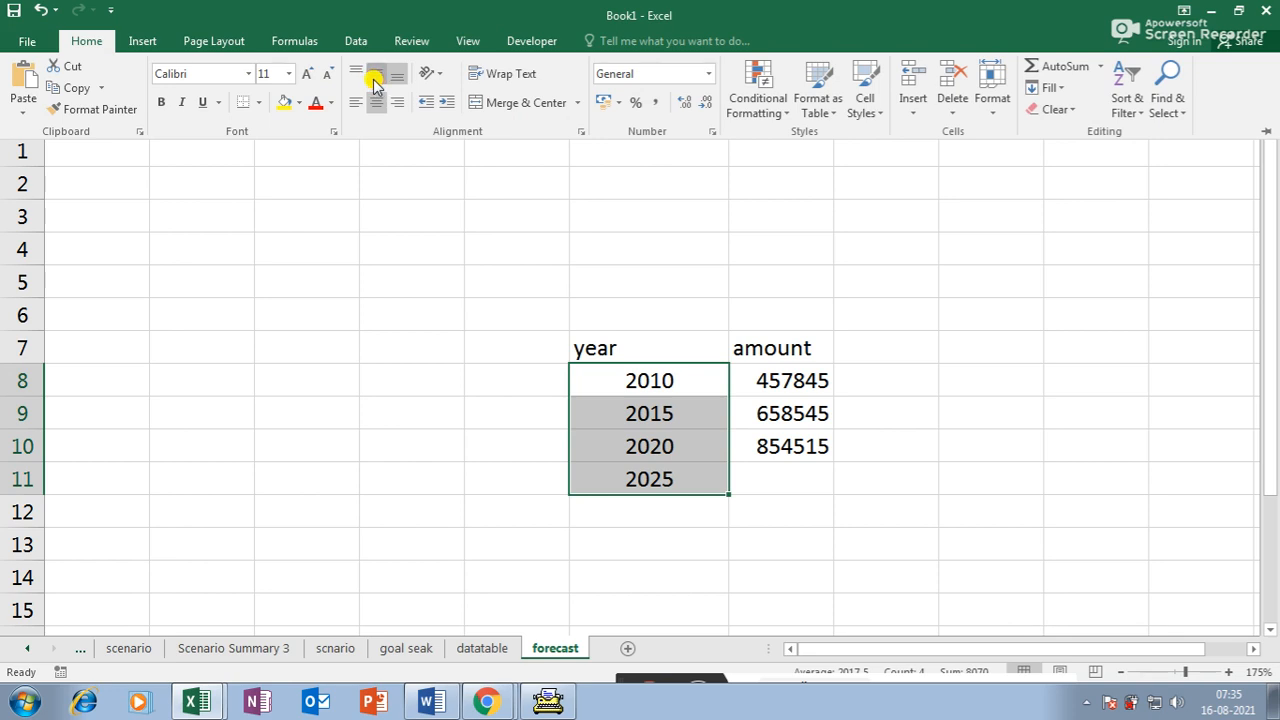
click(763, 382)
click(780, 408)
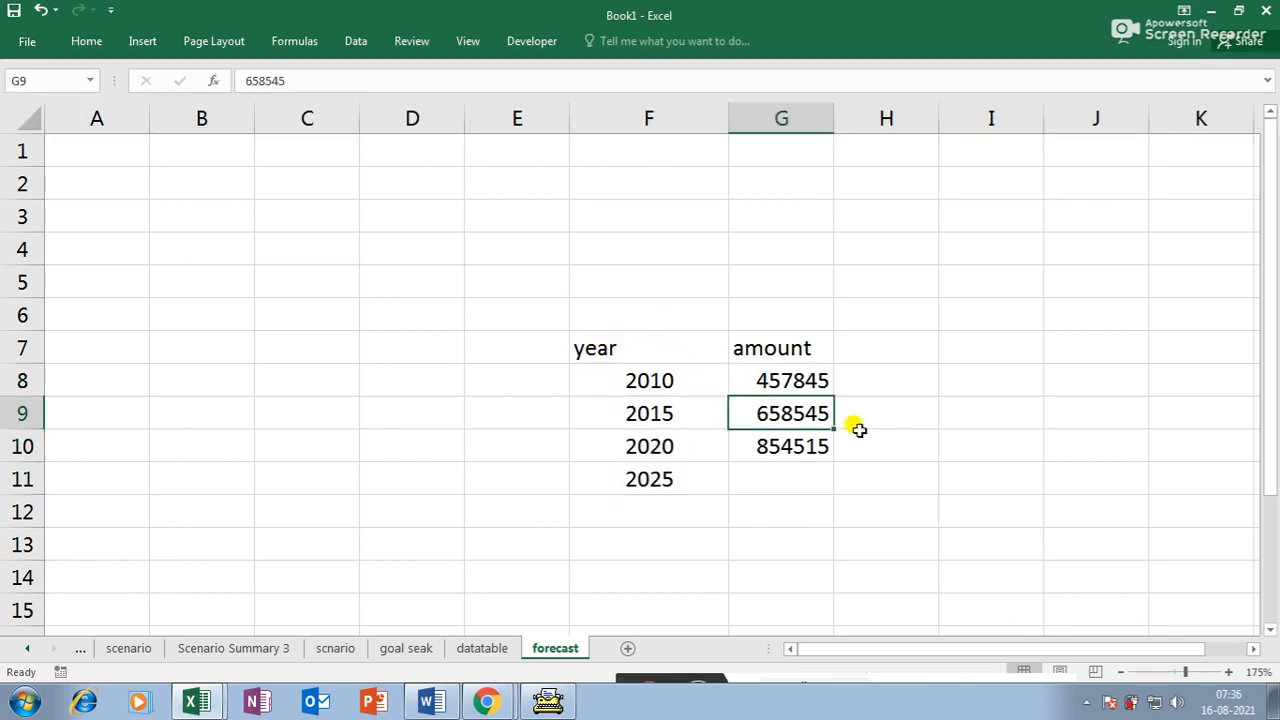
- Enter a FORECAST formula in I13 with H13 as x, G8:G10 as the known ys and F8:F10 as the known xs
click(929, 544)
click(972, 535)
text(=fo)
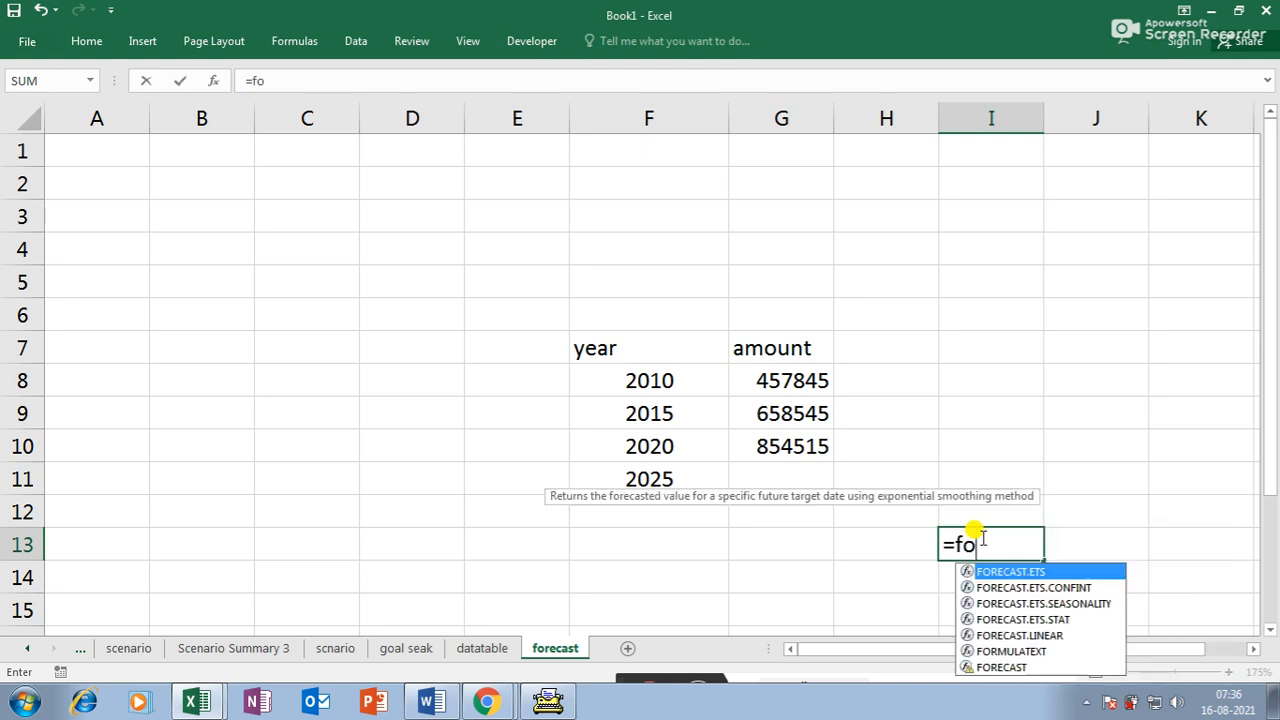
text(recast)
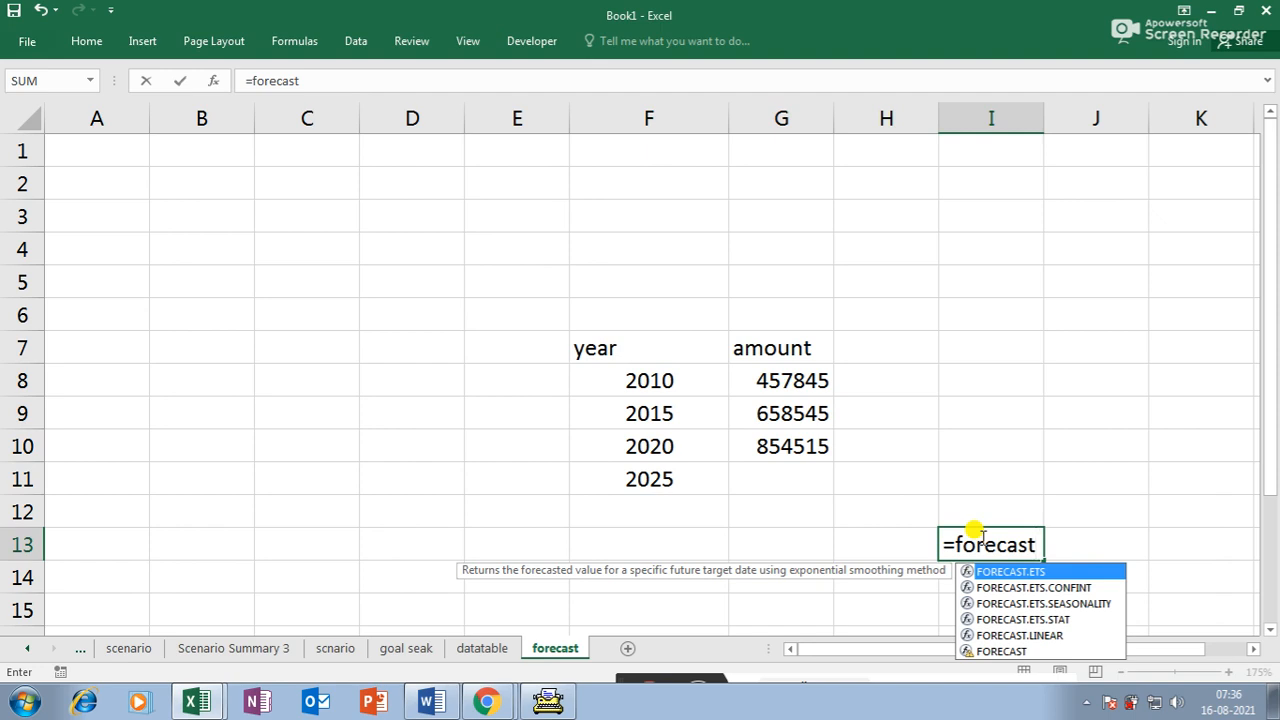
text(()
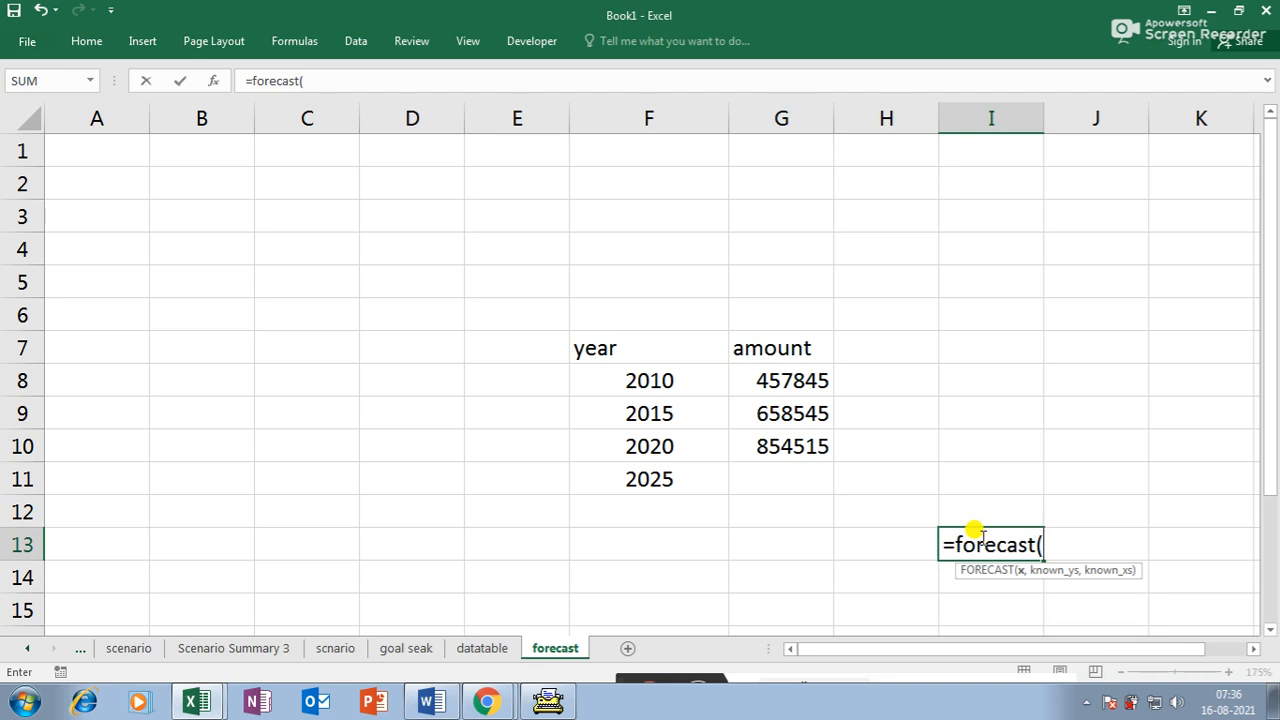
click(874, 542)
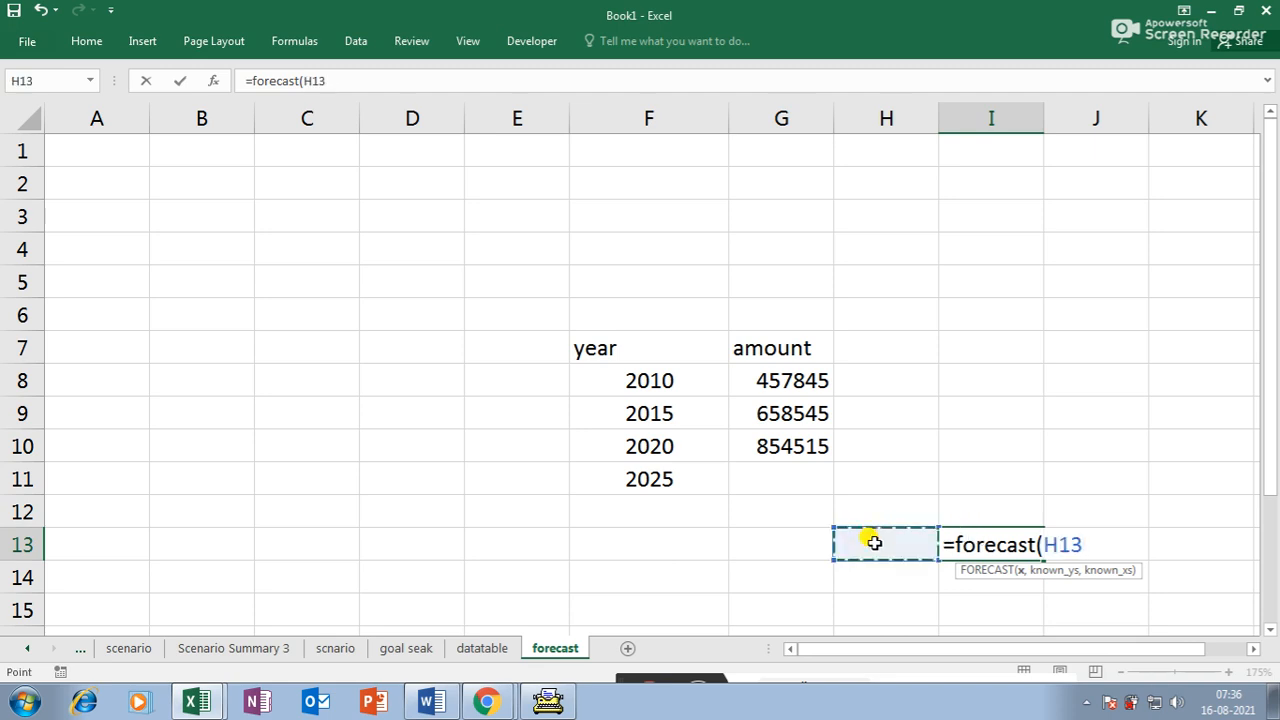
text(,)
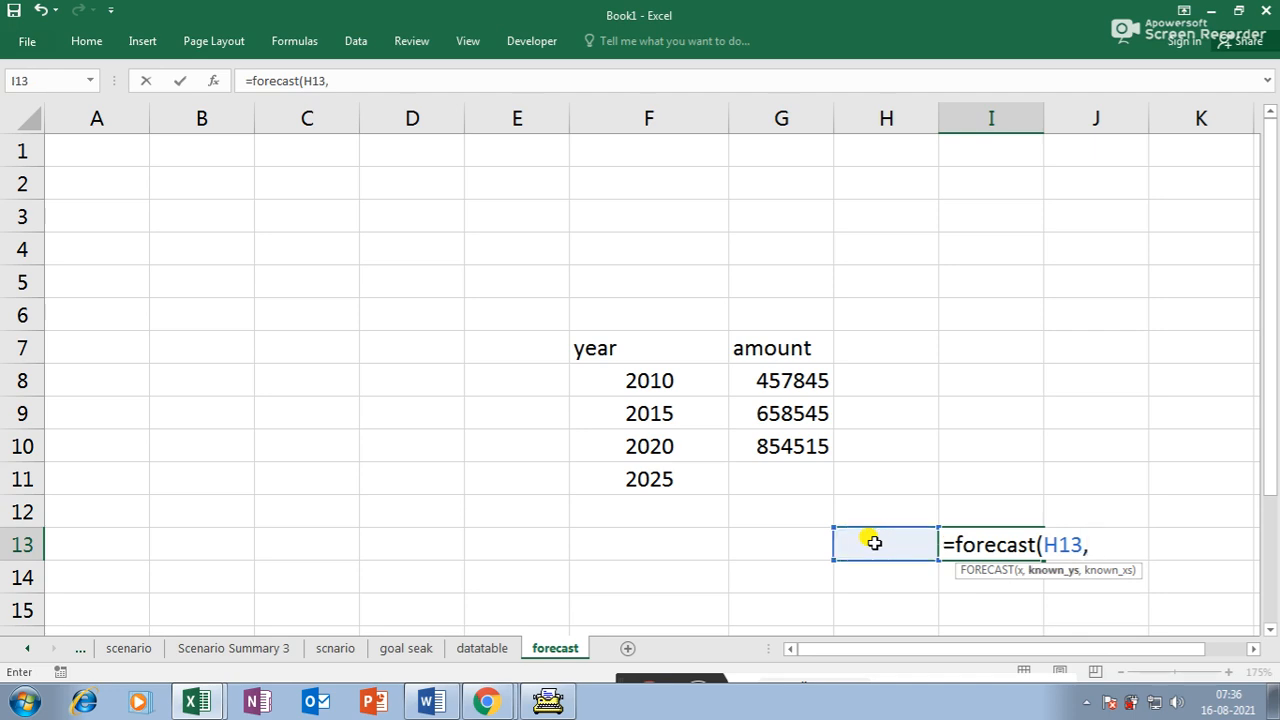
drag(808, 371, 805, 443)
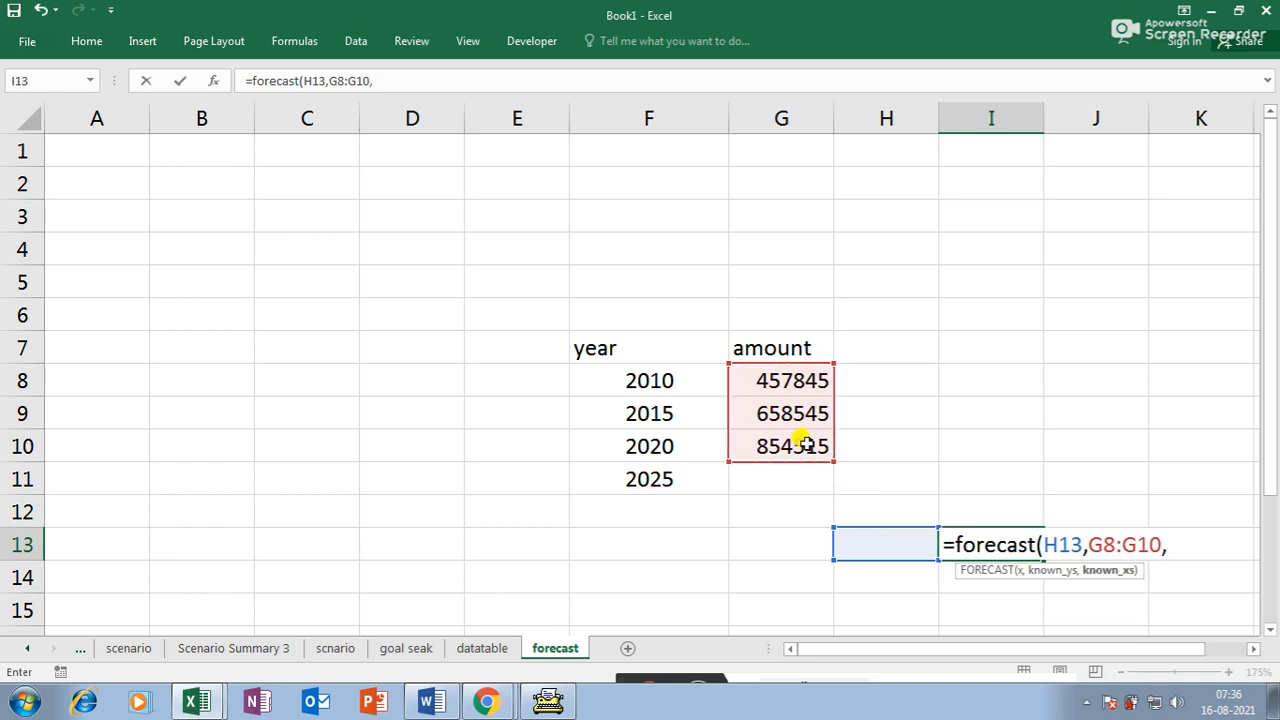
drag(666, 375, 667, 440)
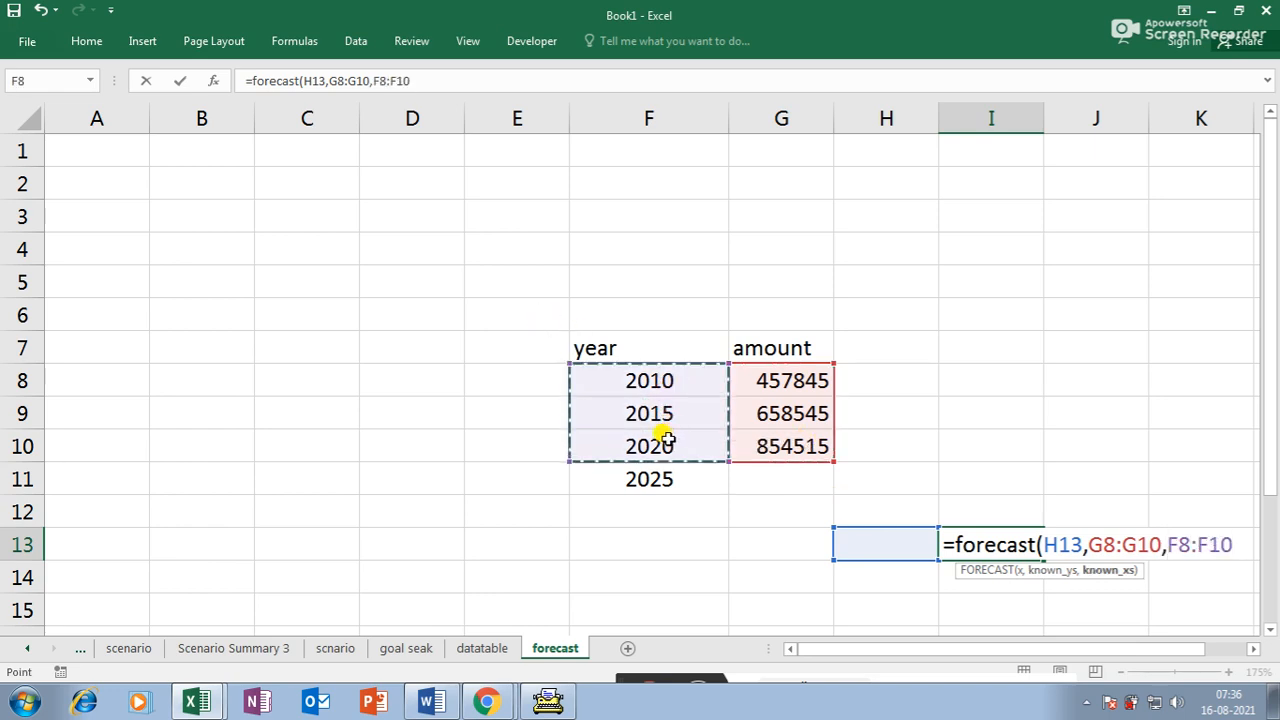
key(Return)
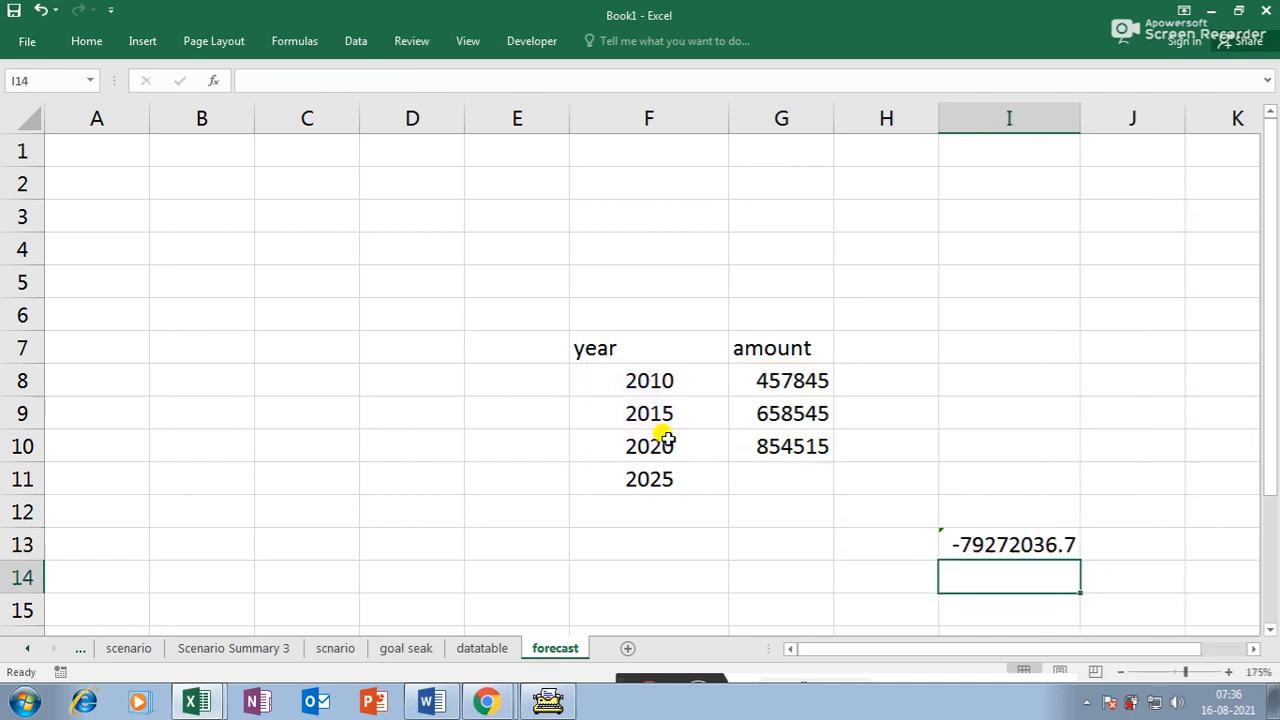
click(895, 533)
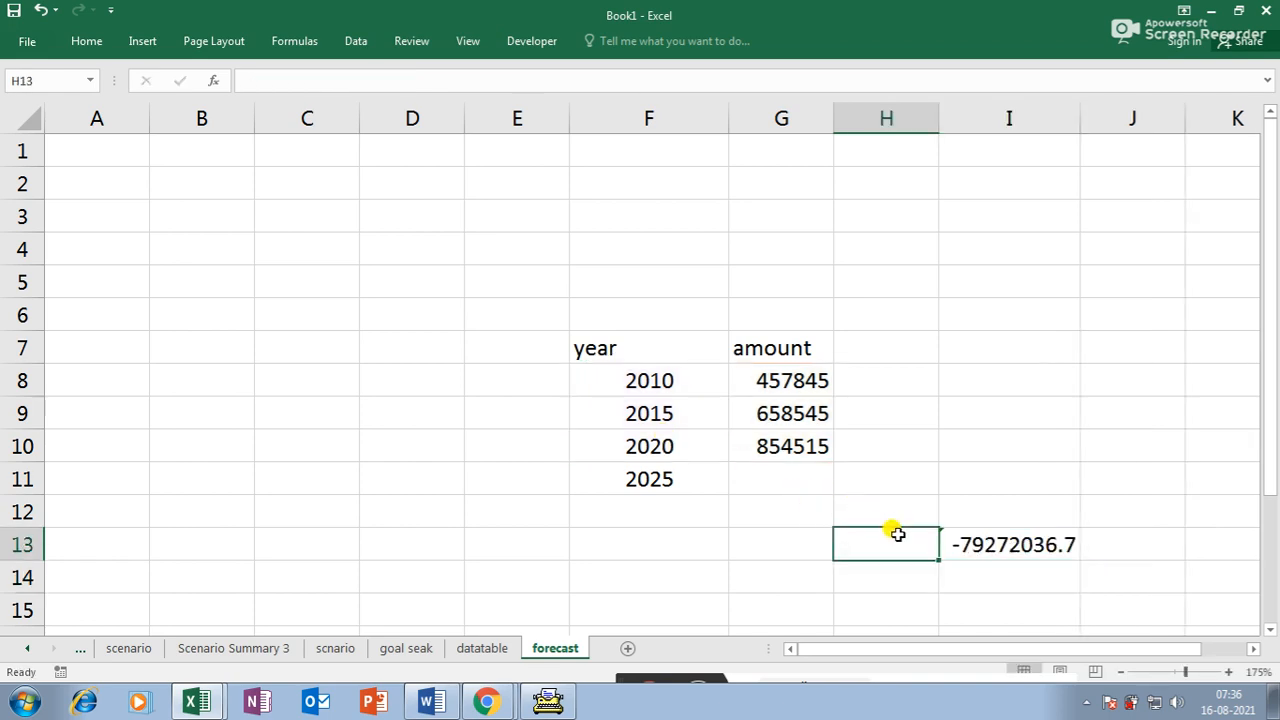
- Enter 2025 as the forecast year in H13 and widen column H slightly
text(202)
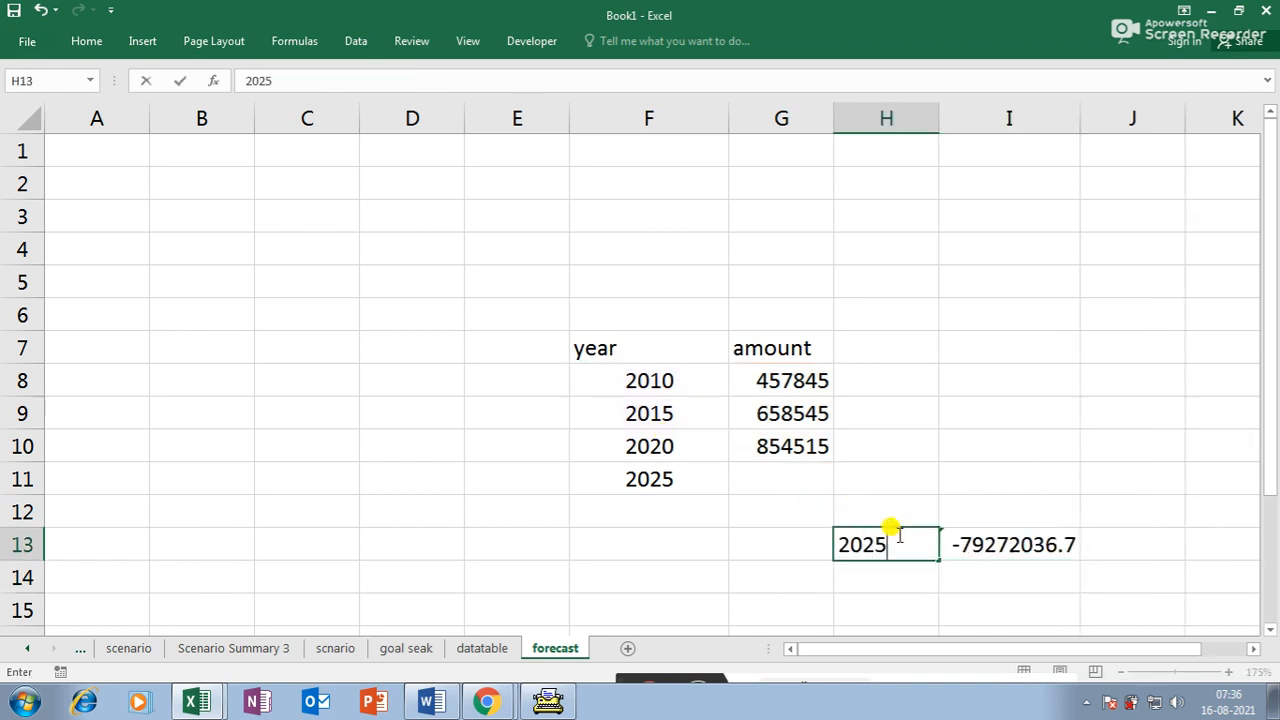
text(5)
key(Return)
drag(936, 121, 966, 120)
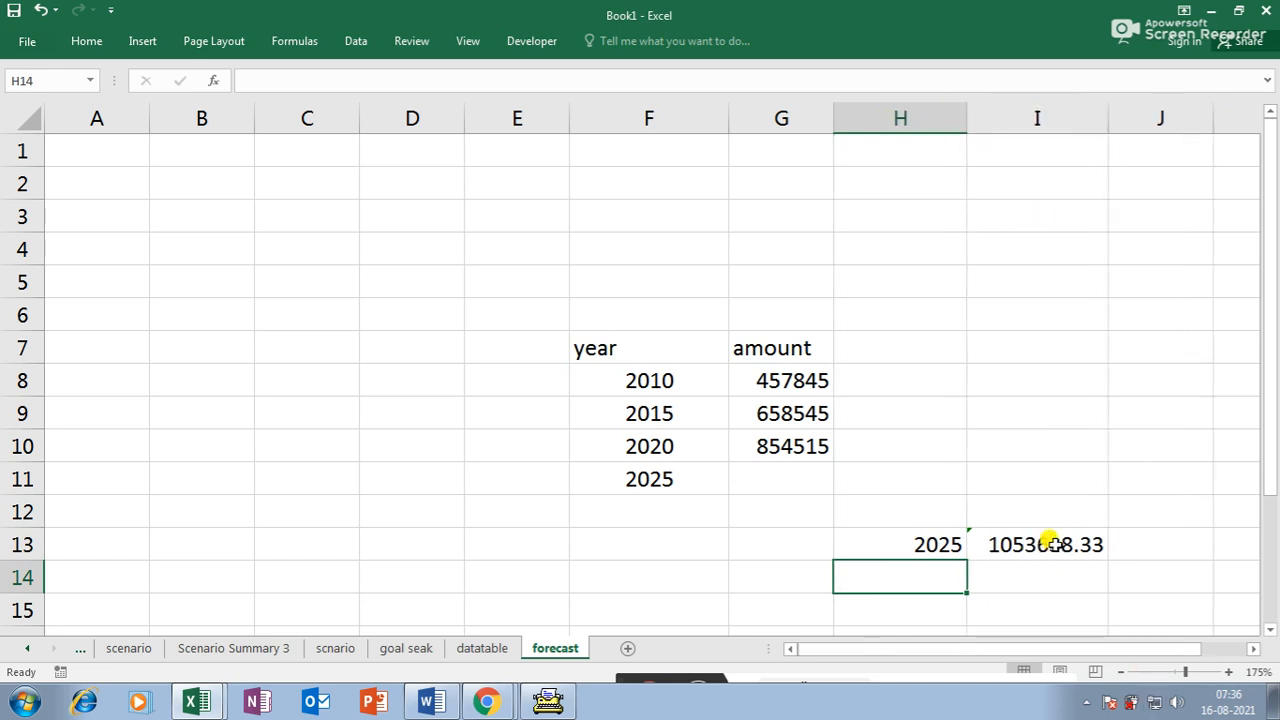
- Enter 1053638 in G11 as the amount for 2025
scroll(1052, 540, down, 1)
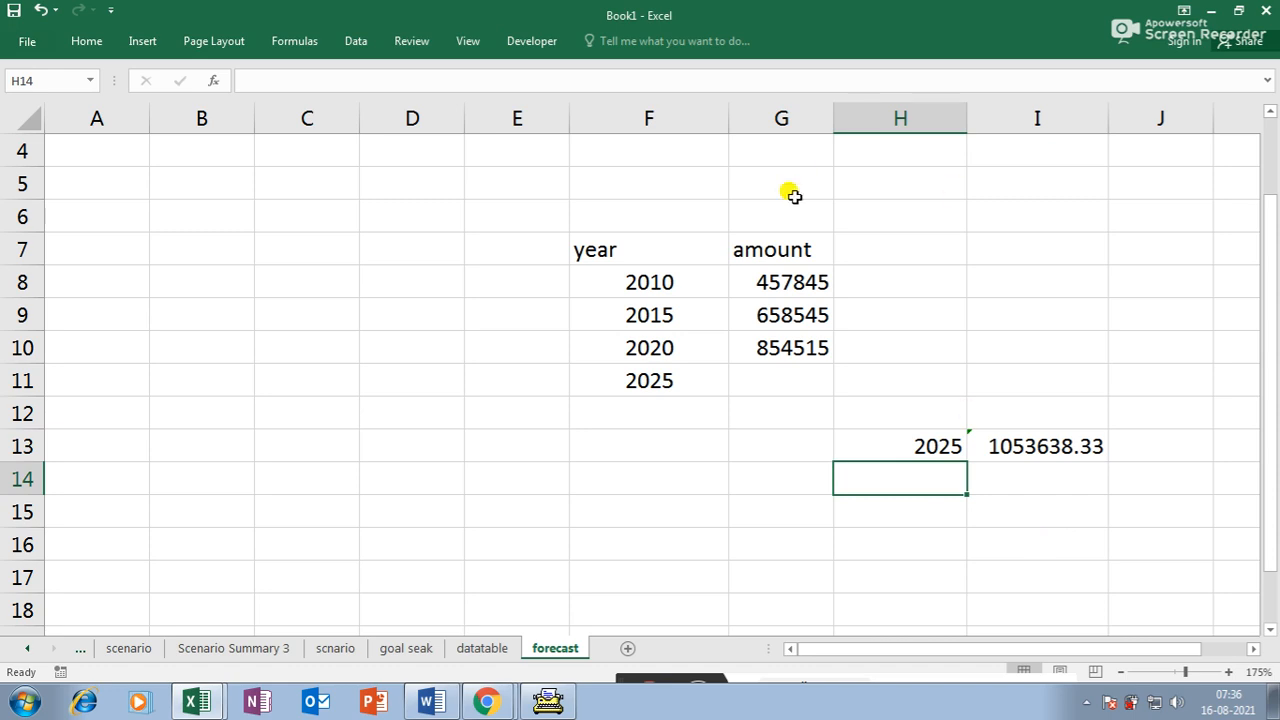
click(793, 377)
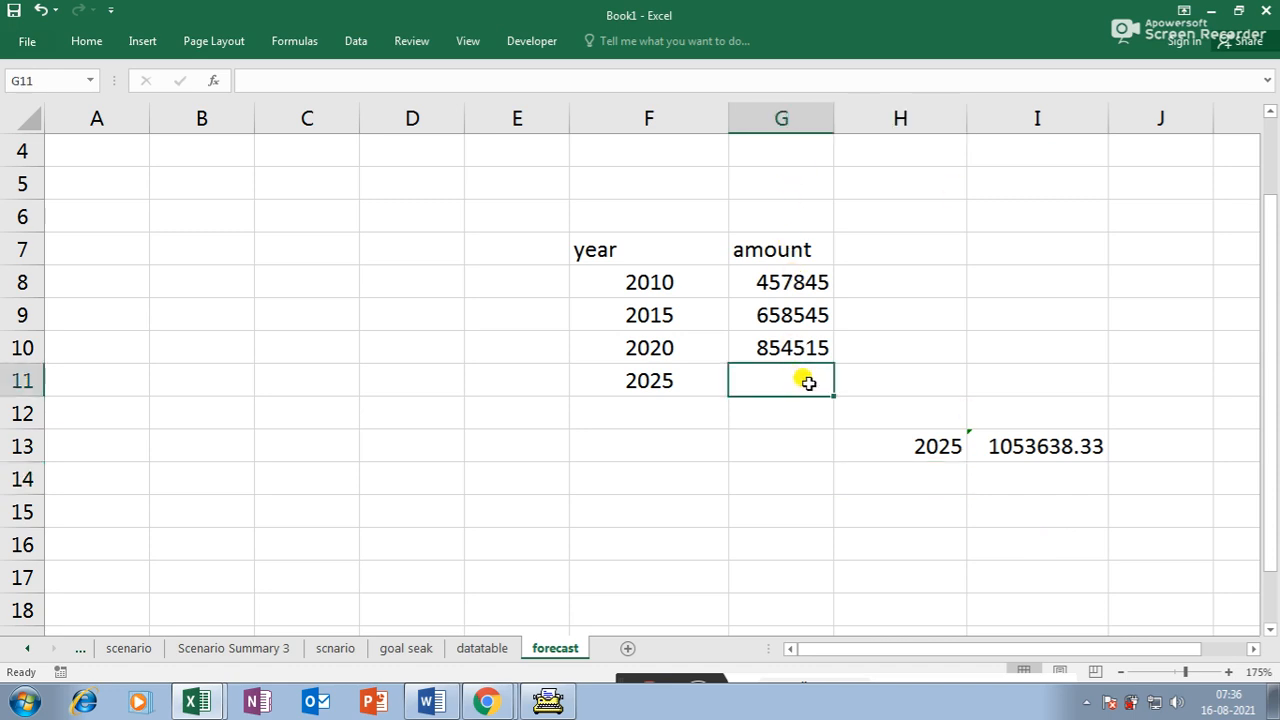
drag(793, 283, 805, 352)
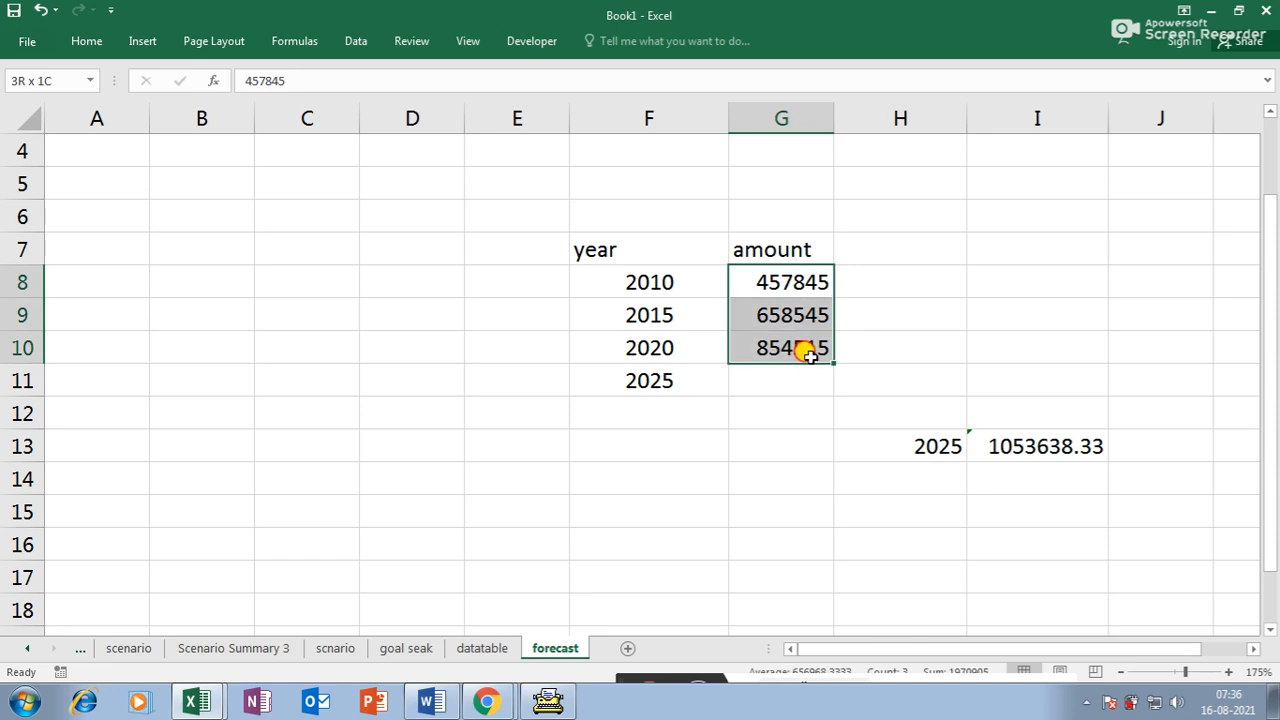
click(804, 380)
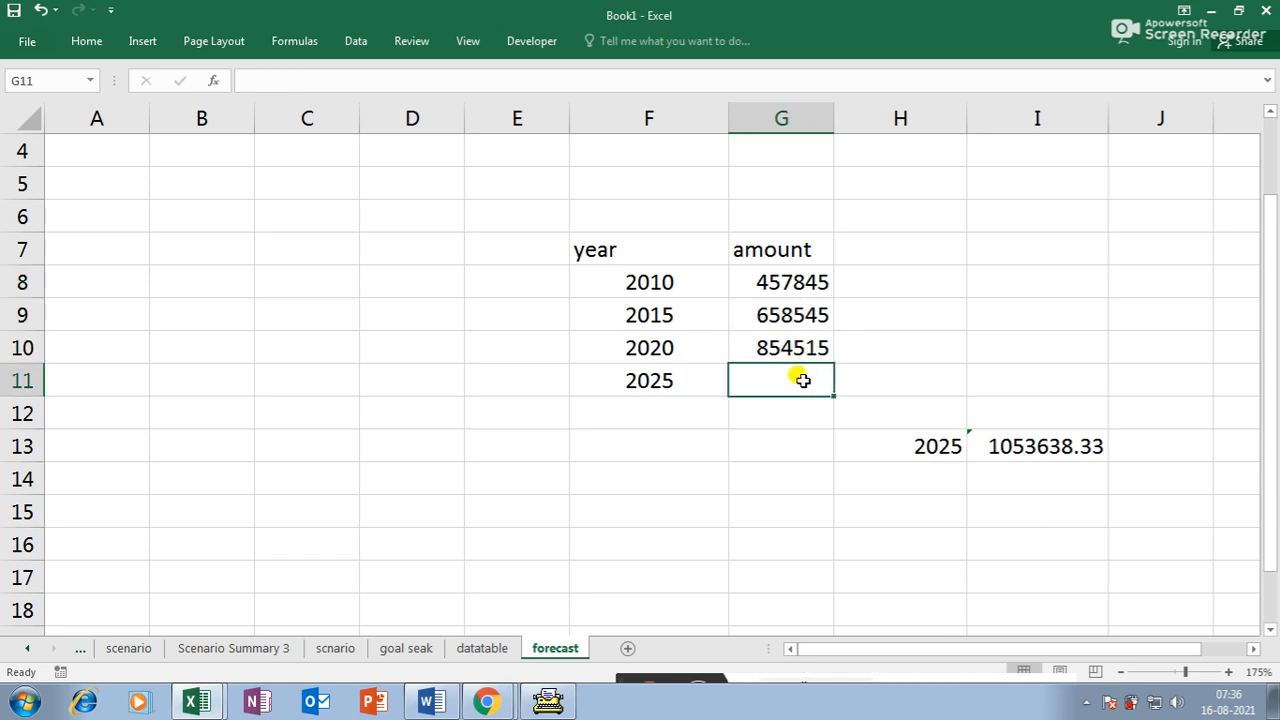
text(1053638)
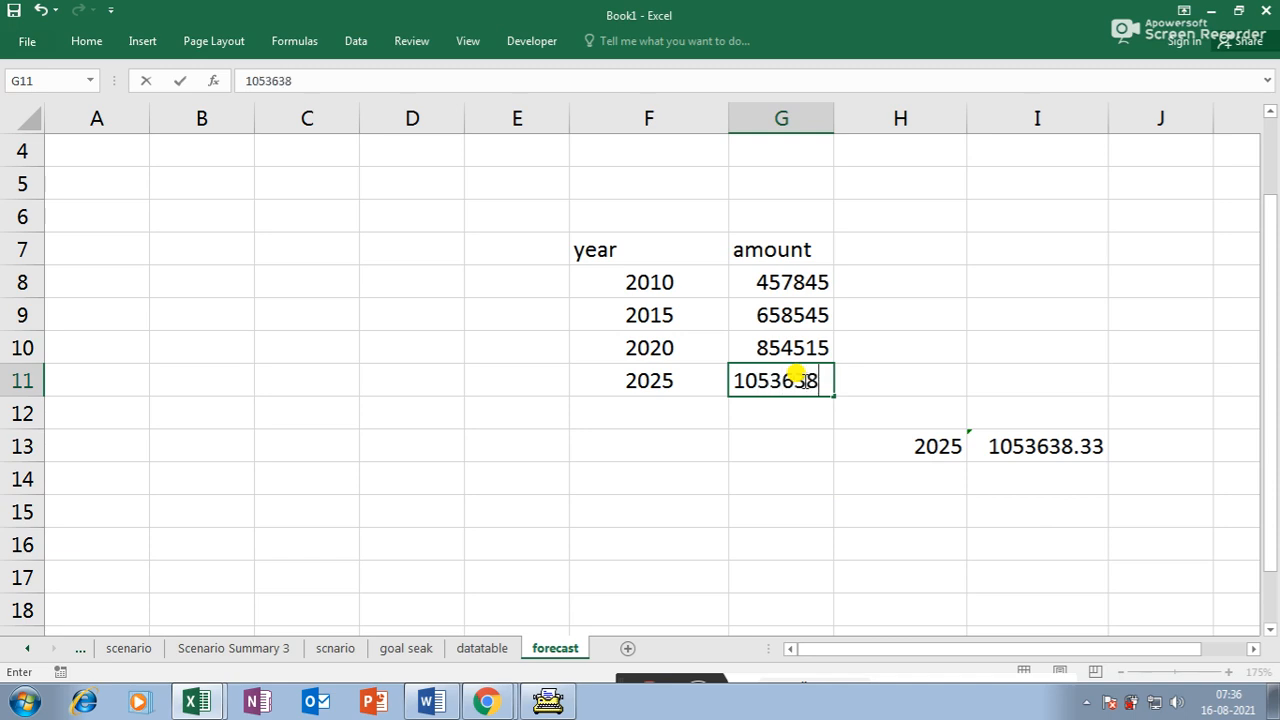
key(Return)
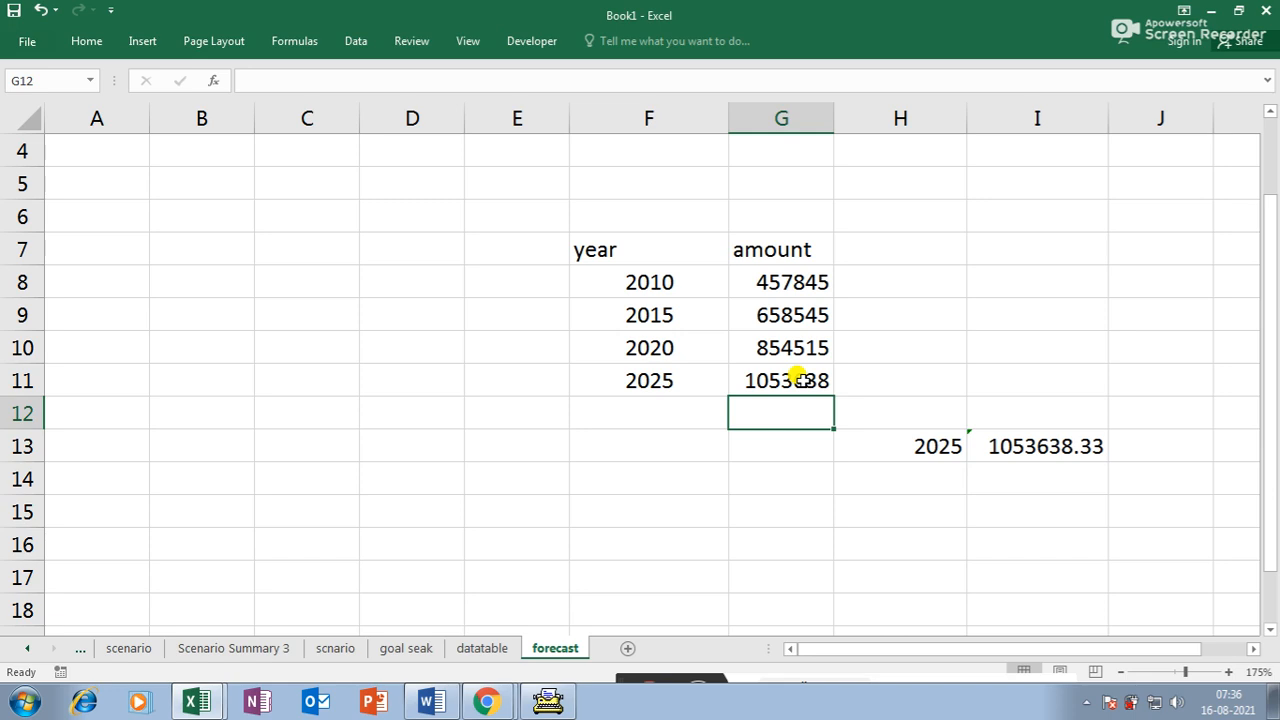
- Change the forecast year in H13 to 2050
click(920, 449)
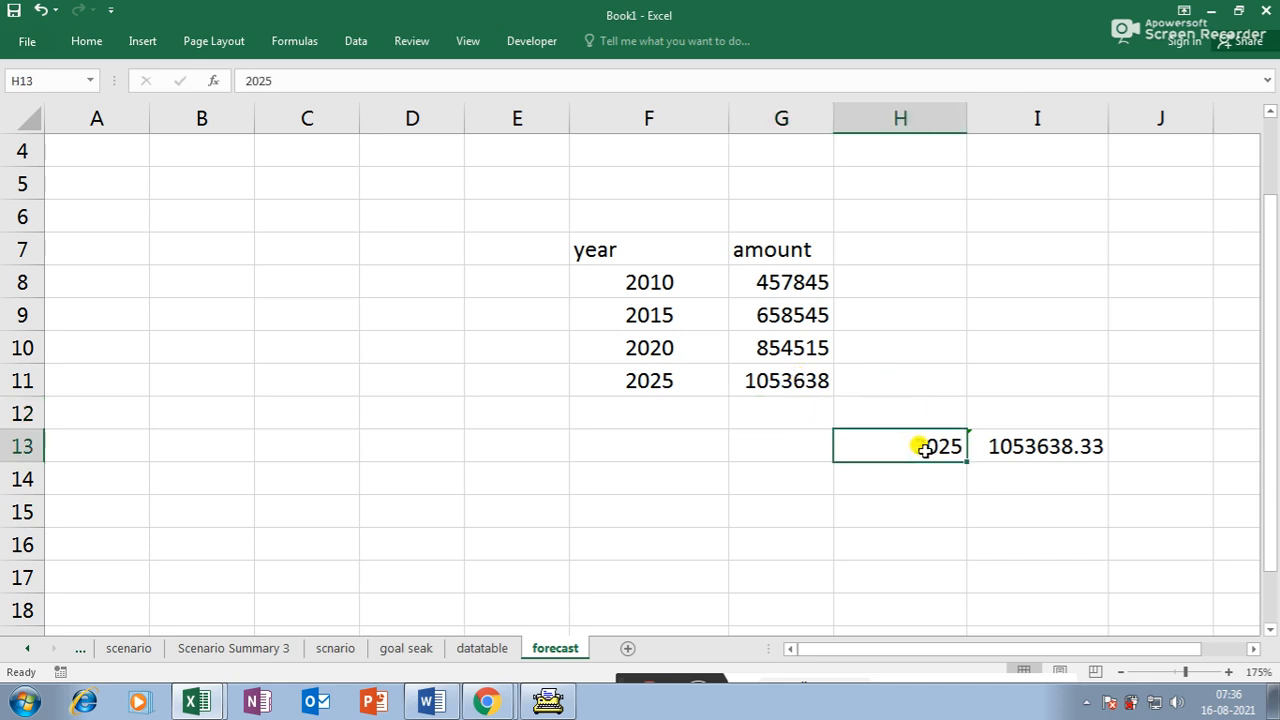
text(2)
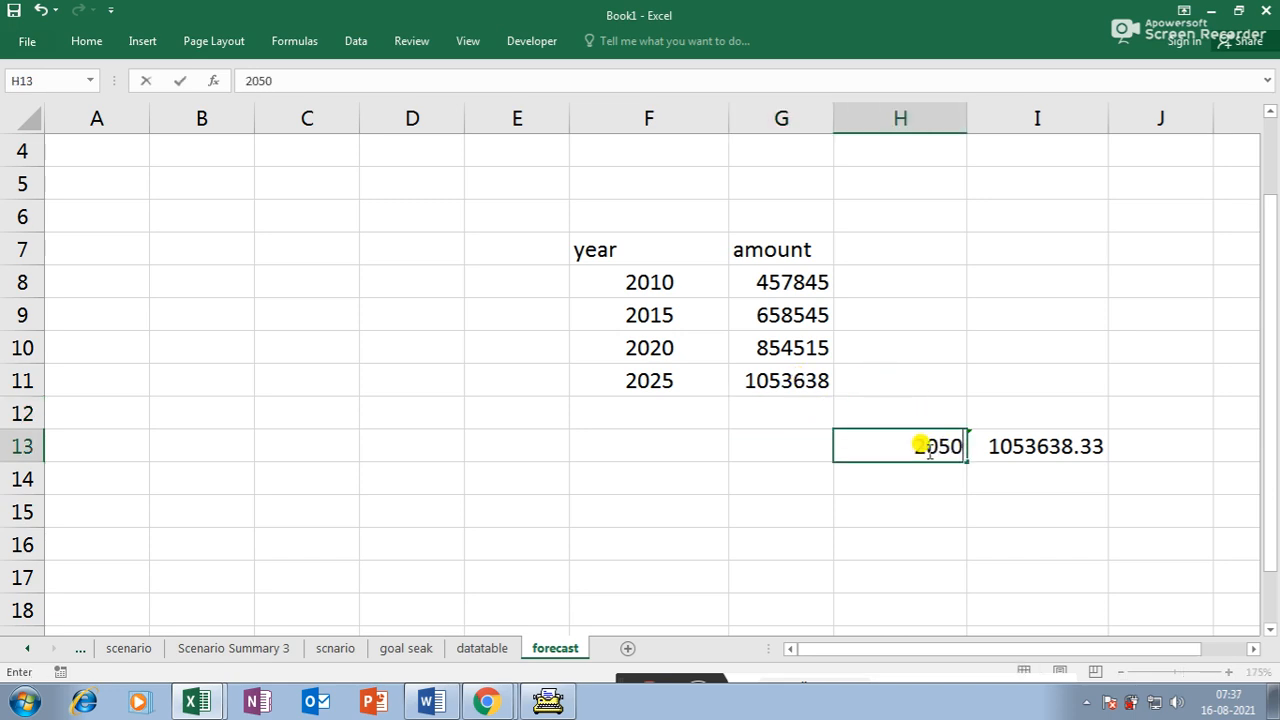
key(Return)
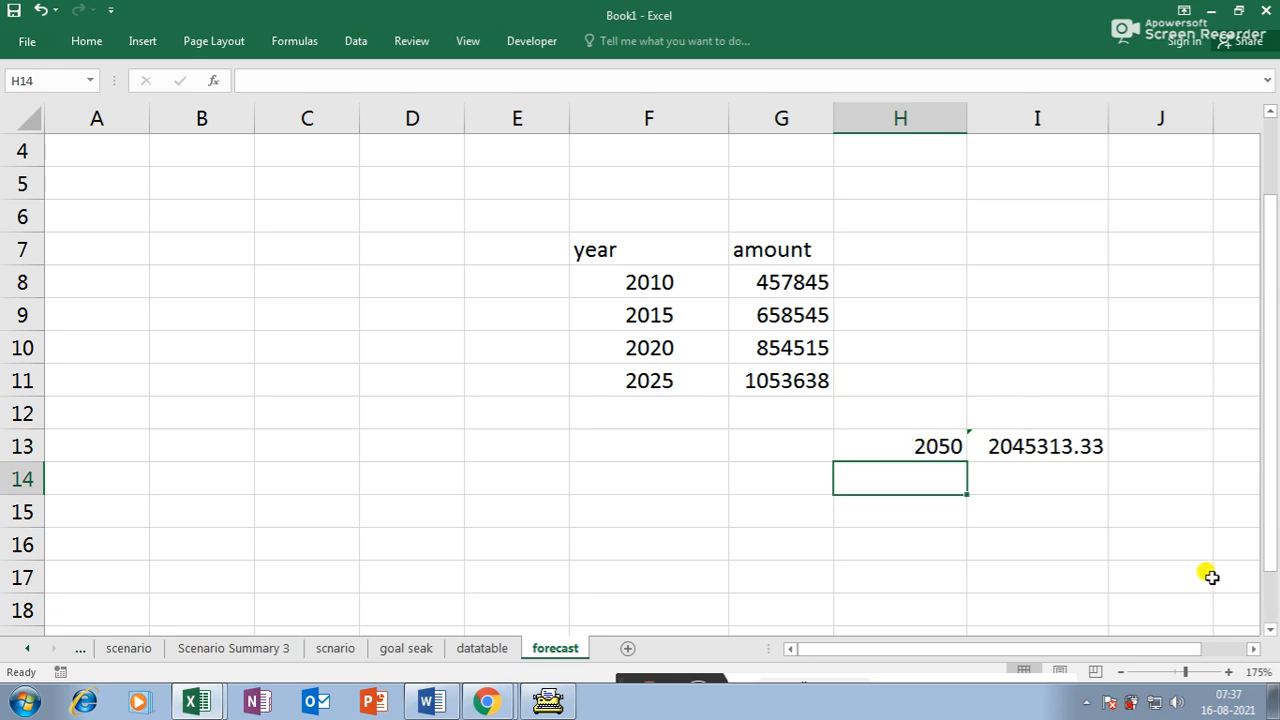
- Set the forecast year in H13 to 2022 and review the ranges used by the FORECAST formula in I13
click(913, 447)
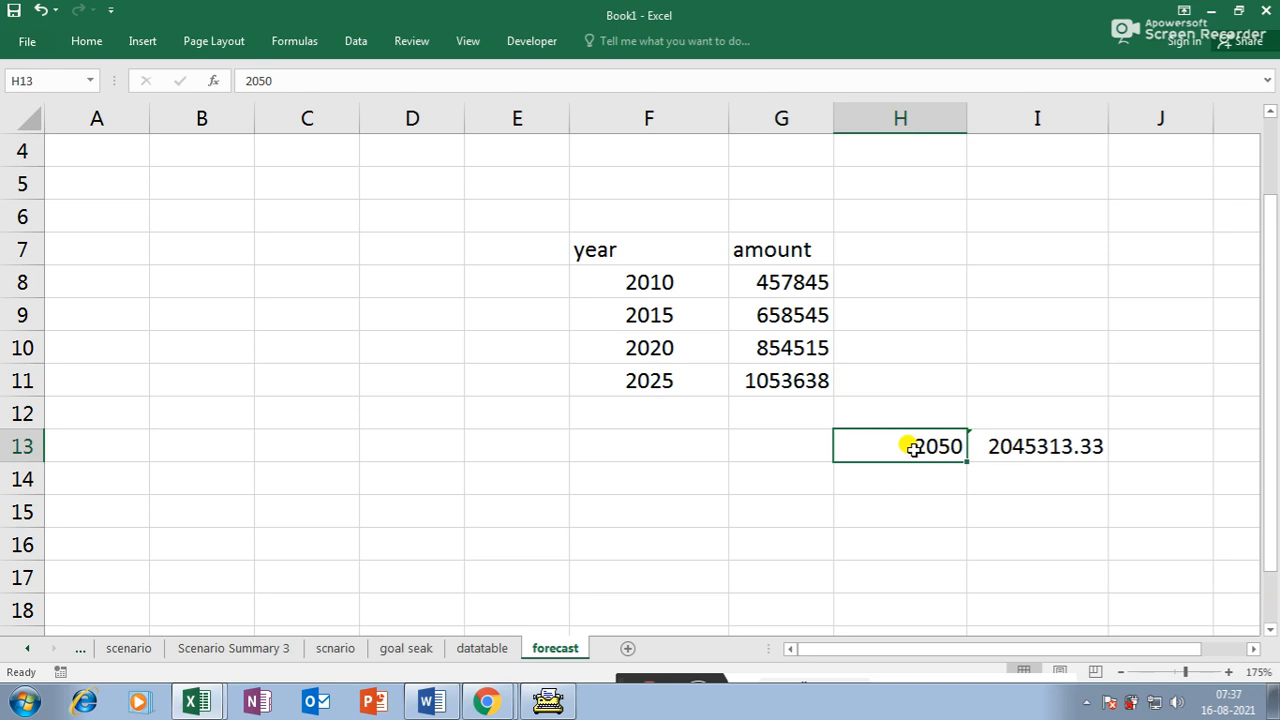
text(2022)
key(Return)
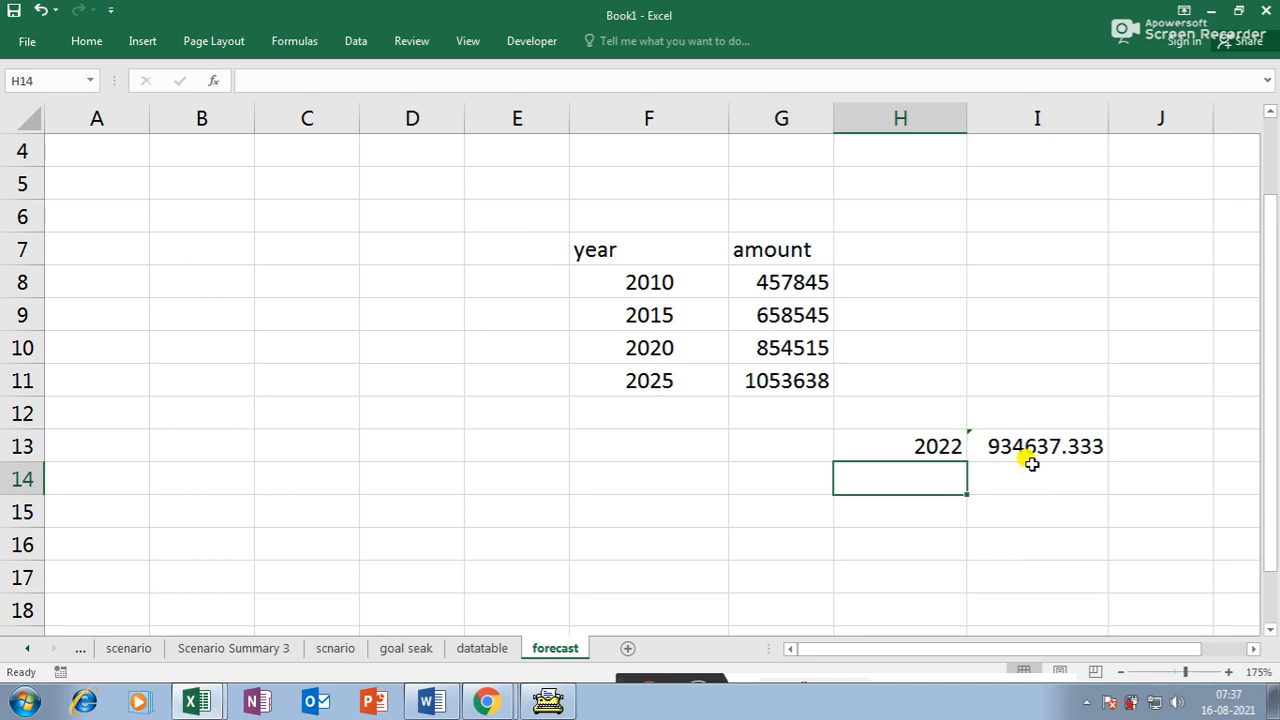
double_click(1091, 443)
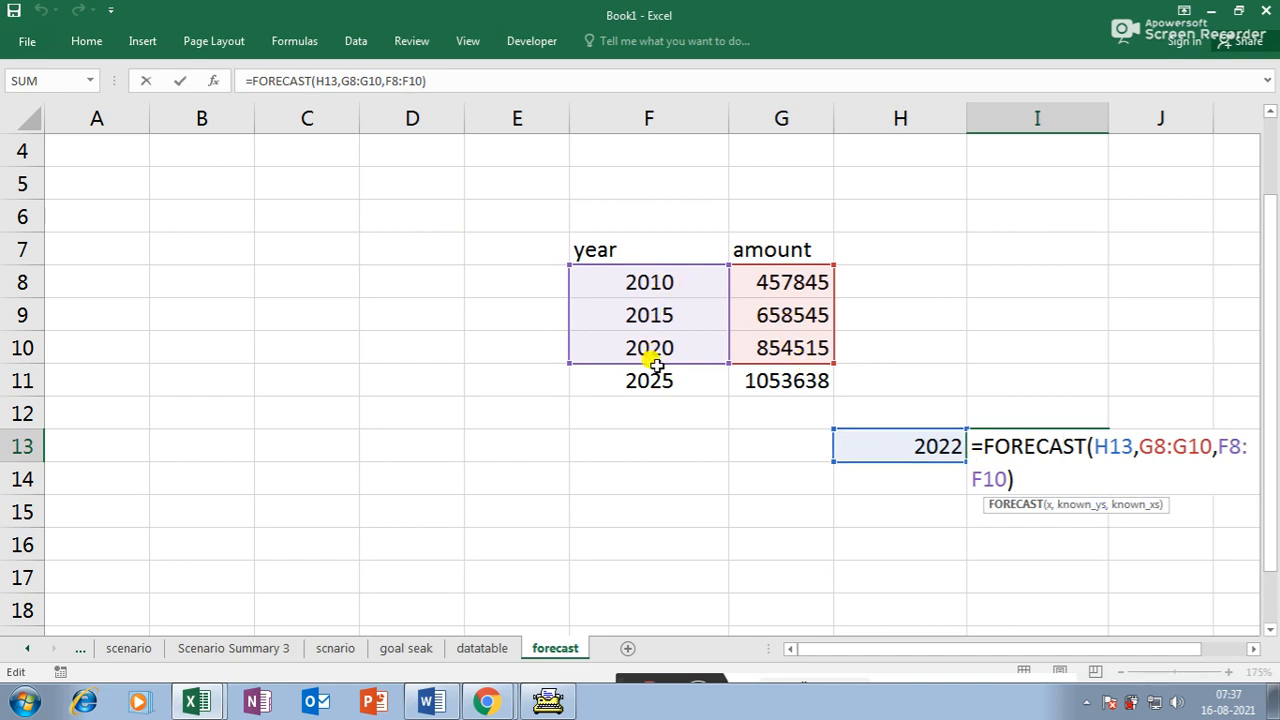
key(Return)
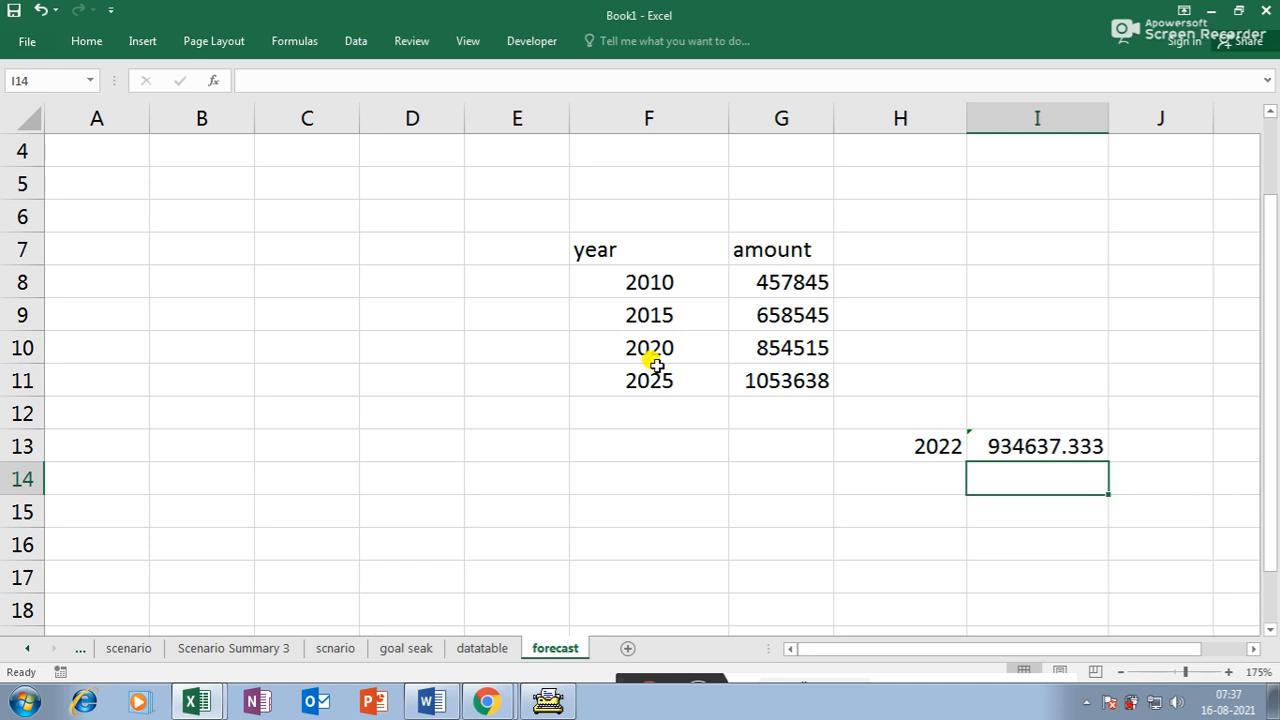
- Clear the forecast cells H12:J15 and undo the deletion
drag(903, 412, 1117, 511)
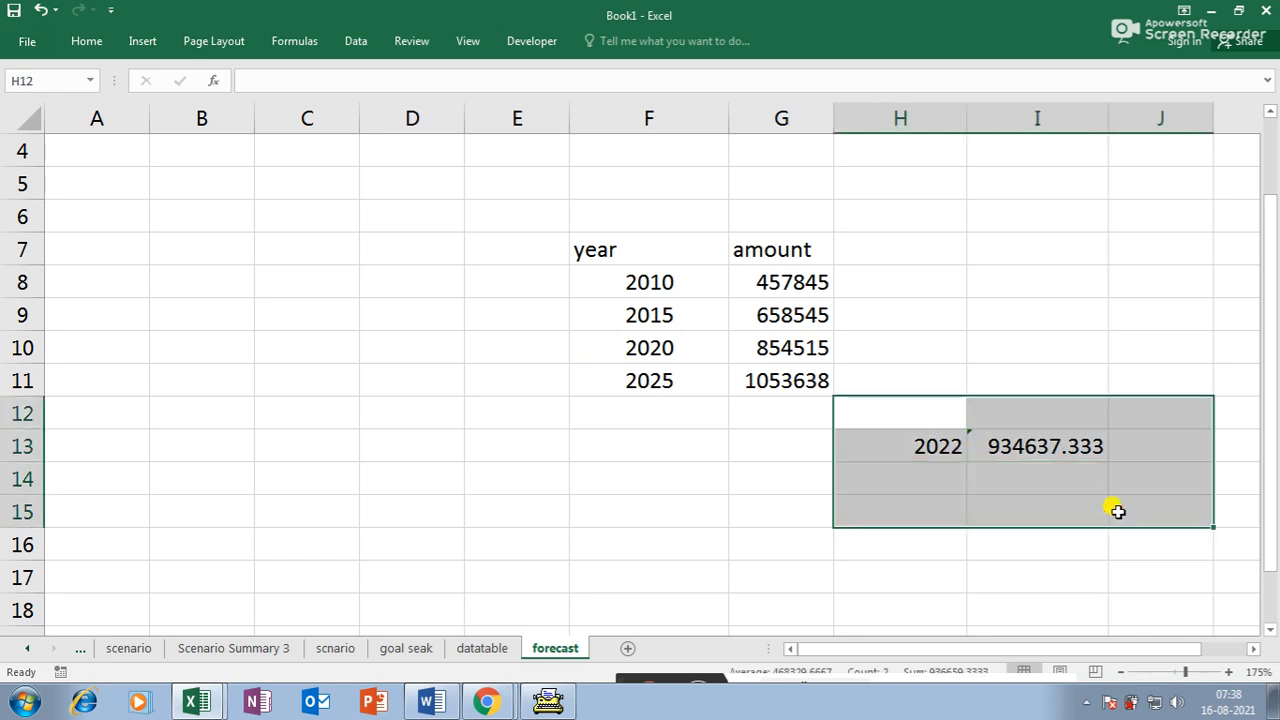
key(Delete)
click(695, 460)
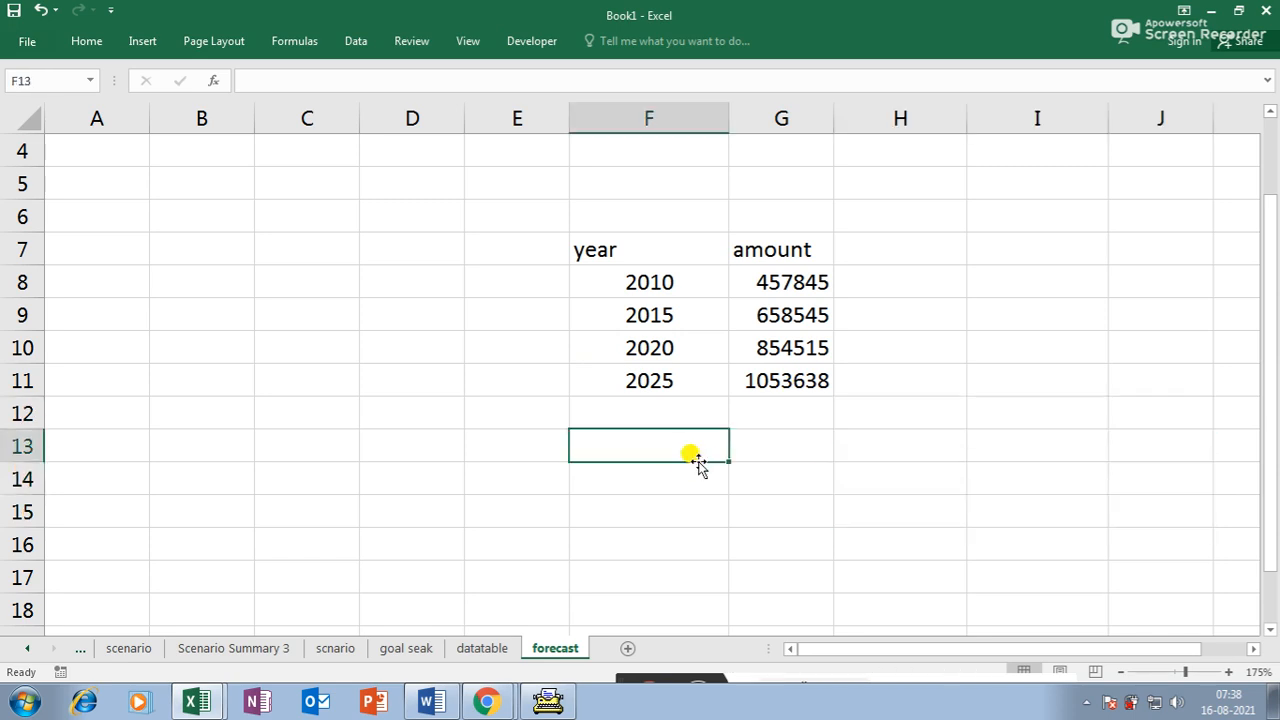
key(ctrl+z)
click(1063, 565)
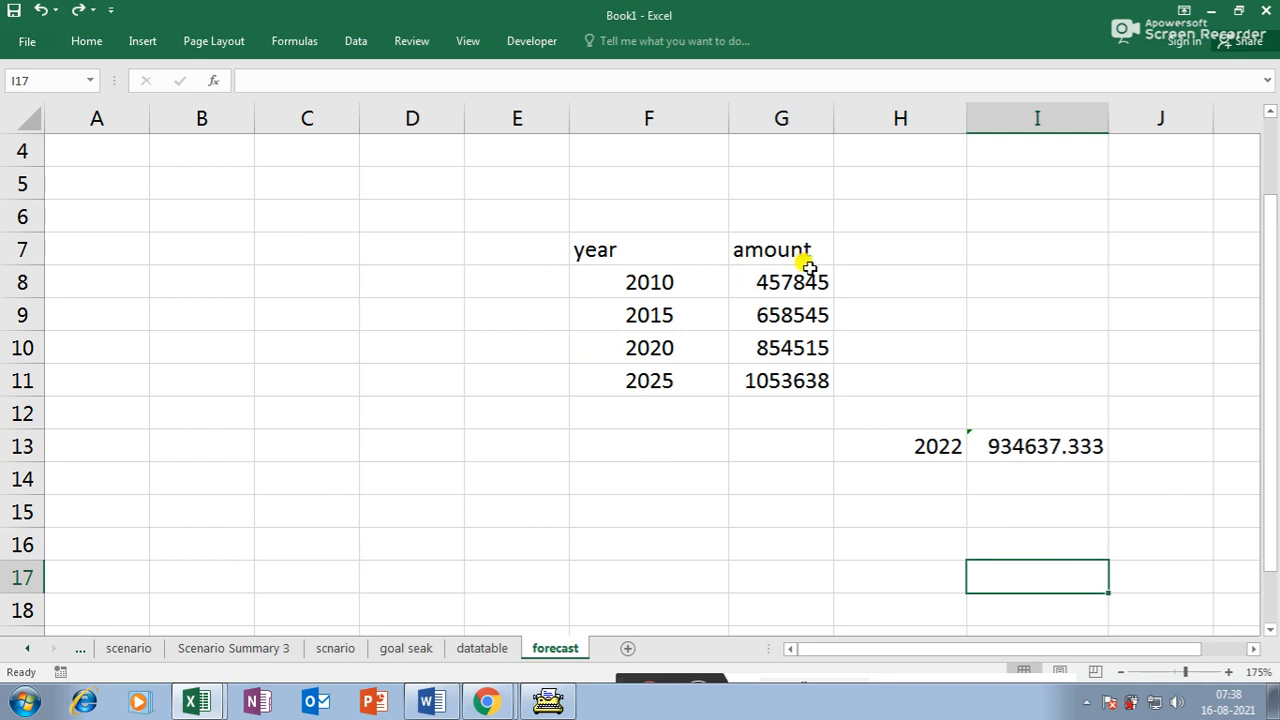
scroll(800, 265, down, 1)
click(353, 41)
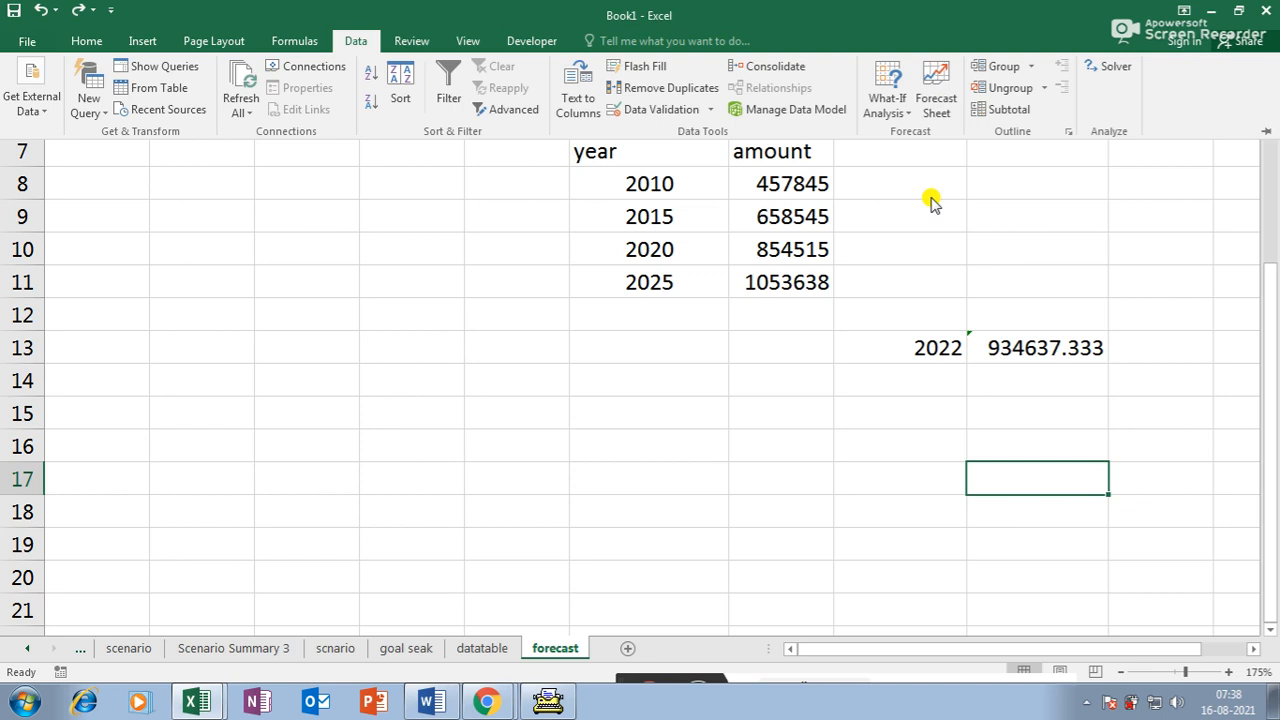
click(933, 92)
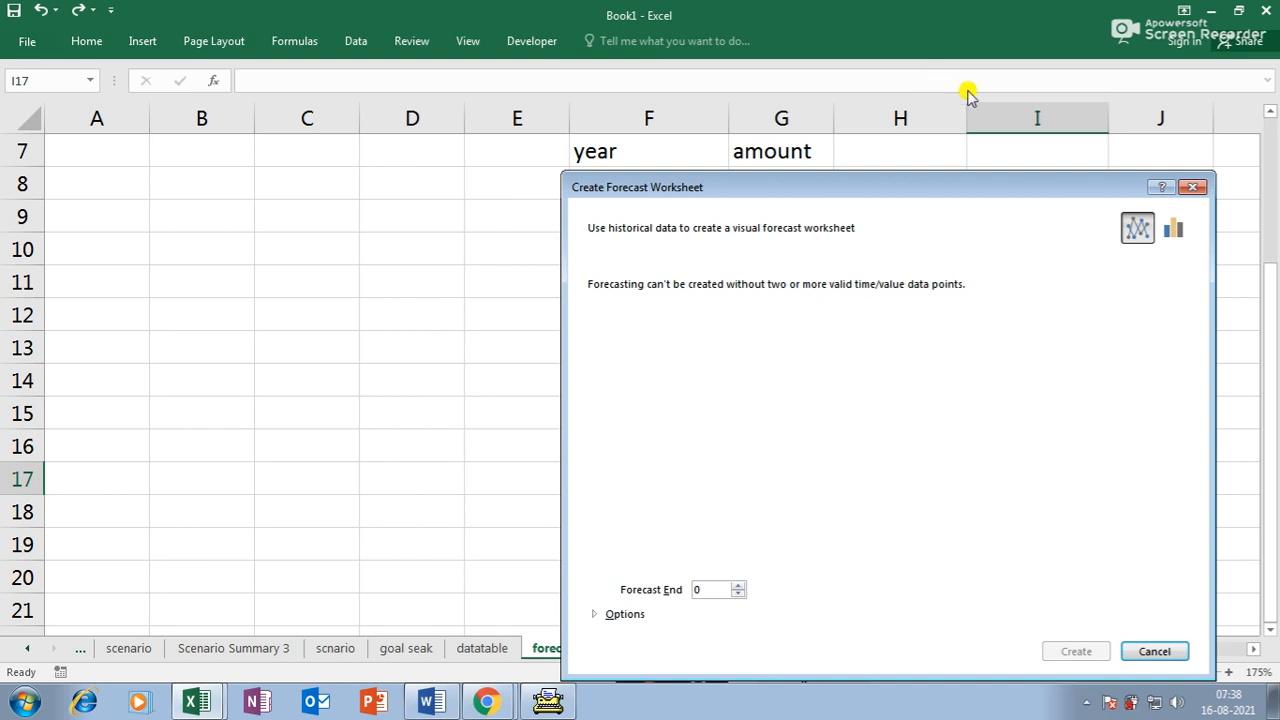
click(1152, 651)
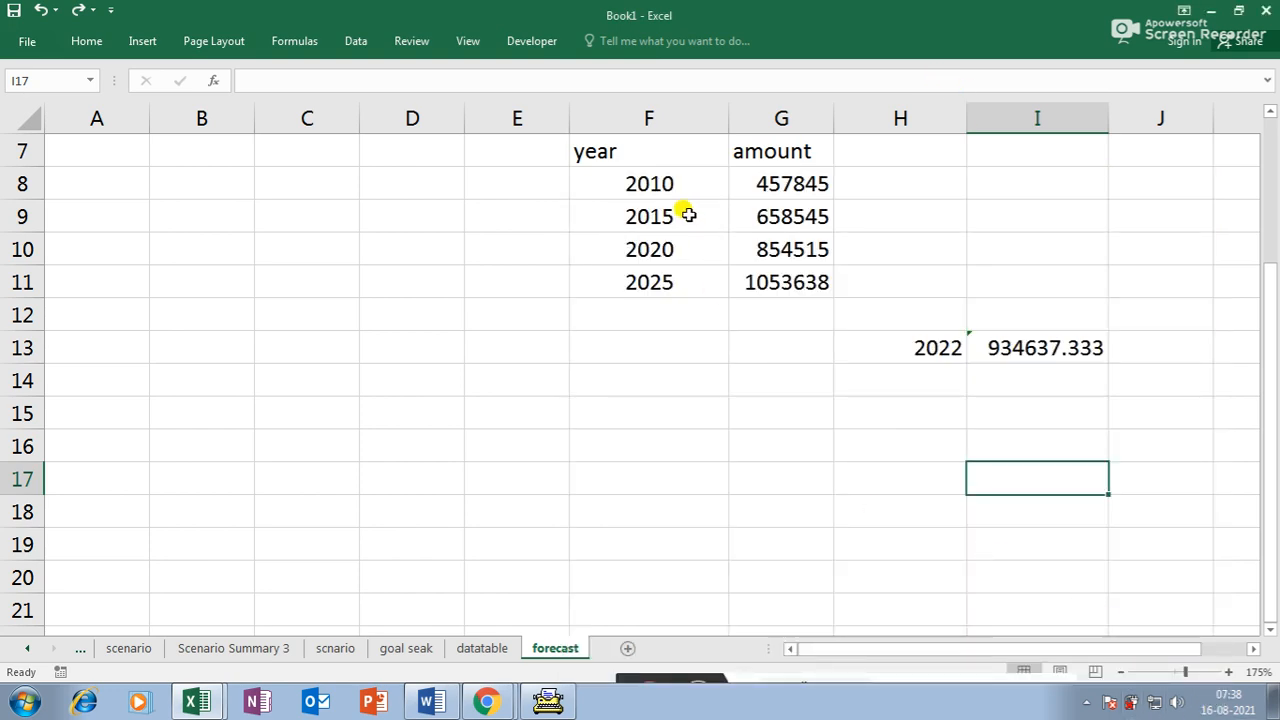
- Create a line-chart forecast worksheet from F7:G11 with the forecast end set to 2055, and move its chart below the table
drag(648, 177, 751, 280)
click(664, 155)
drag(664, 155, 751, 270)
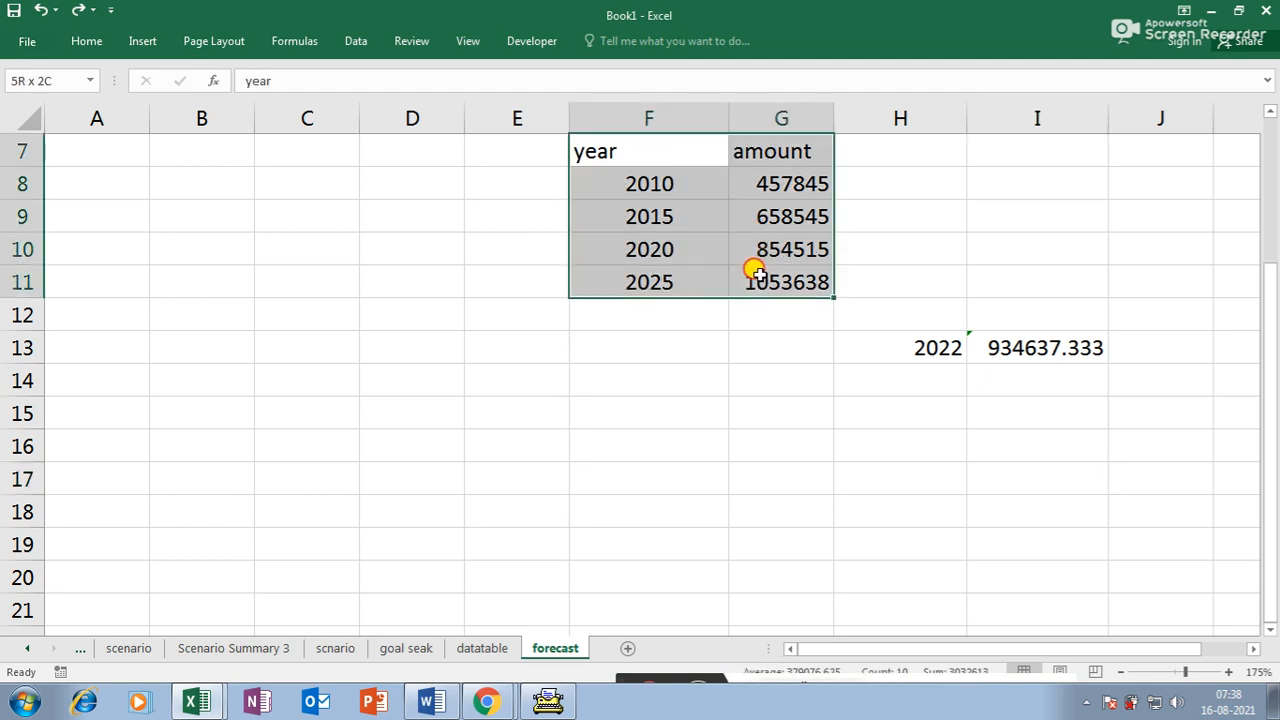
click(356, 41)
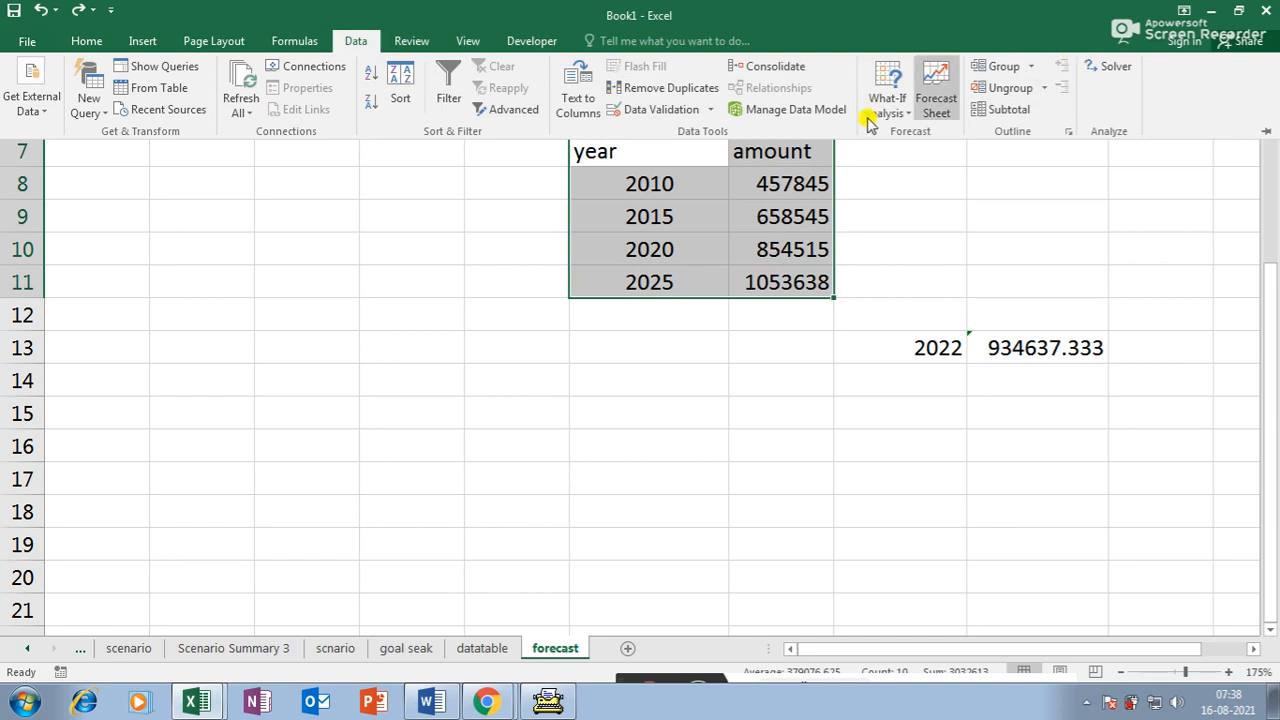
click(937, 88)
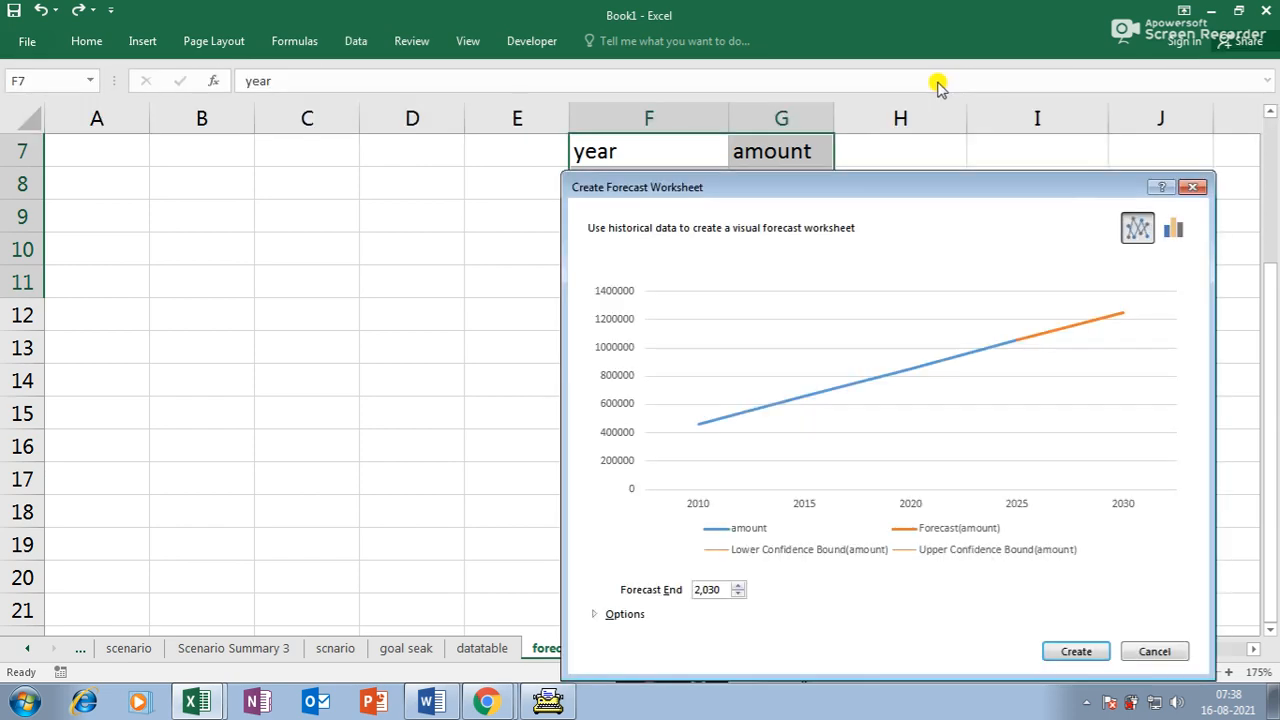
drag(895, 190, 397, 132)
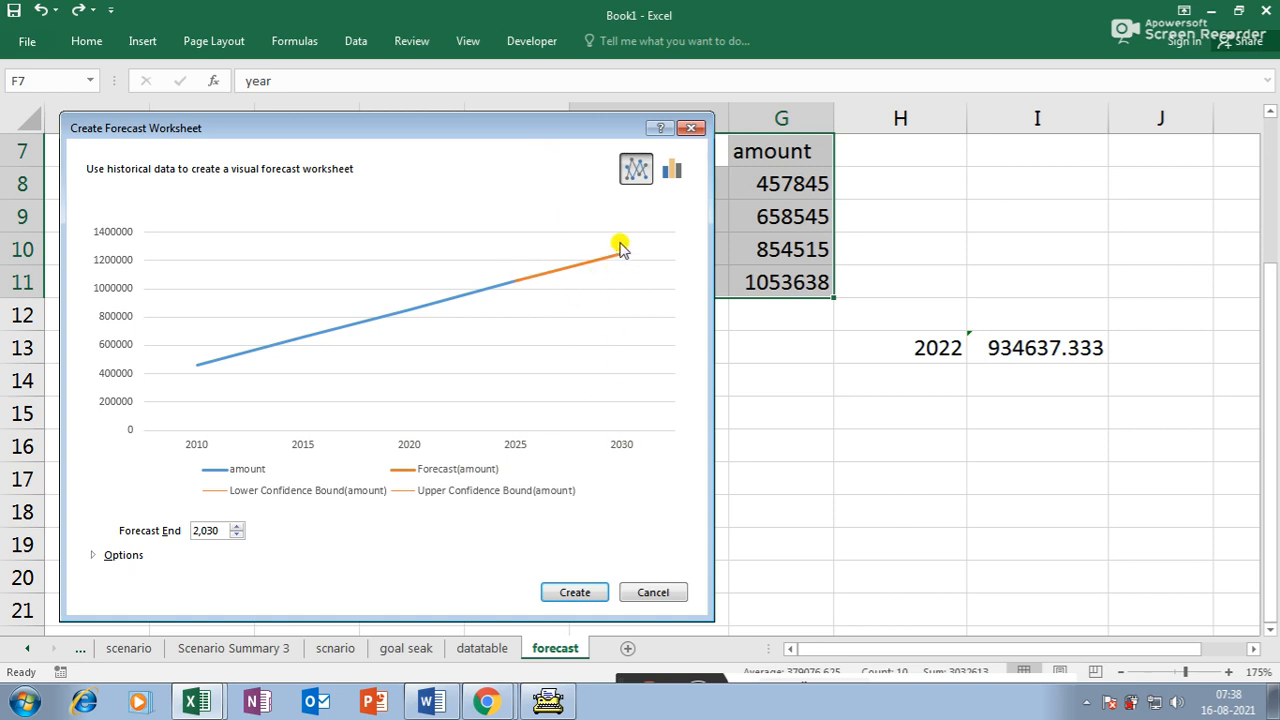
click(237, 526)
click(237, 526)
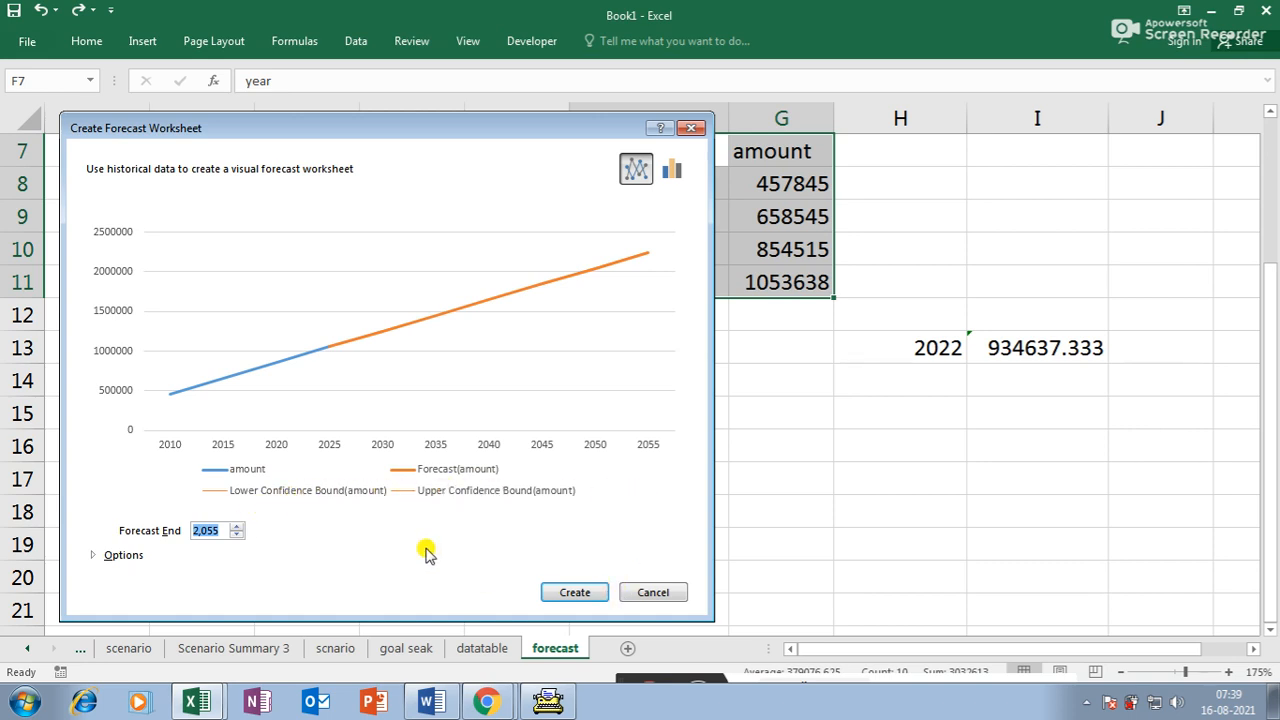
click(566, 589)
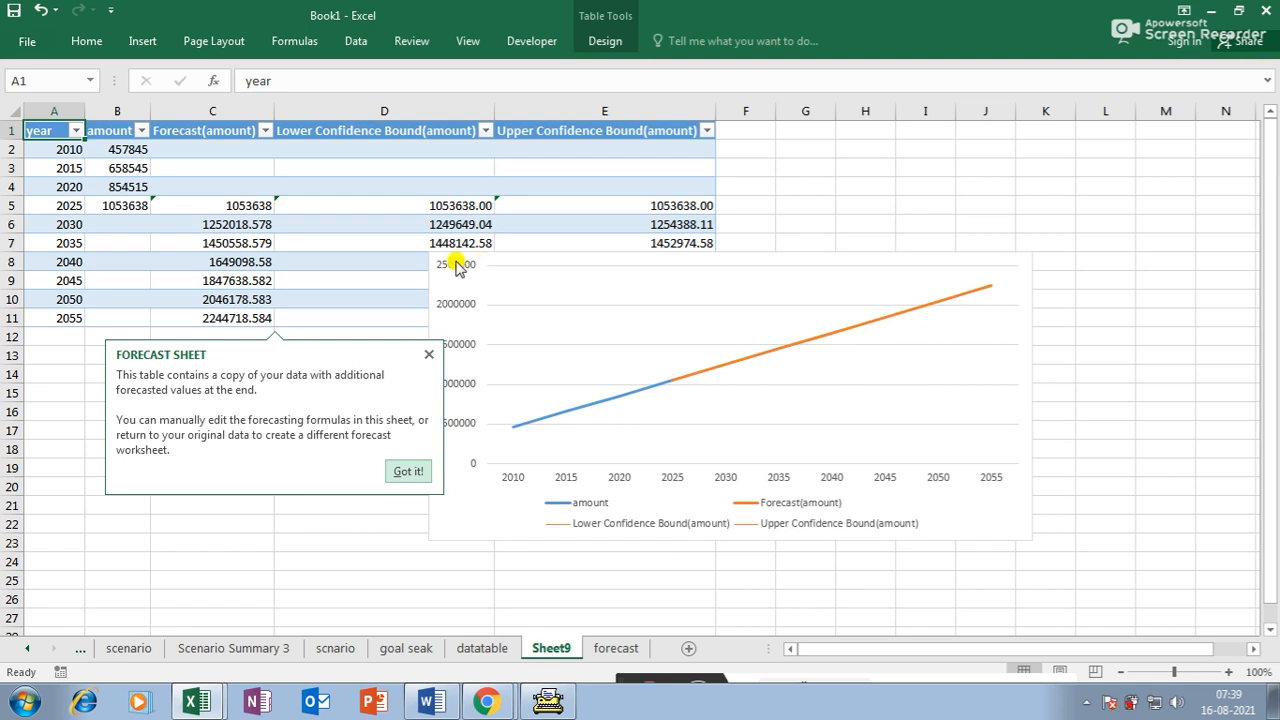
click(428, 355)
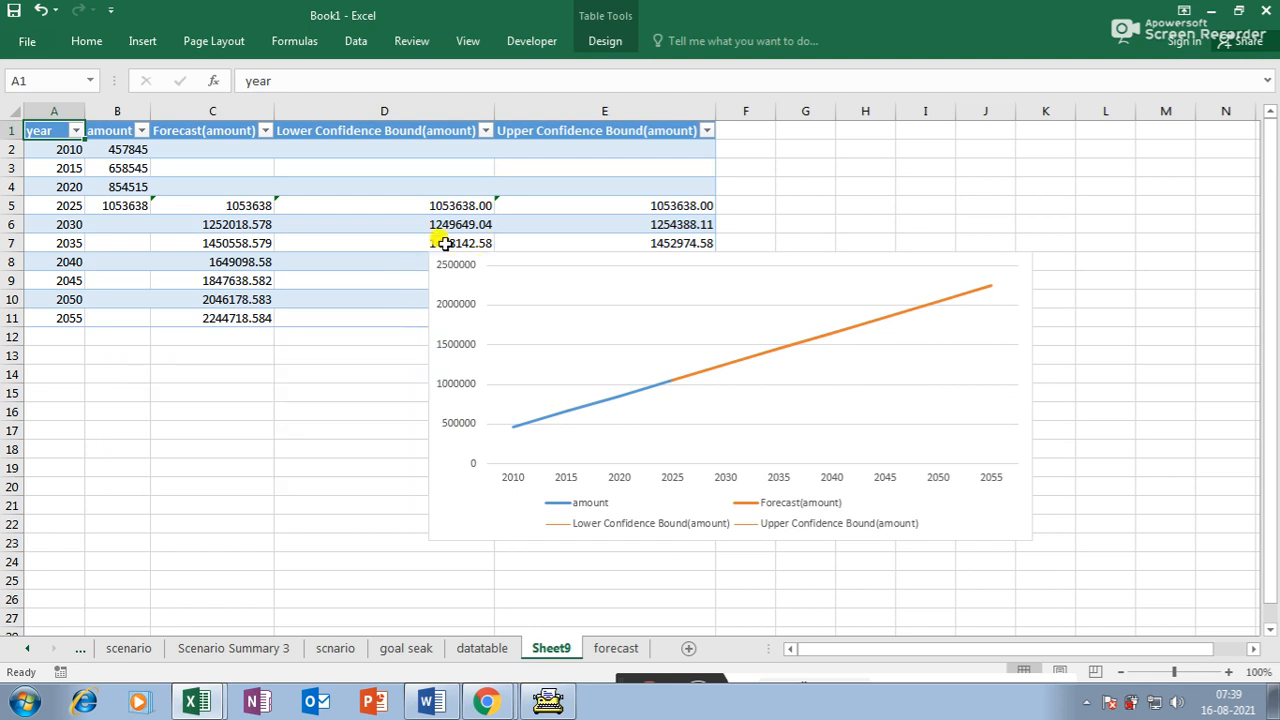
drag(478, 250, 490, 356)
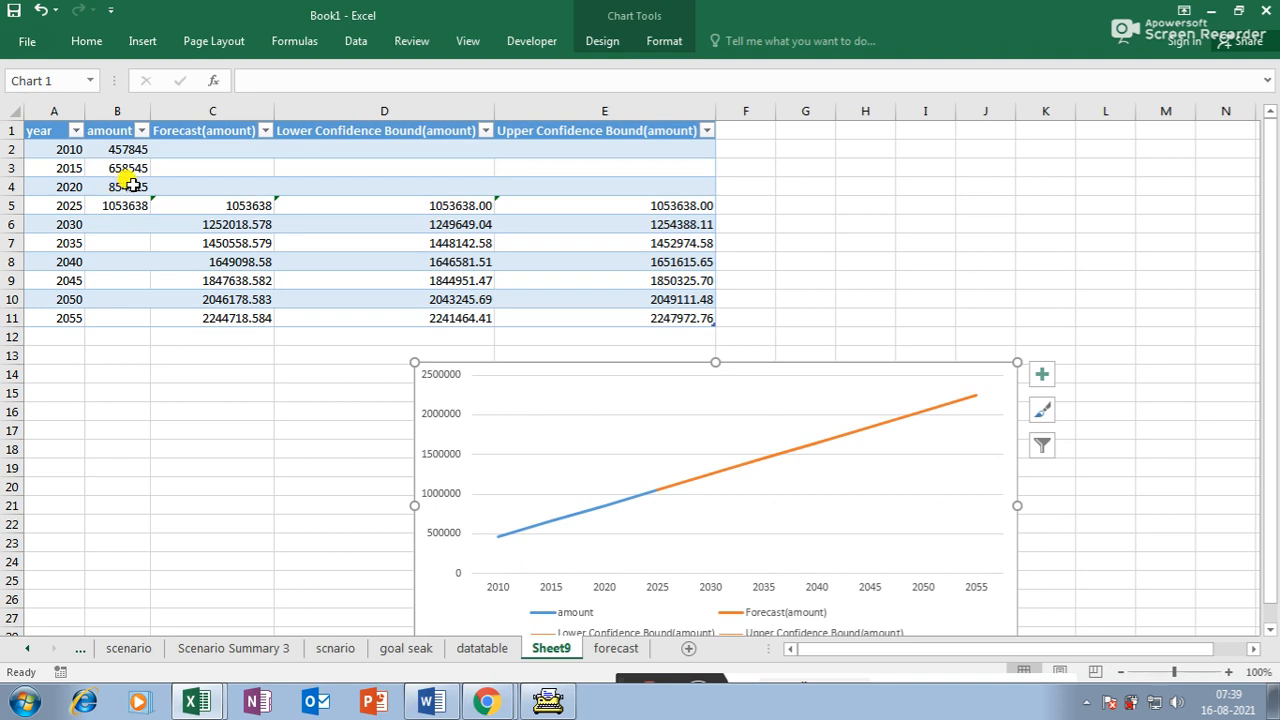
- Examine the historical year and amount values in rows 2 to 5 of the new forecast table
click(55, 147)
click(116, 150)
click(62, 166)
click(121, 169)
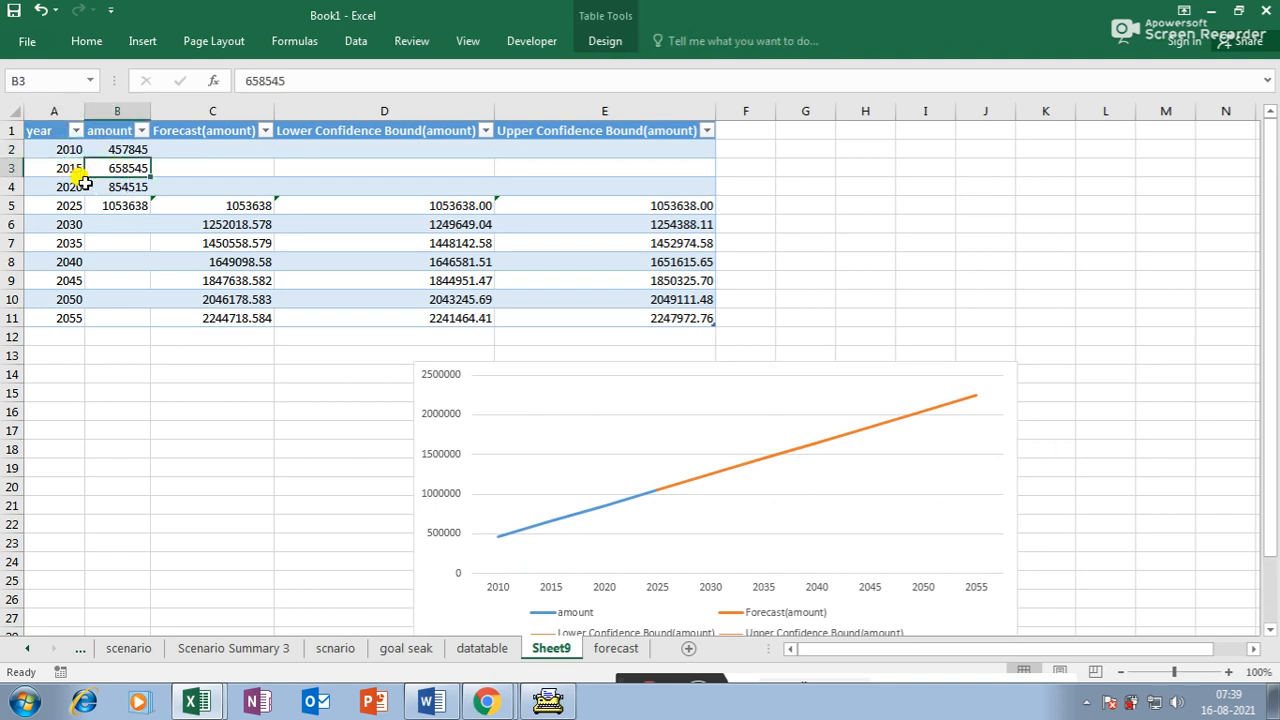
click(91, 184)
click(62, 206)
click(118, 204)
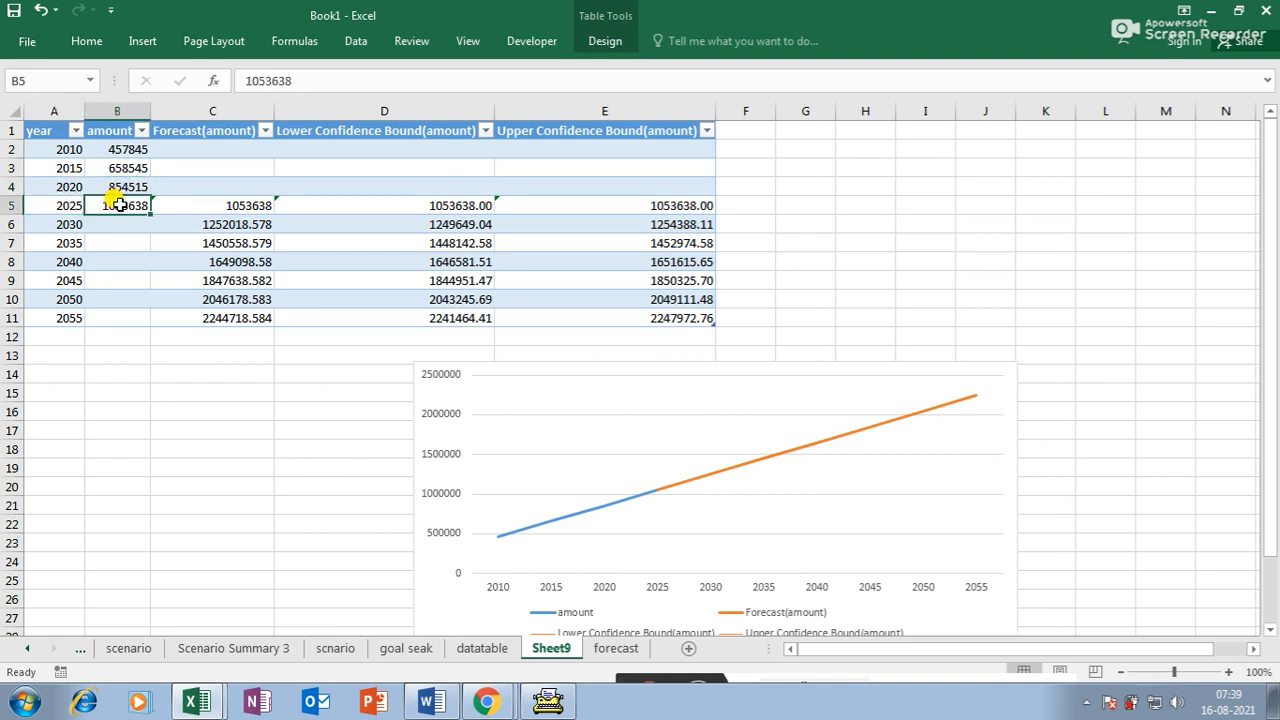
drag(57, 151, 62, 195)
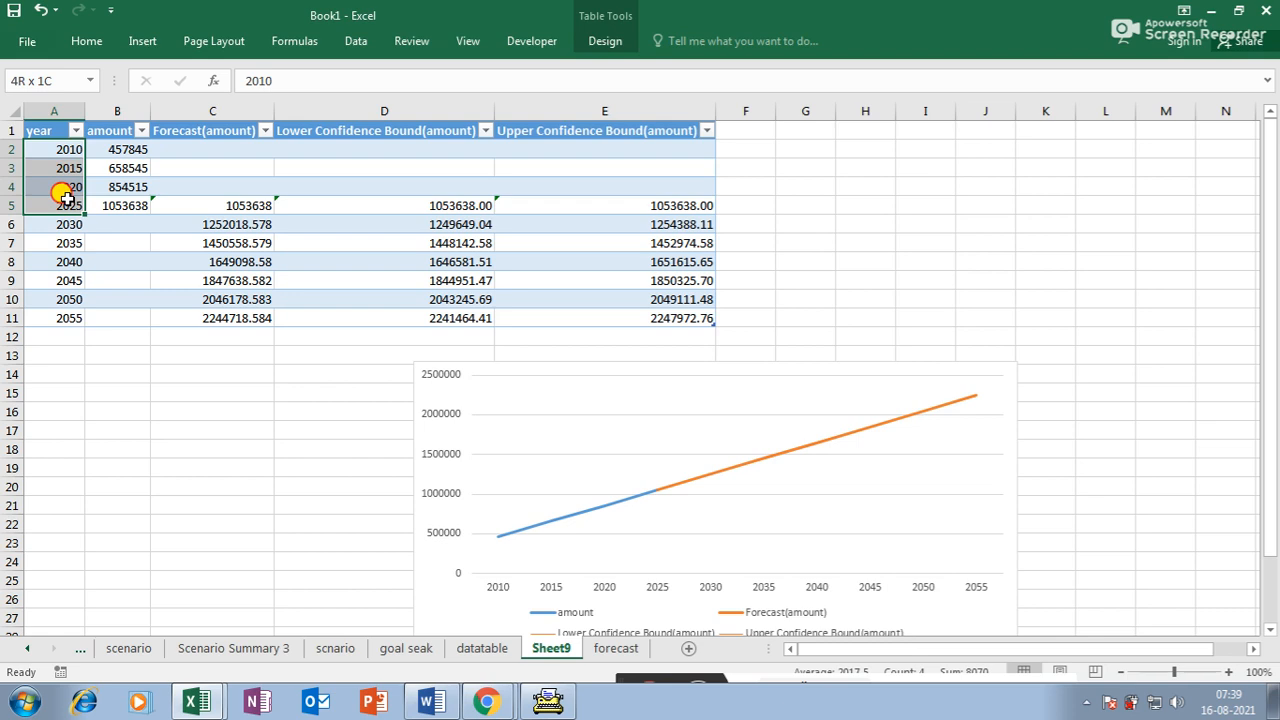
drag(62, 195, 63, 198)
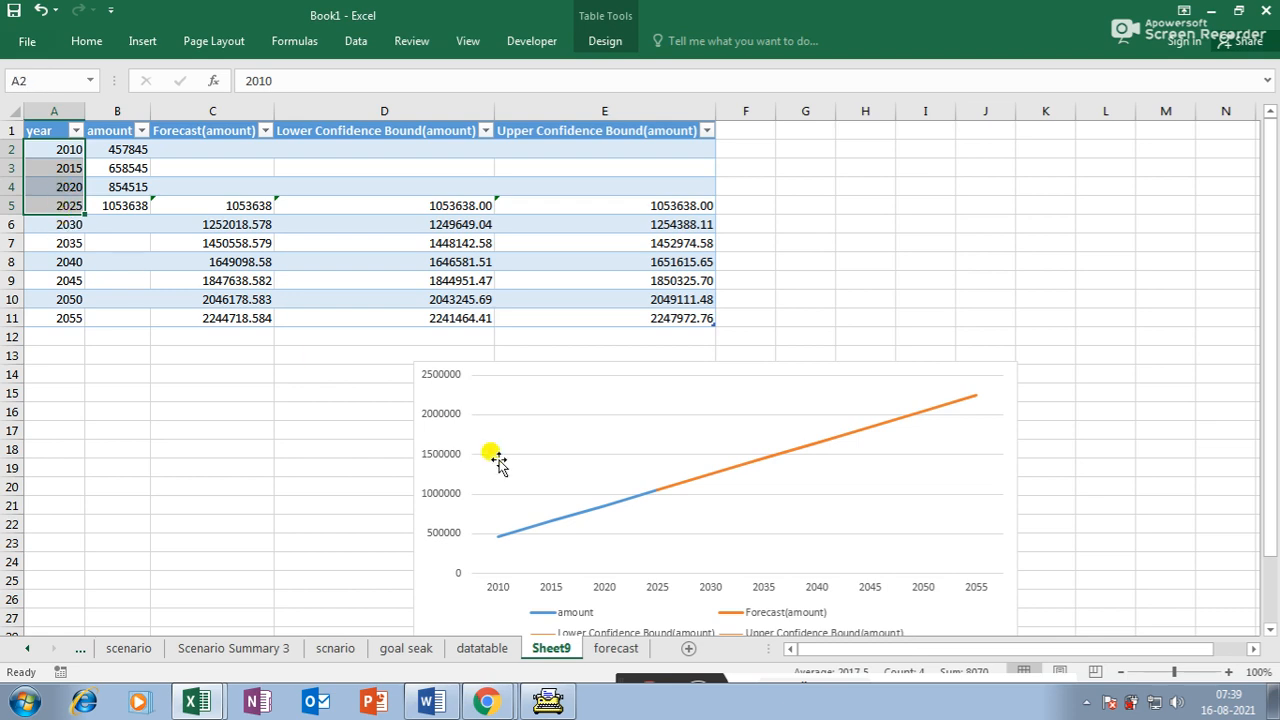
- Clear the 2025 year and amount from F11:G12 on the forecast sheet
click(606, 649)
click(636, 448)
drag(638, 288, 778, 302)
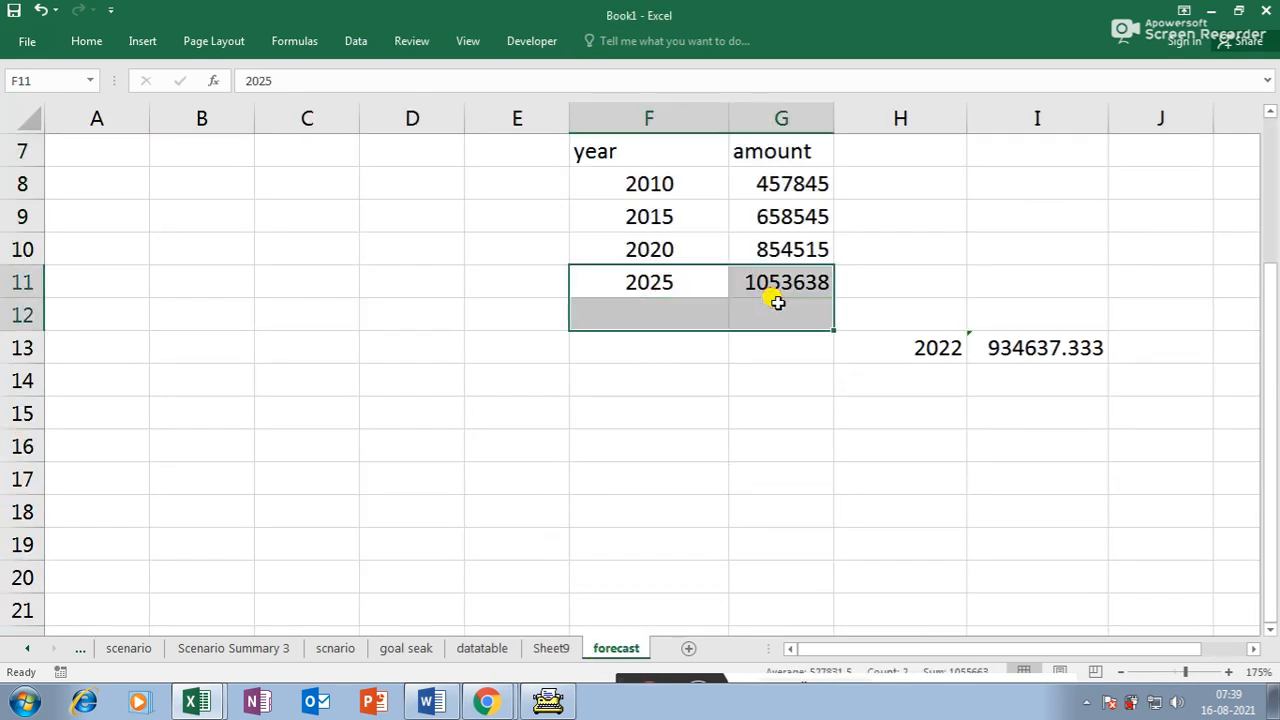
key(Delete)
scroll(900, 350, up, 2)
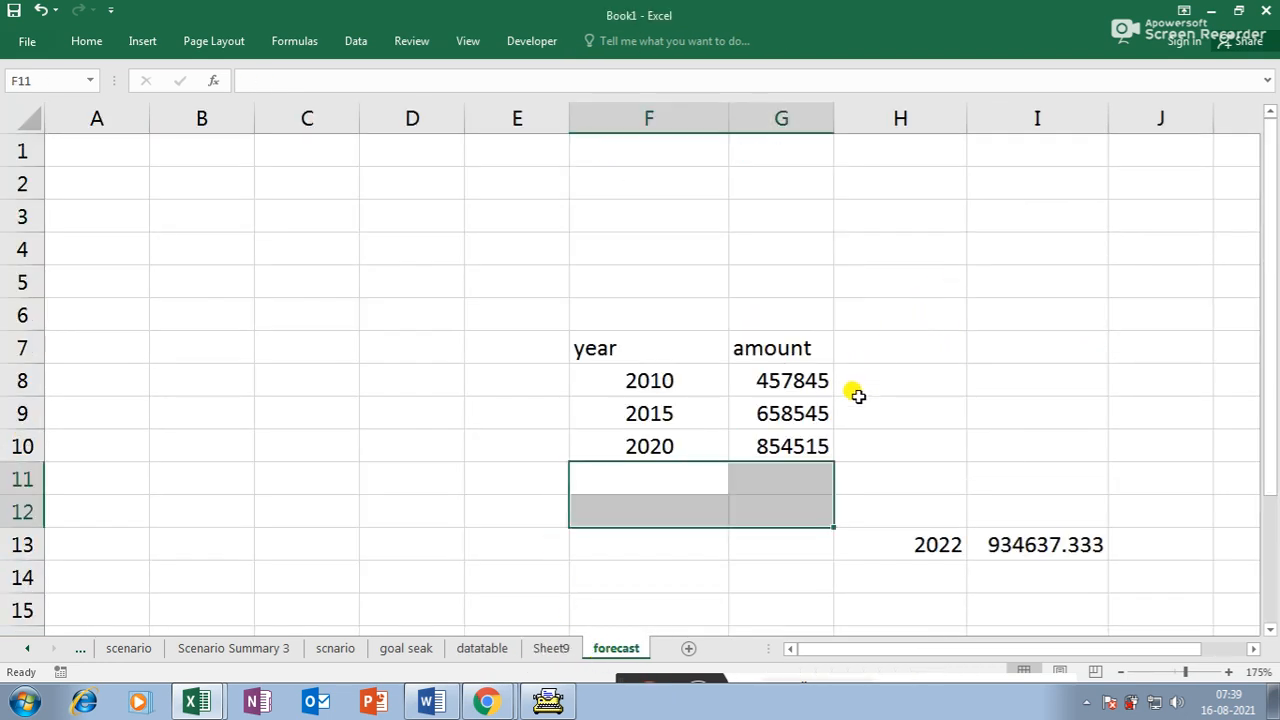
- Create a line-chart forecast worksheet from F7:G10 with the forecast end at 2025, and dismiss the forecast sheet notice
click(729, 438)
drag(650, 378, 692, 405)
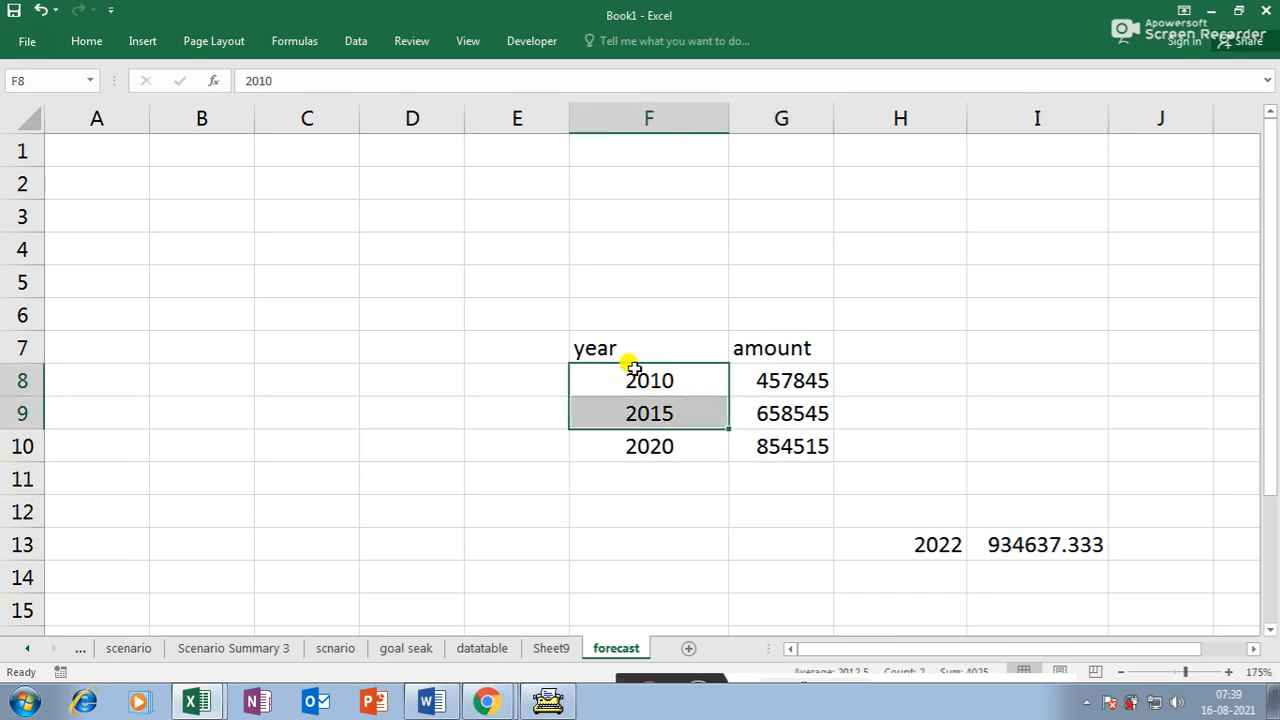
drag(636, 352, 757, 449)
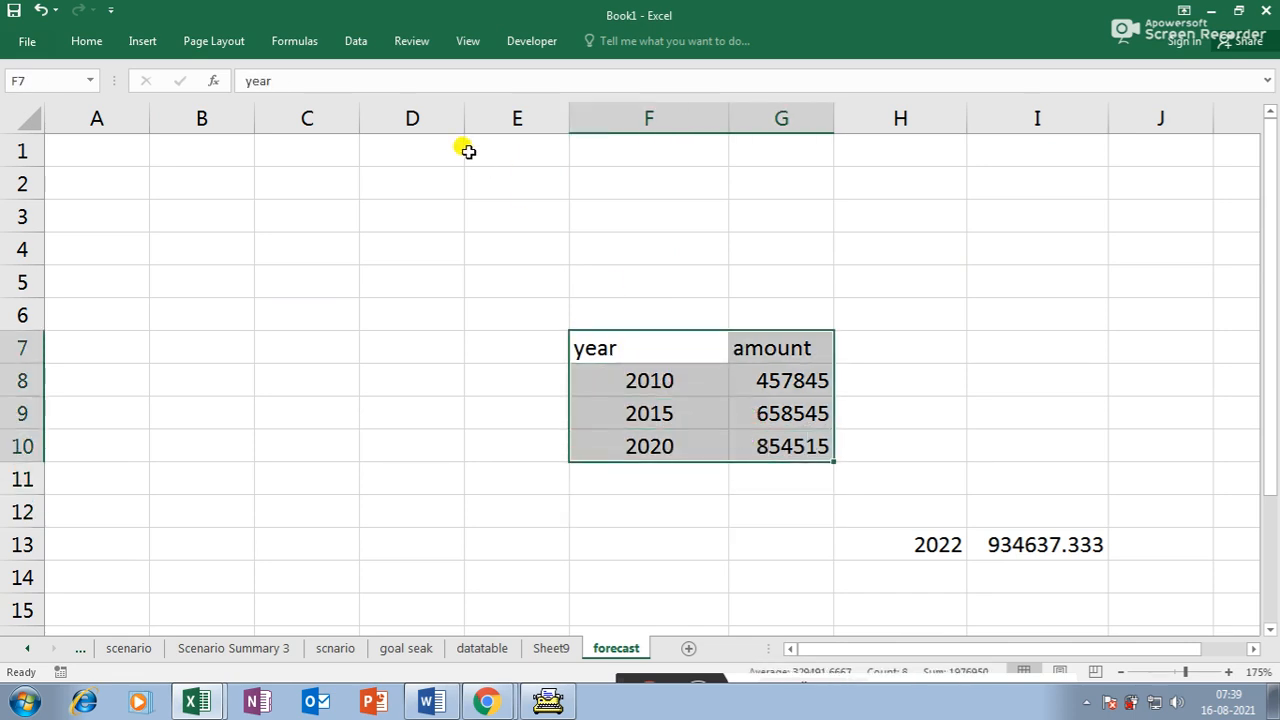
click(360, 41)
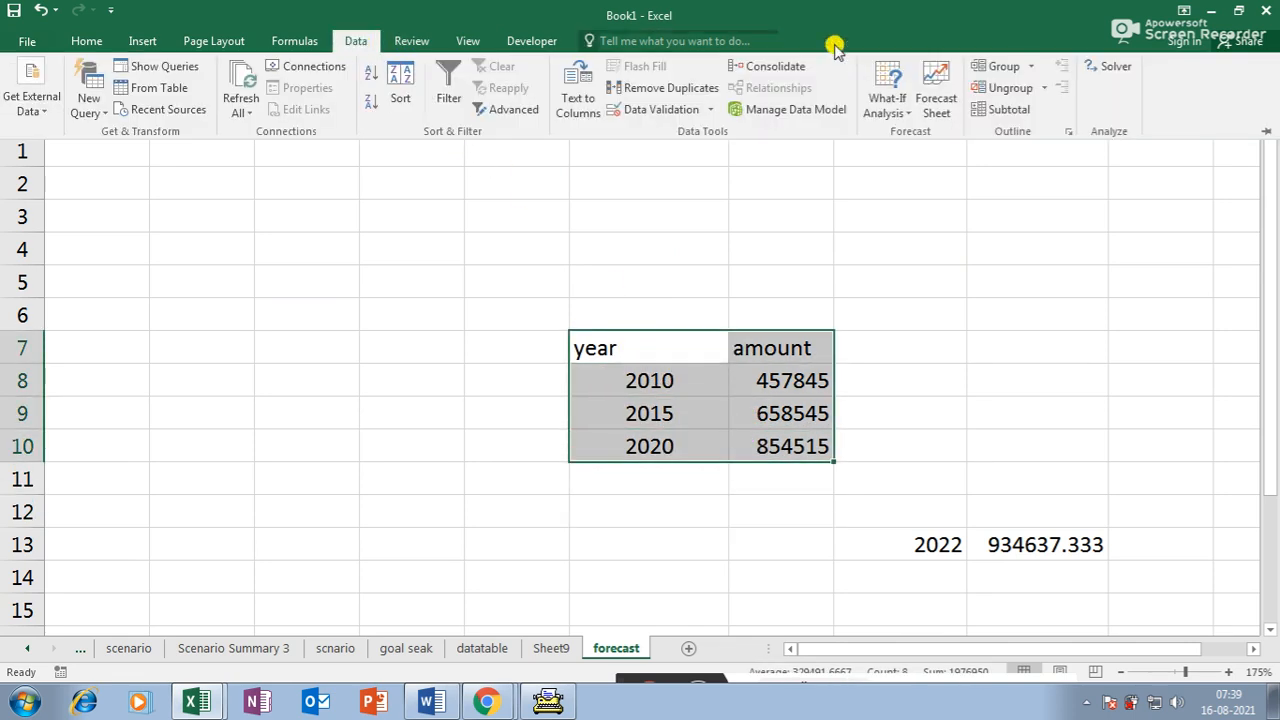
click(936, 88)
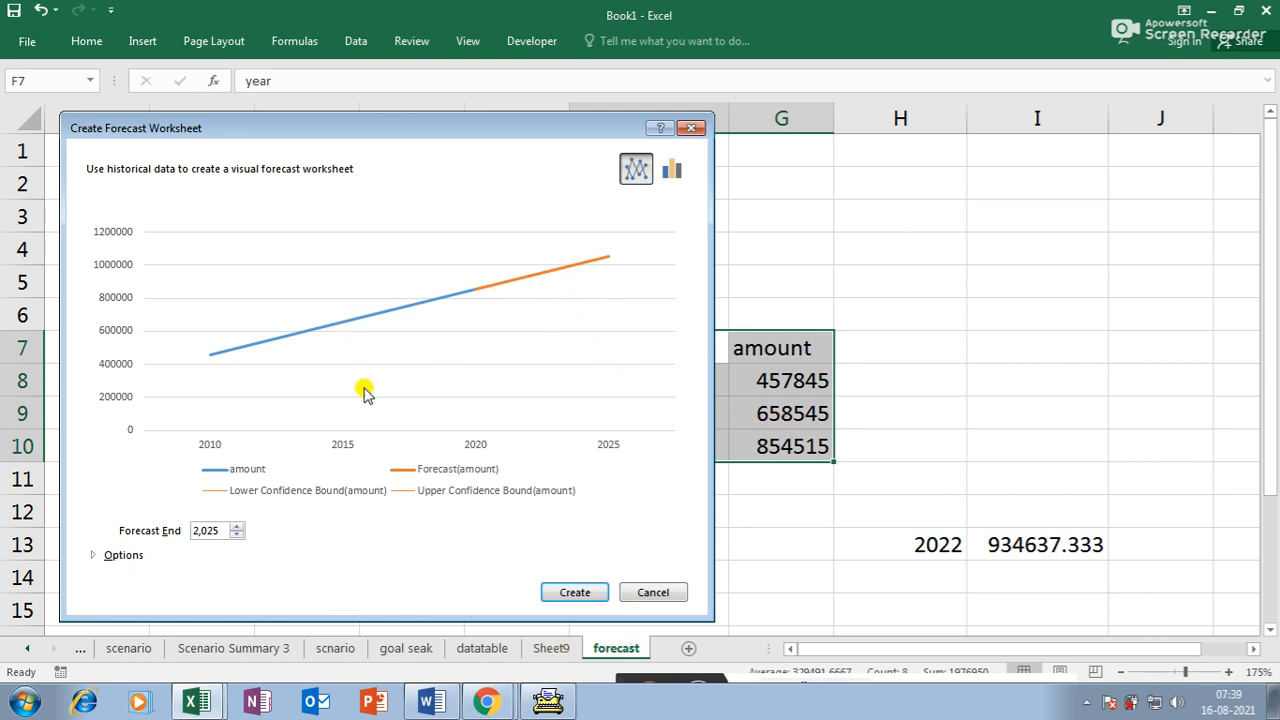
click(92, 556)
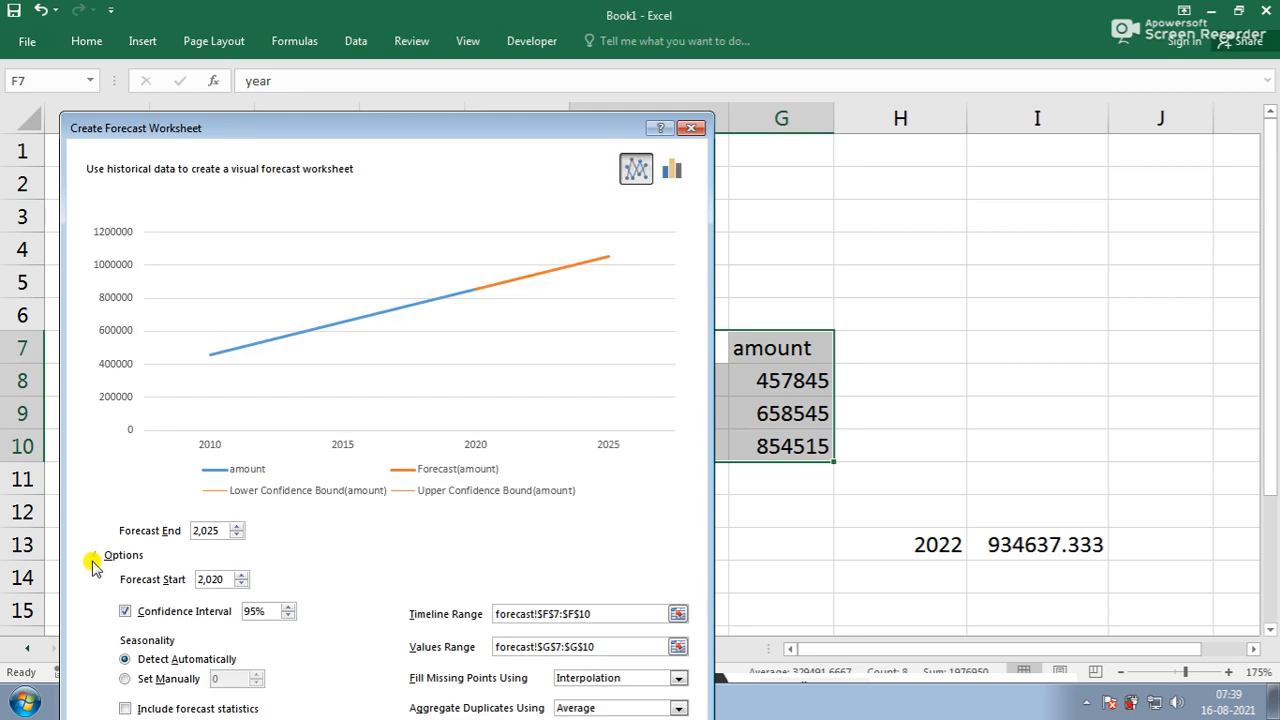
click(93, 556)
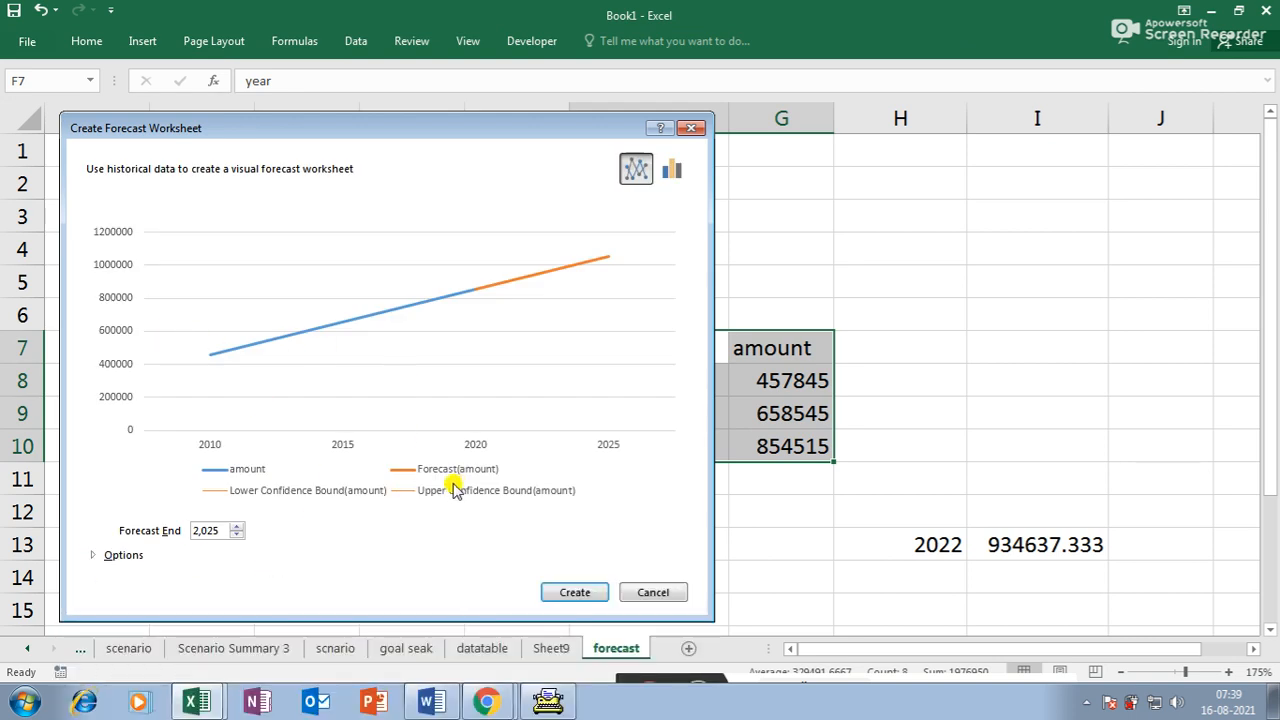
click(563, 590)
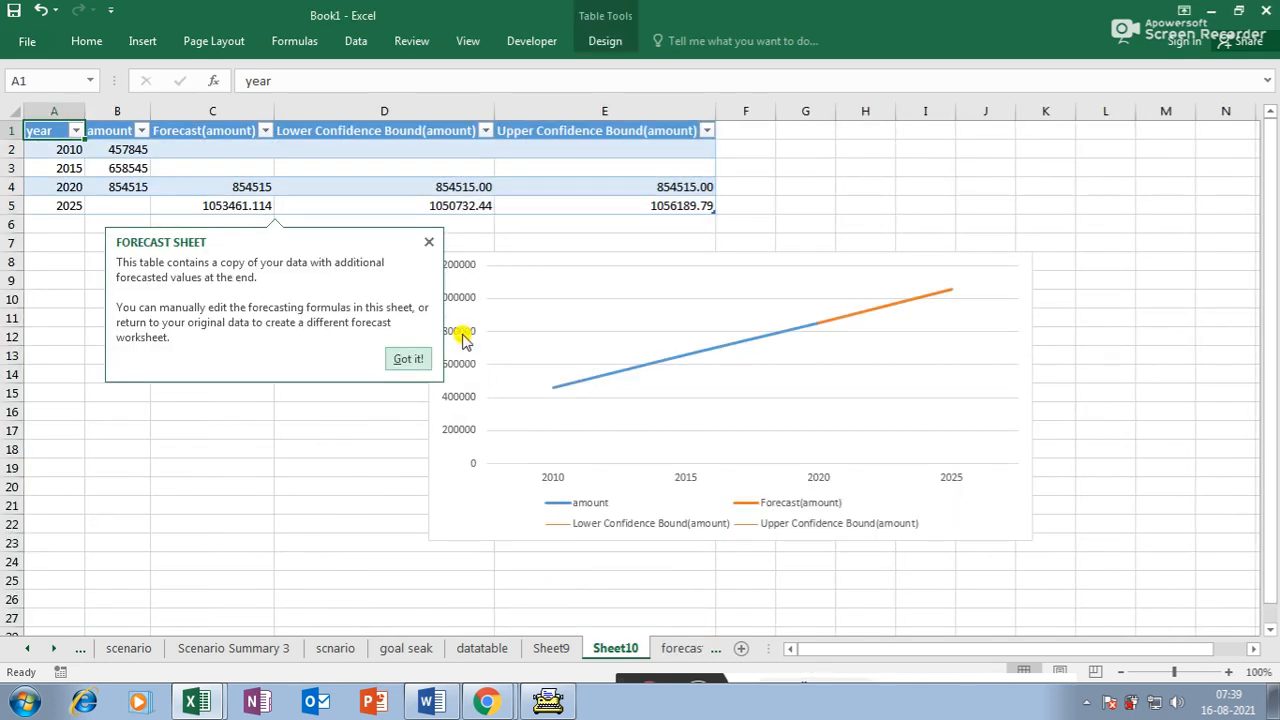
click(428, 243)
- Examine the years, historical amounts, 2025 forecast formula and confidence bounds in the new forecast table
drag(76, 150, 63, 175)
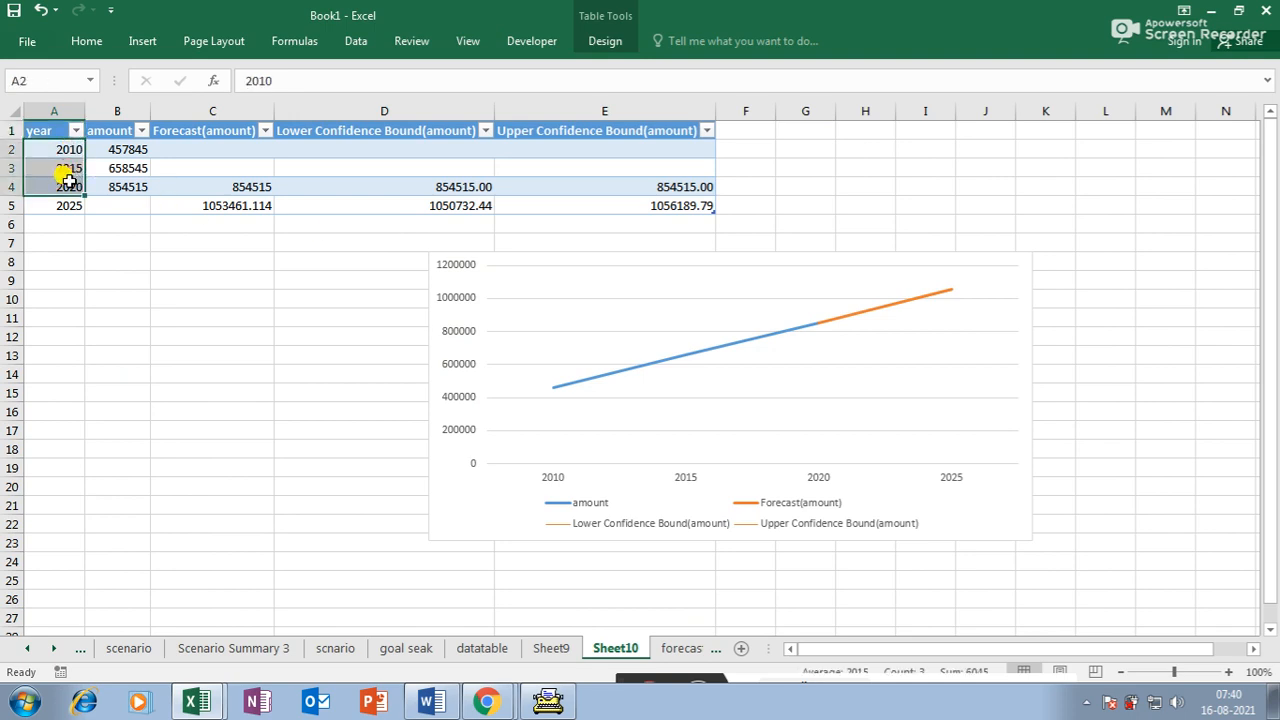
drag(124, 148, 129, 193)
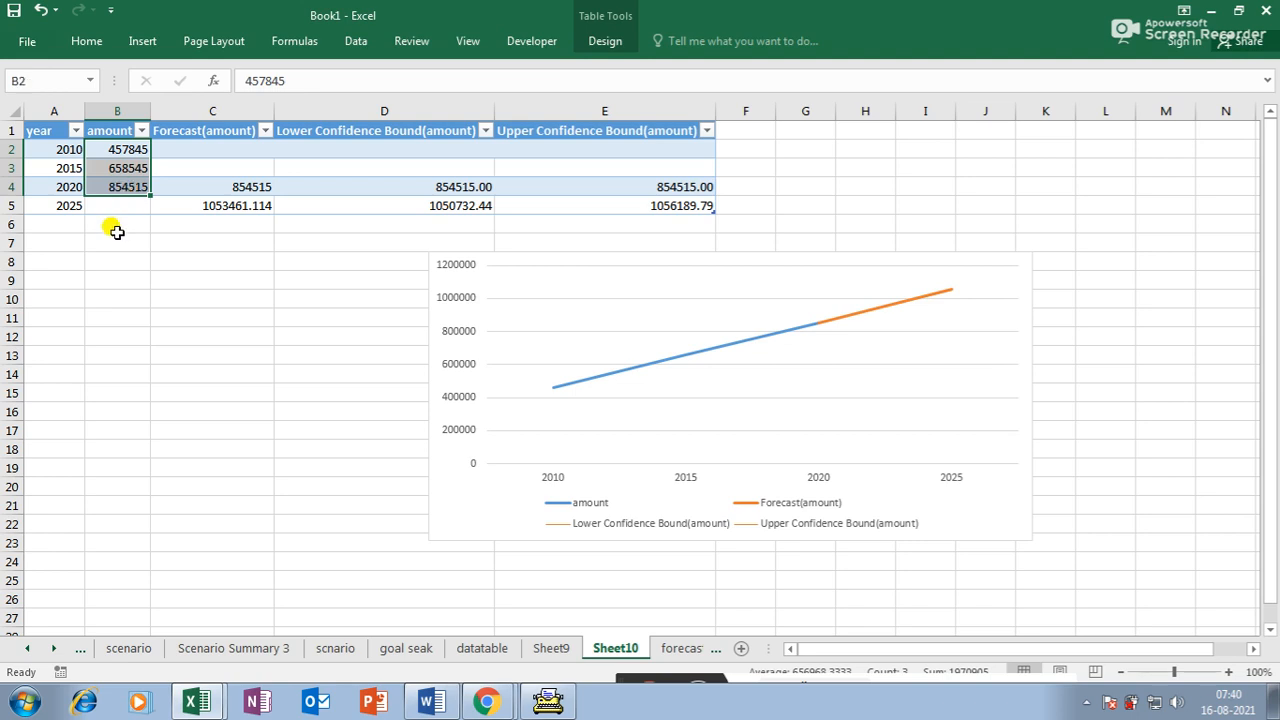
click(246, 189)
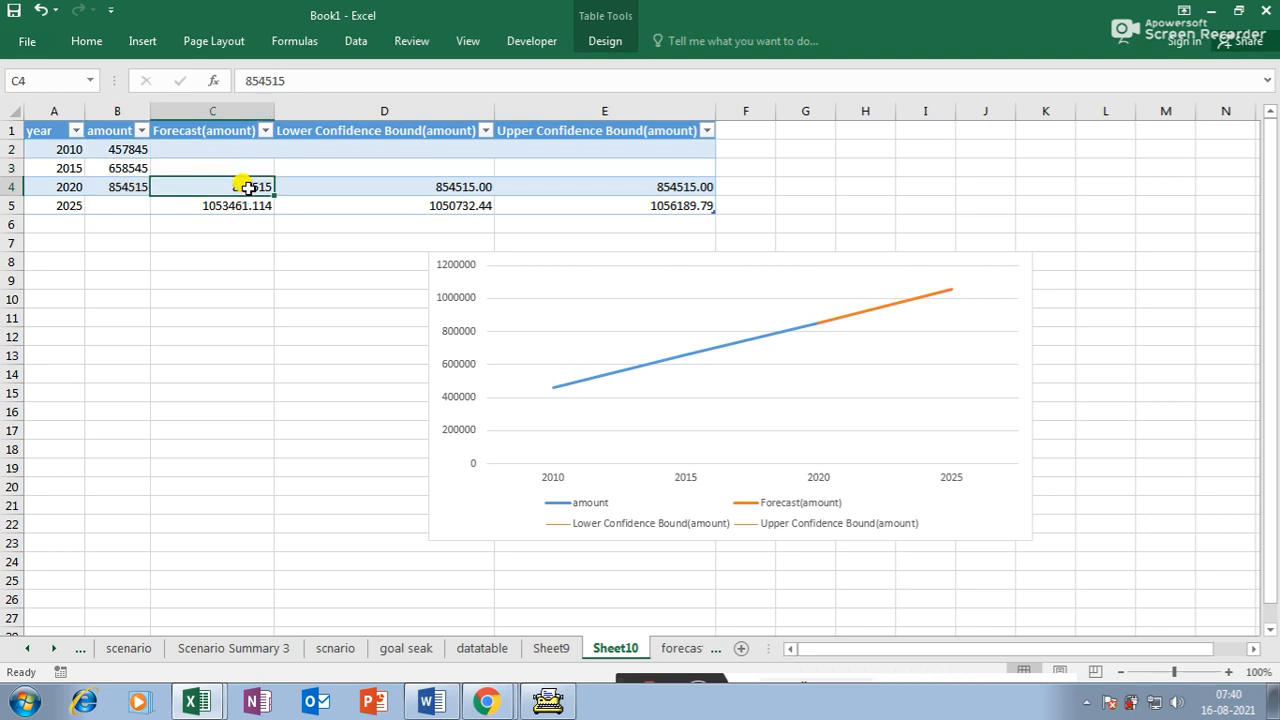
click(53, 205)
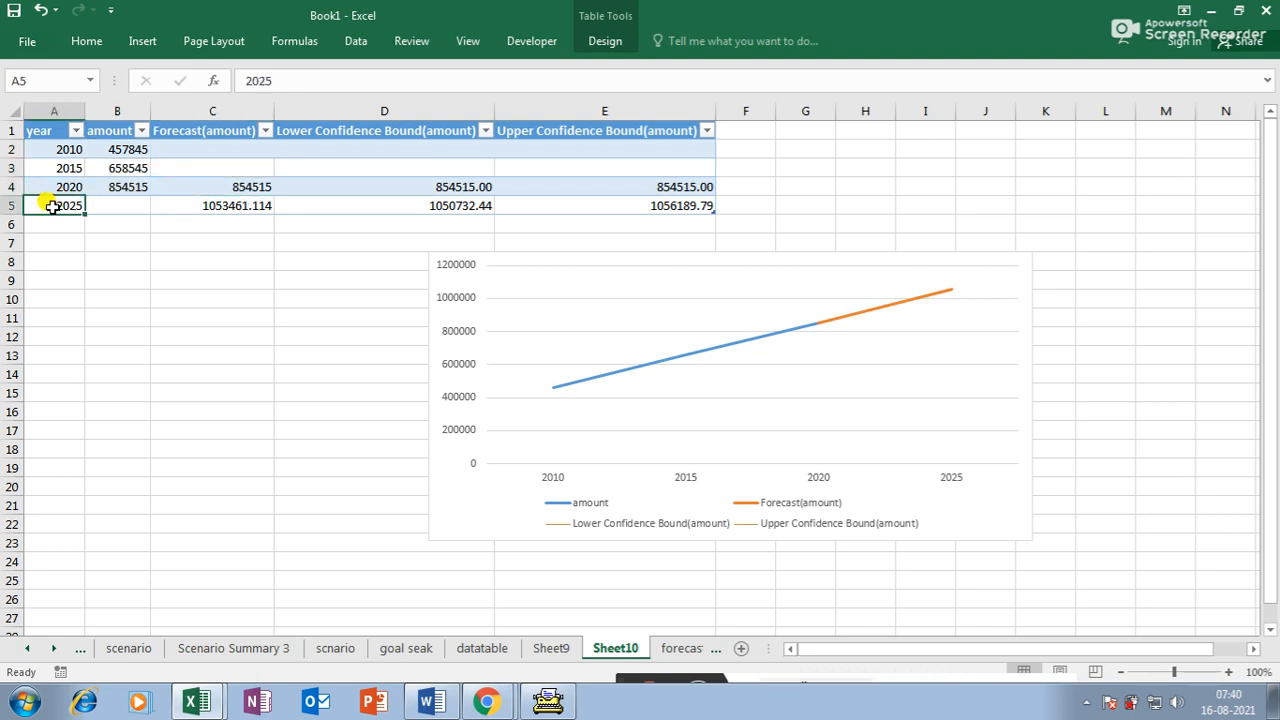
click(241, 205)
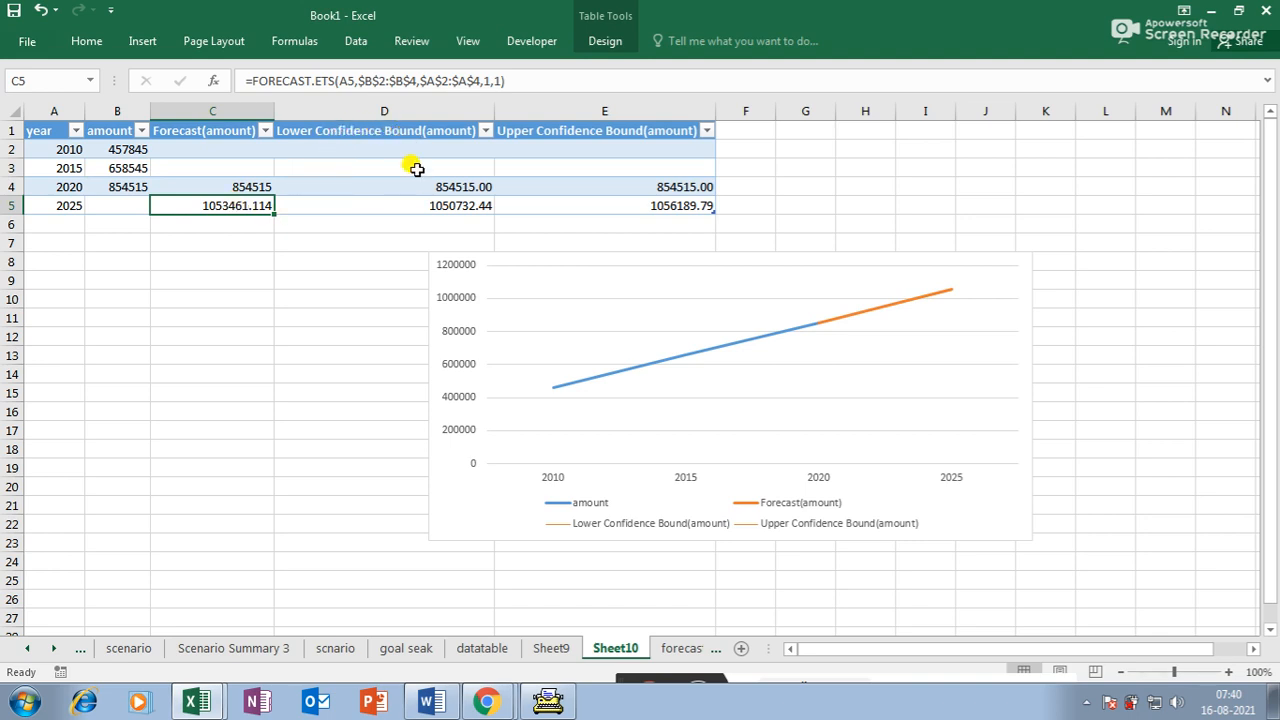
click(445, 189)
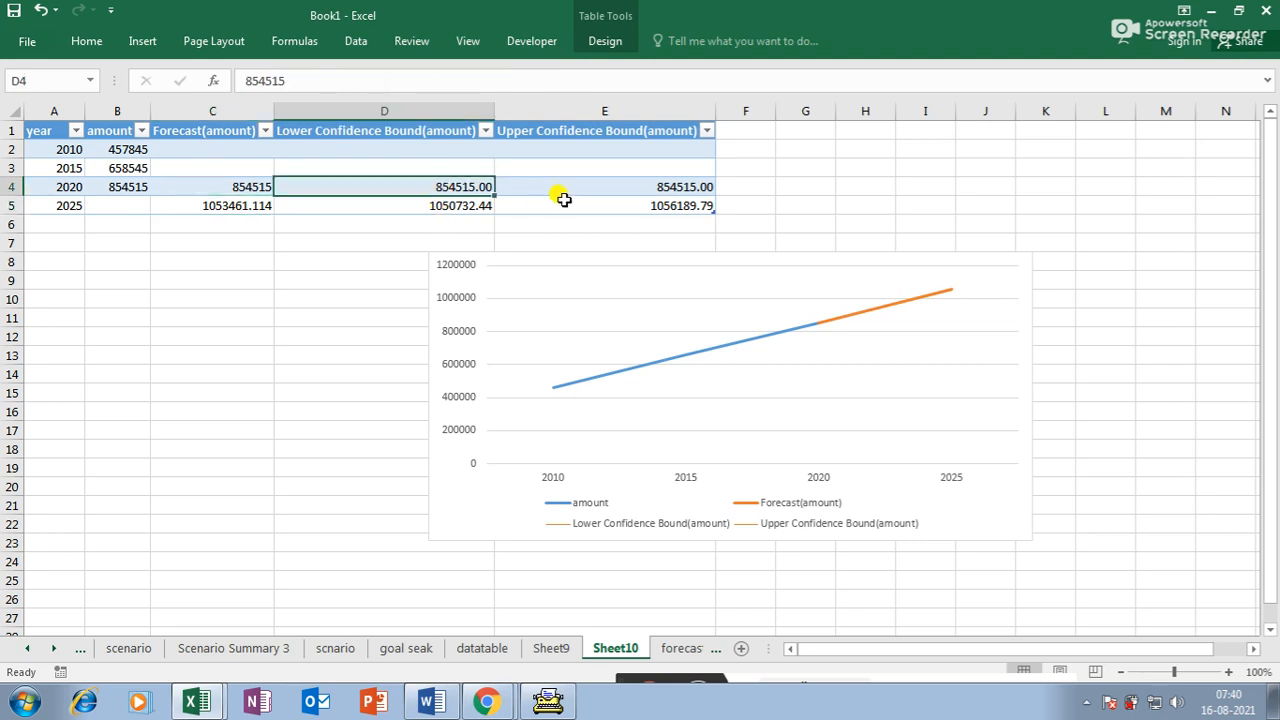
click(697, 189)
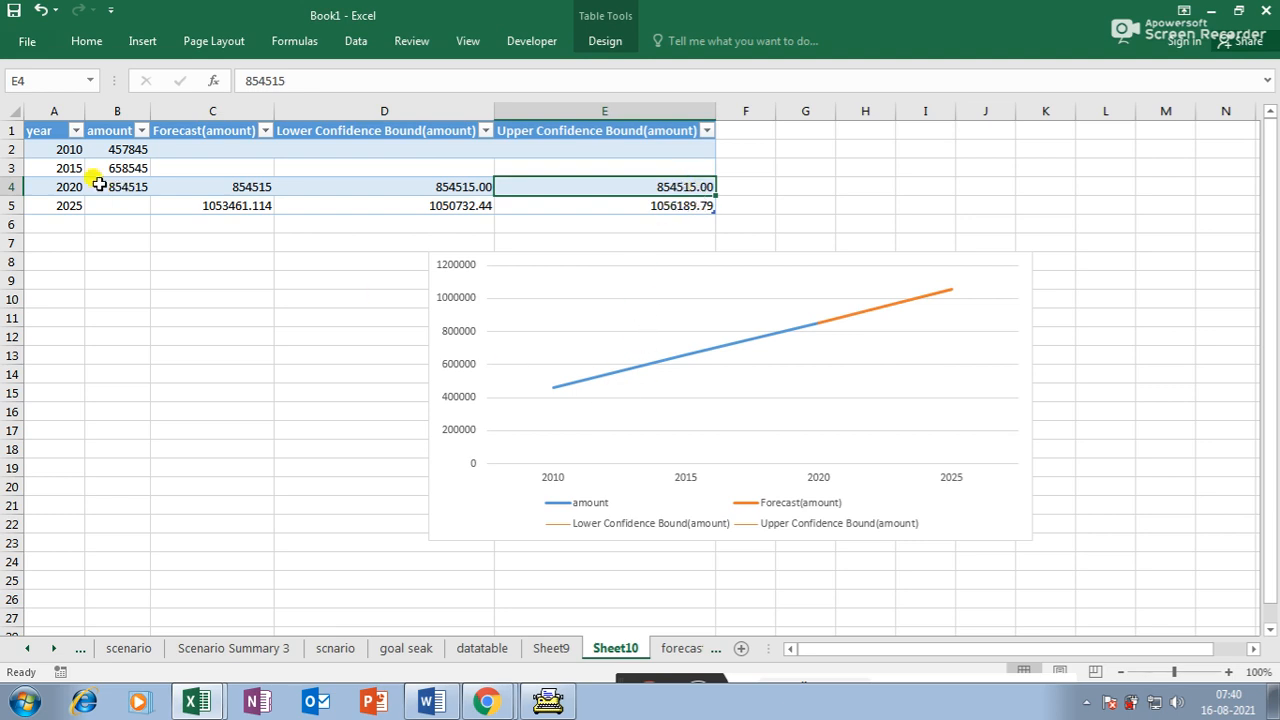
- Reposition the forecast chart just below the table, starting around row 7, and undo the shift of its plot area
click(490, 302)
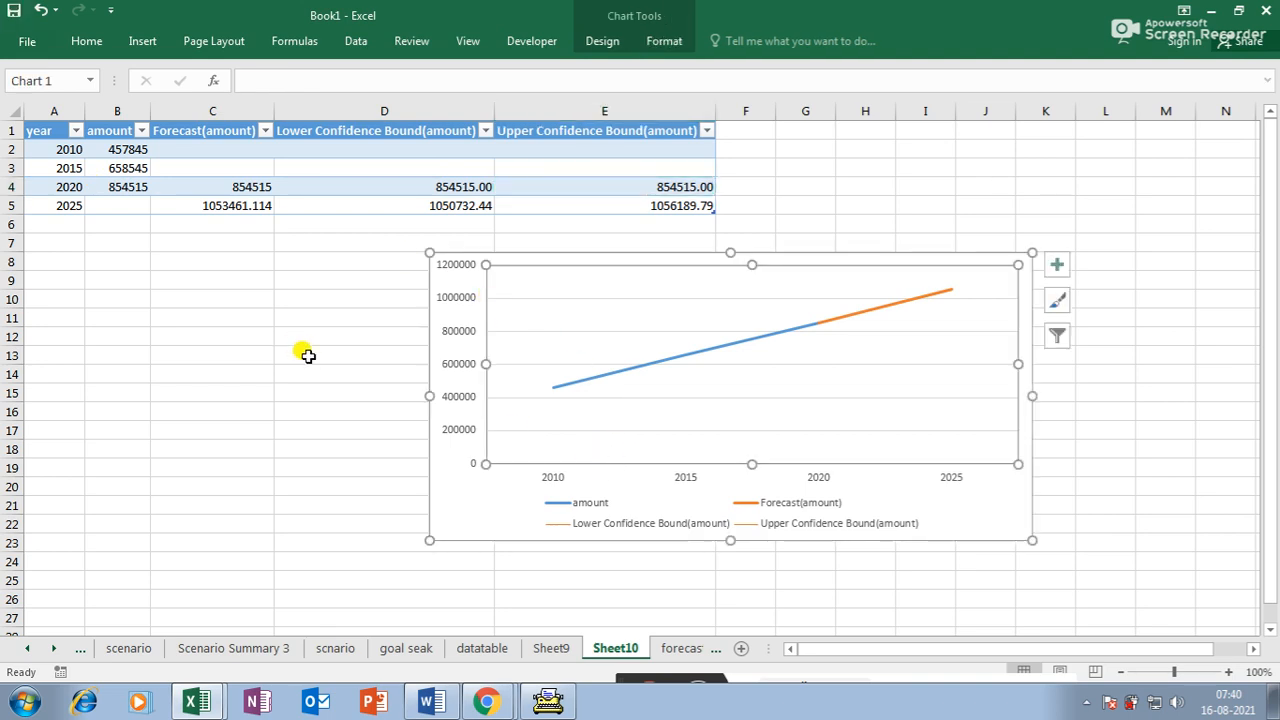
drag(953, 507, 1114, 576)
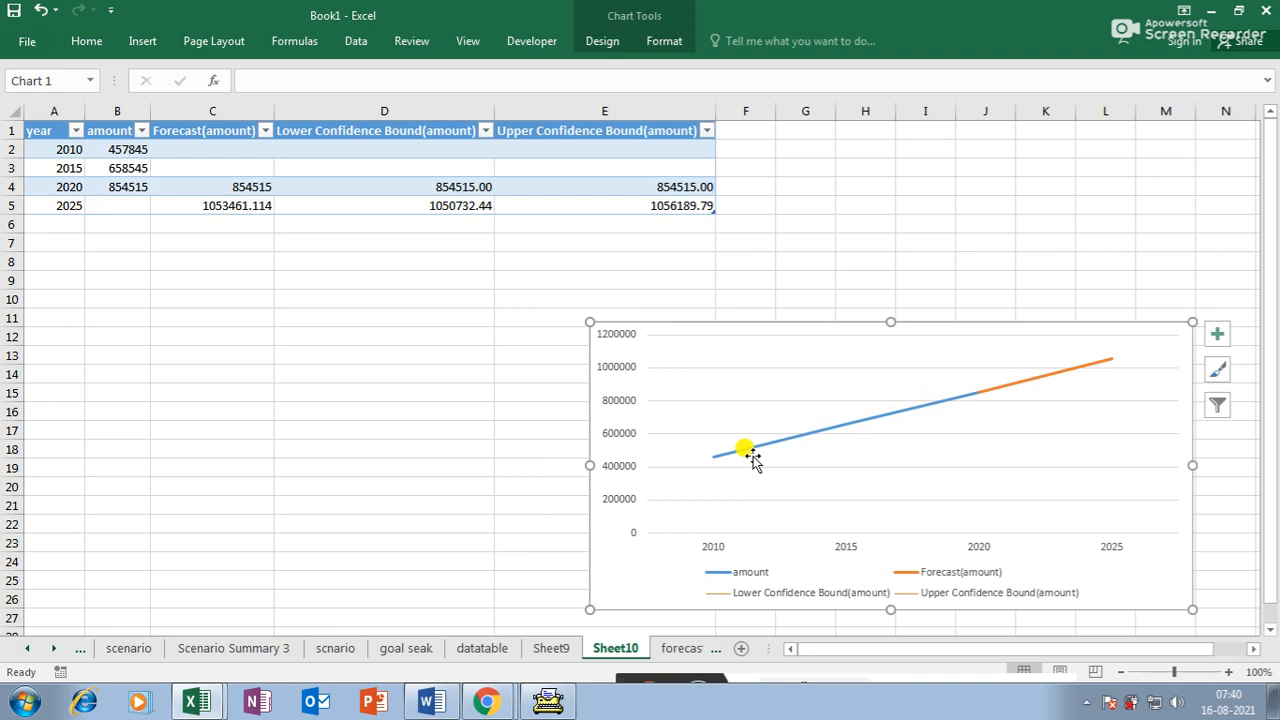
drag(683, 337, 535, 261)
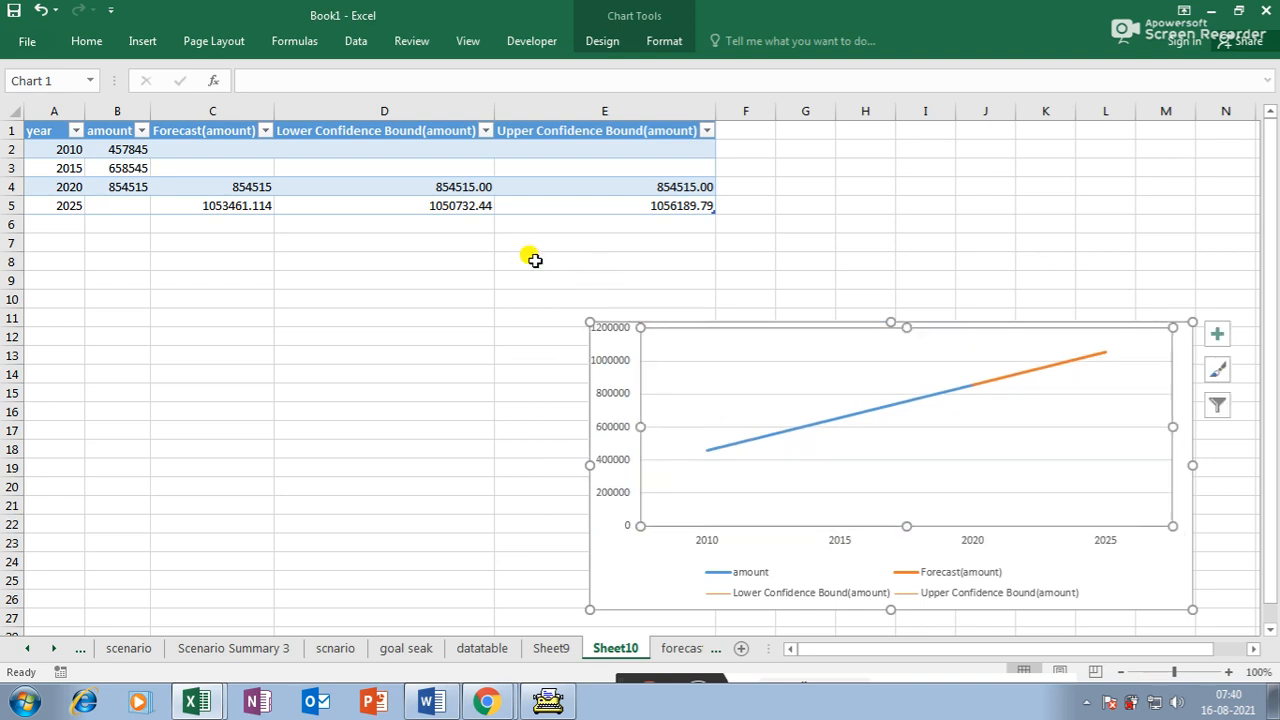
key(ctrl+z)
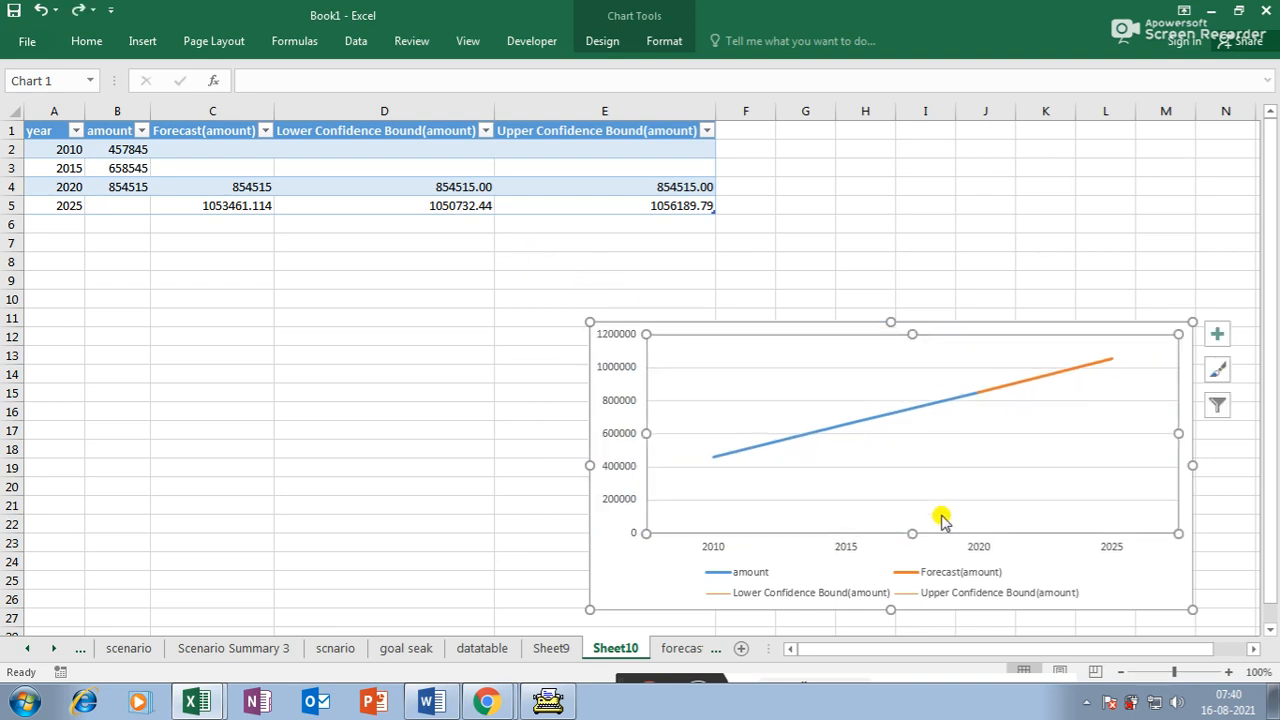
drag(1108, 580, 905, 512)
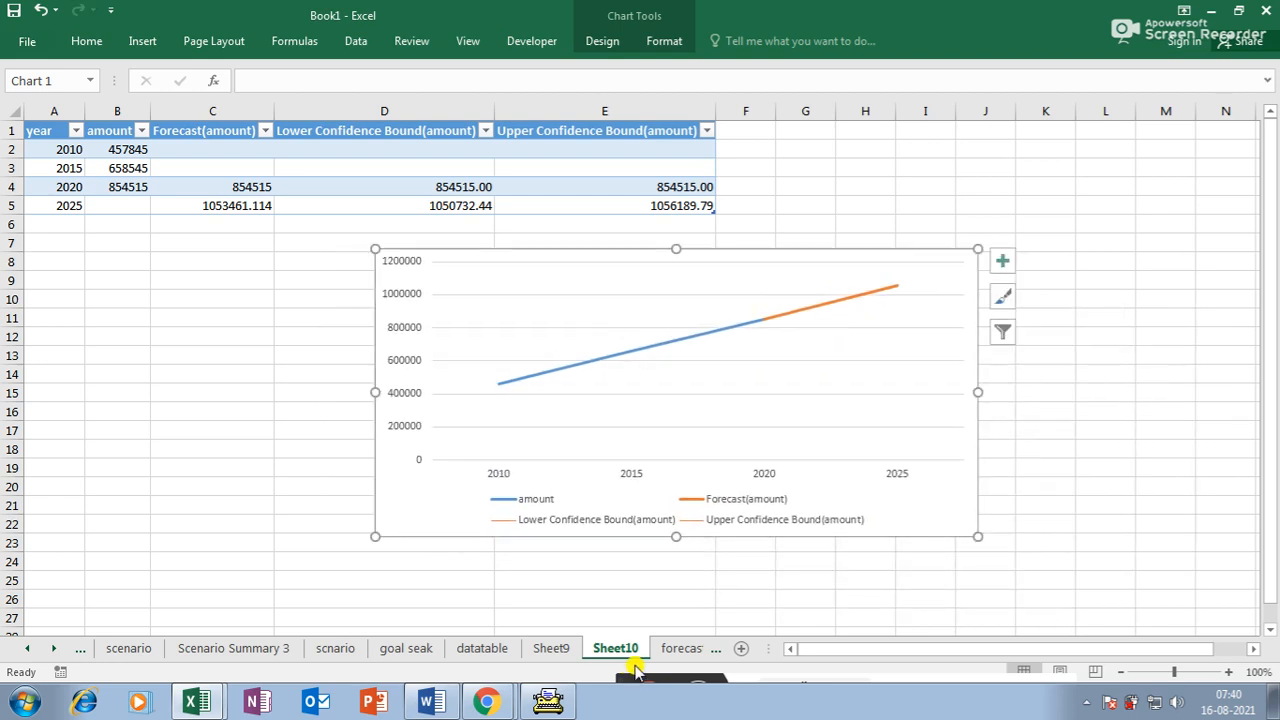
- On the forecast sheet, set the amounts for 2010, 2015 and 2020 in G8:G10 to 20000, 80000 and 160000
click(688, 648)
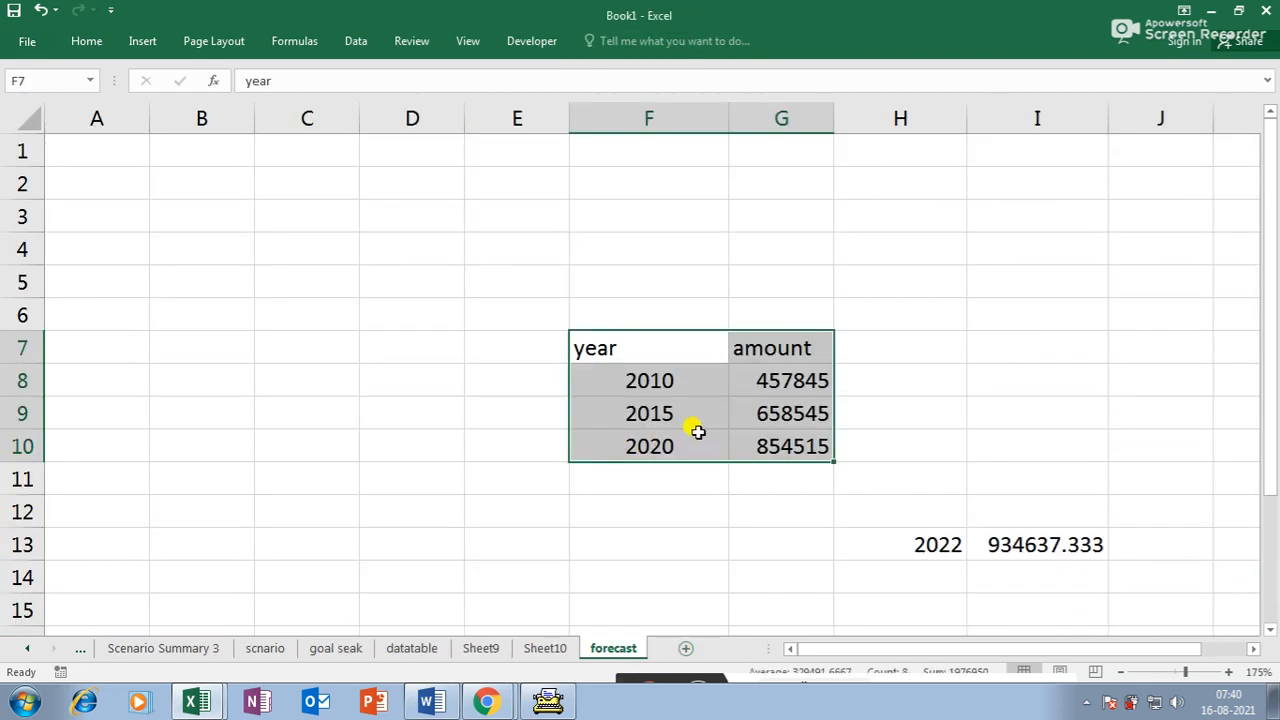
click(785, 380)
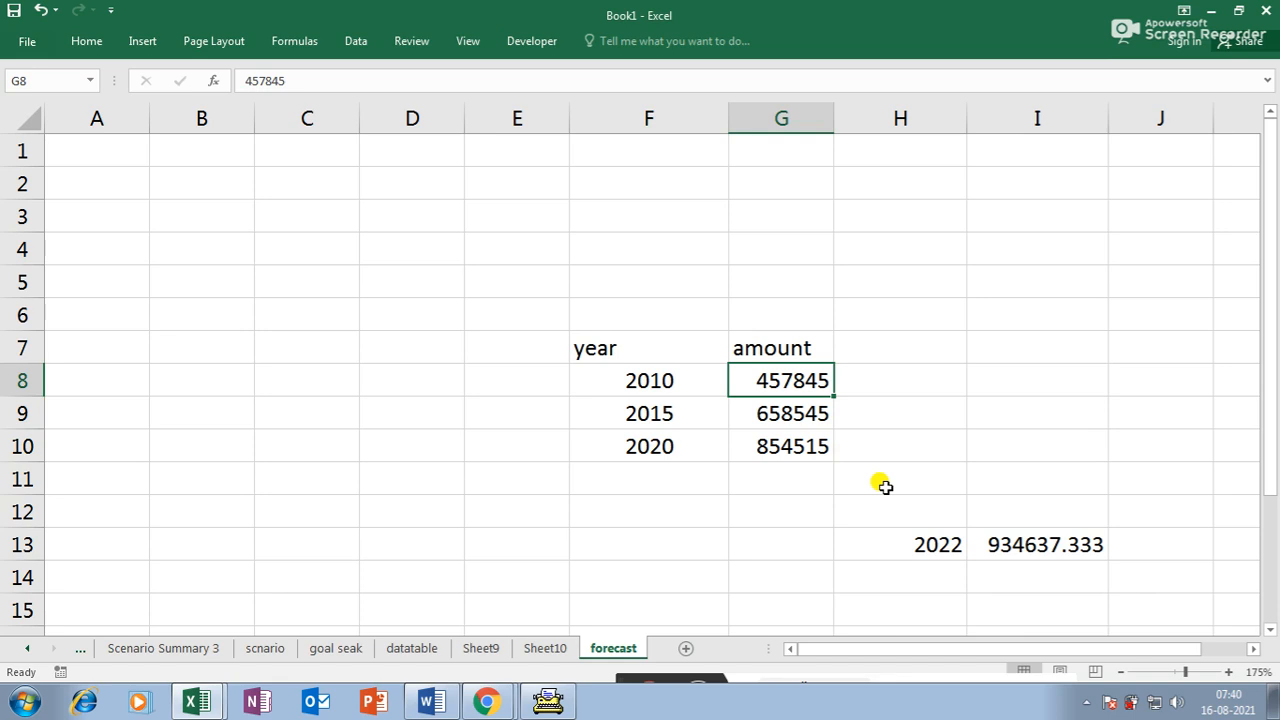
text(20000)
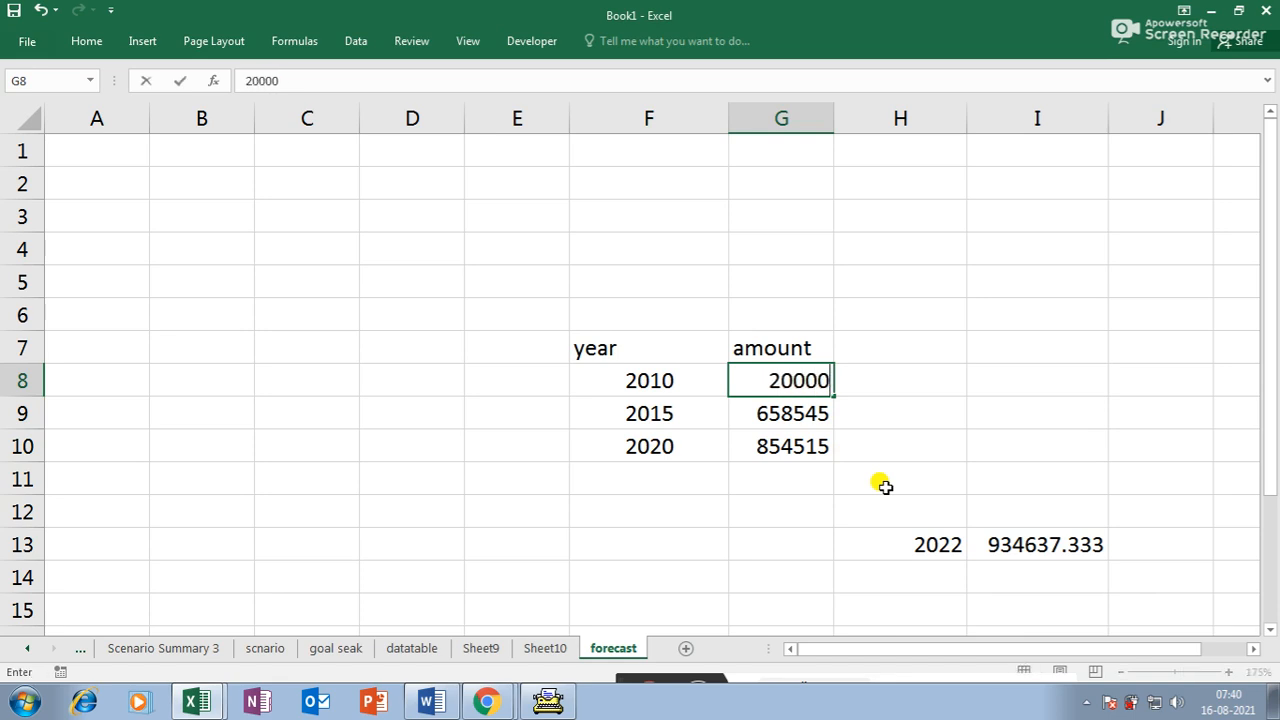
click(810, 411)
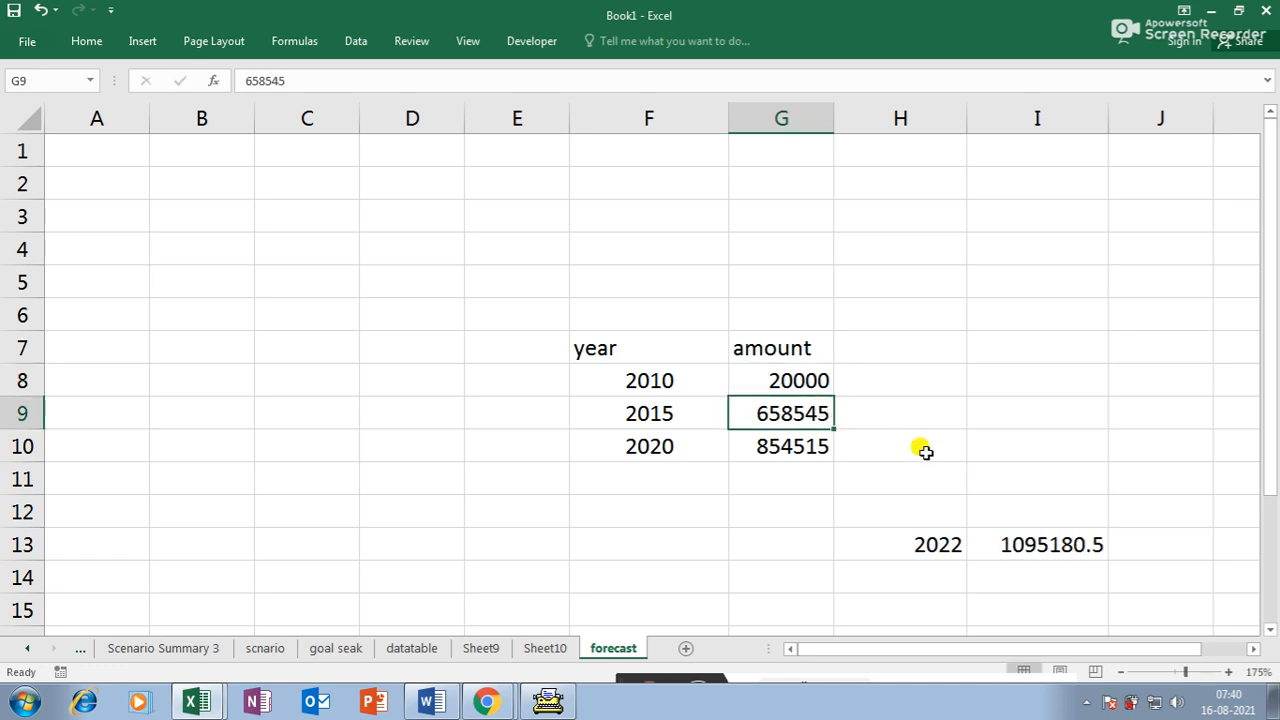
text(800000)
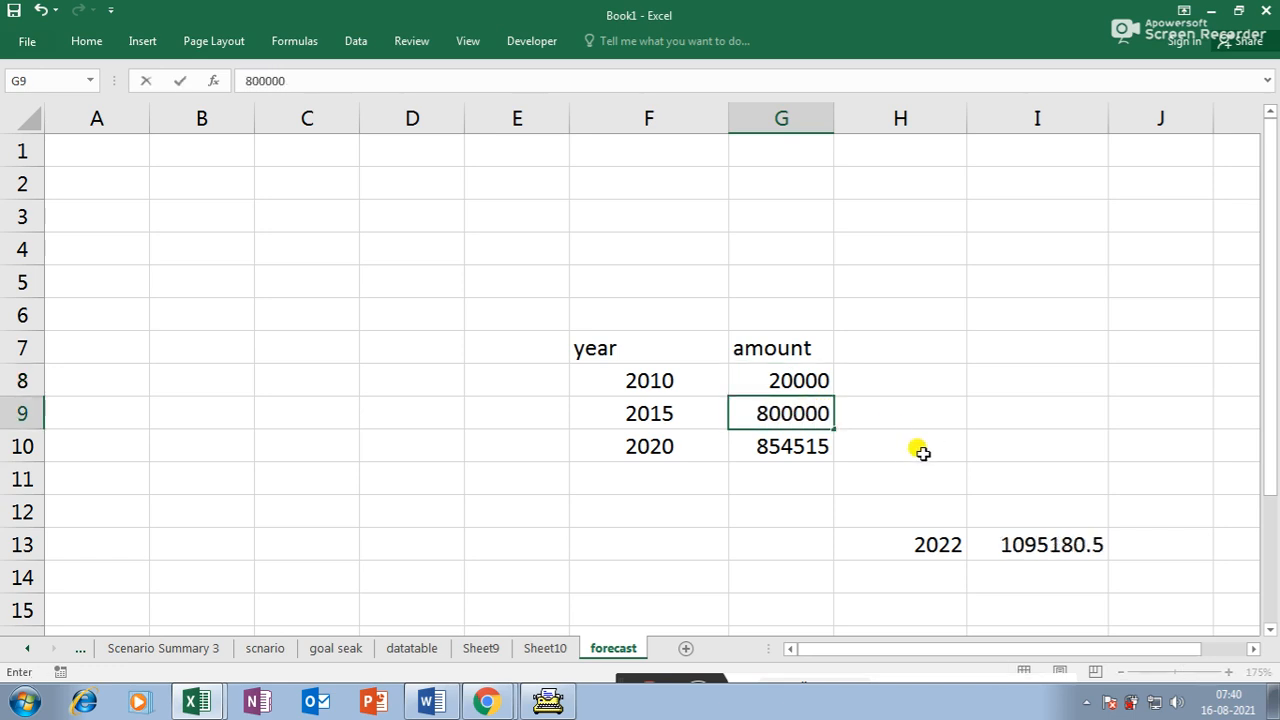
key(BackSpace)
click(802, 452)
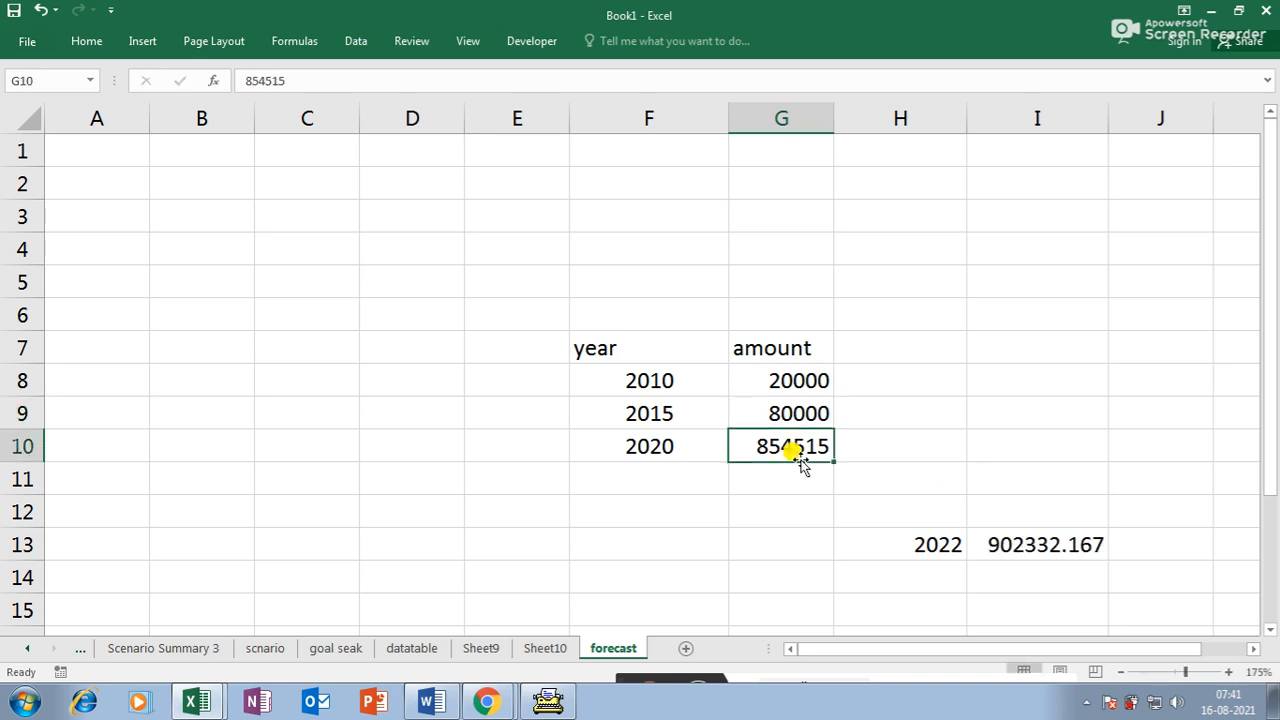
text(1600000)
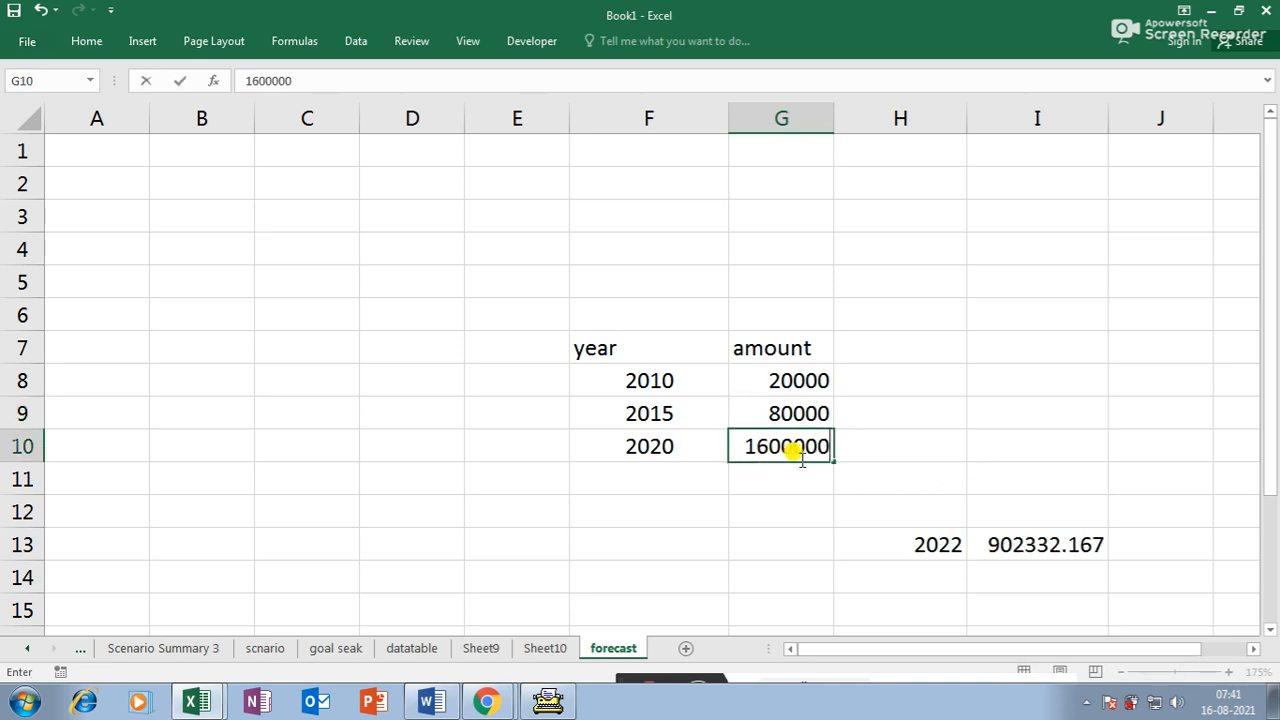
key(BackSpace)
click(808, 514)
- Create a line-chart forecast worksheet from F8:G10 with the forecast end set to 2035
drag(626, 376, 780, 437)
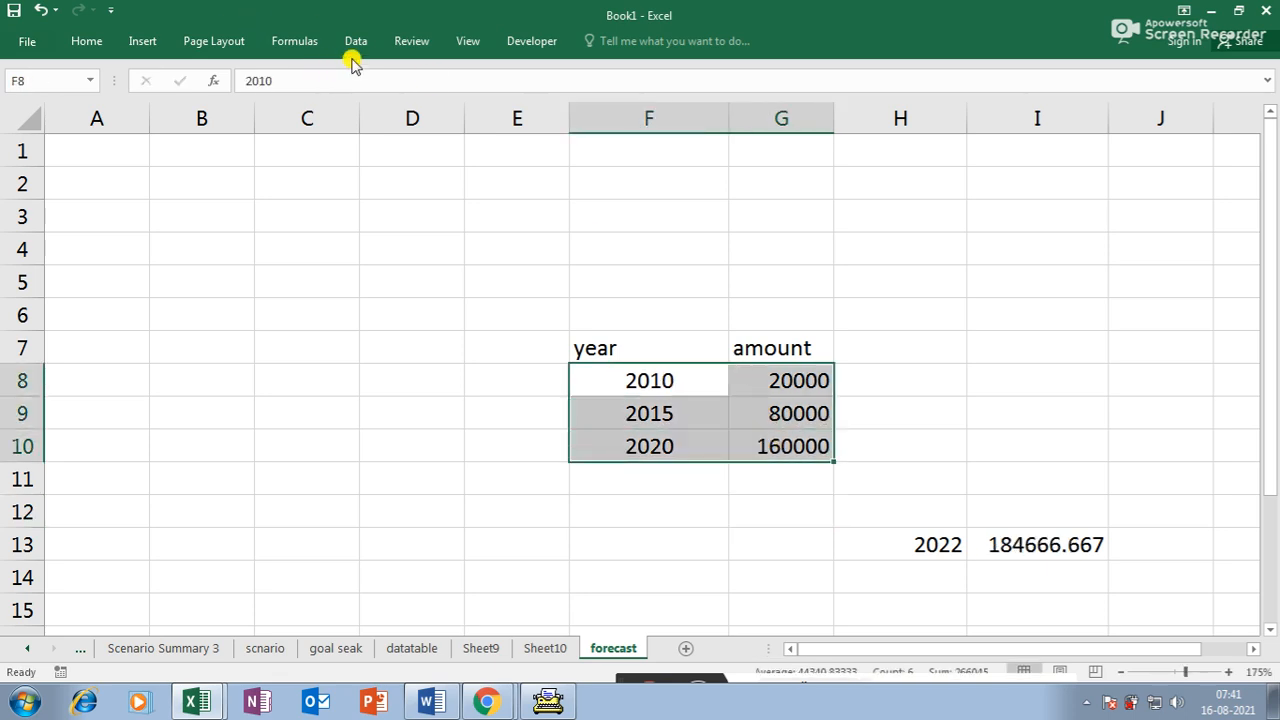
click(356, 42)
click(940, 78)
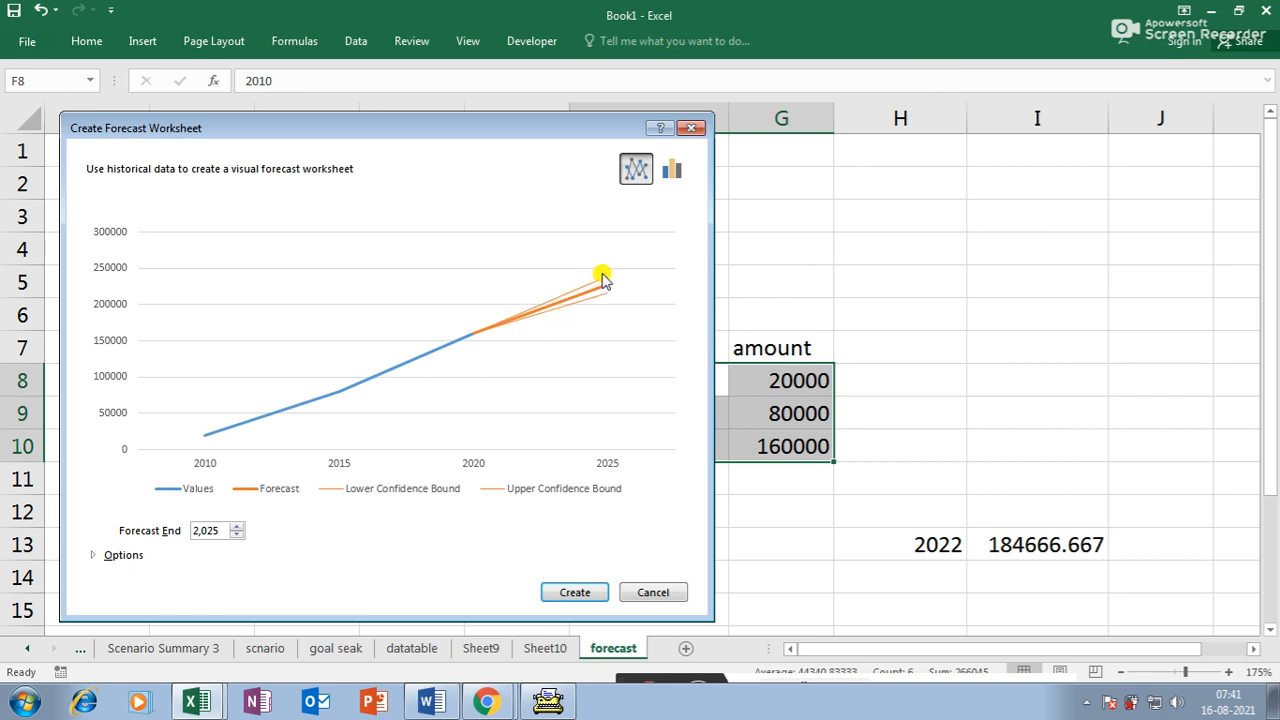
click(236, 527)
click(236, 527)
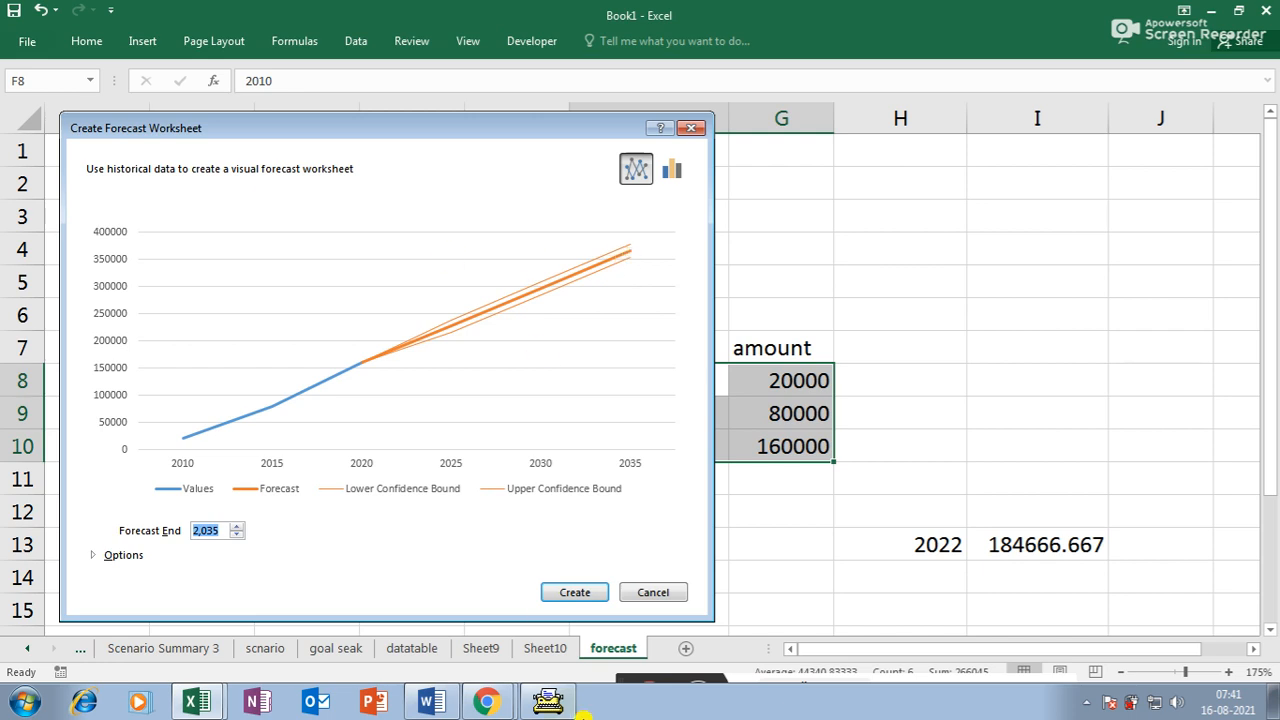
click(567, 591)
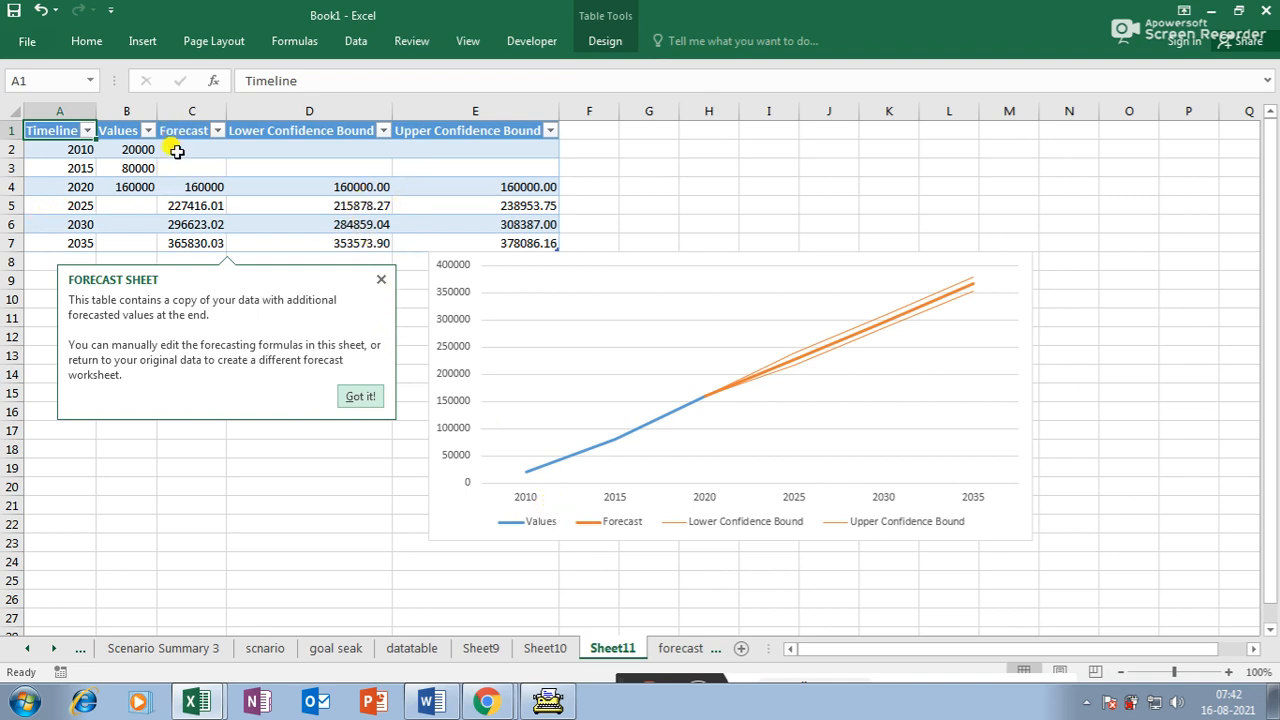
- Check the 2025 forecast formula in C5 and move the chart down to about row 11, clear of the table
click(194, 207)
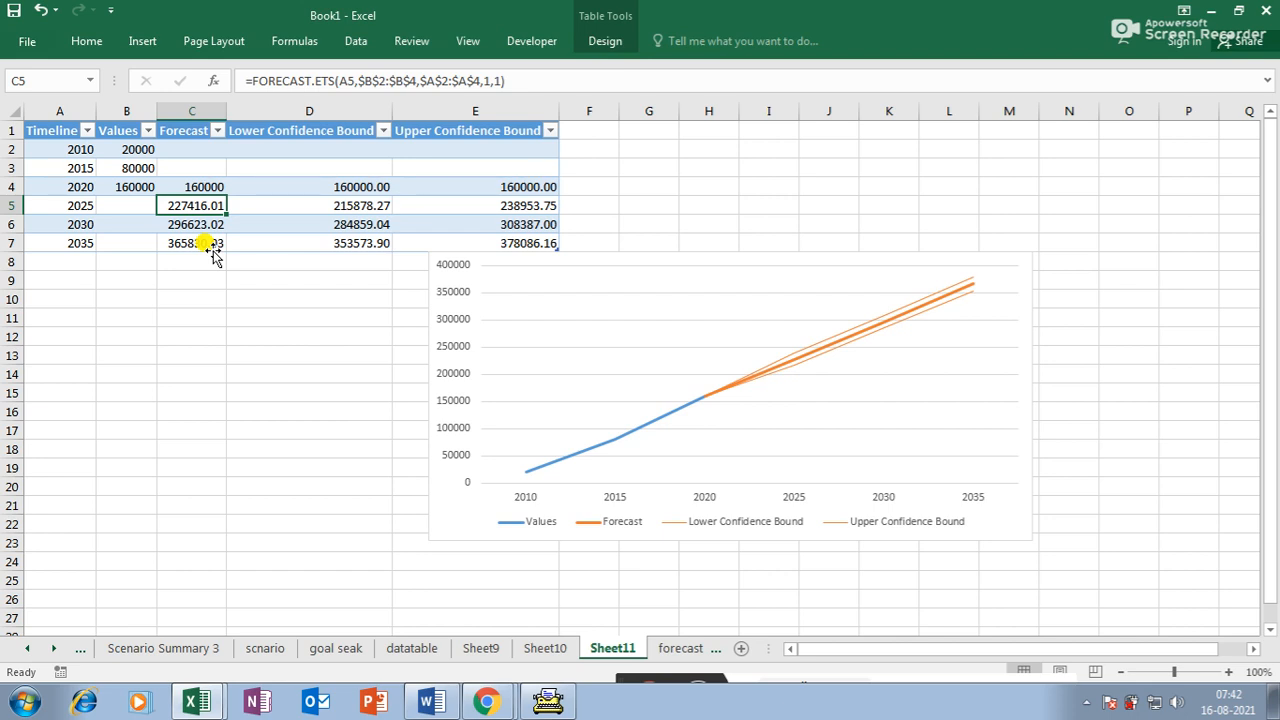
click(1013, 269)
drag(1013, 269, 1040, 329)
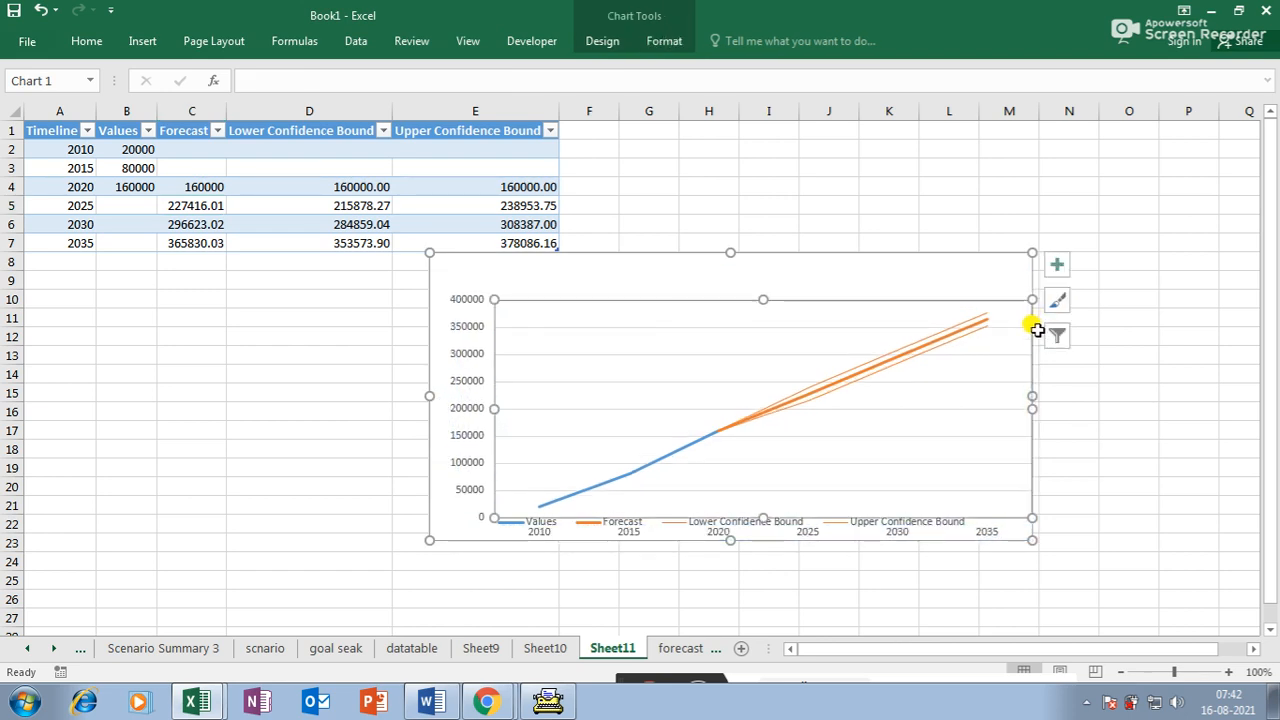
drag(1023, 514, 1019, 567)
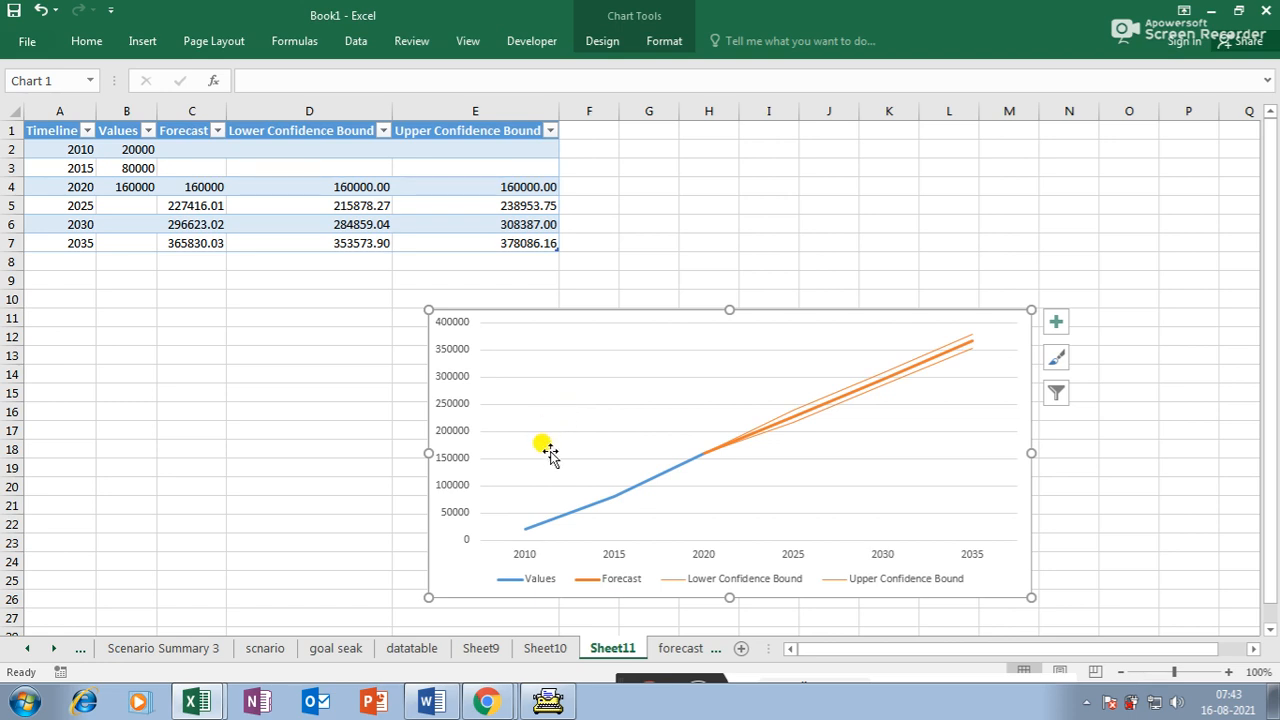
click(356, 41)
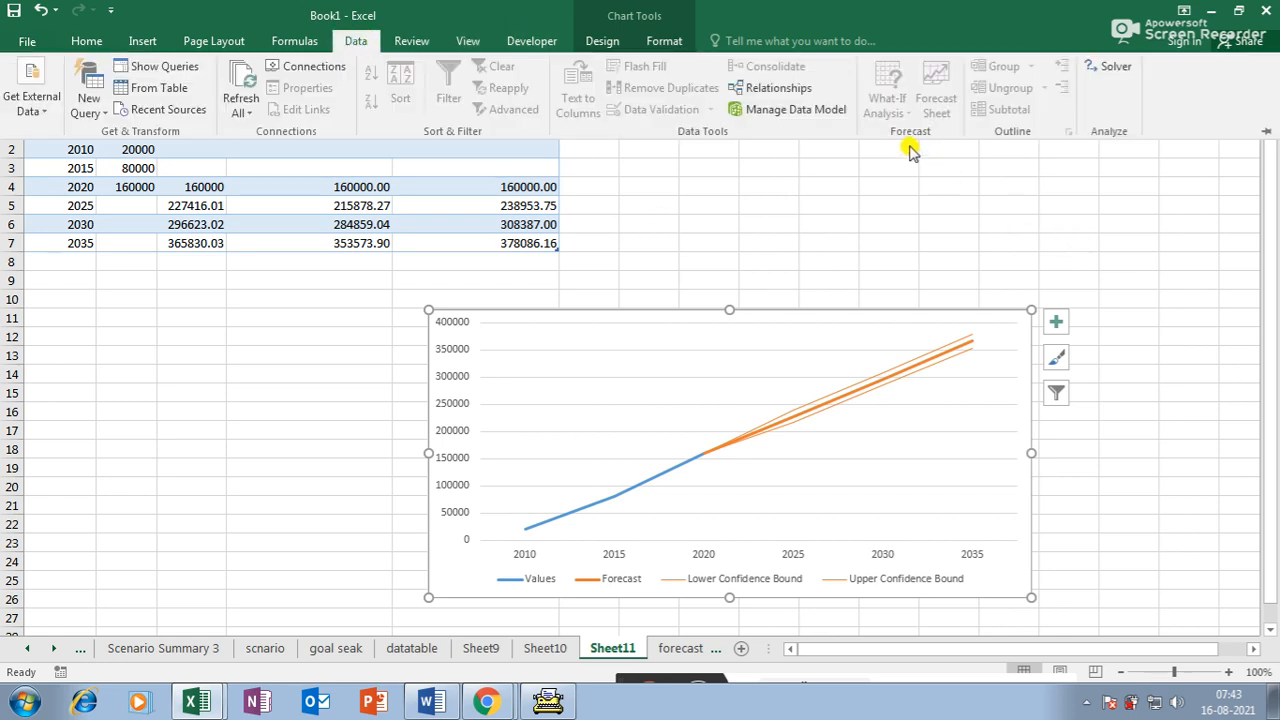
click(834, 216)
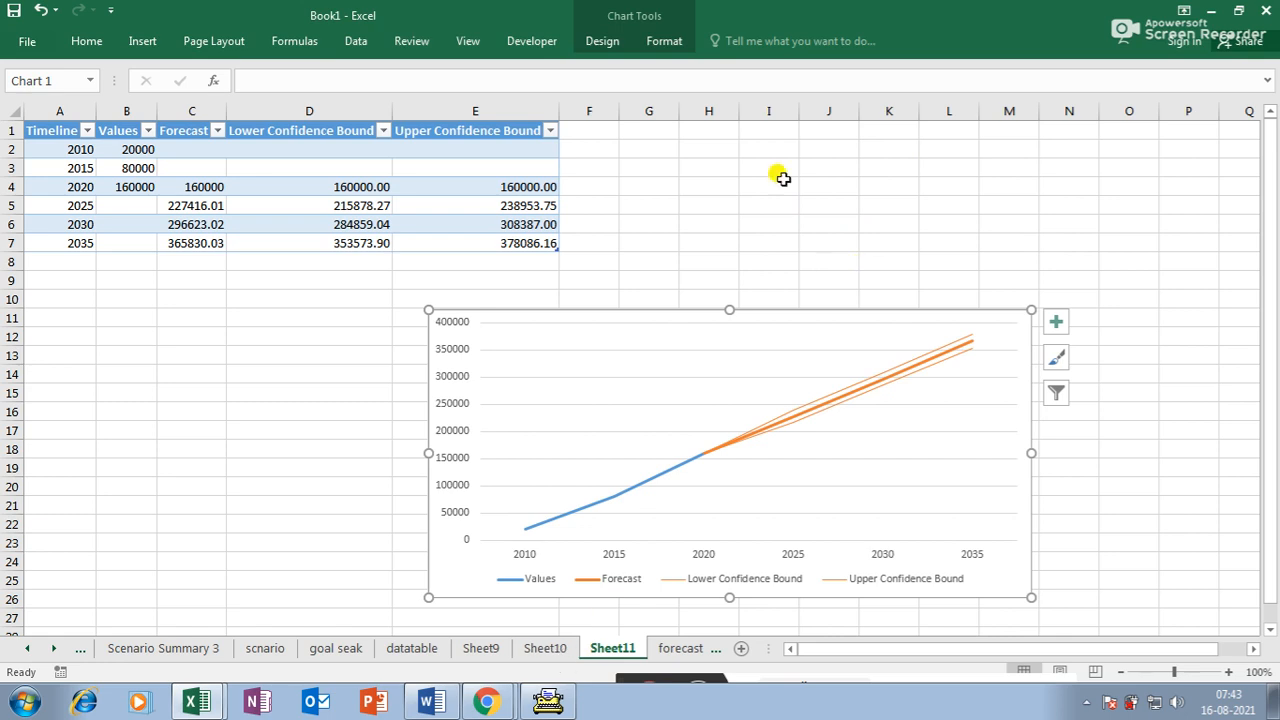
click(356, 41)
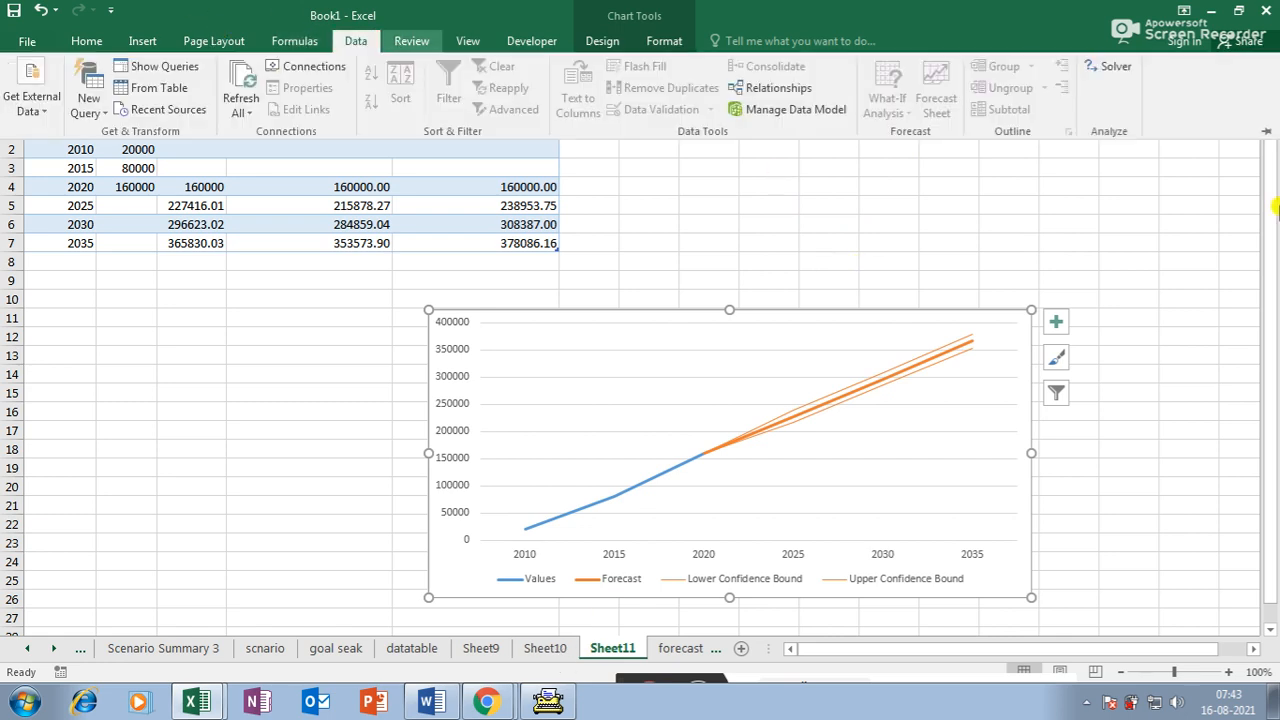
click(940, 205)
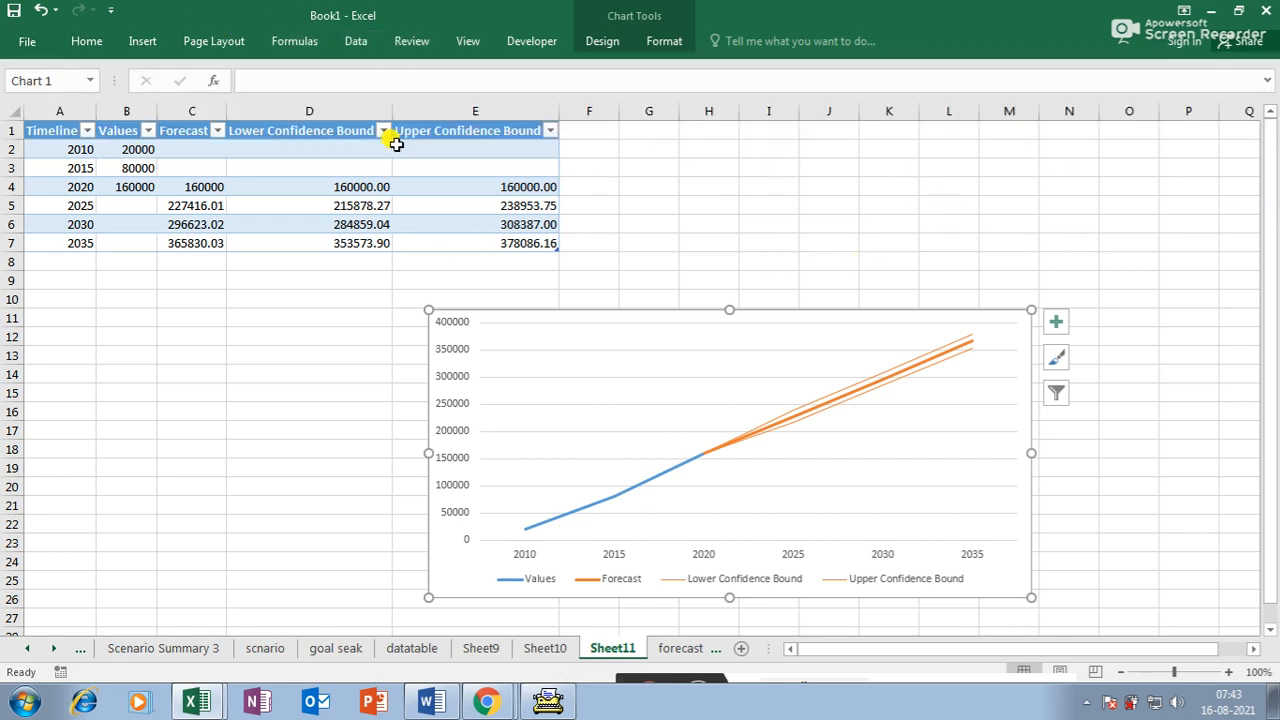
click(356, 41)
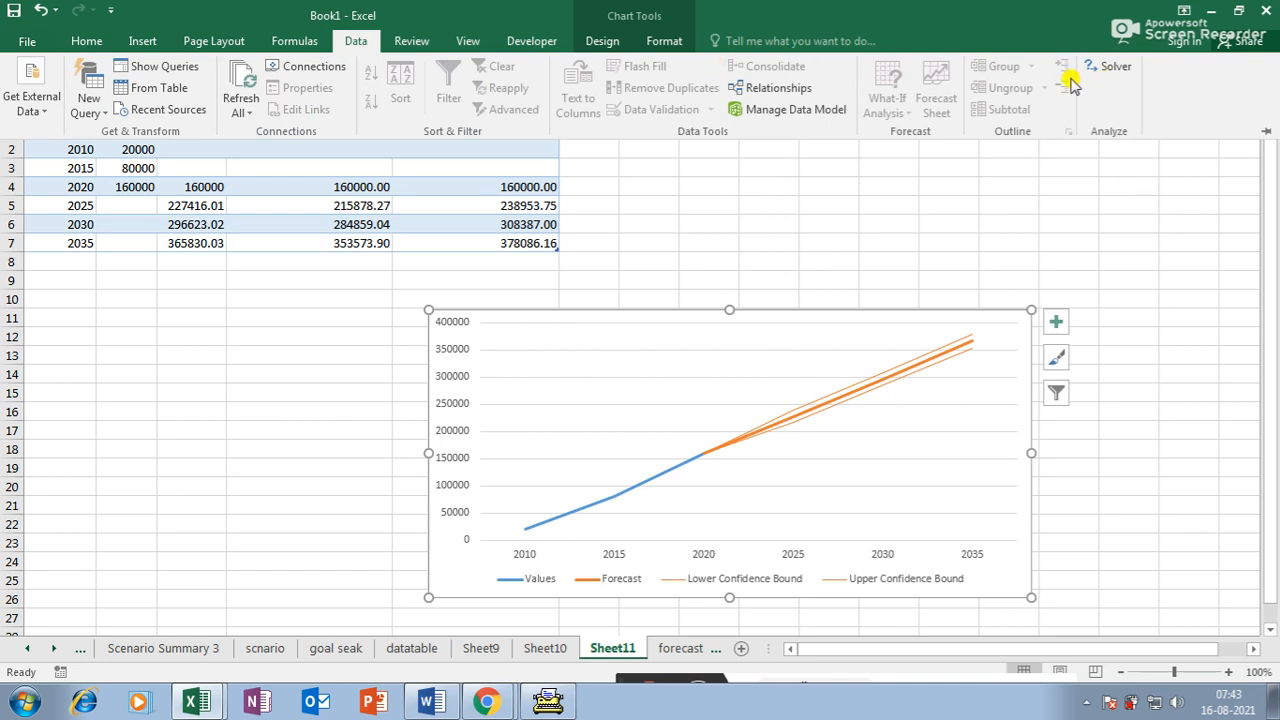
- Add a new blank worksheet and move it to the end of the workbook, after the forecast sheet
click(683, 655)
click(740, 650)
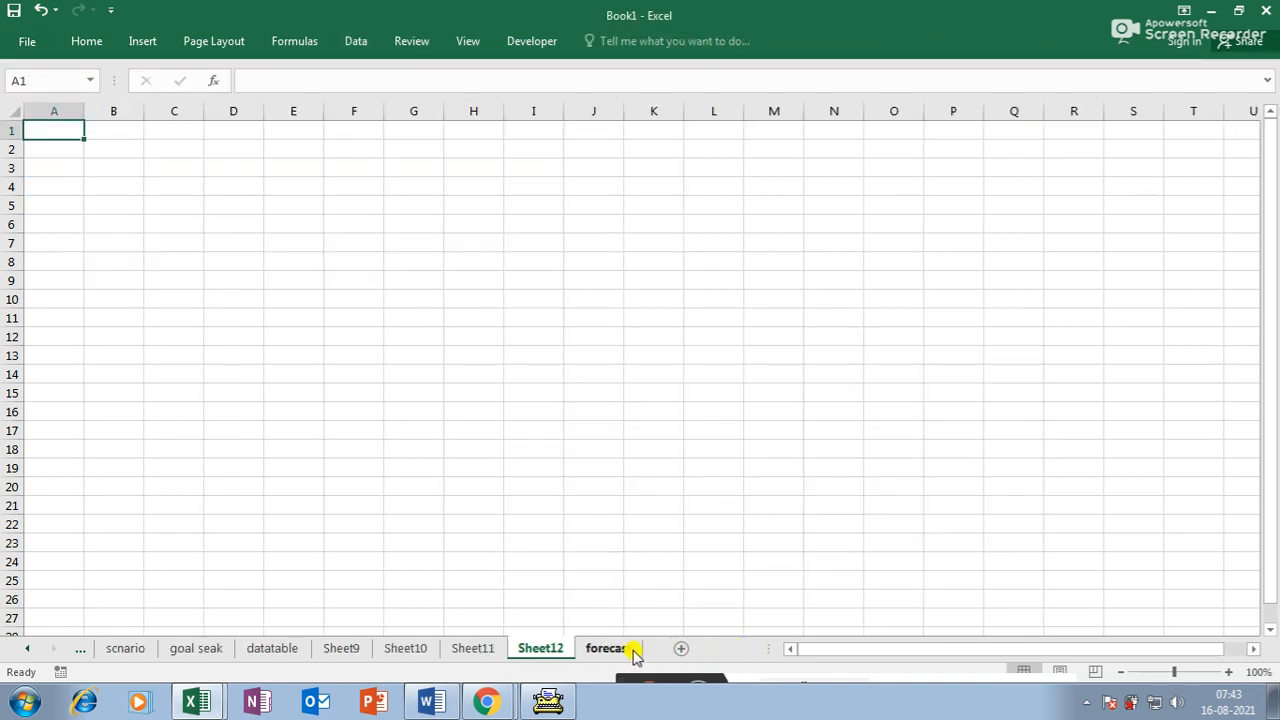
drag(549, 645, 651, 655)
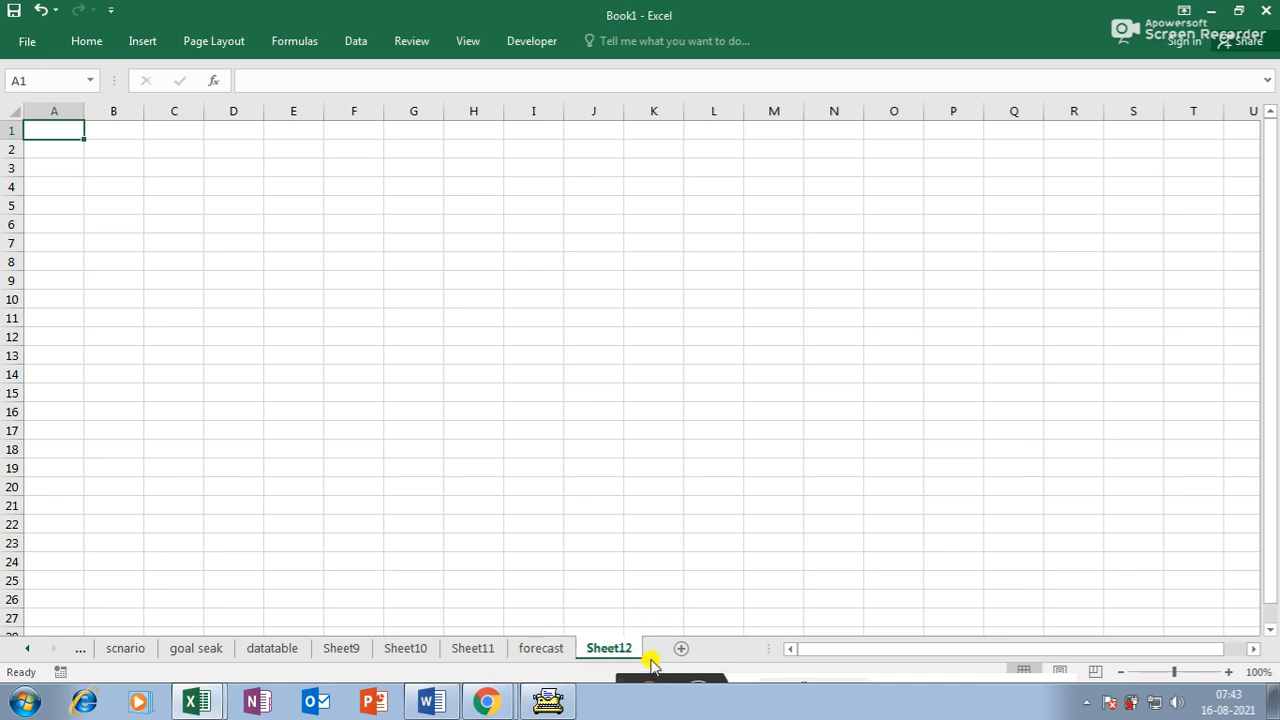
- Enter the column headers name, sub and mark in cells E8:G8 of the new sheet
click(316, 256)
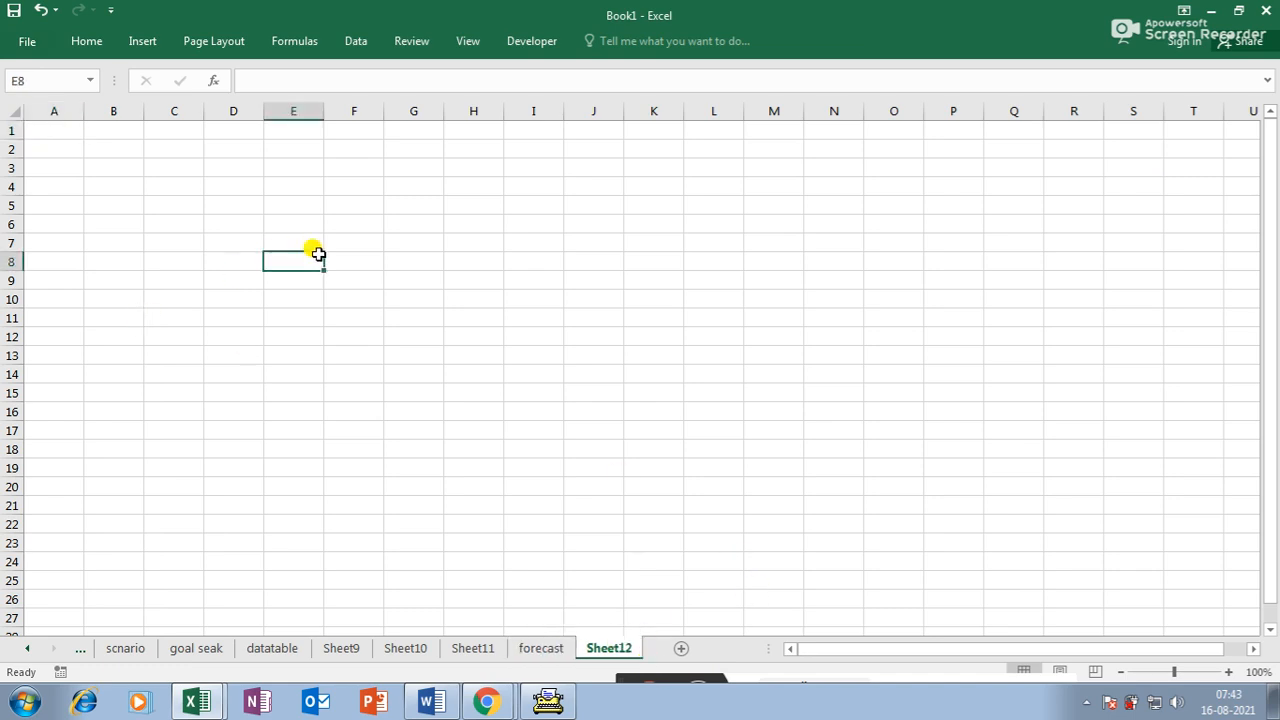
text(name)
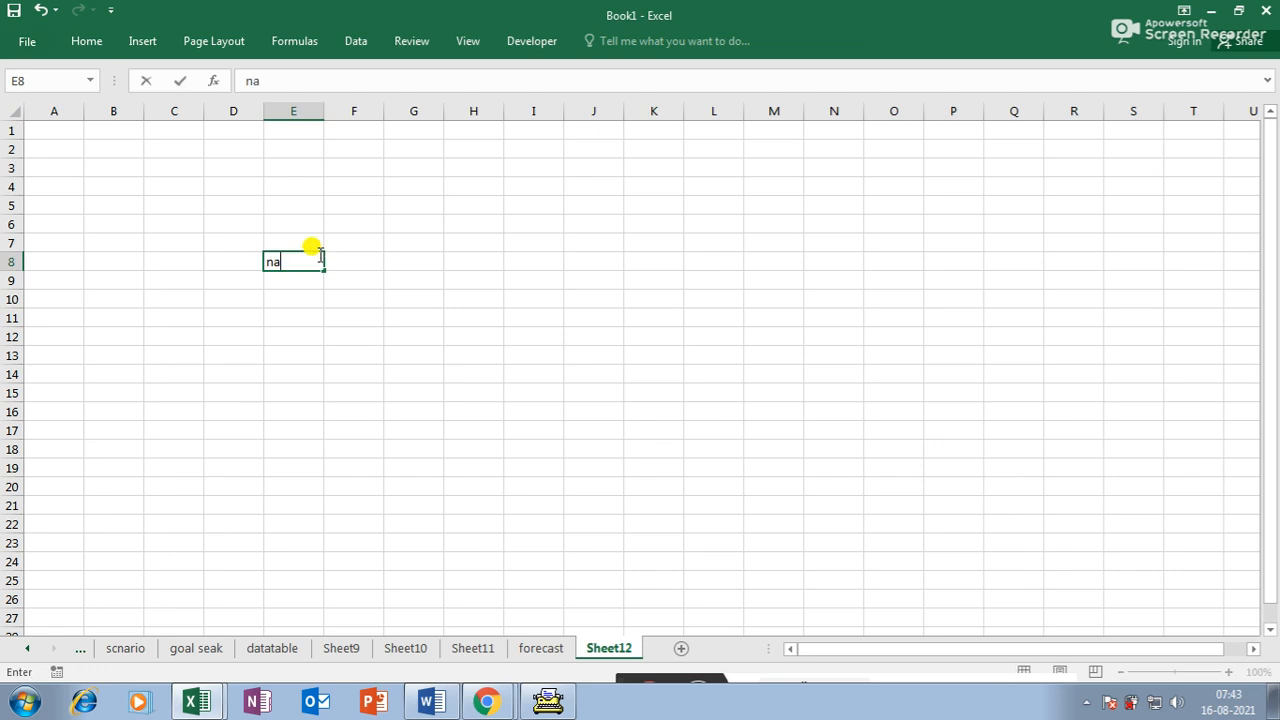
key(Tab)
text(sub)
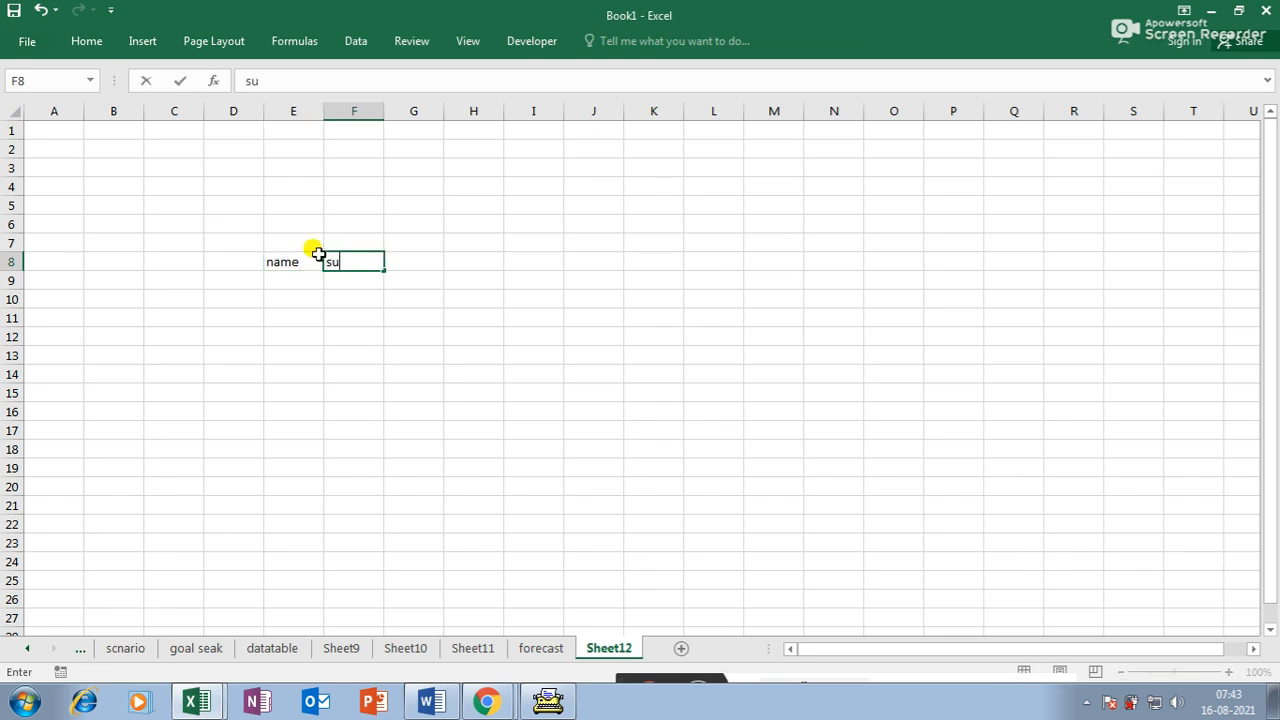
key(Tab)
text(ma)
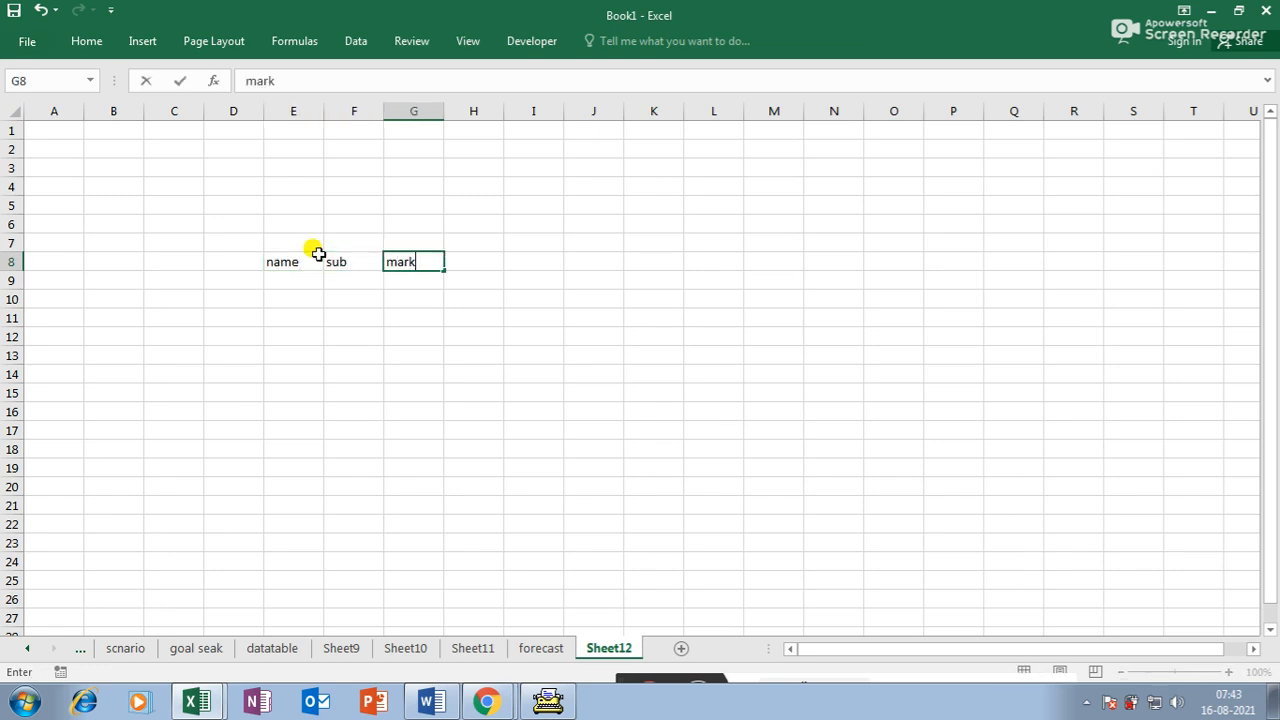
key(Return)
- Fill row 9 with the first student's name, subject mal and mark 41
ctrl+scroll(323, 277, up, 6)
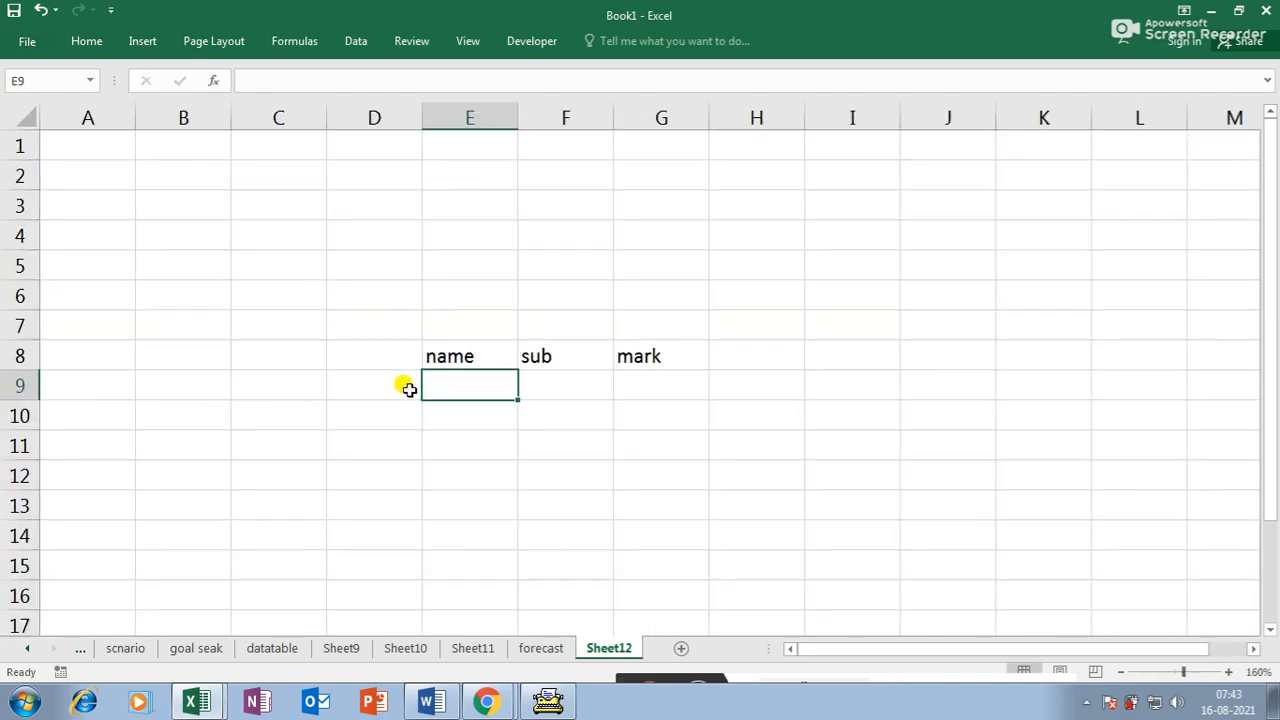
scroll(562, 414, down, 1)
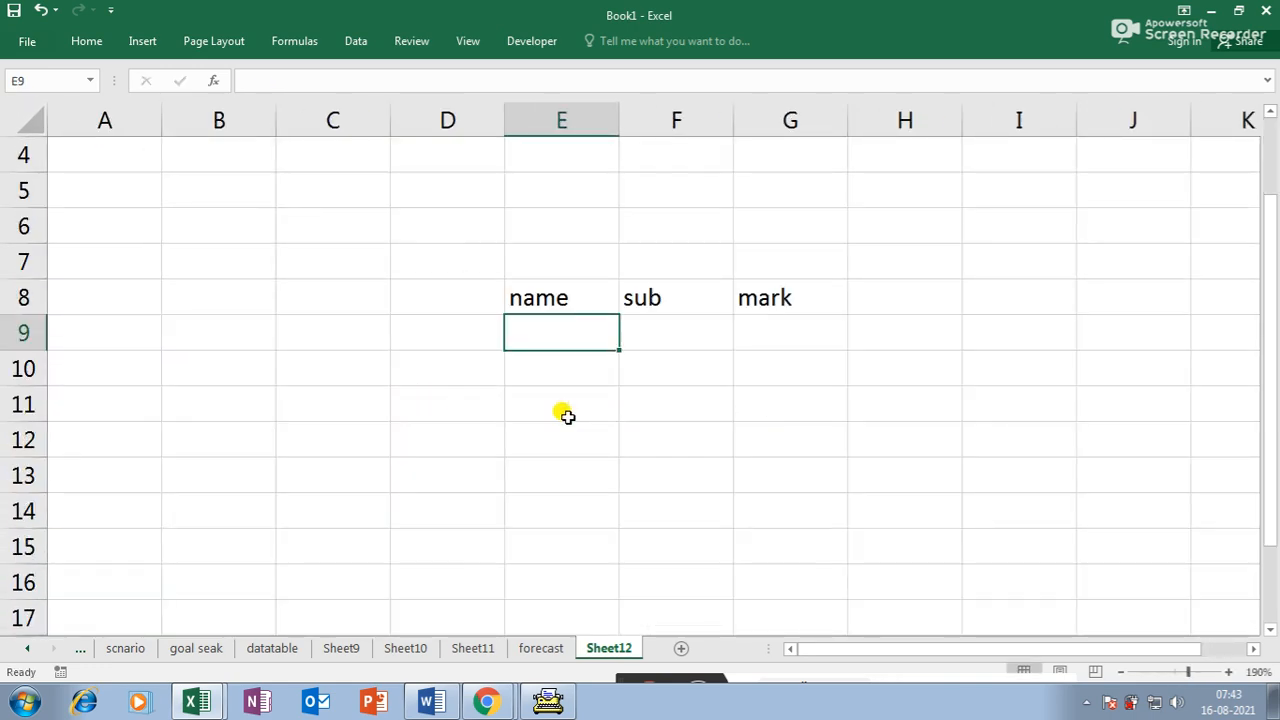
text(anu)
key(Tab)
text(ma)
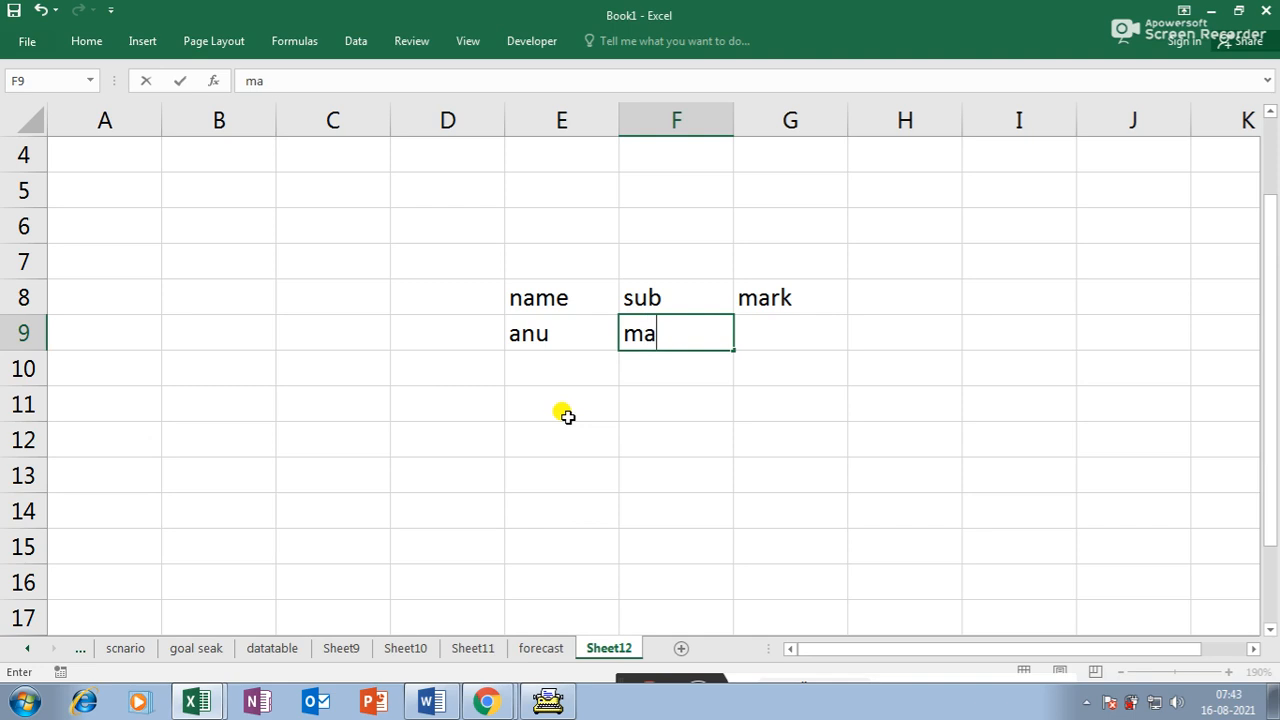
text(l)
key(Tab)
text(41)
key(Return)
- Add the first student's other subjects in rows 10 and 11: eng with 25 and phy with 41
text(a)
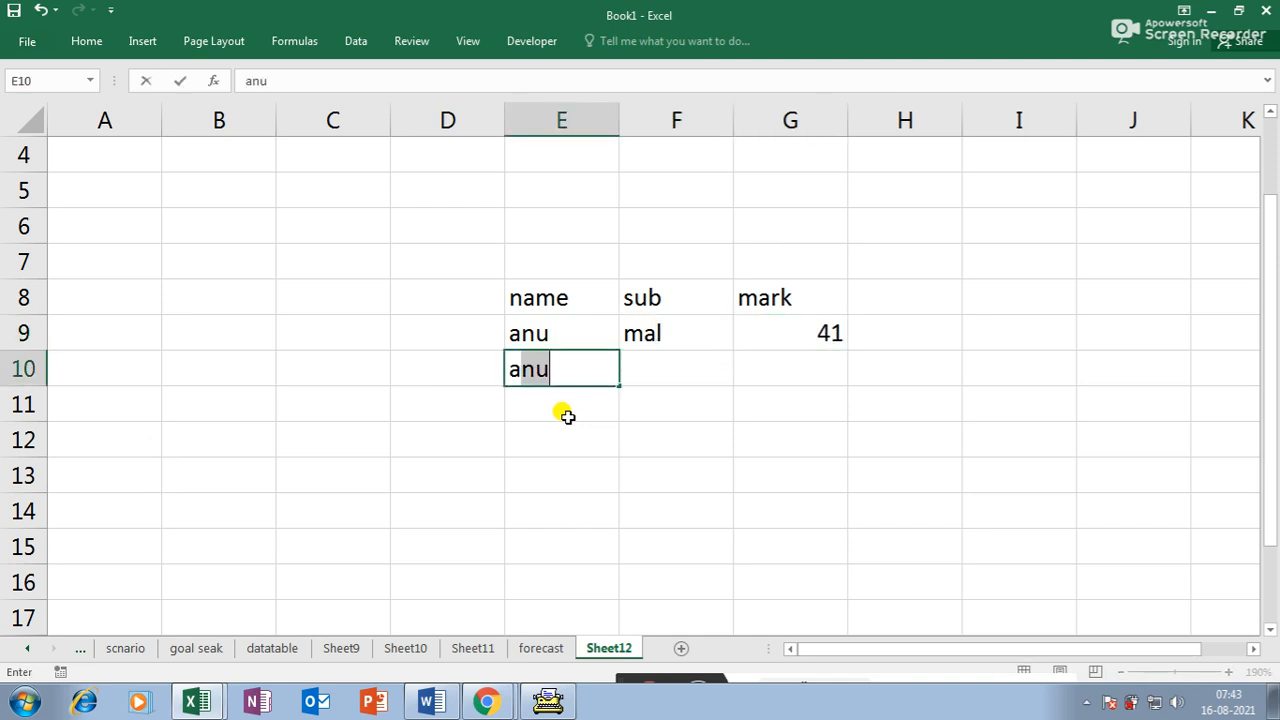
key(Tab)
text(eng)
key(Tab)
text(25)
key(Return)
text(a)
key(Tab)
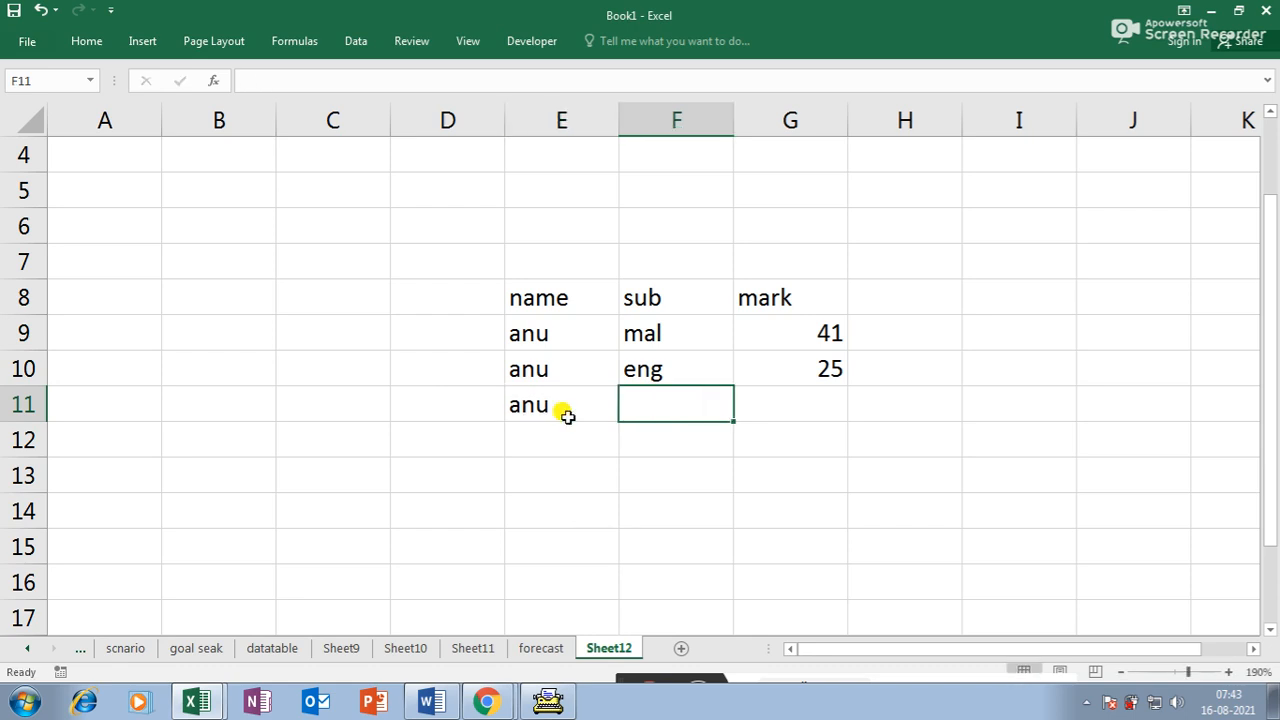
text(phy)
key(Tab)
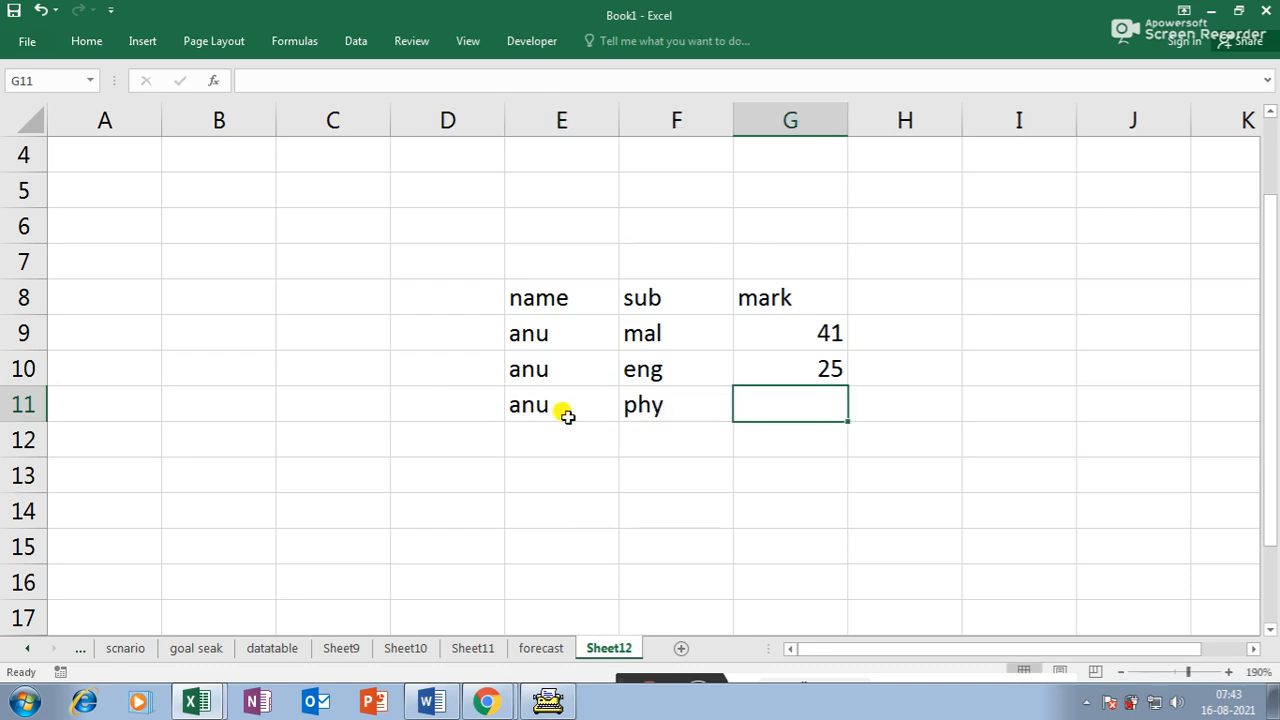
text(41)
key(Return)
- Fill row 12 with the second student's name, subject mal and mark 14, correcting the name's spelling
text(moha)
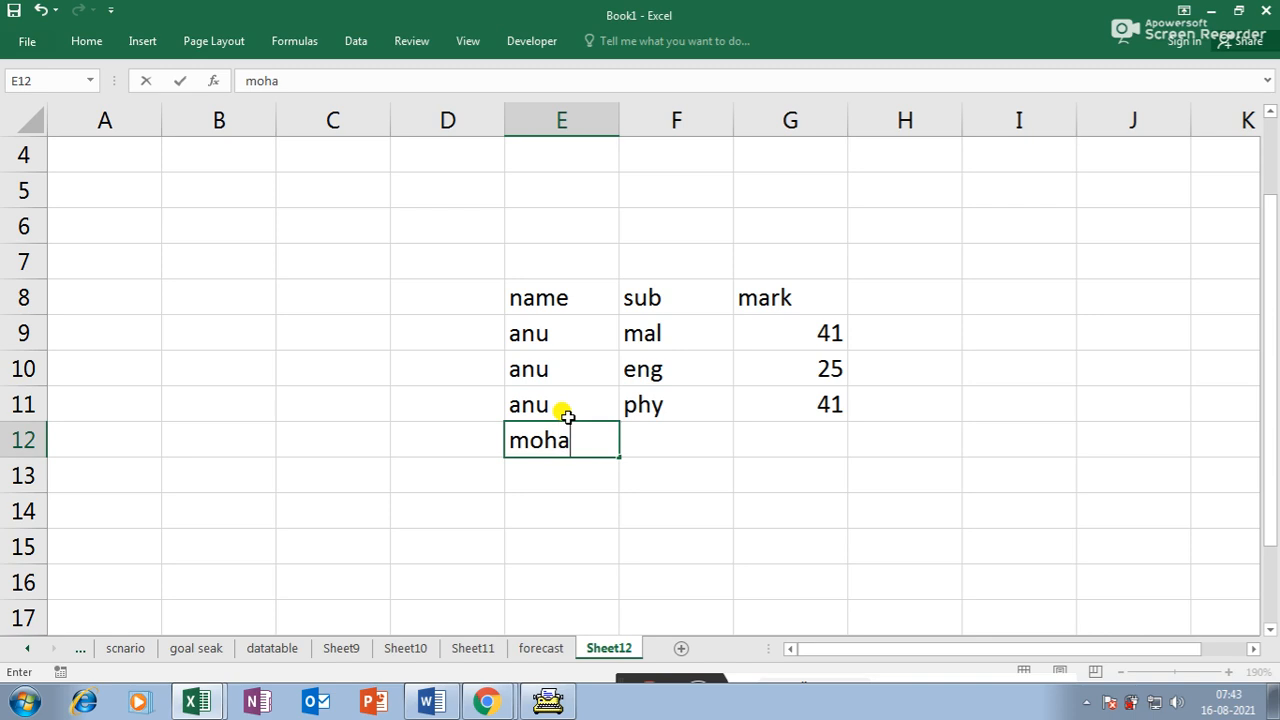
key(Tab)
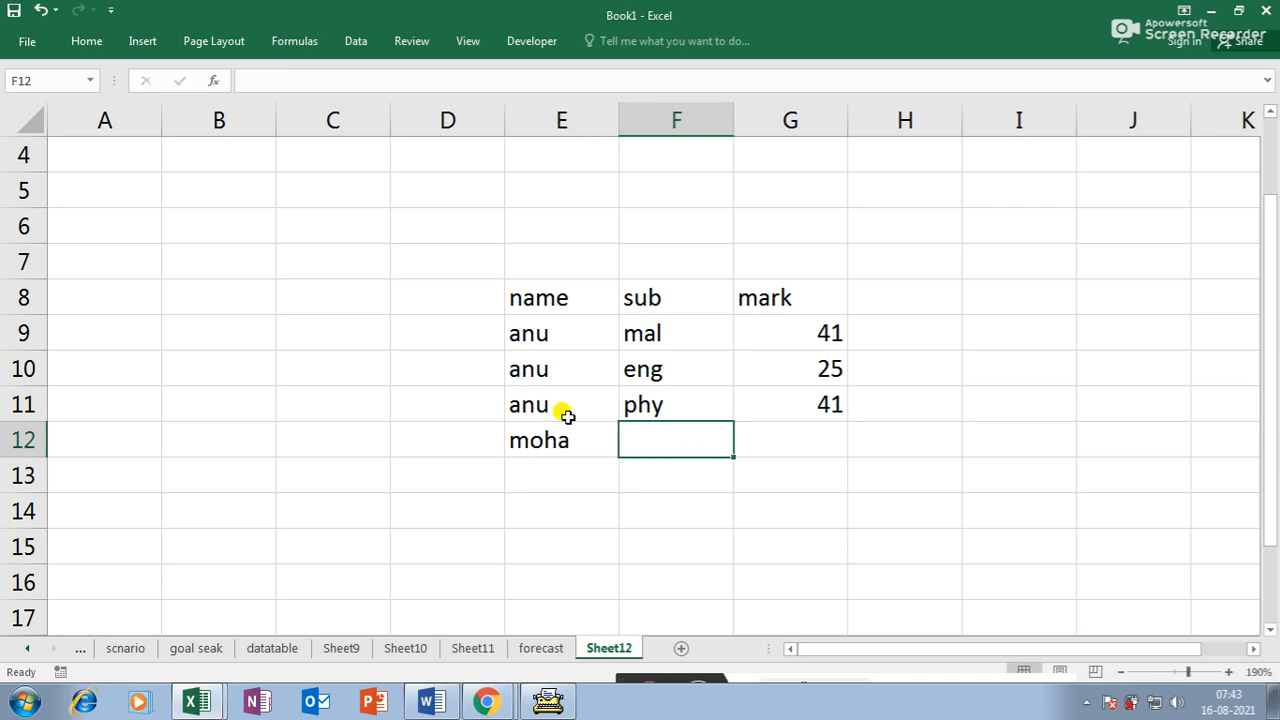
double_click(584, 444)
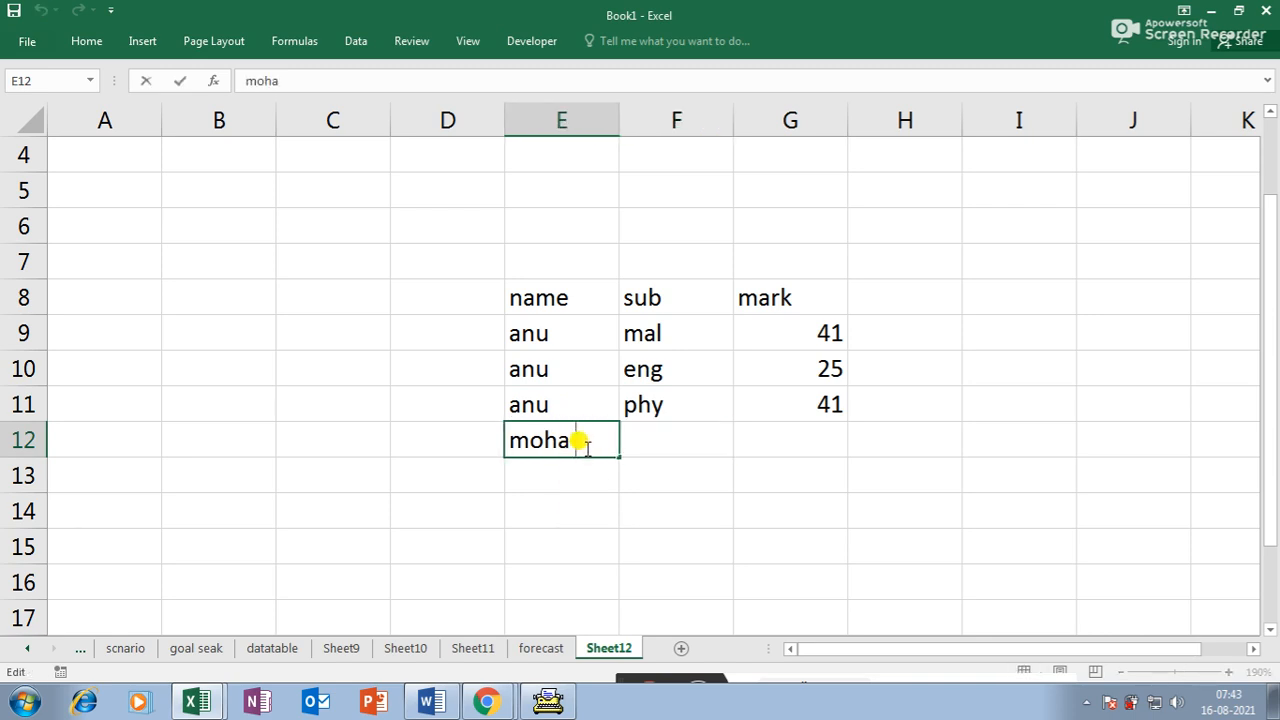
text(n)
key(Tab)
text(m)
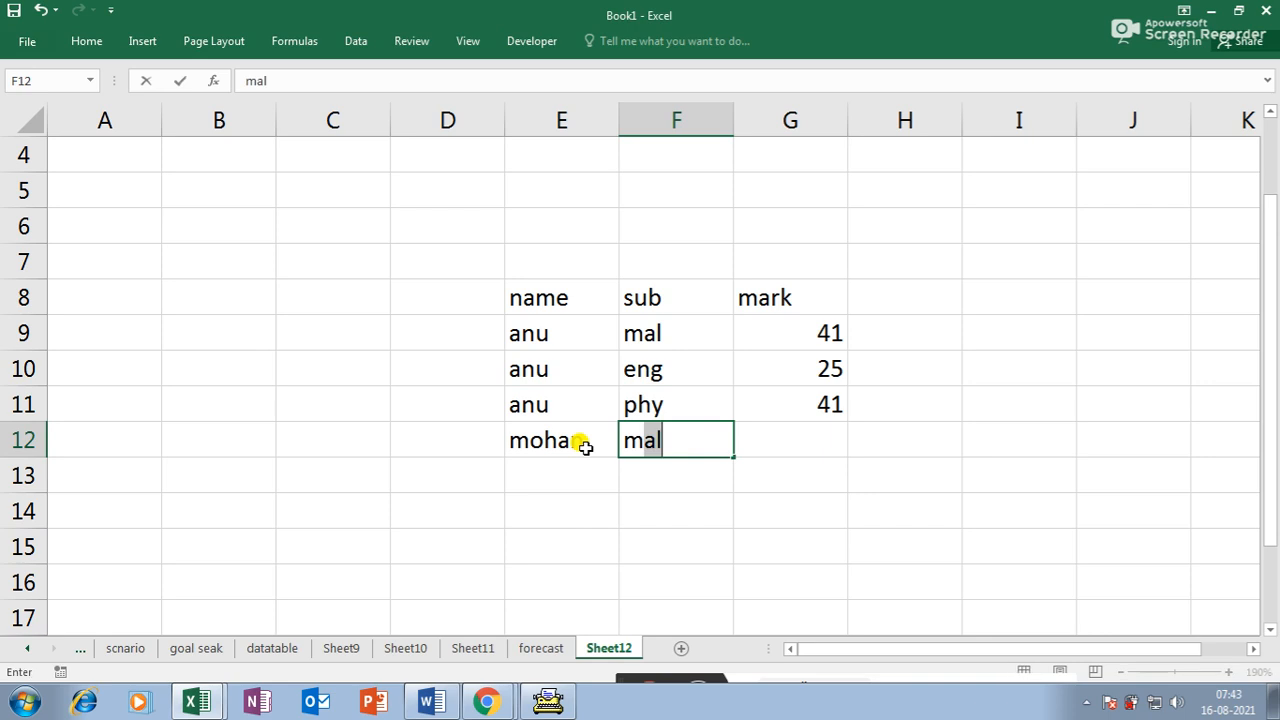
key(Tab)
text(14)
key(Return)
- Add the second student's other subjects in rows 13 and 14: eng with 25 and phy with 14
text(mohan)
key(Tab)
text(eng)
key(Tab)
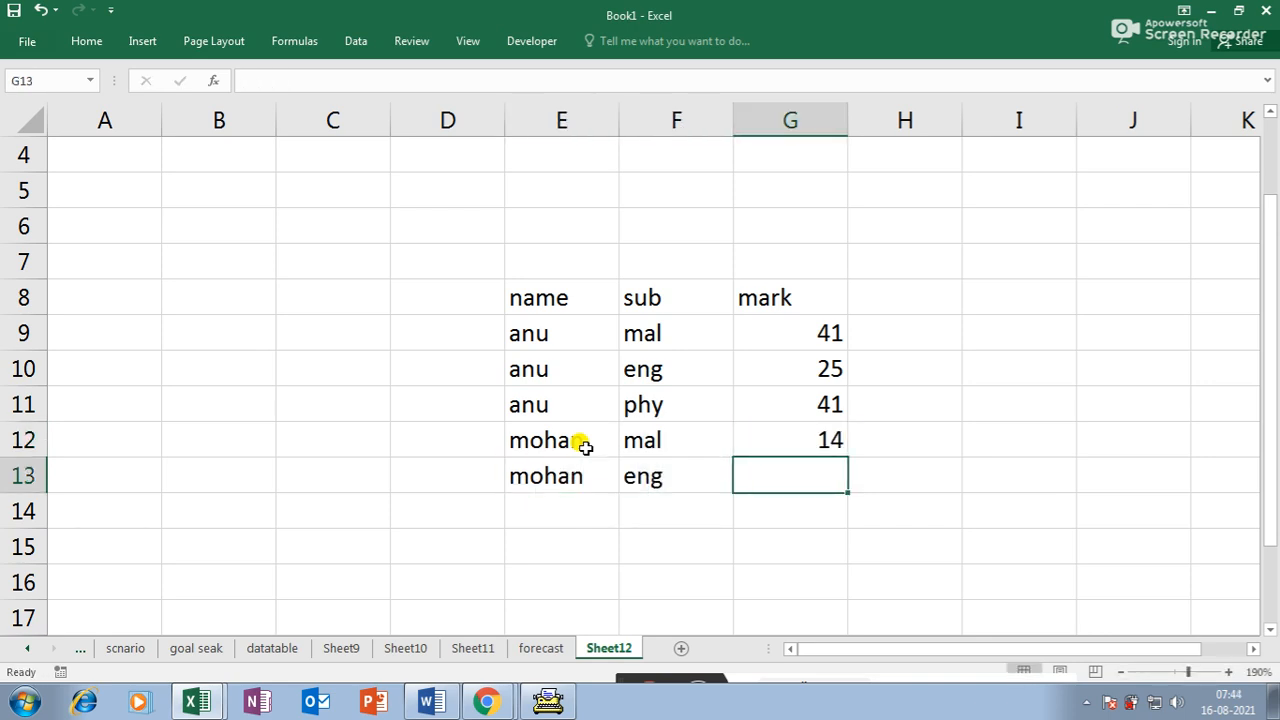
text(25)
key(Return)
text(mohan)
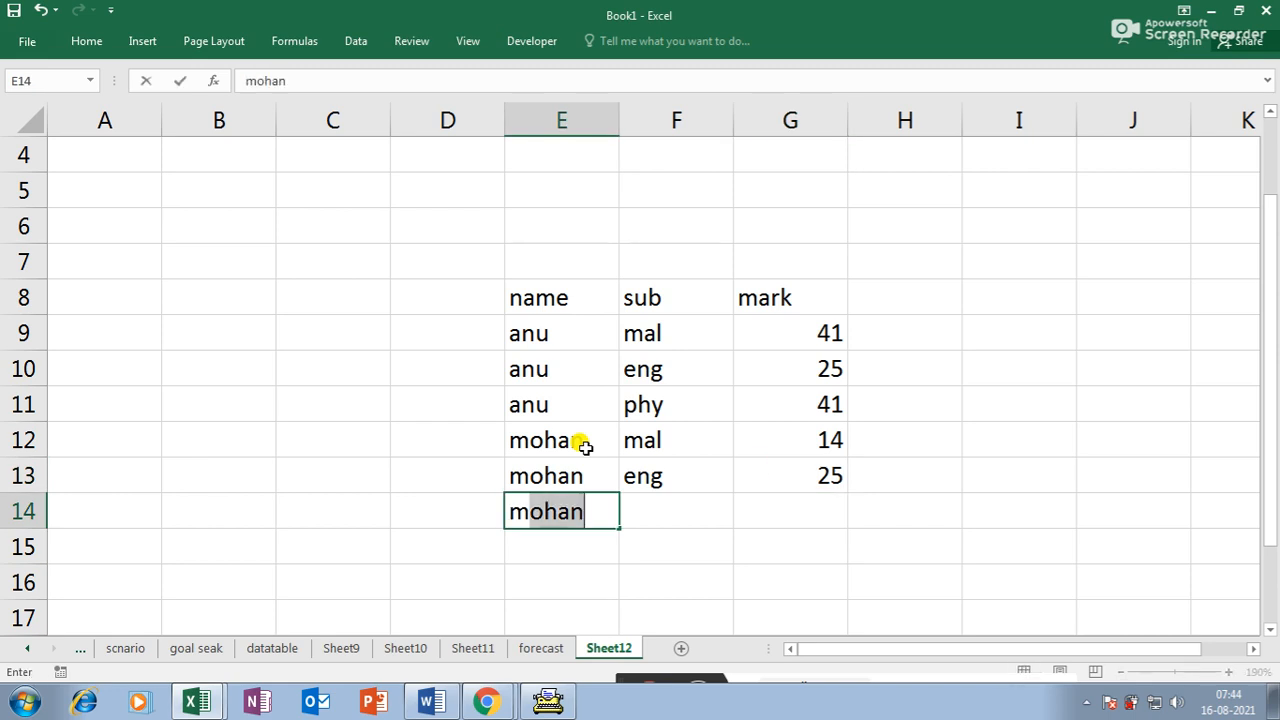
key(Tab)
text(phy)
key(Tab)
text(14)
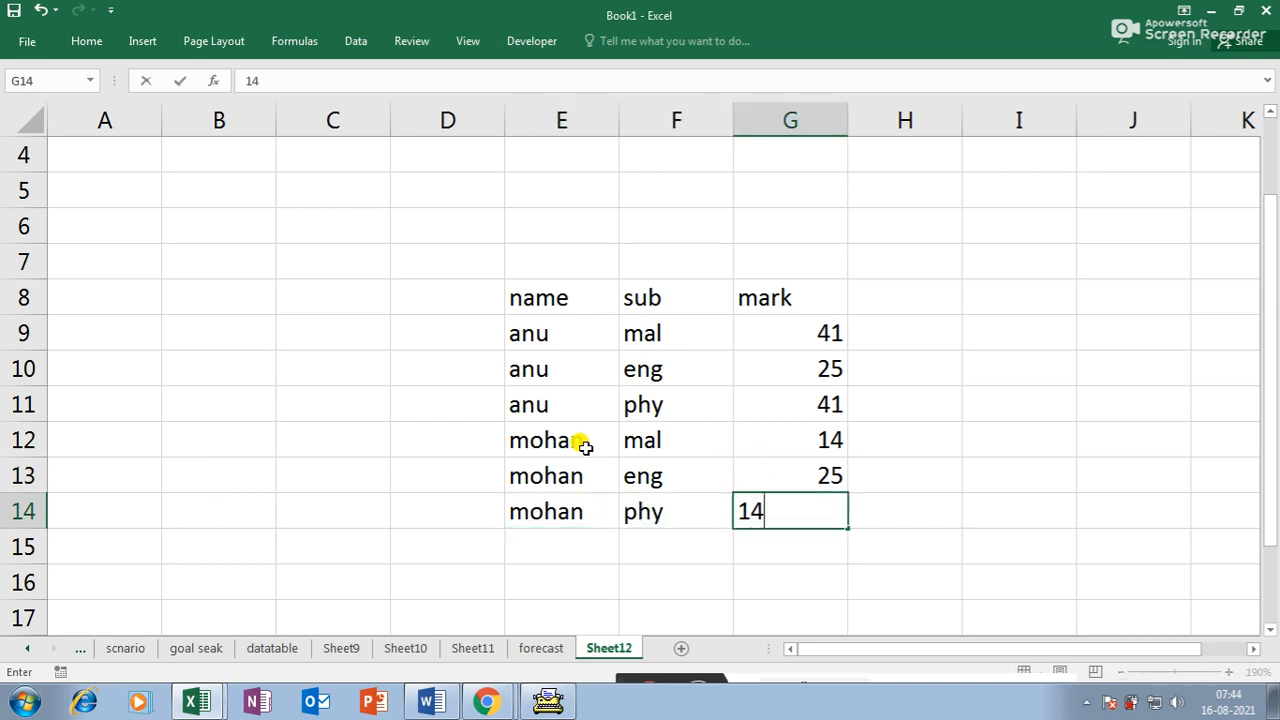
key(Return)
- Fill row 15 with the third student's name, subject mal and mark 15
text(deepa)
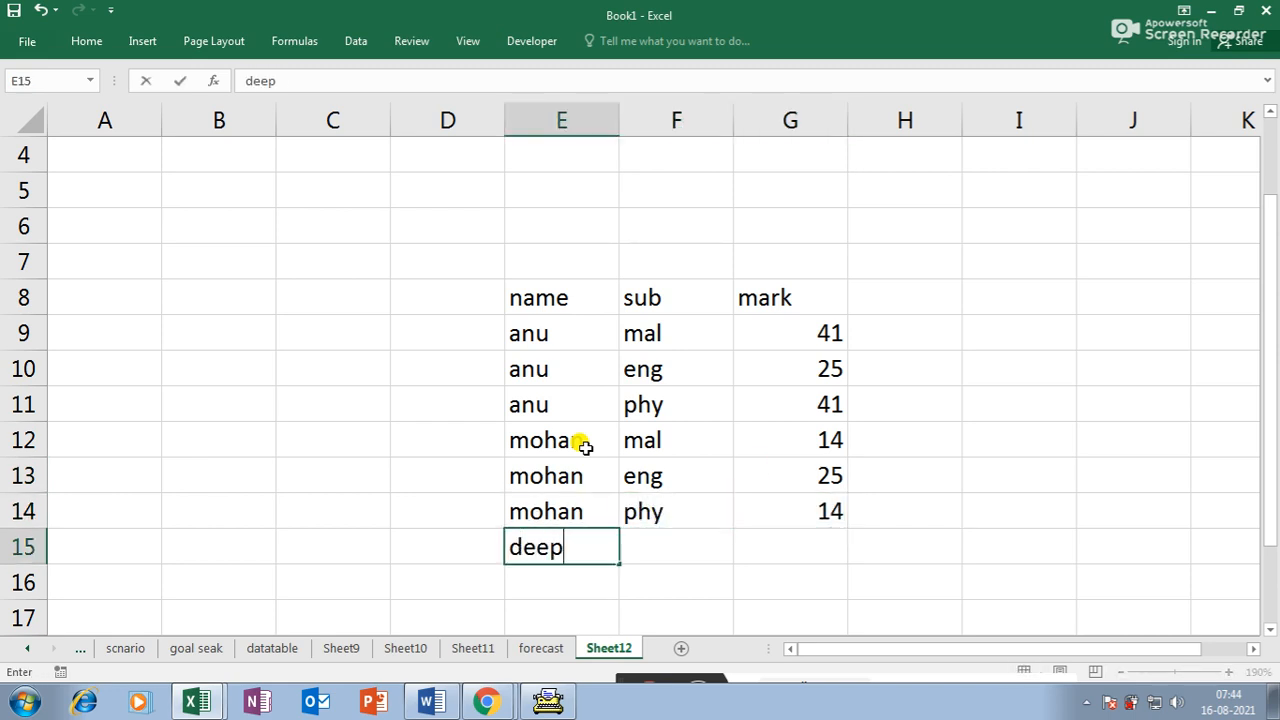
key(Tab)
text(mal)
key(Tab)
text(15)
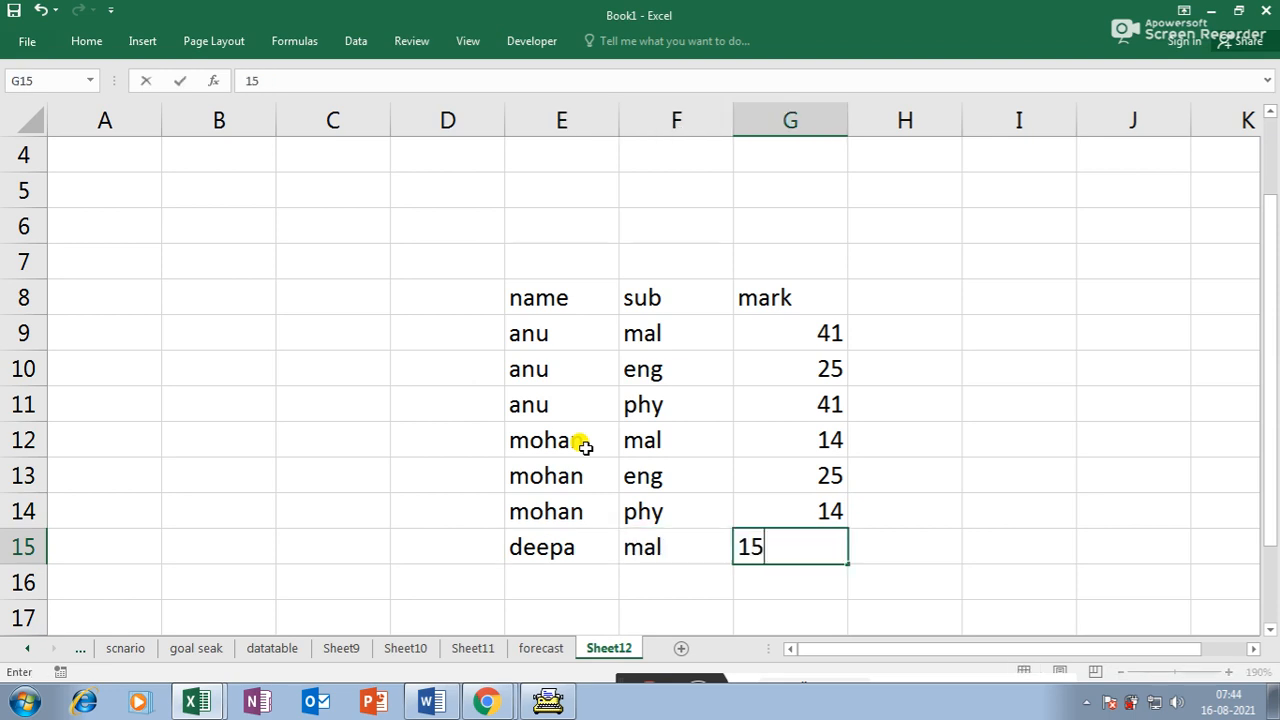
key(Return)
- Add the third student's other subjects in rows 16 and 17: eng with 15 and phy with 25
text(deepa)
key(Tab)
text(eng)
key(Tab)
text(15)
key(Return)
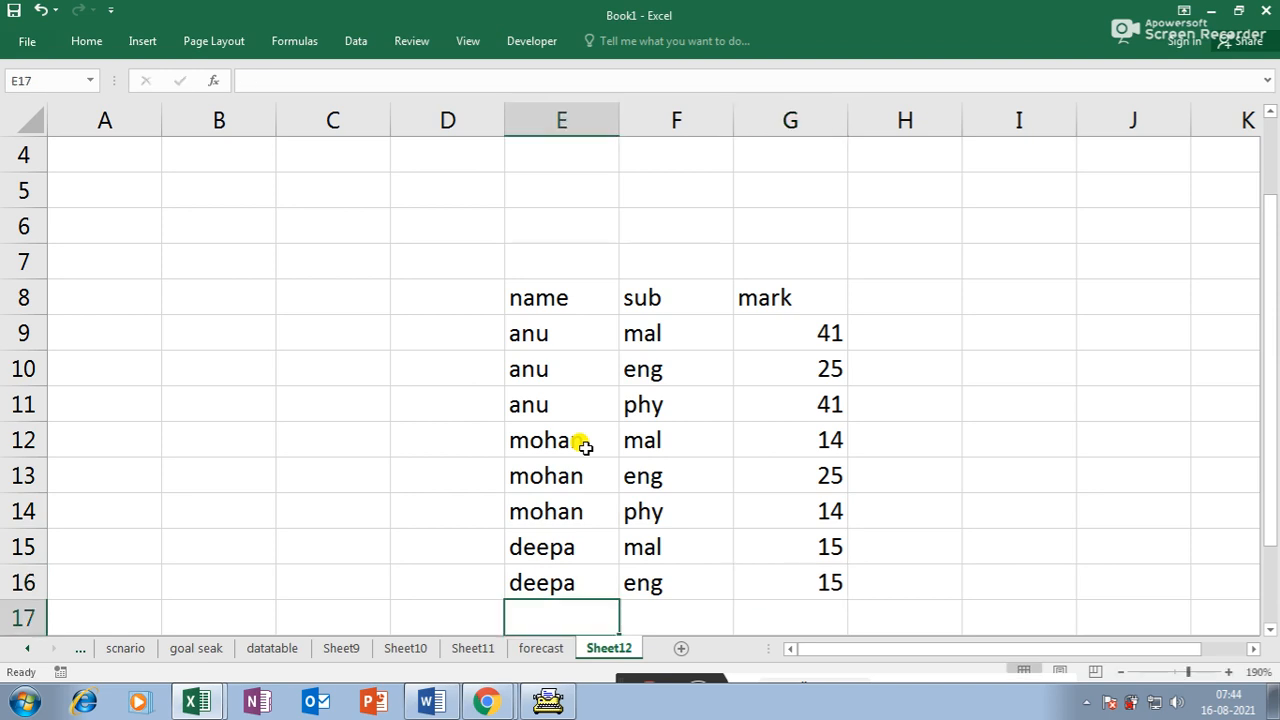
text(deepa)
key(Tab)
text(phy)
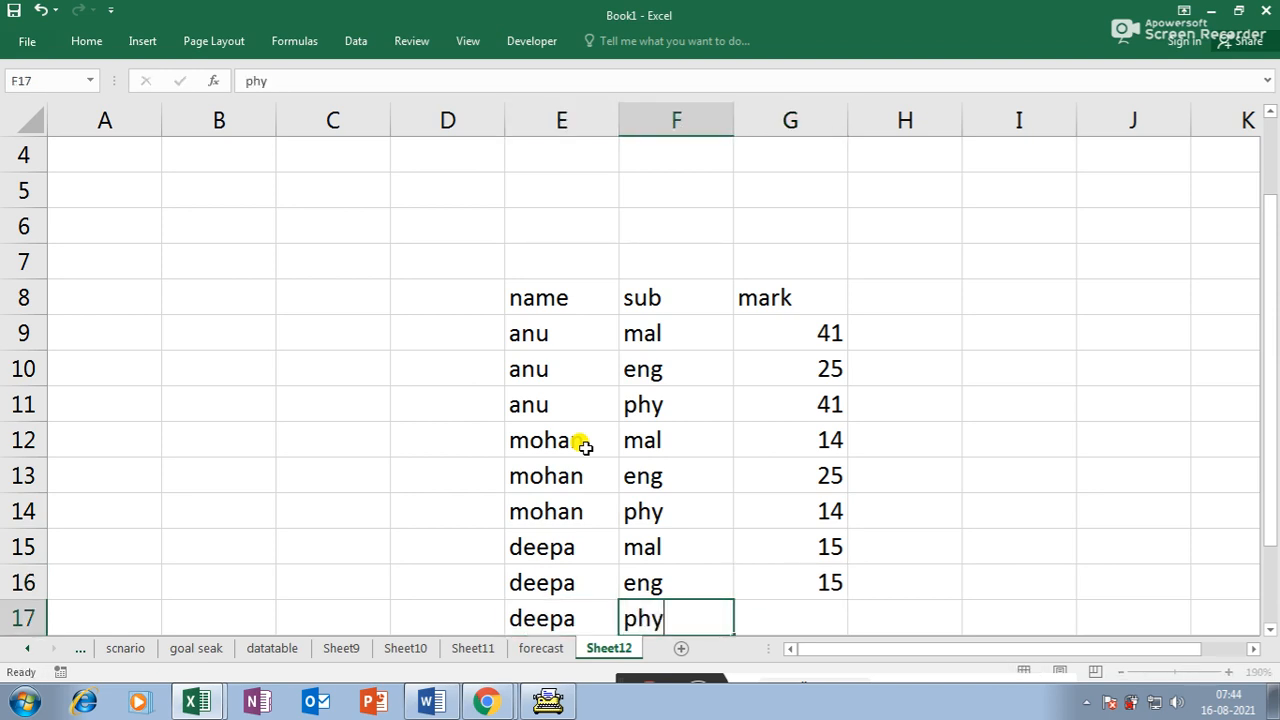
key(Tab)
text(25)
key(Return)
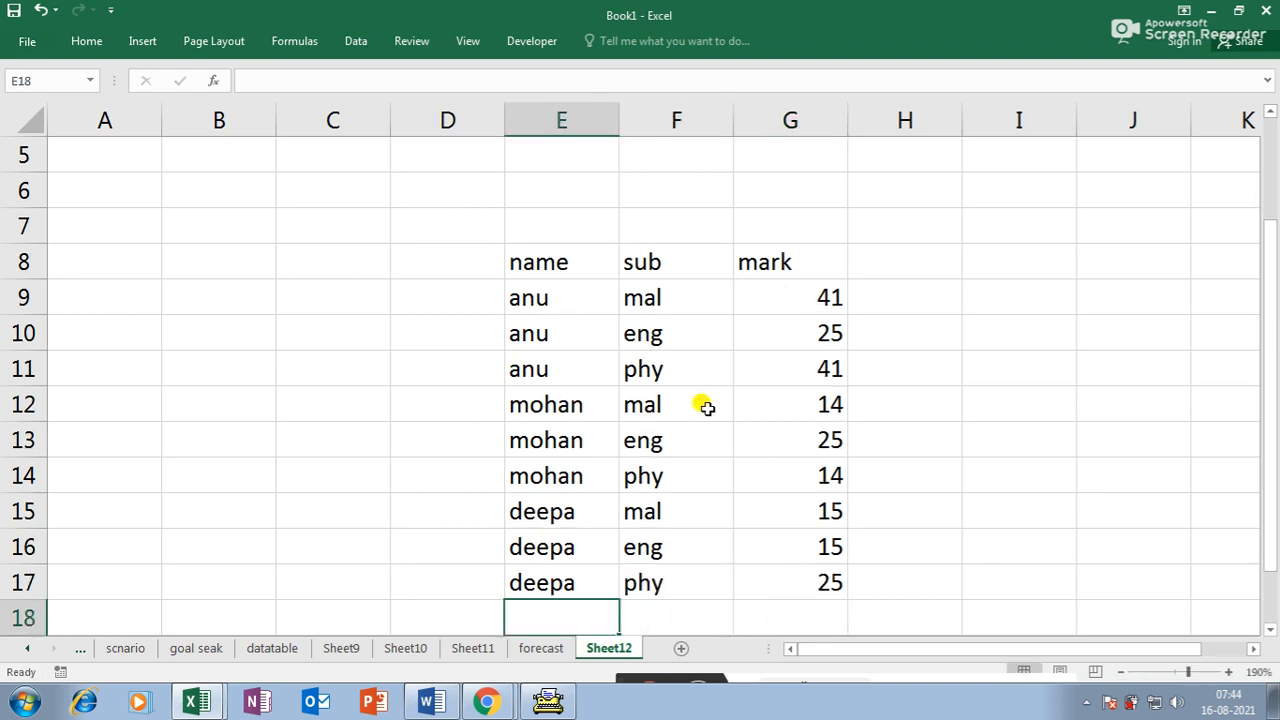
- Total the marks in G9:G17 with a SUM formula in G18, and clear that total again
click(817, 618)
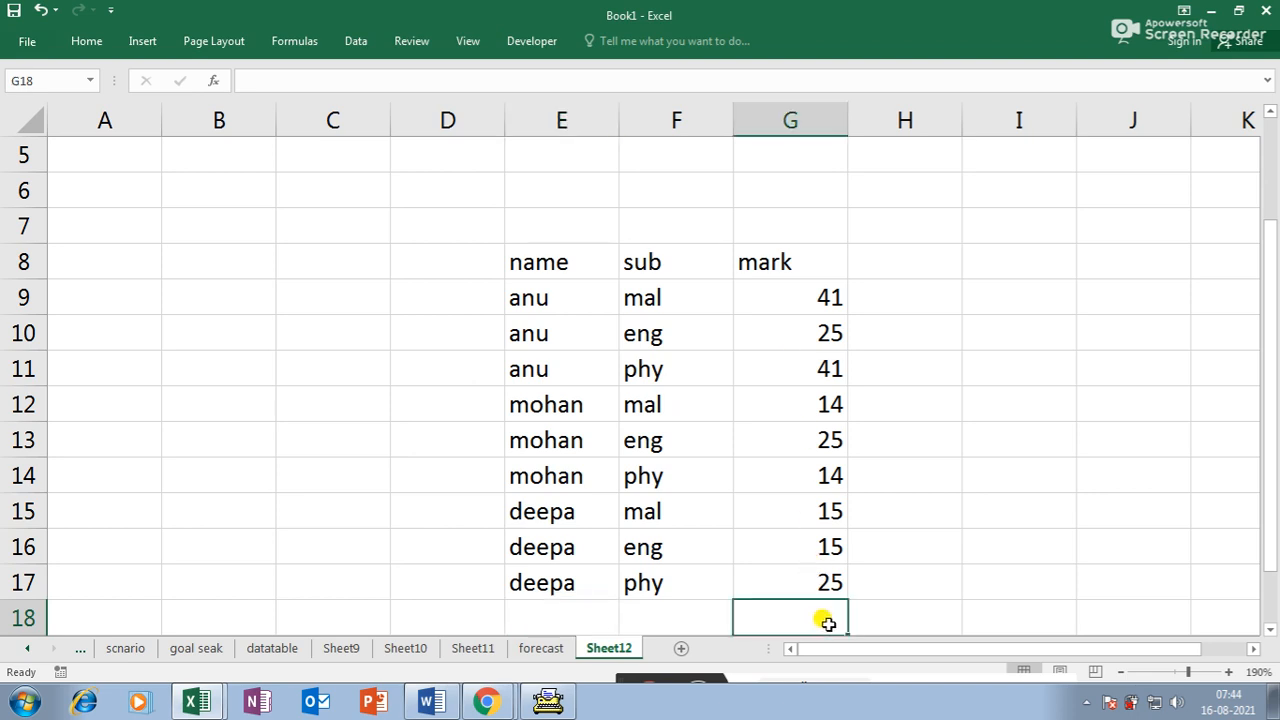
scroll(826, 622, down, 1)
key(alt+equal)
key(Return)
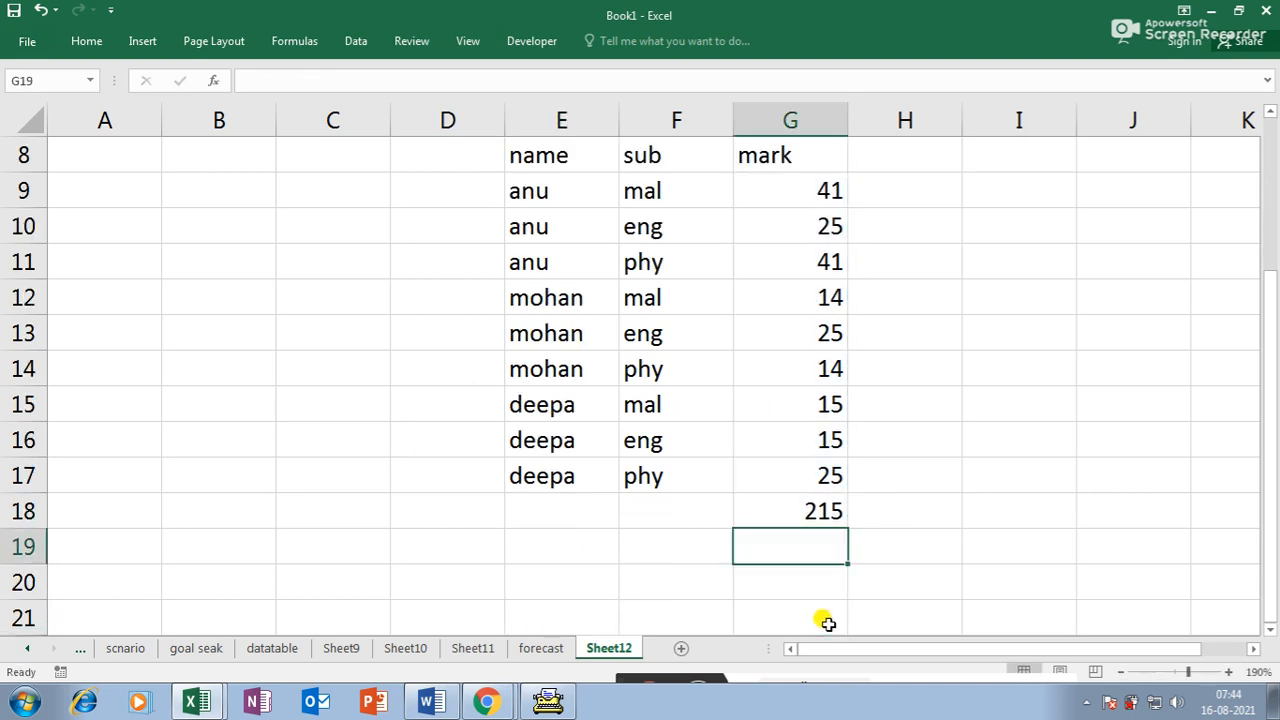
scroll(886, 524, up, 1)
scroll(886, 524, down, 1)
scroll(762, 530, up, 1)
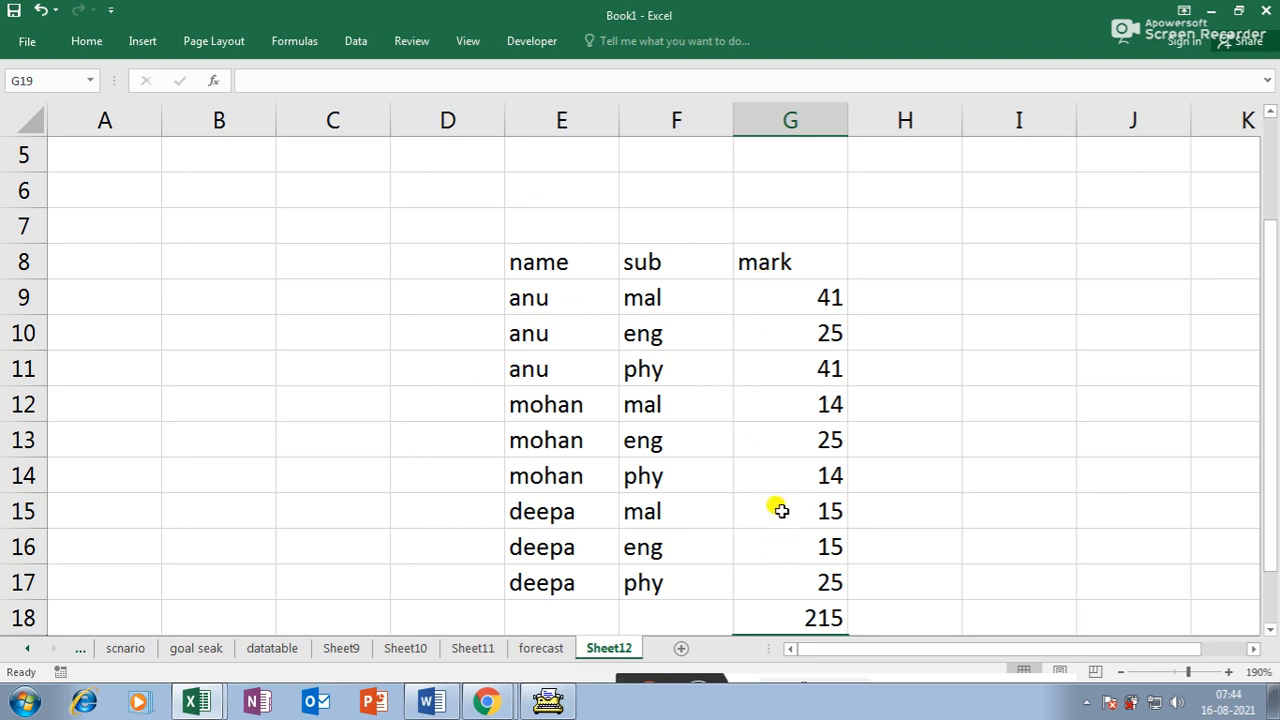
scroll(781, 509, down, 1)
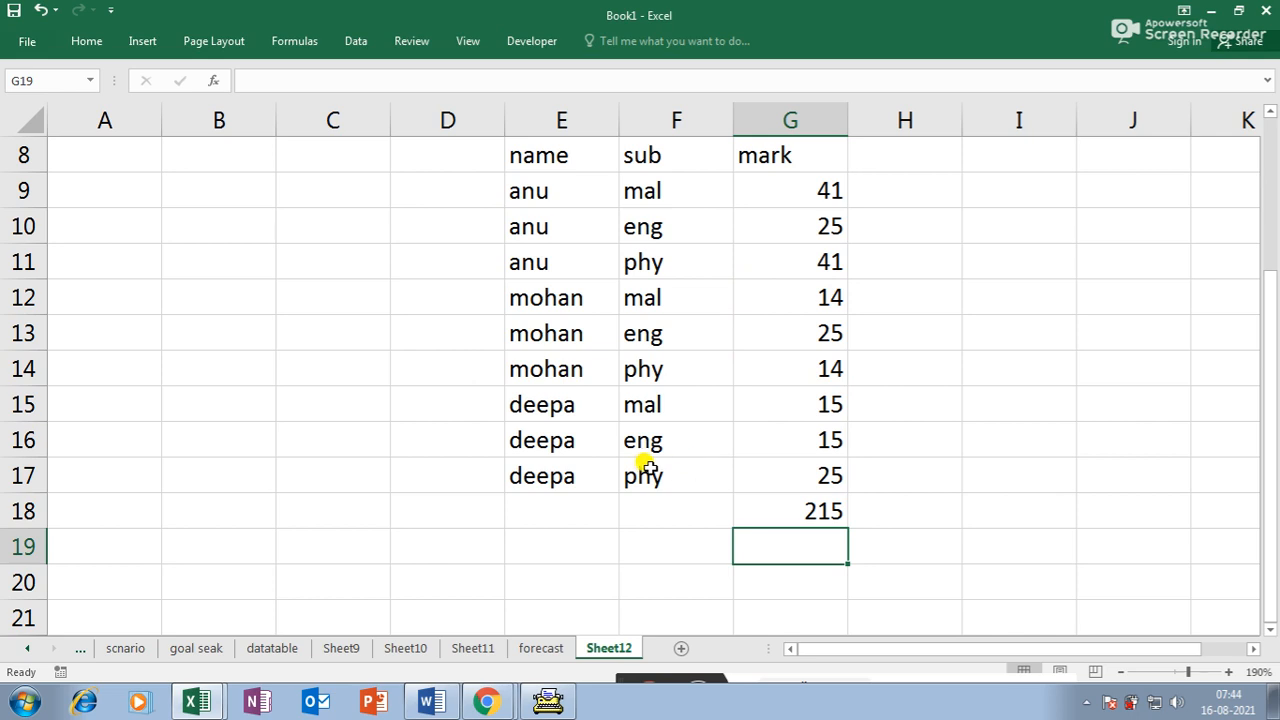
click(808, 514)
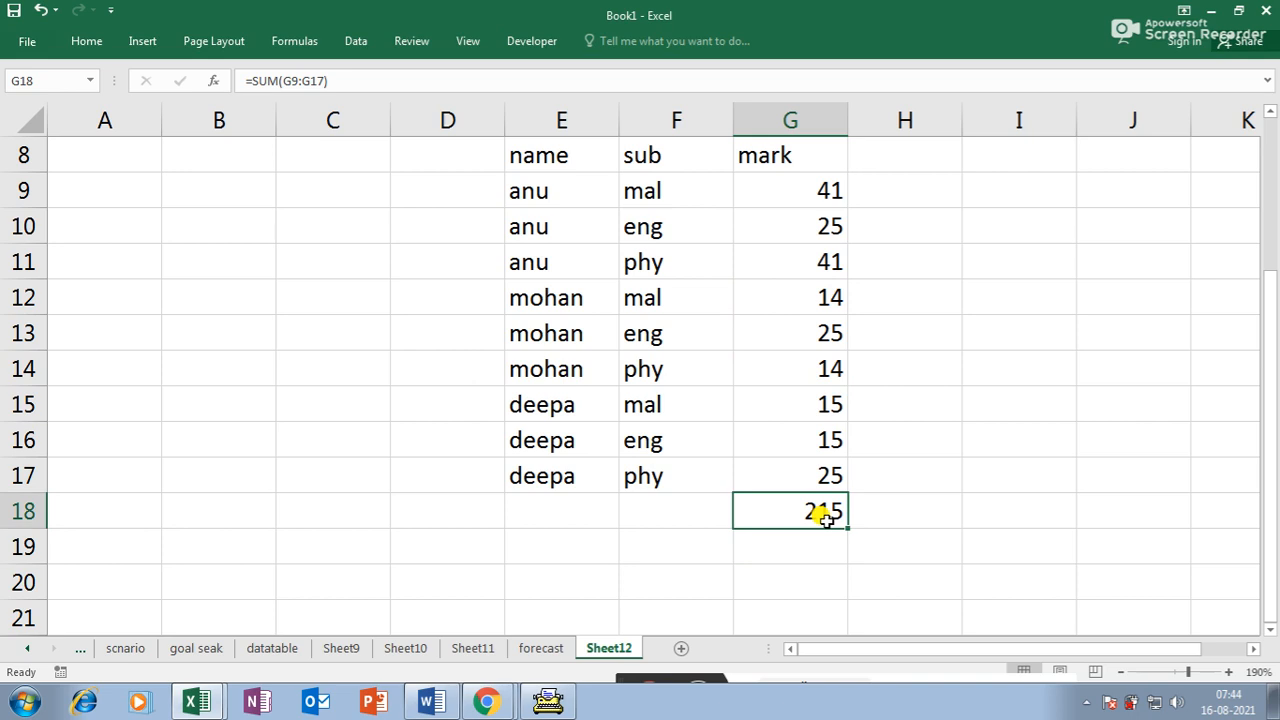
key(Delete)
drag(594, 150, 814, 481)
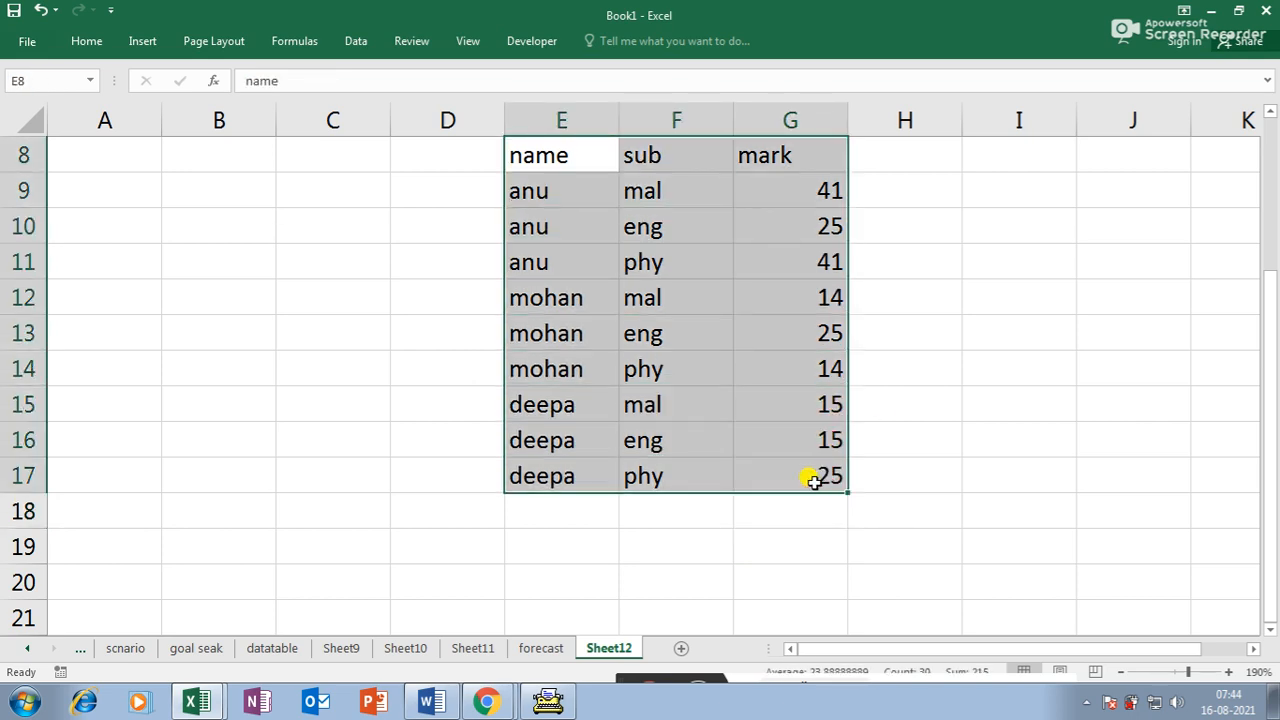
click(355, 41)
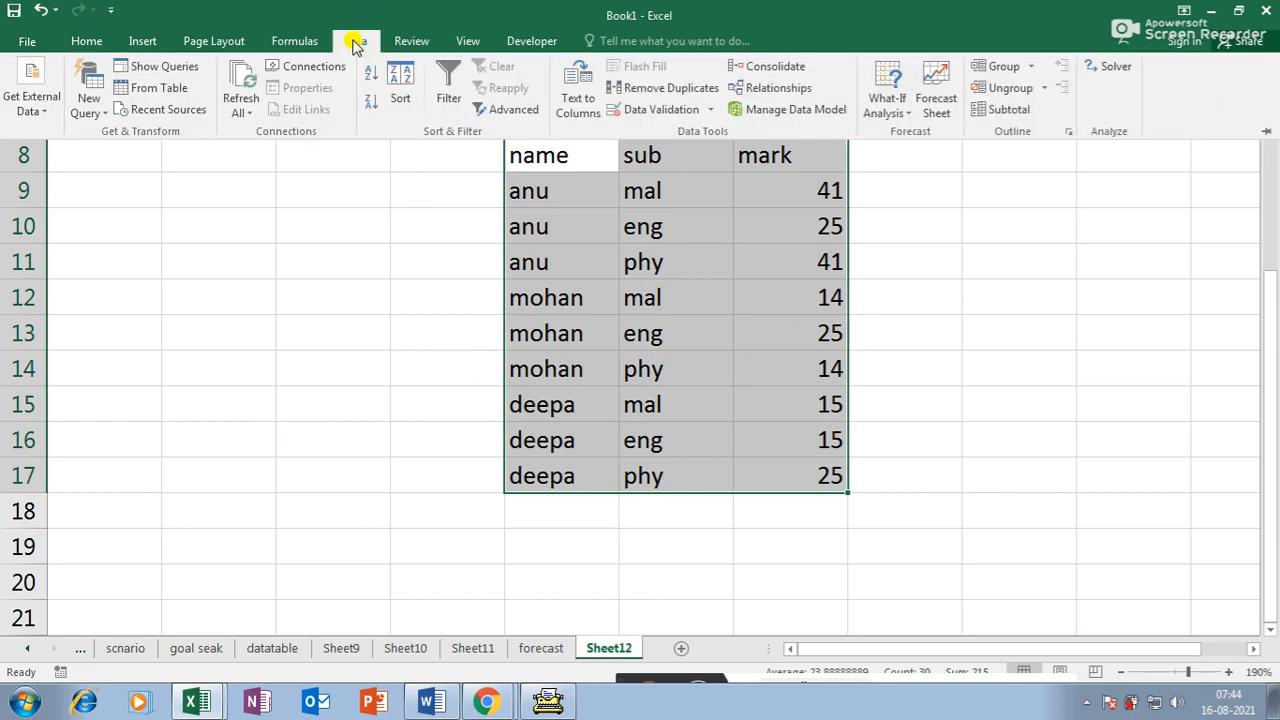
click(1001, 113)
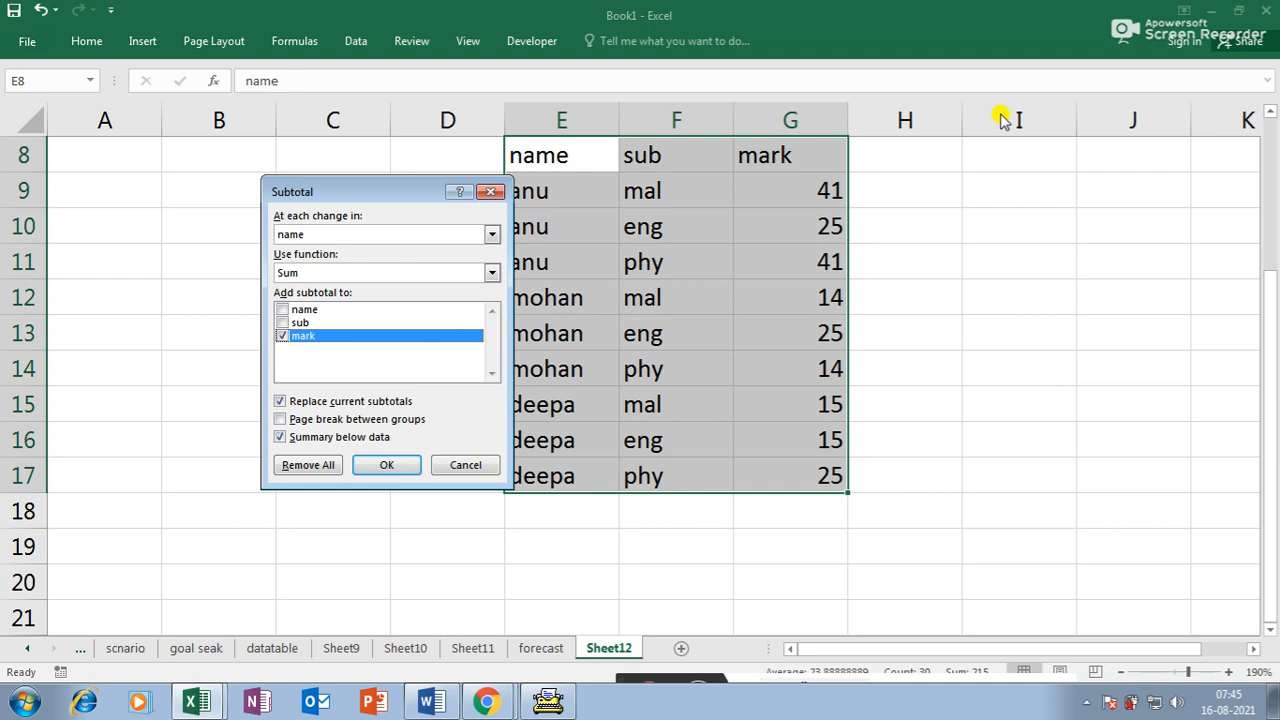
drag(412, 188, 240, 218)
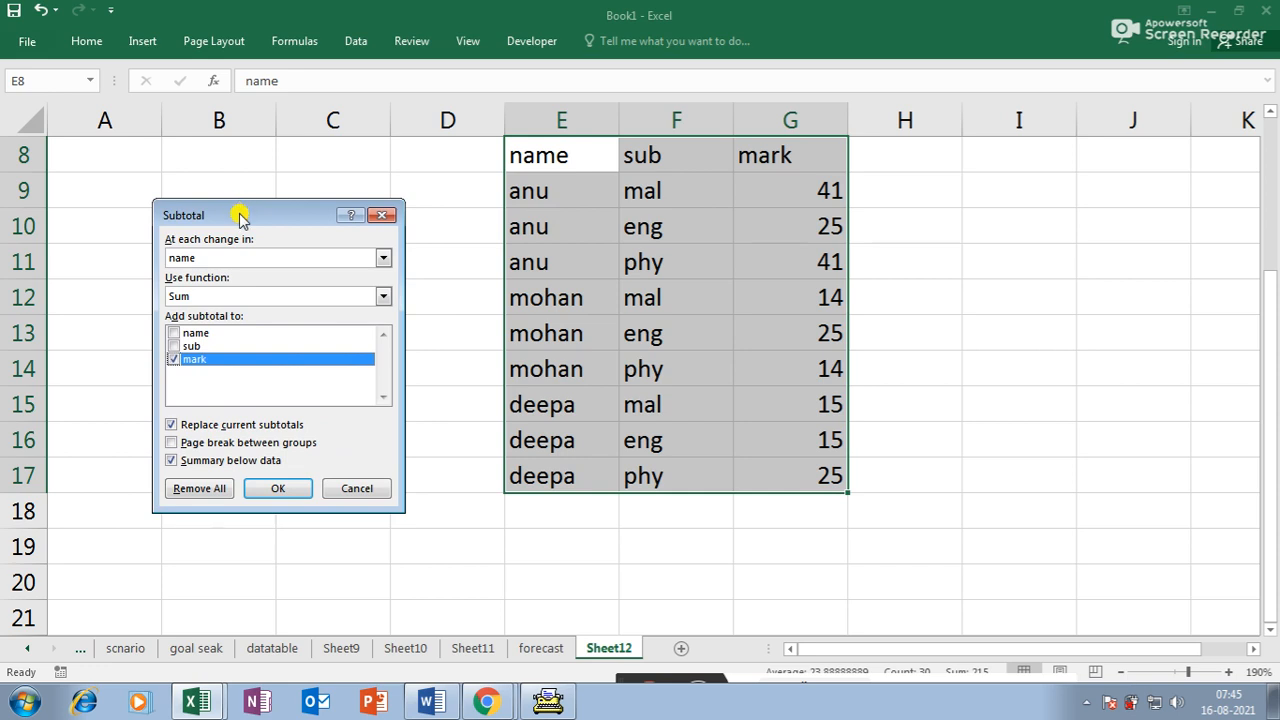
click(205, 258)
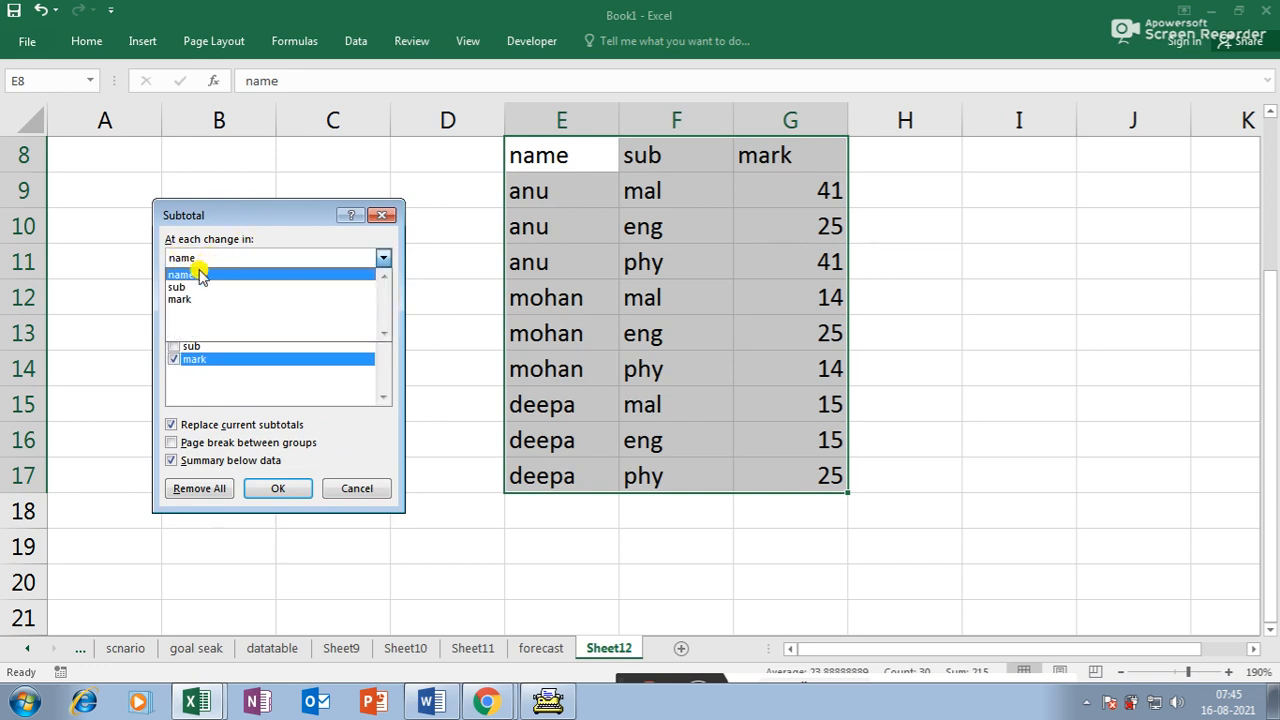
click(198, 275)
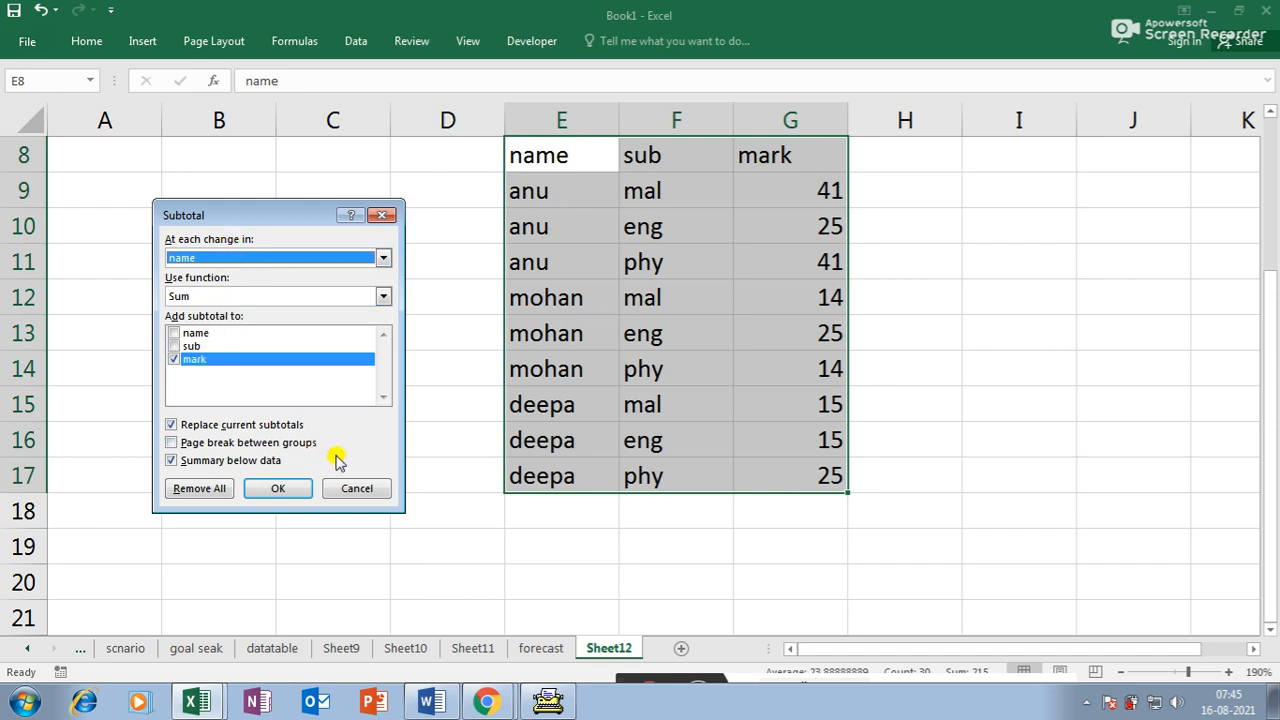
click(358, 487)
scroll(551, 323, up, 3)
scroll(548, 334, down, 3)
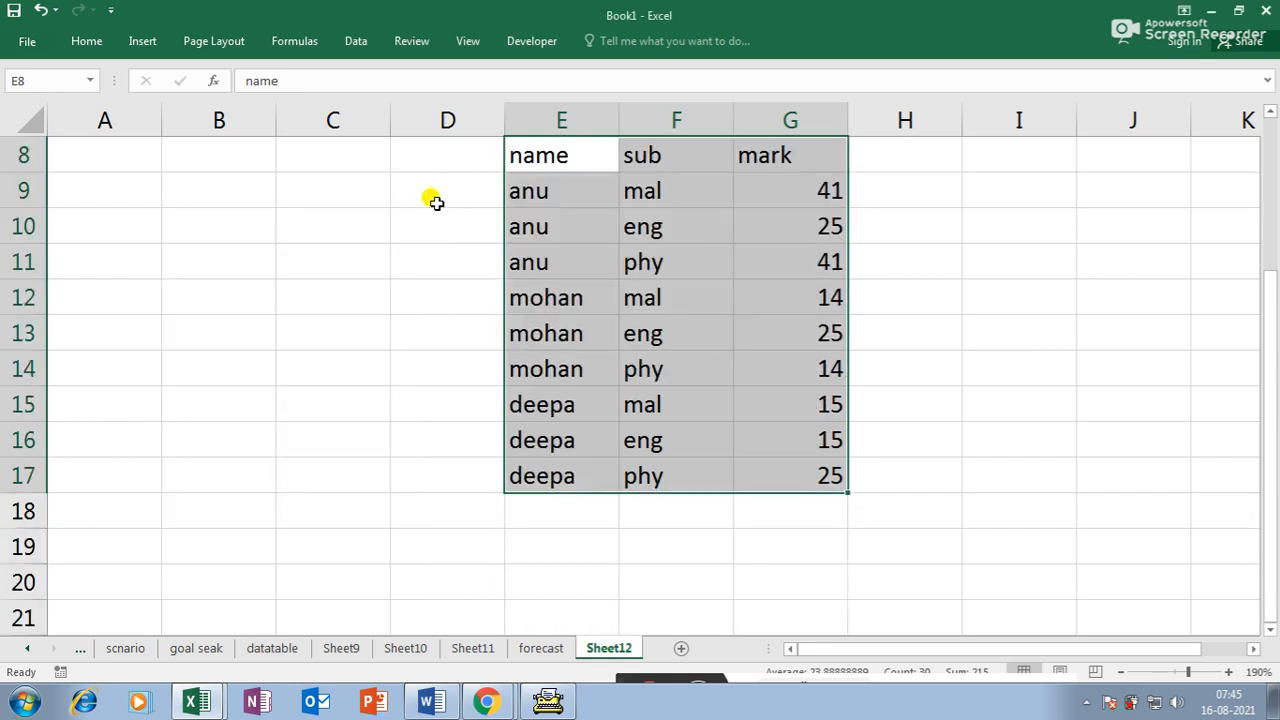
- Subtotal the table E8:G17 at each change in name, using the Sum function on the mark column
click(352, 41)
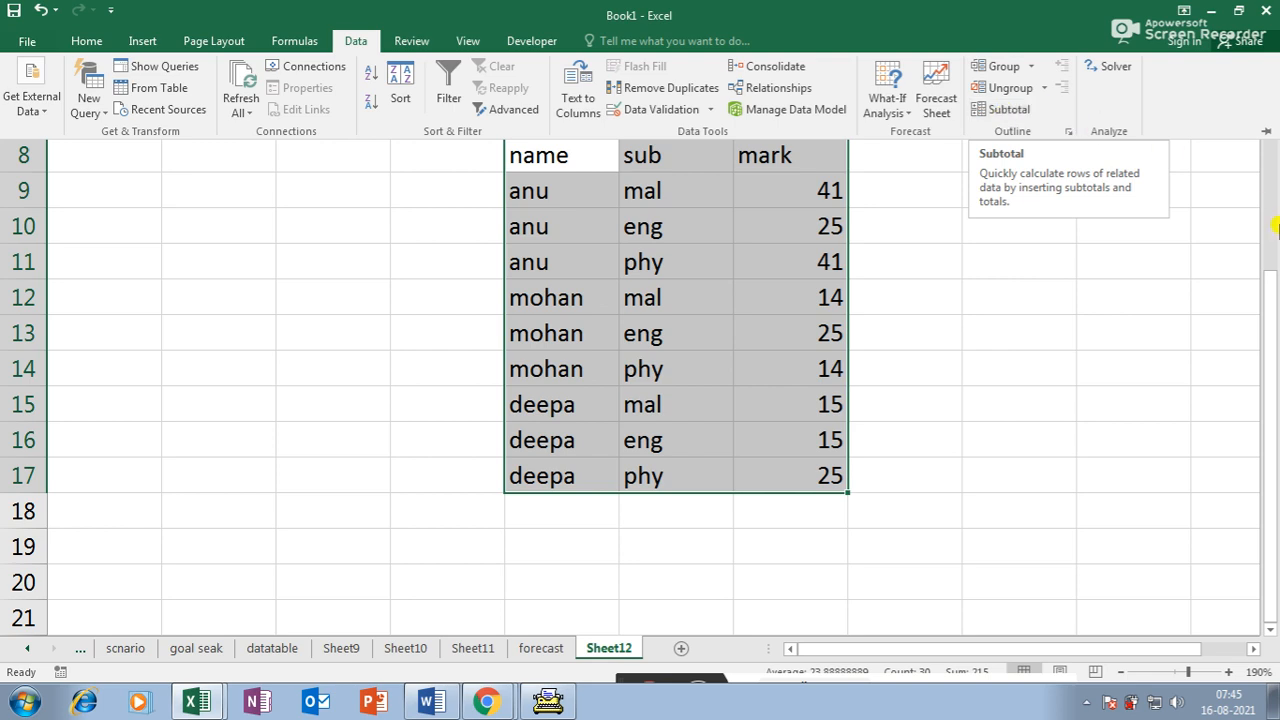
drag(1275, 296, 1267, 310)
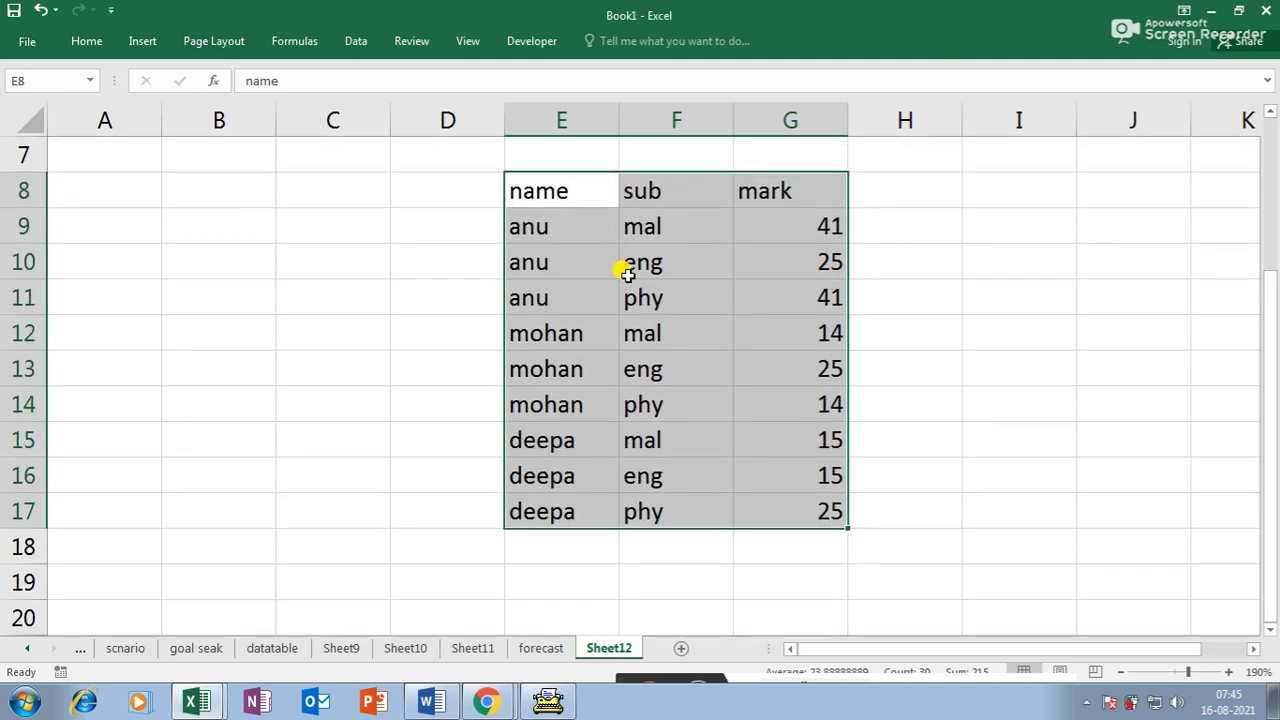
drag(548, 190, 817, 497)
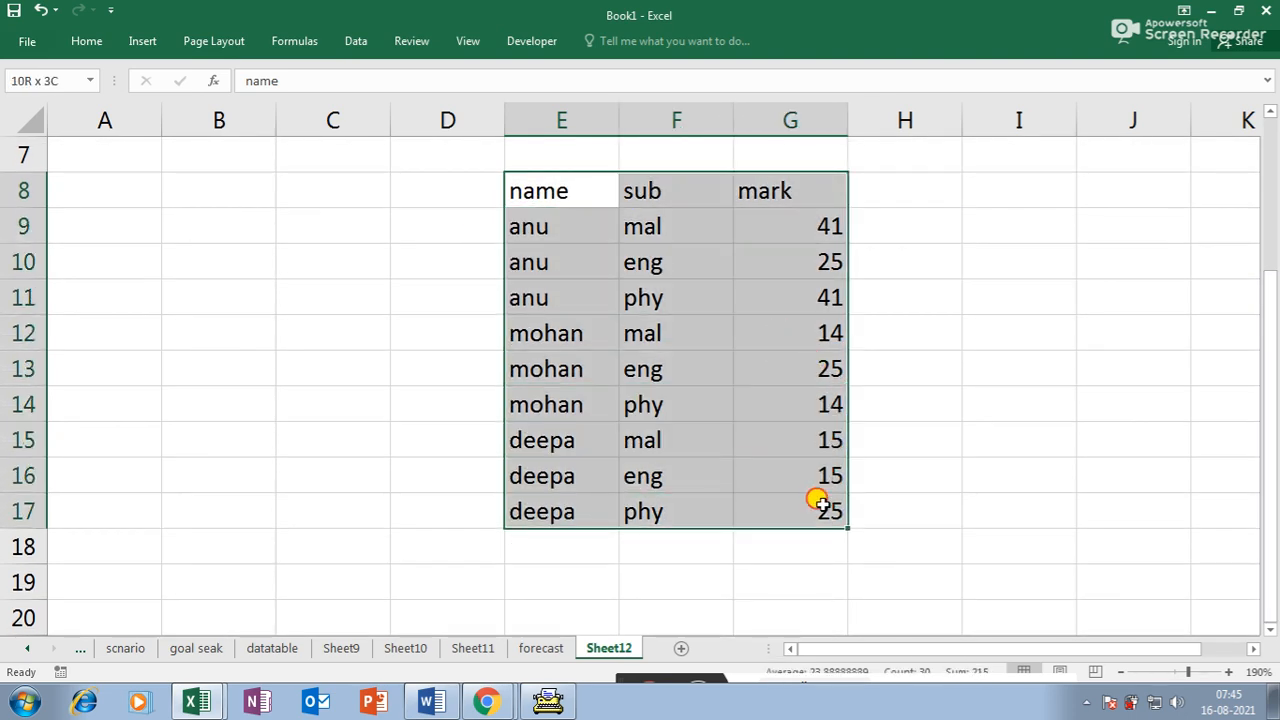
click(355, 42)
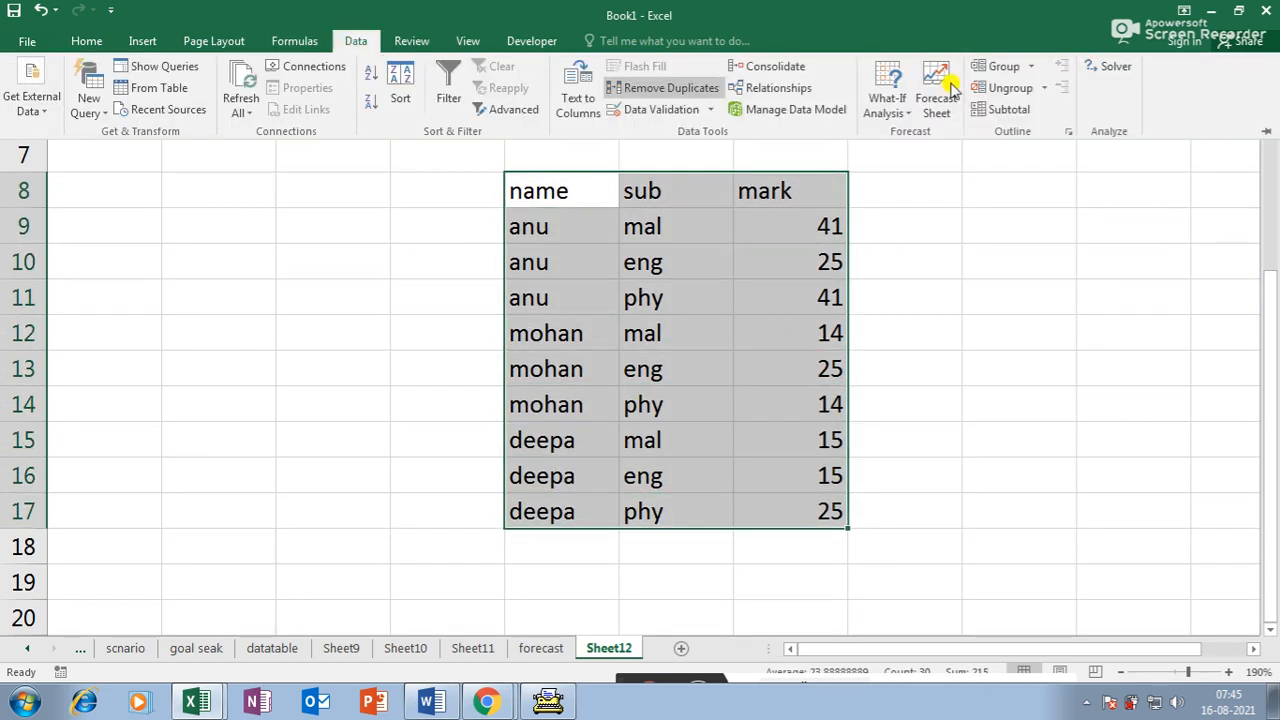
click(1015, 108)
drag(222, 216, 243, 216)
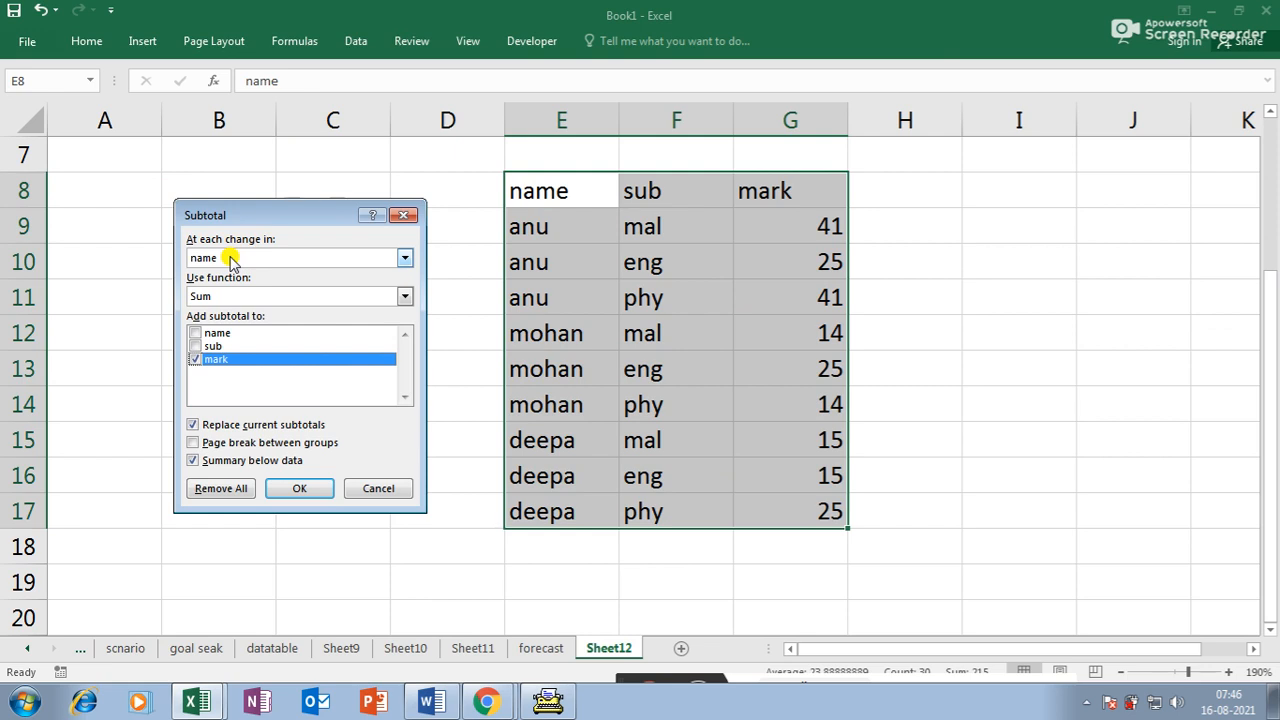
click(230, 258)
click(229, 273)
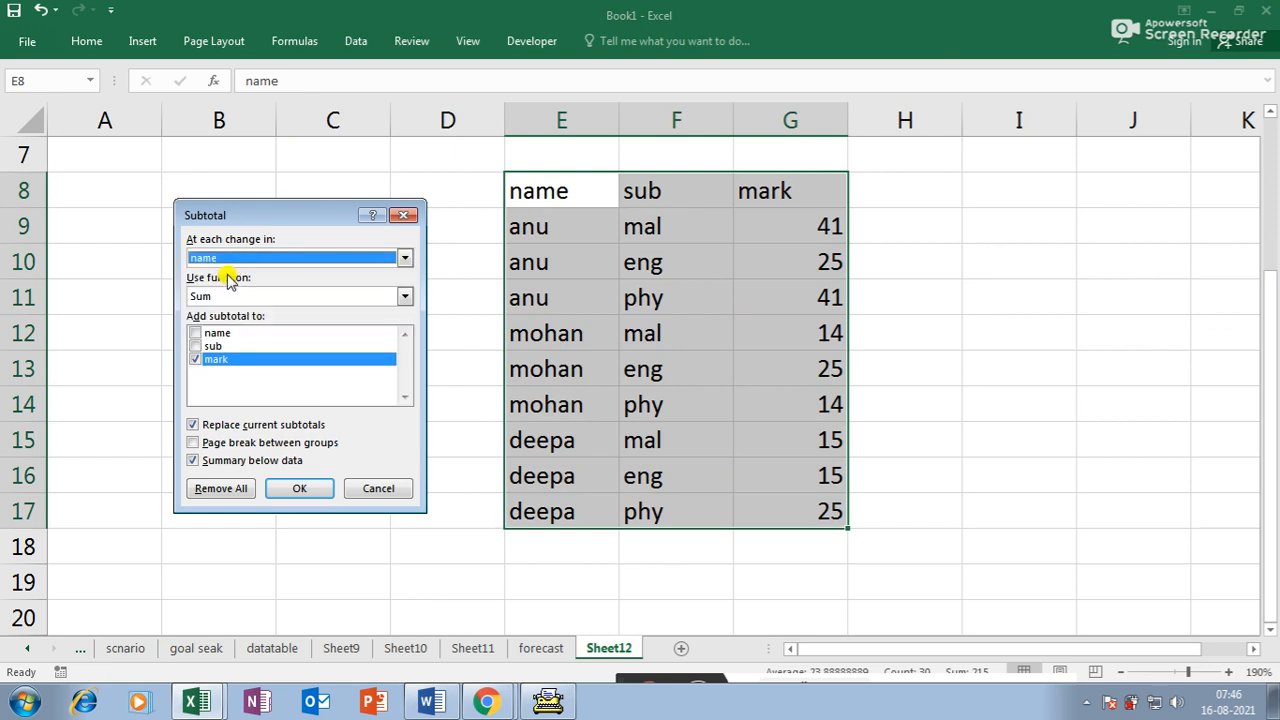
click(233, 297)
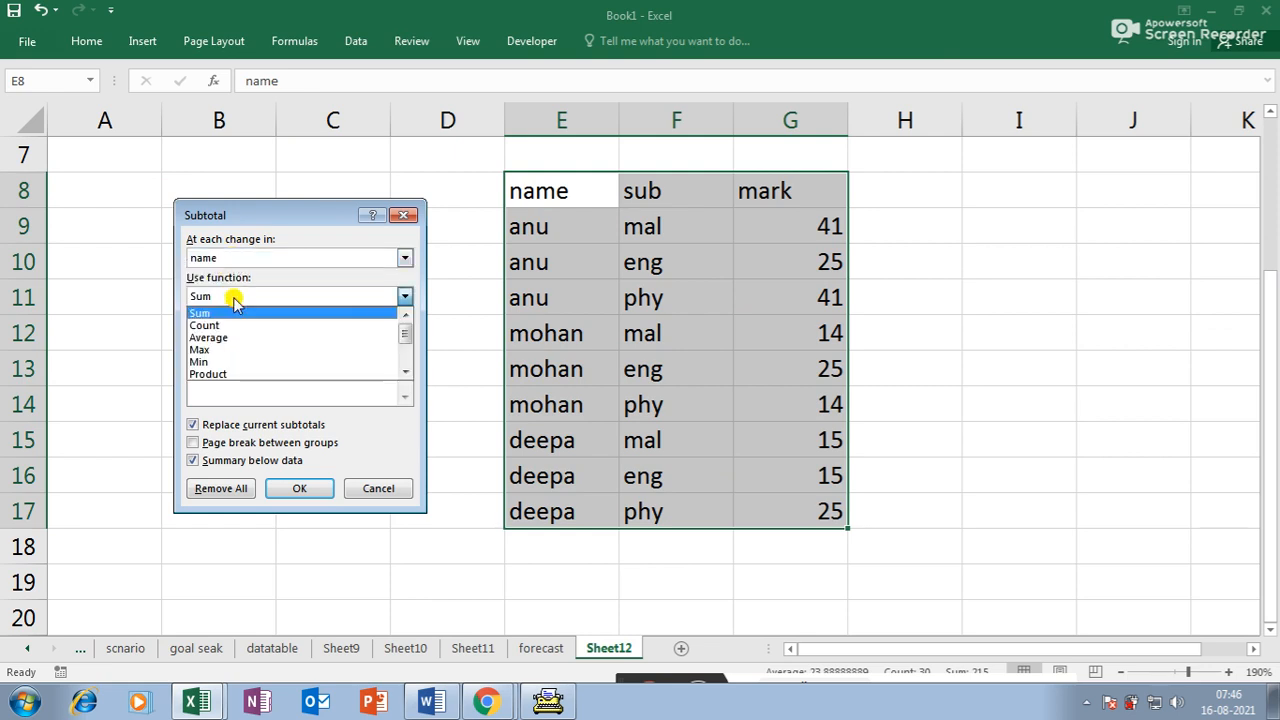
click(230, 312)
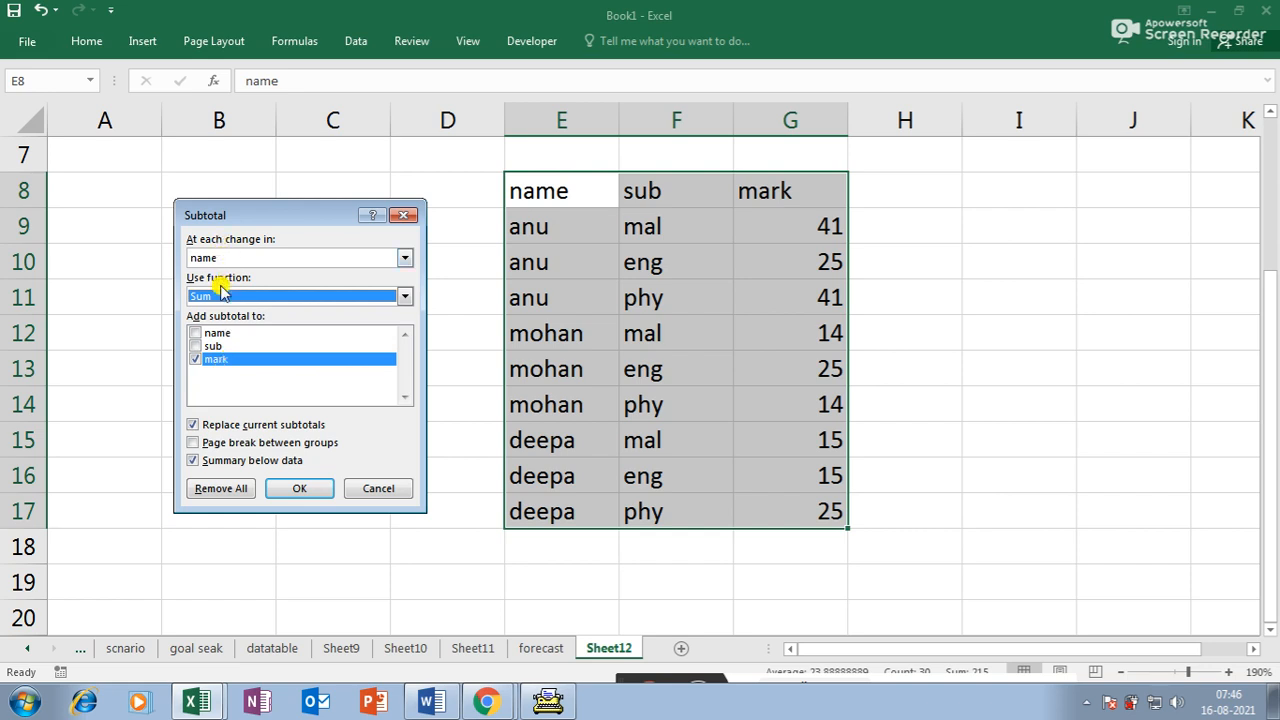
click(298, 488)
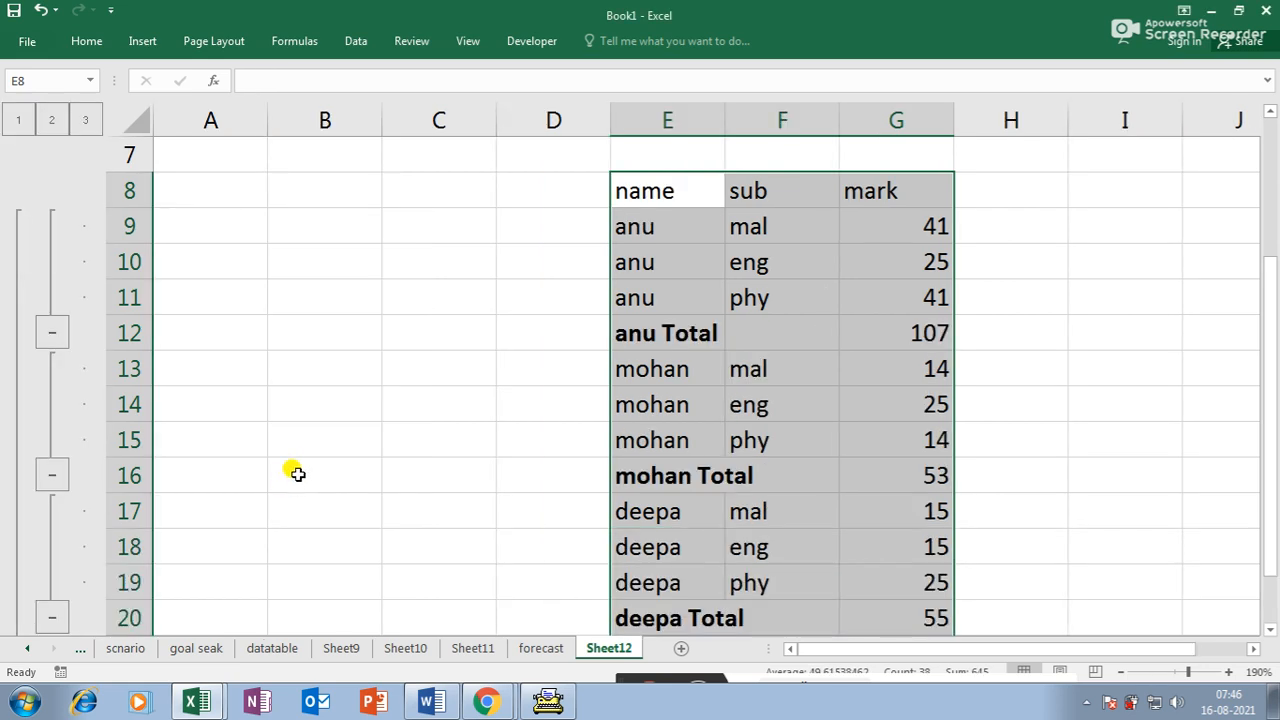
- Review the subtotalled table and collapse the detail rows of all three student groups
scroll(300, 470, down, 1)
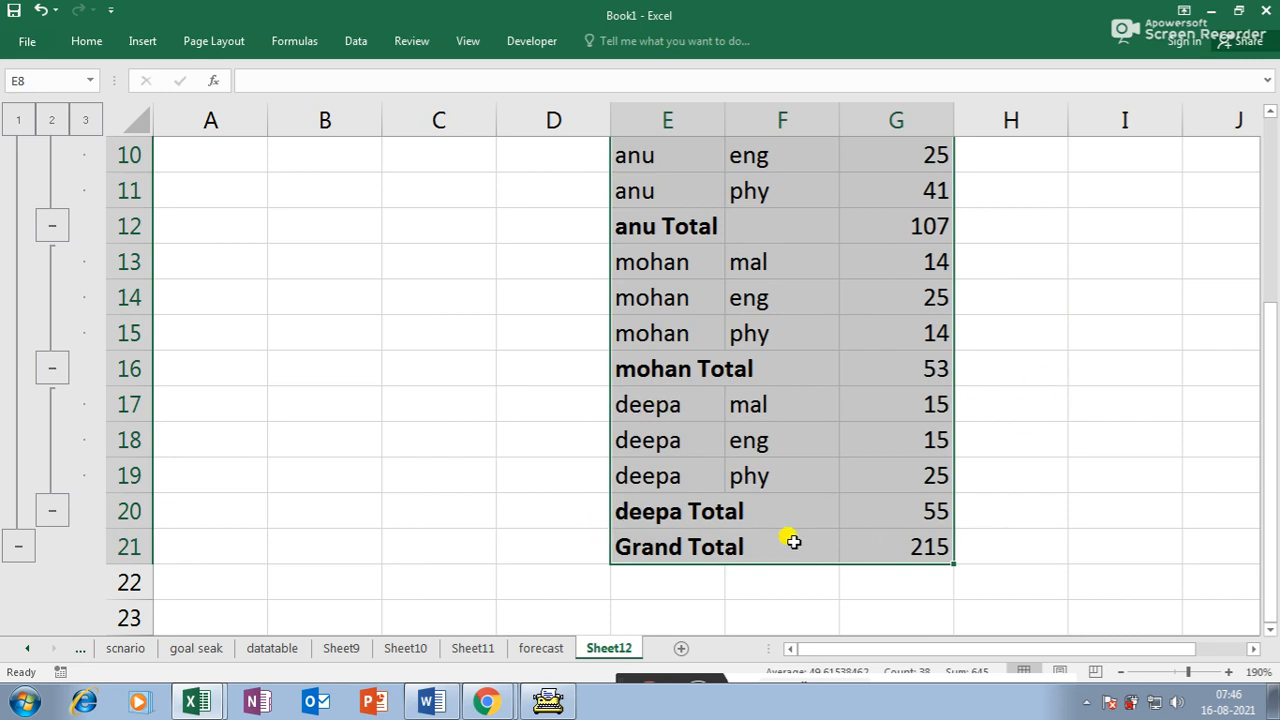
scroll(893, 538, up, 2)
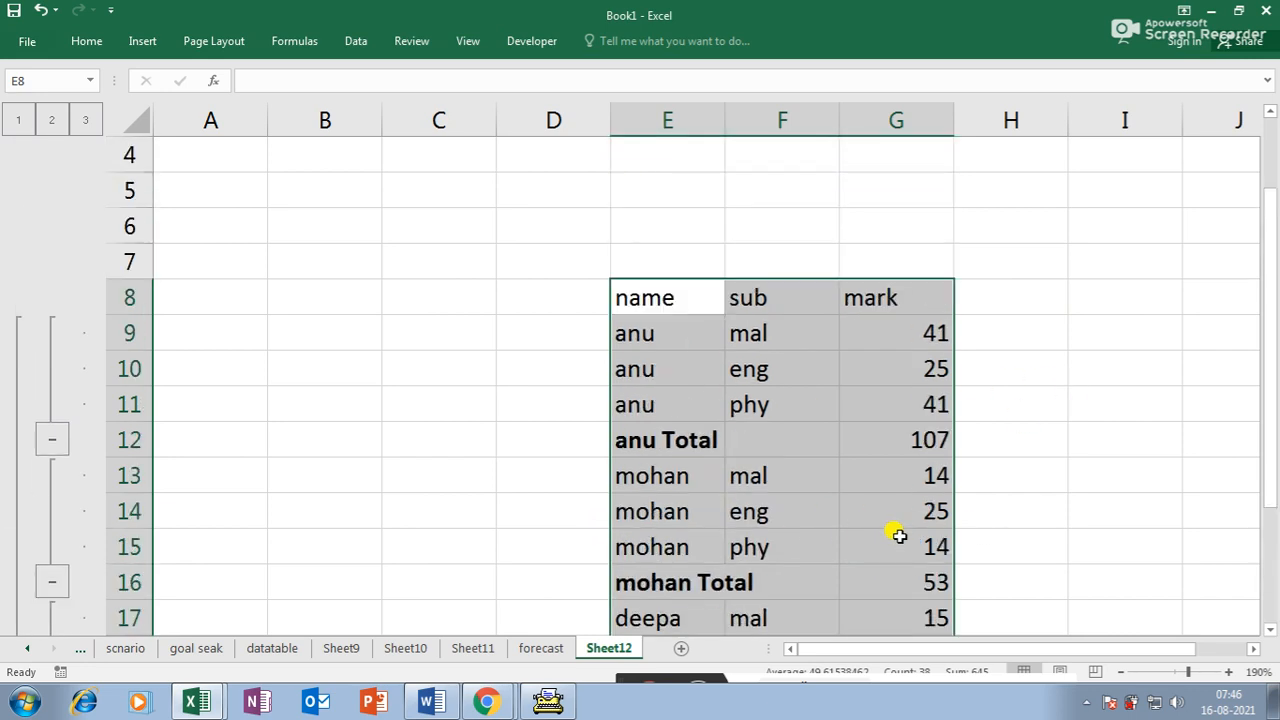
scroll(897, 537, down, 1)
scroll(177, 489, down, 1)
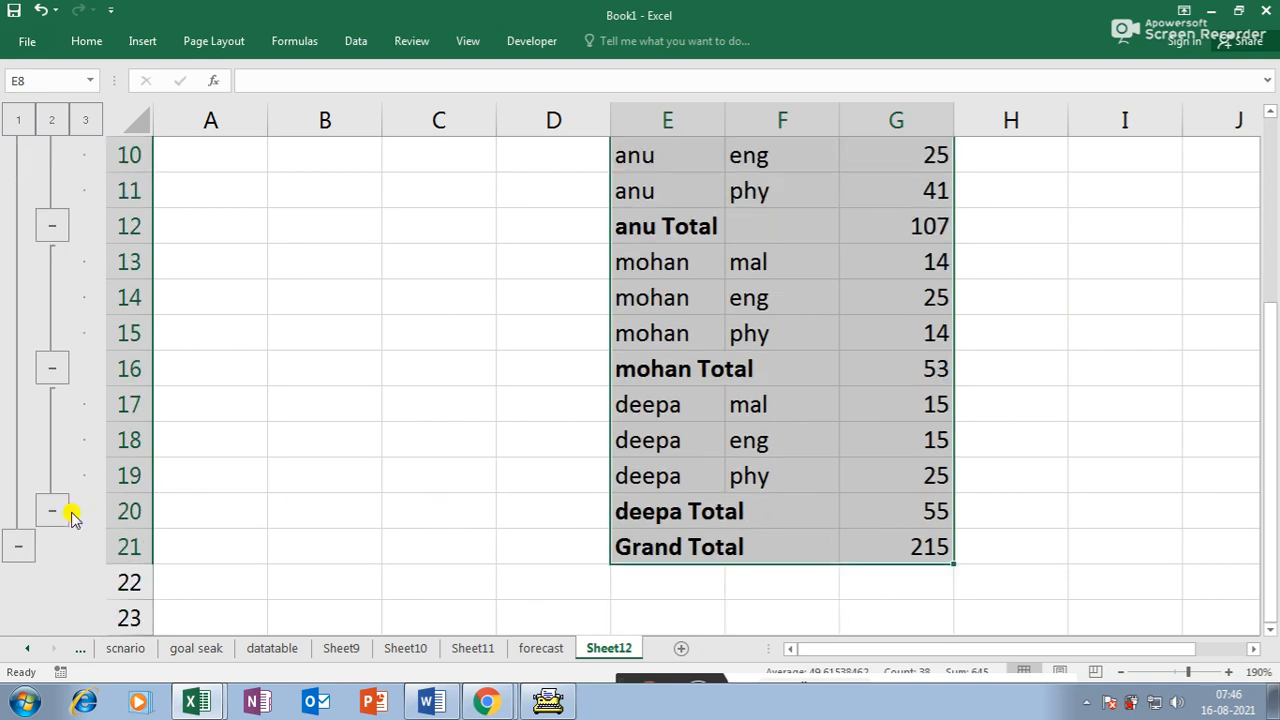
click(55, 510)
click(51, 367)
click(48, 225)
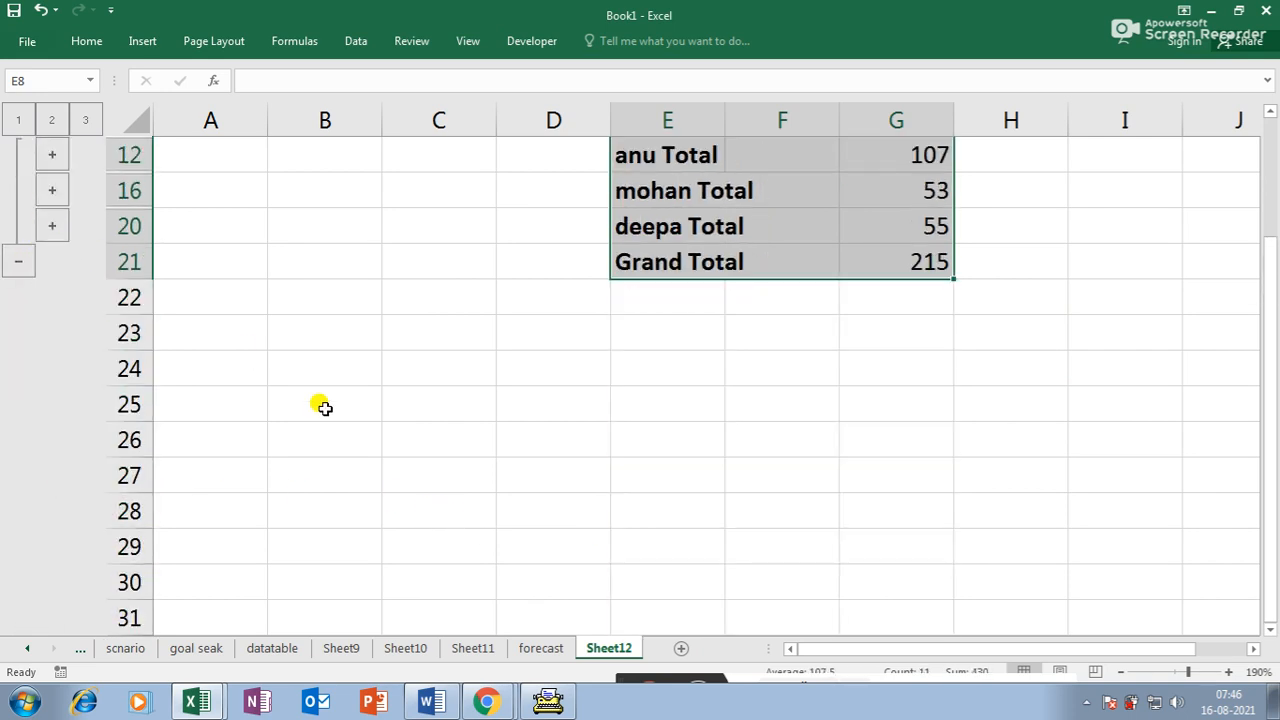
- Expand the detail rows of all three student groups again
scroll(417, 459, up, 2)
click(52, 369)
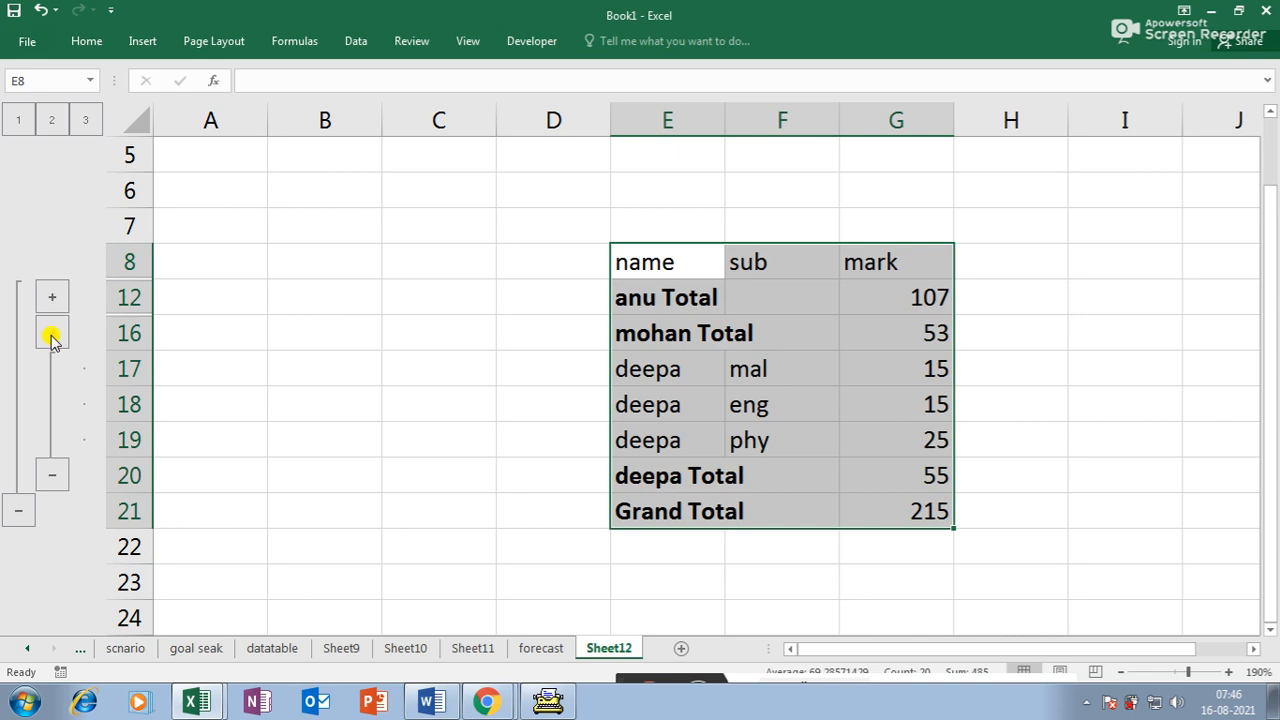
click(52, 333)
click(52, 297)
scroll(694, 494, down, 1)
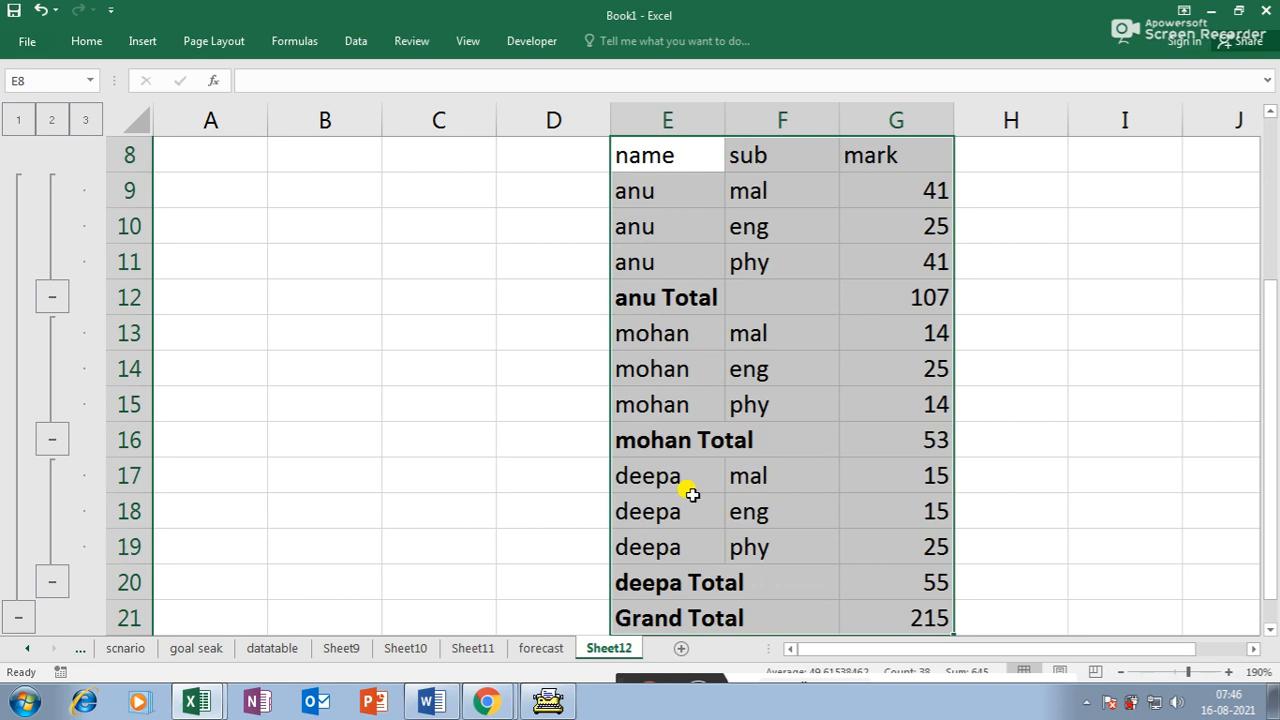
scroll(523, 434, down, 2)
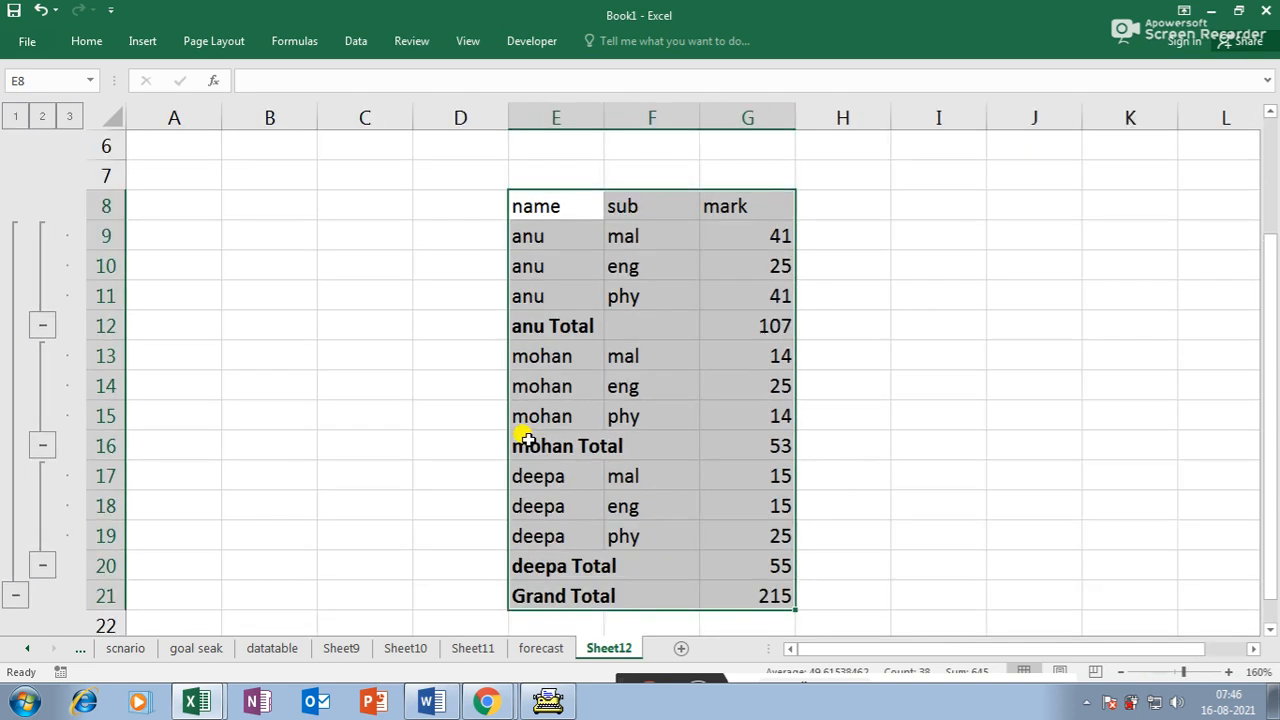
- Collapse the three student groups down to their totals and widen the name column
click(833, 433)
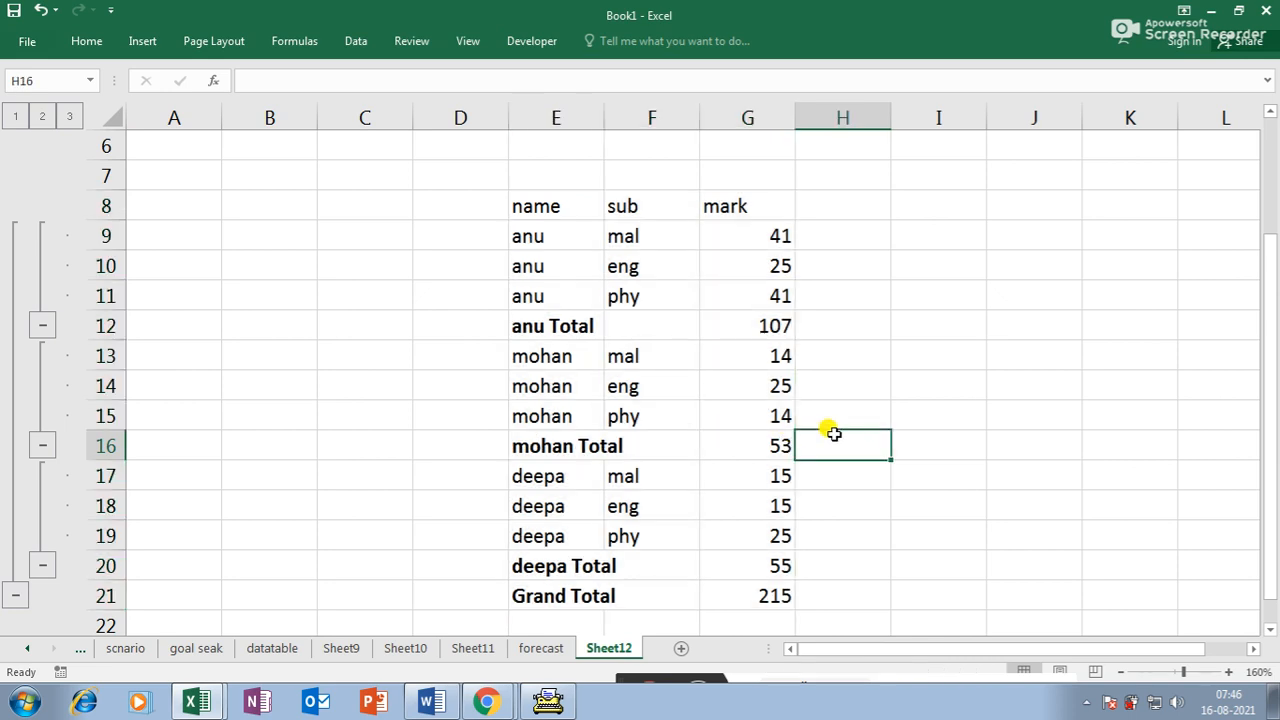
scroll(835, 433, down, 1)
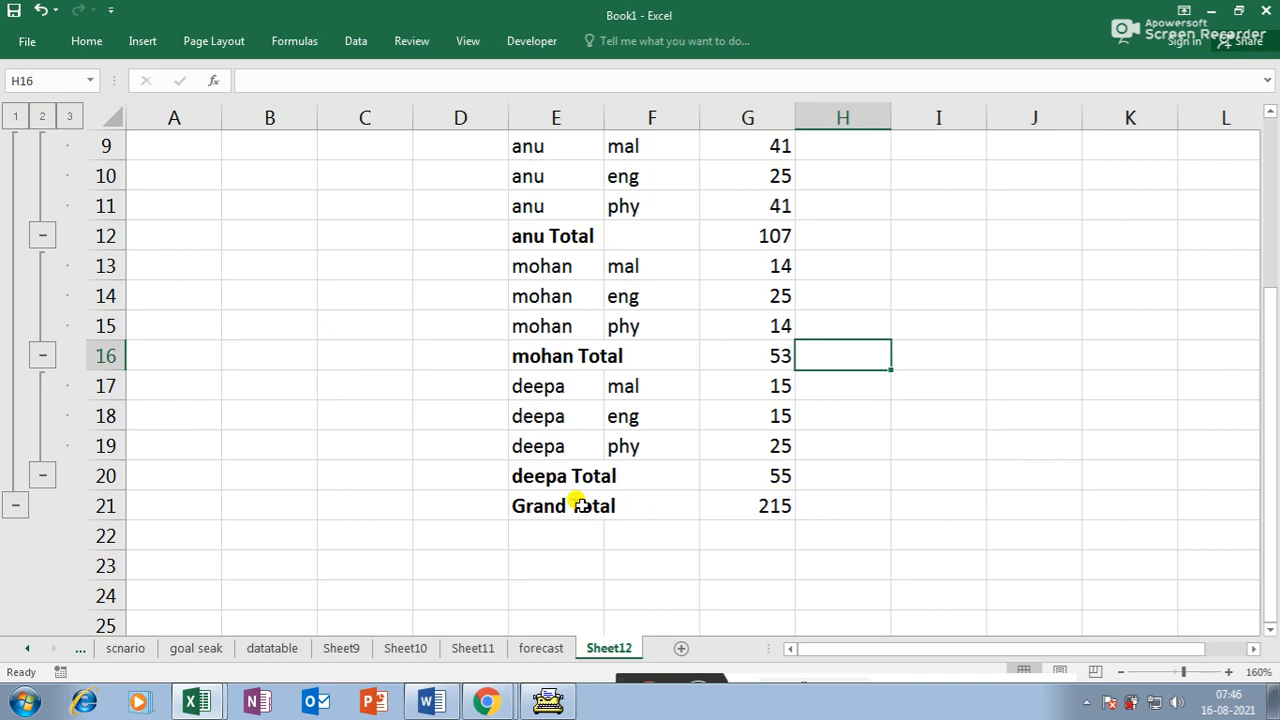
click(42, 475)
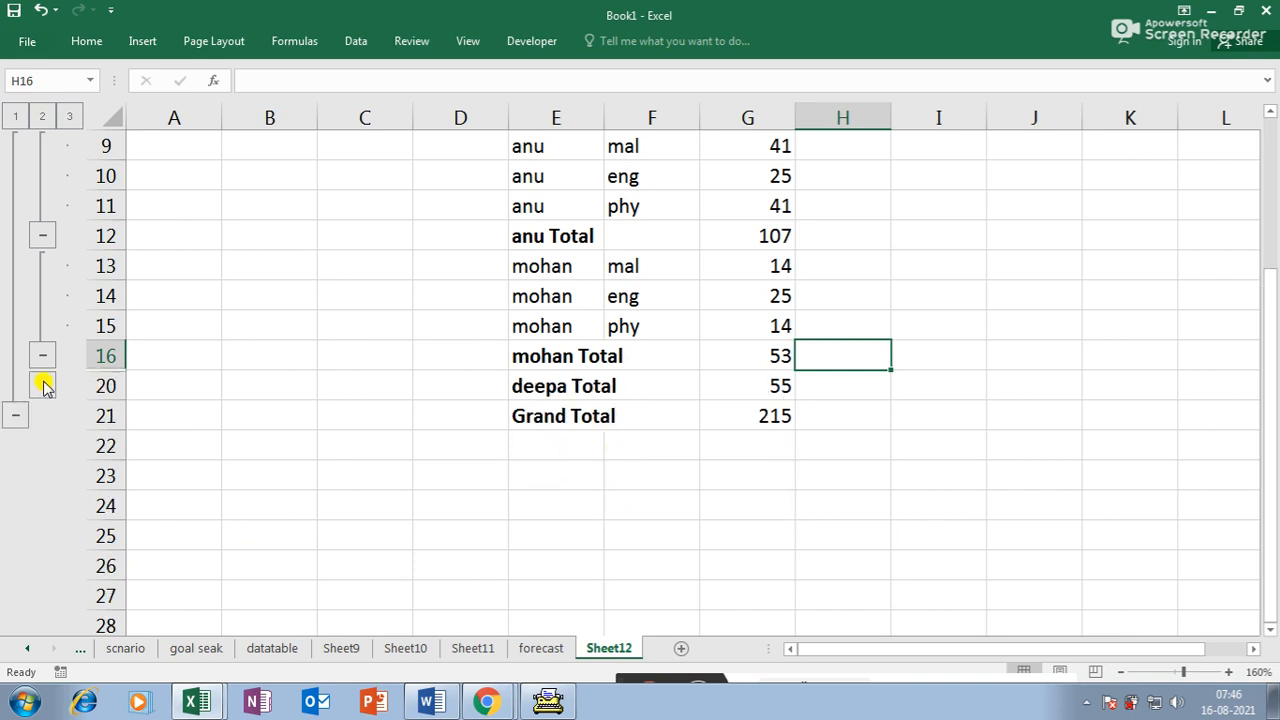
click(42, 355)
click(42, 235)
scroll(263, 353, up, 3)
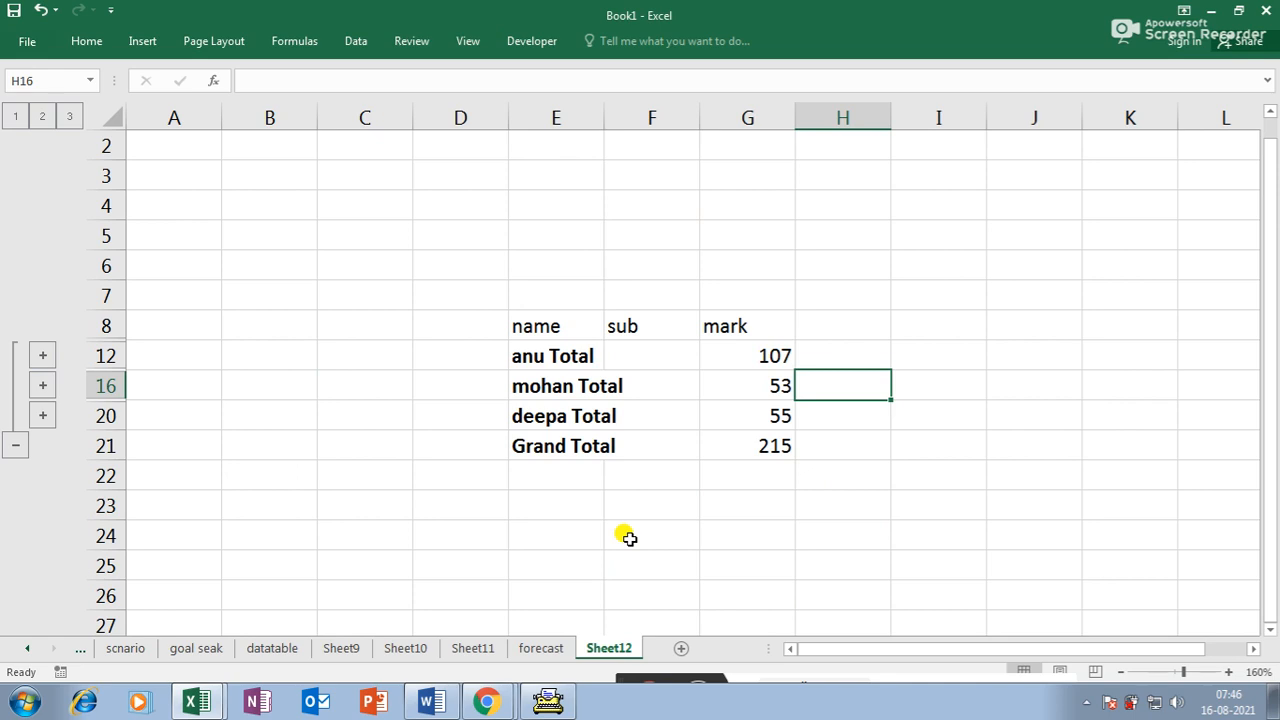
drag(604, 117, 643, 117)
drag(737, 117, 724, 117)
- Undo the widening of the name column and the collapsing of the student groups
key(ctrl+z)
key(ctrl+z)
key(ctrl+z)
key(ctrl+z)
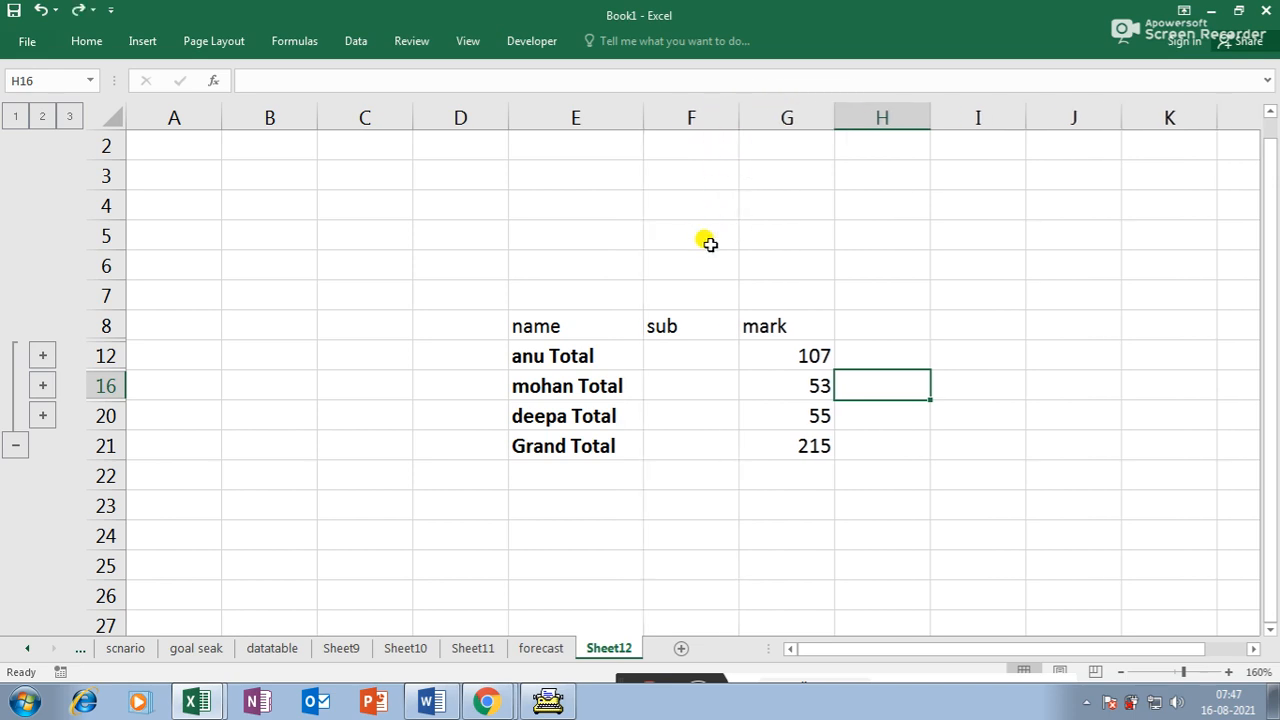
key(ctrl+z)
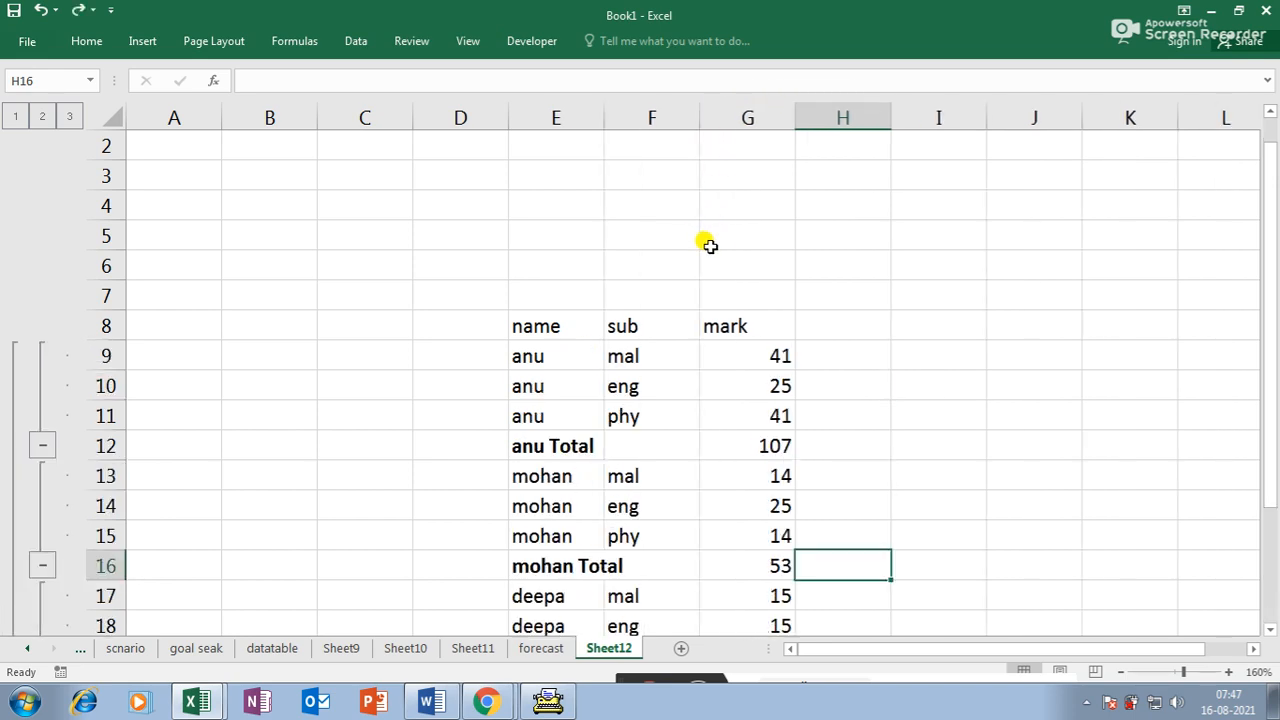
key(ctrl+z)
scroll(730, 405, down, 2)
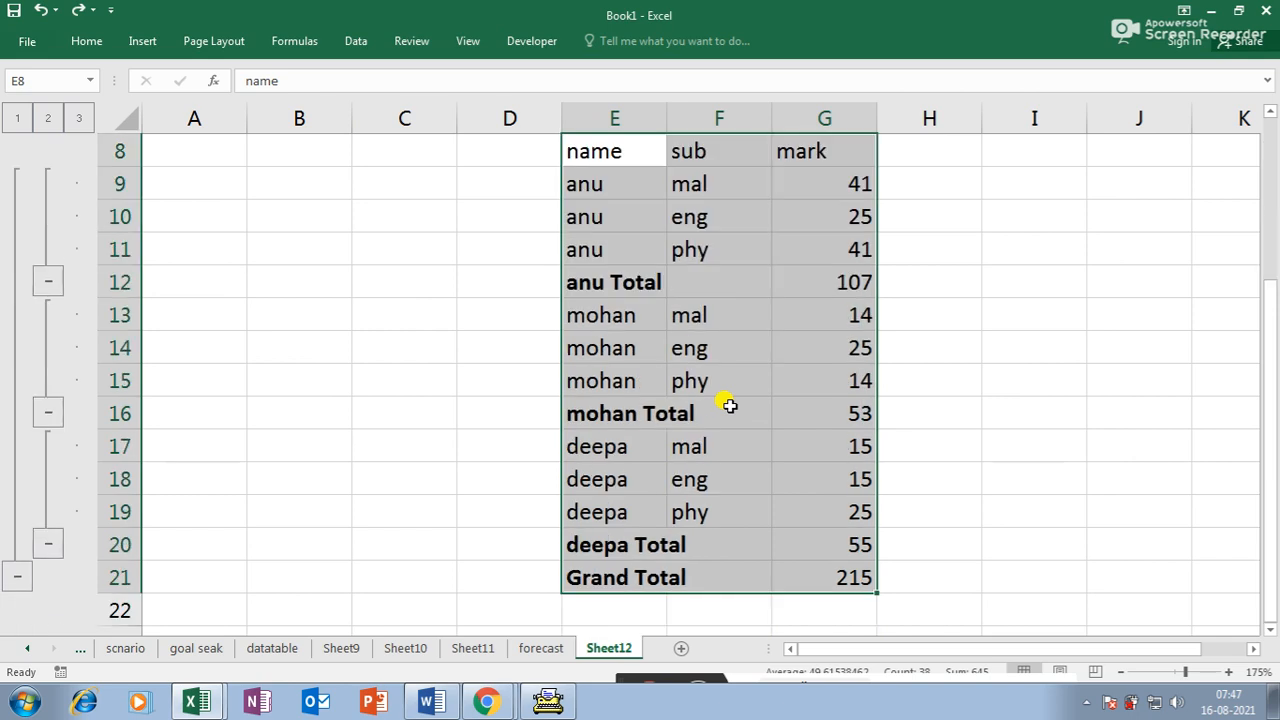
- Widen column E so that the bold total labels fit inside it
click(730, 405)
scroll(743, 403, up, 2)
drag(667, 115, 697, 115)
scroll(766, 337, down, 2)
scroll(766, 360, up, 1)
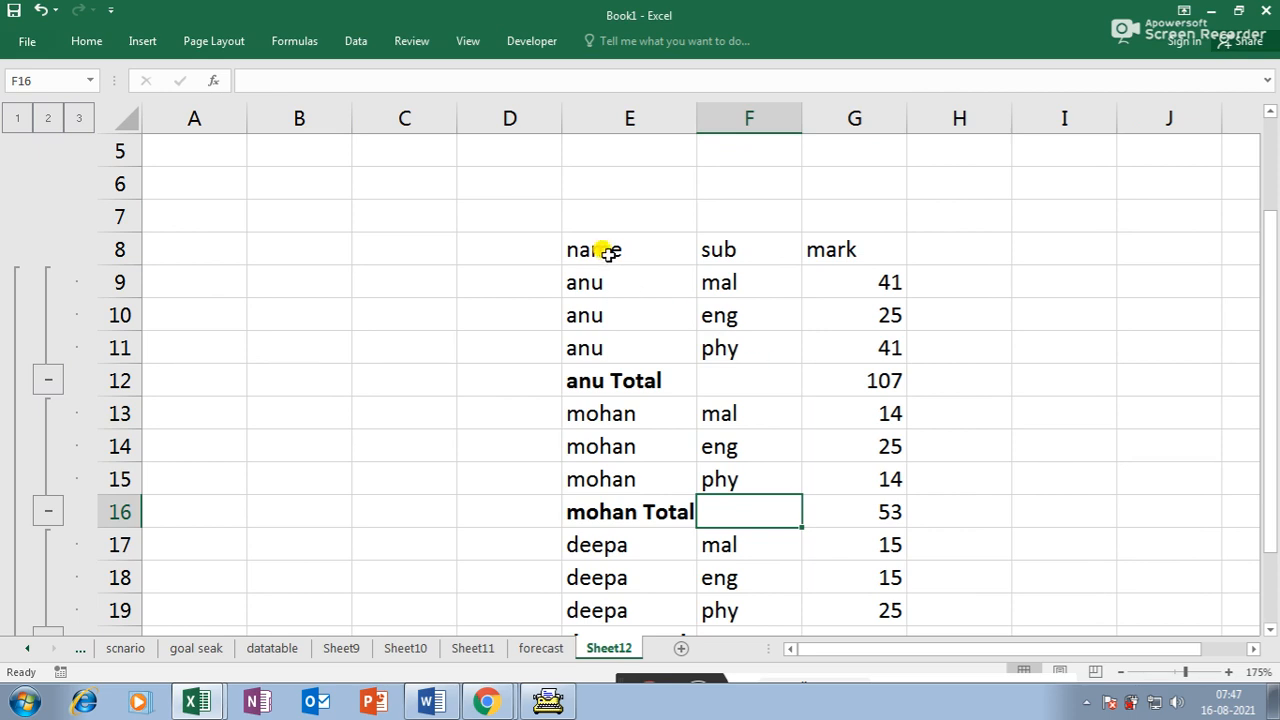
- Undo the column widening, the group changes and the subtotals back to the plain marks table
key(ctrl+z)
key(ctrl+z)
key(ctrl+z)
key(ctrl+z)
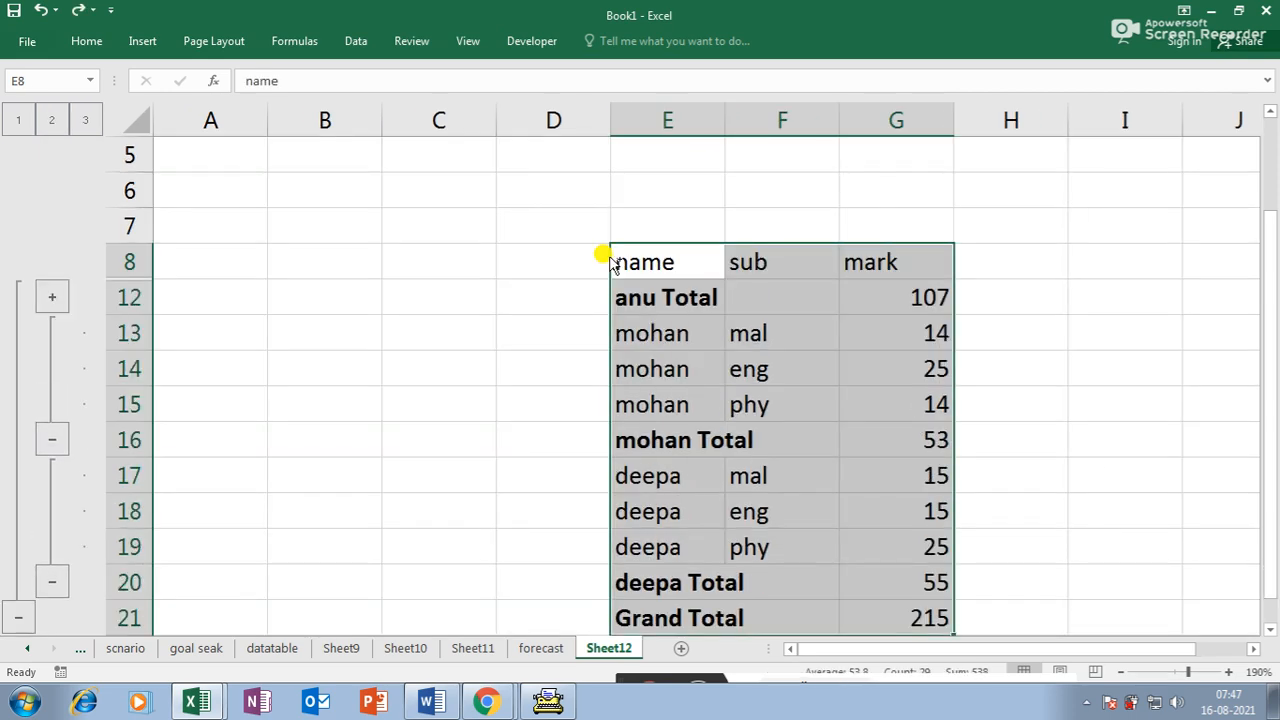
key(ctrl+z)
key(ctrl+z)
key(ctrl+z)
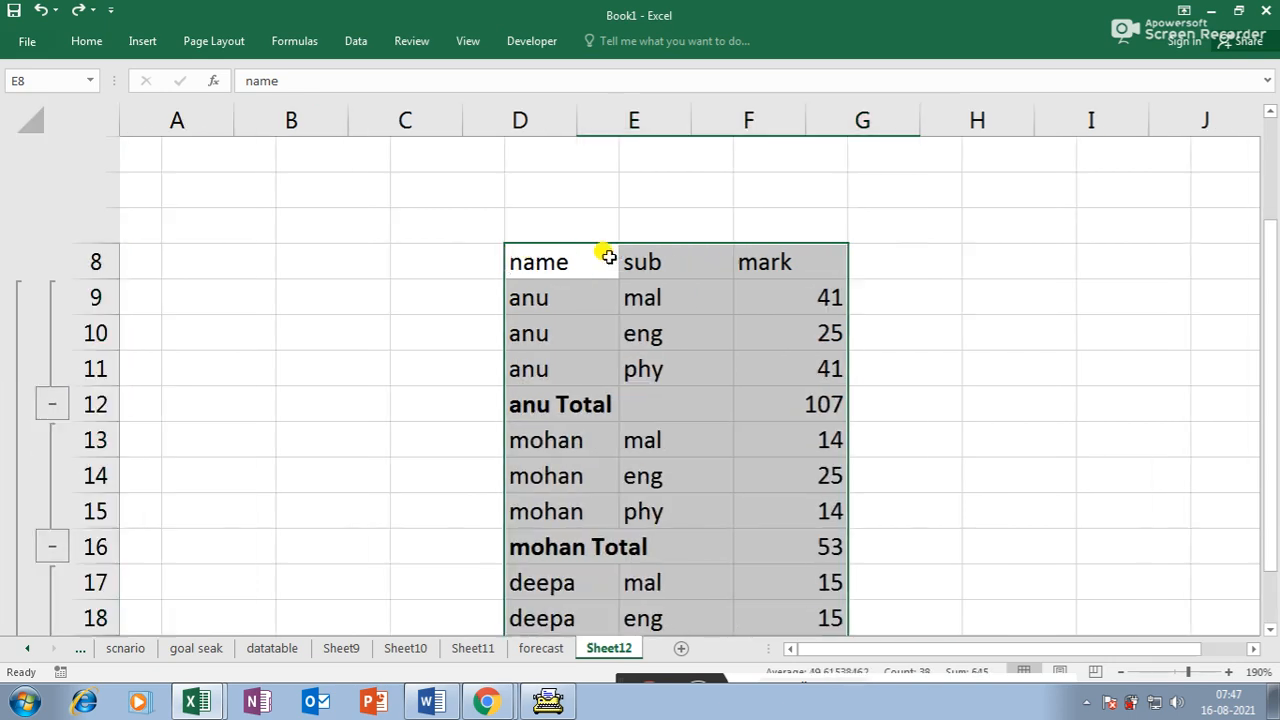
- Centre the subject column F8:F17 horizontally
click(718, 362)
drag(670, 258, 665, 572)
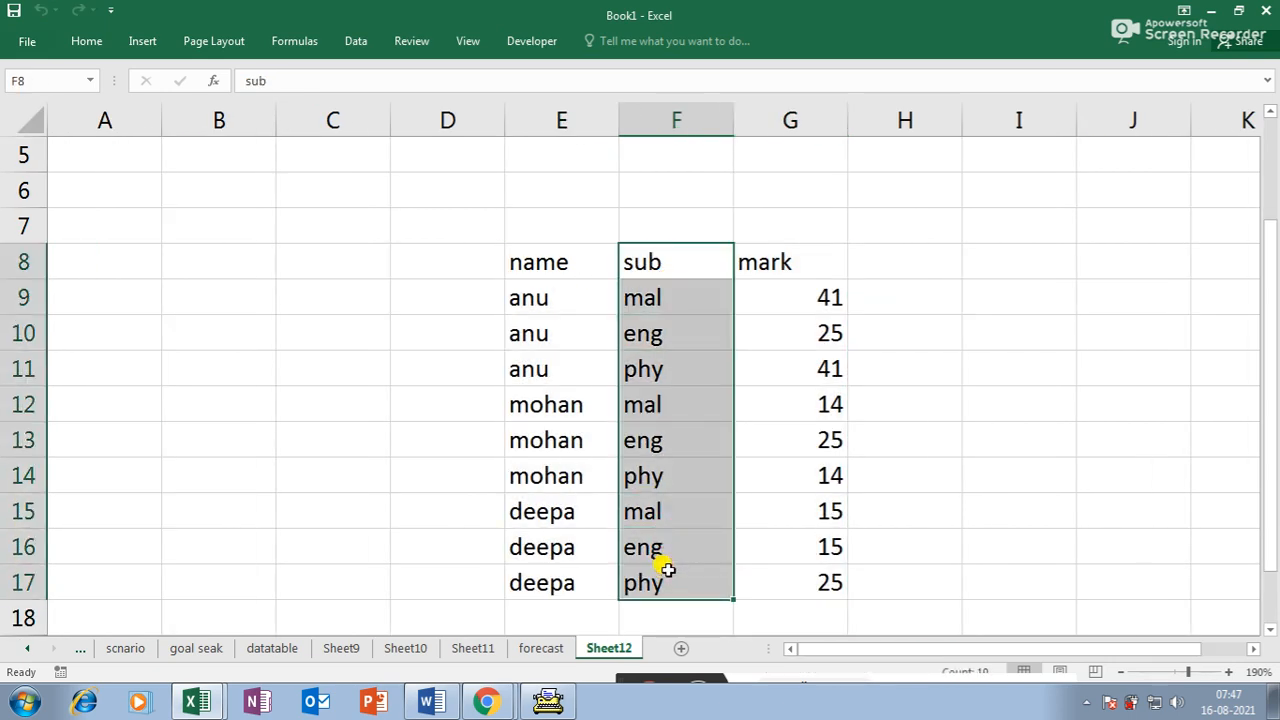
click(86, 41)
click(378, 102)
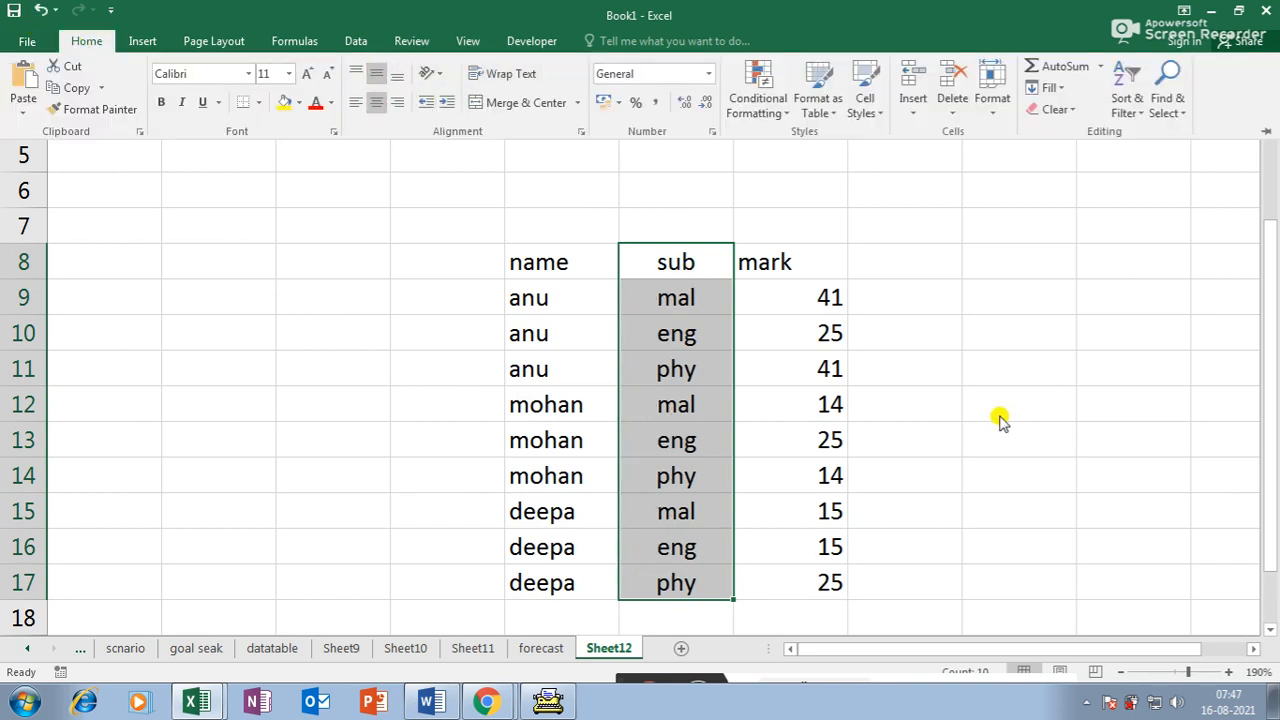
- Subtotal the marks table E8:G17 at each change in sub, applying Sum to only the sub column, and undo it
click(676, 258)
drag(563, 258, 830, 567)
click(355, 41)
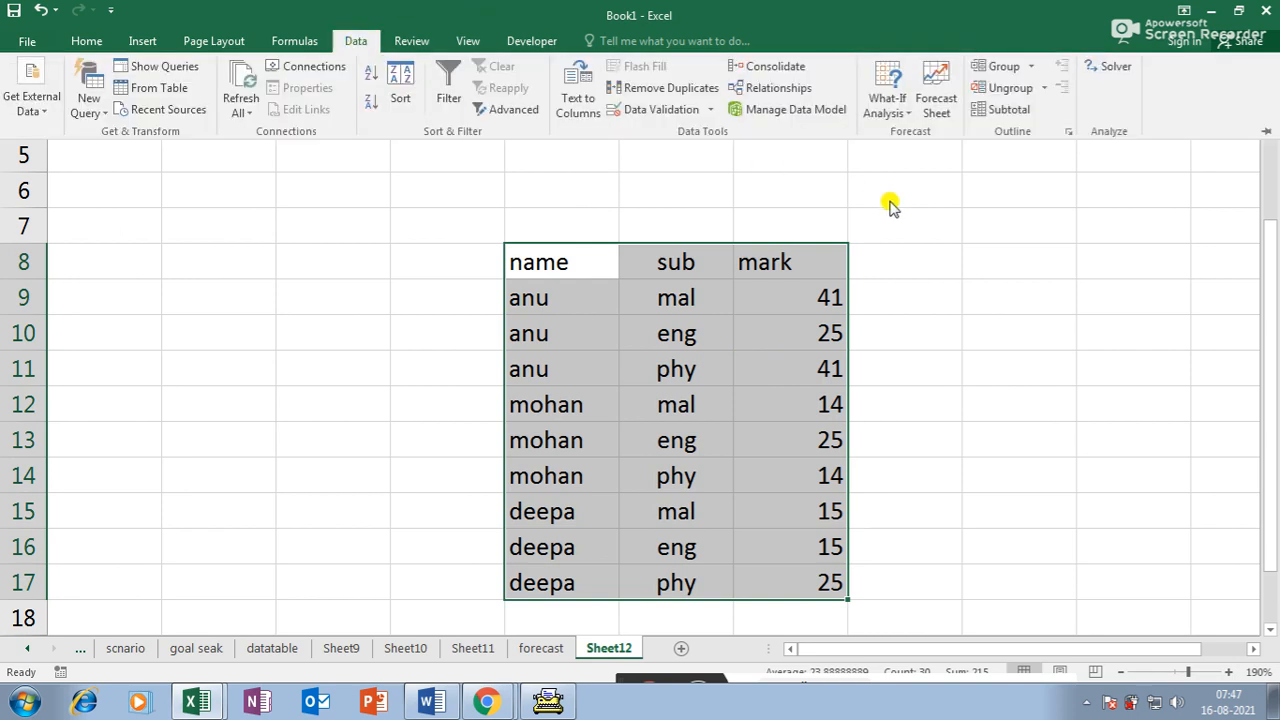
click(1008, 109)
click(325, 259)
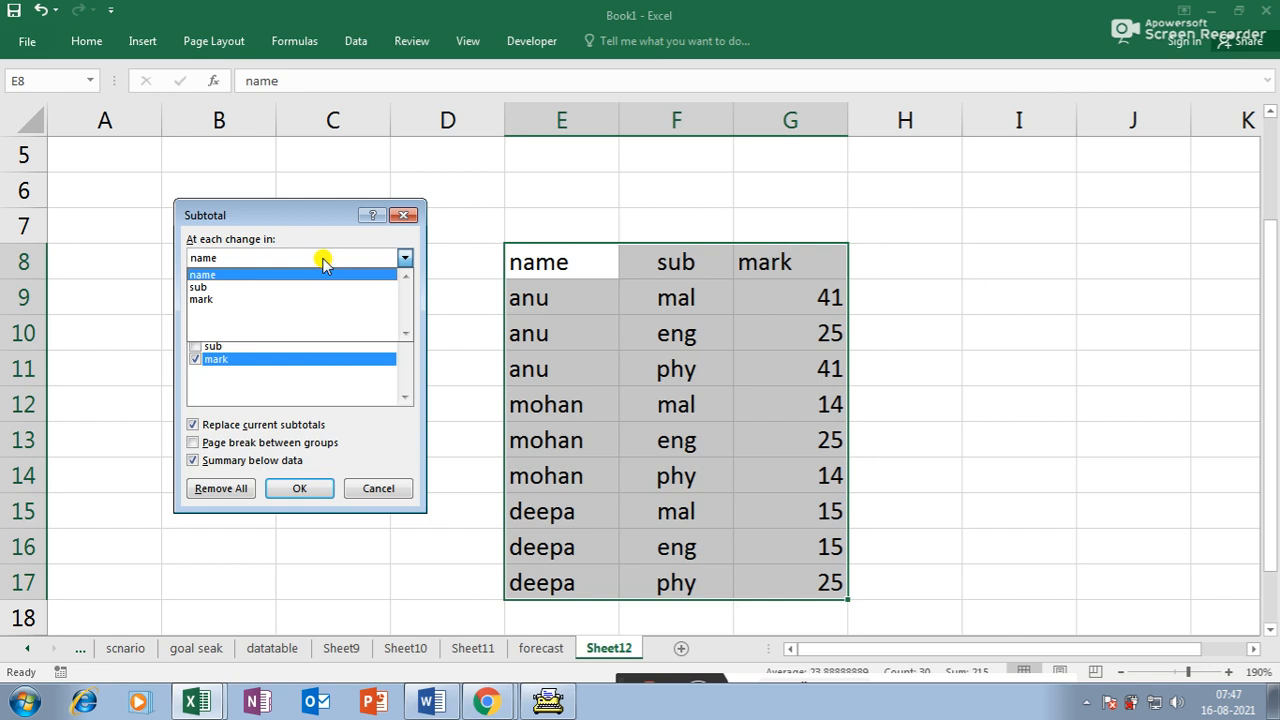
click(295, 288)
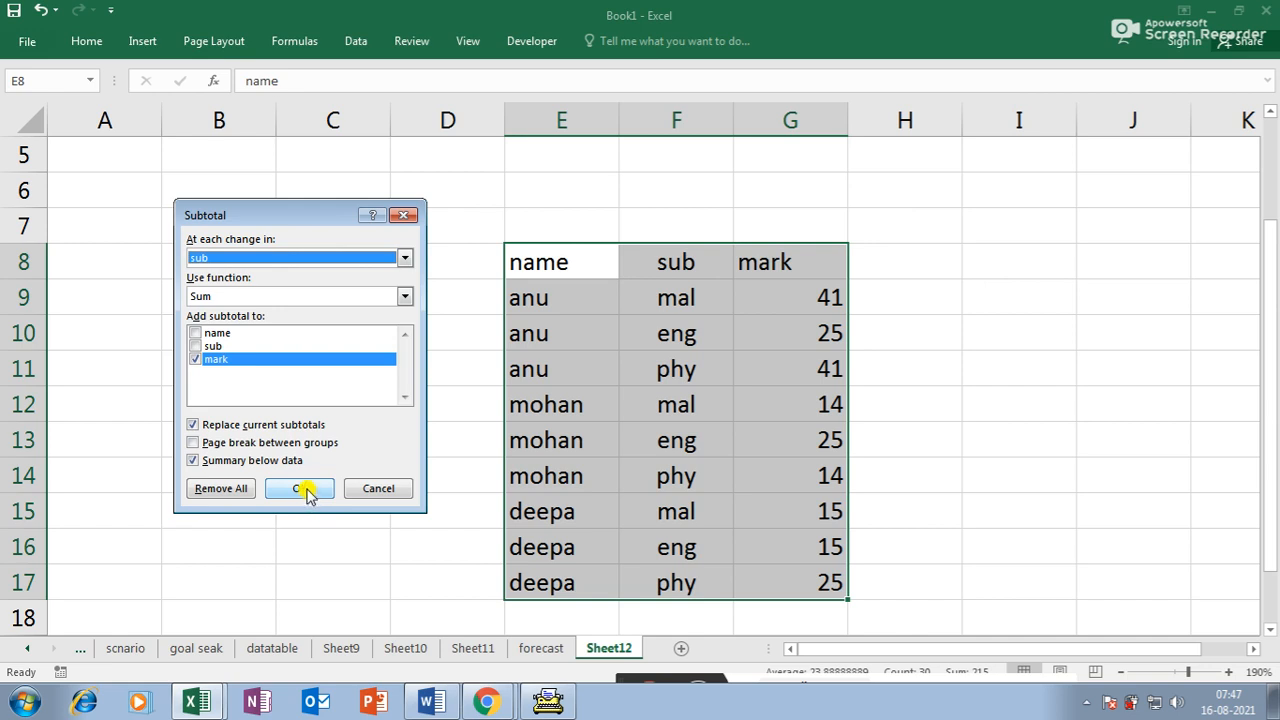
click(212, 333)
click(212, 348)
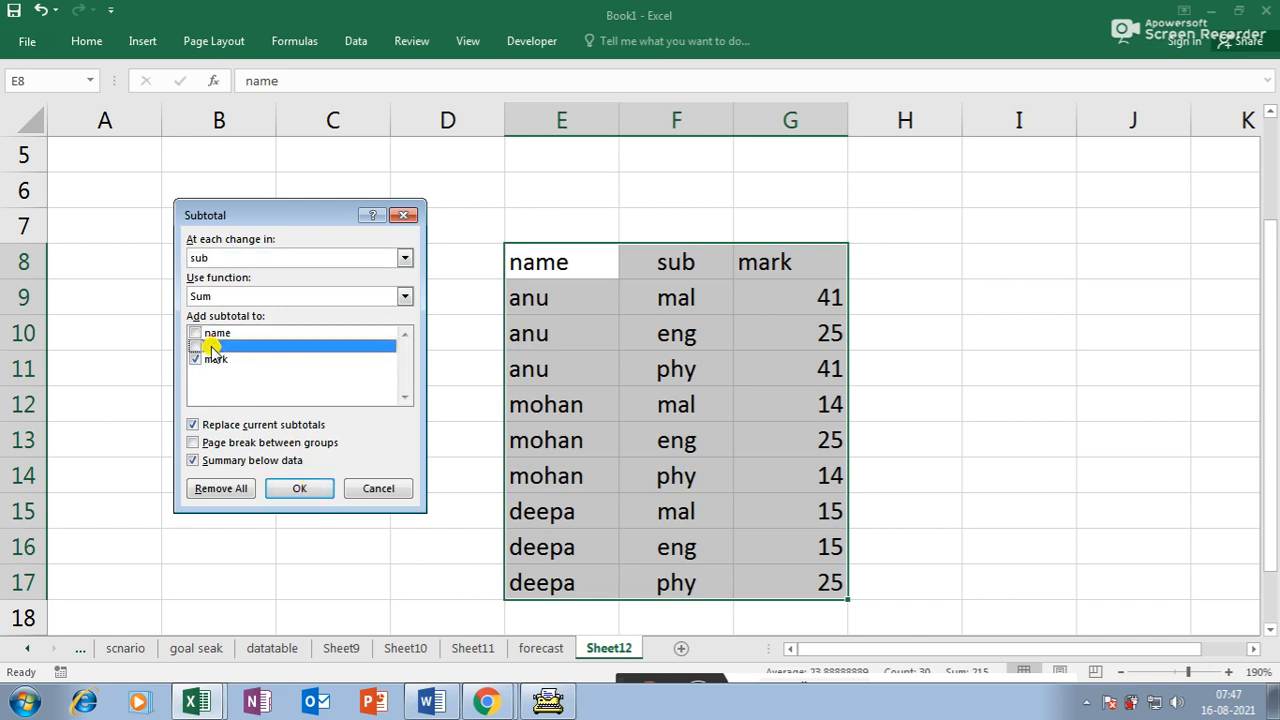
click(195, 346)
click(205, 359)
click(299, 488)
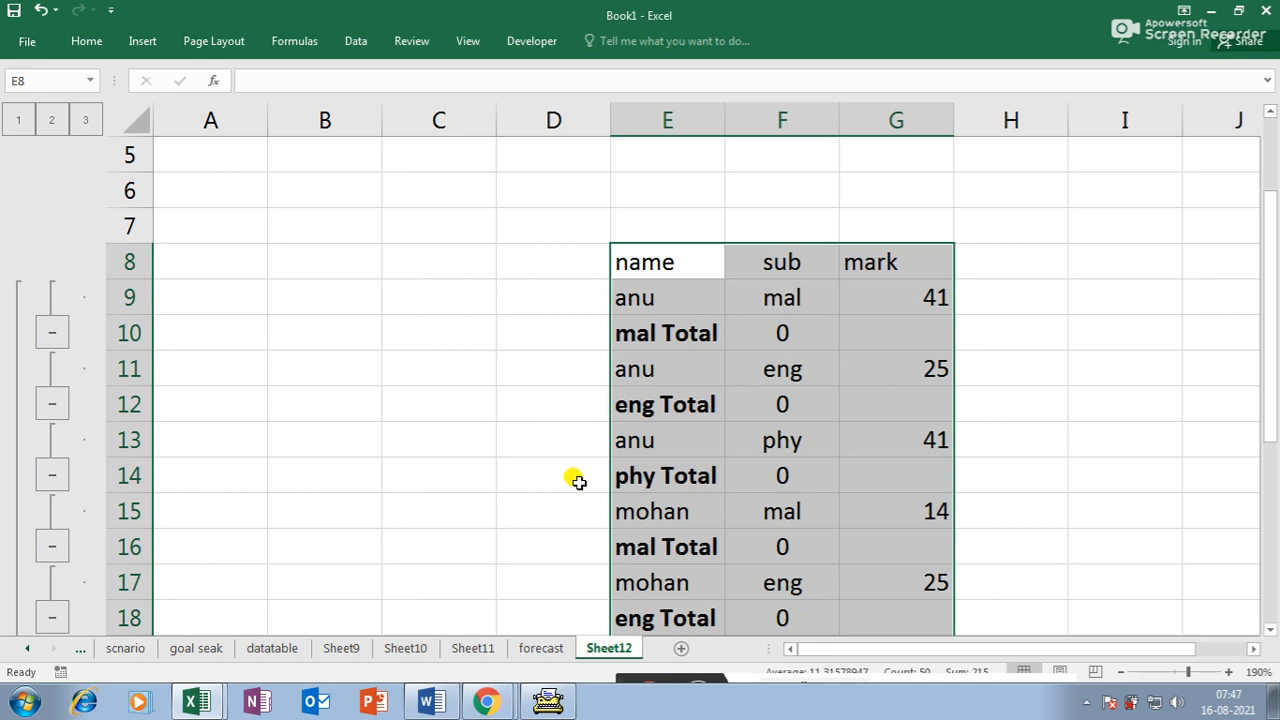
key(ctrl+z)
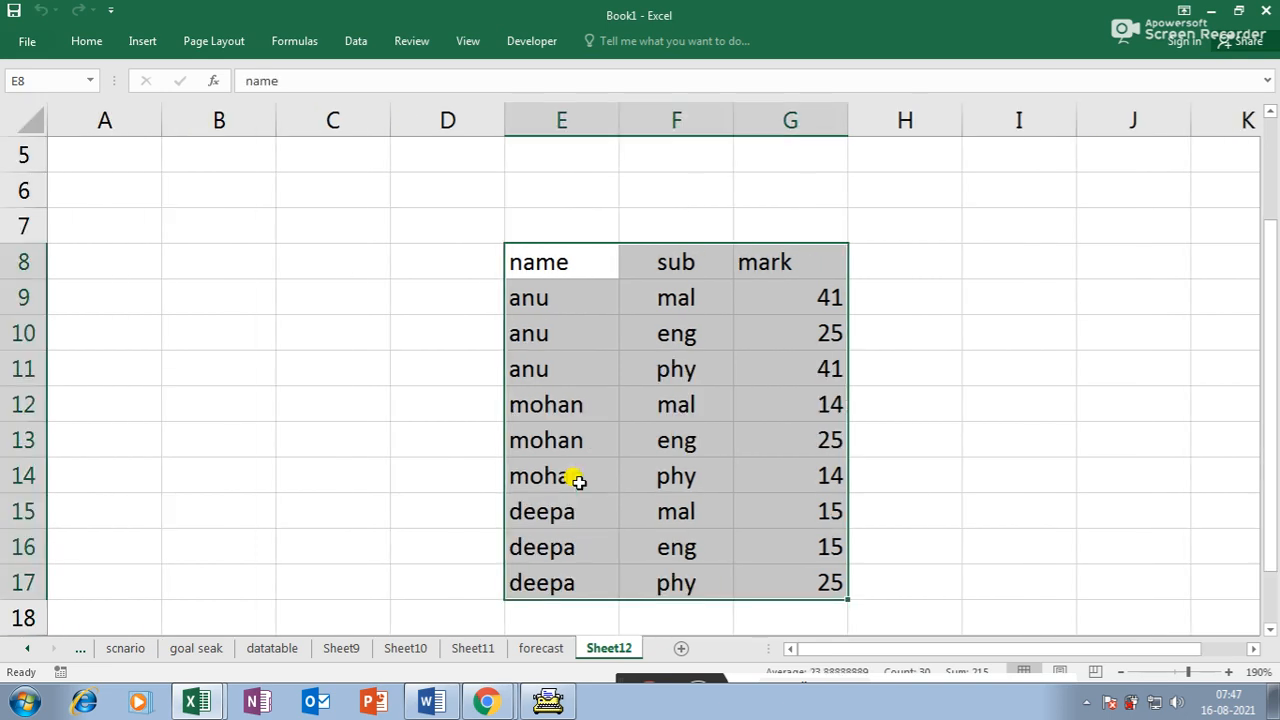
- Subtotal the marks table at each change in sub using Count on the sub column, and undo it
click(359, 42)
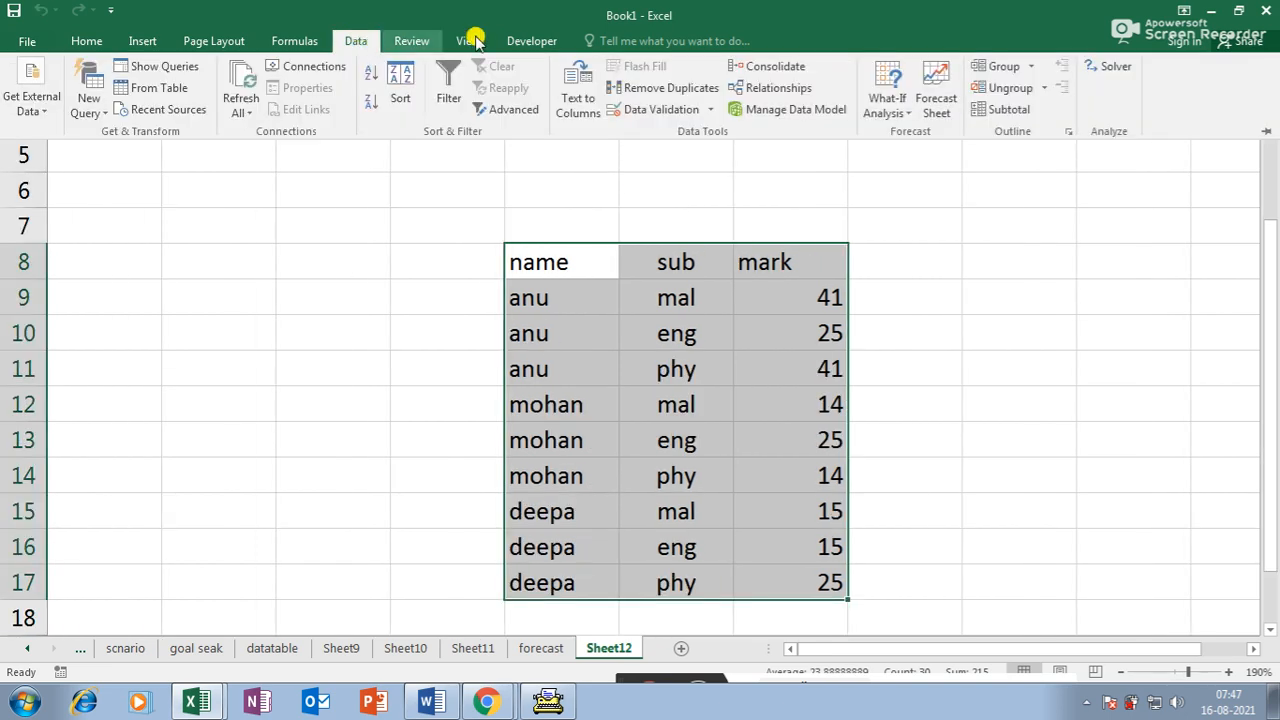
click(1018, 110)
click(252, 297)
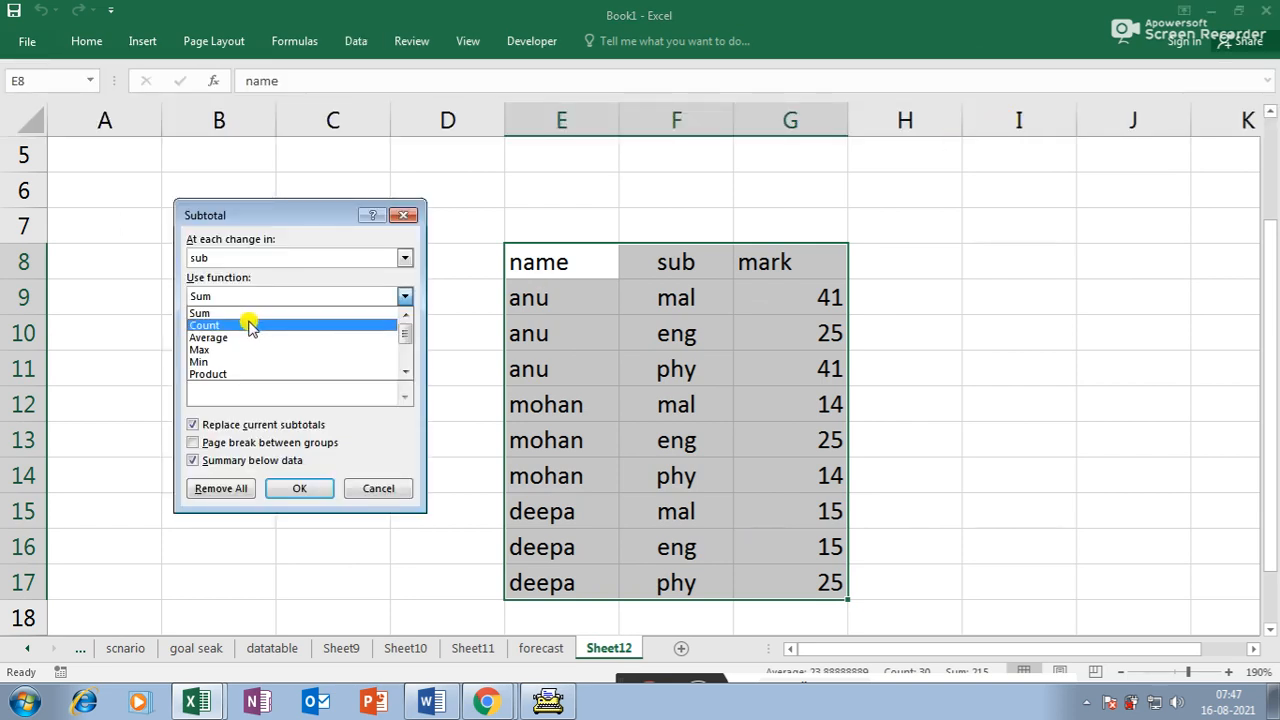
click(250, 326)
click(300, 488)
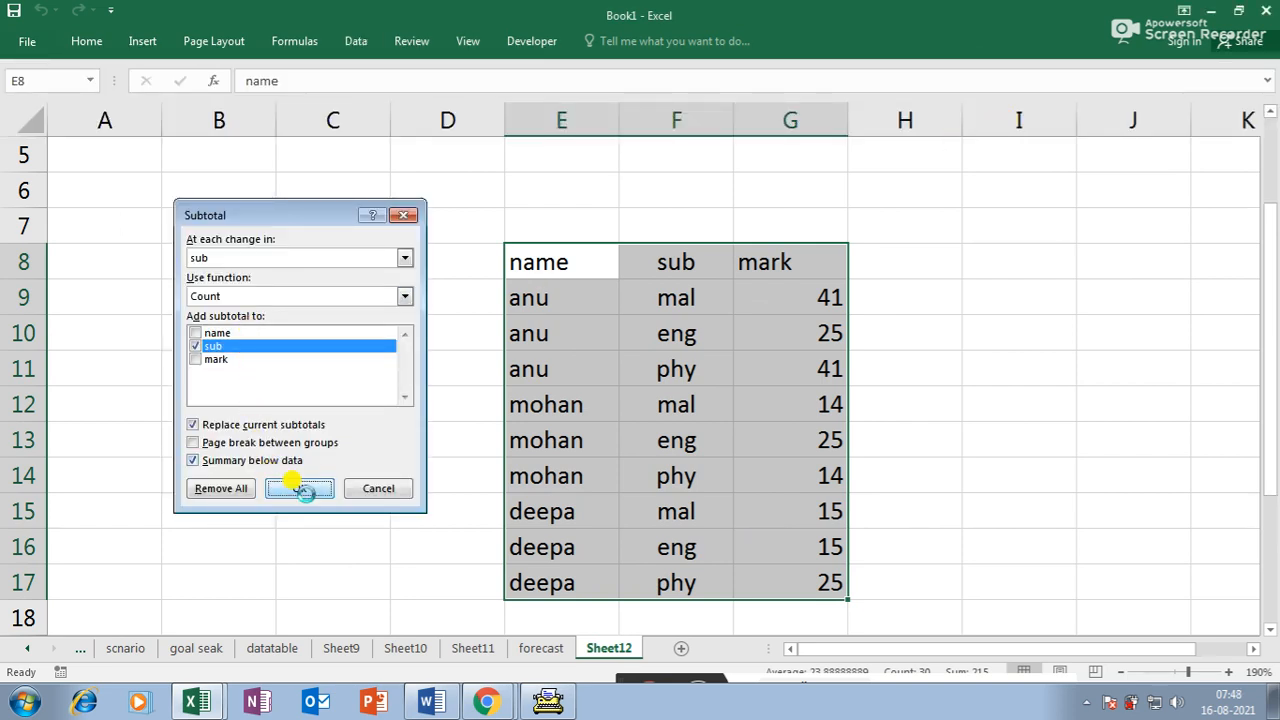
click(304, 484)
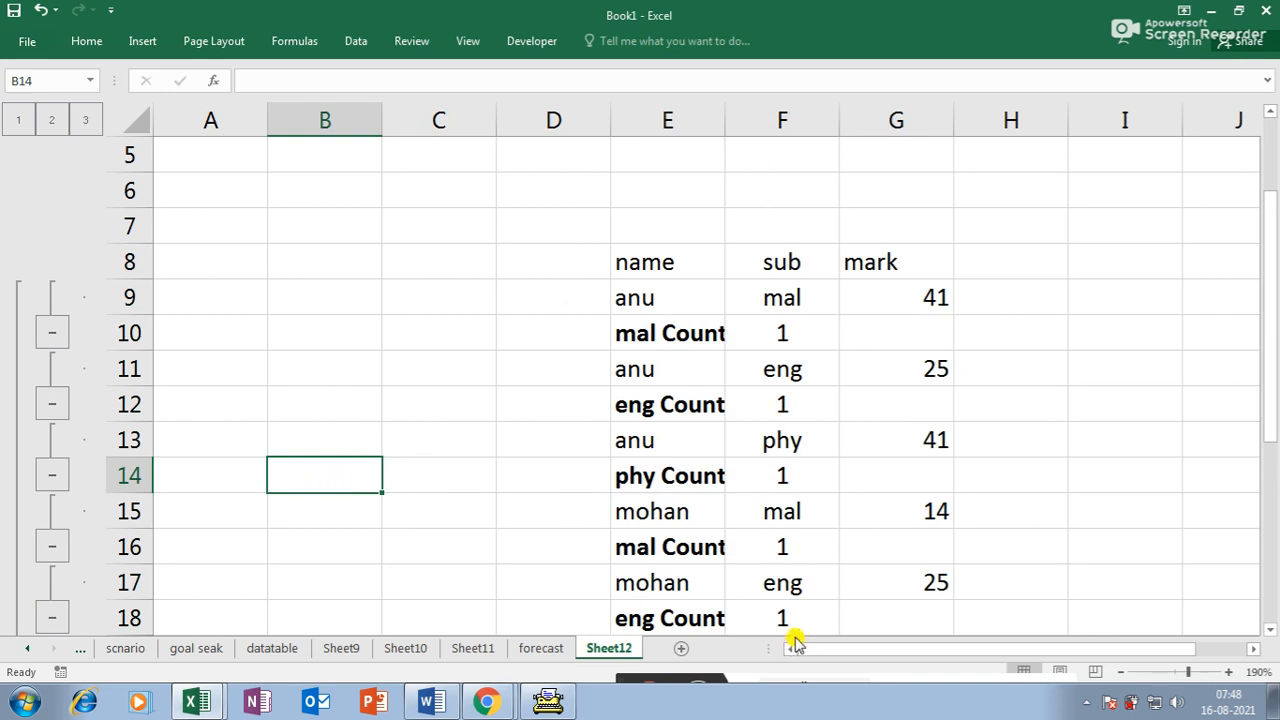
key(ctrl+z)
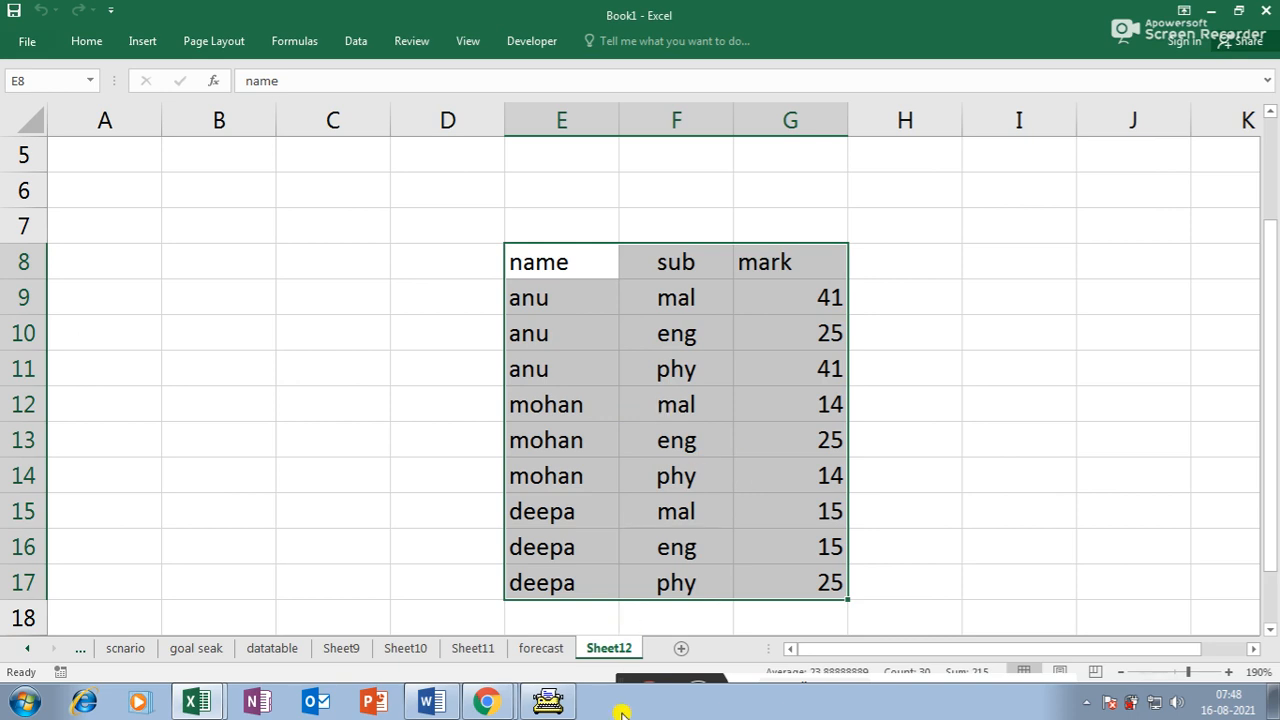
- Rename the Sheet12 worksheet as subtotal
click(972, 462)
double_click(611, 645)
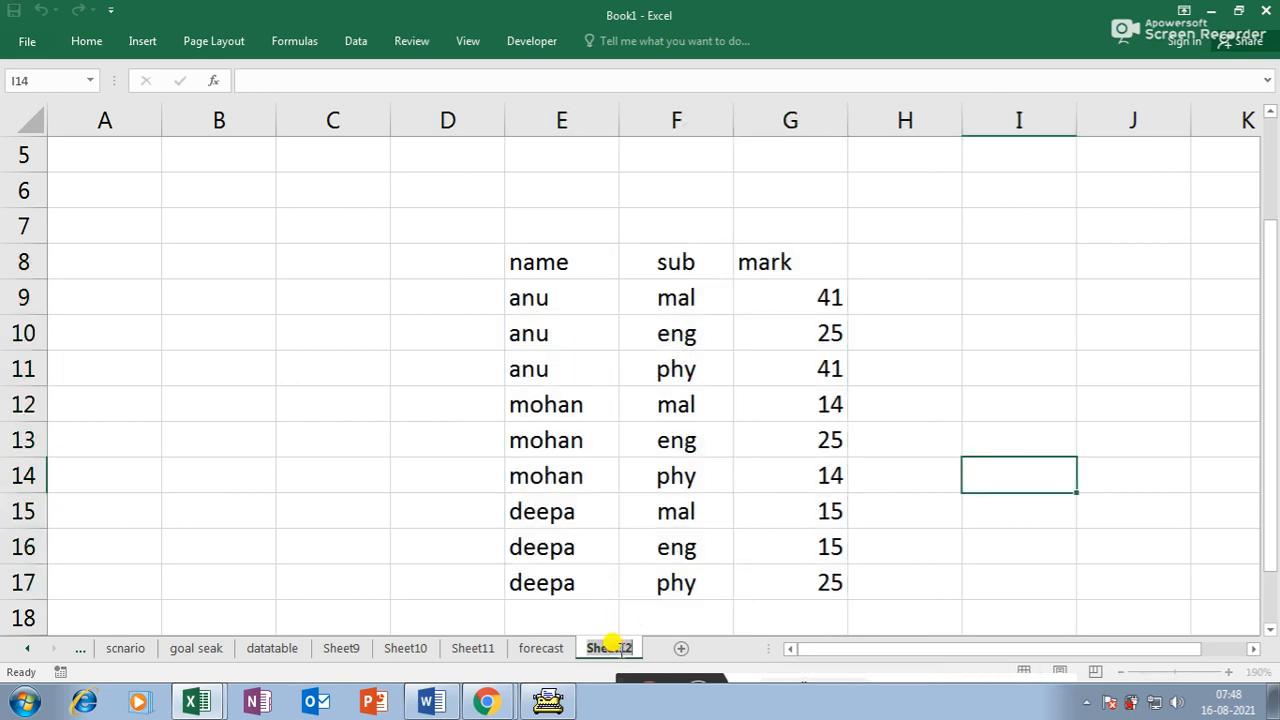
text(sub)
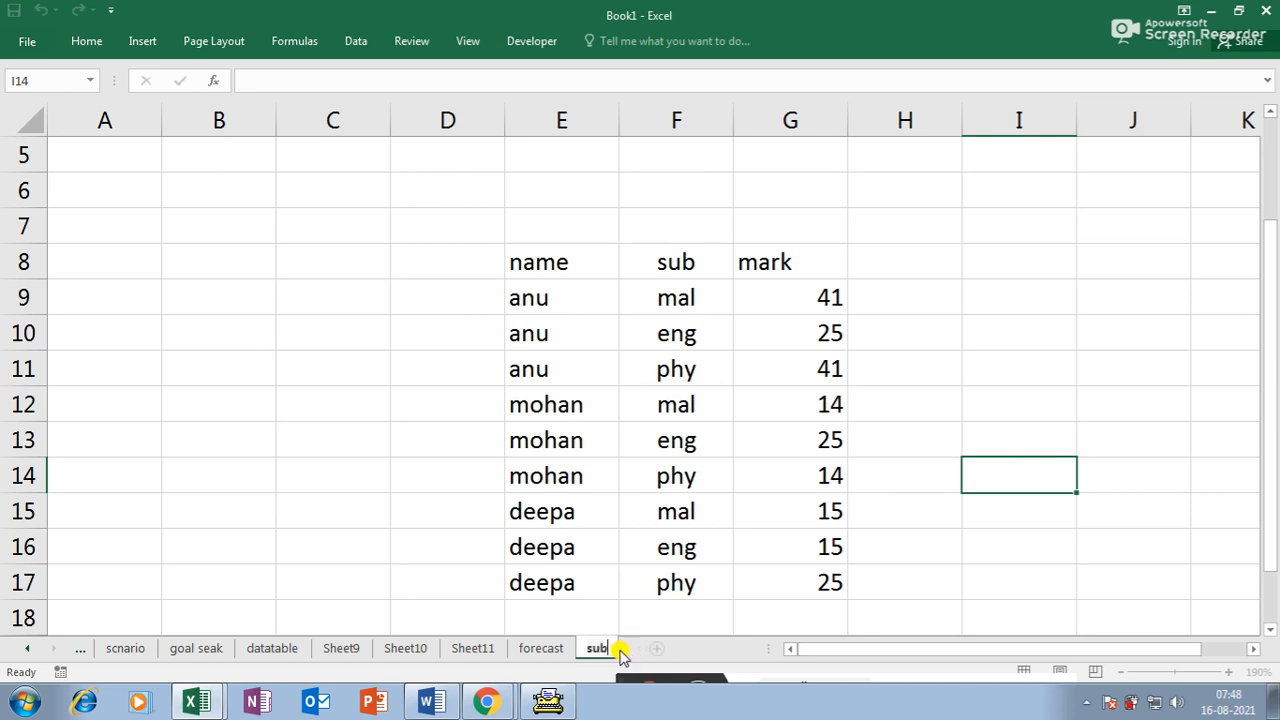
text(total)
key(Return)
click(938, 362)
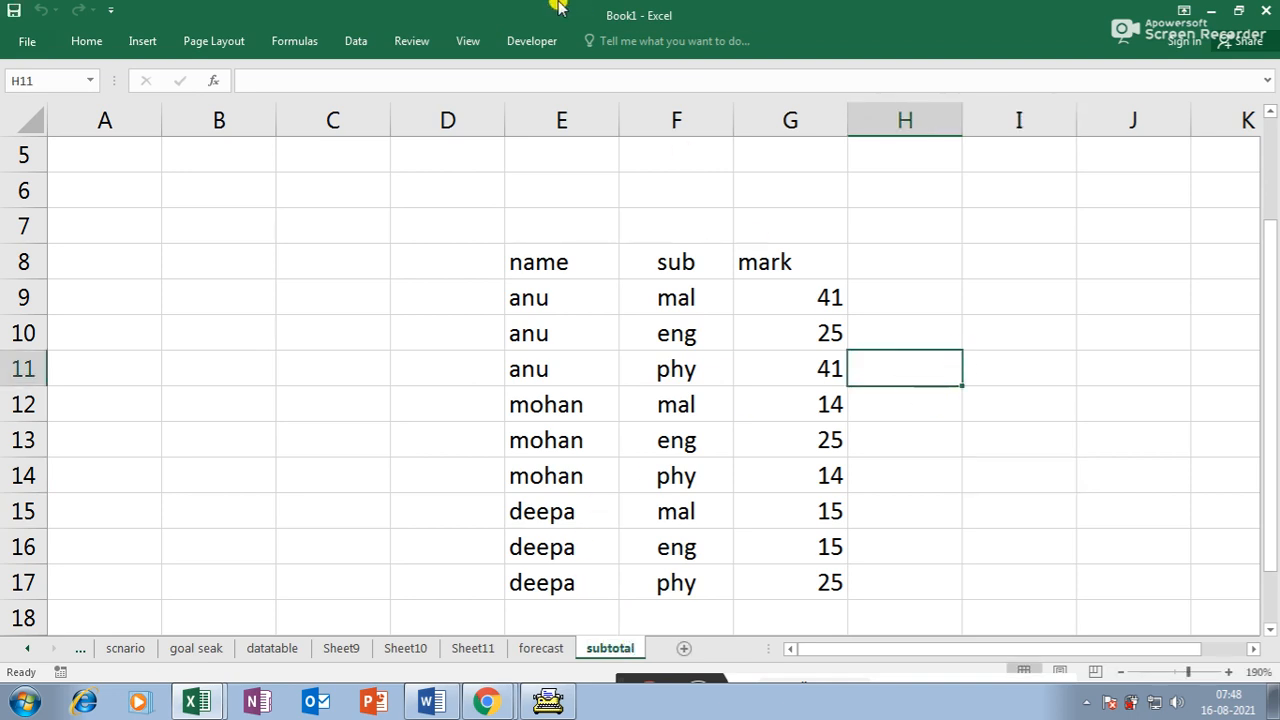
- Group the first student's records in E9:G11 by rows
click(357, 43)
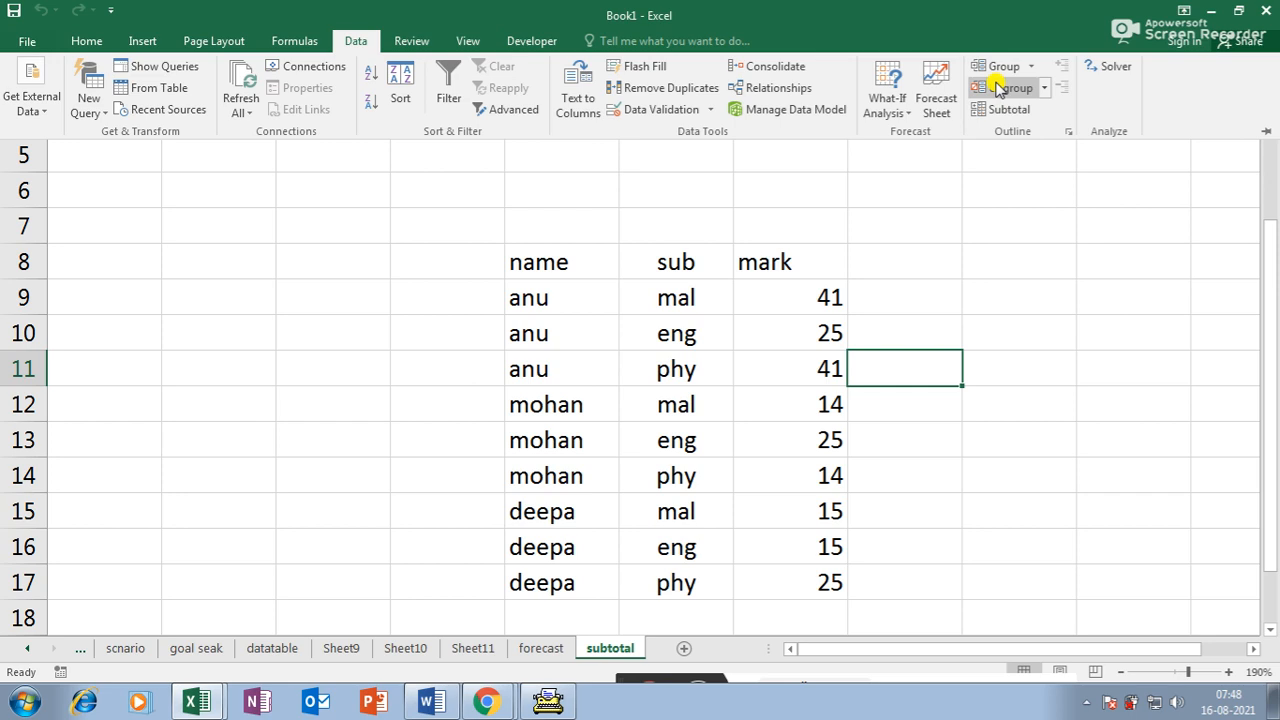
key(ctrl+F1)
drag(558, 292, 806, 357)
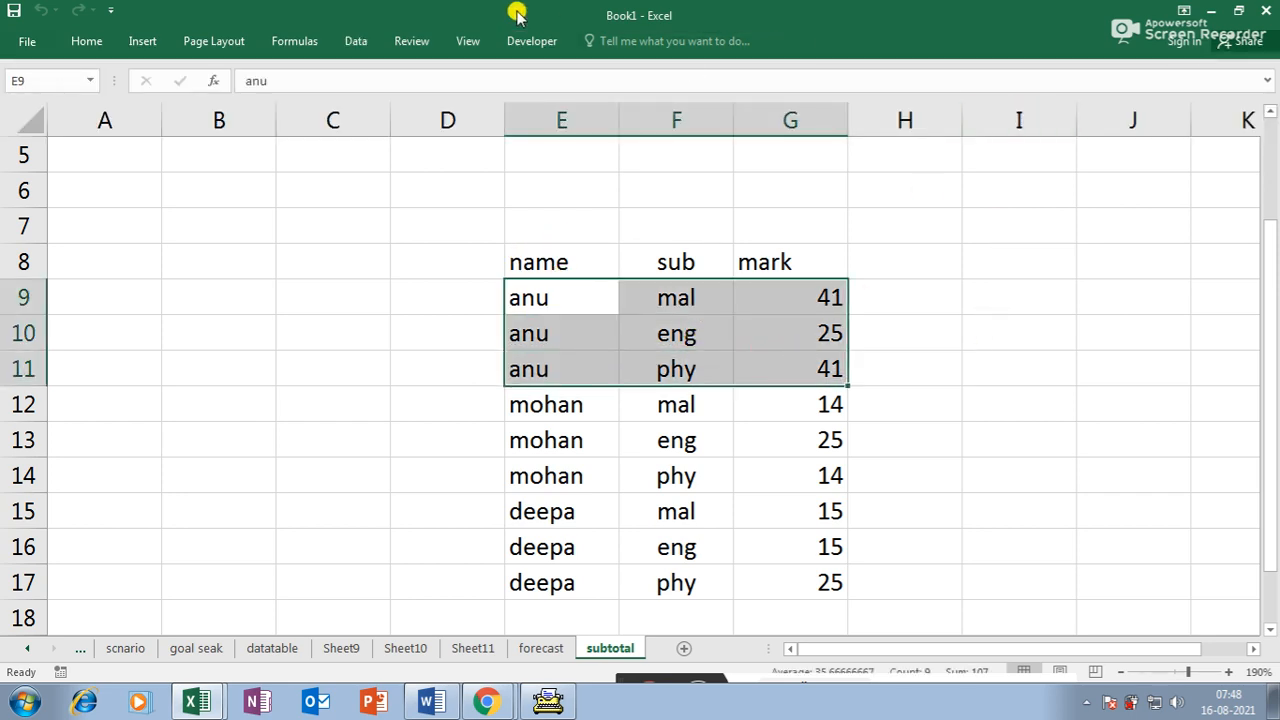
click(355, 41)
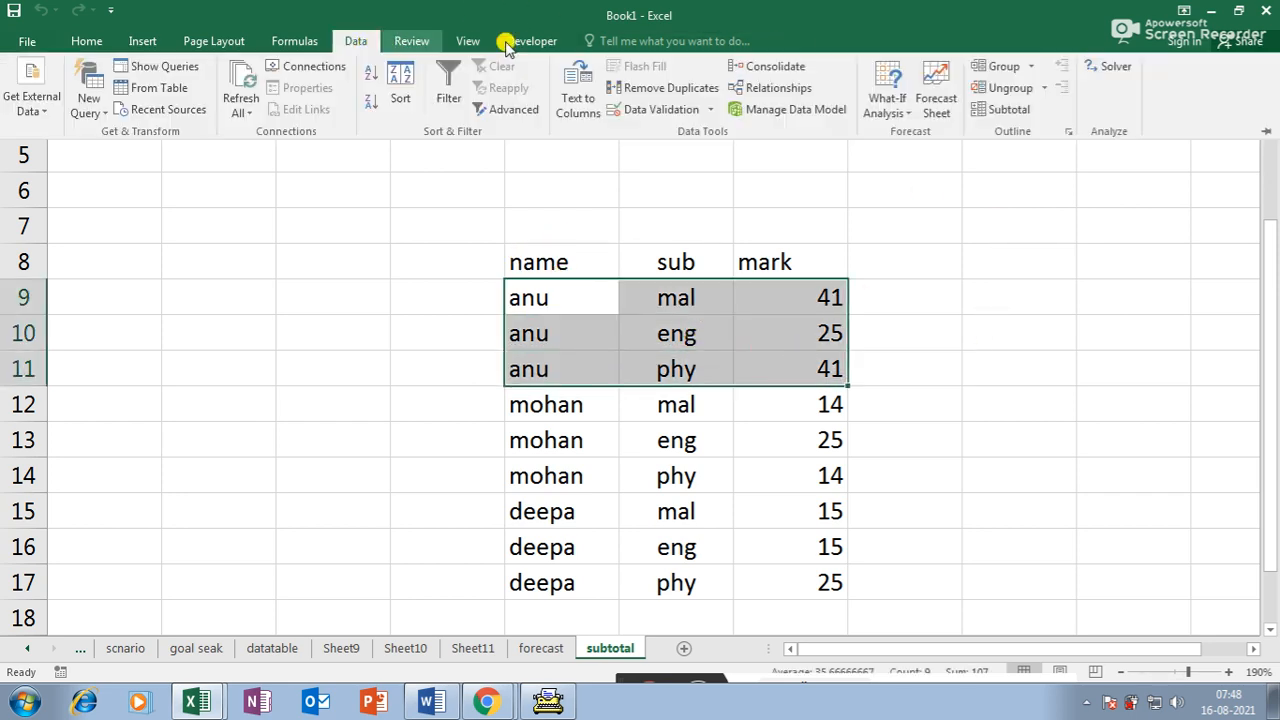
click(1002, 66)
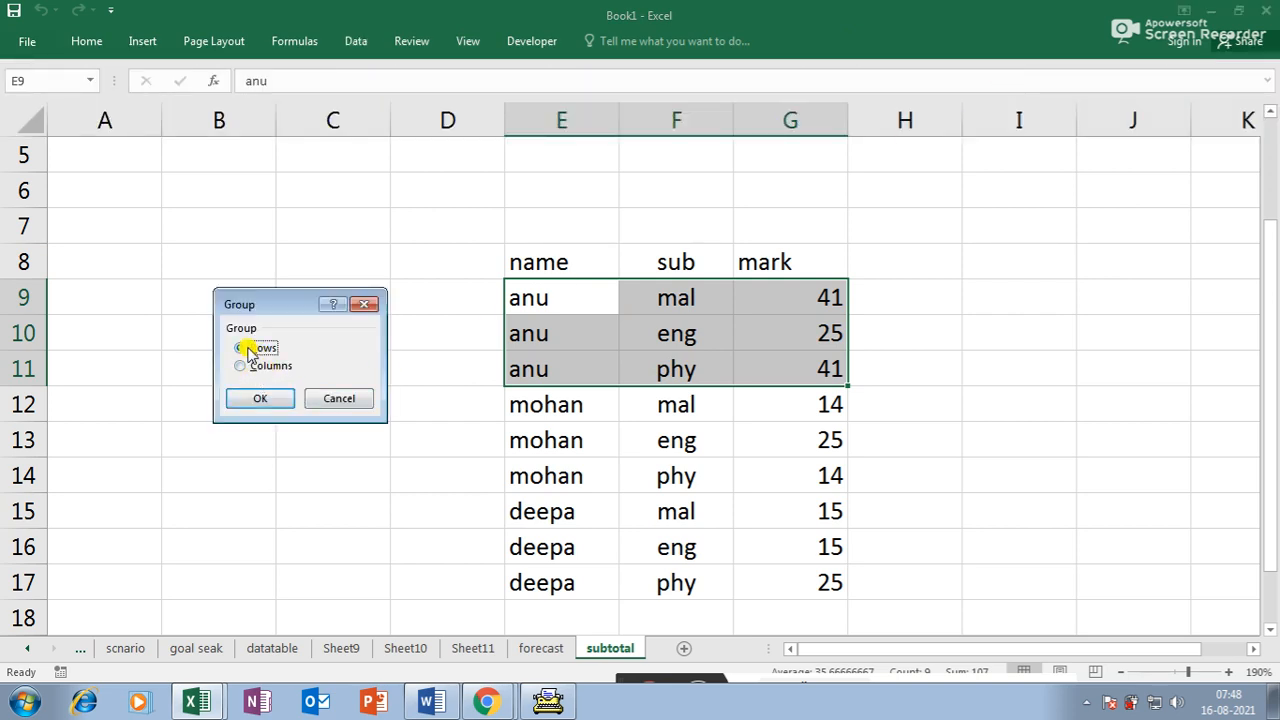
click(260, 398)
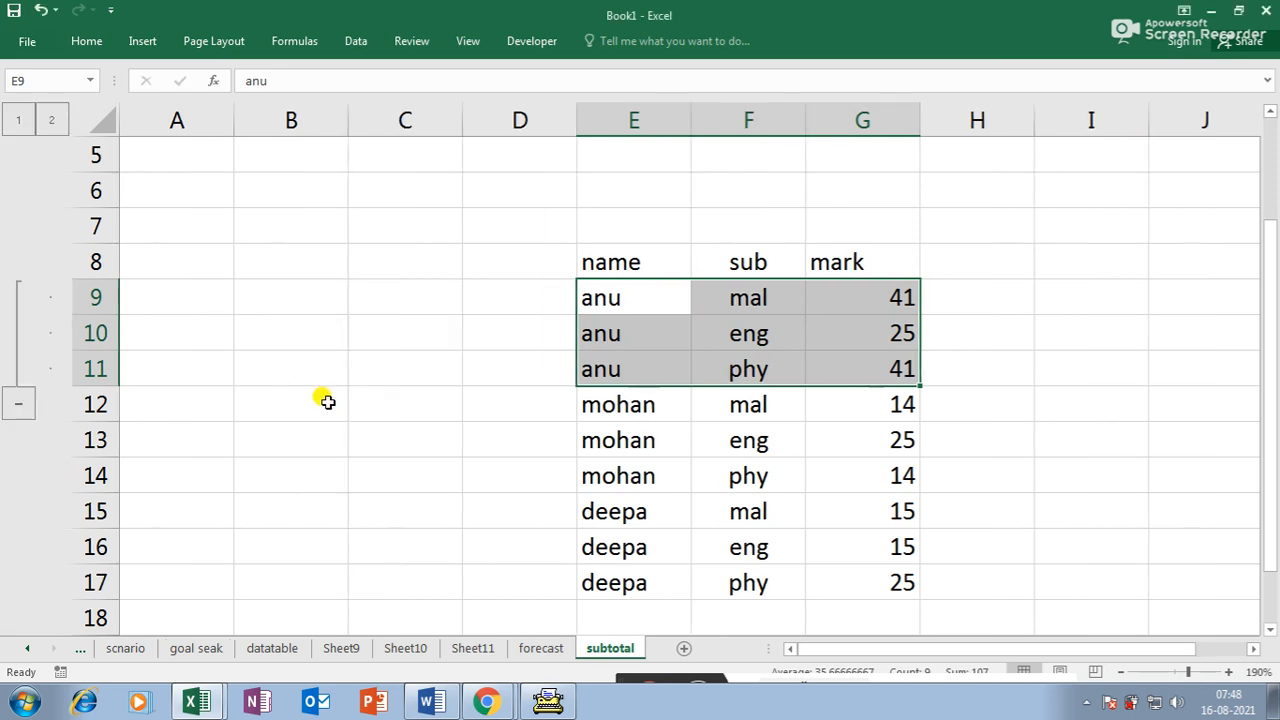
- Collapse and expand the grouped rows 9 to 11 several times, leaving them expanded
click(18, 404)
click(18, 299)
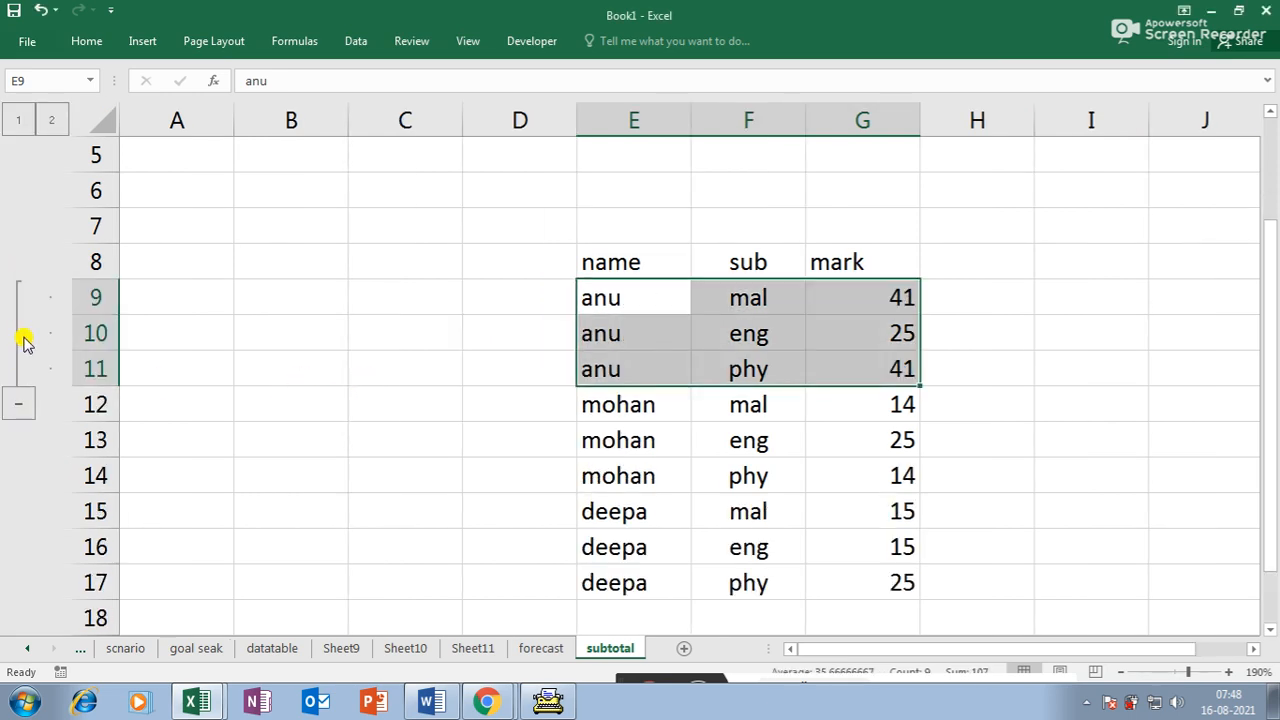
click(26, 404)
click(24, 297)
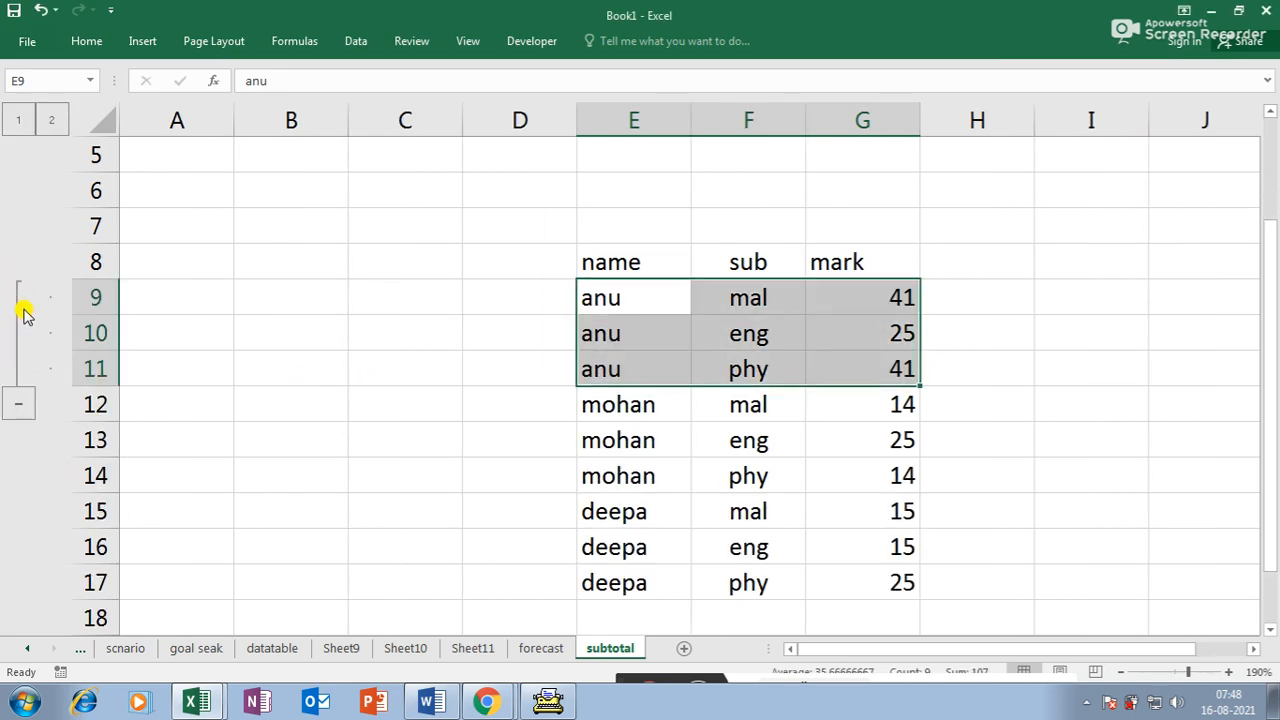
click(25, 406)
click(10, 303)
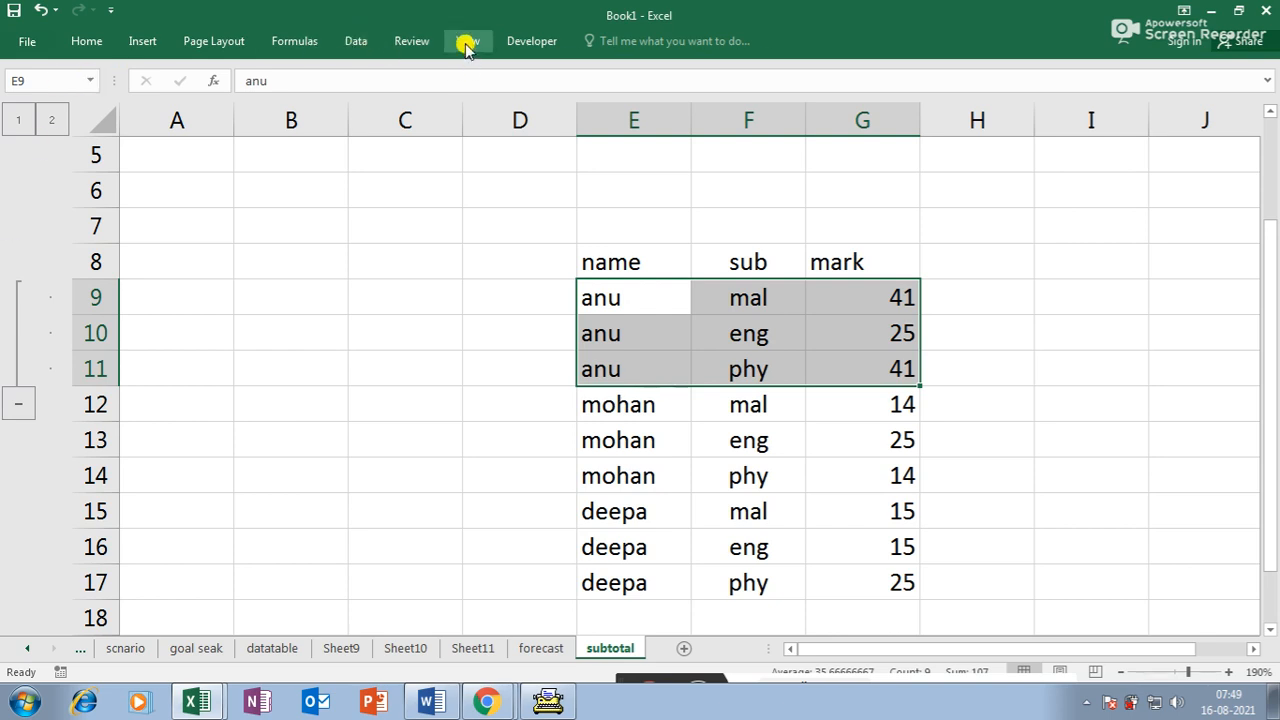
click(20, 406)
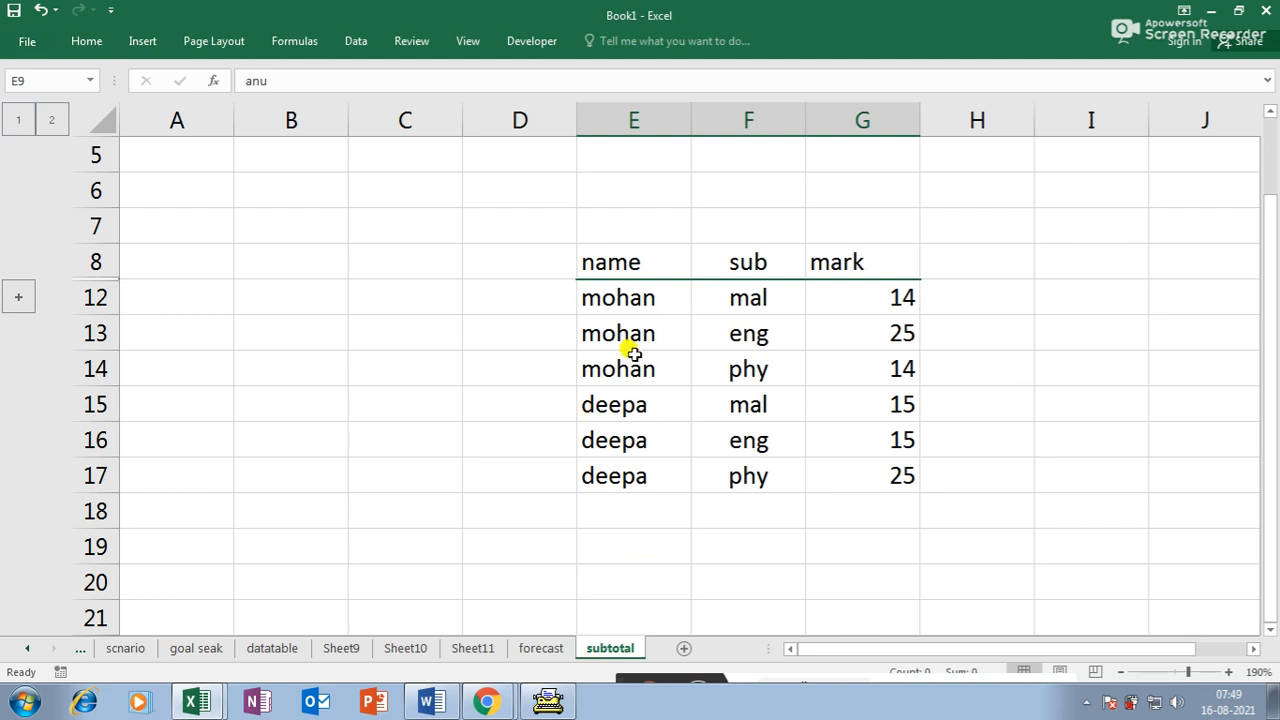
click(18, 297)
- Group the second student's records in E12:G14 by rows, and collapse and expand the resulting outline once
drag(601, 412, 848, 462)
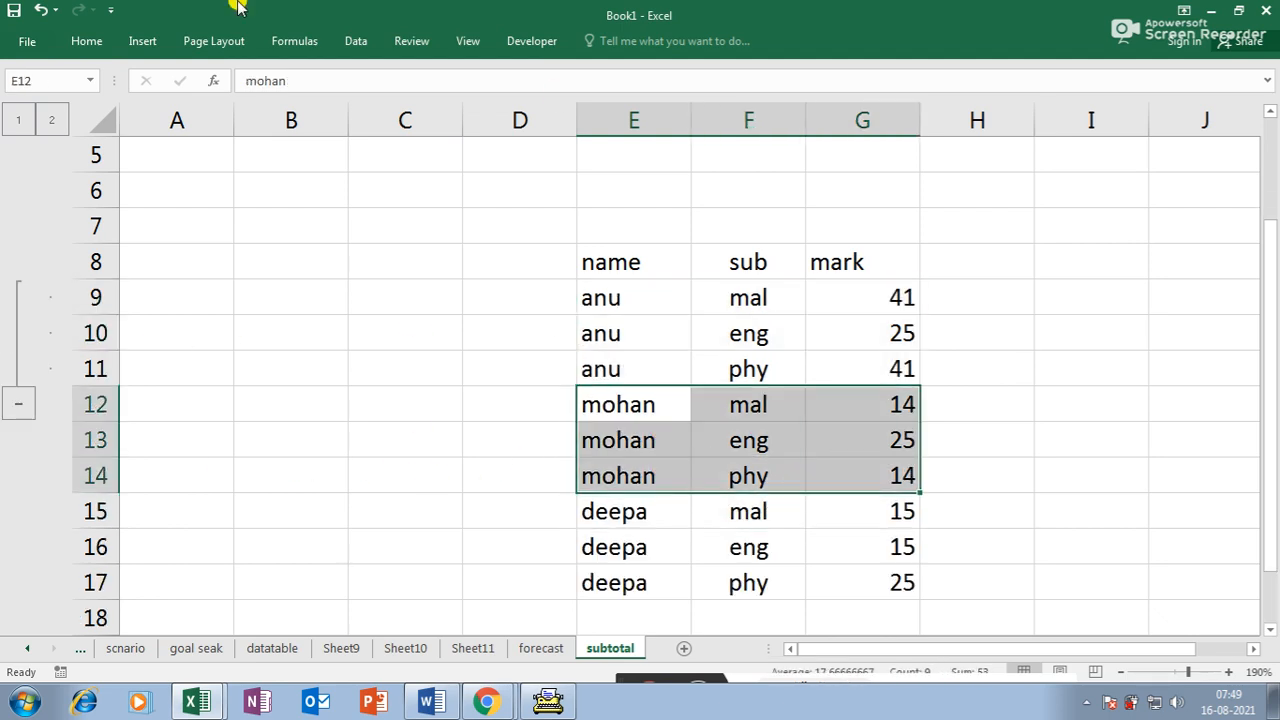
click(357, 41)
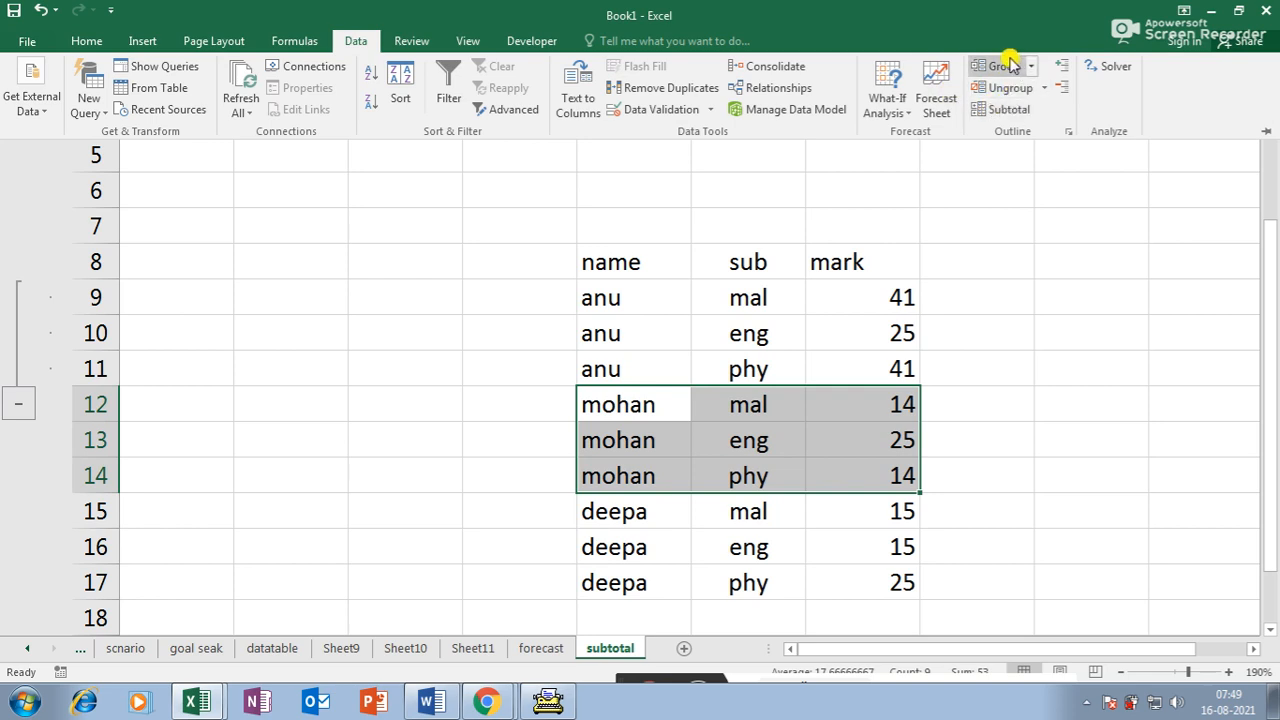
click(1006, 65)
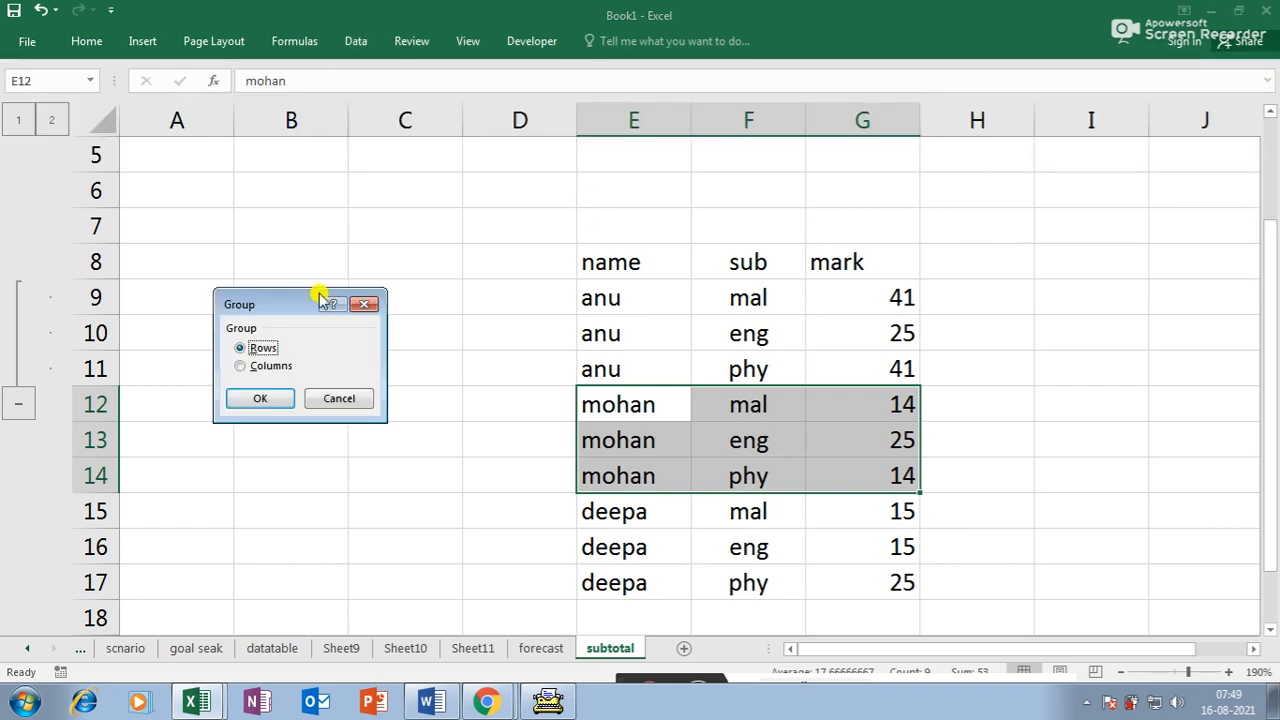
click(272, 402)
click(17, 513)
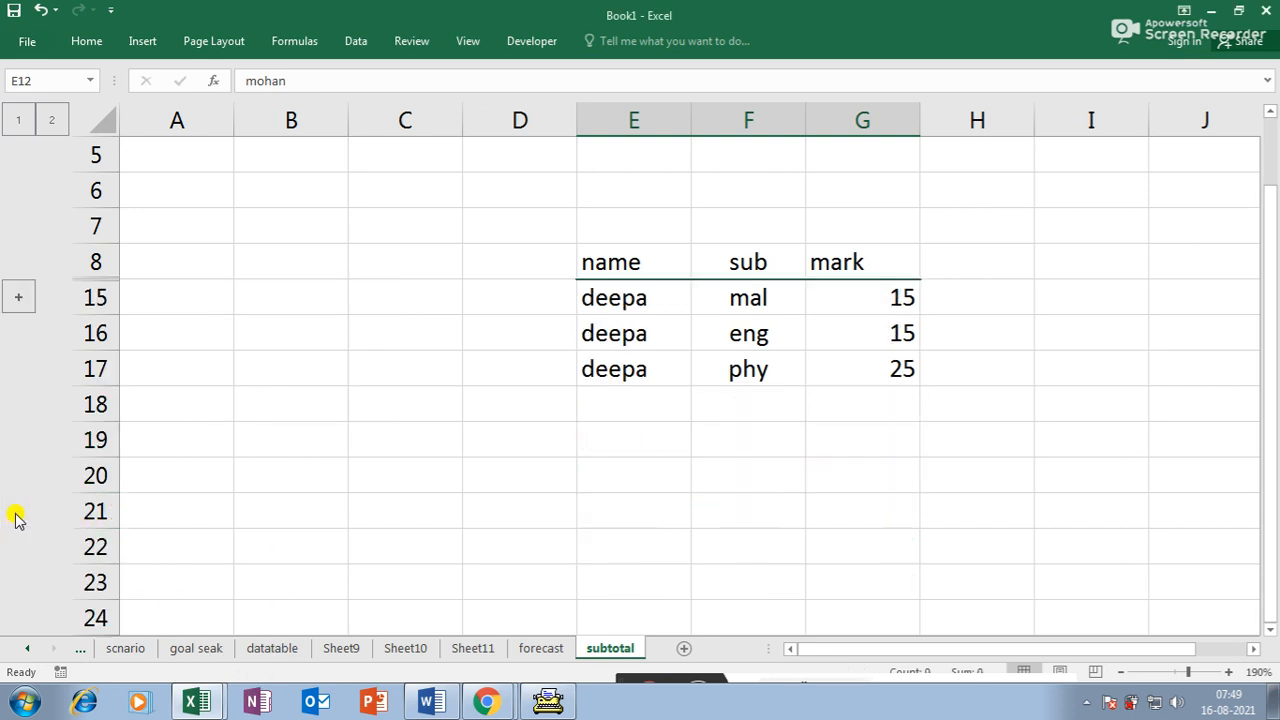
click(10, 297)
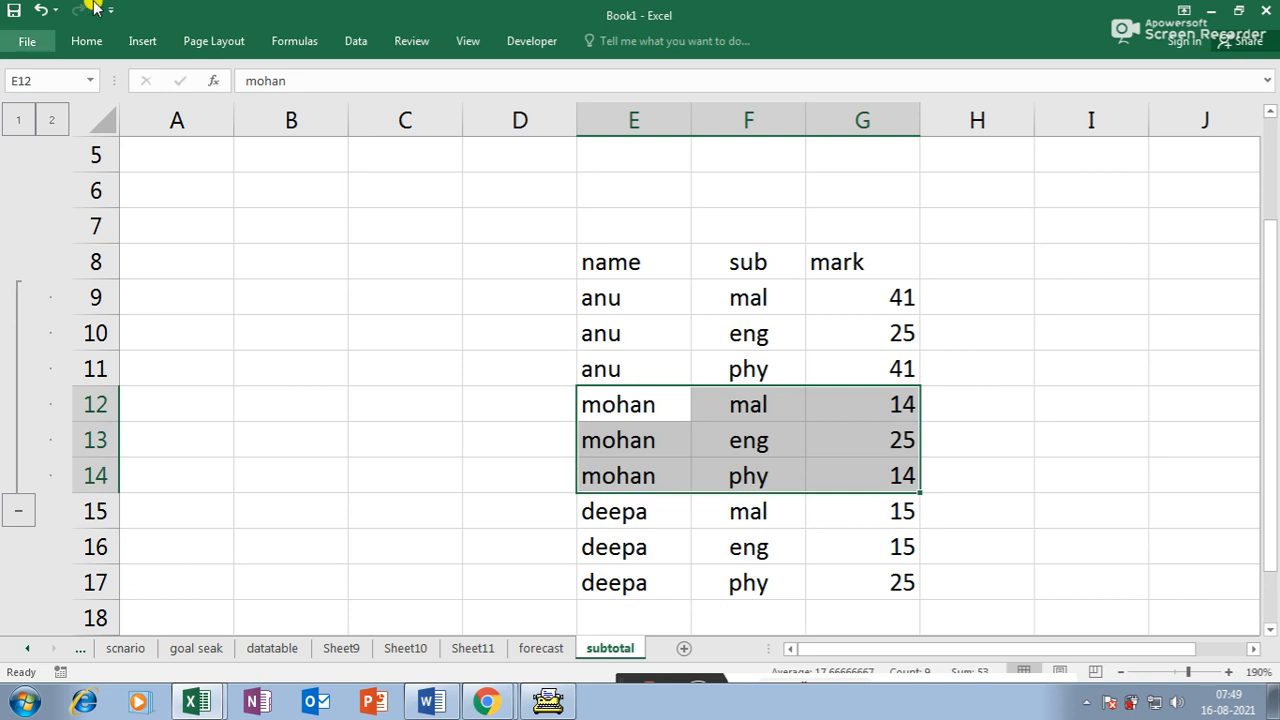
- Ungroup the second student's records in E12:G14 by rows
click(368, 41)
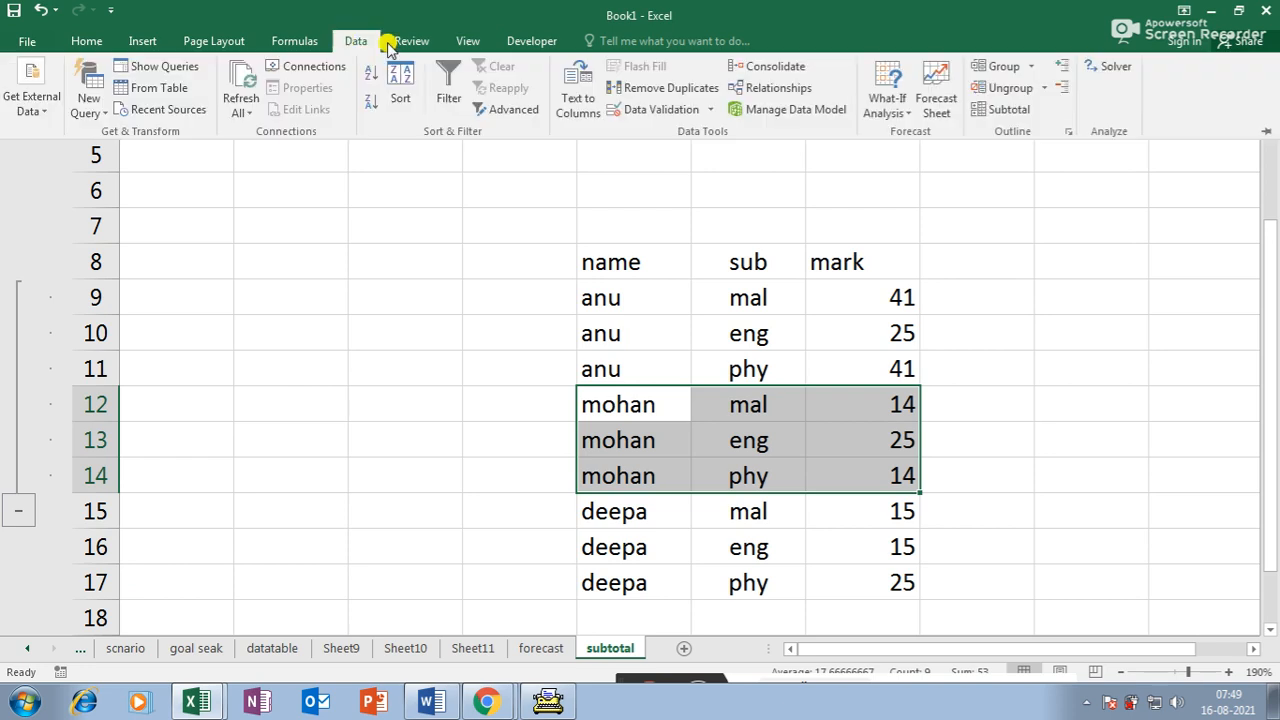
click(1008, 90)
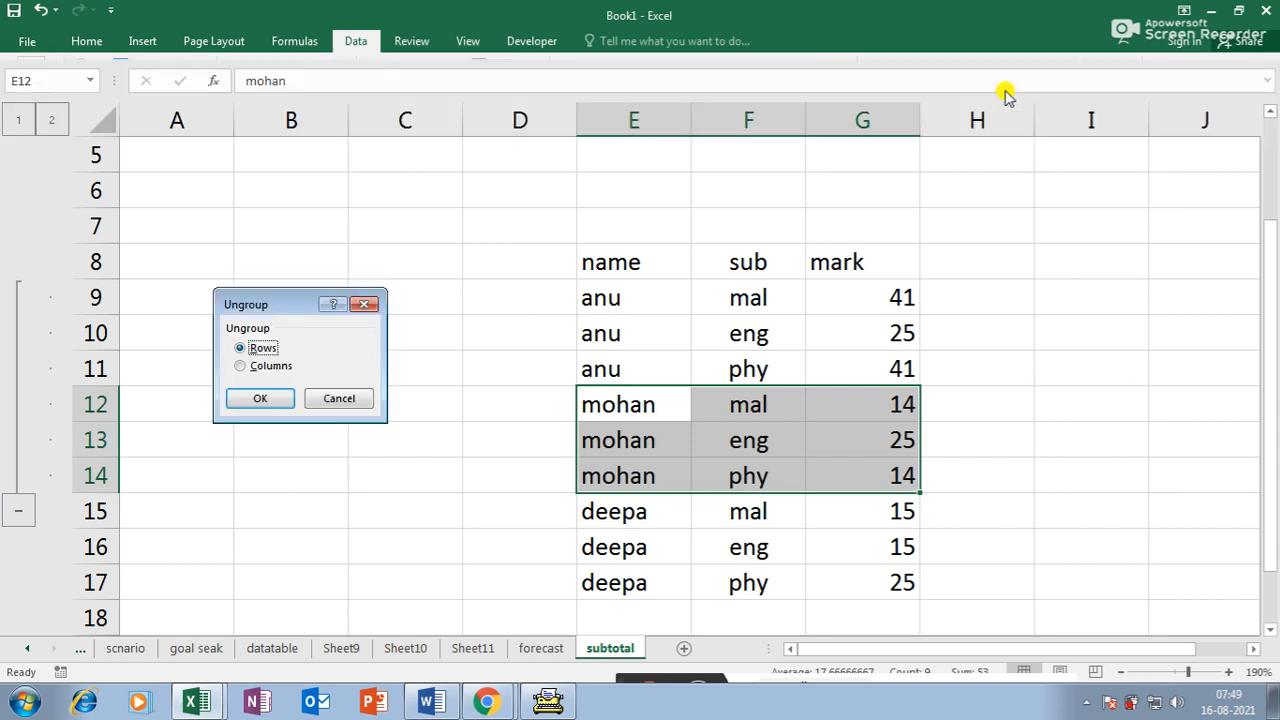
click(278, 397)
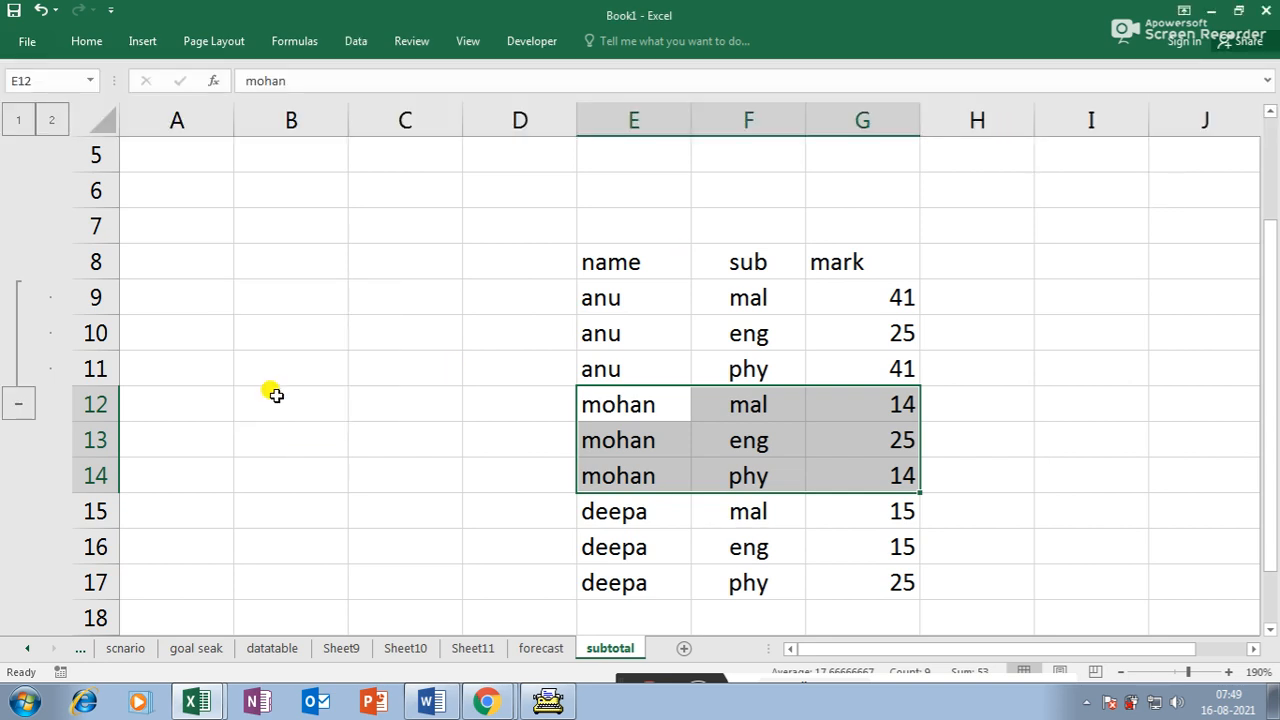
- Try twice more to ungroup rows 12 to 14 and deselect the range
click(355, 38)
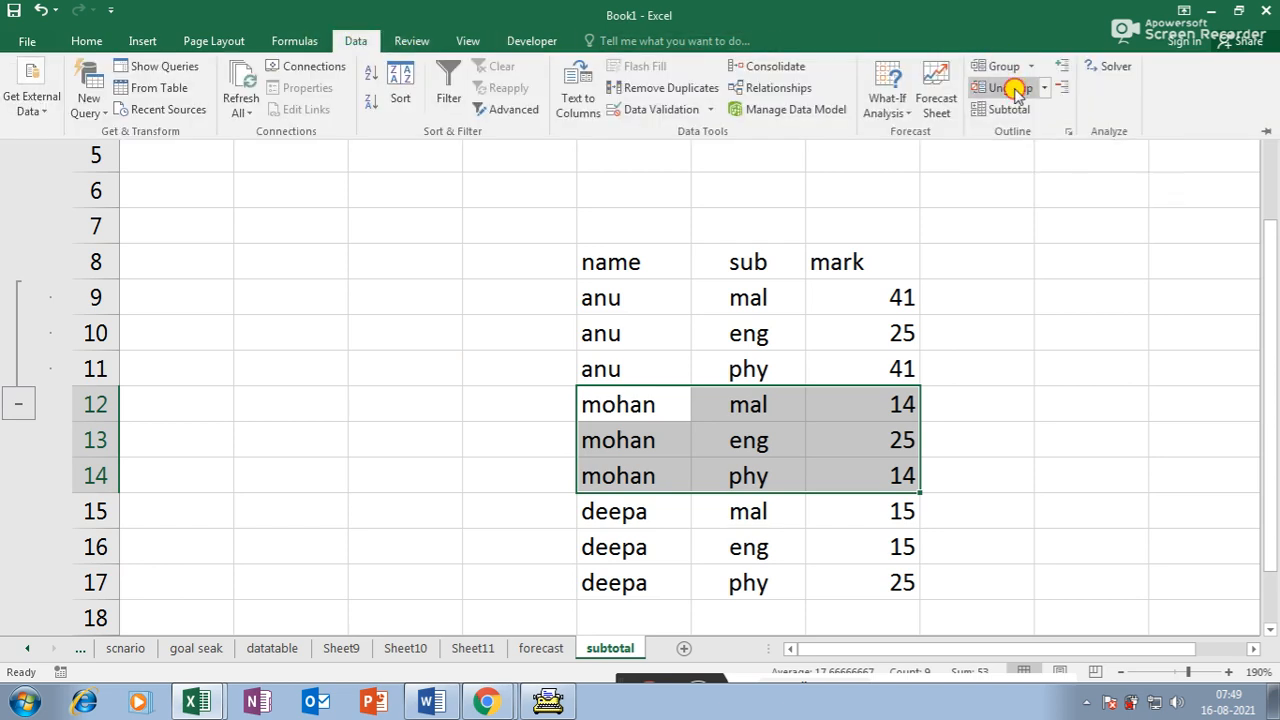
click(1014, 90)
click(262, 397)
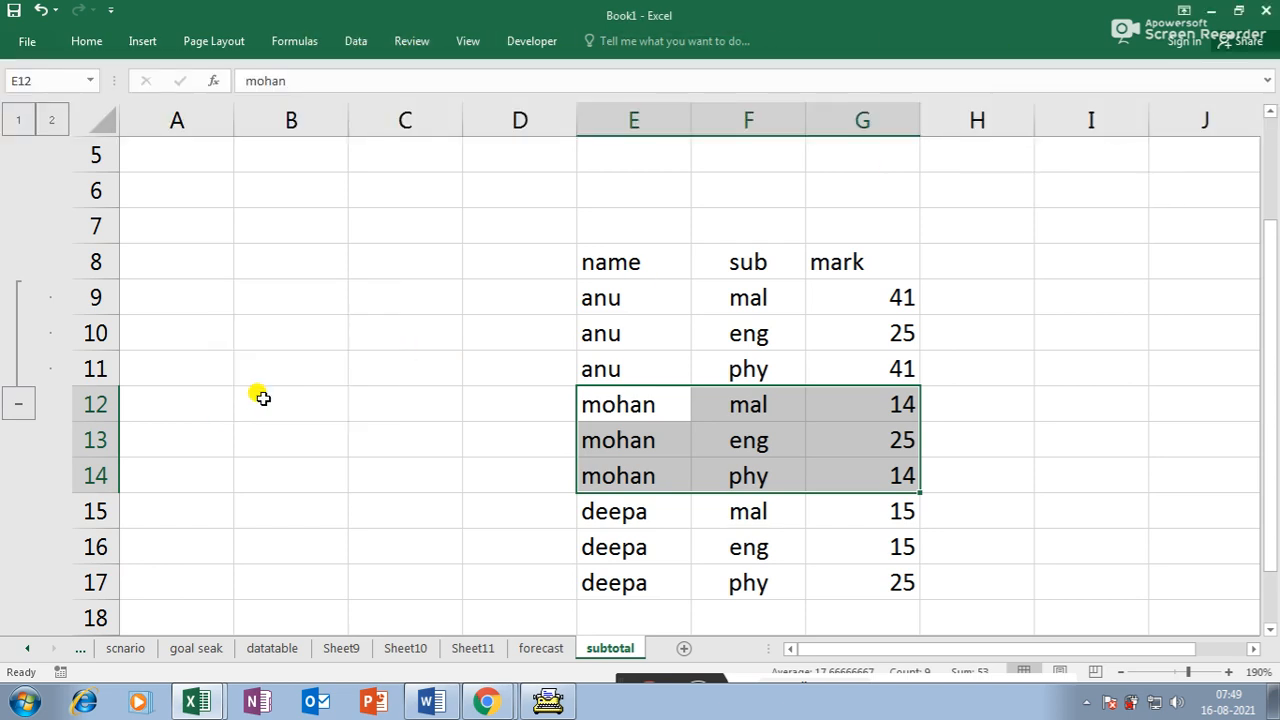
click(358, 40)
click(995, 91)
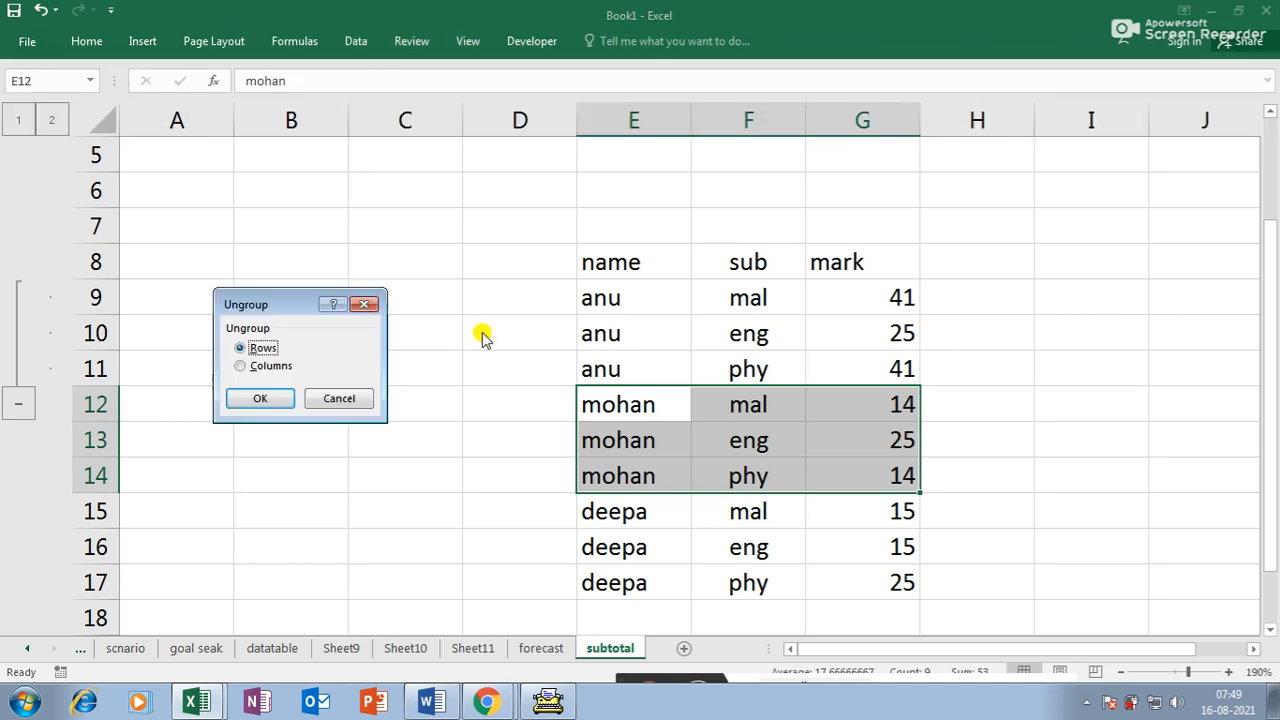
click(252, 397)
click(312, 413)
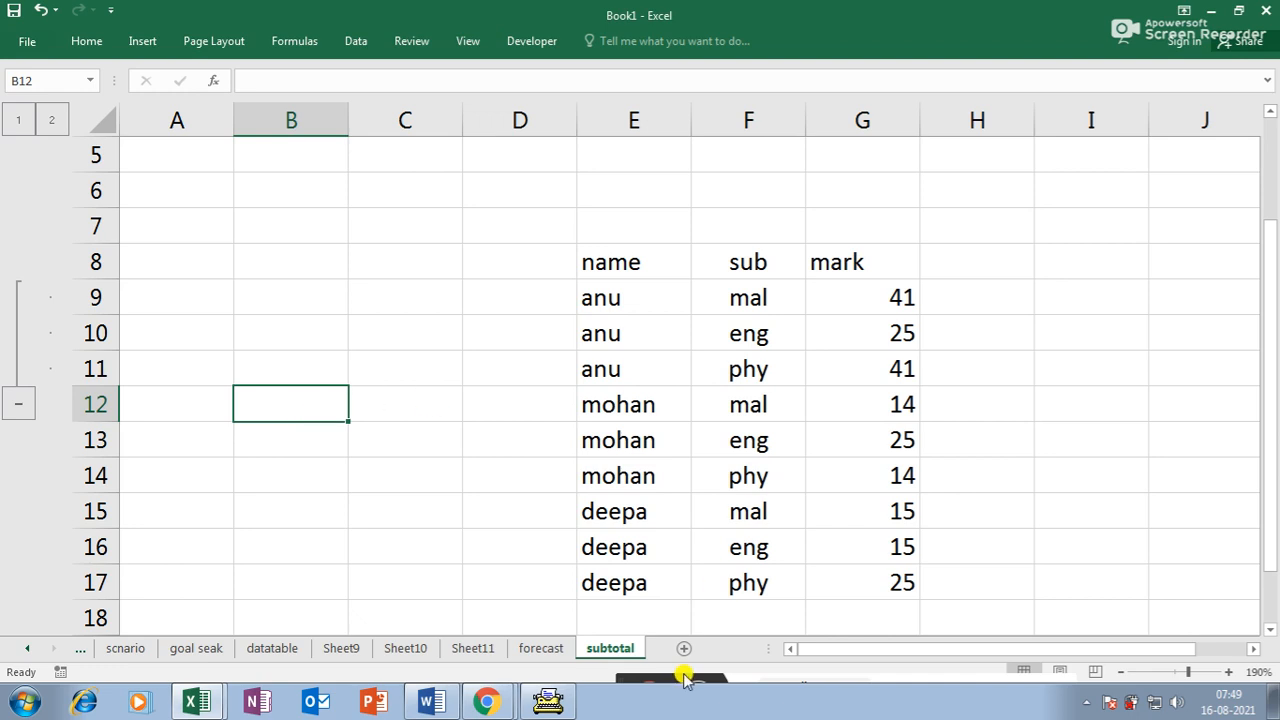
- Rename the subtotal sheet as "subtotal, group & ungroup"
click(630, 648)
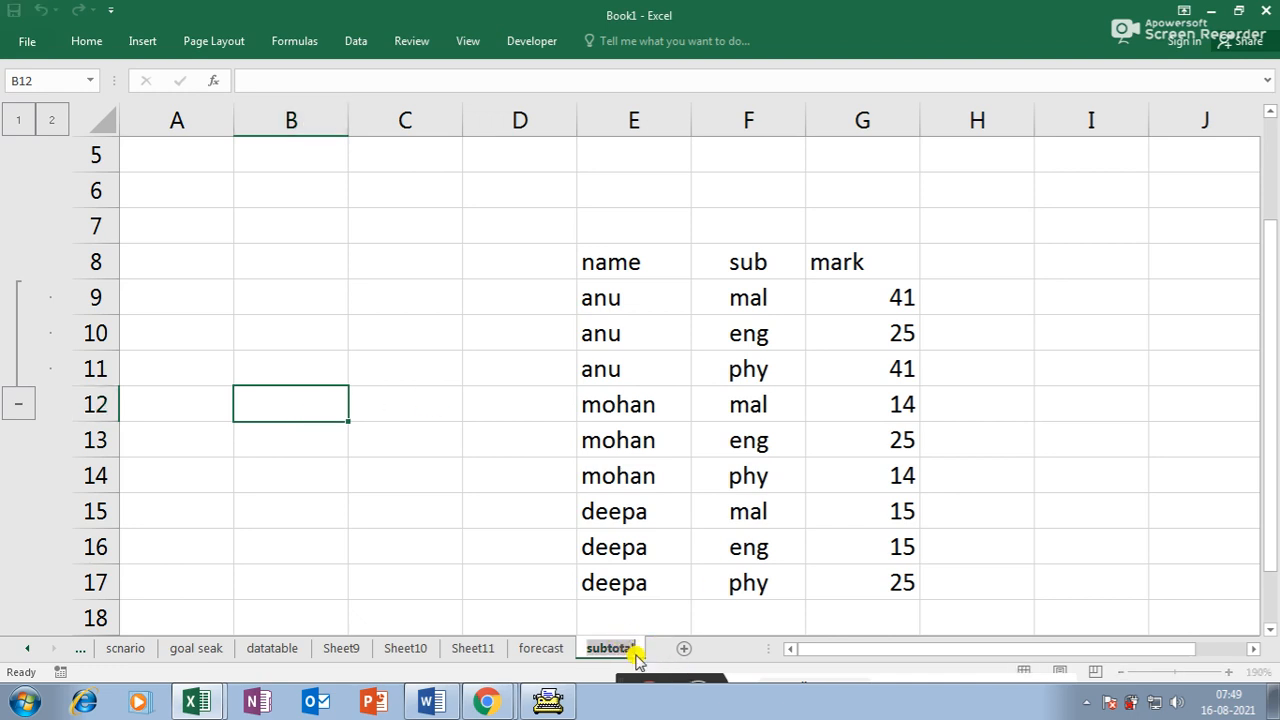
text(s)
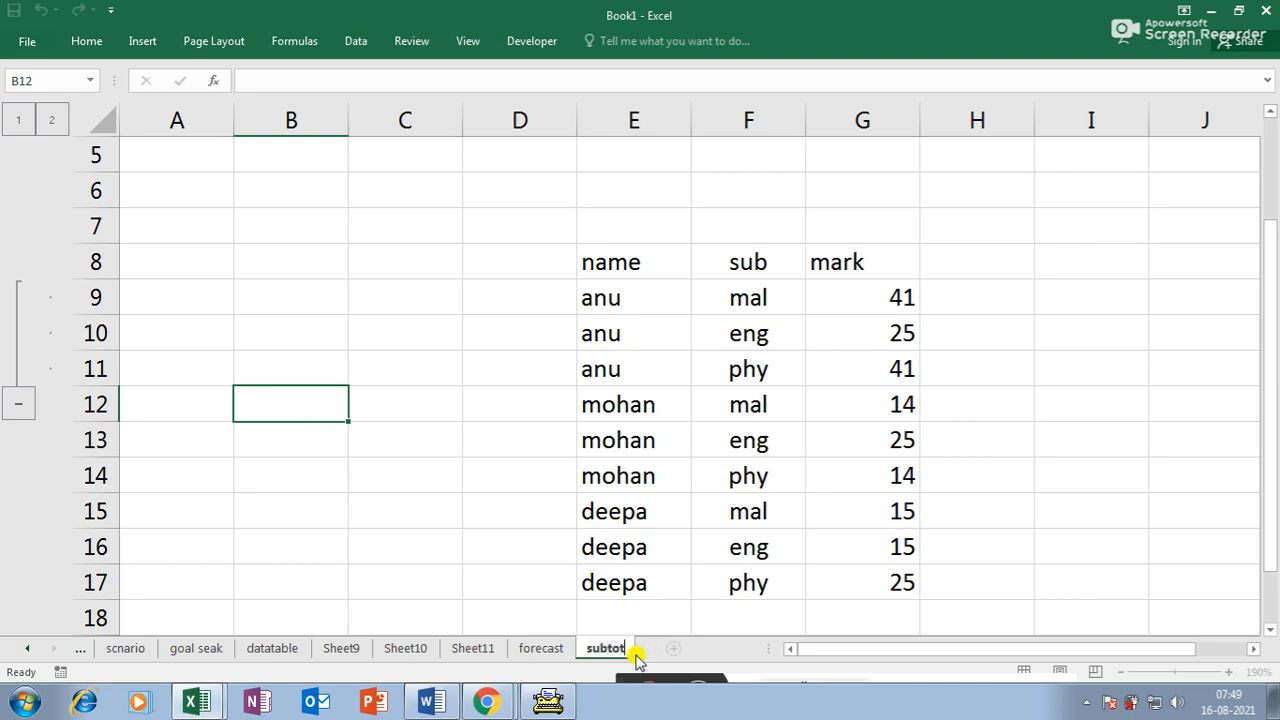
click(632, 650)
text(group &)
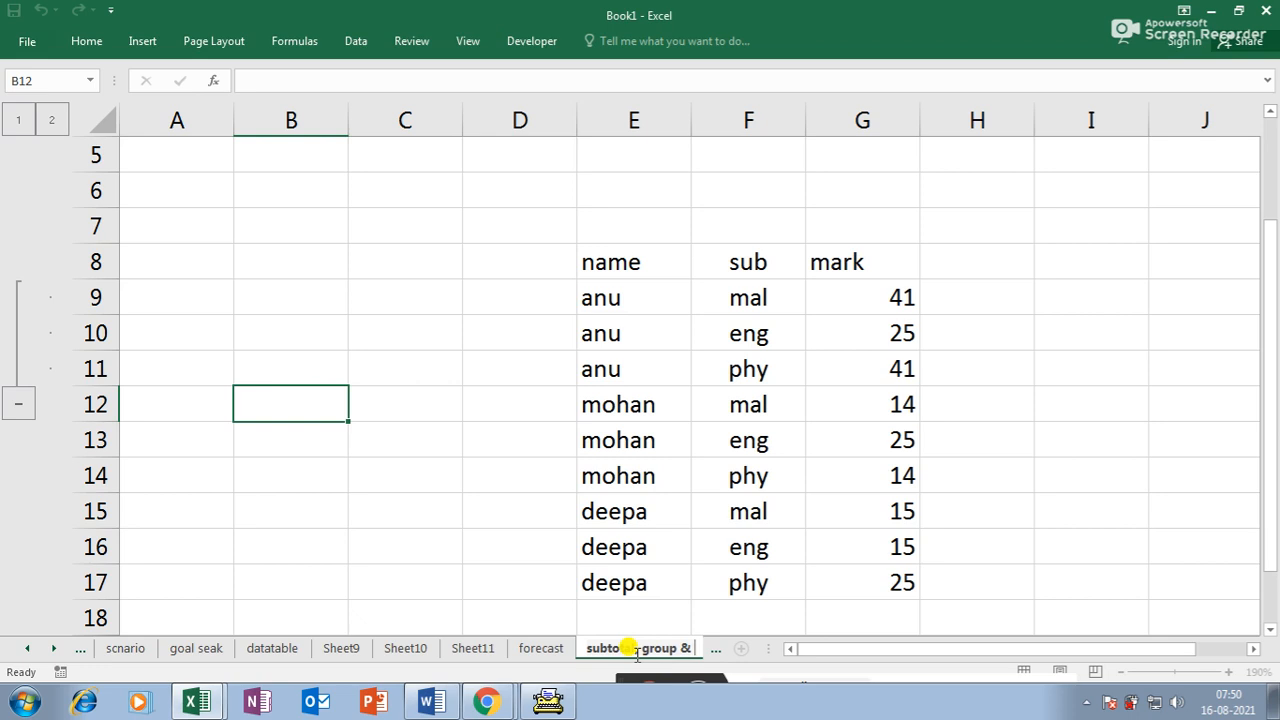
key(Return)
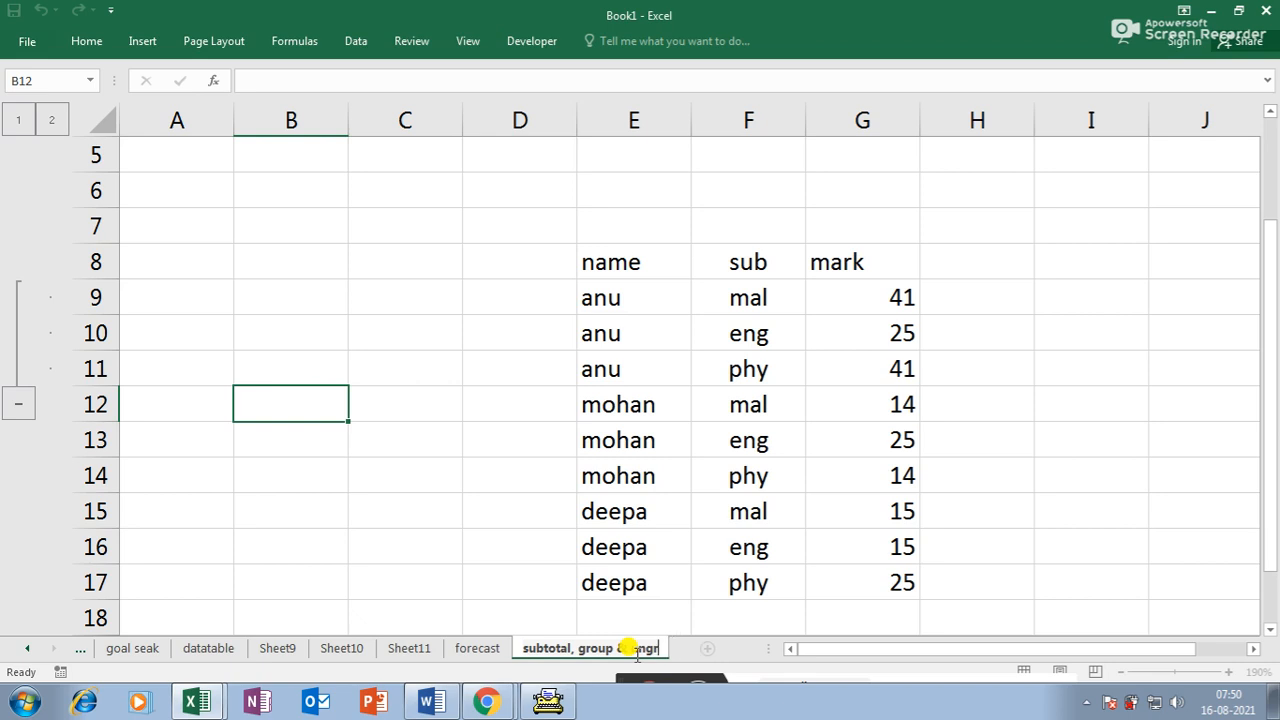
text(oup)
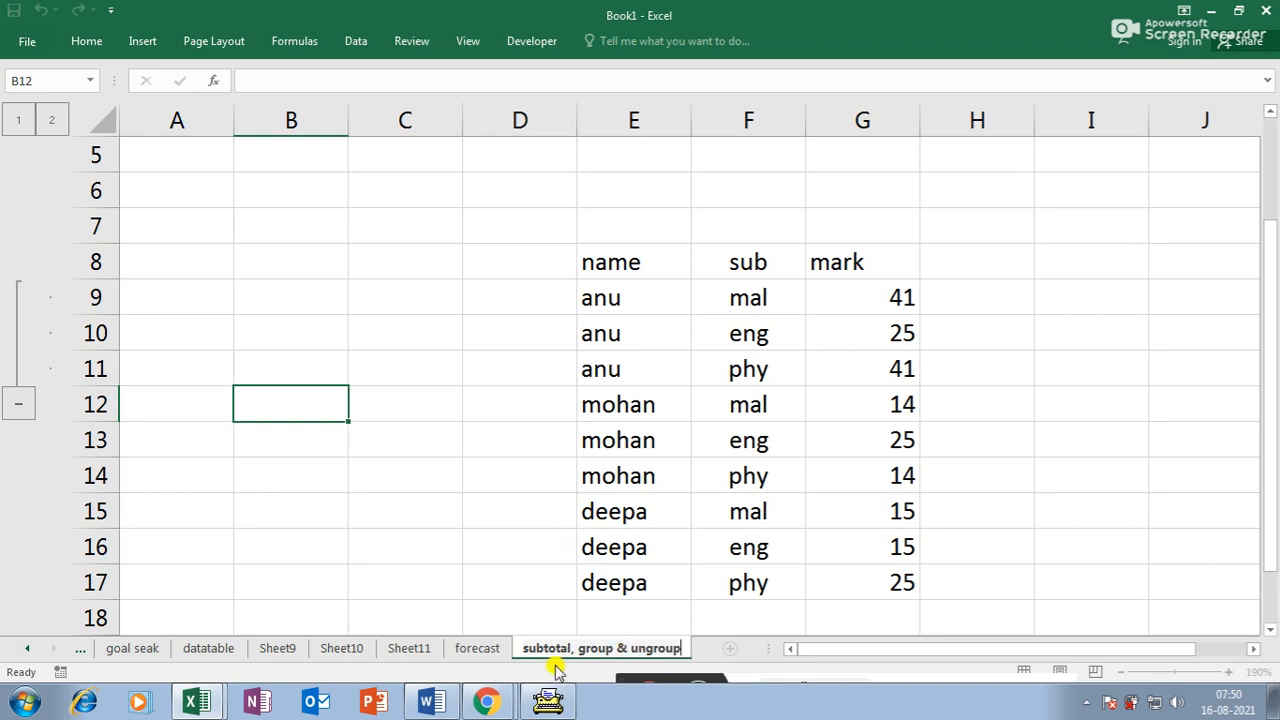
click(513, 437)
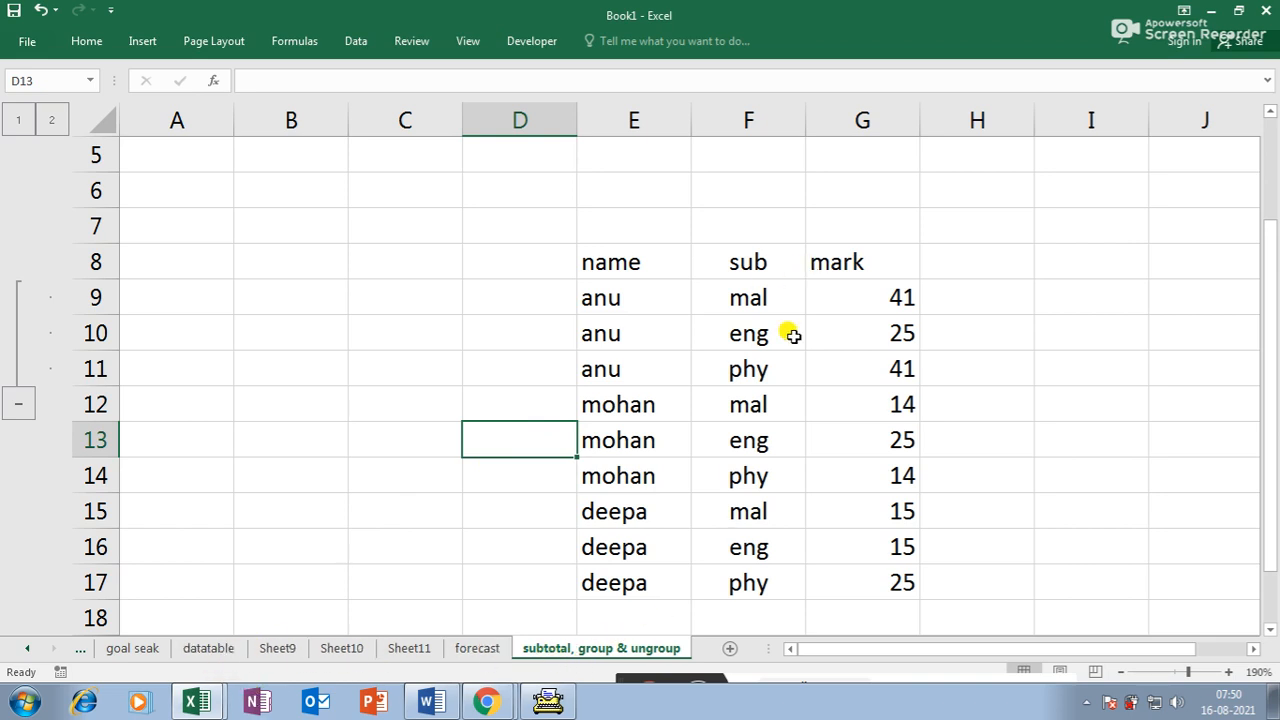
click(935, 380)
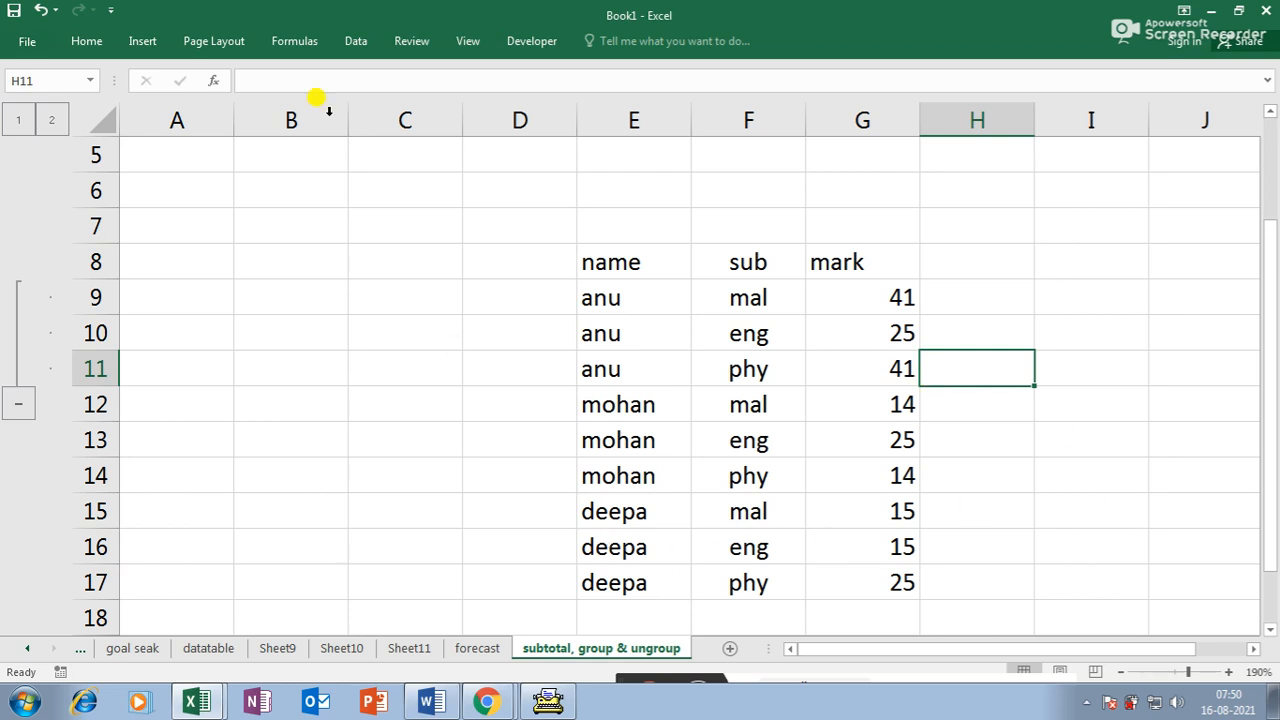
click(418, 326)
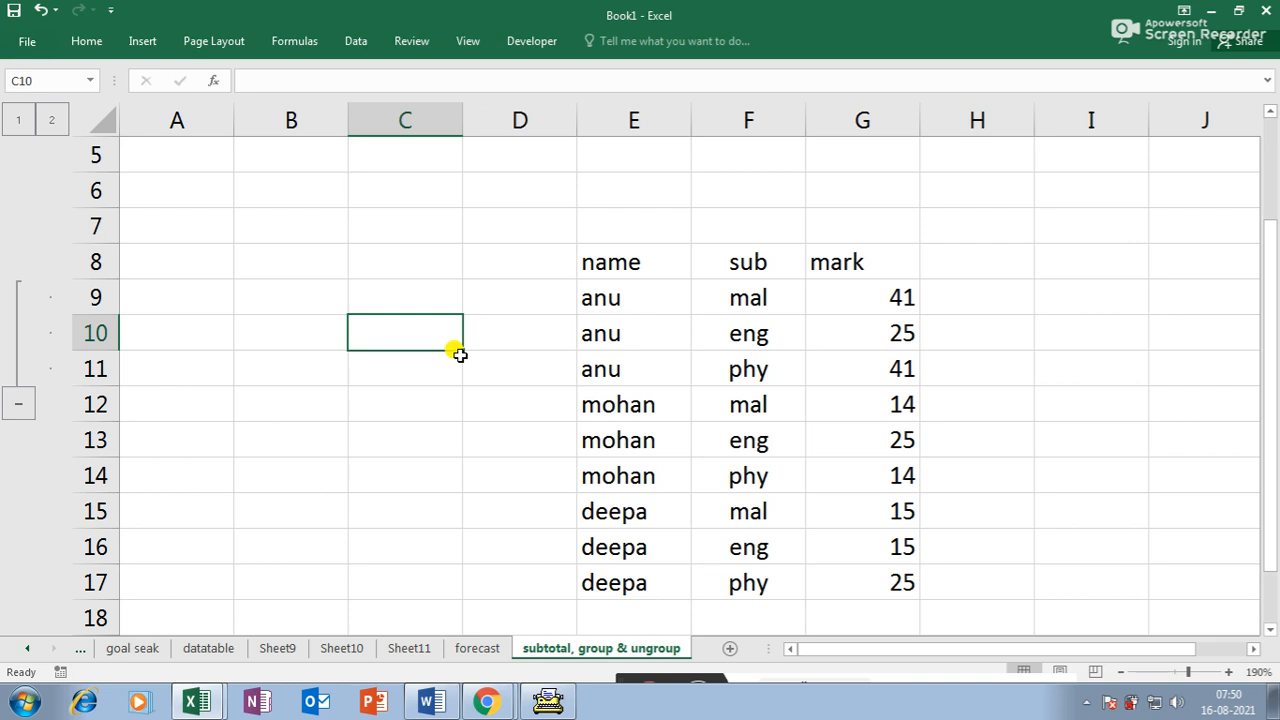
- Look through the list of recently opened workbooks for the one containing the needed data
click(27, 44)
click(37, 158)
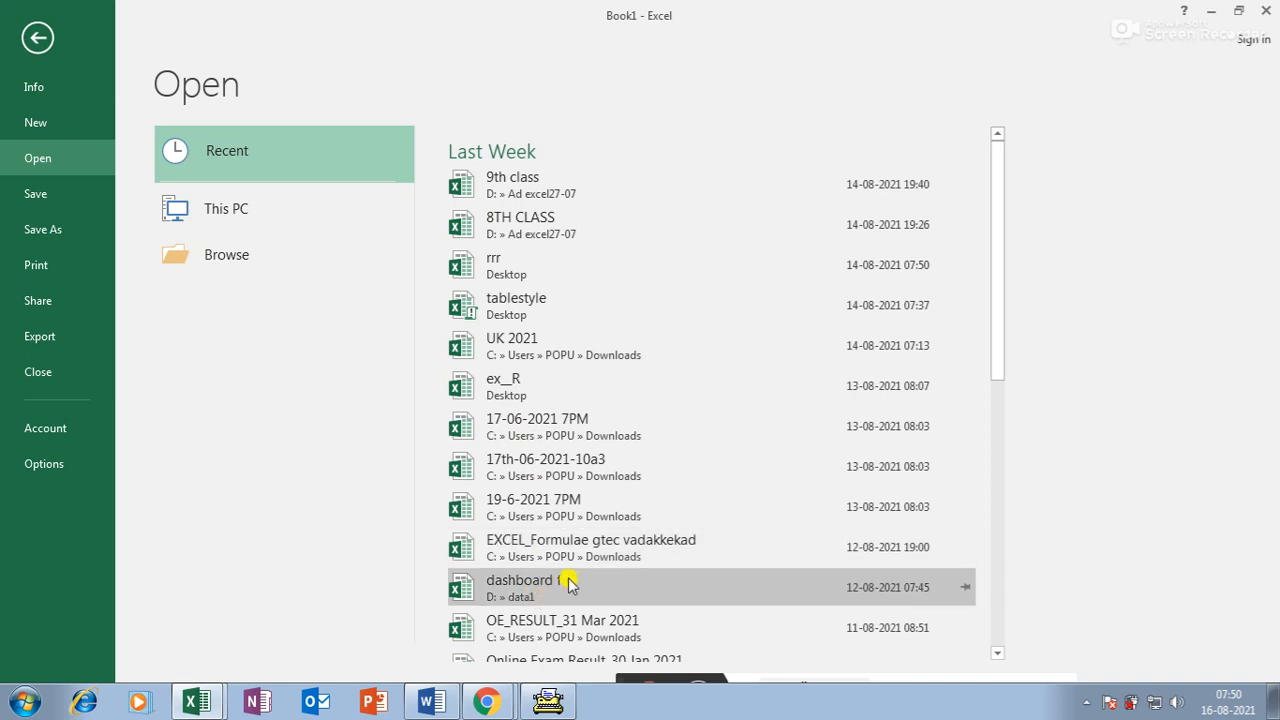
scroll(570, 575, down, 1)
scroll(575, 572, down, 6)
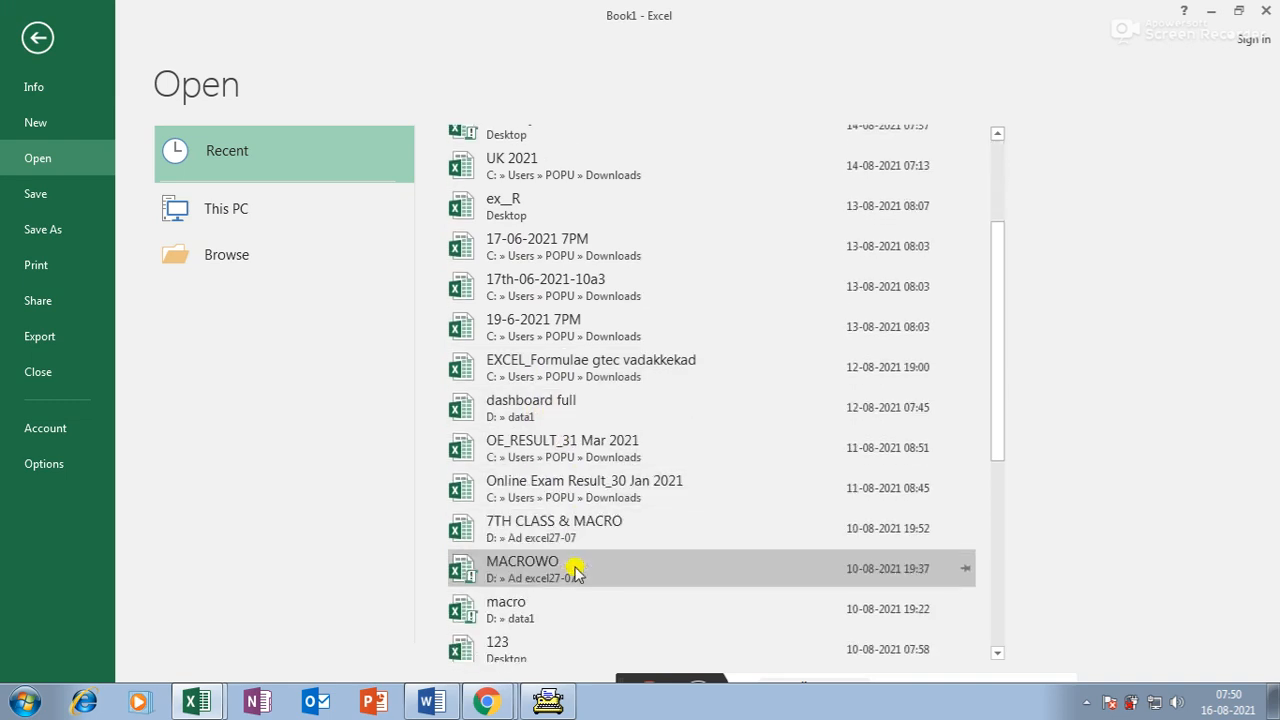
scroll(577, 572, down, 2)
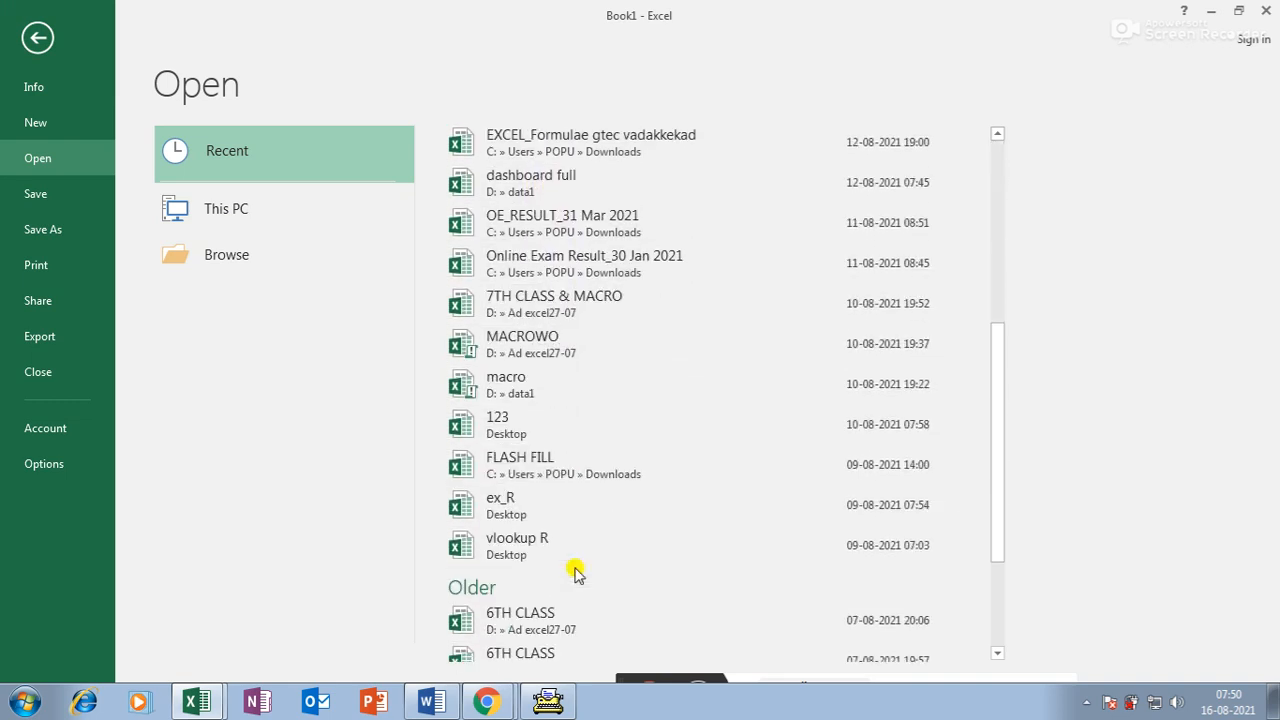
scroll(575, 570, down, 4)
scroll(575, 572, up, 3)
scroll(575, 572, down, 3)
scroll(575, 568, up, 12)
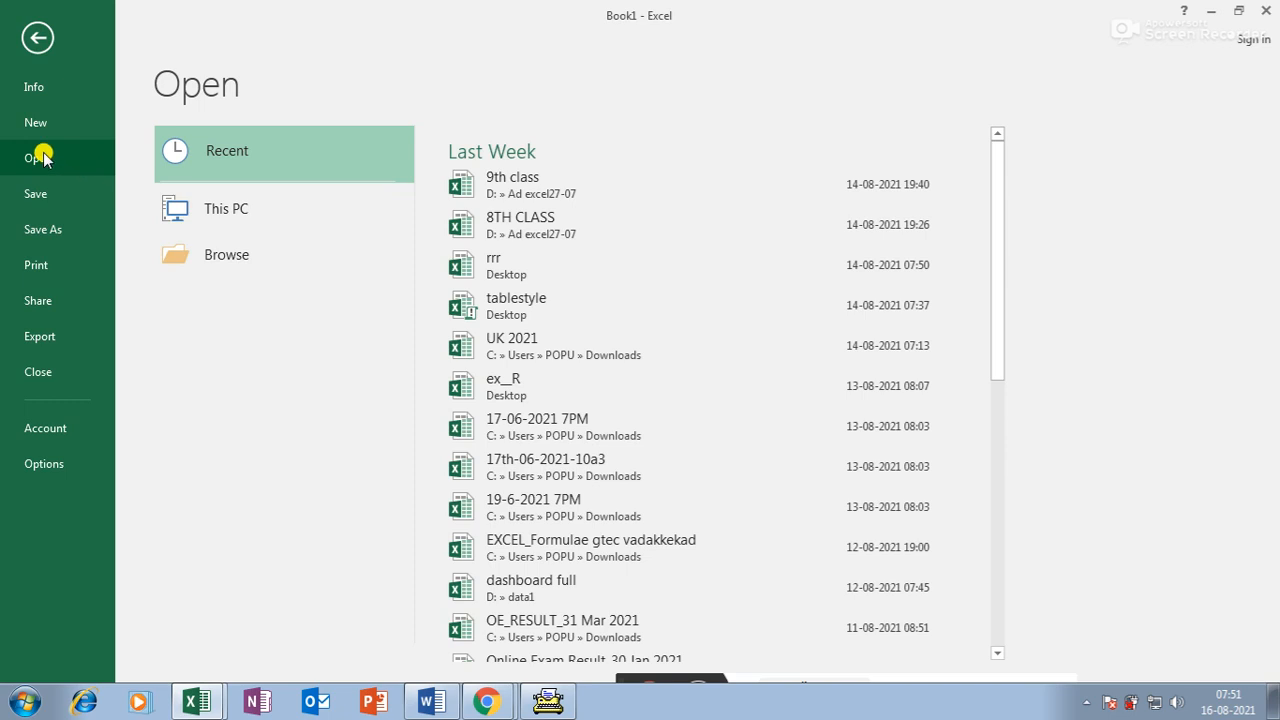
- Browse drive D: for the workbook, checking the data 2 folder and its AD.EXCEL 23-6-2021 subfolder
double_click(219, 206)
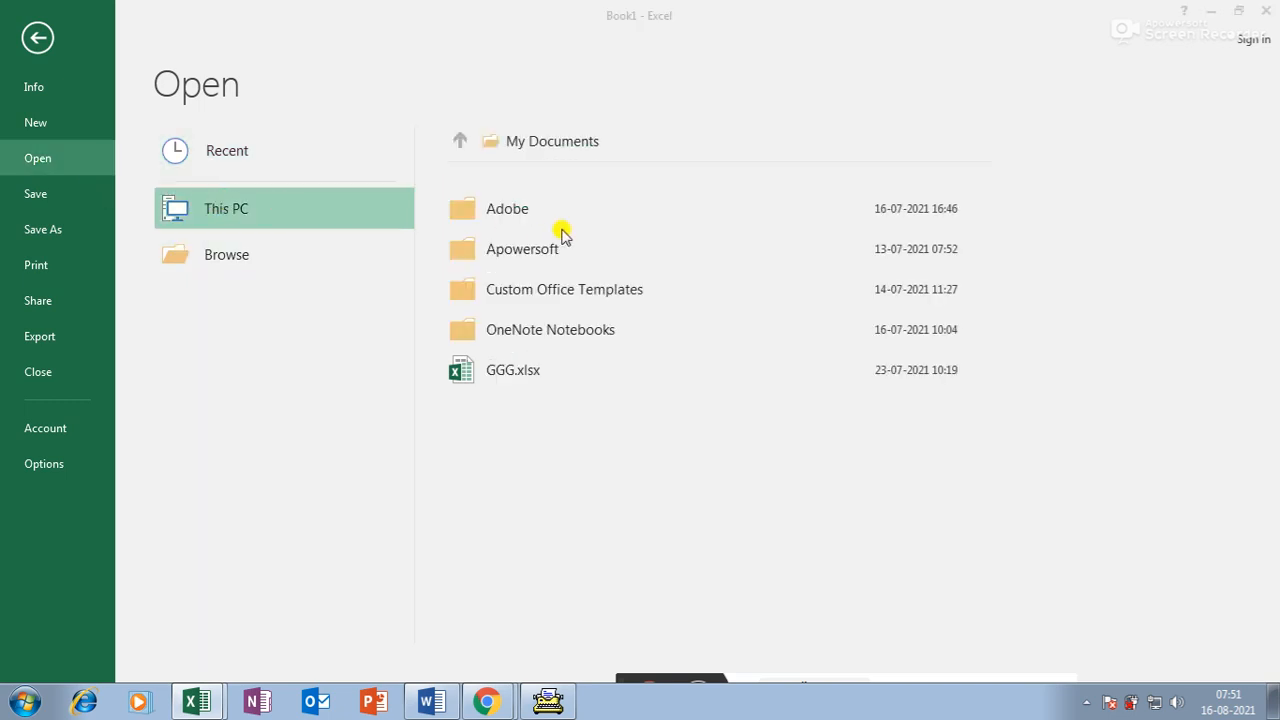
drag(148, 175, 148, 265)
click(86, 296)
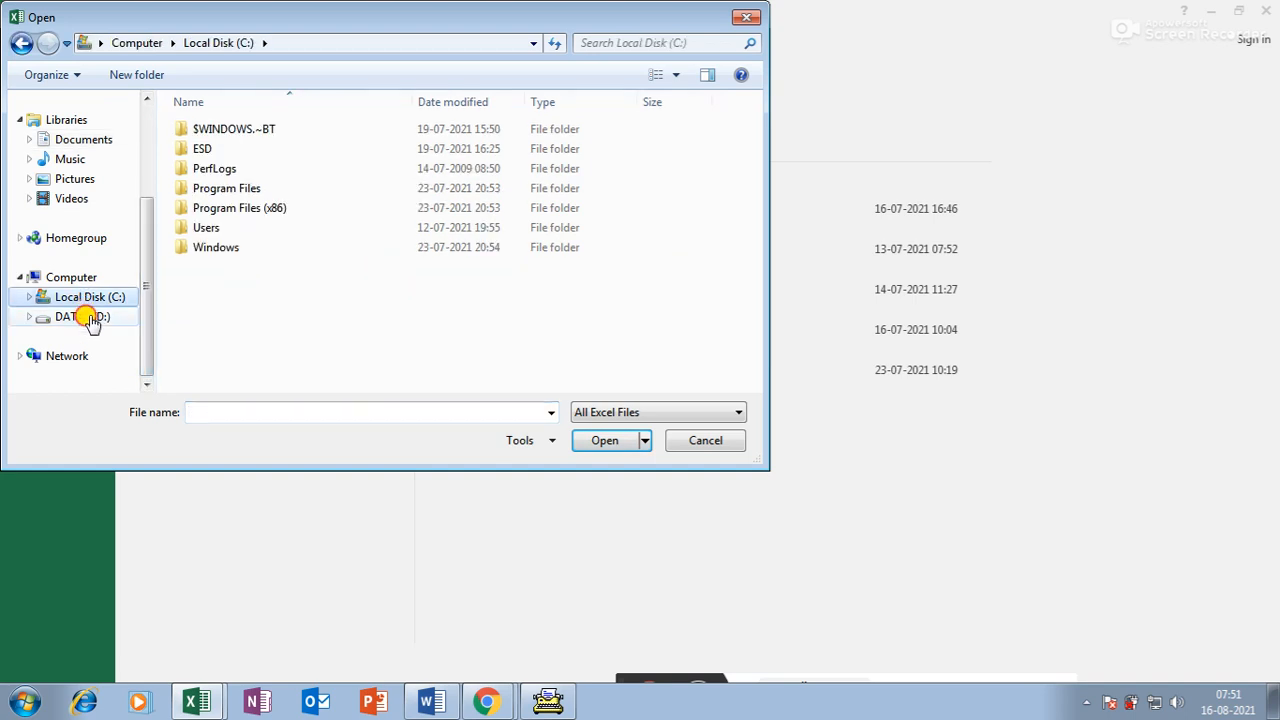
click(84, 317)
double_click(224, 146)
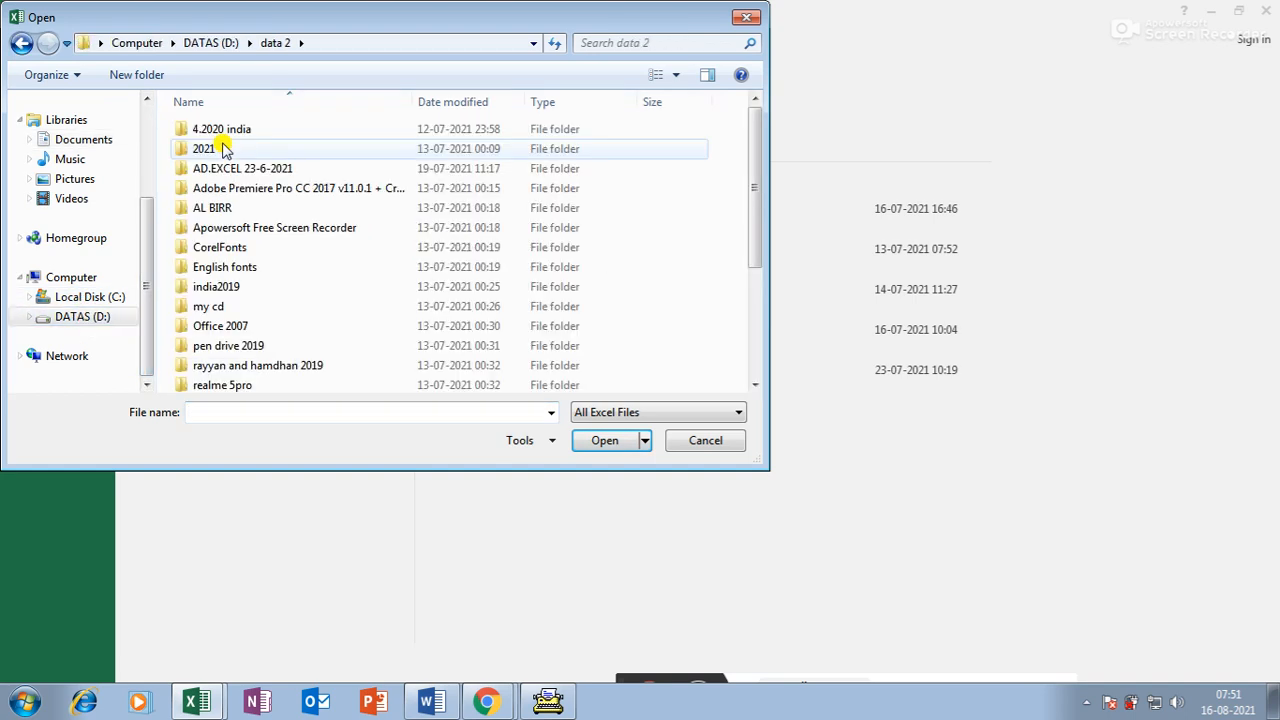
double_click(250, 168)
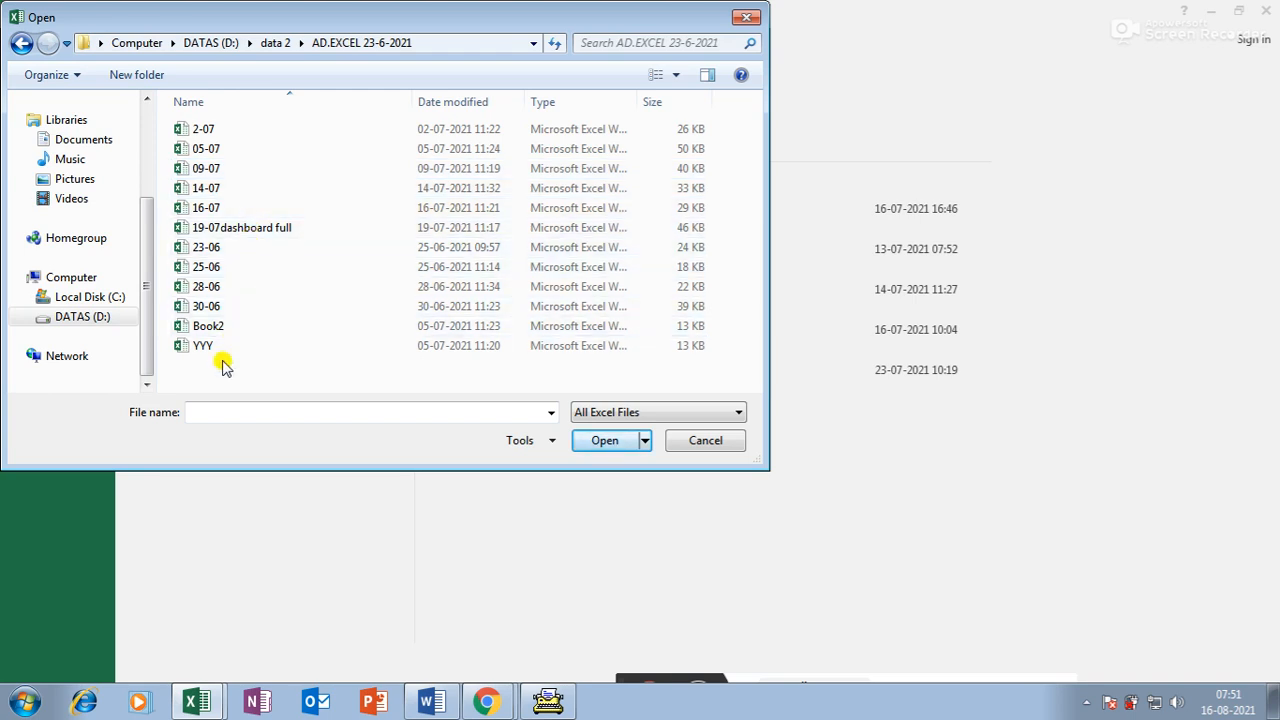
click(18, 47)
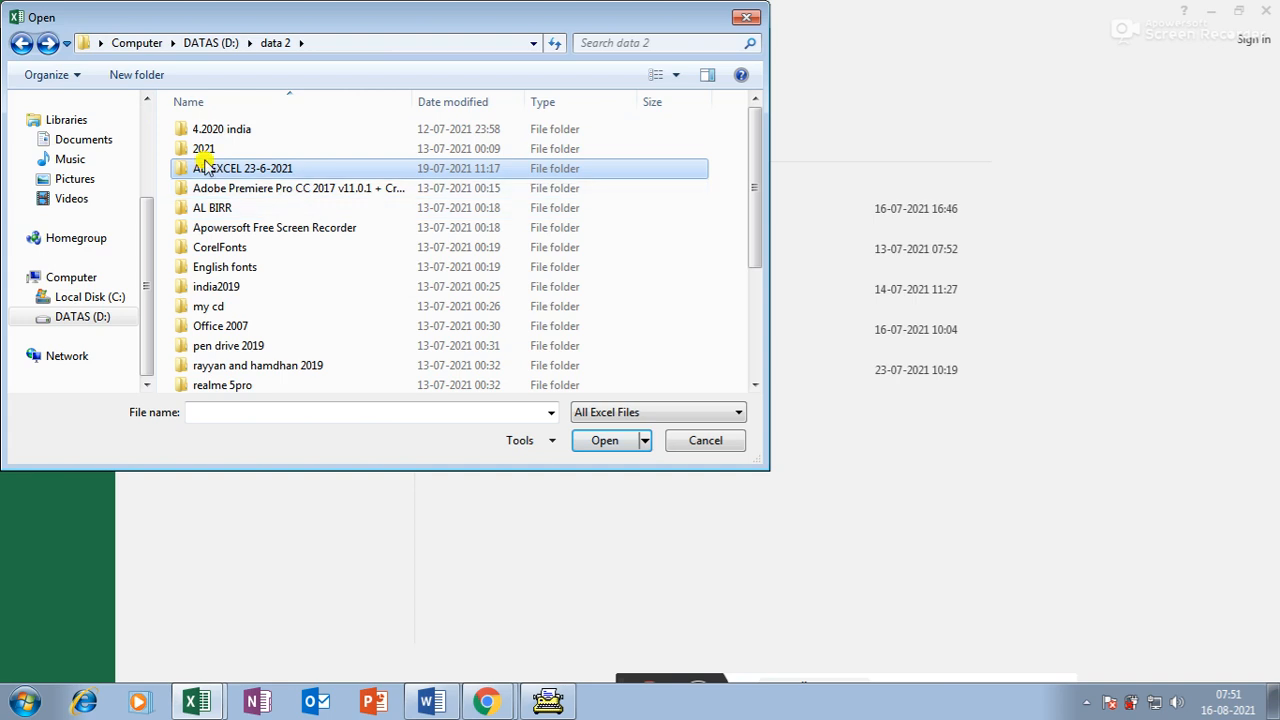
scroll(263, 280, down, 3)
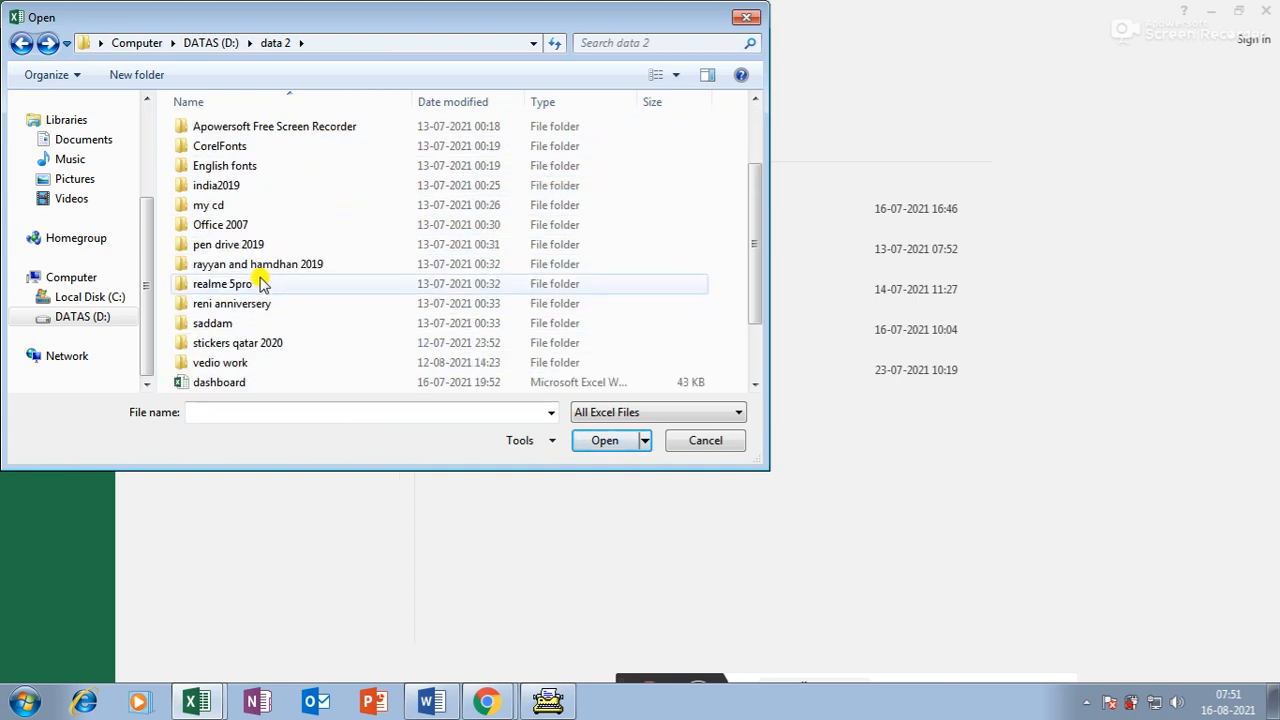
scroll(263, 284, down, 1)
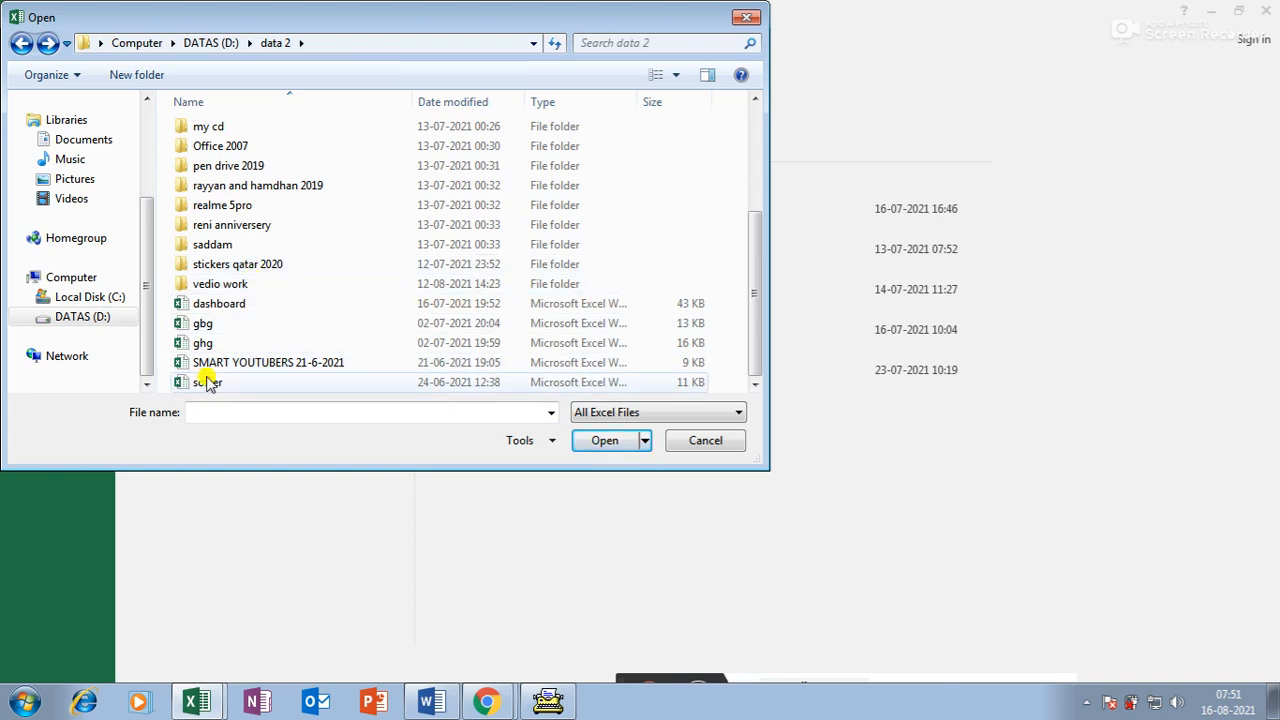
- Search the data1 folder on drive D: for "last" and open the "last class" workbook
click(45, 322)
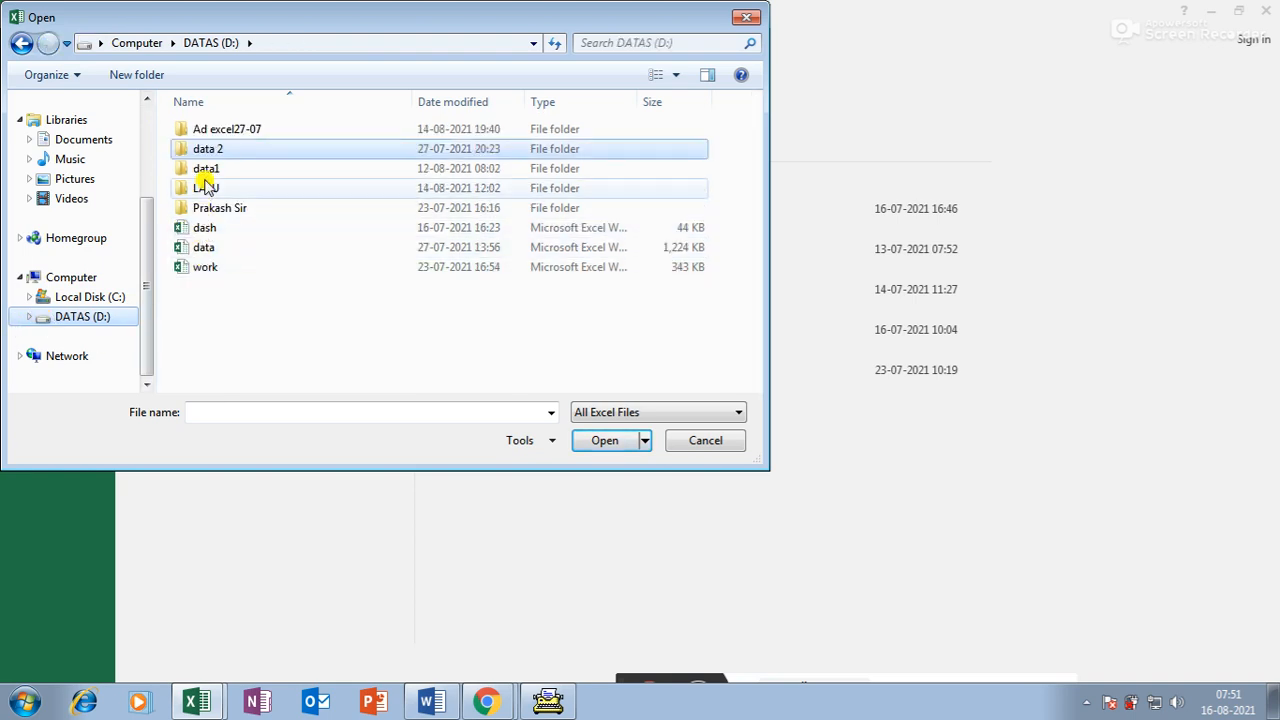
double_click(202, 166)
scroll(256, 260, down, 2)
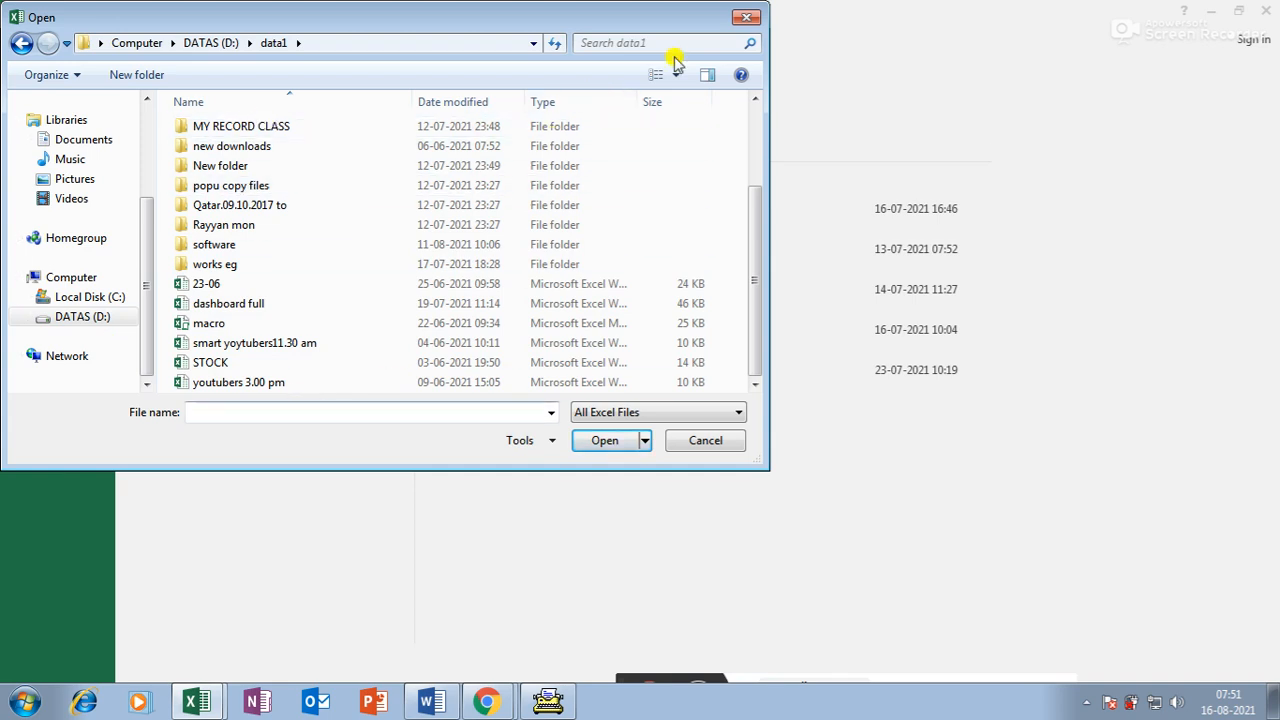
click(625, 40)
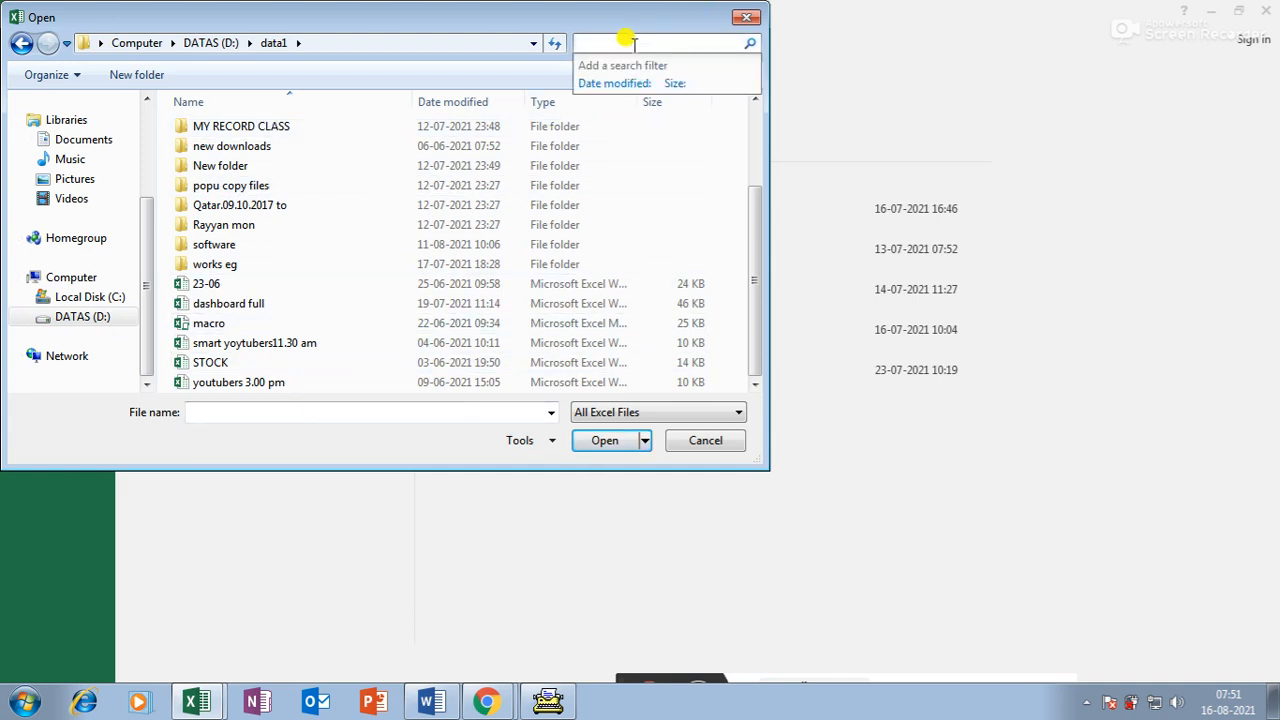
text(lasr)
text(t)
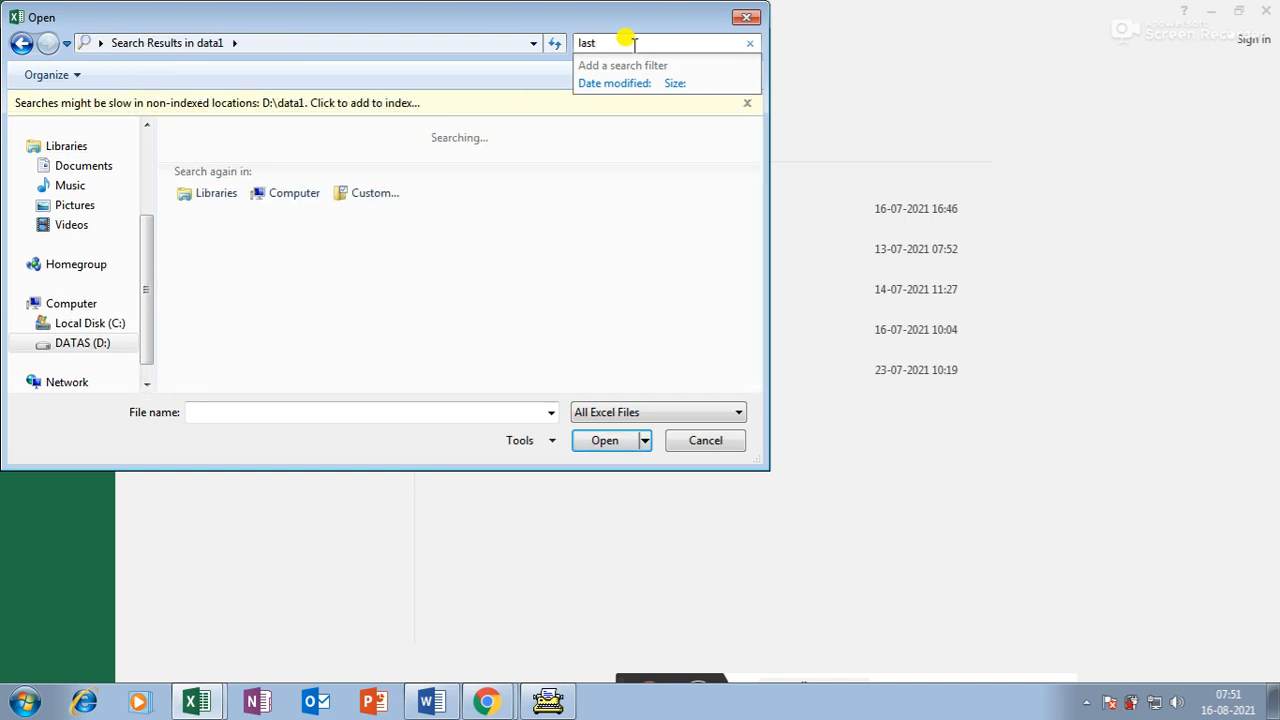
key(Return)
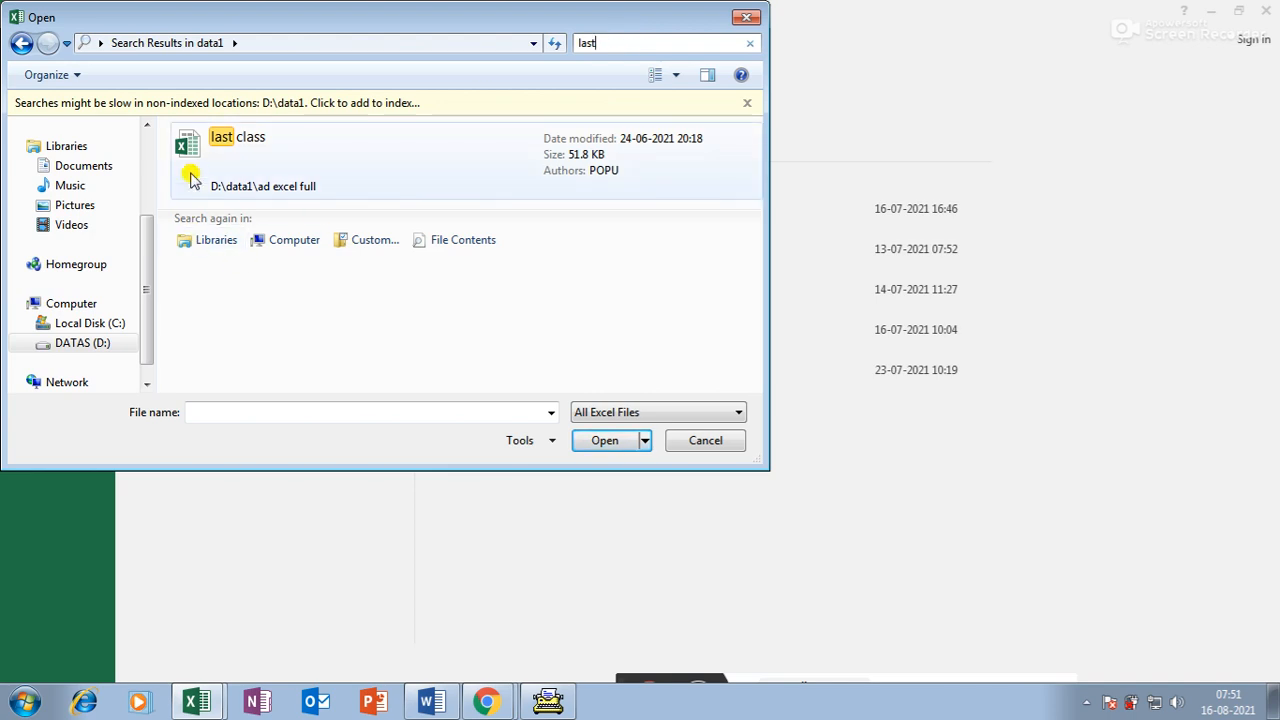
double_click(188, 148)
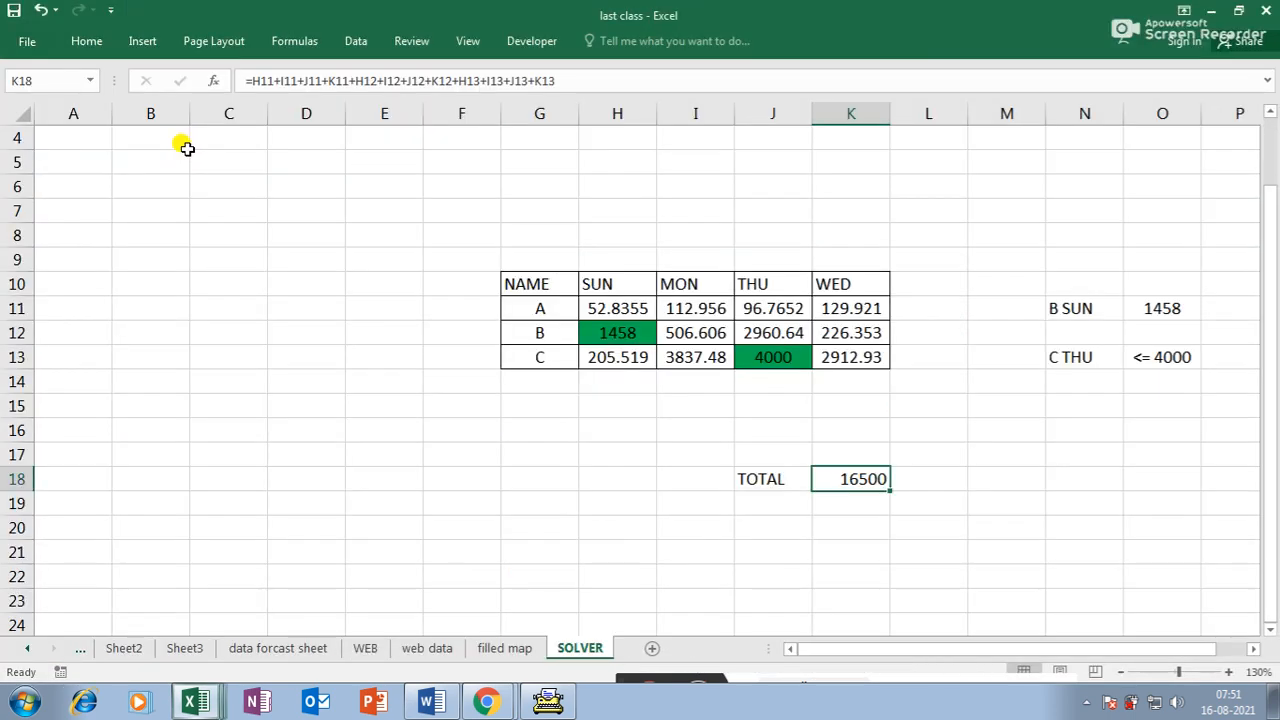
- Copy the product table A1:F11, without the bottom Total row, from the NORTH sheet
click(30, 649)
click(30, 649)
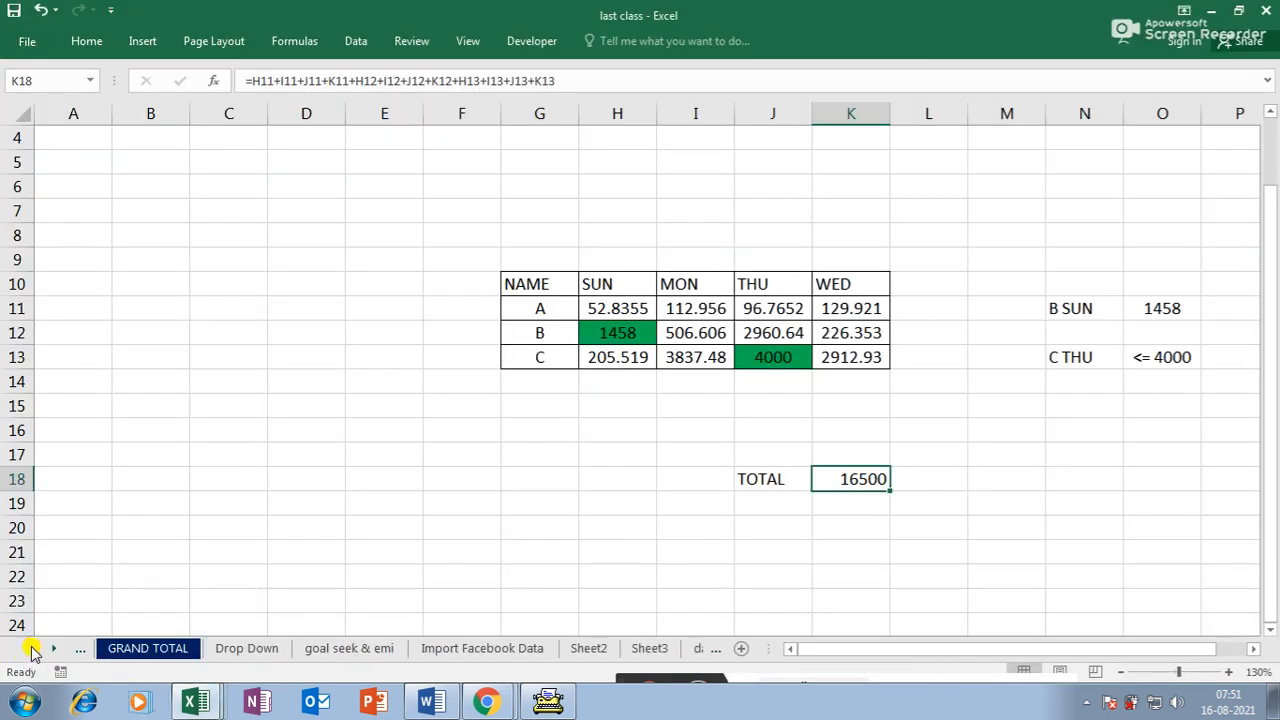
click(30, 649)
click(30, 649)
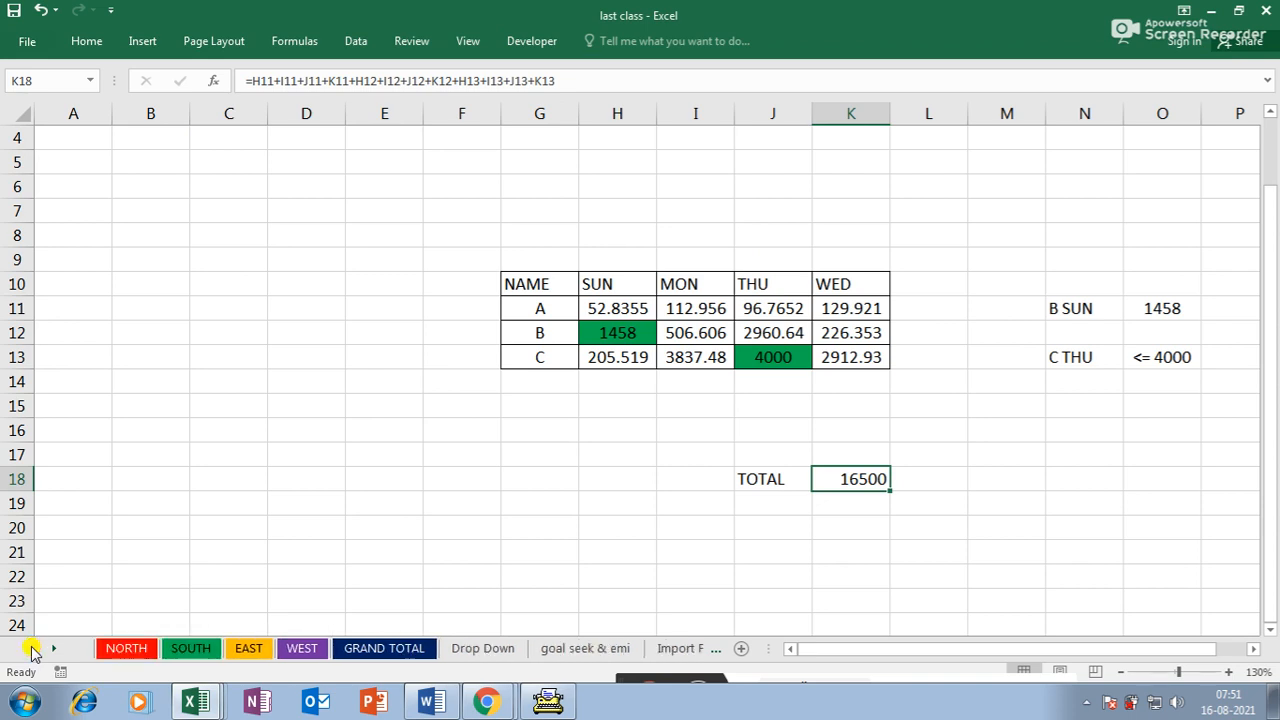
click(145, 649)
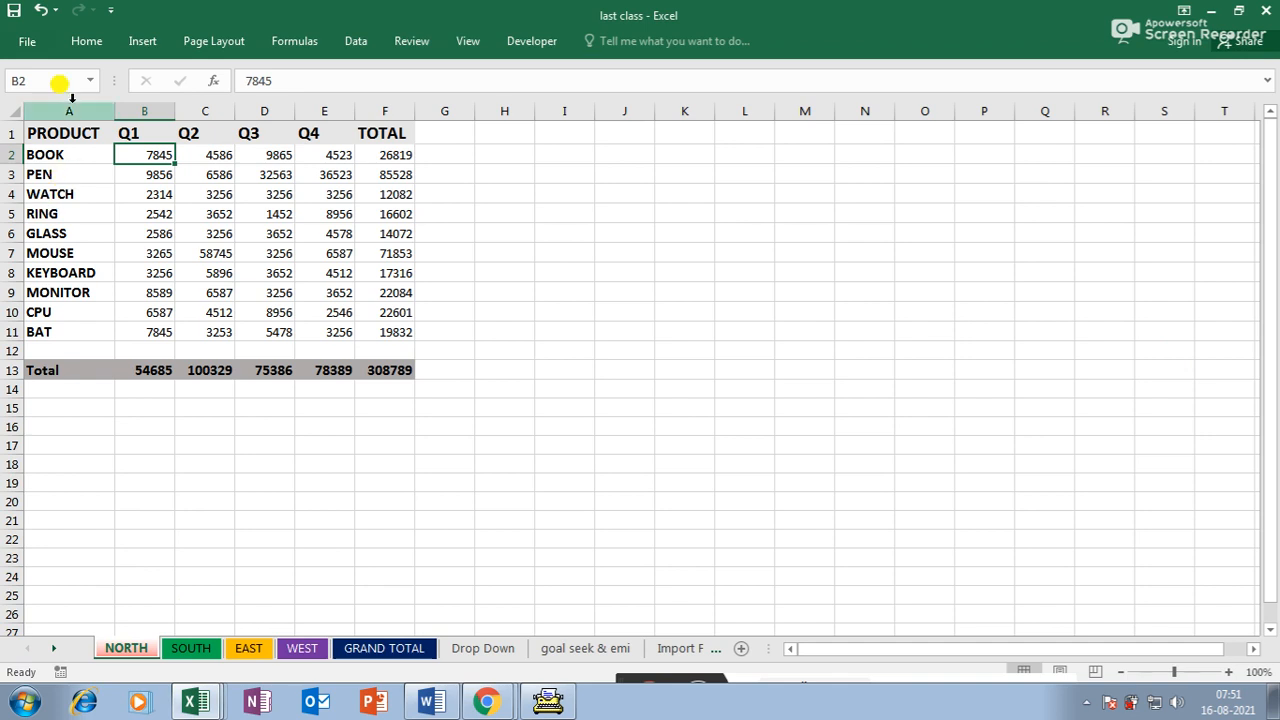
drag(75, 136, 374, 331)
key(ctrl+c)
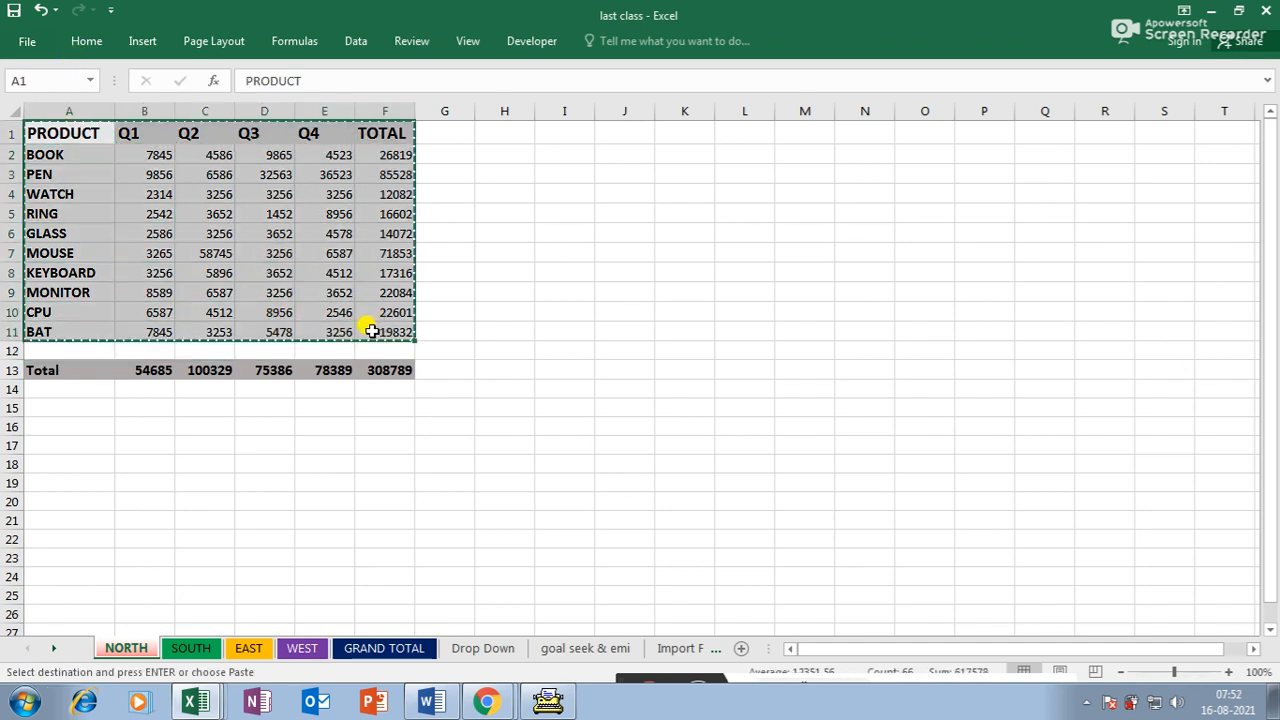
- Paste the copied product table at A1 of a new sheet in Book1 and widen column A
click(202, 699)
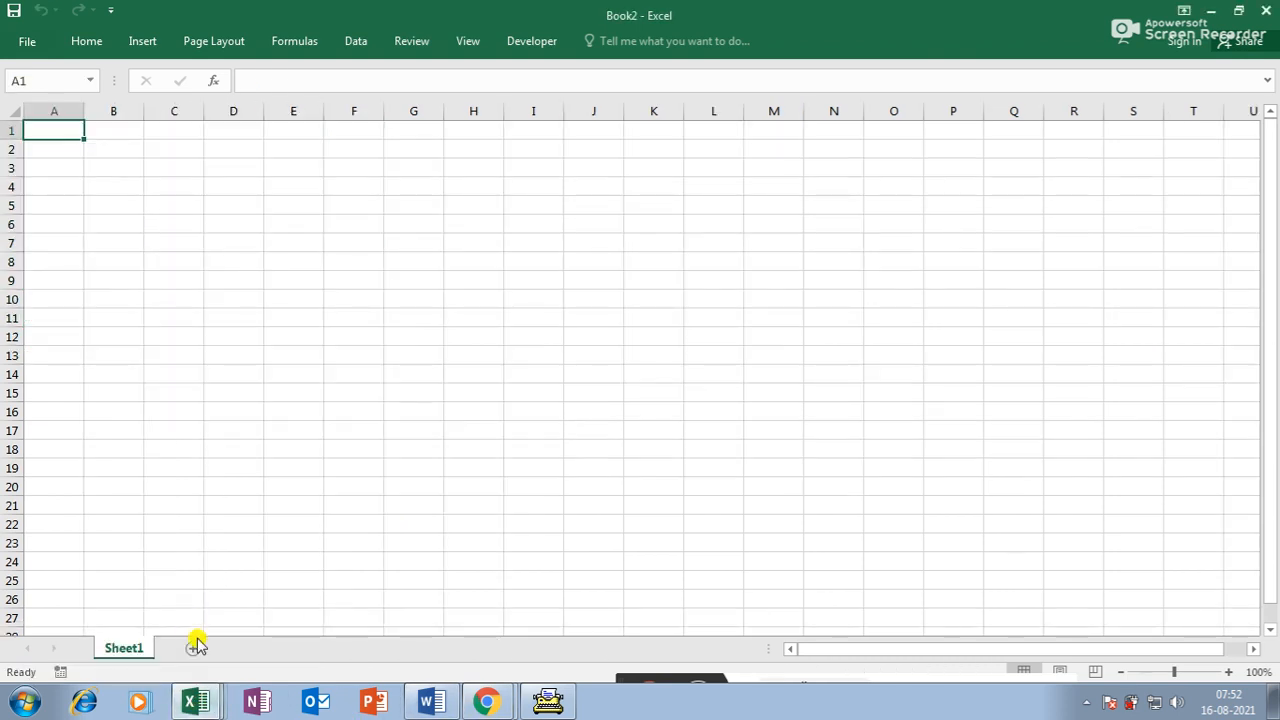
click(191, 597)
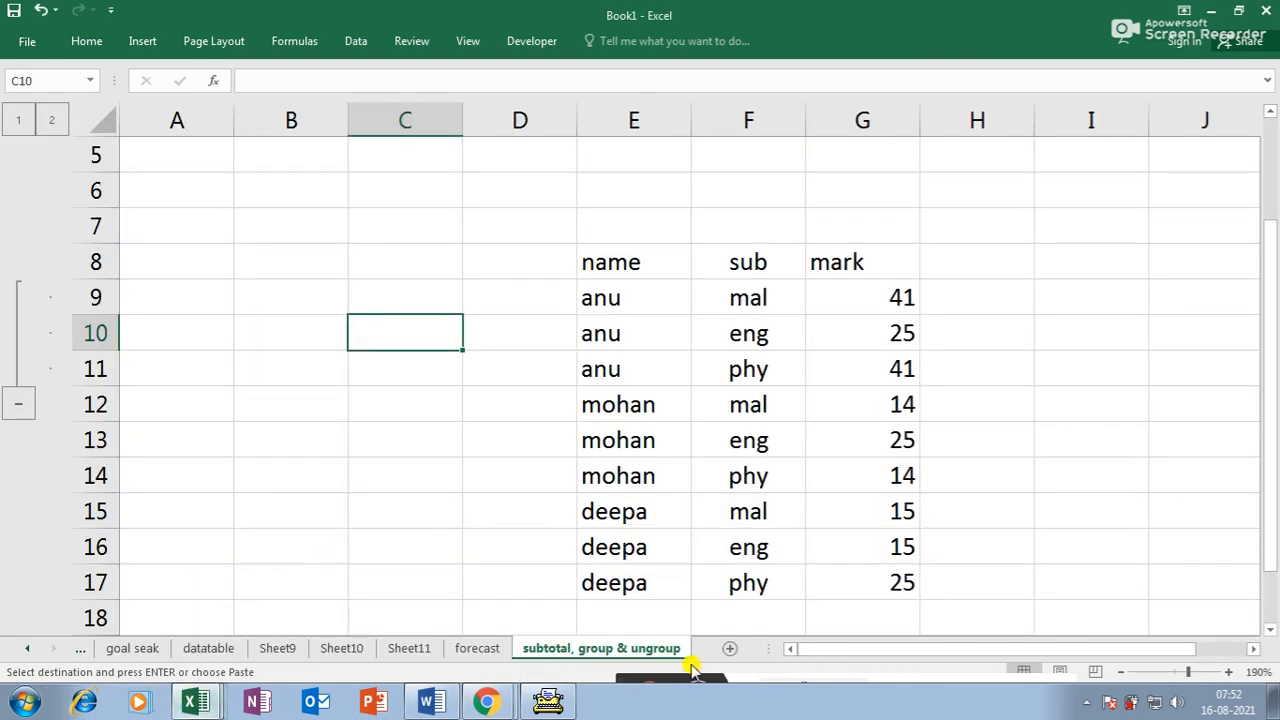
click(728, 649)
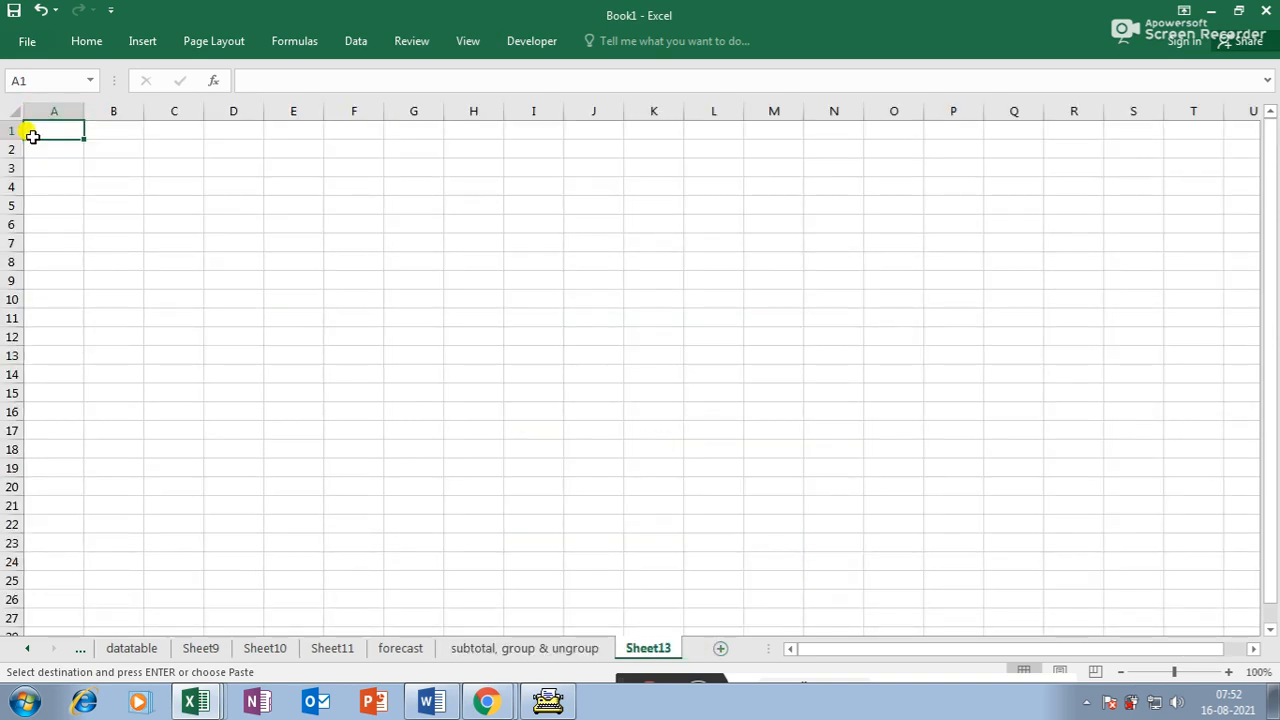
key(ctrl+v)
drag(86, 108, 170, 111)
- Rename the new product table sheet as "north"
double_click(650, 648)
text(north)
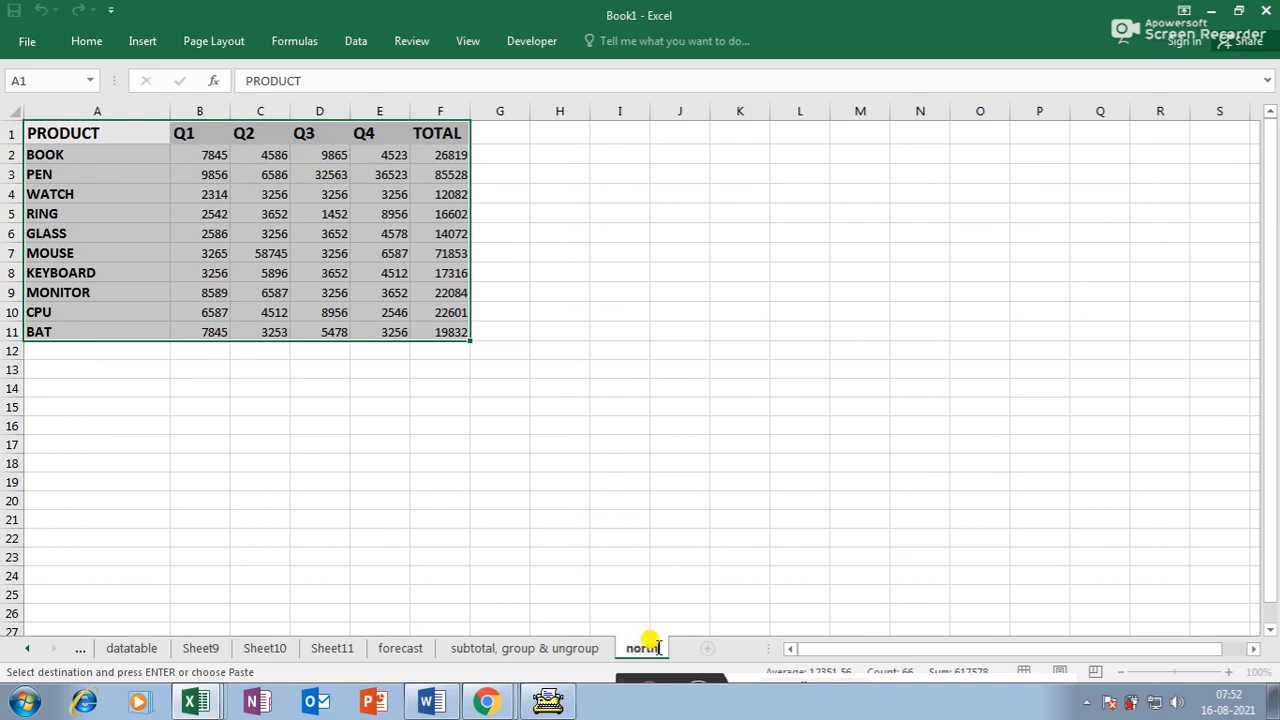
click(602, 484)
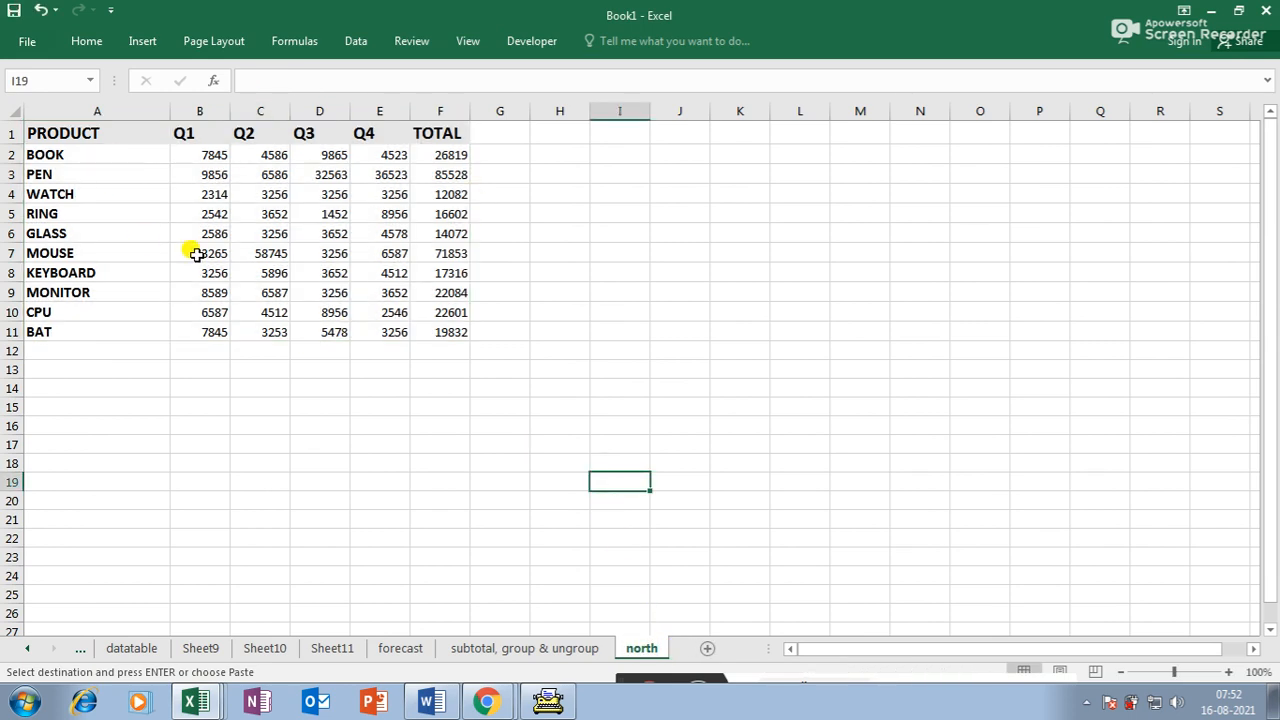
- Copy the product table A1:F11, without the Total row, from the SOUTH sheet of the "last class" workbook
click(201, 705)
click(201, 668)
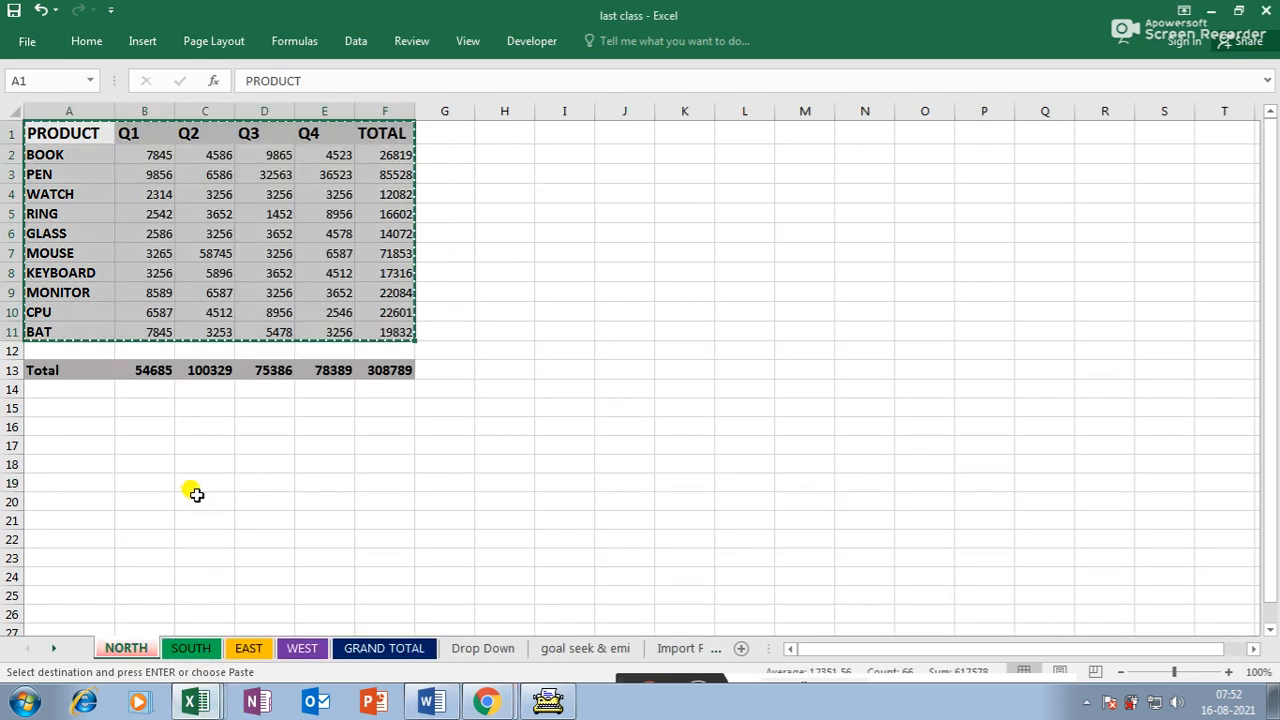
click(188, 648)
drag(51, 131, 369, 312)
key(ctrl+c)
- Paste the copied SOUTH table at A1 of a new sheet in Book1 and try to rename that sheet as "south"
click(206, 704)
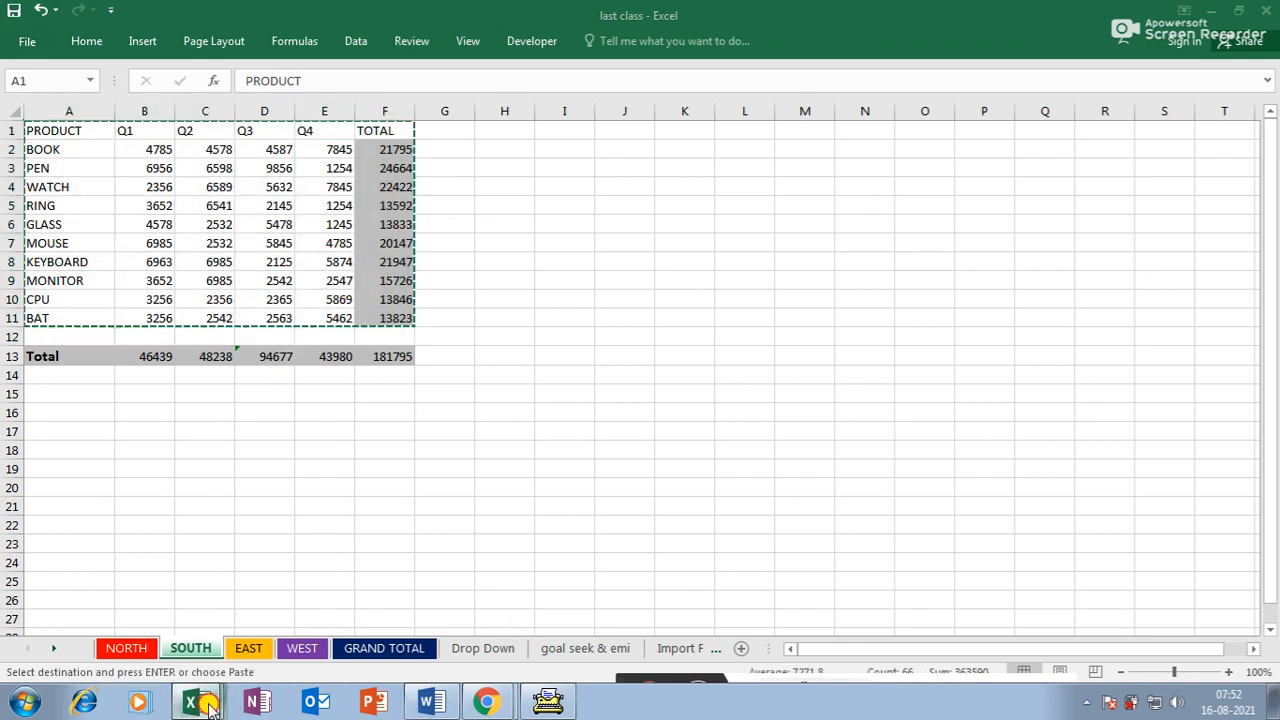
click(197, 637)
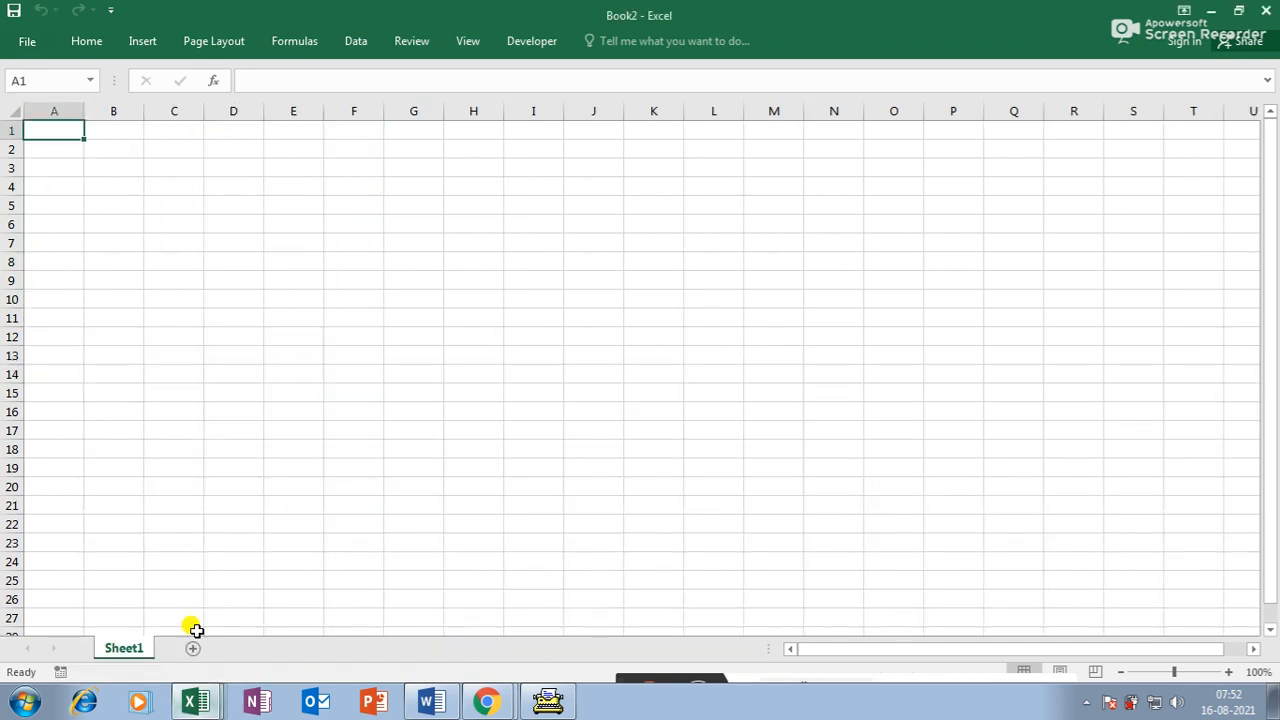
click(187, 604)
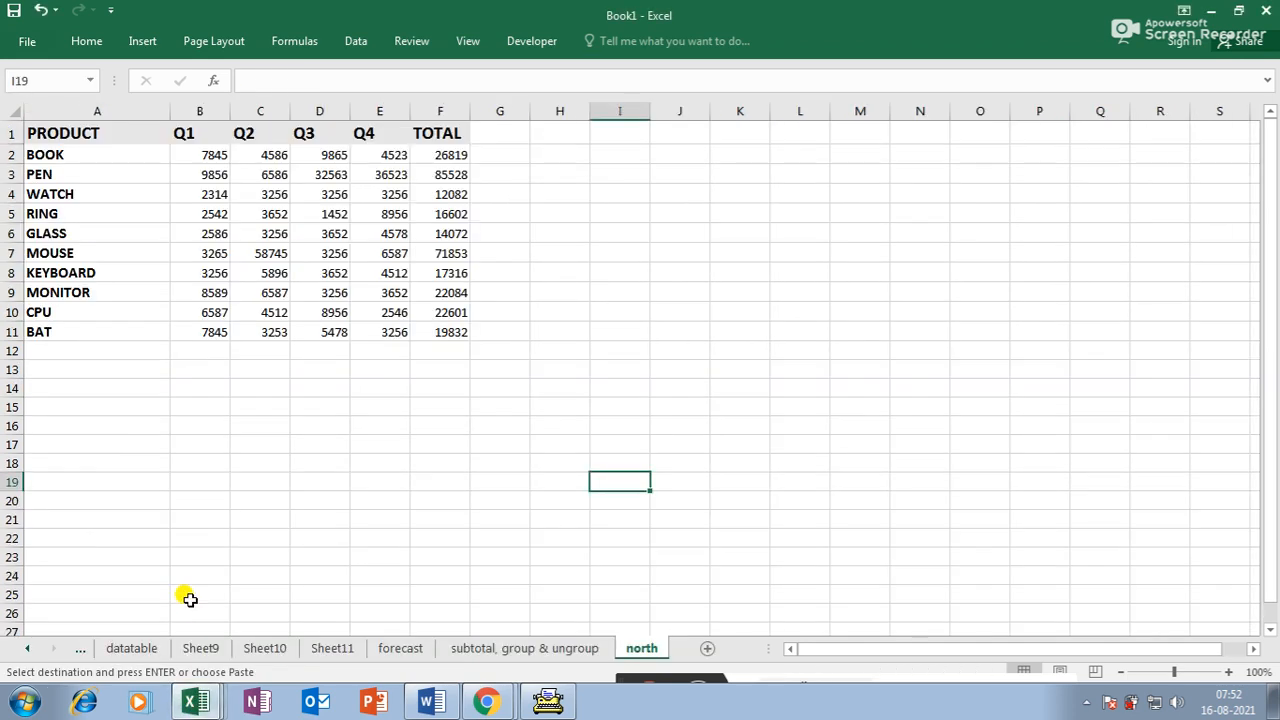
click(706, 649)
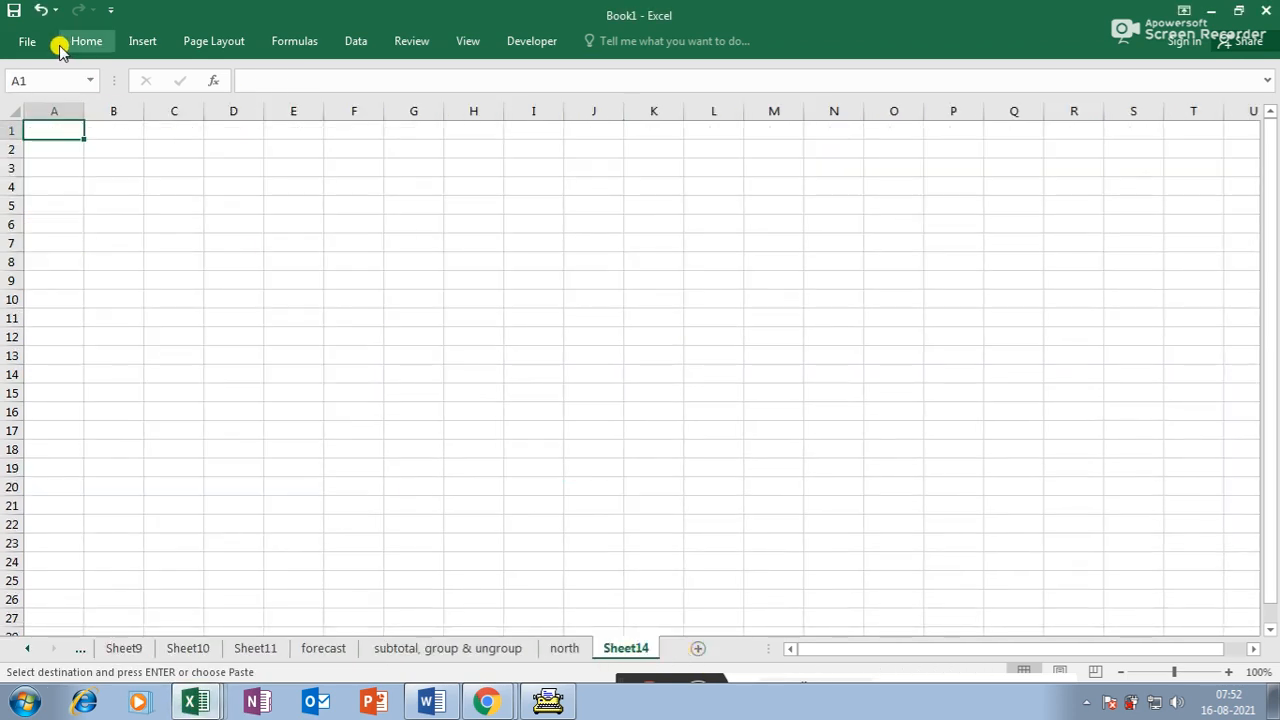
key(ctrl+v)
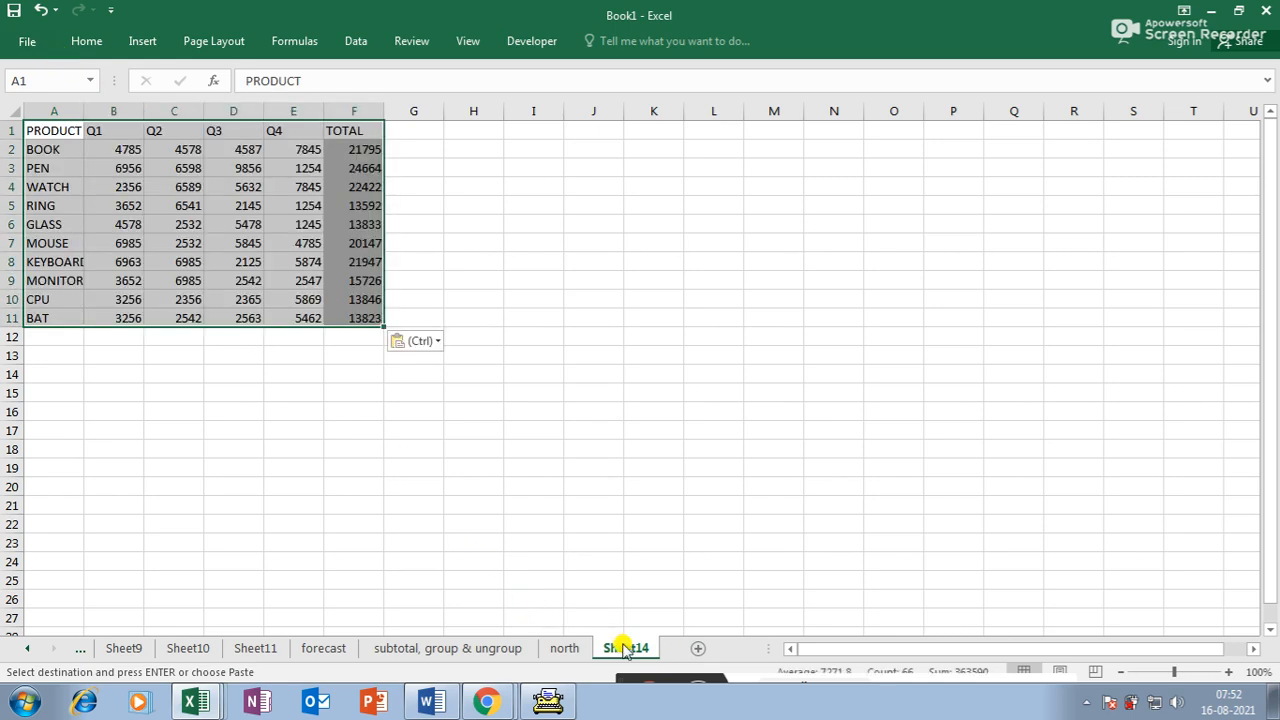
double_click(621, 641)
text(south)
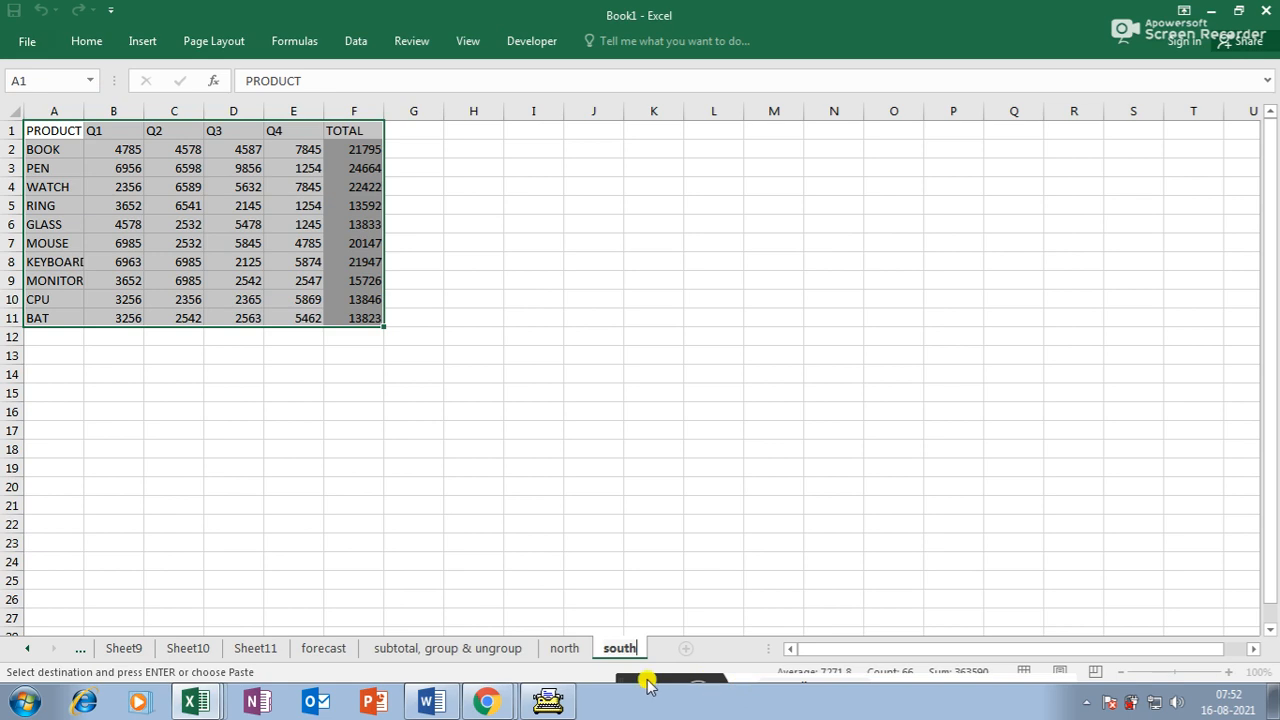
- Copy the product table A1:F11, without the Total row, from the EAST sheet of "last class" and return to Book1
click(194, 699)
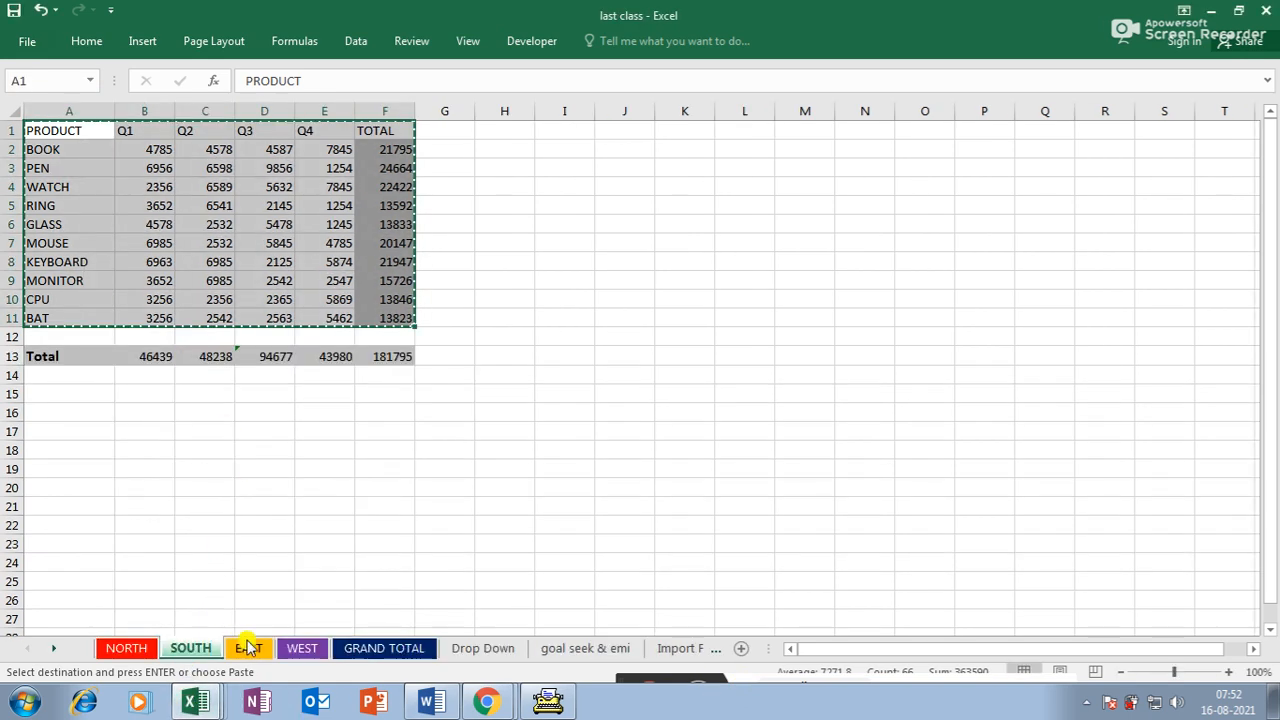
click(249, 648)
drag(129, 145, 523, 381)
key(ctrl+c)
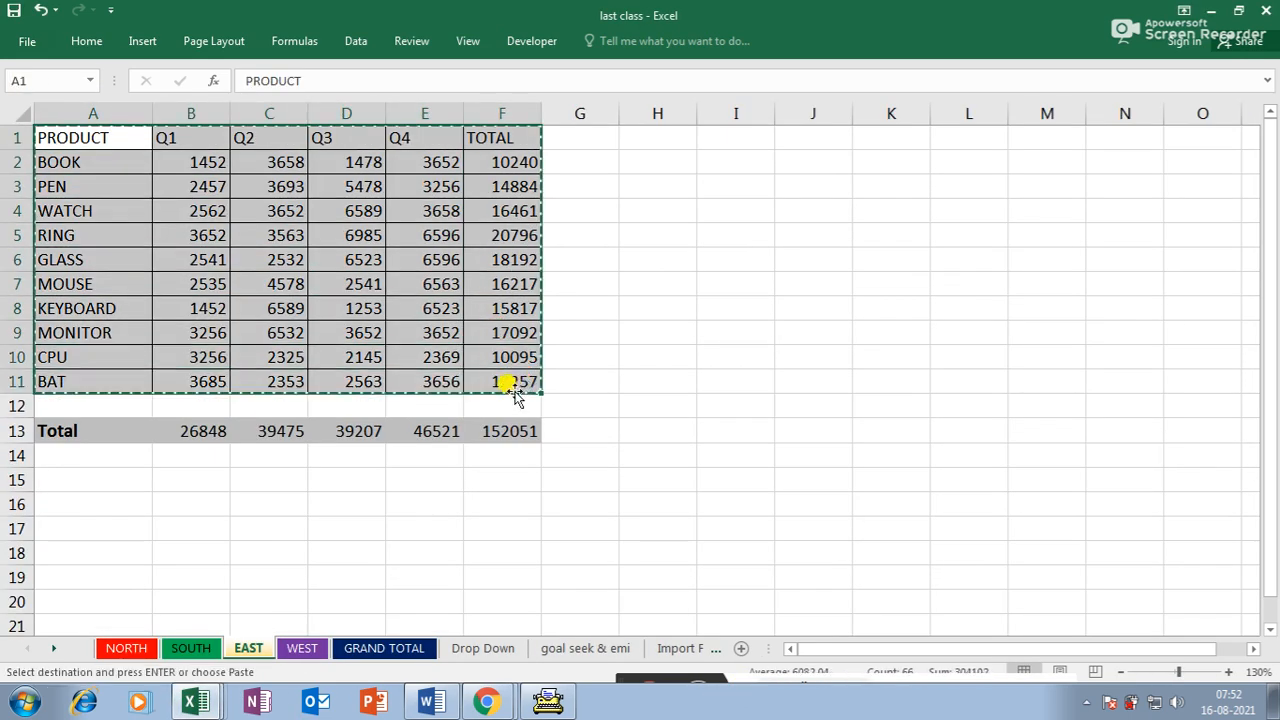
click(210, 704)
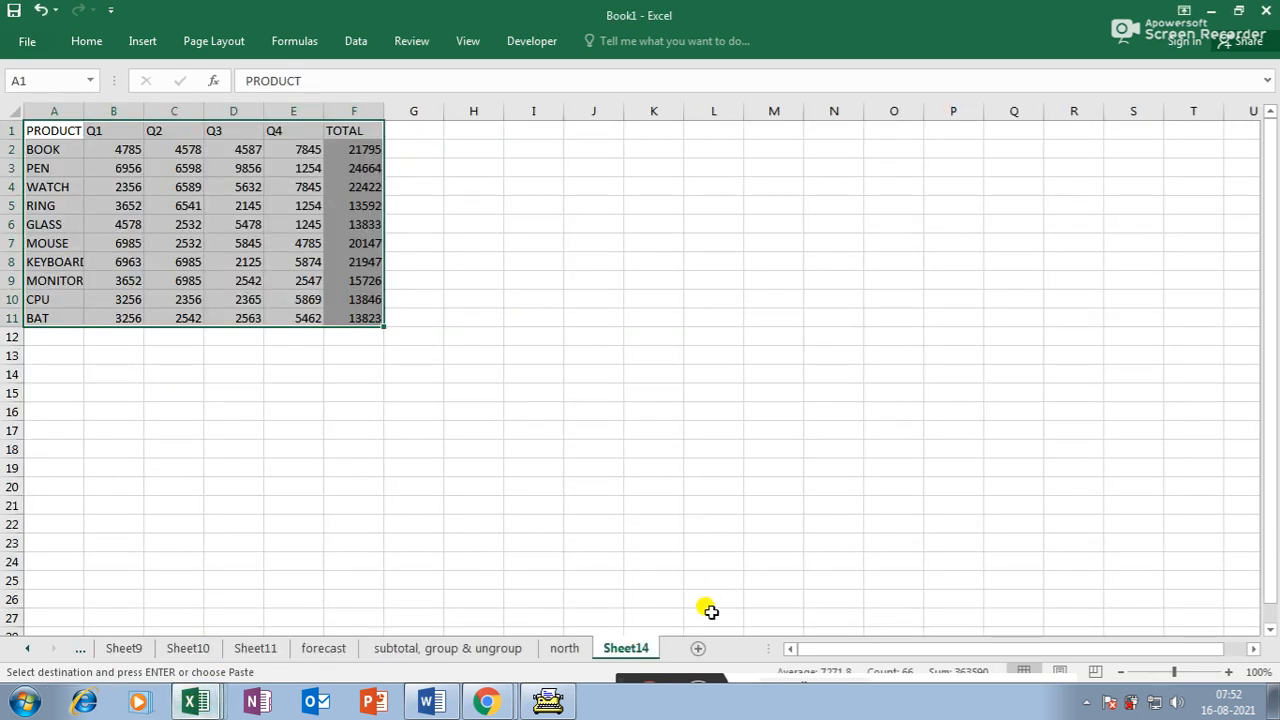
double_click(646, 650)
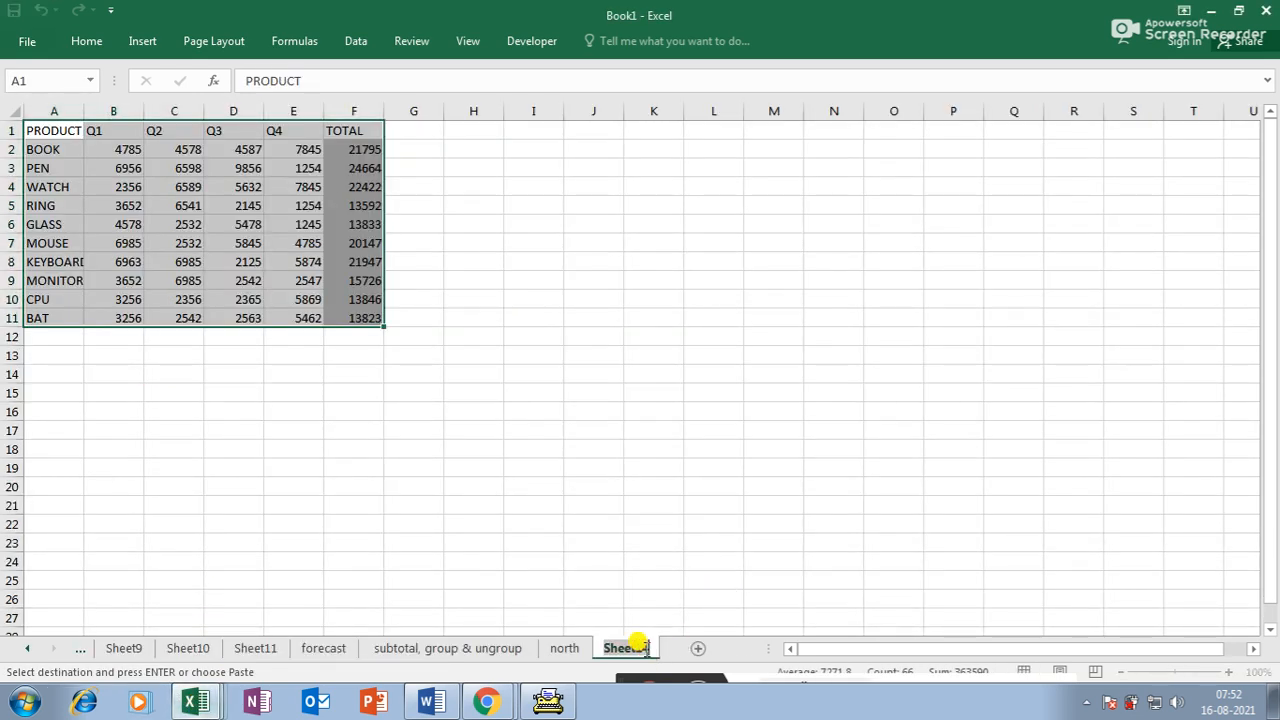
text(east)
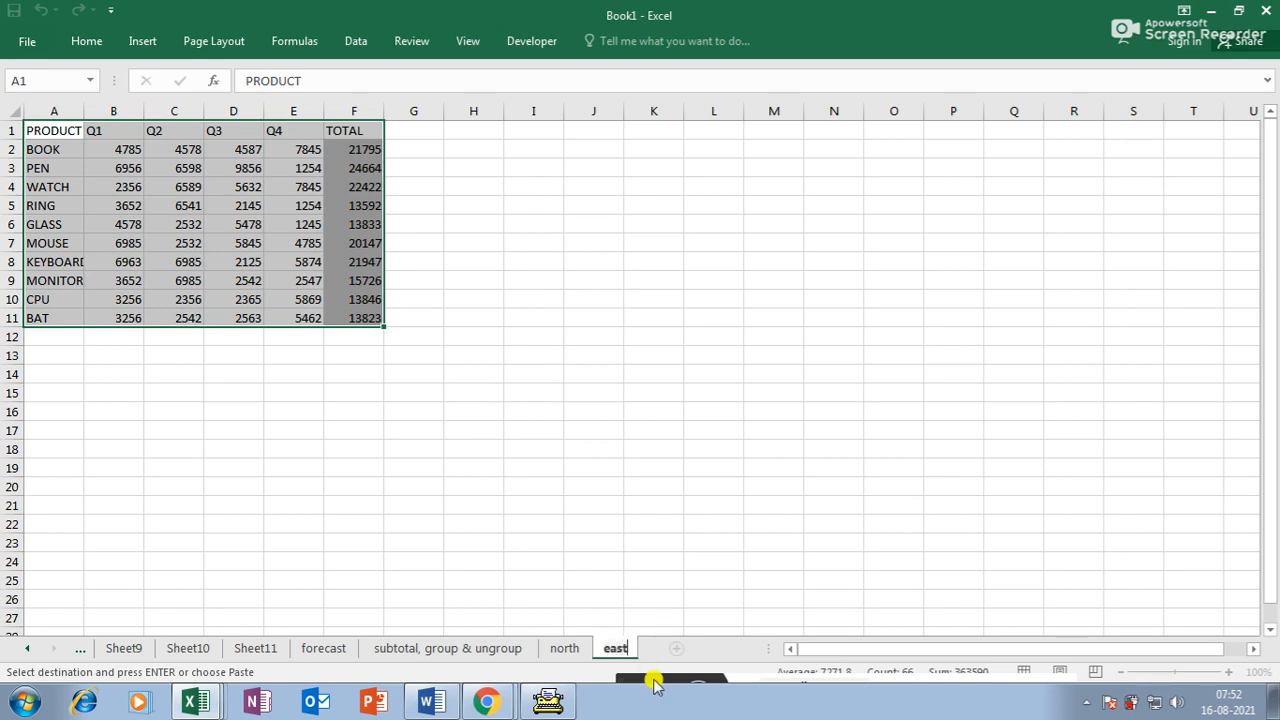
key(Escape)
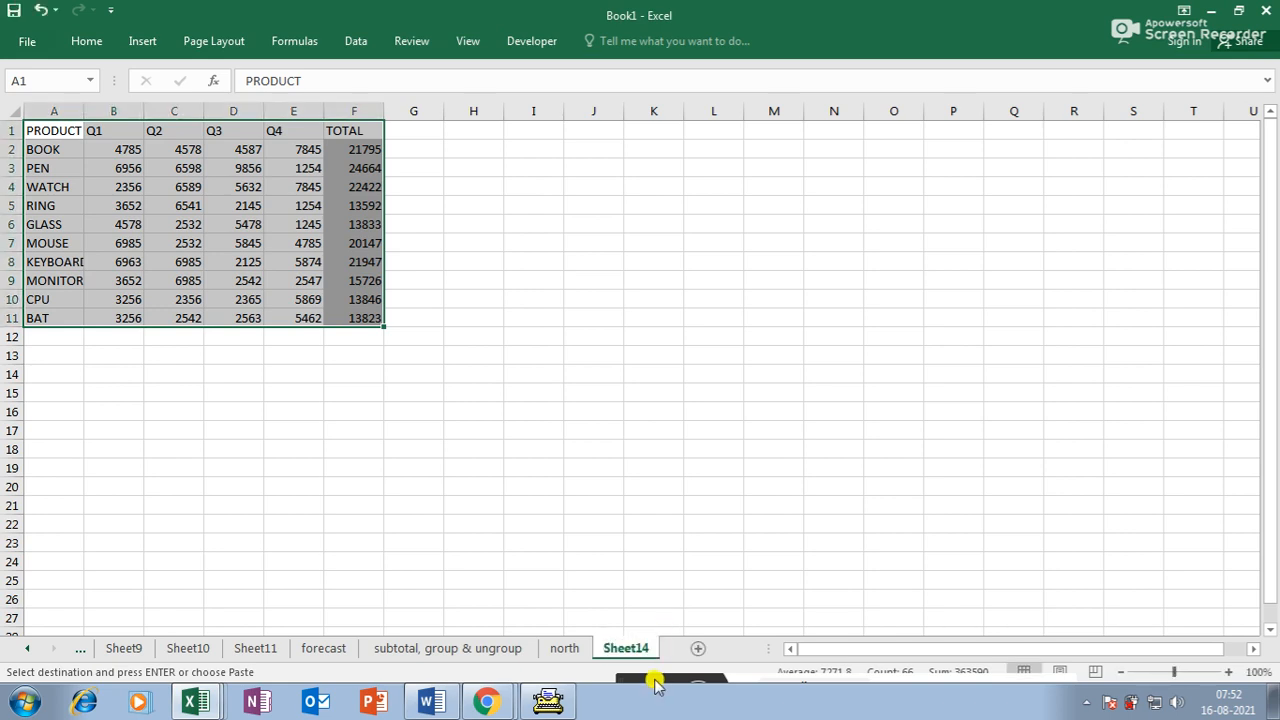
- Rename the sheet holding the pasted SOUTH table, Sheet14, as "south"
click(565, 649)
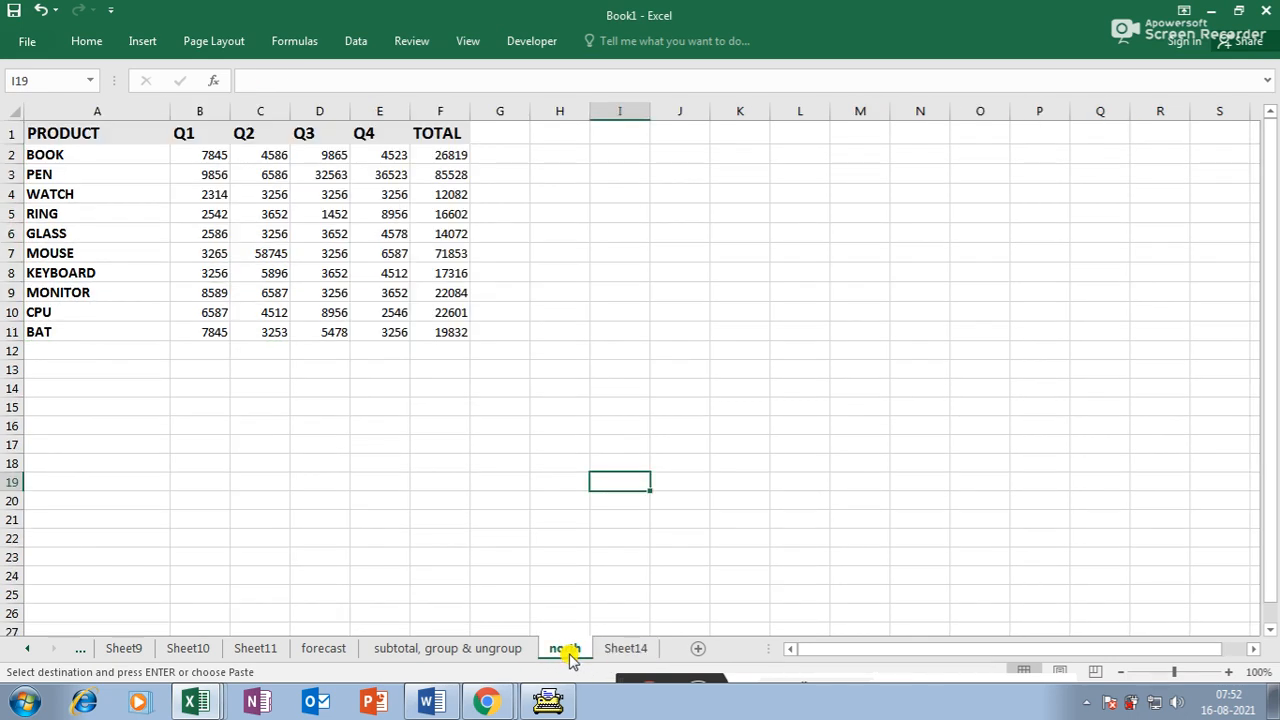
click(620, 649)
key(BackSpace)
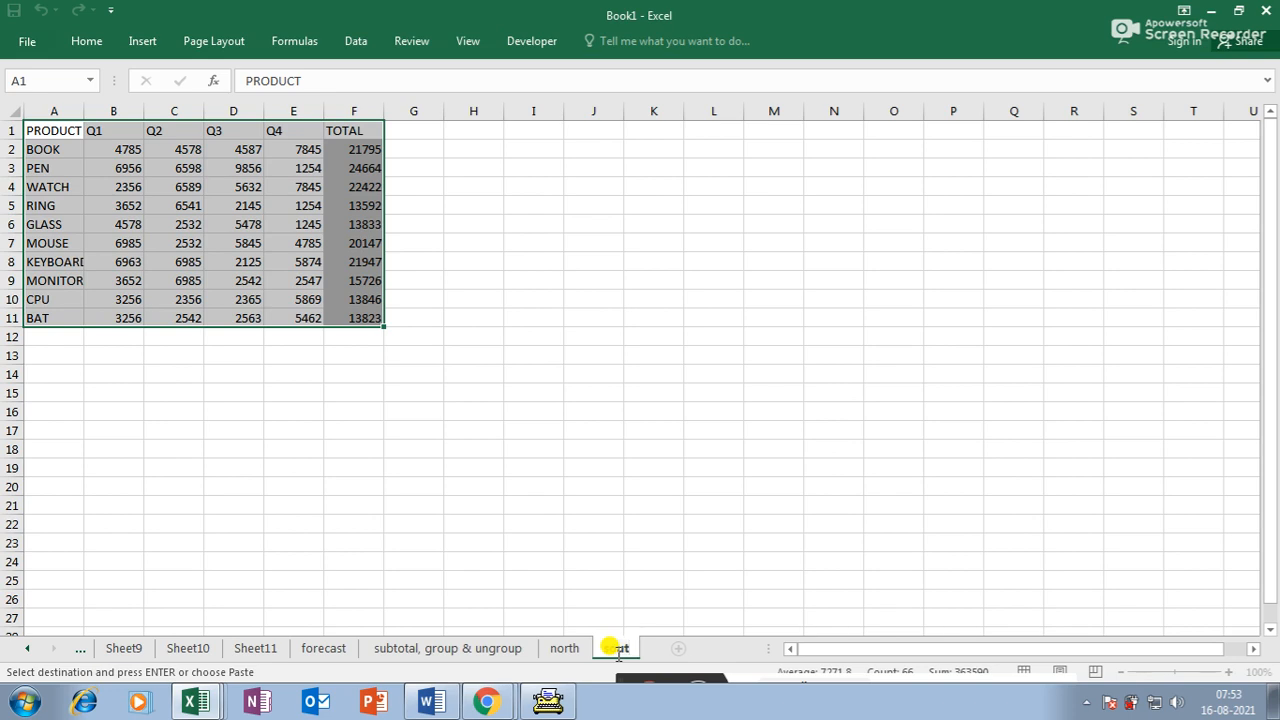
text(south)
click(690, 484)
- Paste the copied EAST table at A1 of a new sheet and rename that sheet as "east"
click(688, 652)
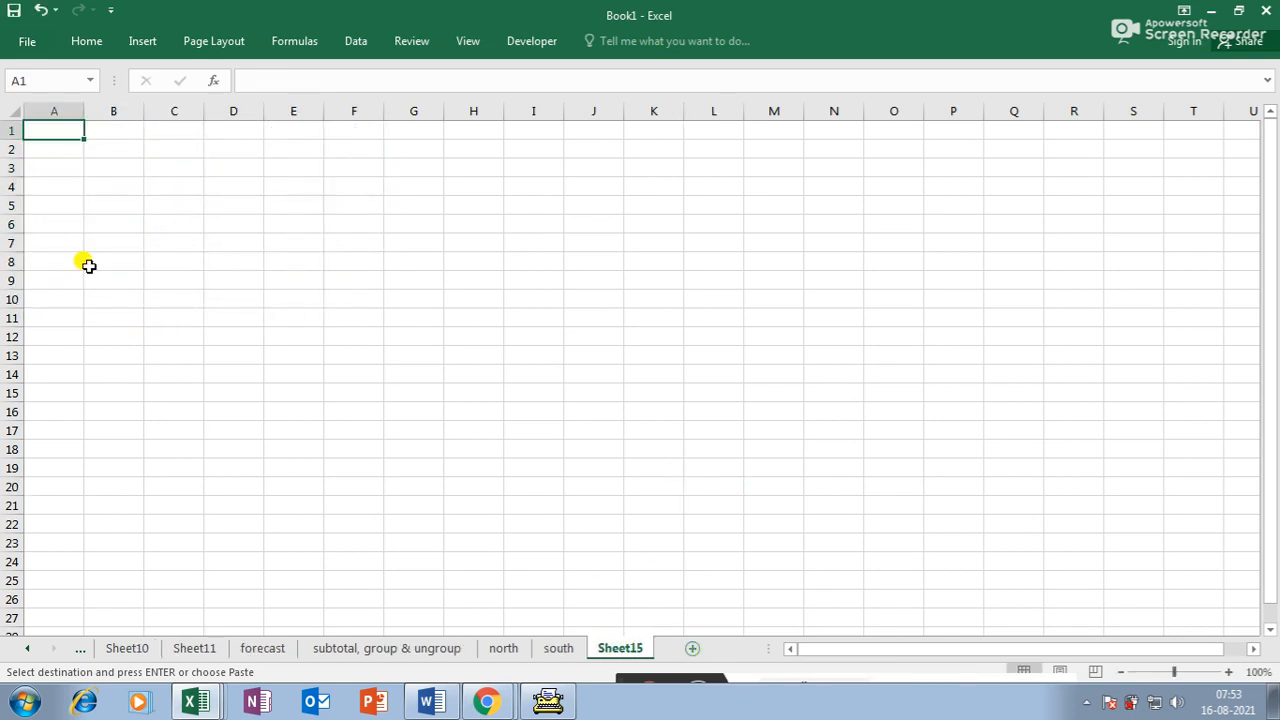
click(88, 148)
key(ctrl+v)
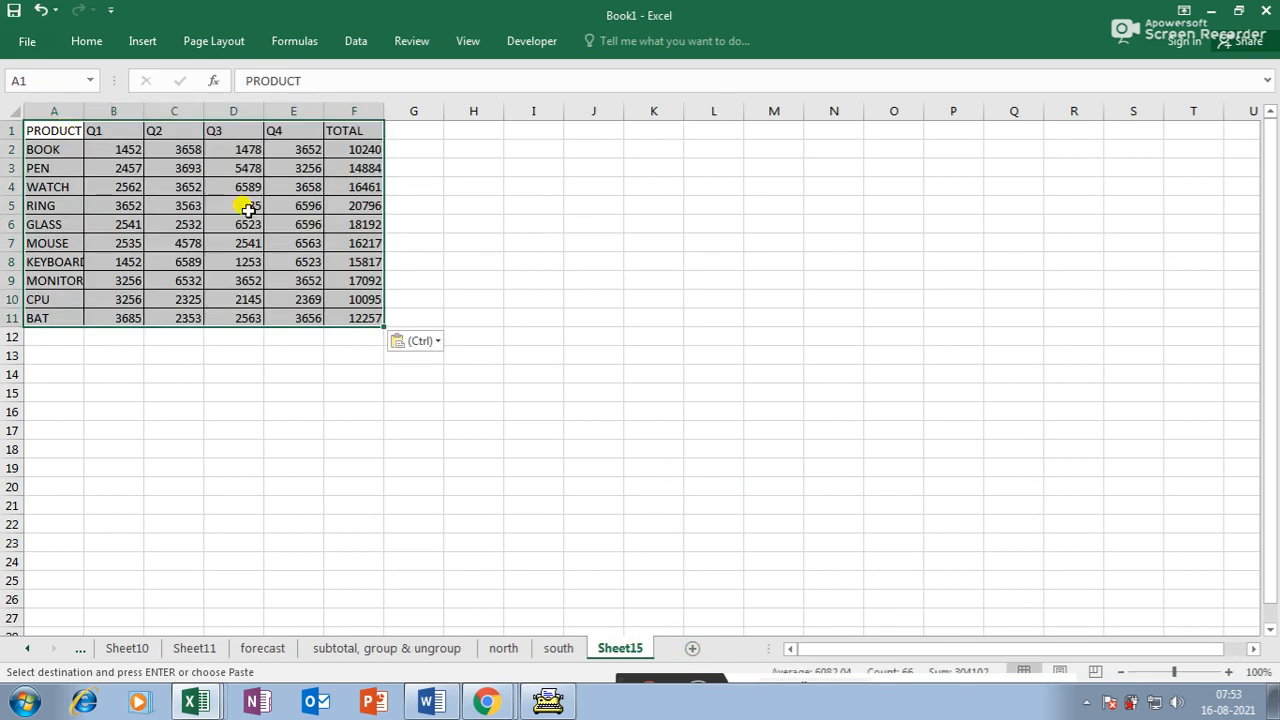
double_click(620, 647)
text(east)
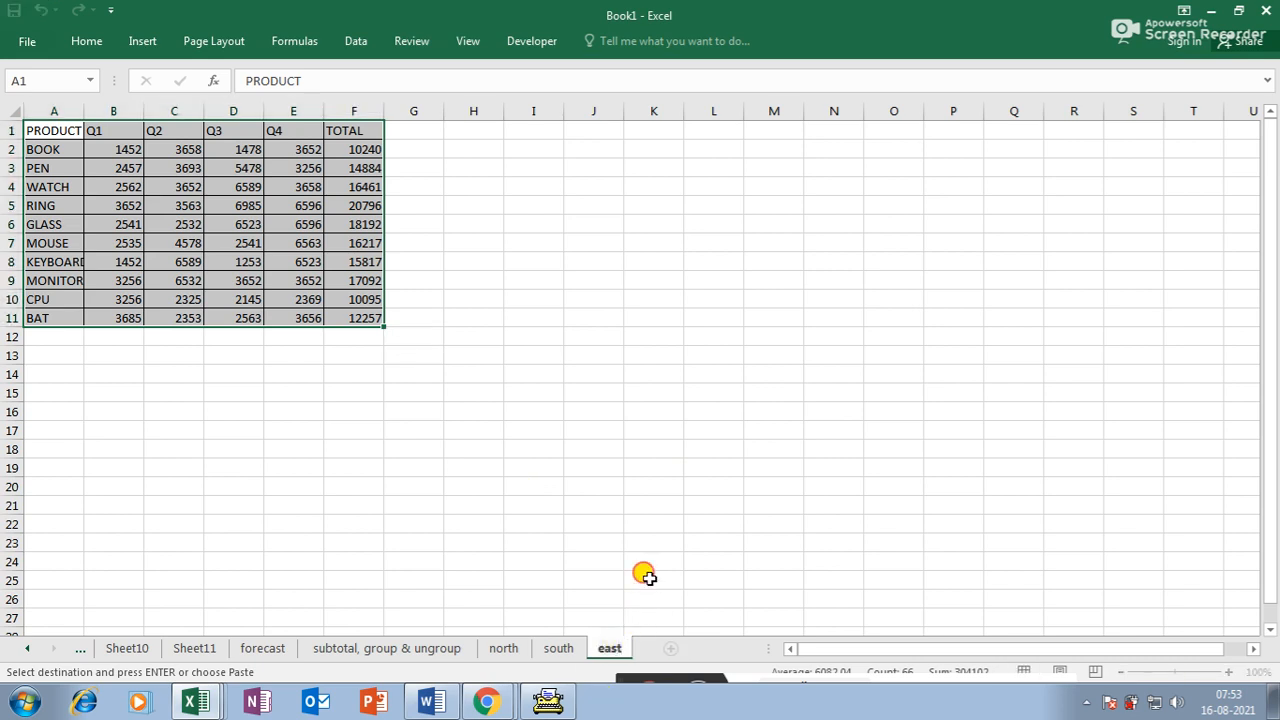
click(643, 577)
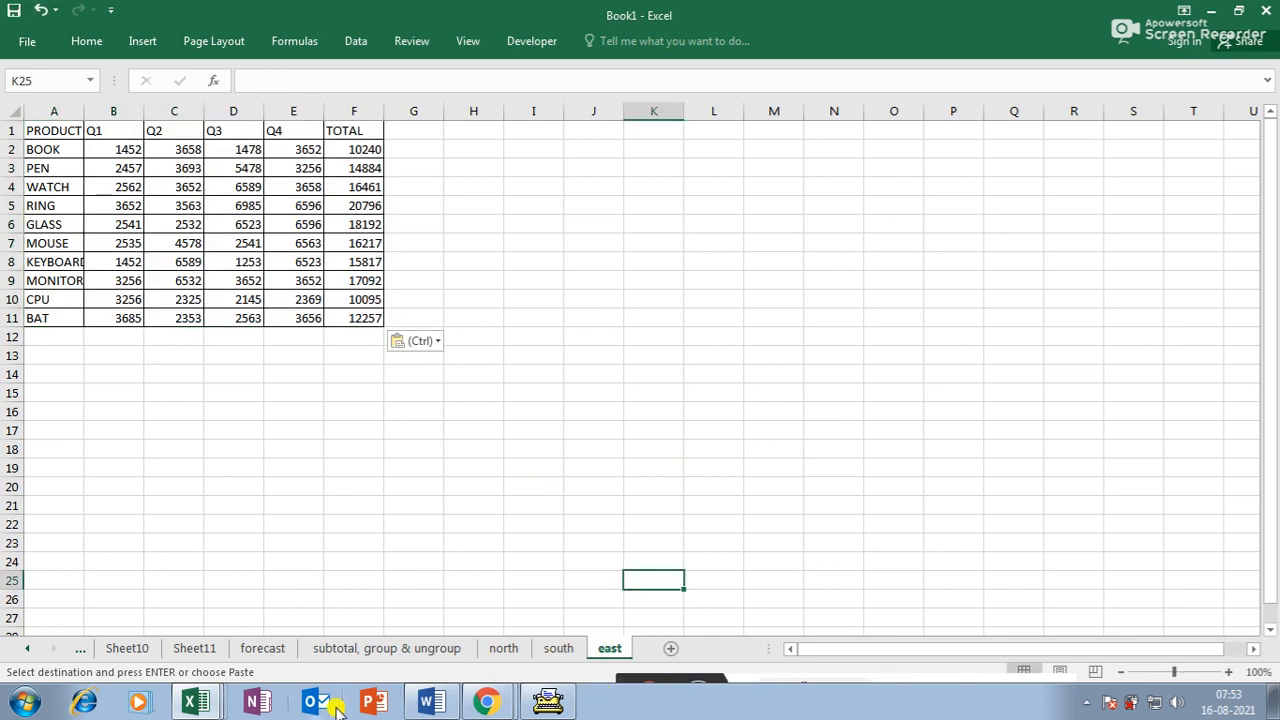
- Copy the product table A1:F11, without the Total row, from the WEST sheet of the "last class" workbook
click(215, 657)
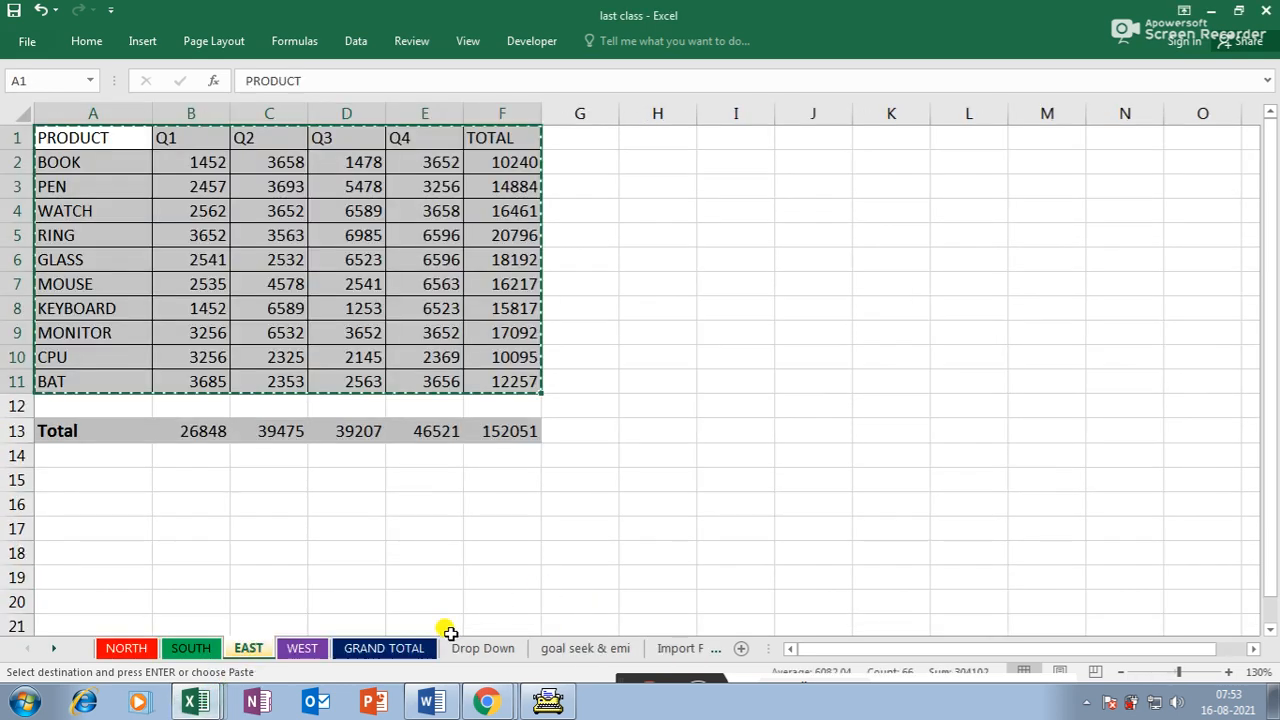
click(311, 653)
drag(51, 128, 362, 318)
key(ctrl+c)
- Return to Book1 and add a new sheet named "west" after the east sheet
click(205, 706)
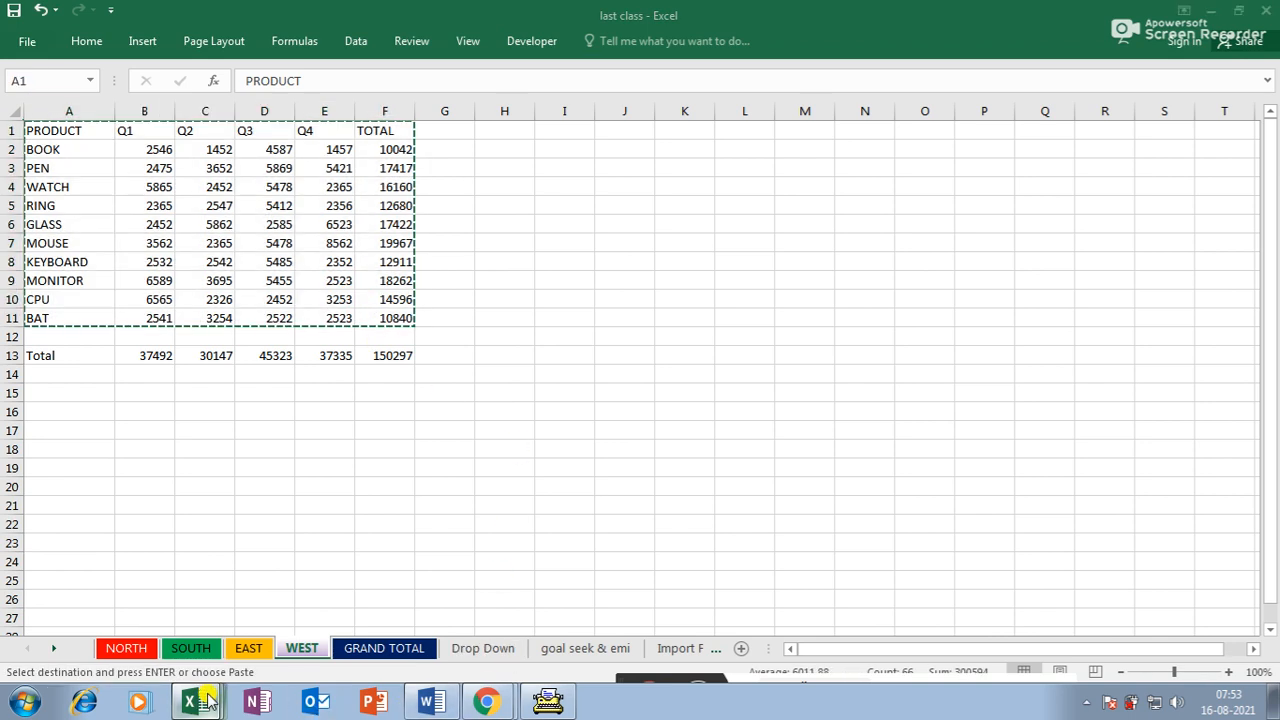
click(197, 608)
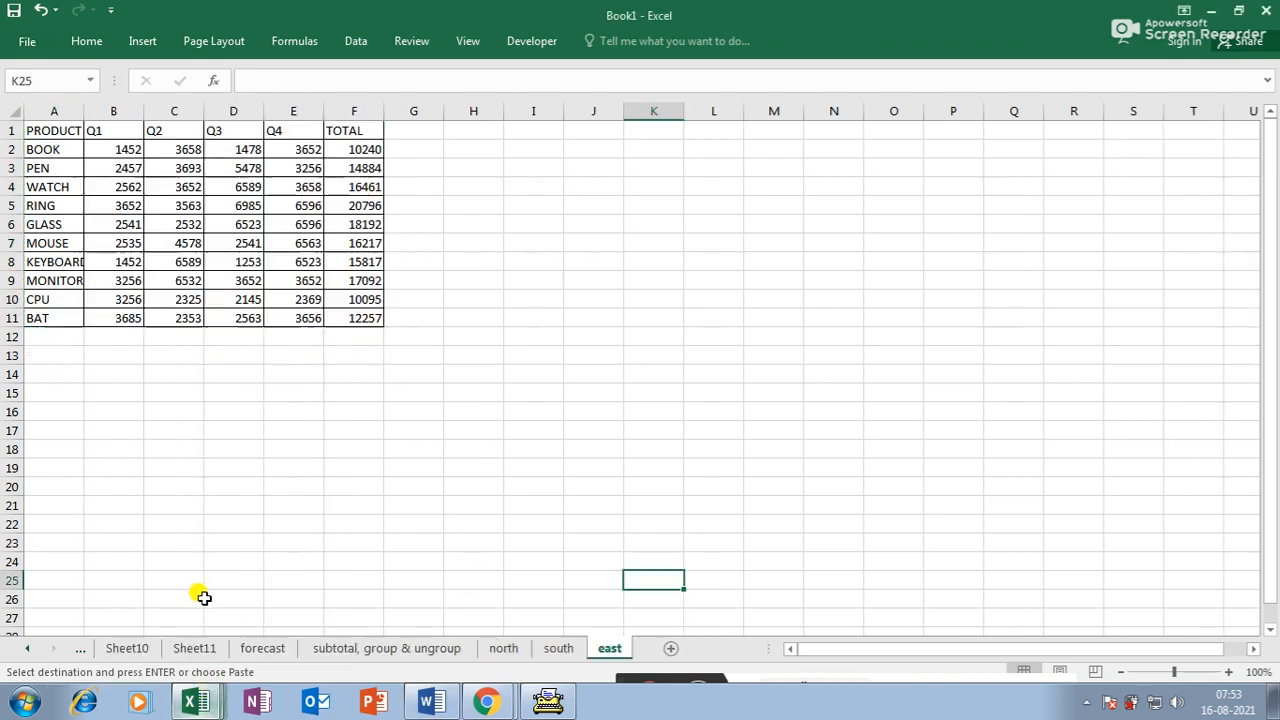
click(670, 648)
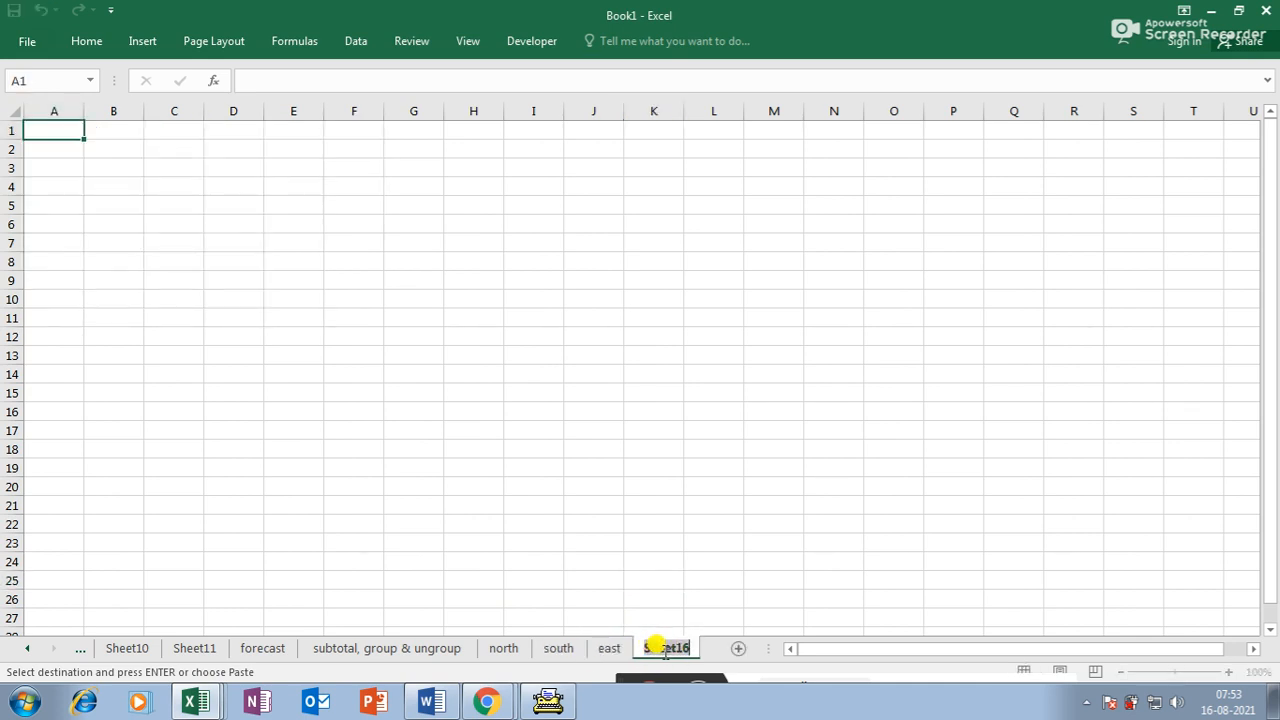
text(west)
click(690, 528)
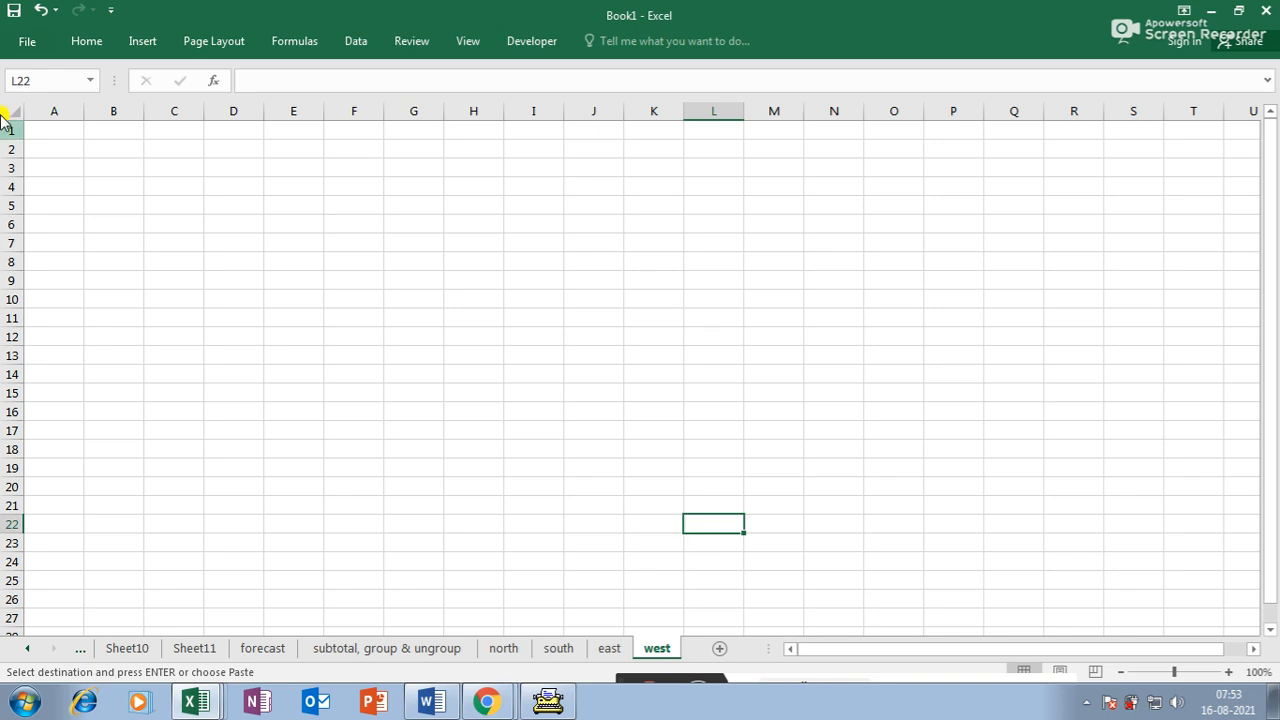
- Paste the copied WEST product table at A1 of the west sheet
click(53, 146)
click(46, 126)
key(ctrl+v)
click(635, 338)
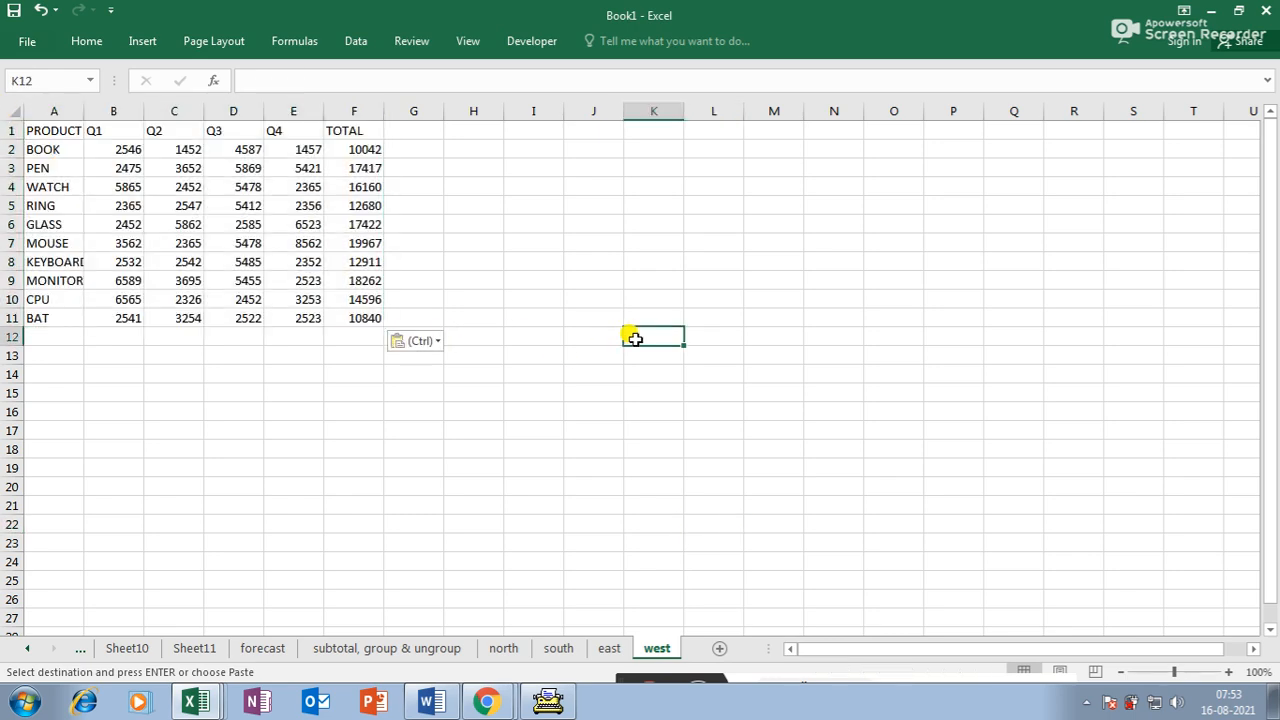
- Widen column A on the west sheet and narrow column A on the north sheet
click(505, 648)
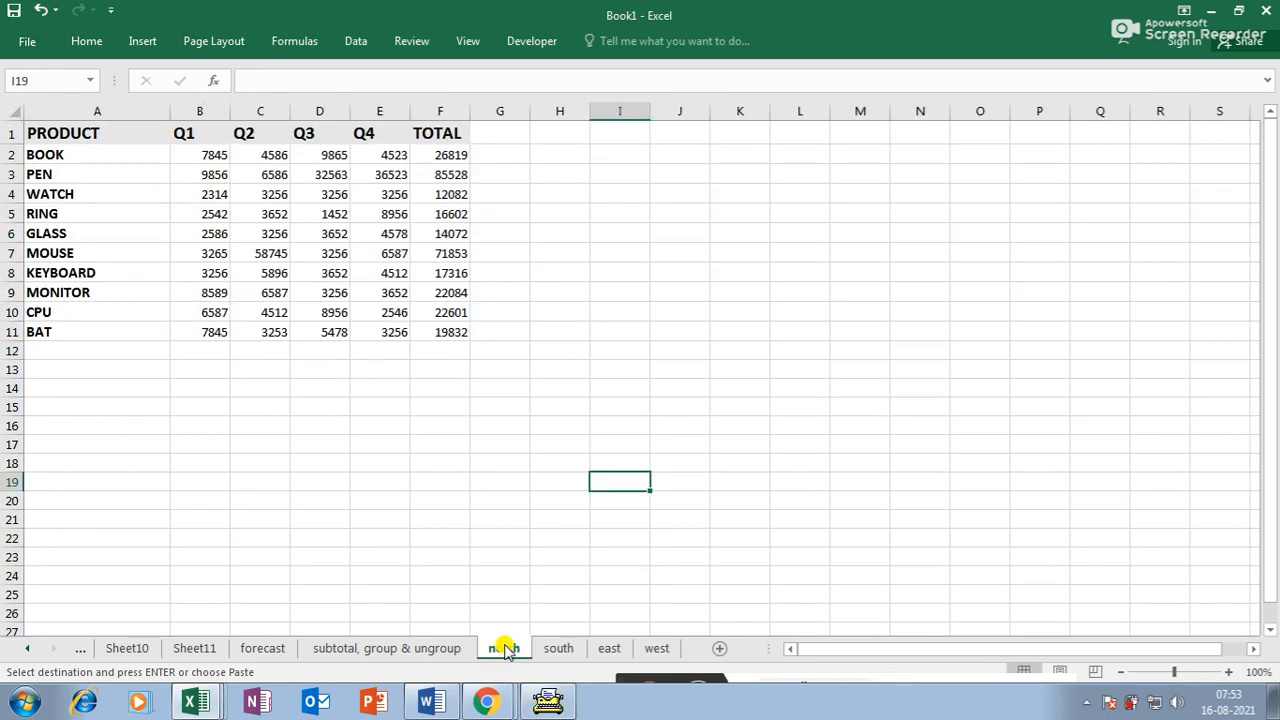
click(558, 648)
click(609, 648)
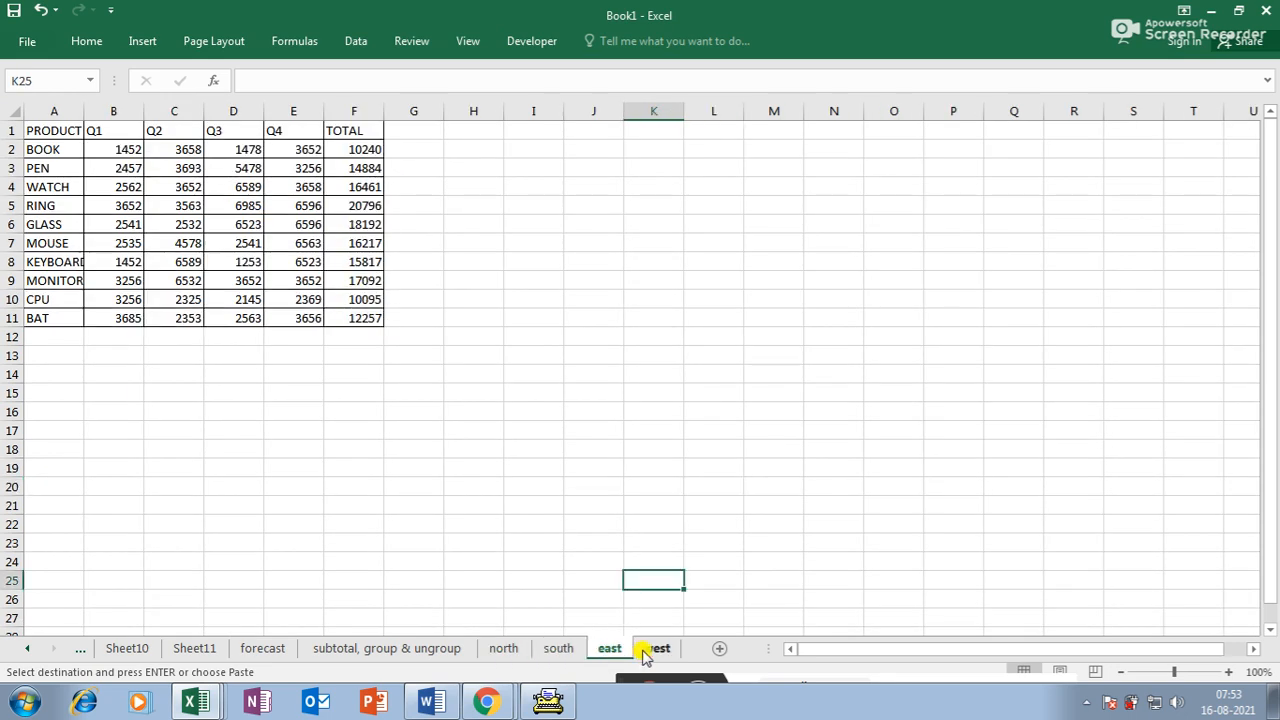
click(648, 650)
drag(83, 108, 109, 108)
click(505, 648)
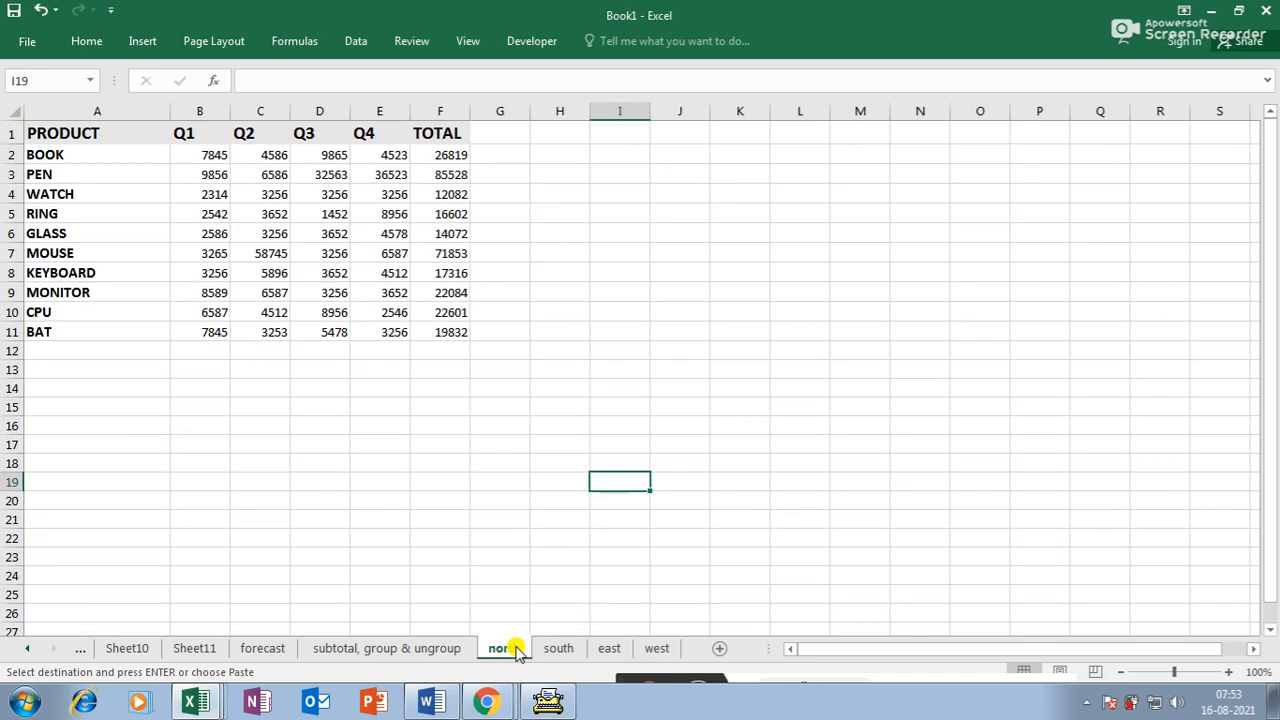
drag(170, 110, 146, 108)
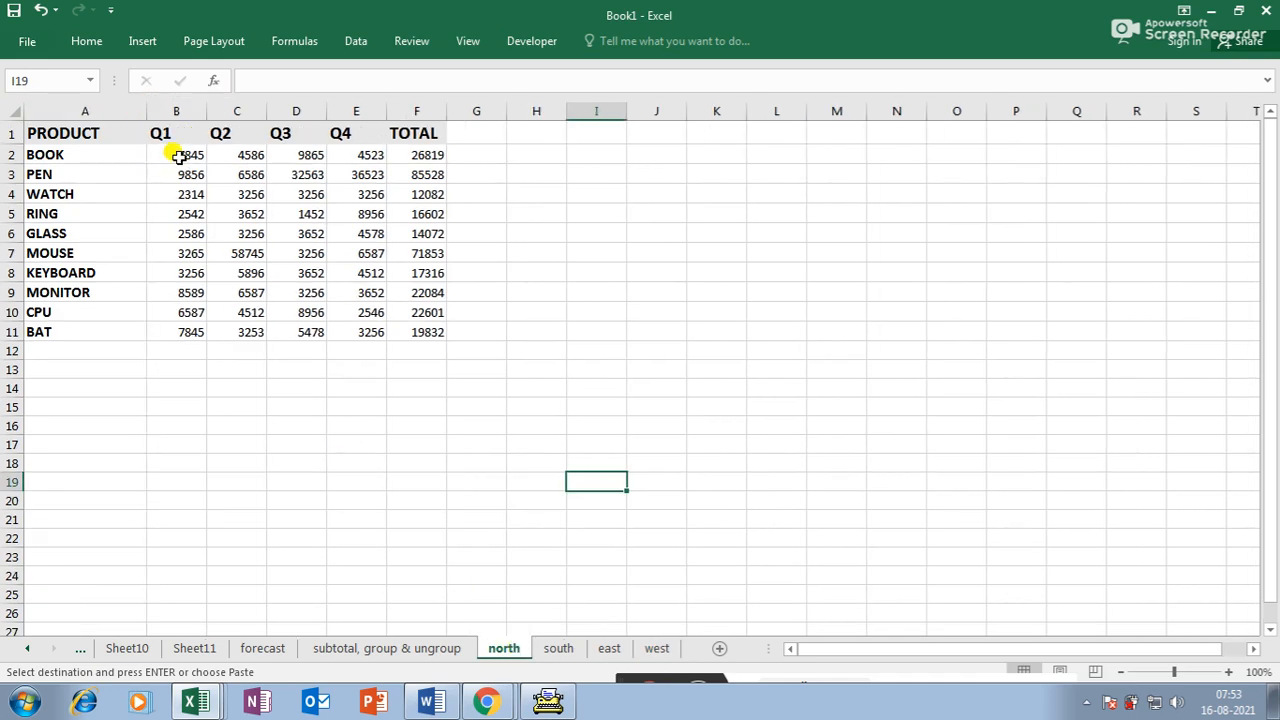
- Examine the BOOK row's Q1 to Q4 values and the formula behind its total on the north sheet
click(185, 154)
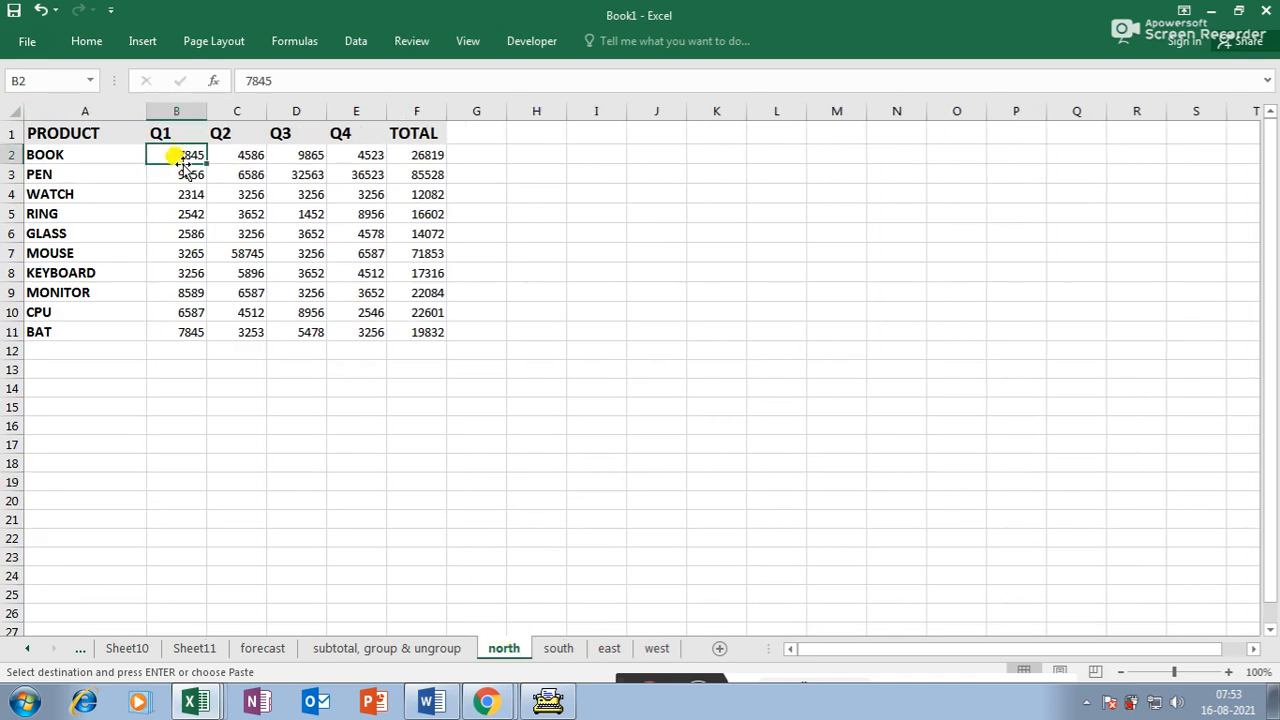
click(236, 155)
click(292, 155)
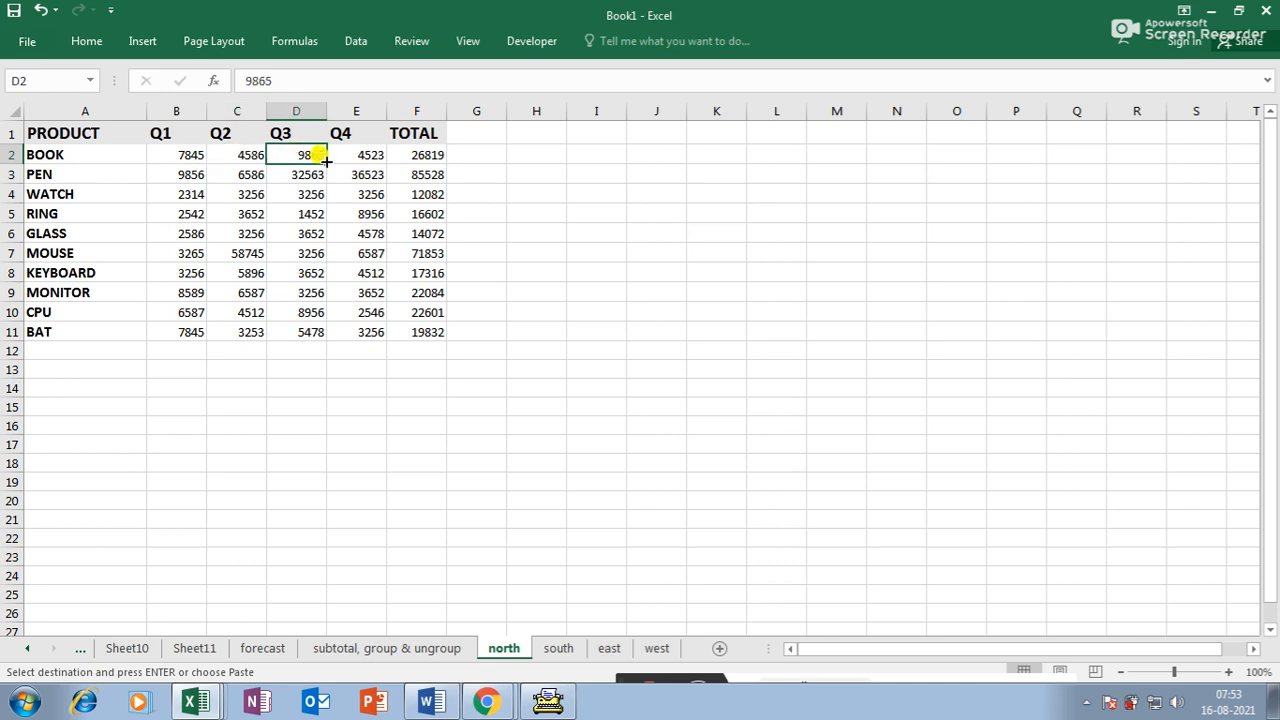
click(345, 155)
click(410, 155)
key(alt+equal)
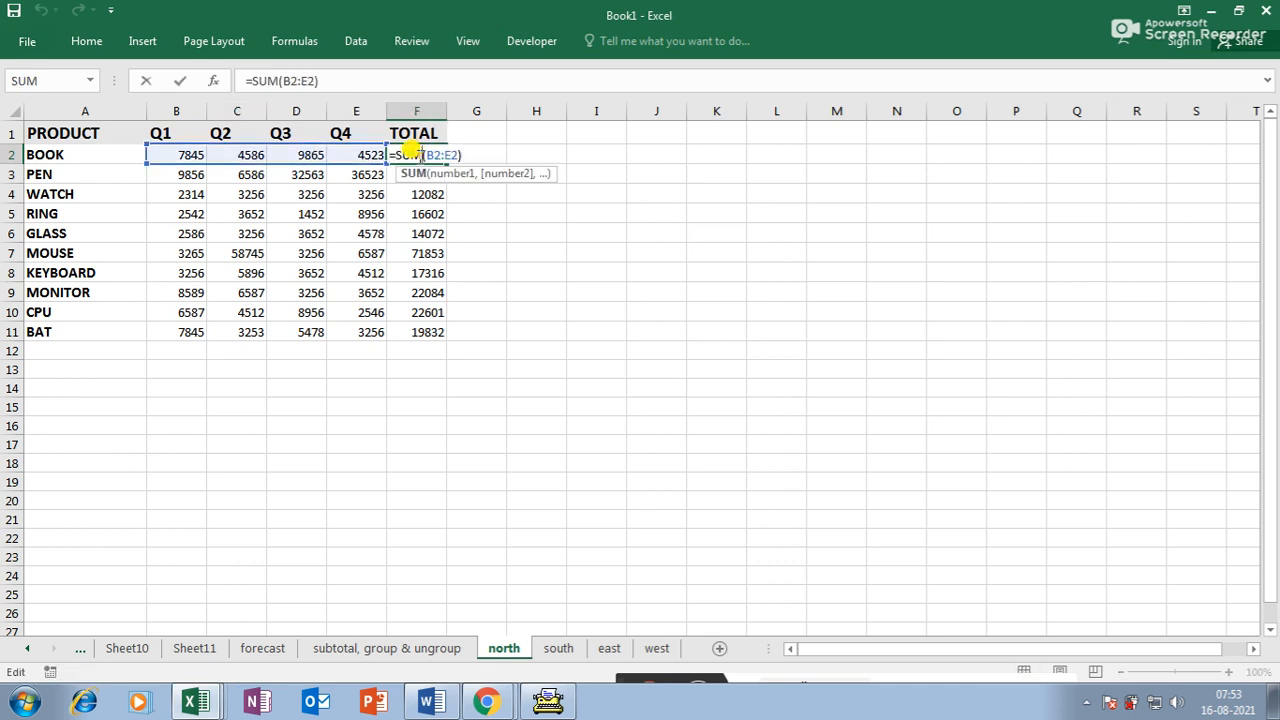
key(Return)
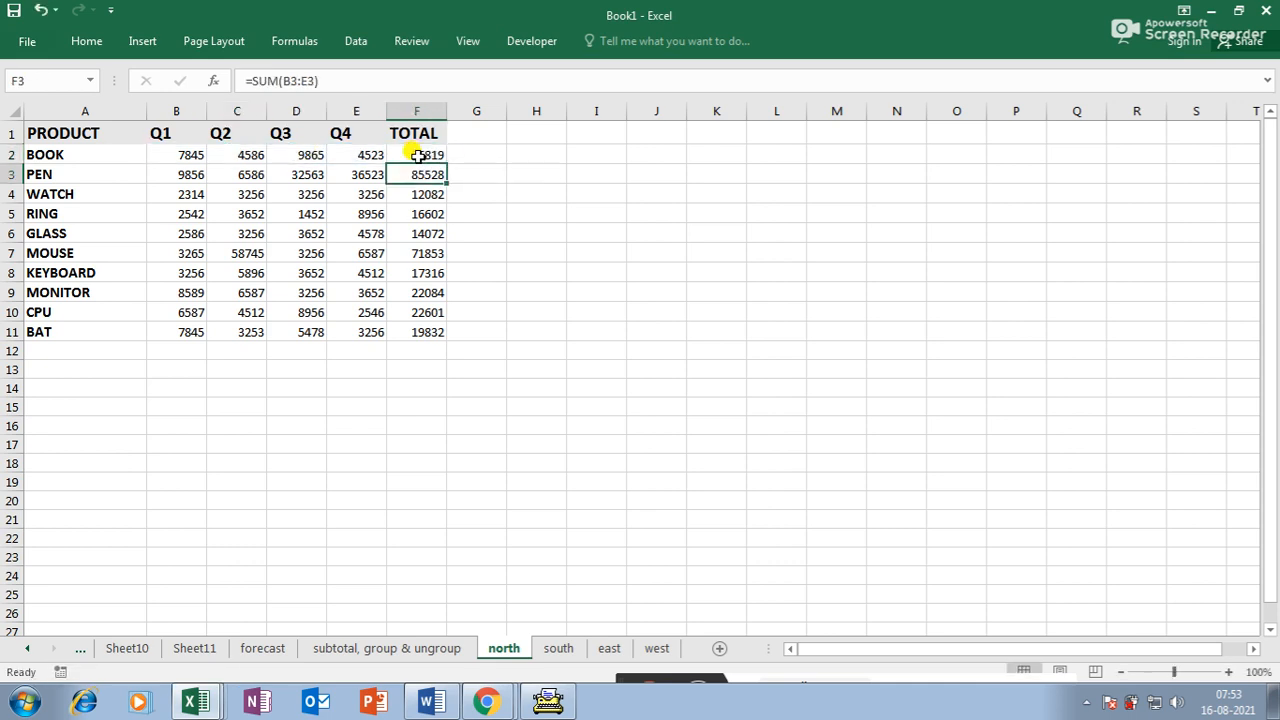
- Add a new sheet named "grandtotal" after the west sheet, checking the south, east and west tables first
click(558, 648)
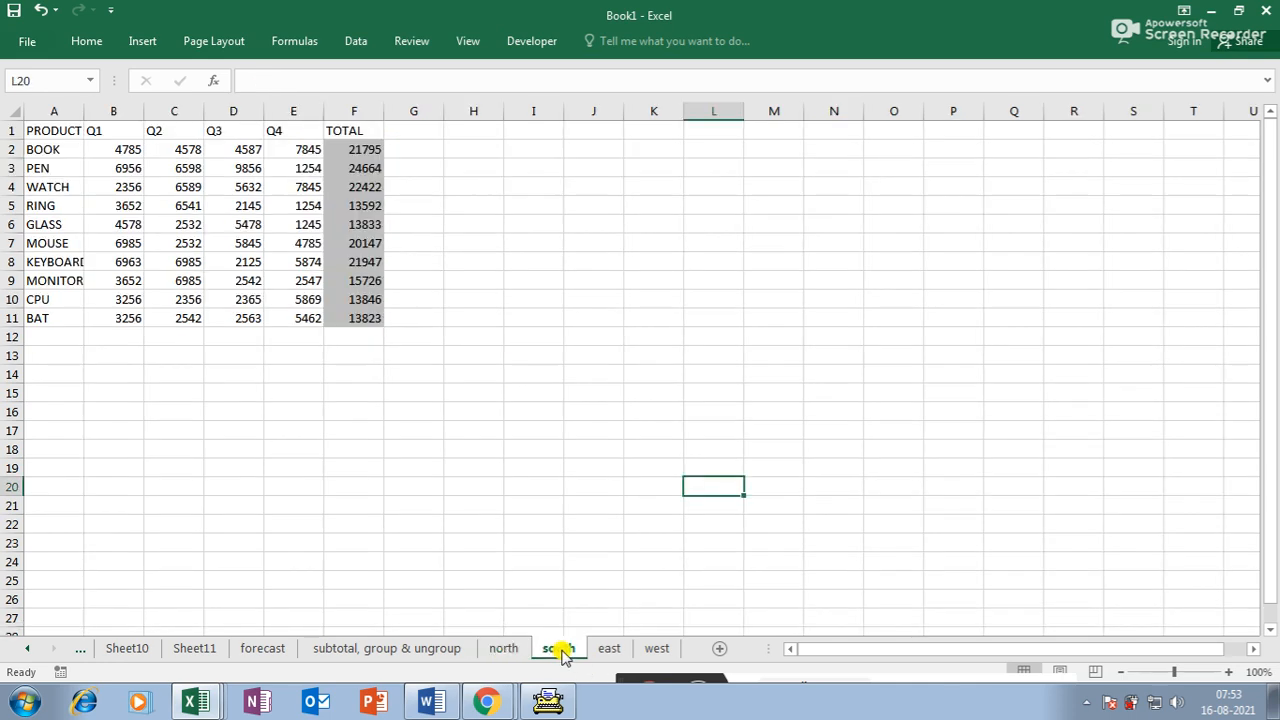
click(609, 648)
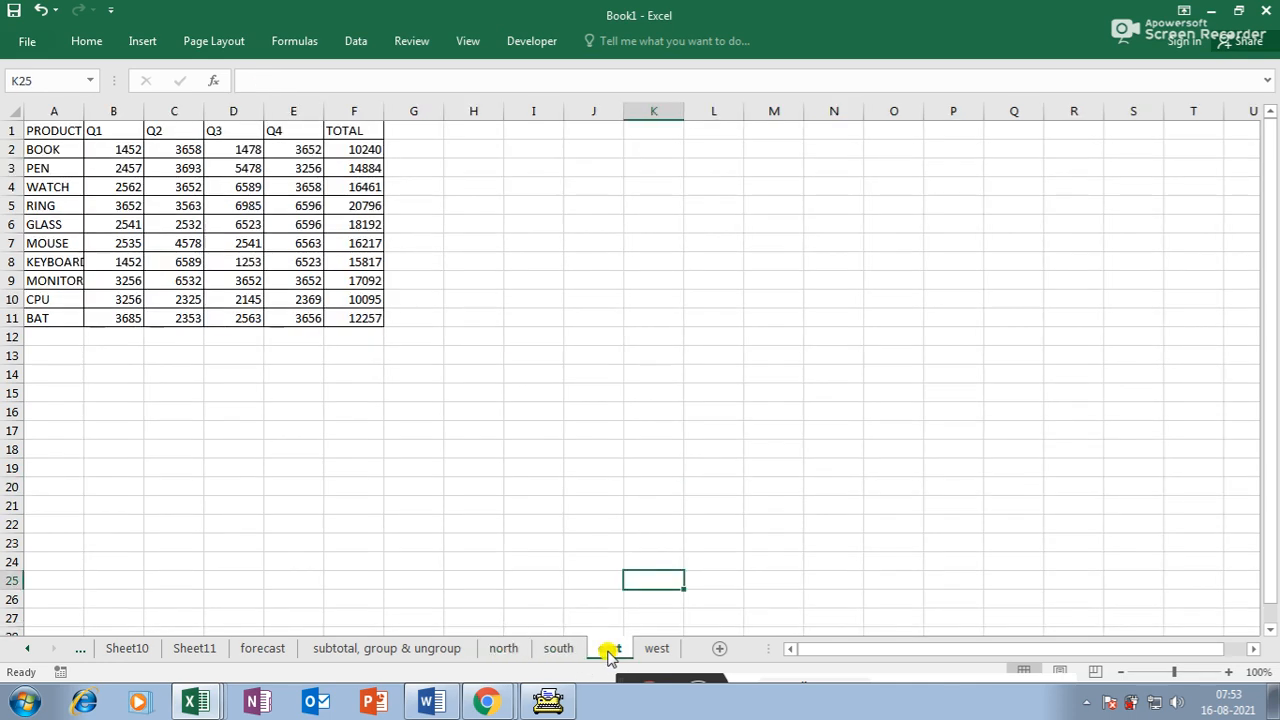
click(650, 650)
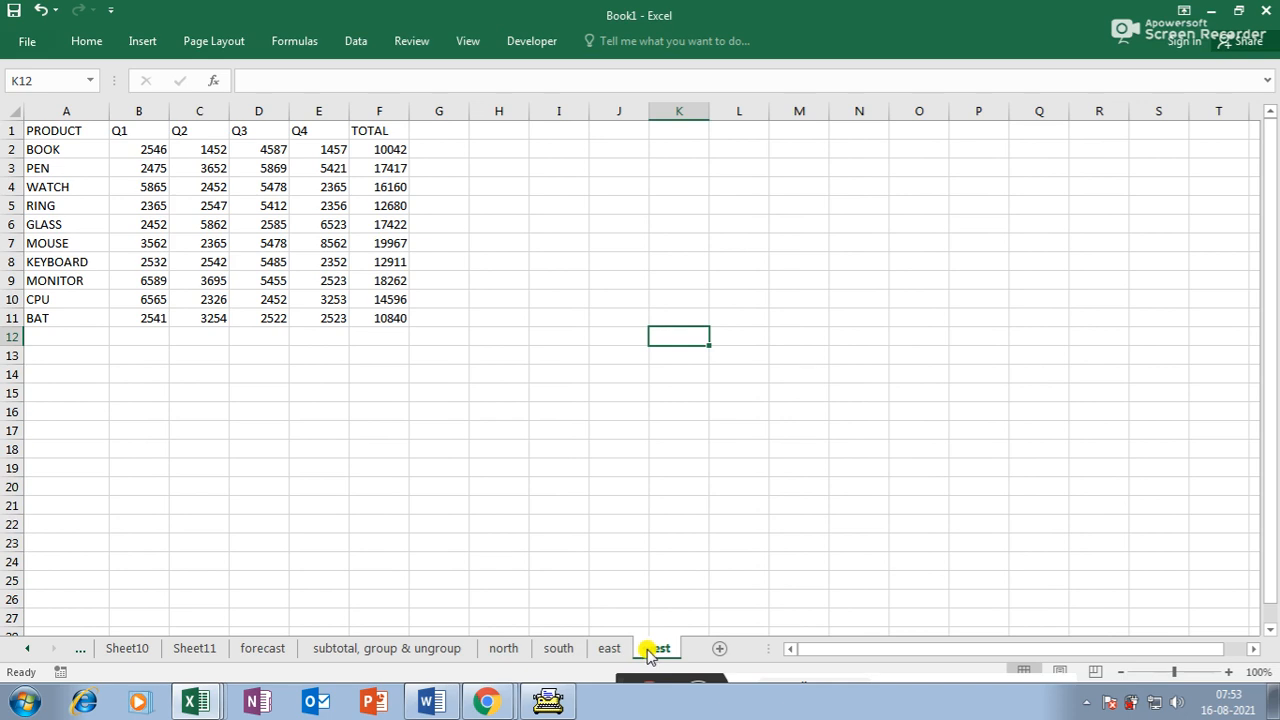
click(721, 649)
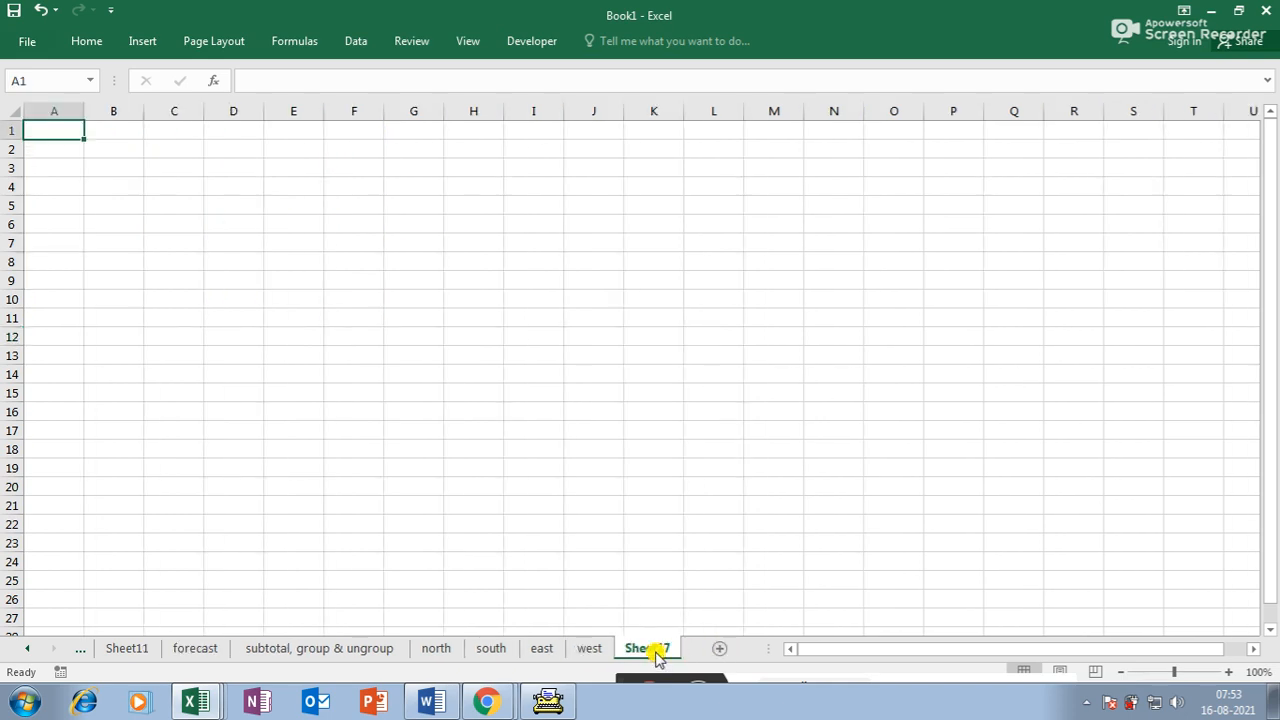
double_click(648, 648)
text(grandtotal)
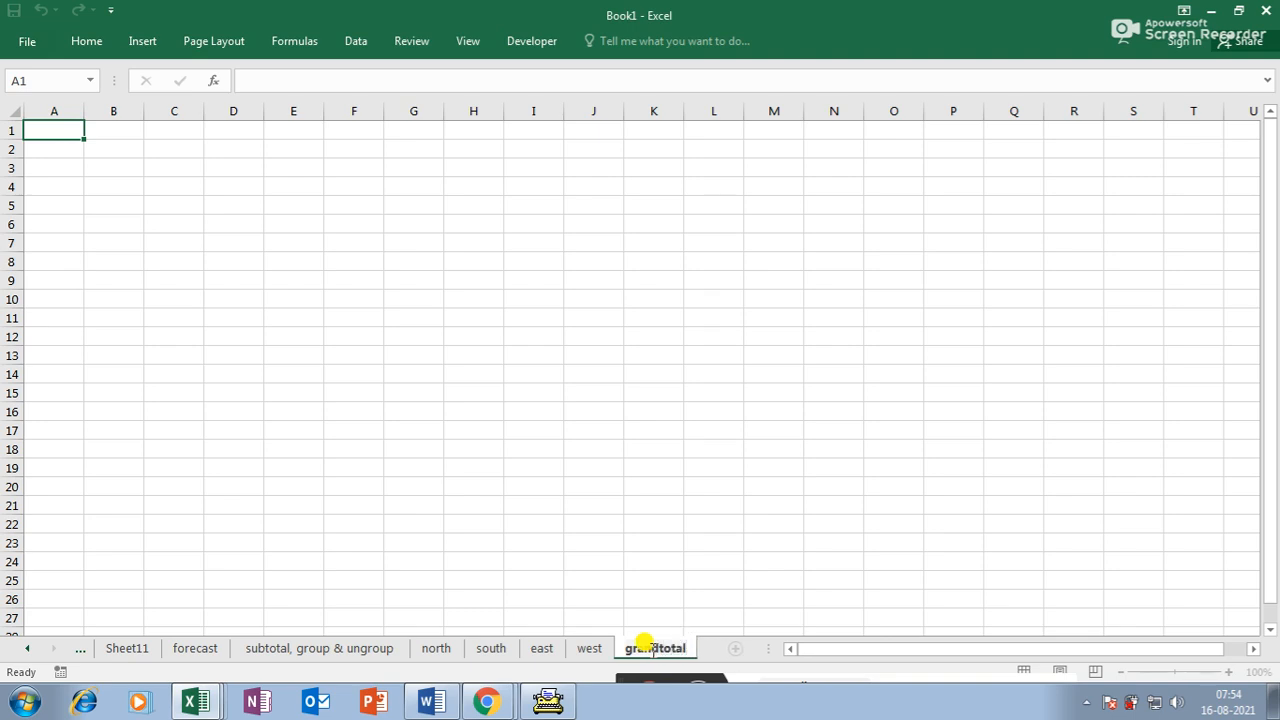
key(Return)
- Compare the BOOK row's Q1 cell on the north, south, east and west sheets with the matching cell on grandtotal
click(440, 648)
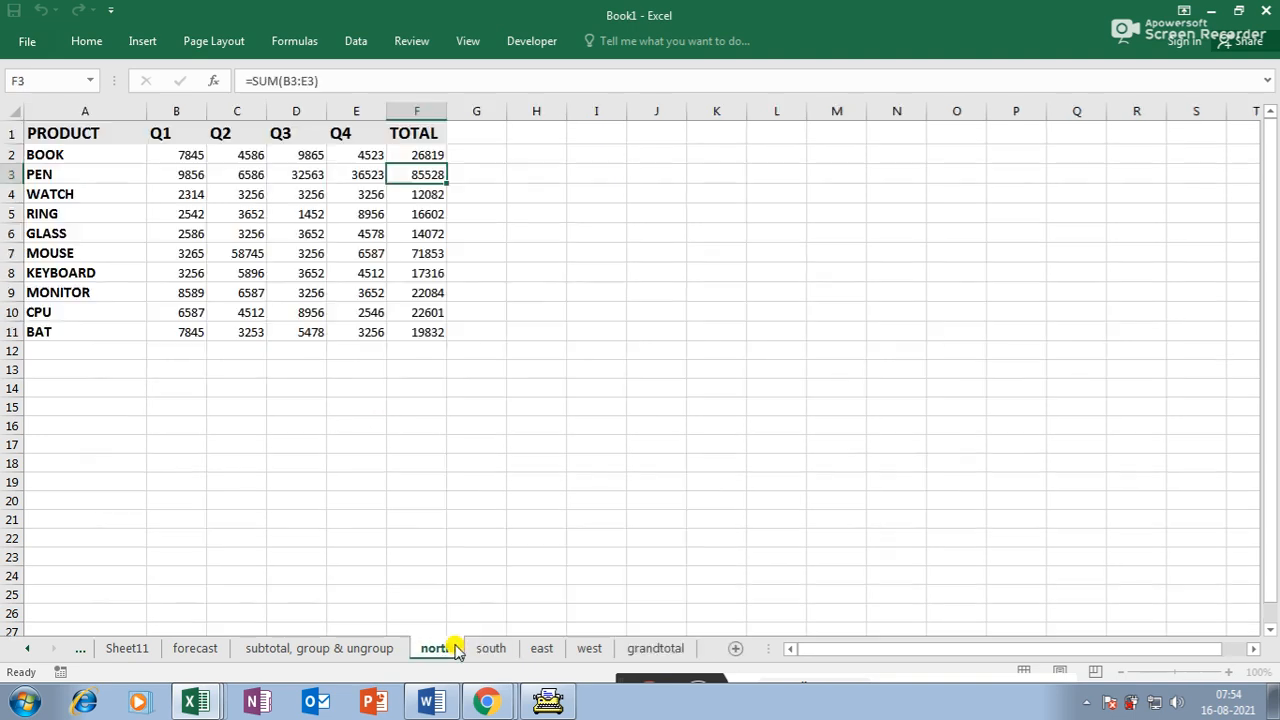
click(187, 153)
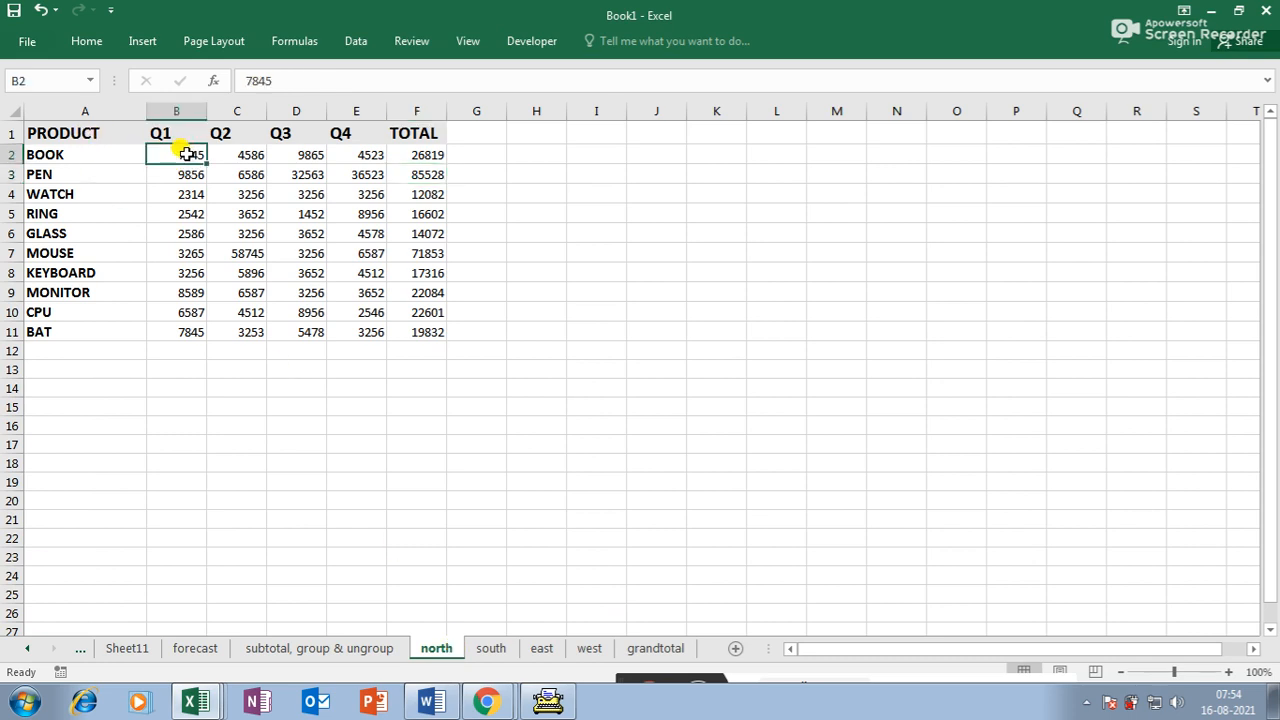
click(489, 648)
click(133, 148)
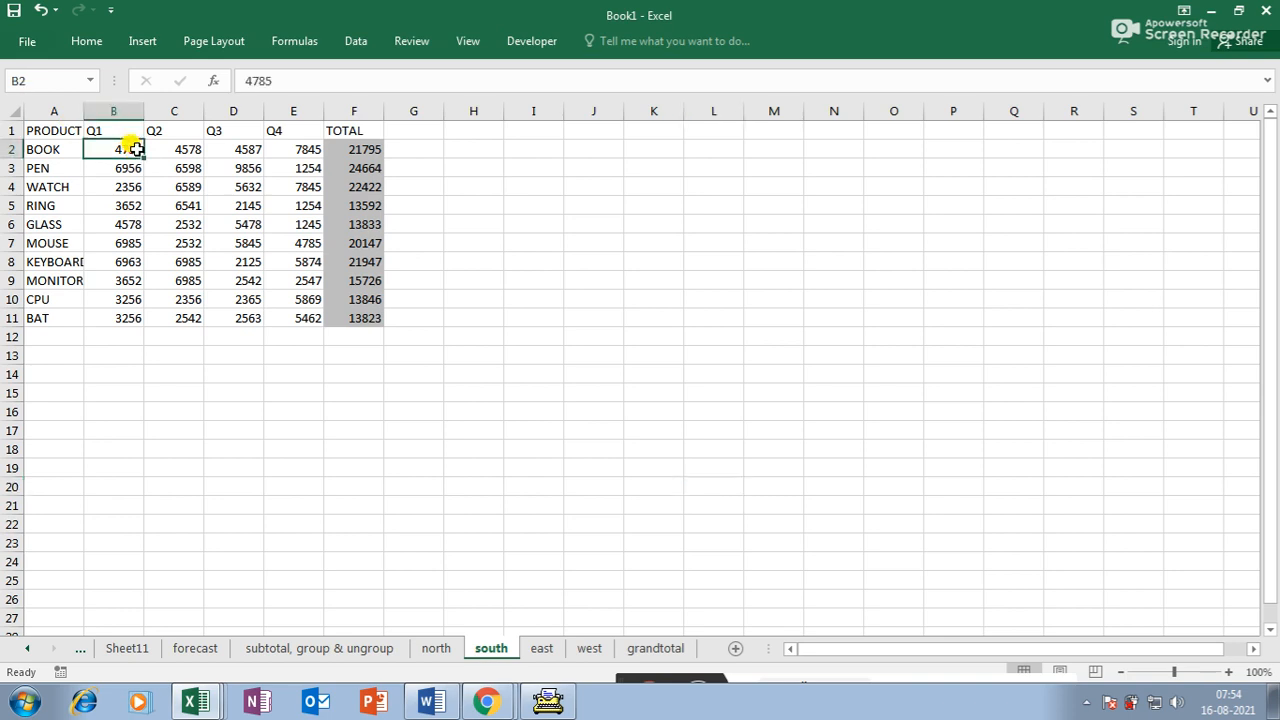
click(542, 650)
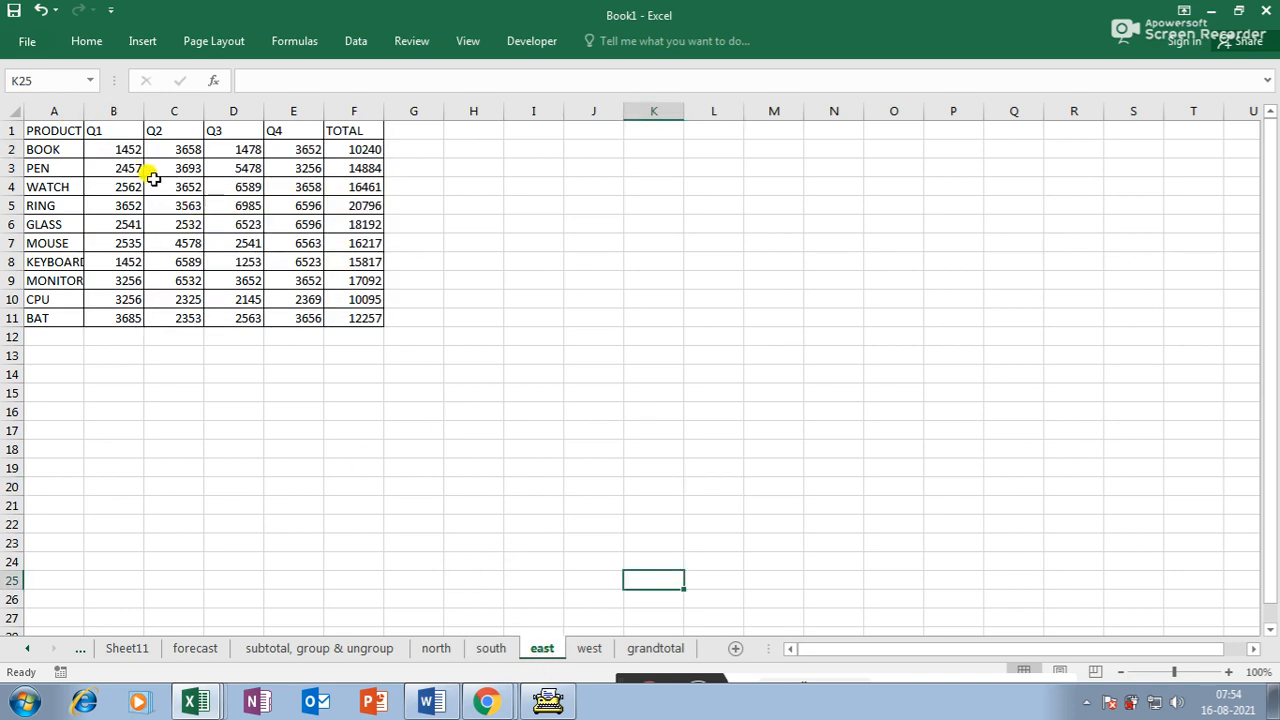
click(592, 652)
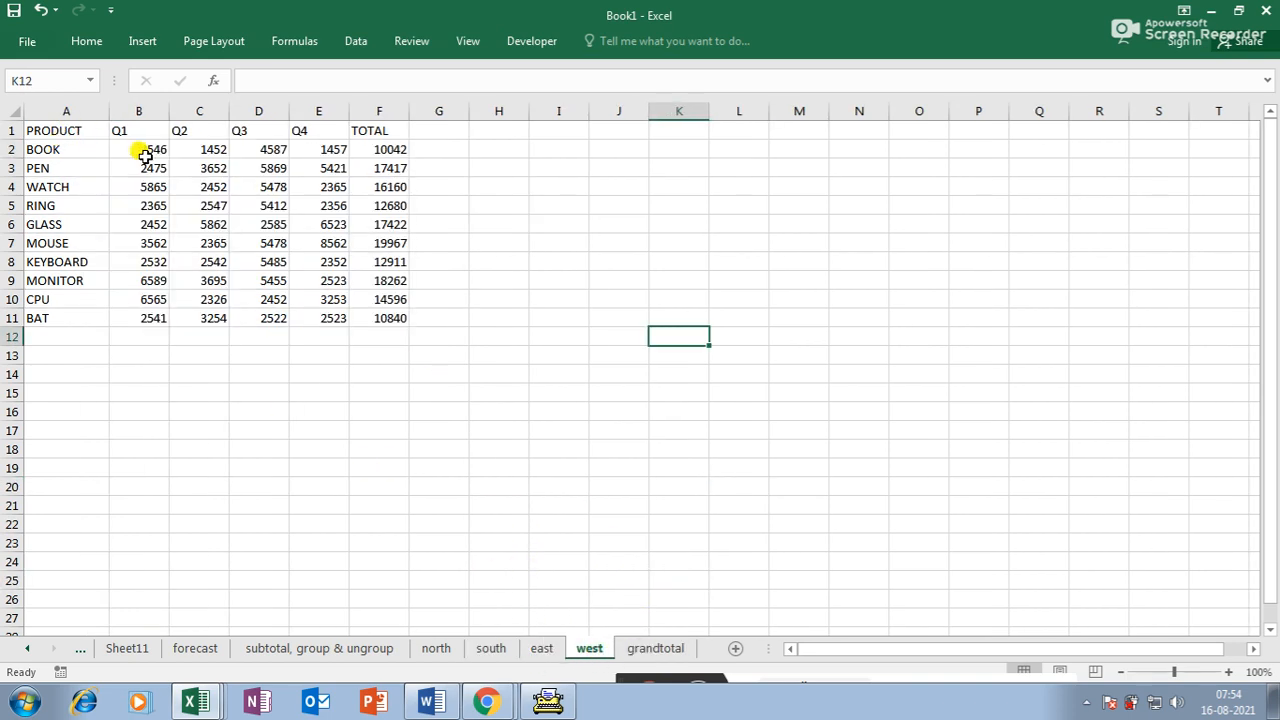
click(655, 650)
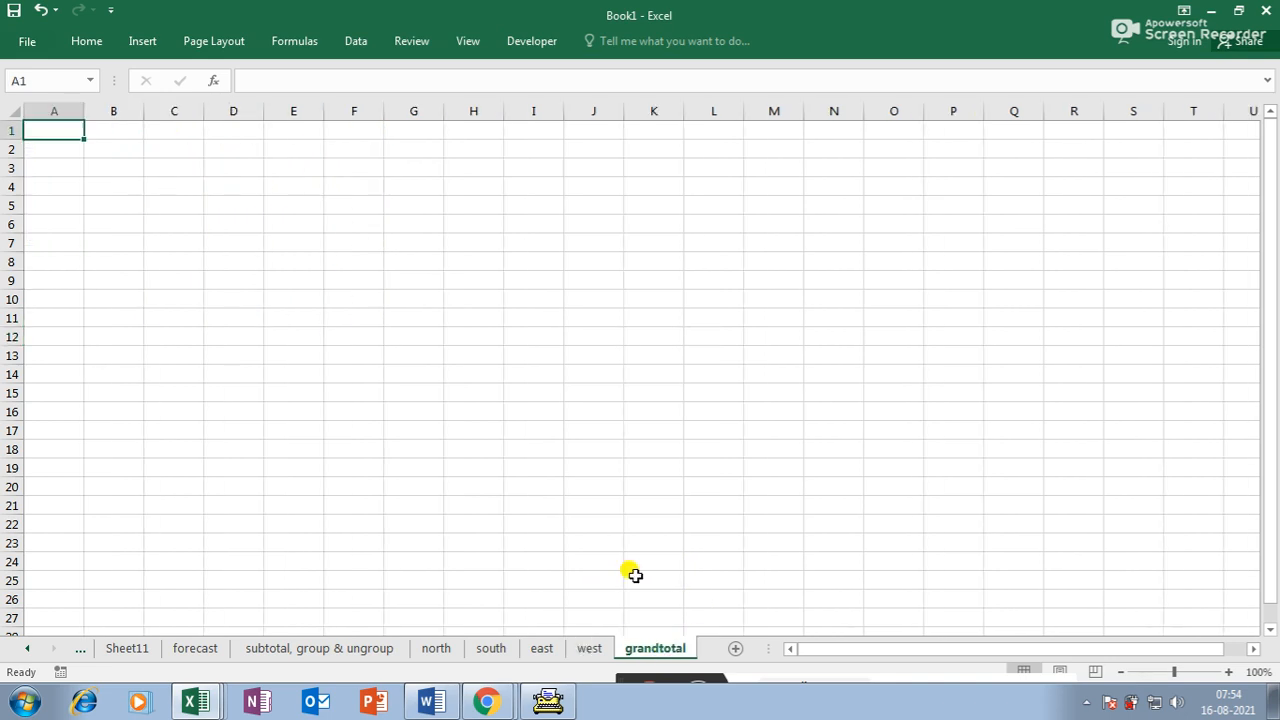
click(105, 147)
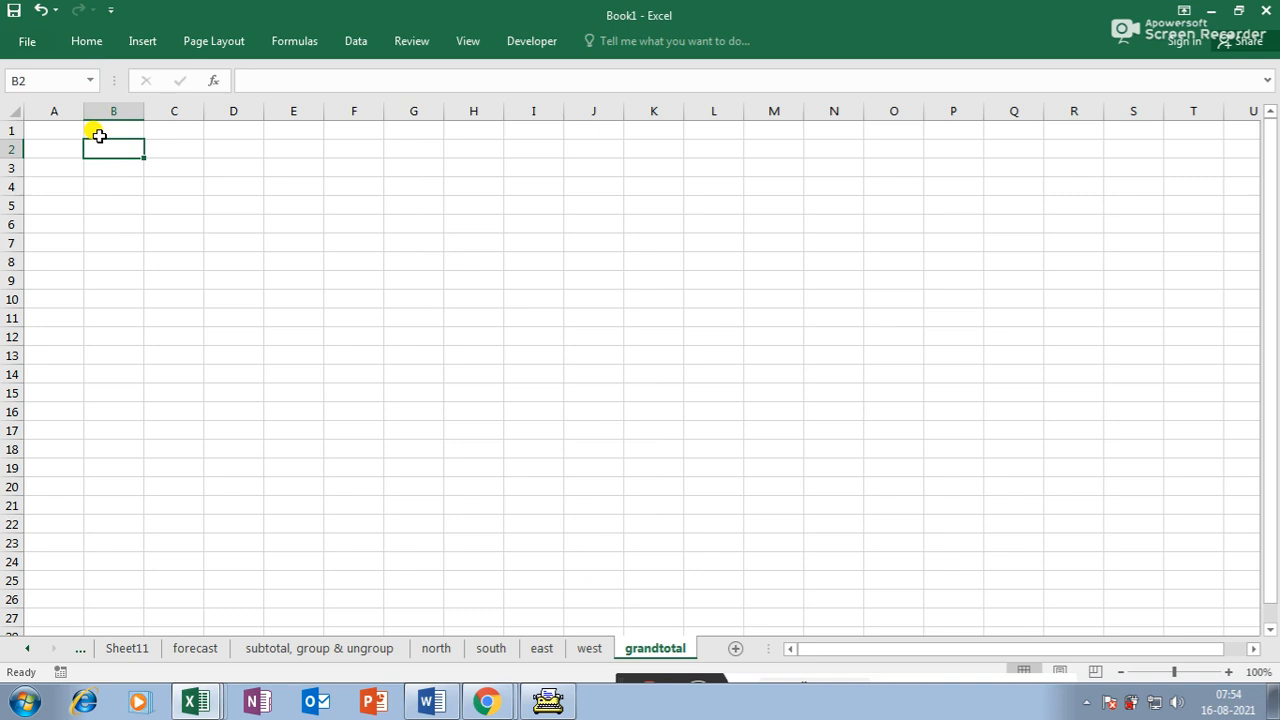
- Copy the header row A1:F1 from the west sheet and paste it at A1 of the grandtotal sheet
click(542, 648)
drag(72, 131, 370, 131)
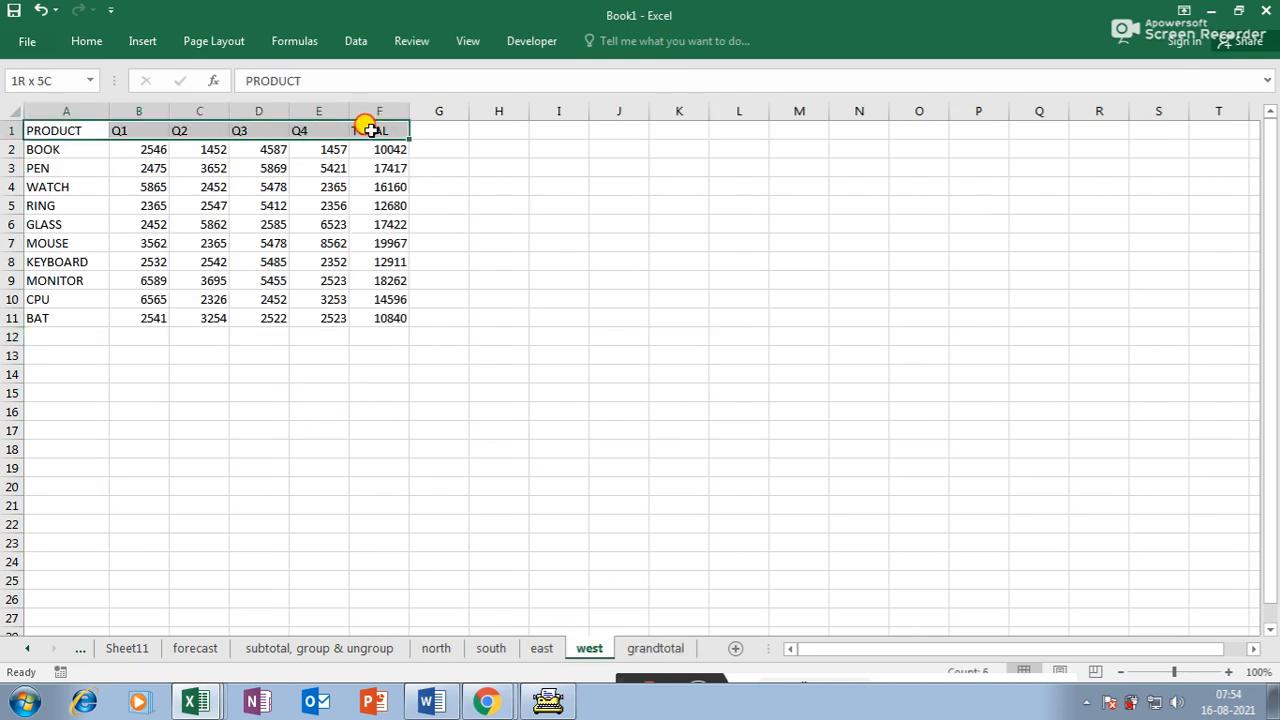
key(ctrl+c)
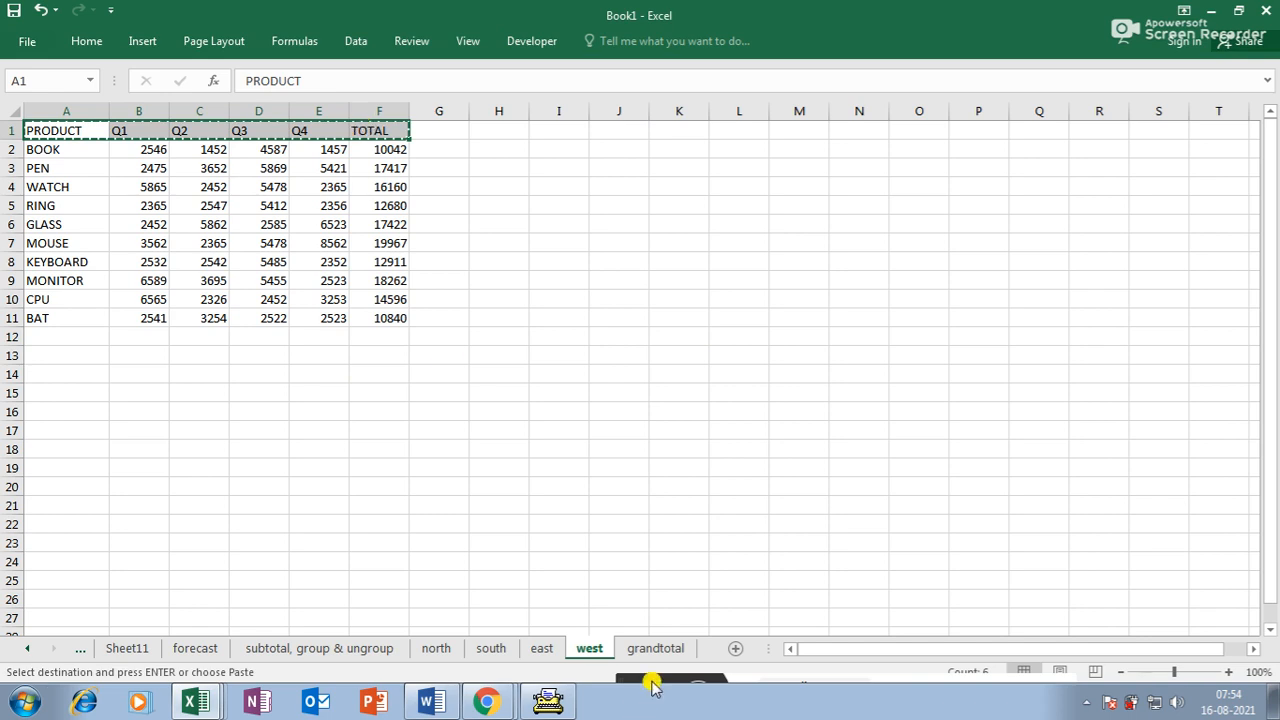
click(655, 648)
click(63, 129)
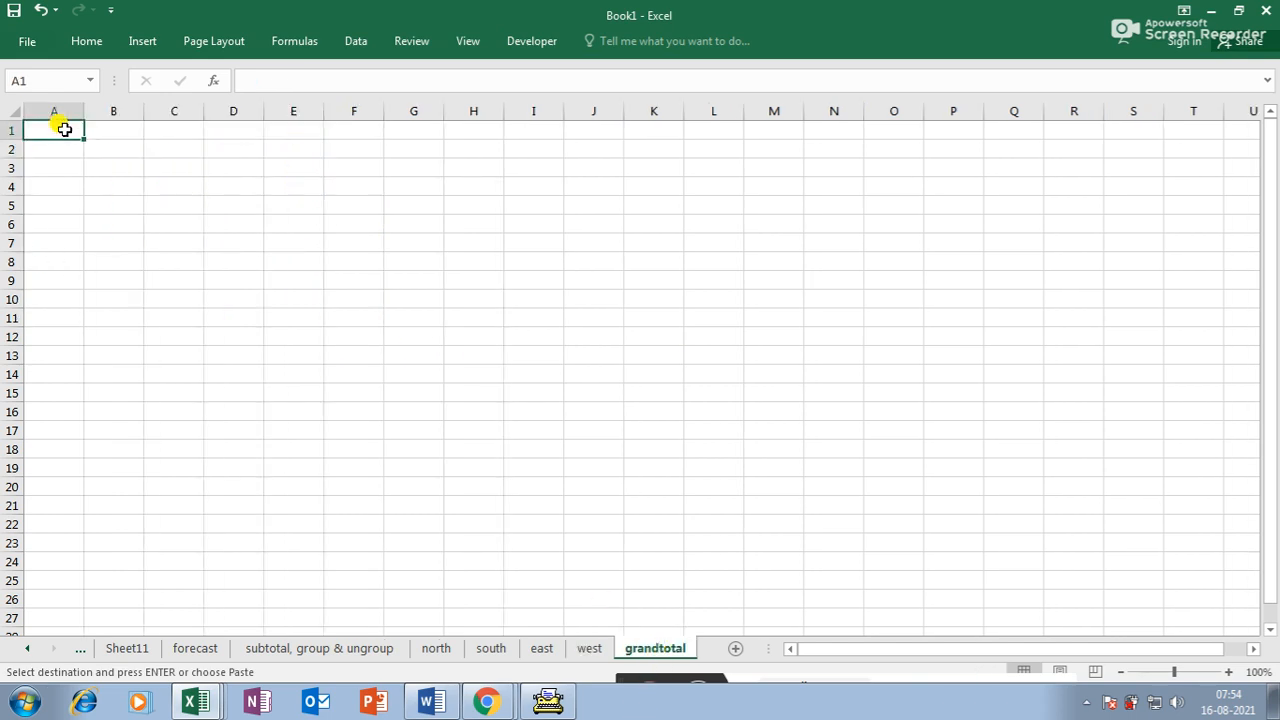
key(ctrl+v)
- Copy the product names BOOK to BAT from the west sheet and paste them at A2 of the grandtotal sheet
click(589, 648)
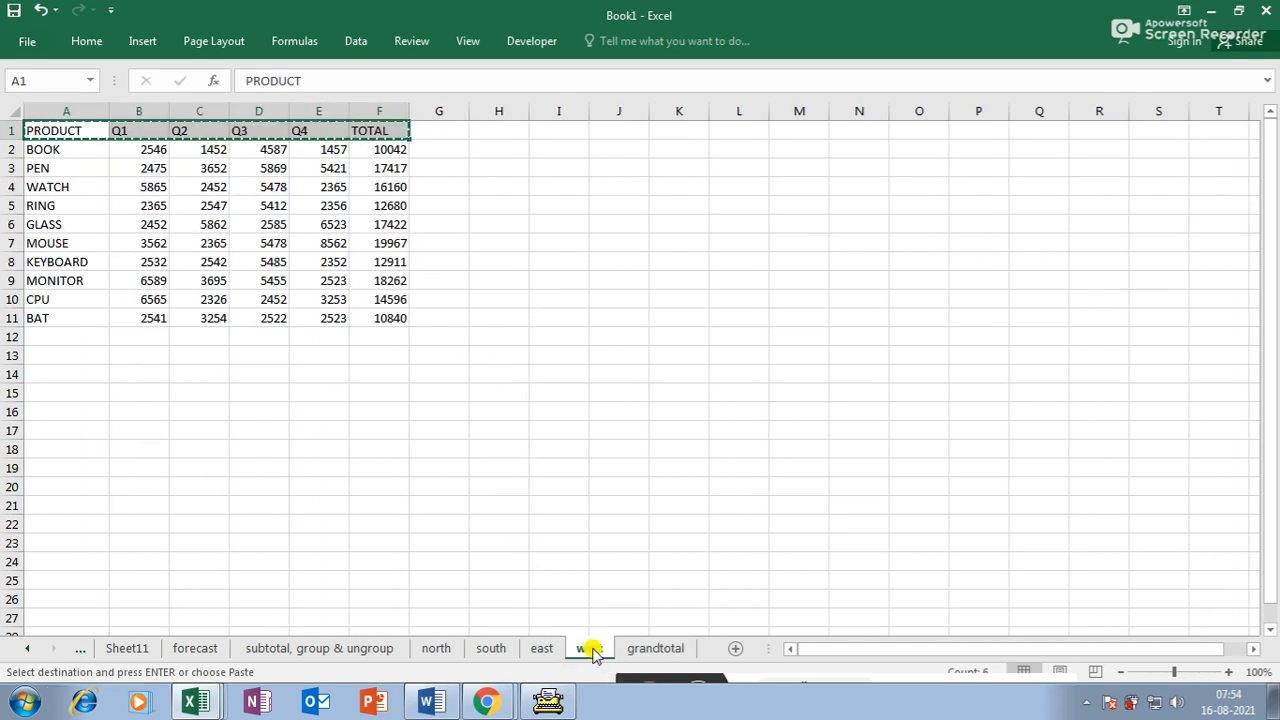
drag(43, 148, 47, 314)
key(ctrl+c)
click(655, 648)
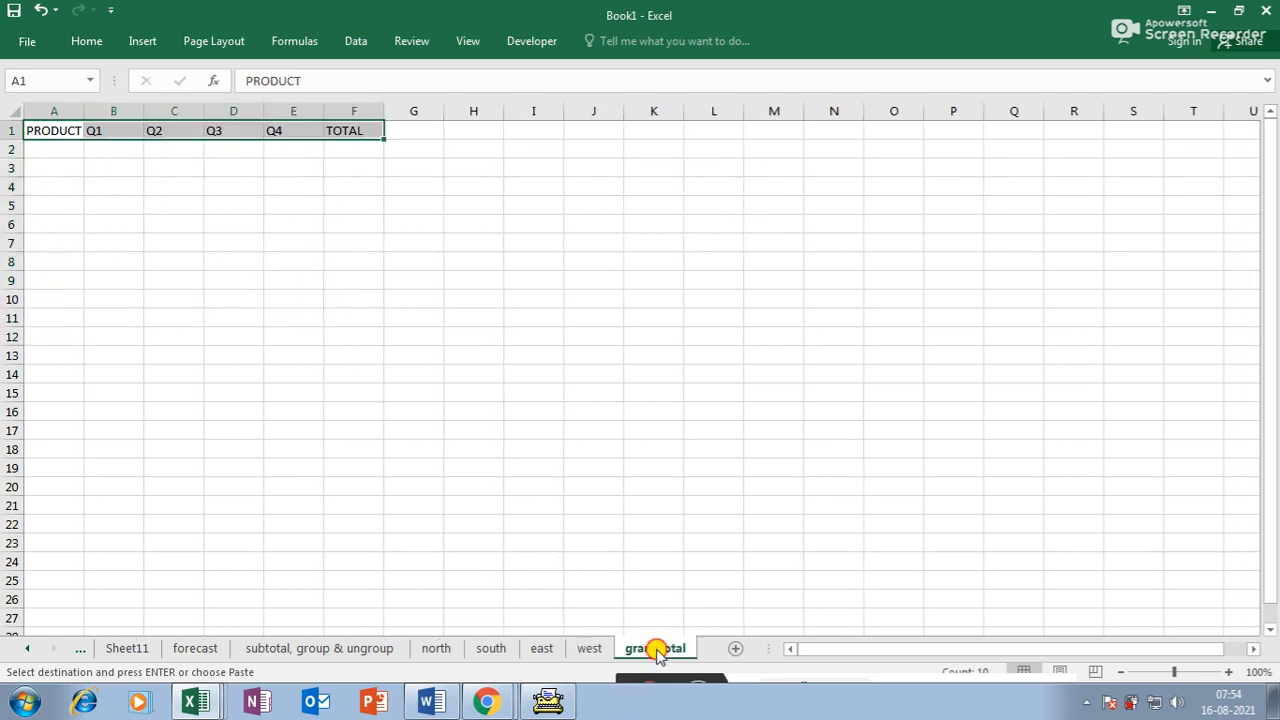
click(57, 166)
click(57, 150)
key(ctrl+v)
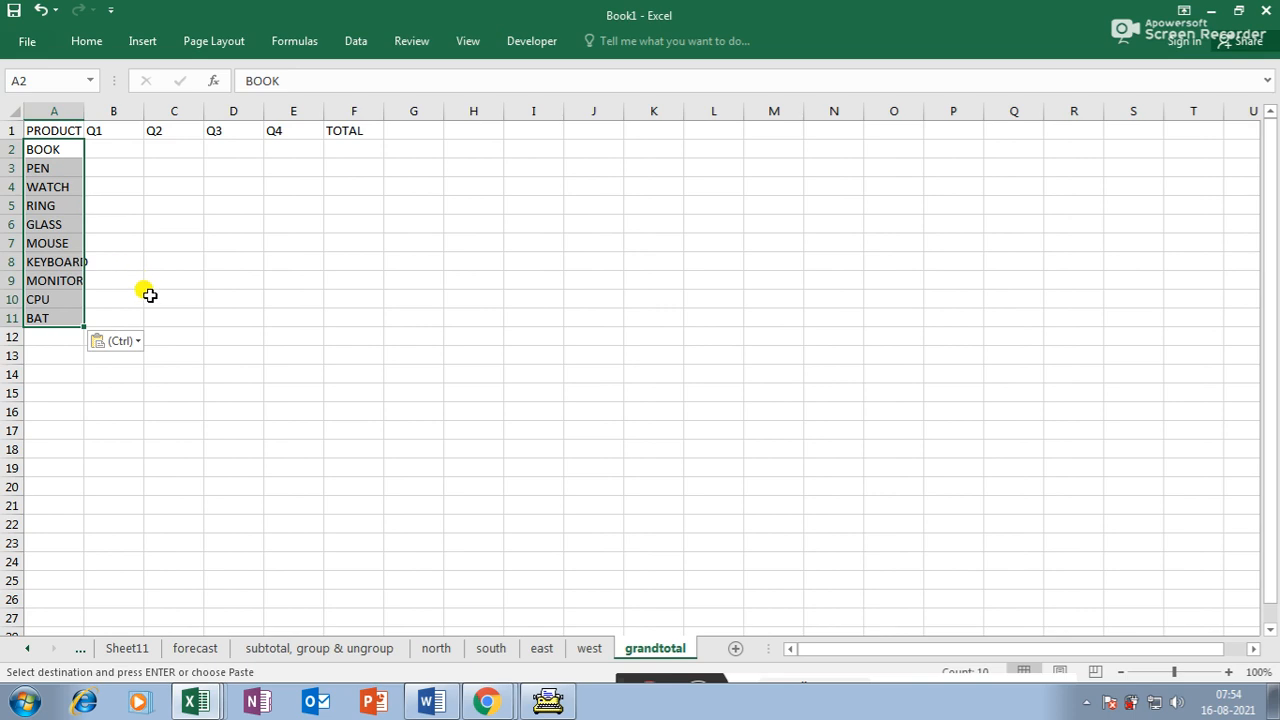
- Widen columns A to C on the grandtotal sheet
click(160, 298)
drag(84, 110, 279, 110)
click(265, 198)
- Enter a 3D SUM formula in B2 of grandtotal that adds cell B2 across the north to west sheets
click(155, 148)
text(=)
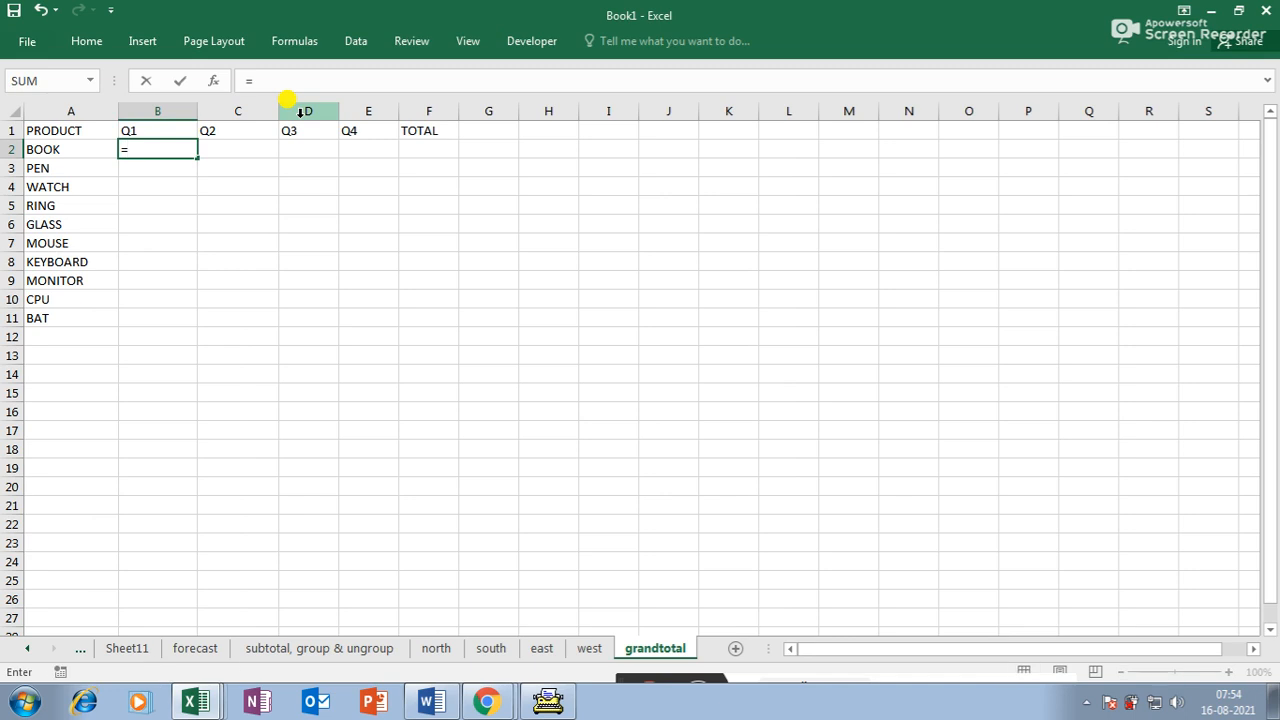
text(sum)
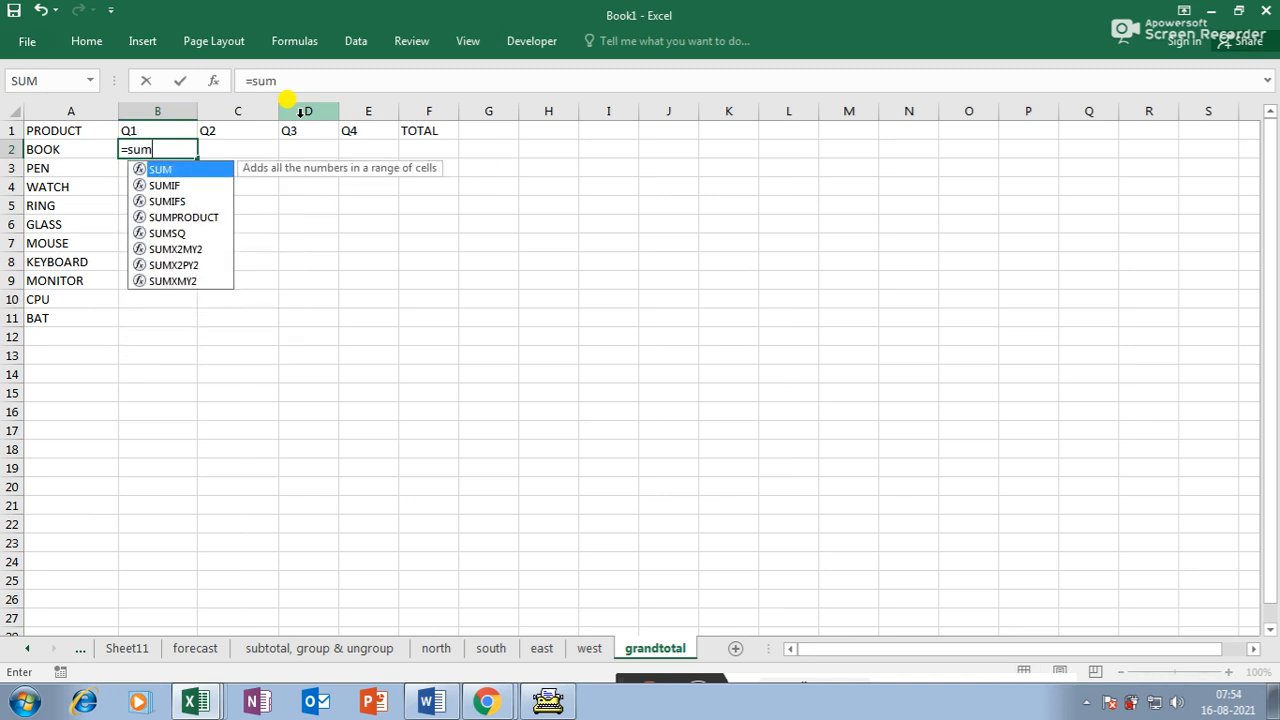
text(()
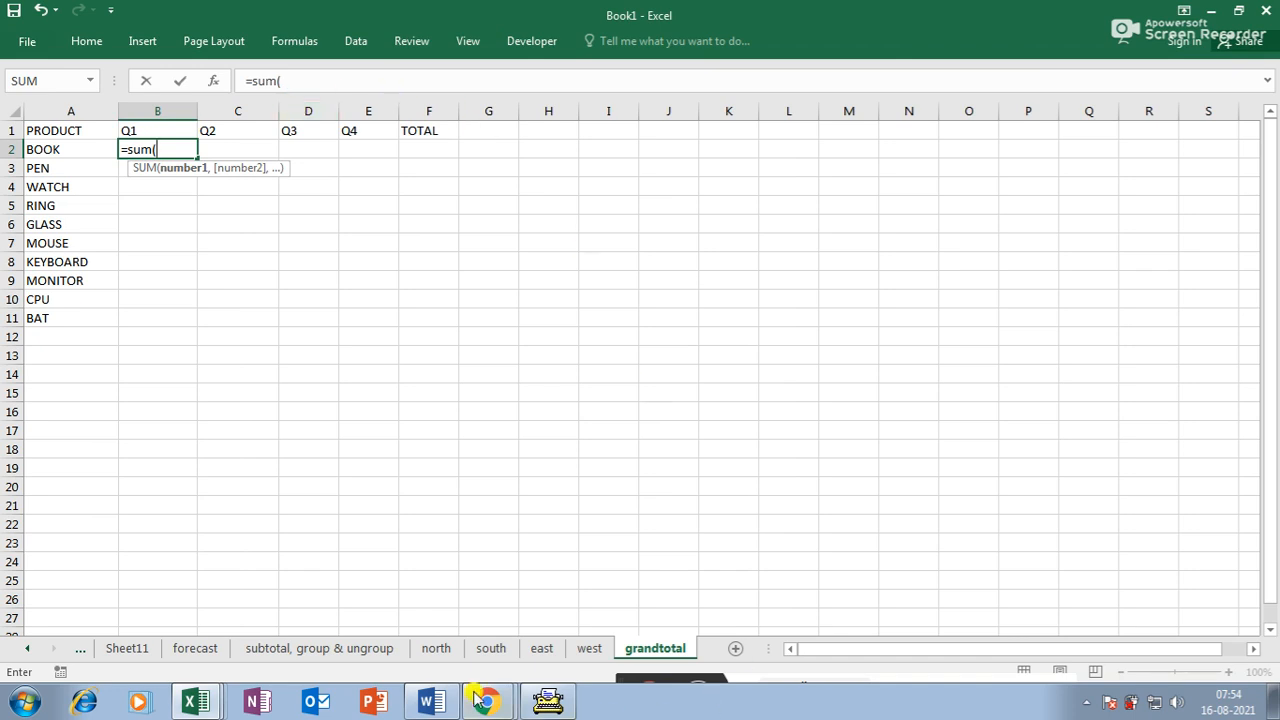
click(437, 648)
click(186, 153)
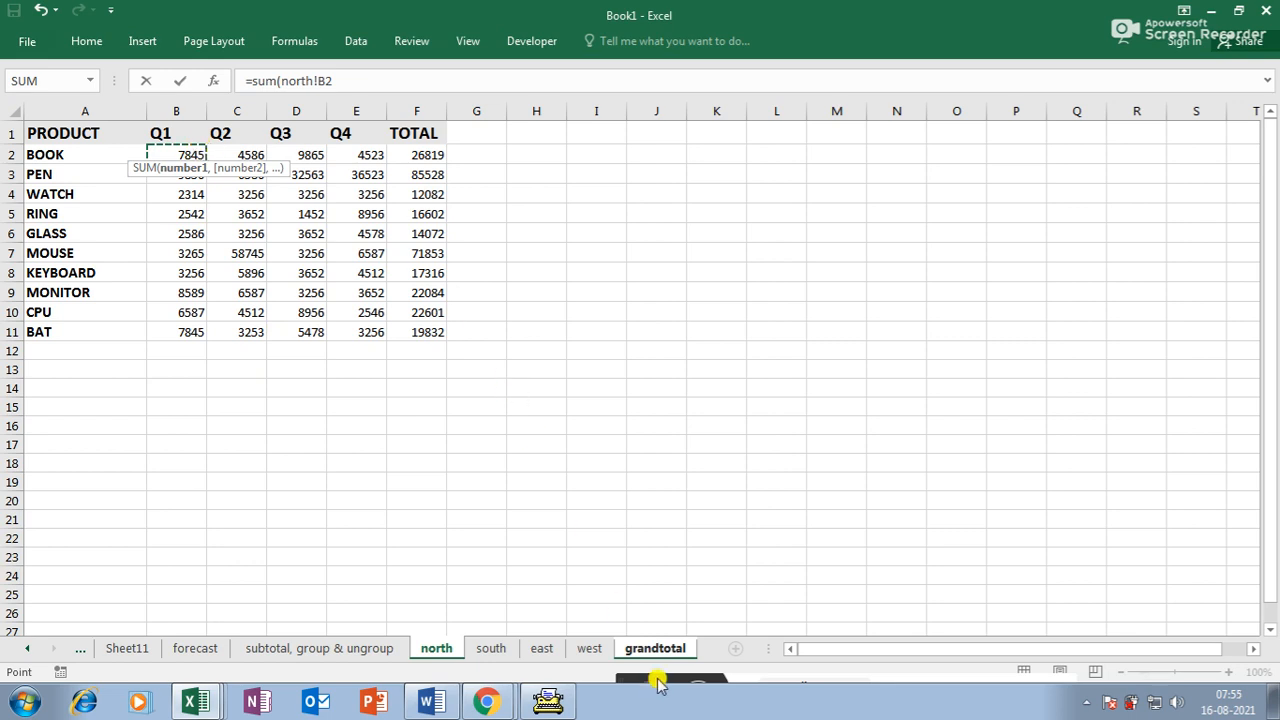
shift+click(491, 648)
shift+click(542, 649)
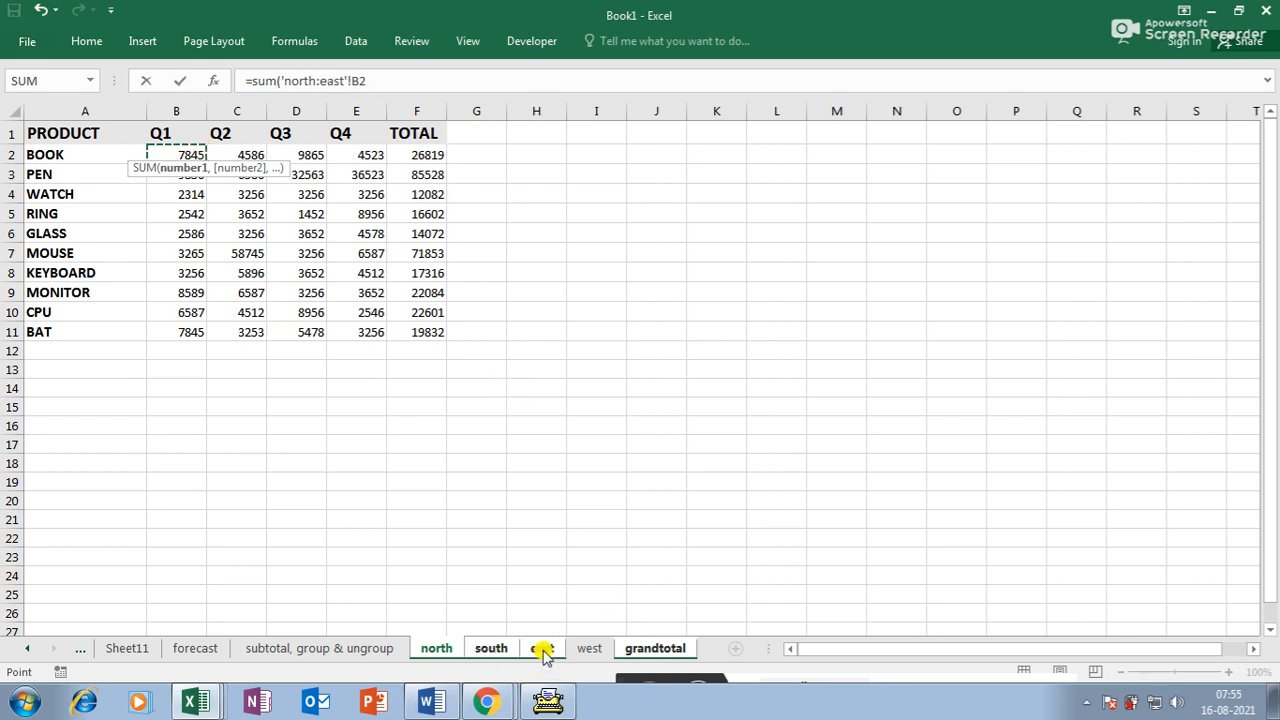
shift+click(589, 649)
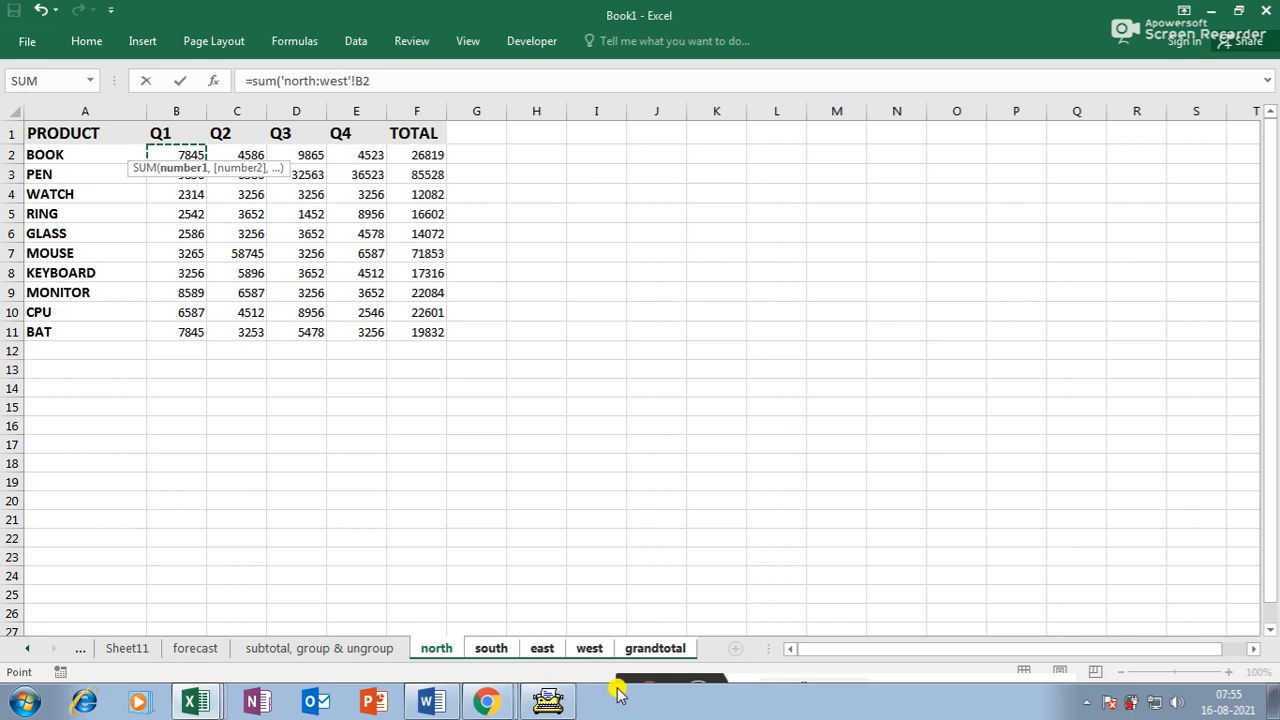
key(Return)
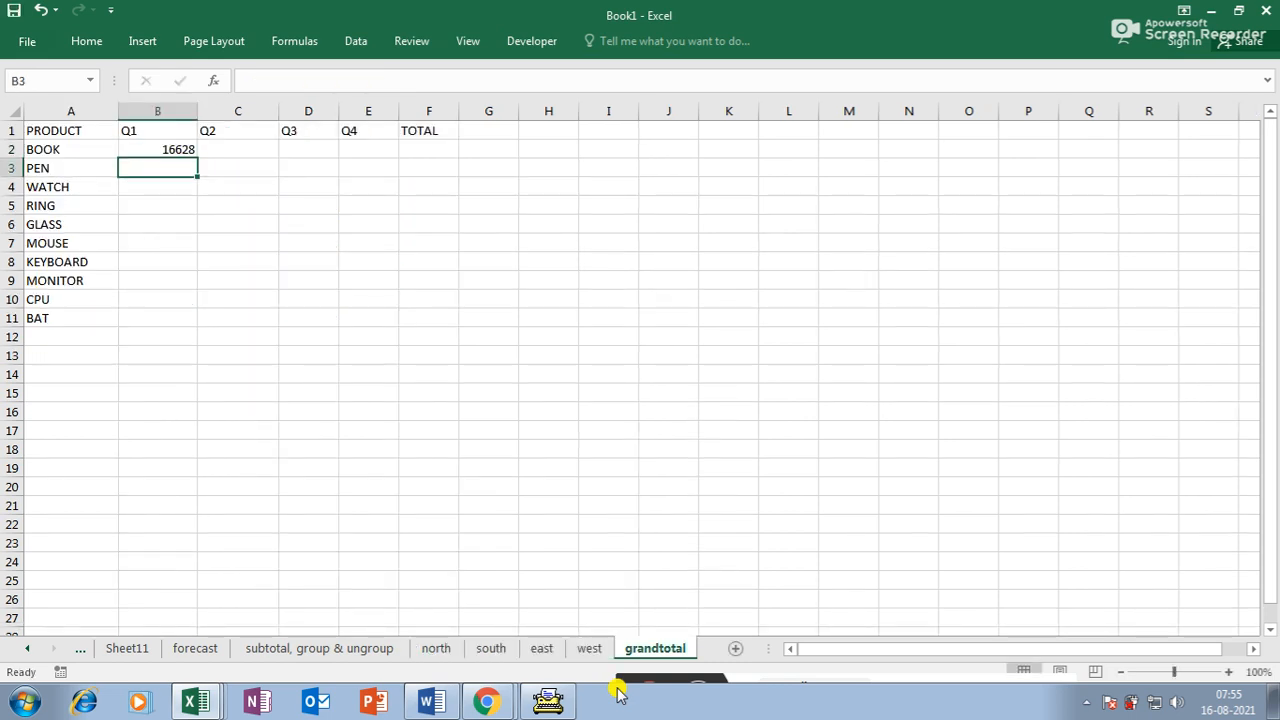
- Review the formula in B2 of grandtotal against the BOOK Q1 values on the north, south, east and west sheets
click(174, 148)
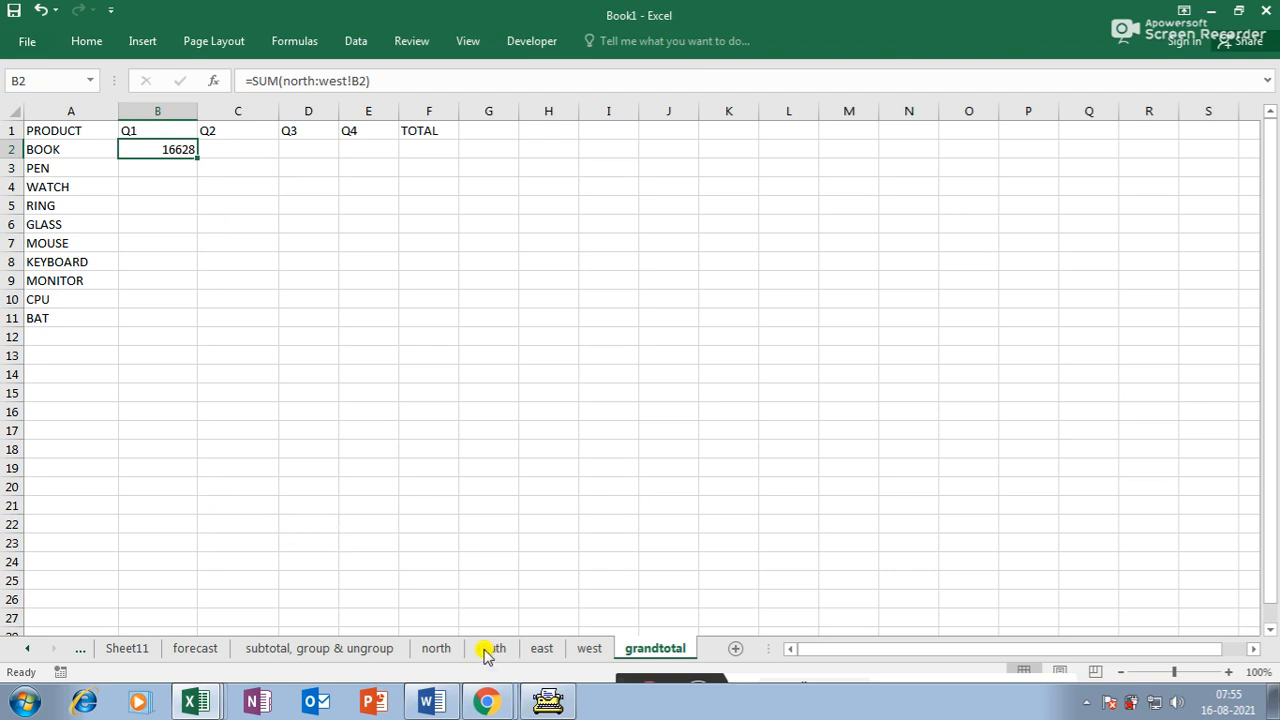
click(436, 648)
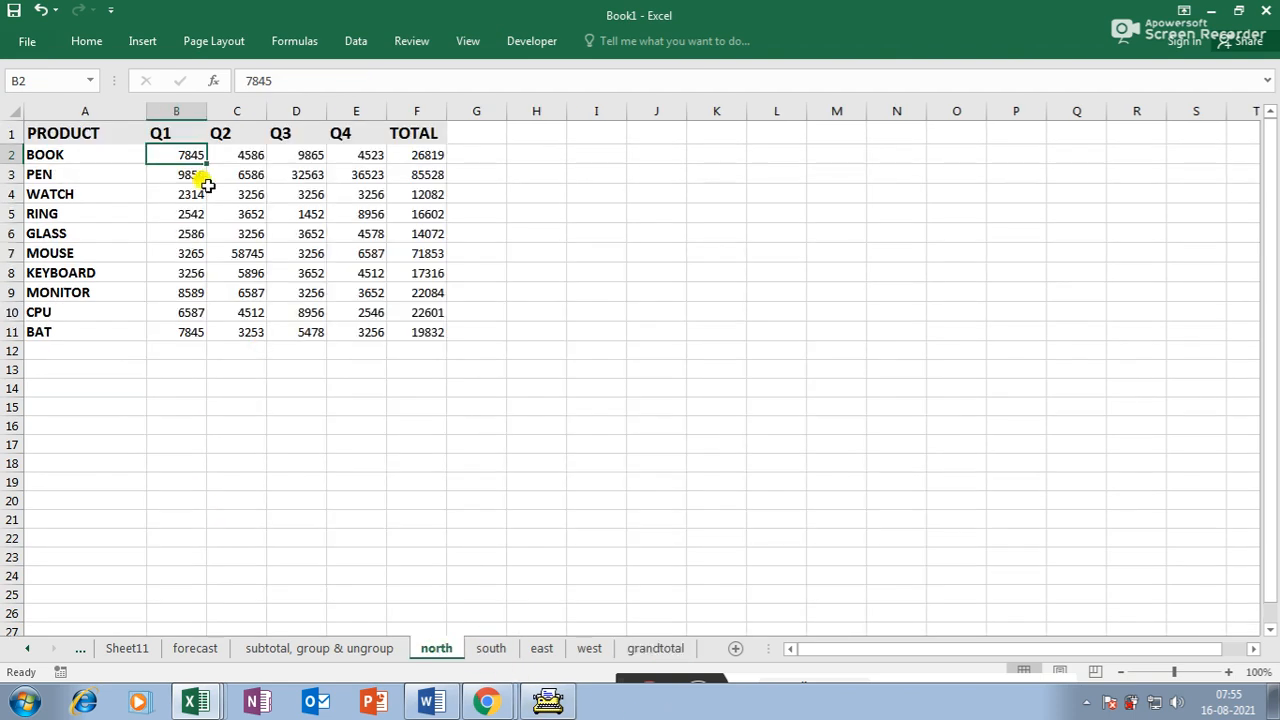
click(491, 650)
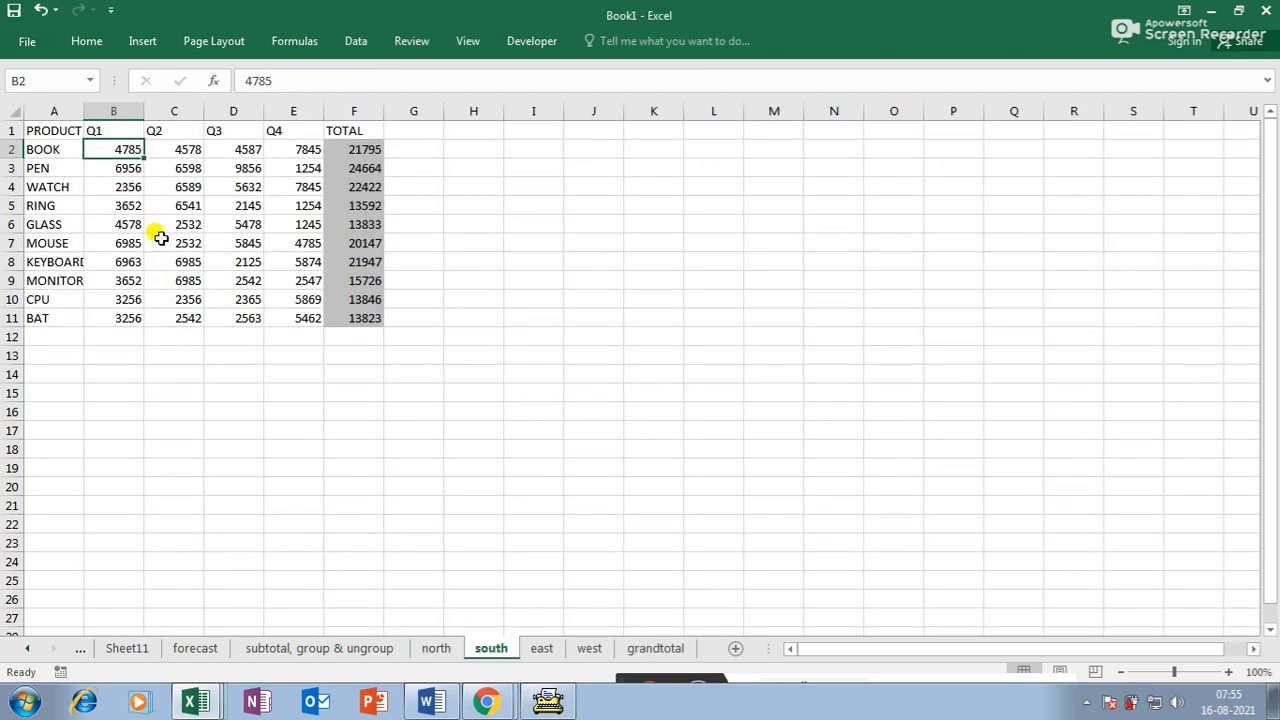
click(540, 648)
click(115, 152)
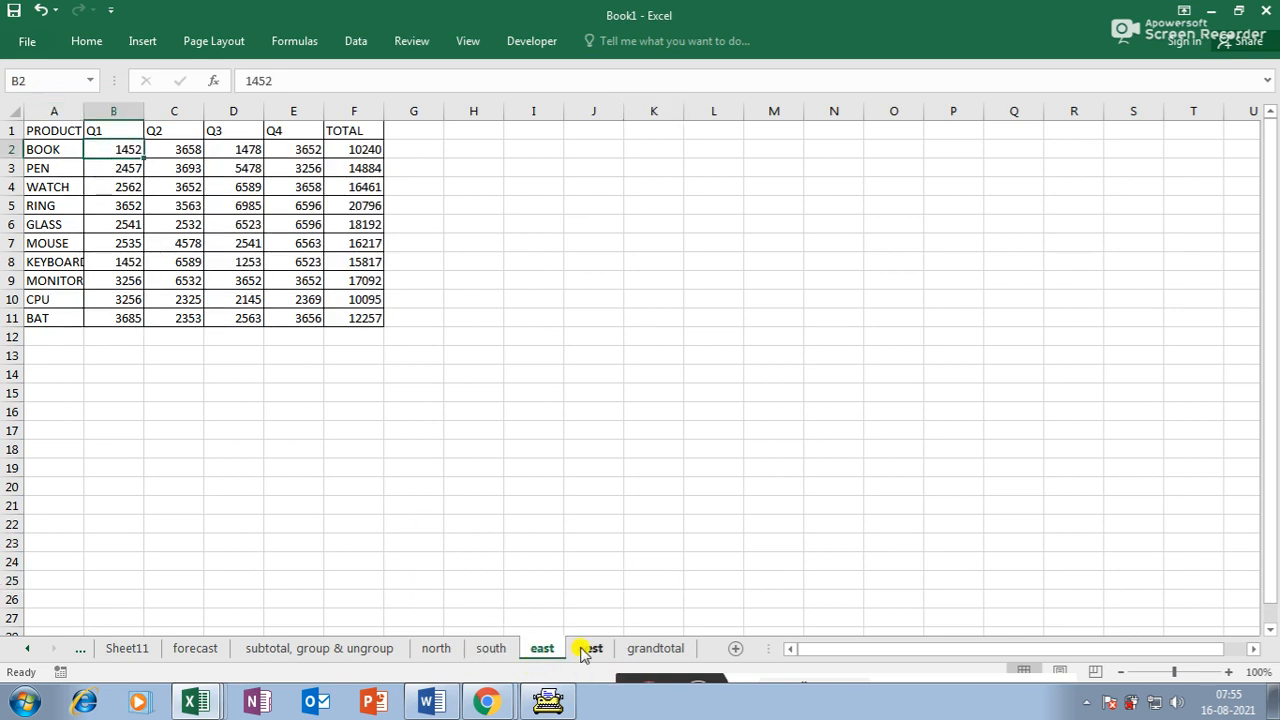
click(589, 648)
click(160, 149)
click(655, 648)
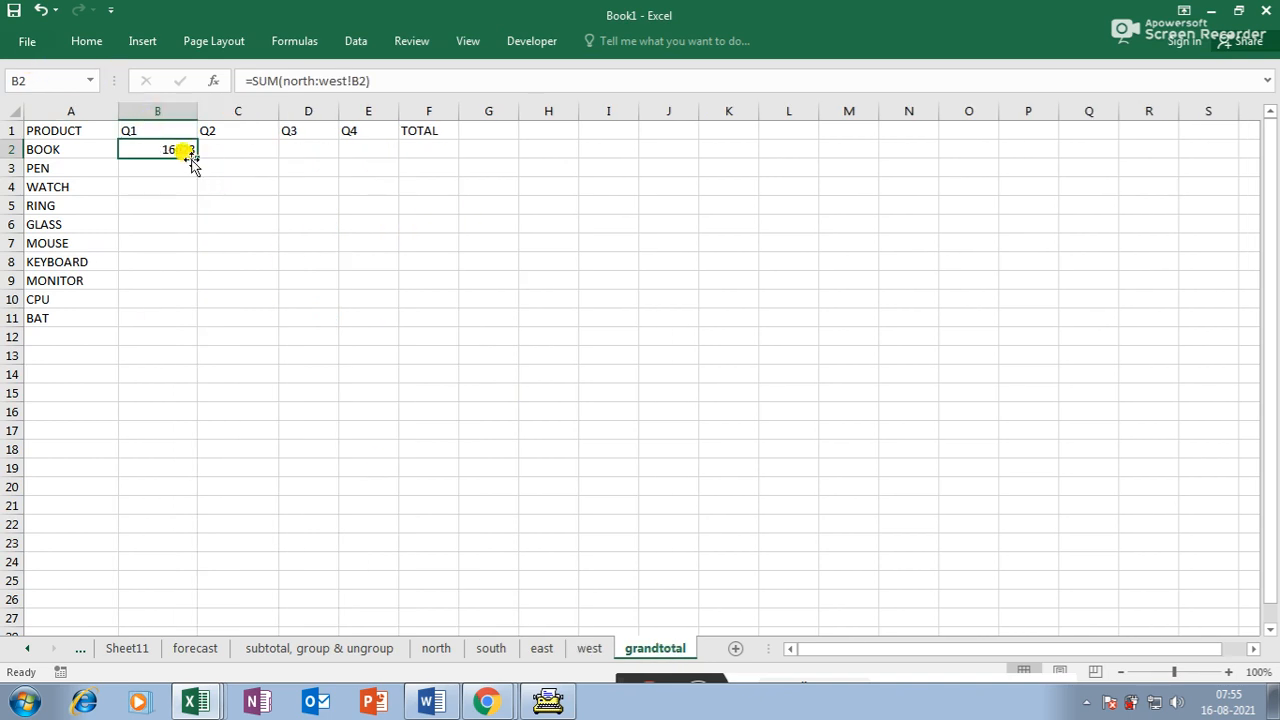
- Fill the B2 formula through F11 on the grandtotal sheet and apply all borders to A1:F11
drag(196, 156, 452, 324)
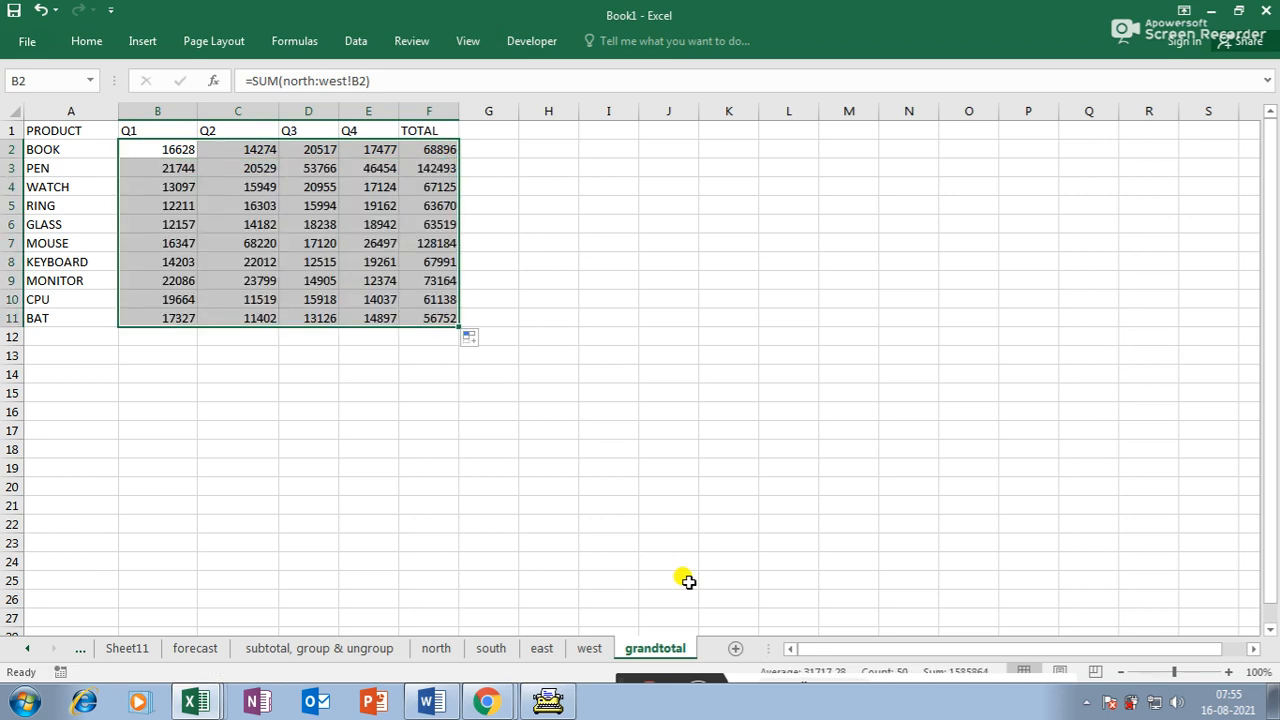
drag(45, 131, 449, 314)
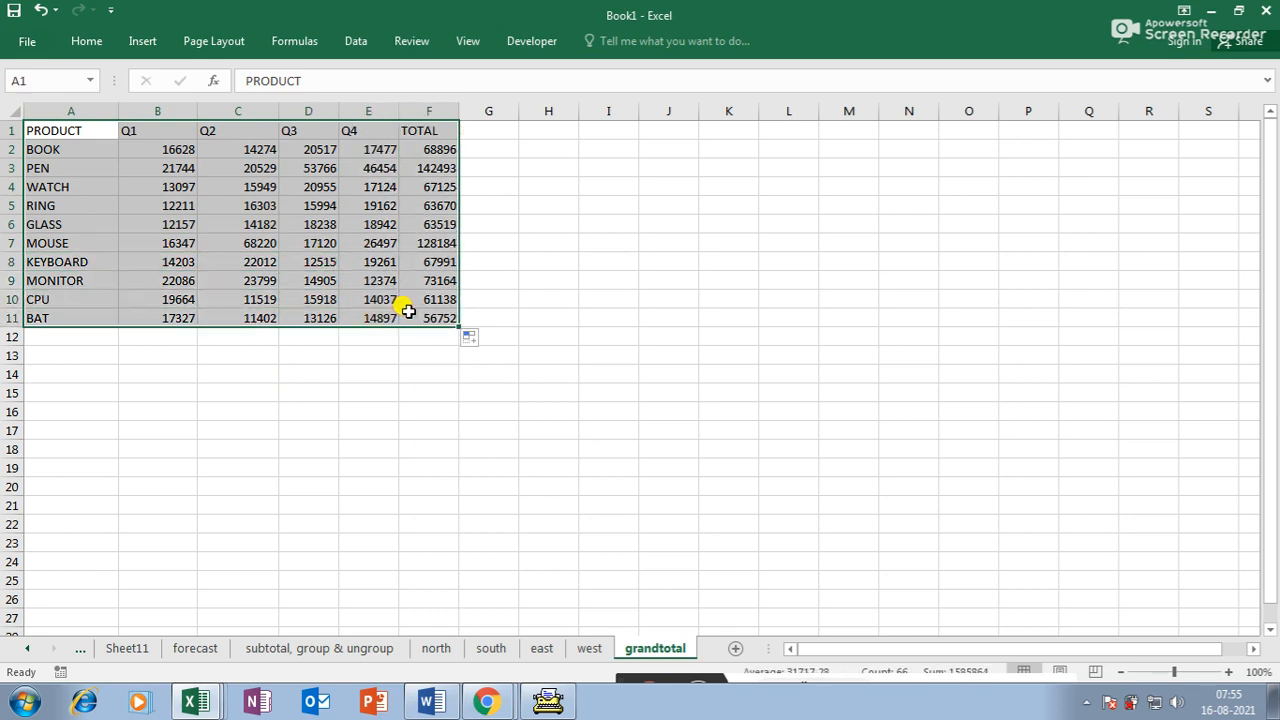
click(85, 43)
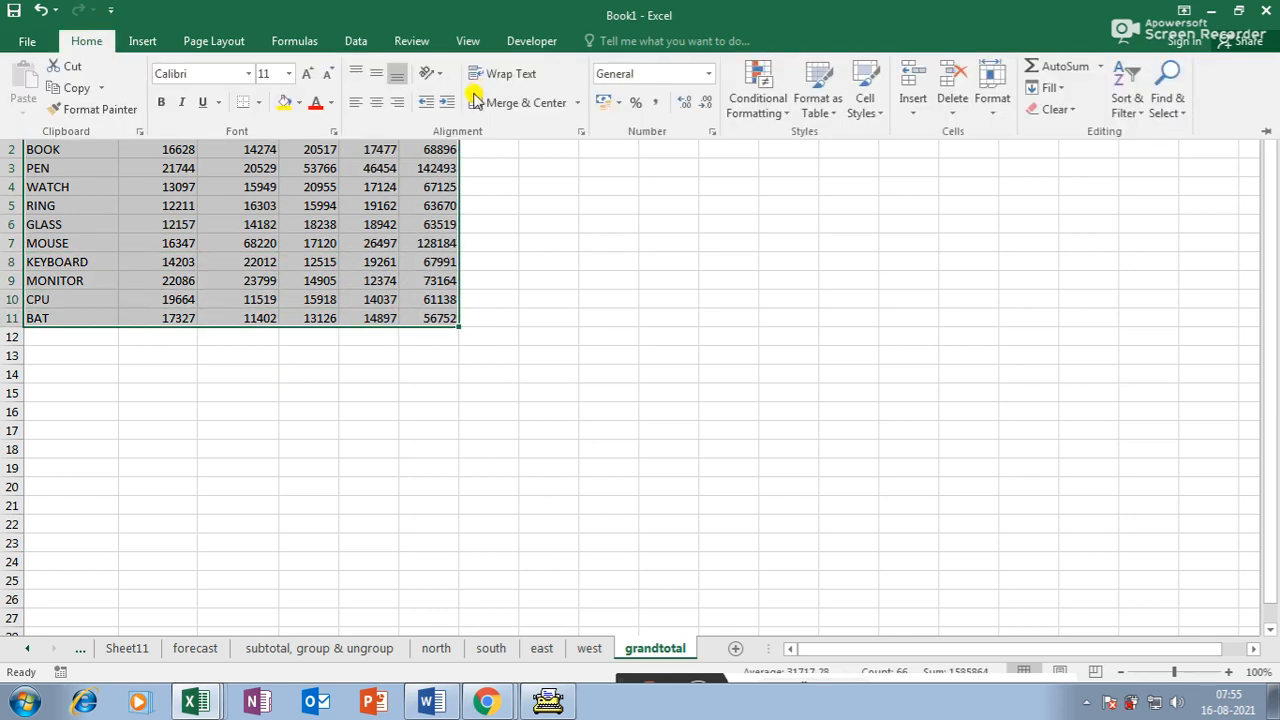
click(258, 102)
click(325, 262)
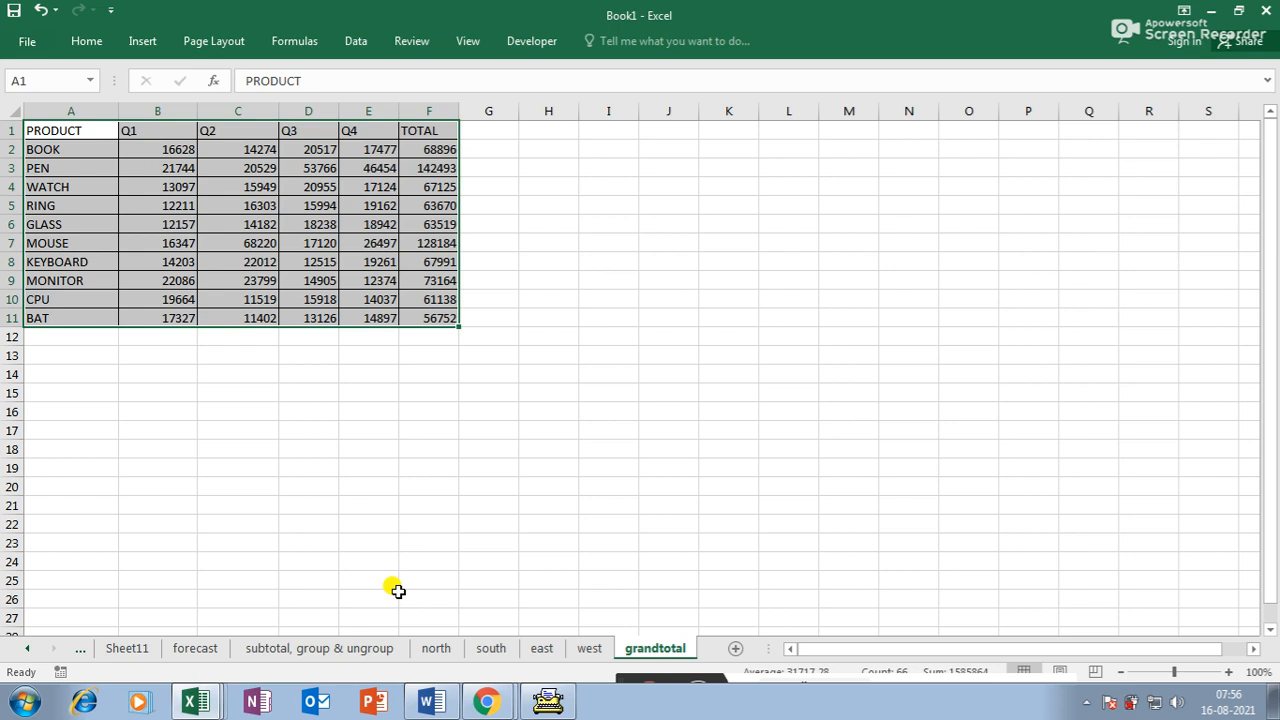
- Colour the north sheet tab red and the south sheet tab green
click(426, 650)
right_click(440, 648)
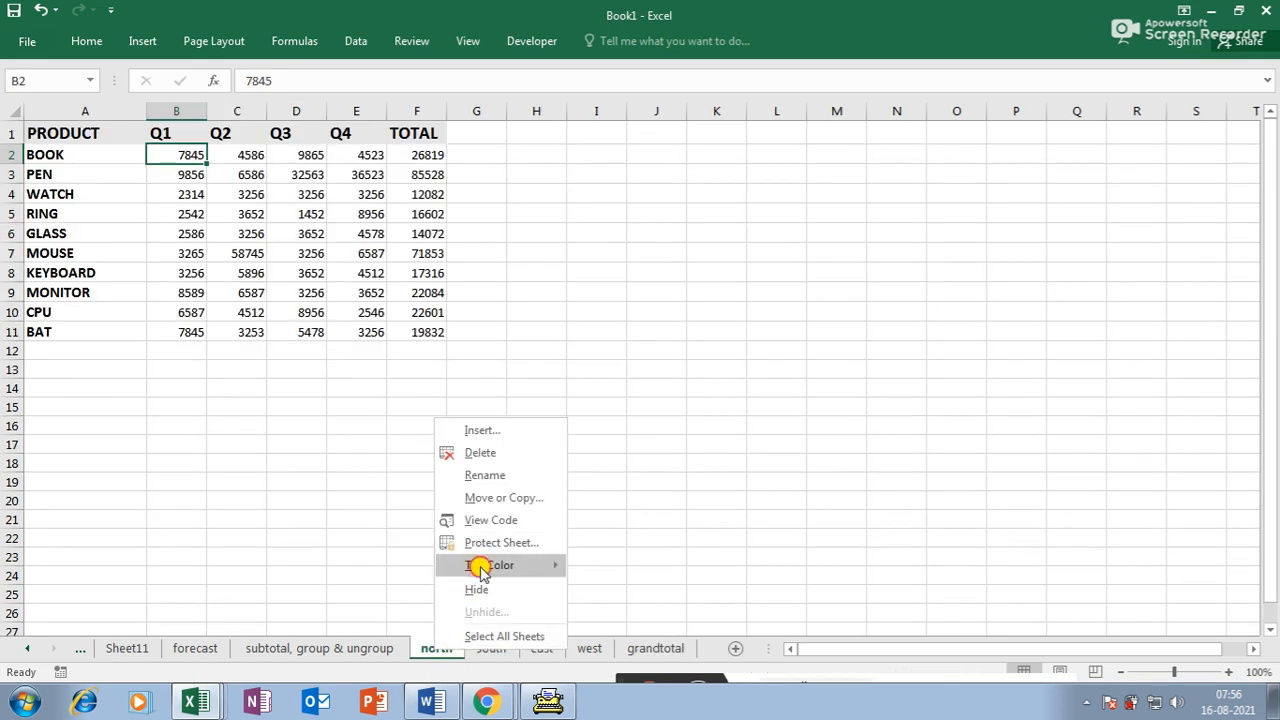
mouse_move(489, 565)
click(592, 622)
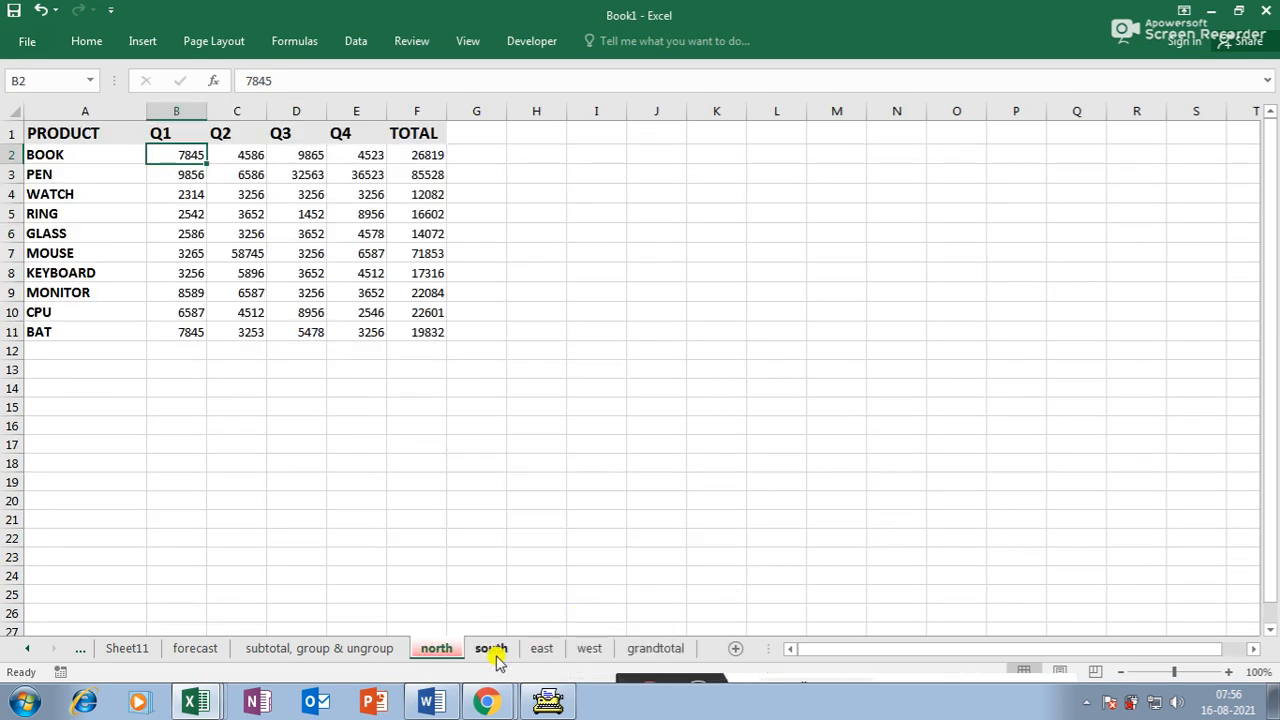
click(491, 649)
right_click(494, 649)
mouse_move(559, 576)
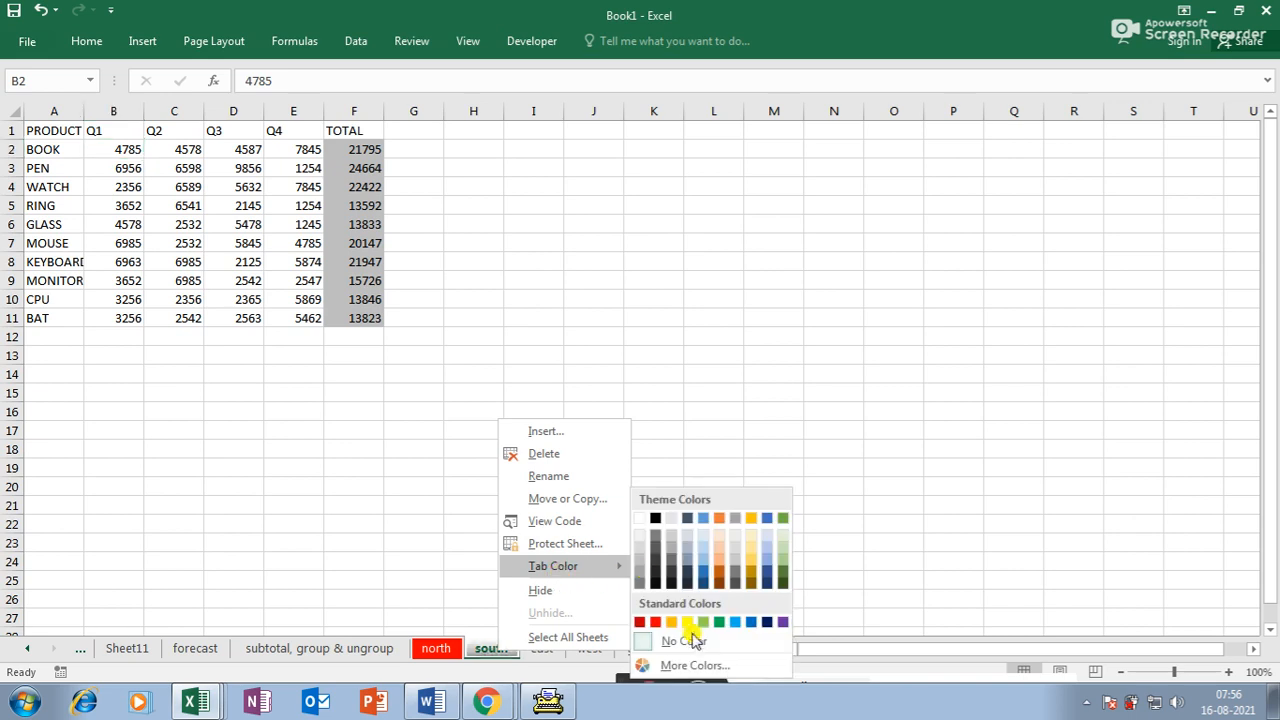
click(716, 620)
- Colour the east sheet tab light blue and the west sheet tab dark blue
click(546, 650)
right_click(546, 650)
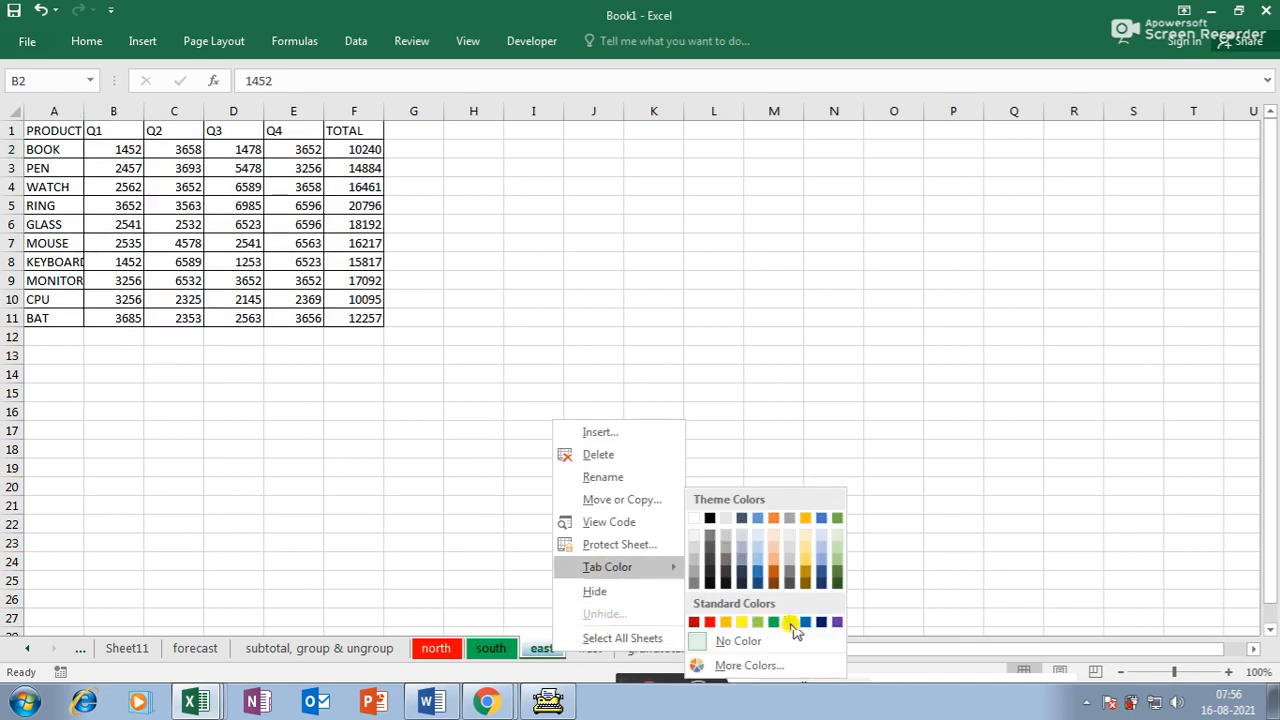
click(805, 622)
click(588, 648)
right_click(597, 648)
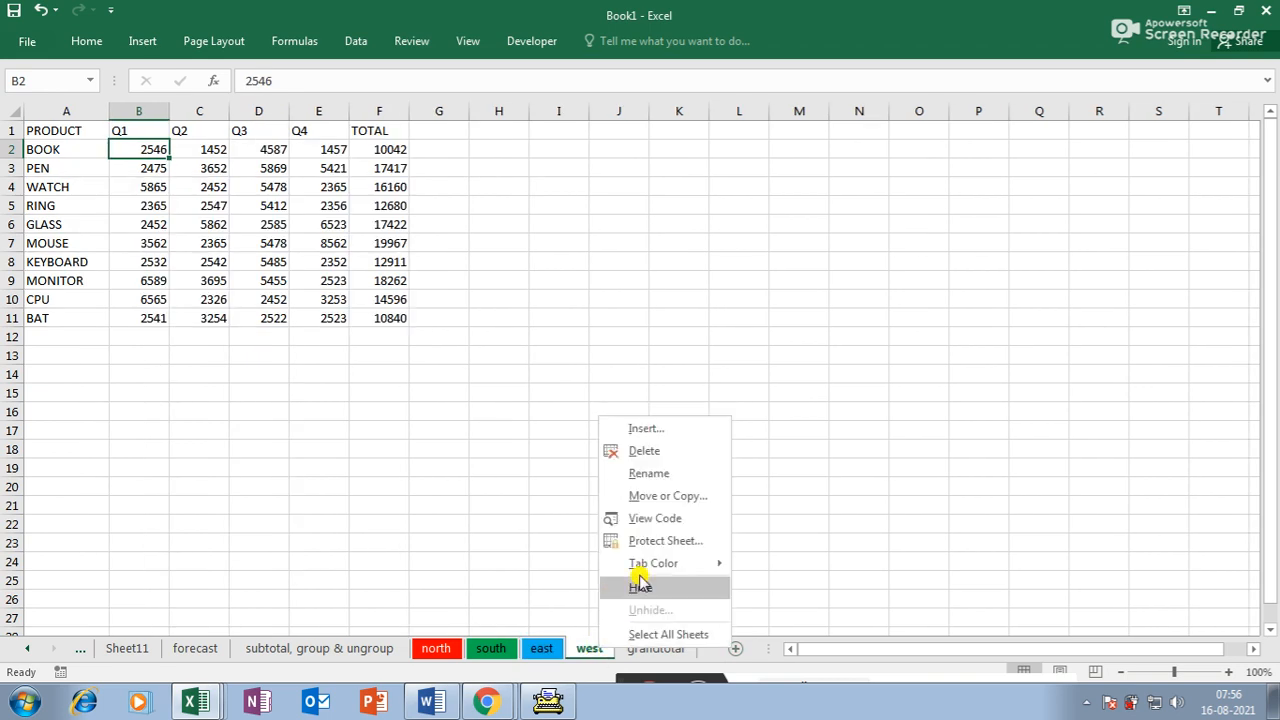
mouse_move(643, 563)
click(866, 620)
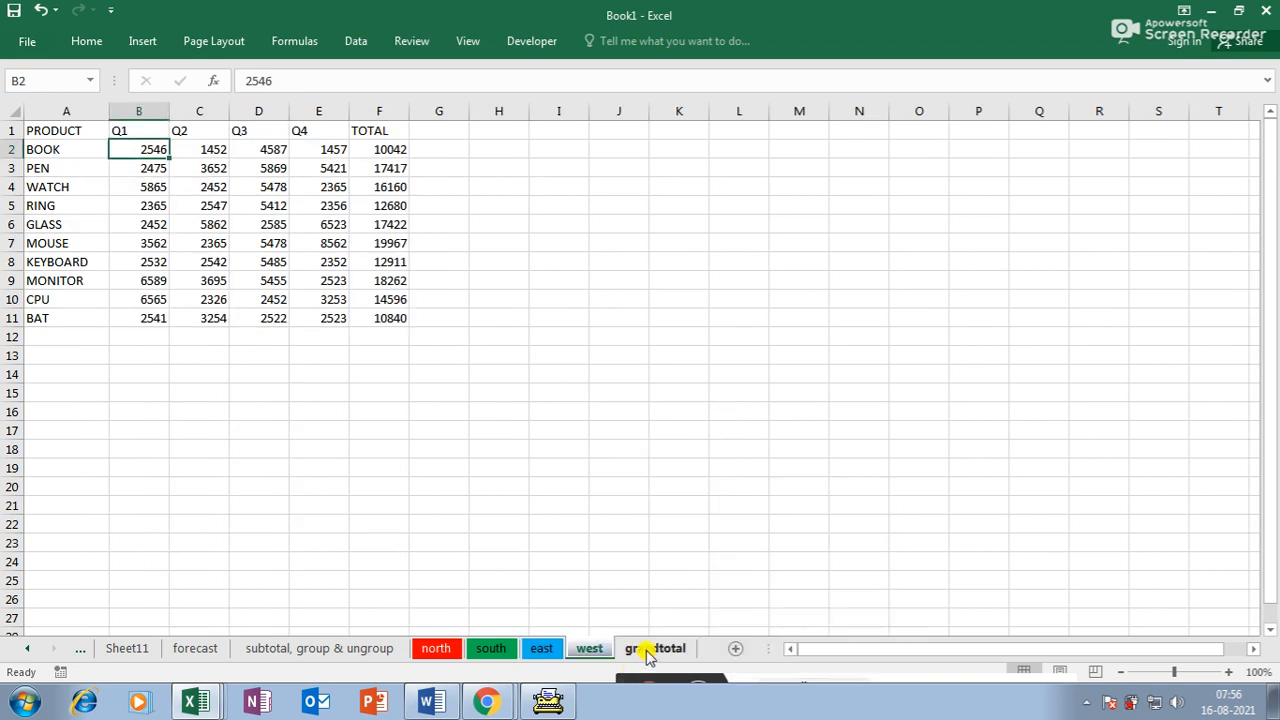
- Colour the grandtotal sheet tab purple
click(652, 648)
right_click(652, 650)
mouse_move(700, 566)
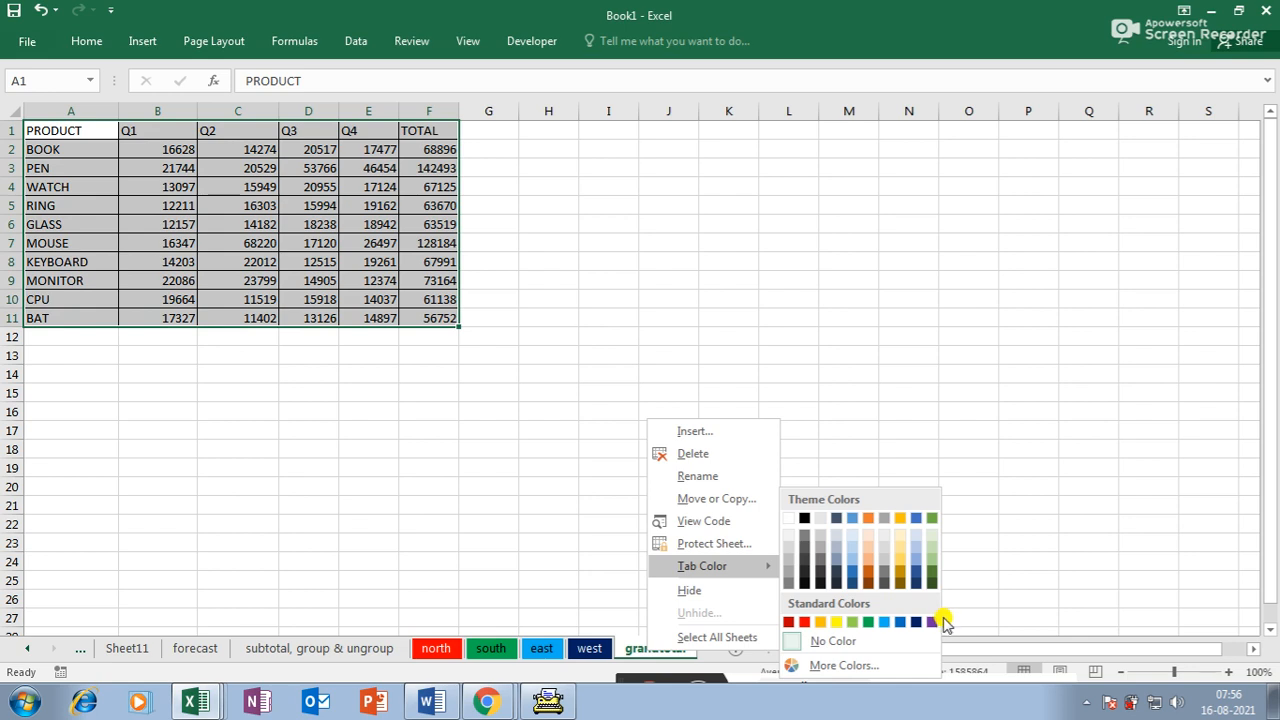
click(932, 621)
click(592, 545)
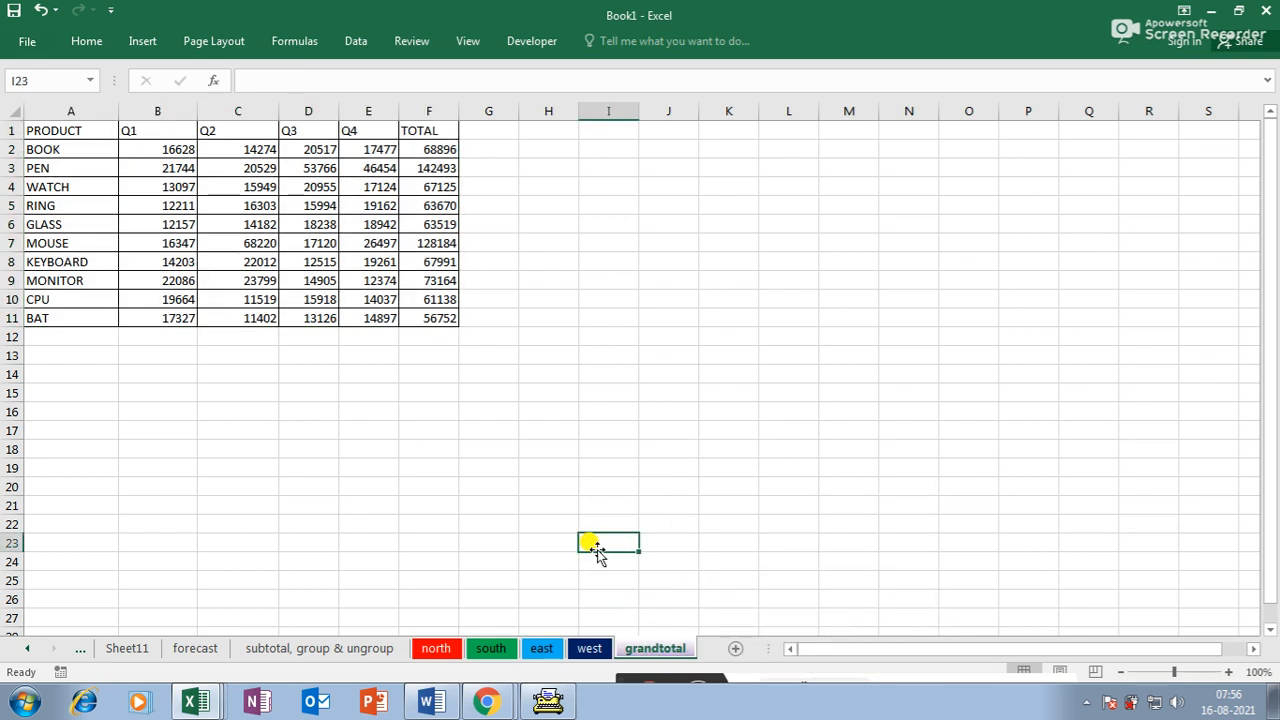
click(409, 487)
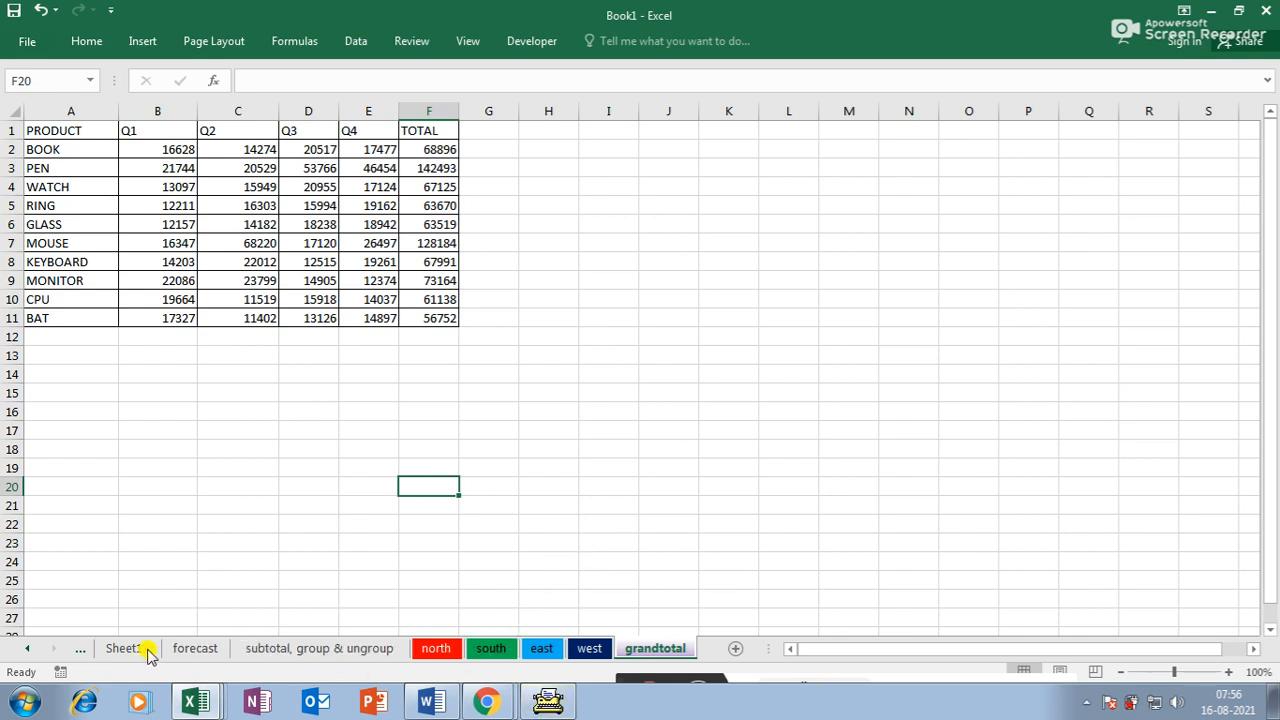
- Look back through the workbook's sheet tabs as far as the first one, Scenario Summary
click(25, 649)
click(25, 649)
click(25, 649)
click(25, 649)
click(25, 649)
click(25, 649)
click(25, 649)
click(25, 649)
click(25, 649)
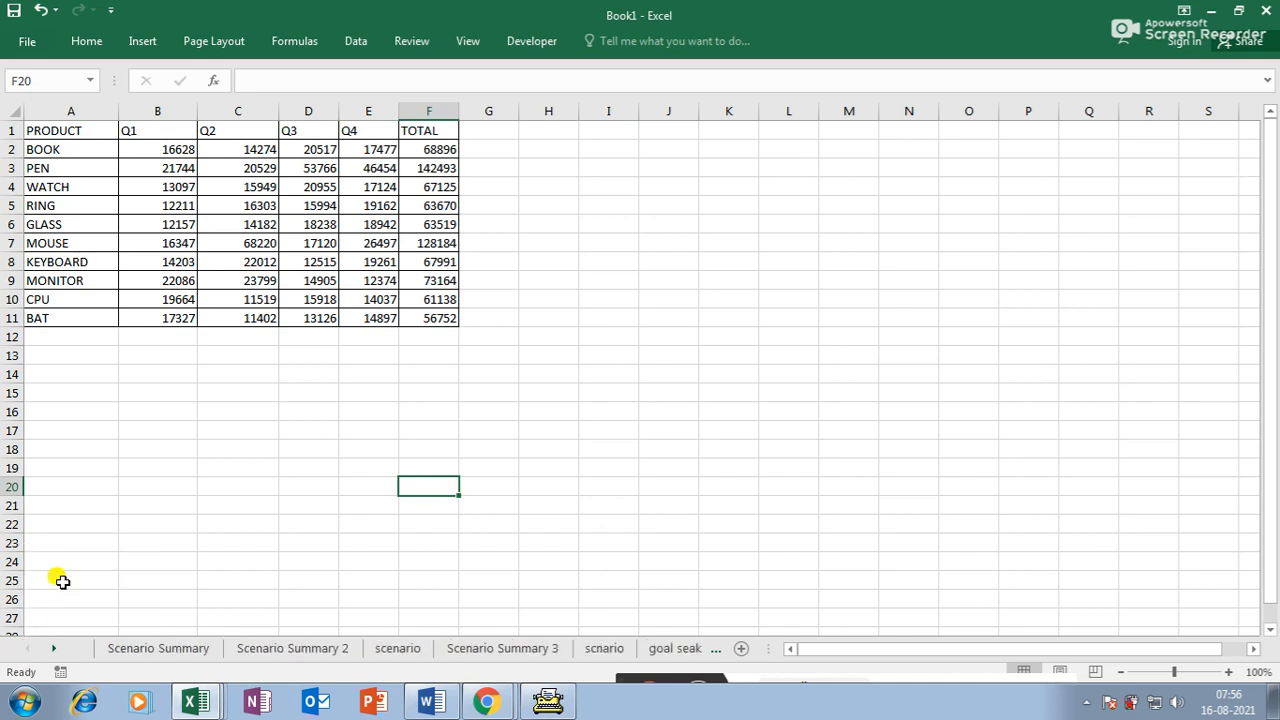
click(645, 412)
- Save the workbook to the Desktop as an Excel Workbook named "excel rej"
click(30, 42)
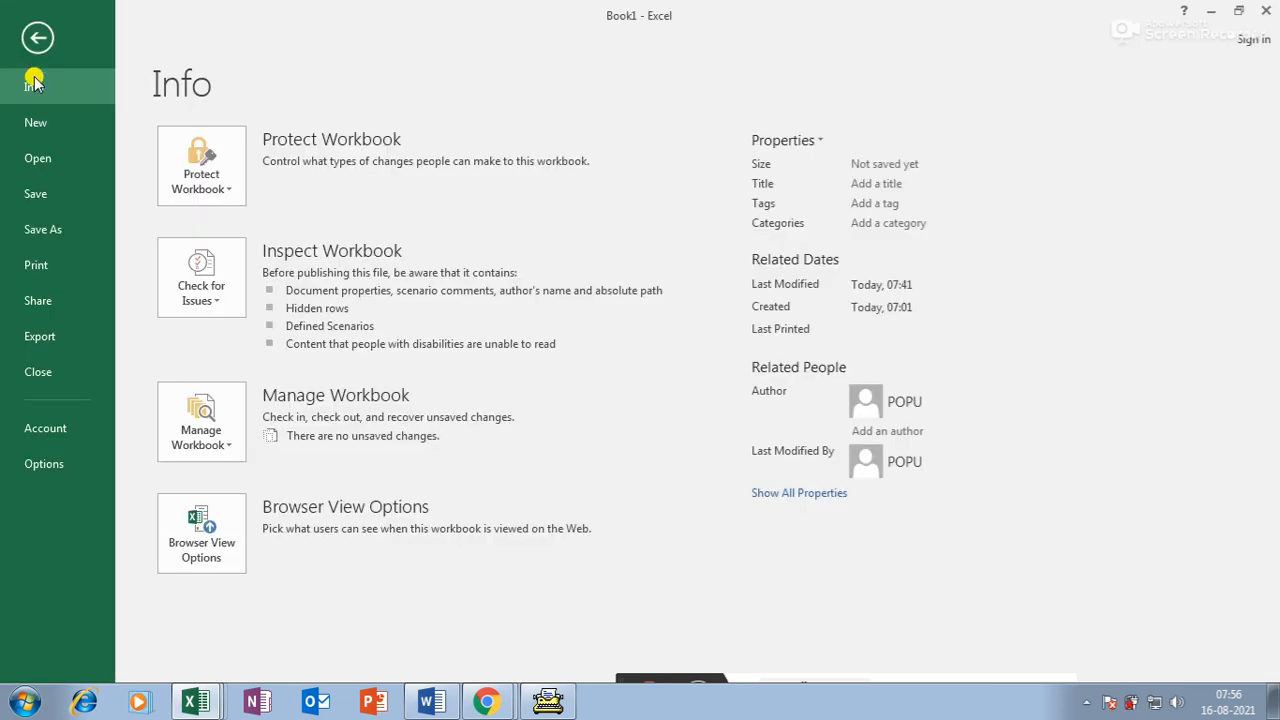
click(48, 230)
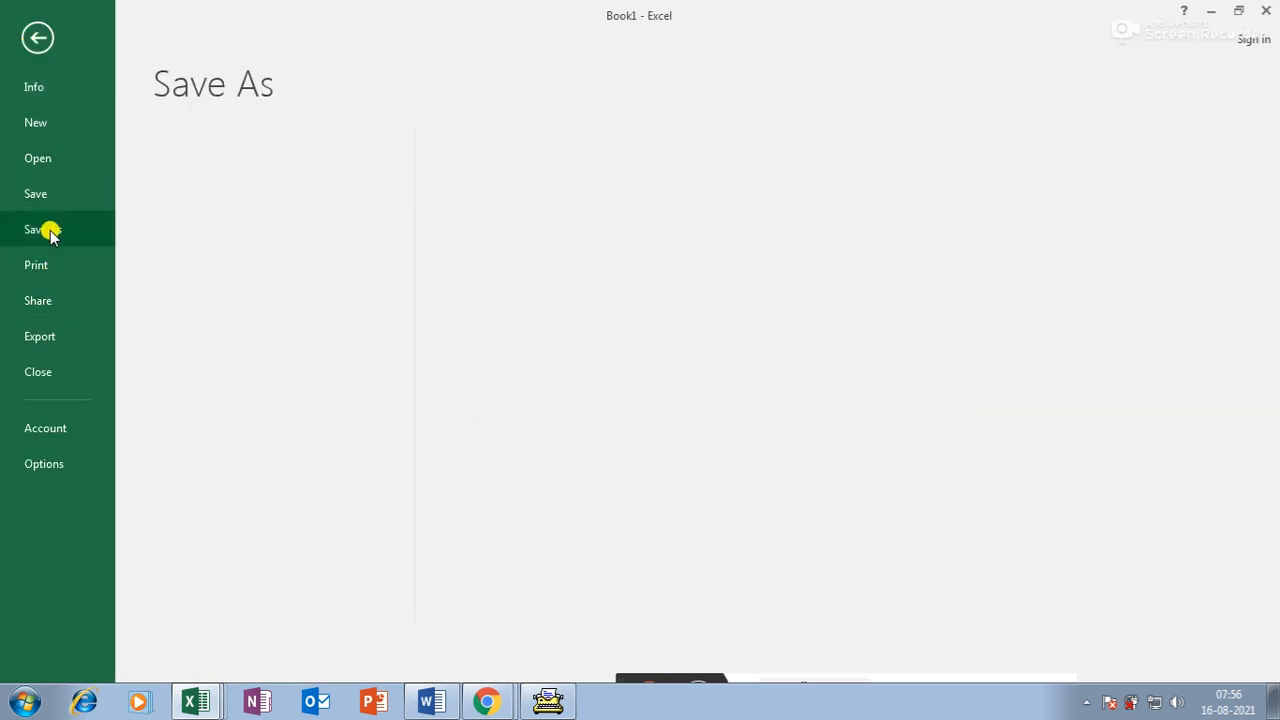
double_click(226, 150)
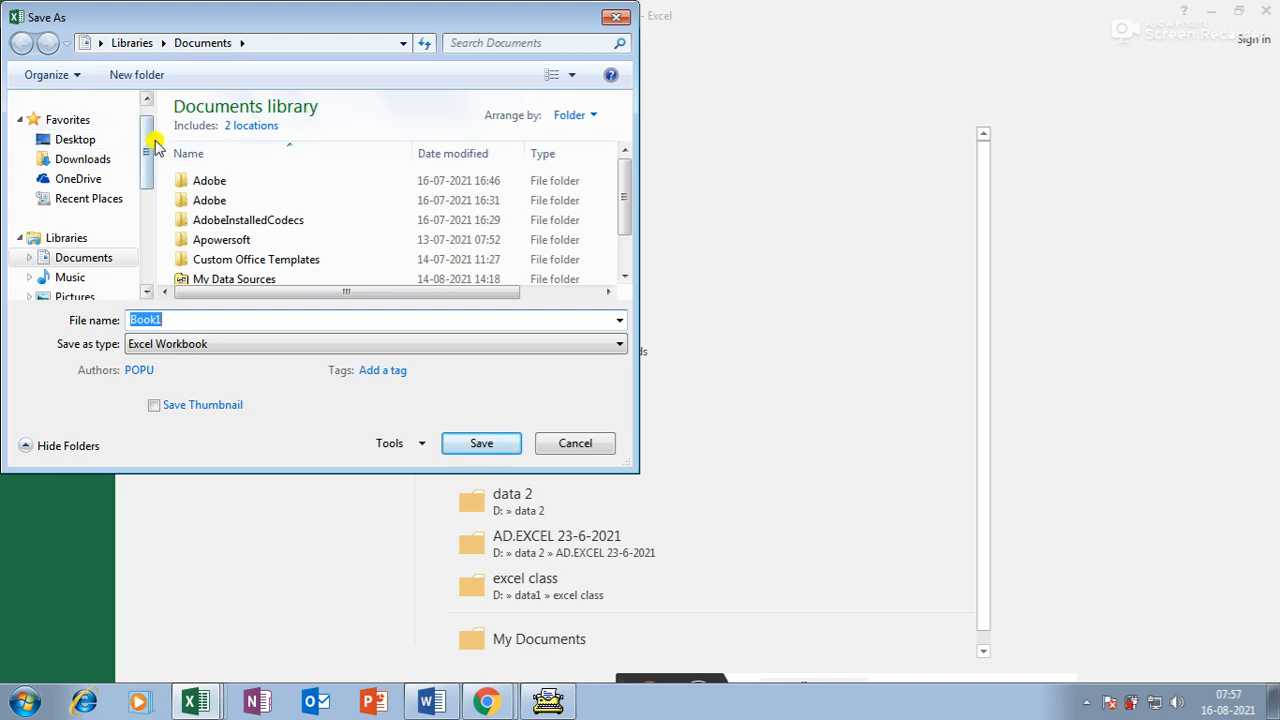
scroll(143, 143, up, 1)
click(75, 167)
double_click(163, 318)
text(e)
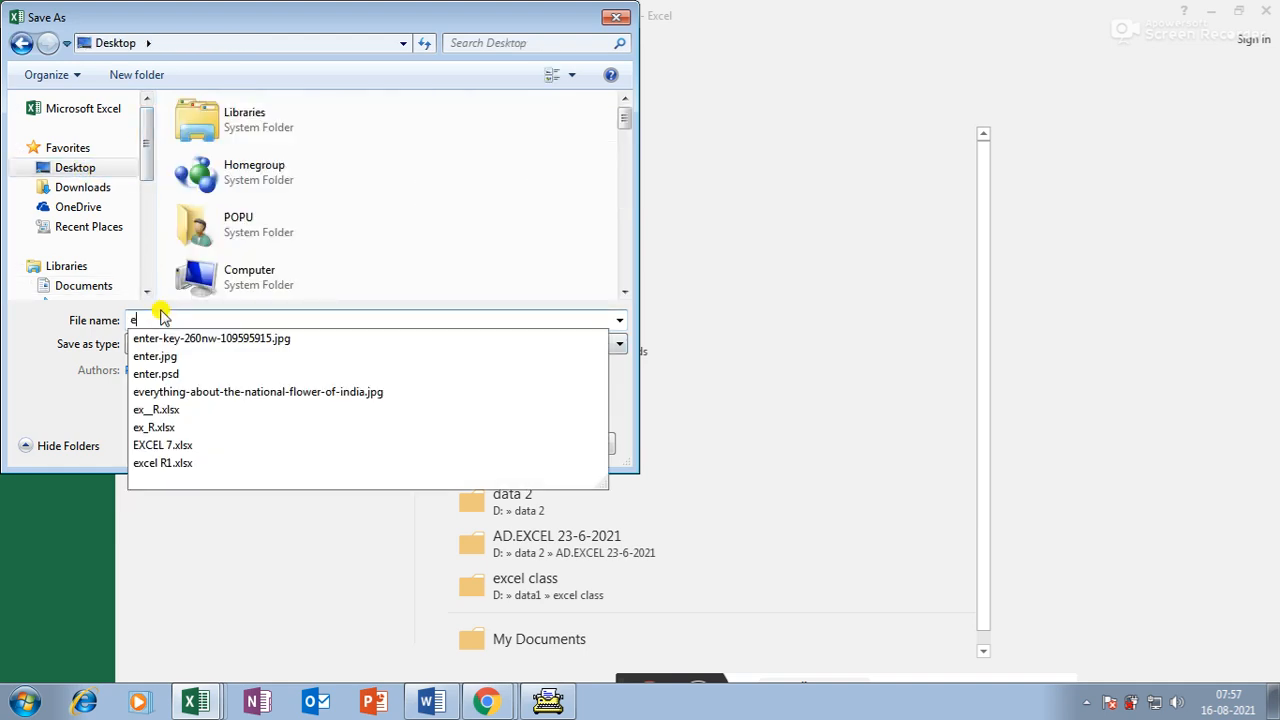
text(xc)
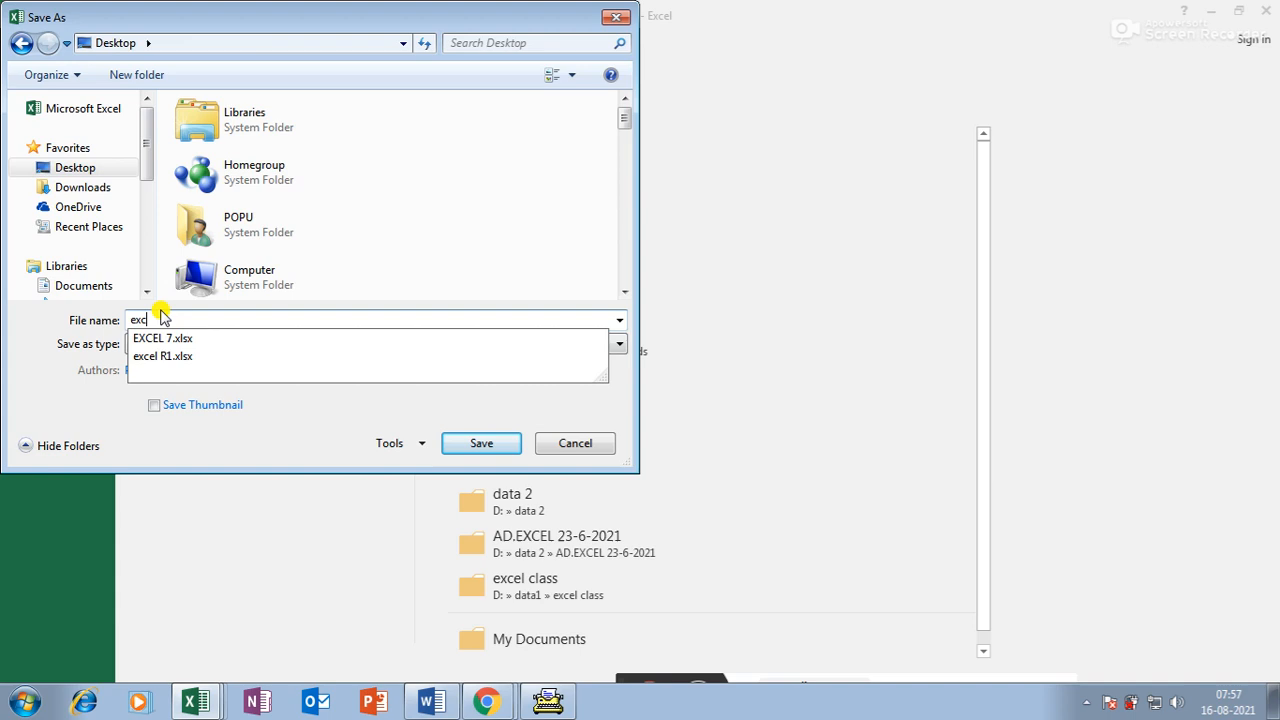
text(el)
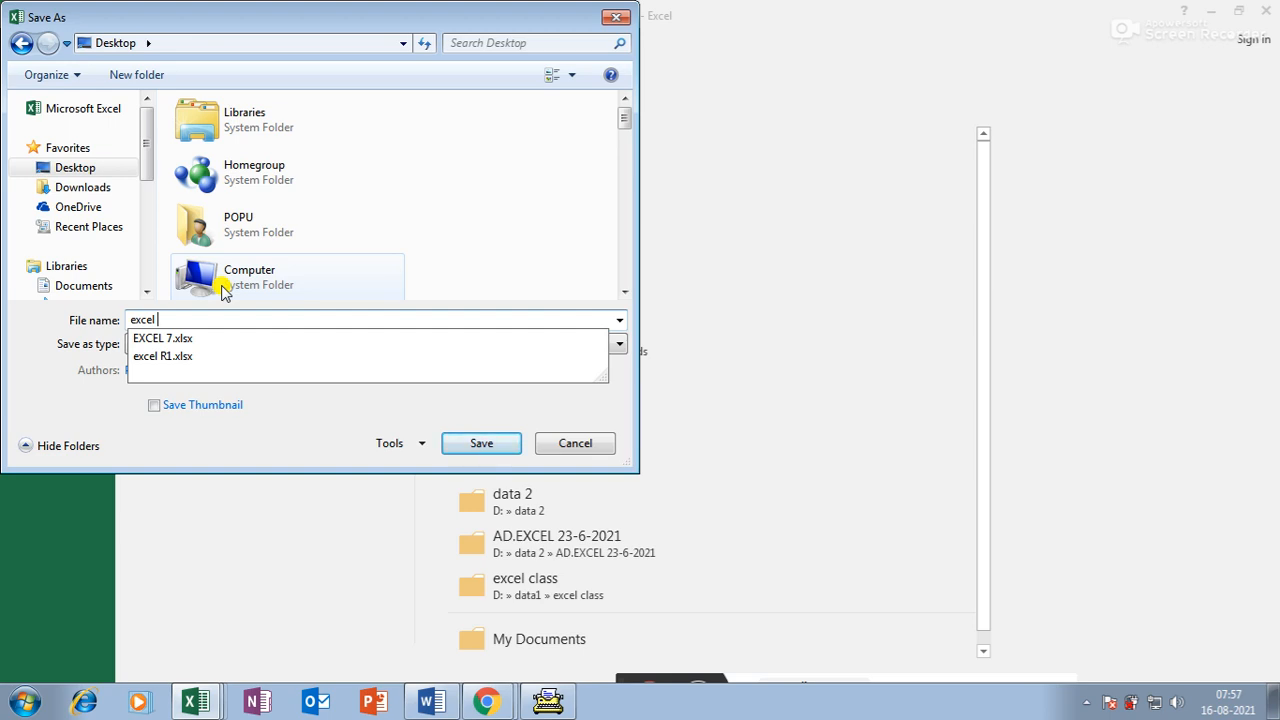
text(rej)
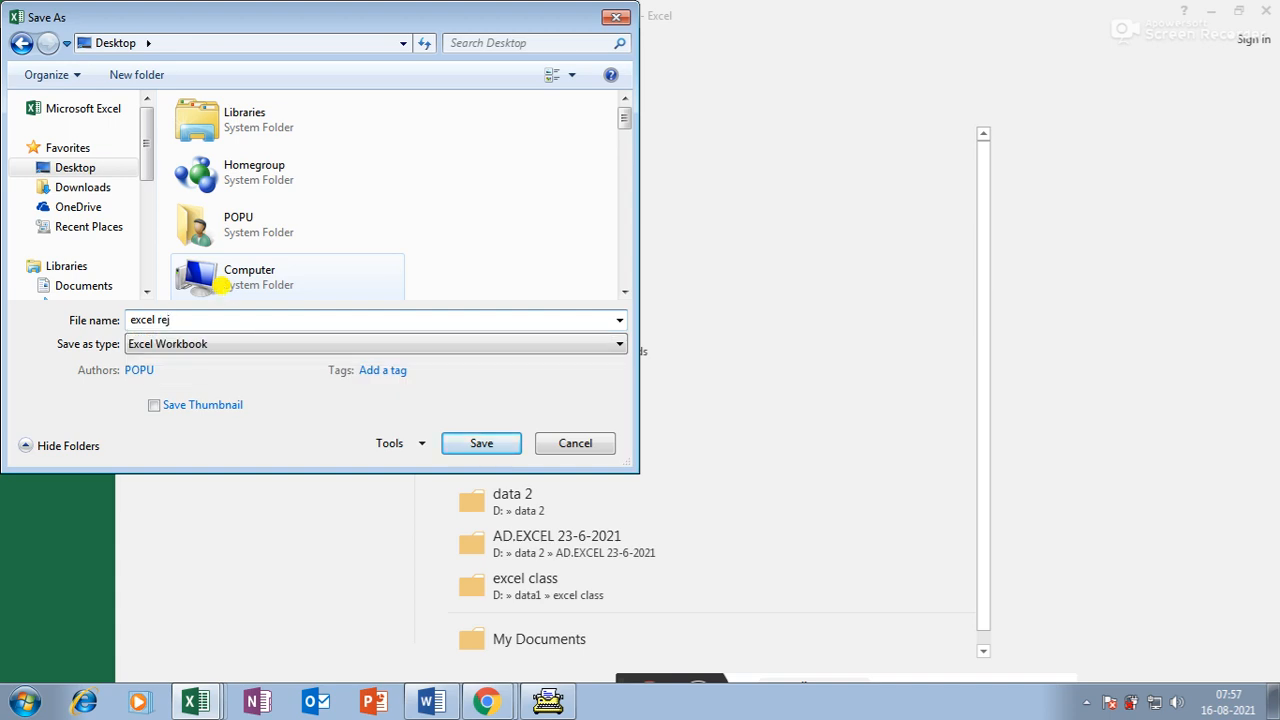
click(477, 443)
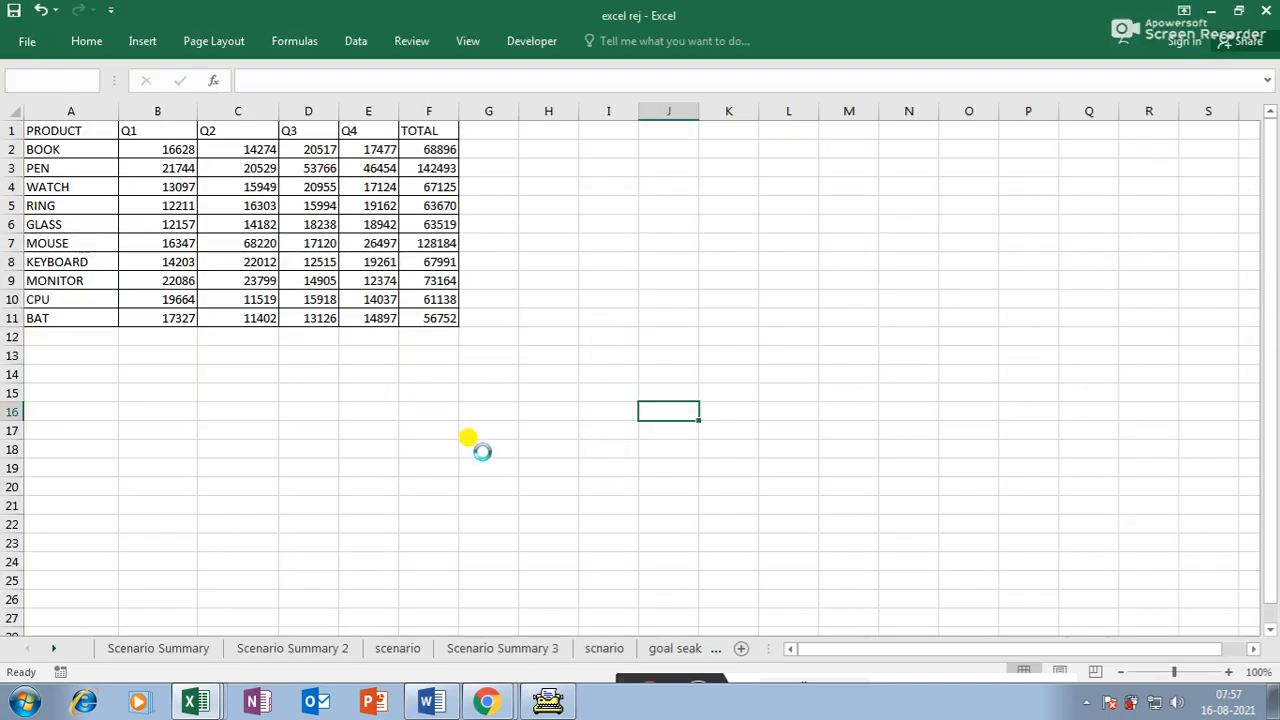
click(1086, 702)
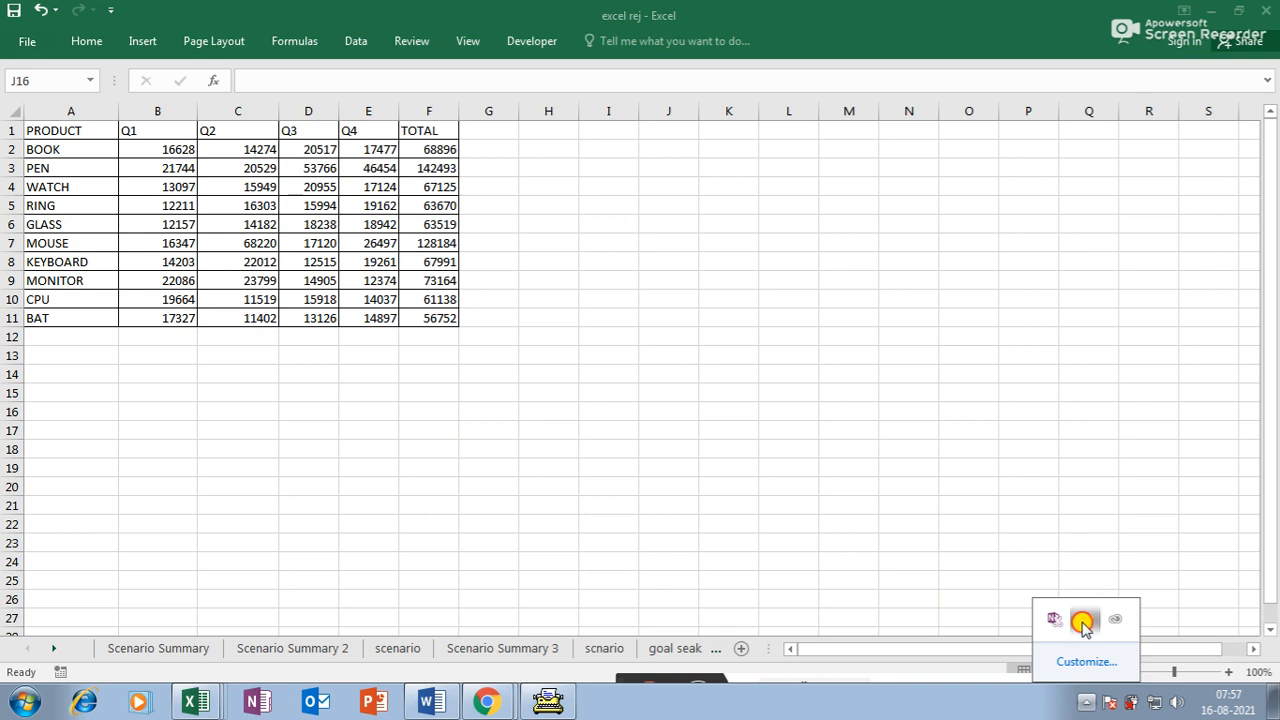